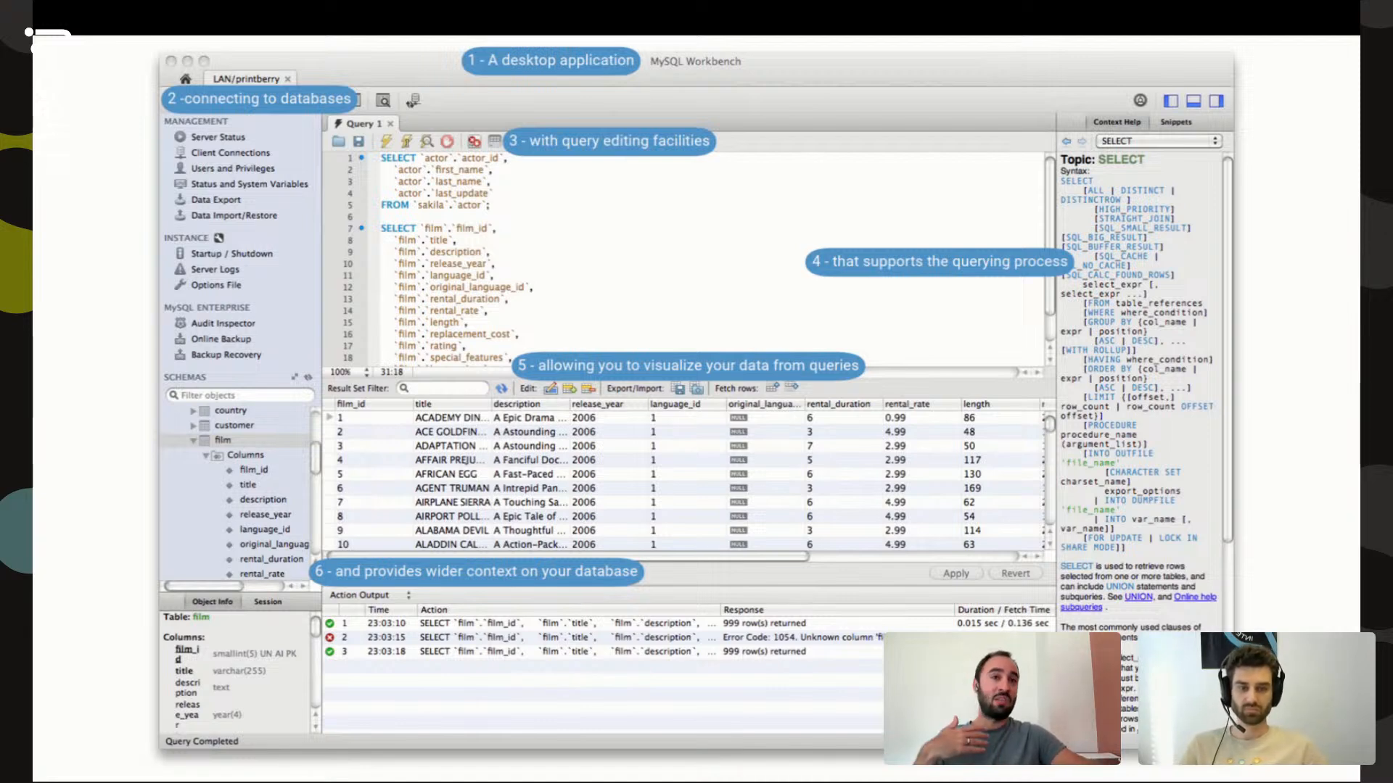
Advance to the Demo time! slide, exit the slideshow and switch over to G.V().
key("Right")
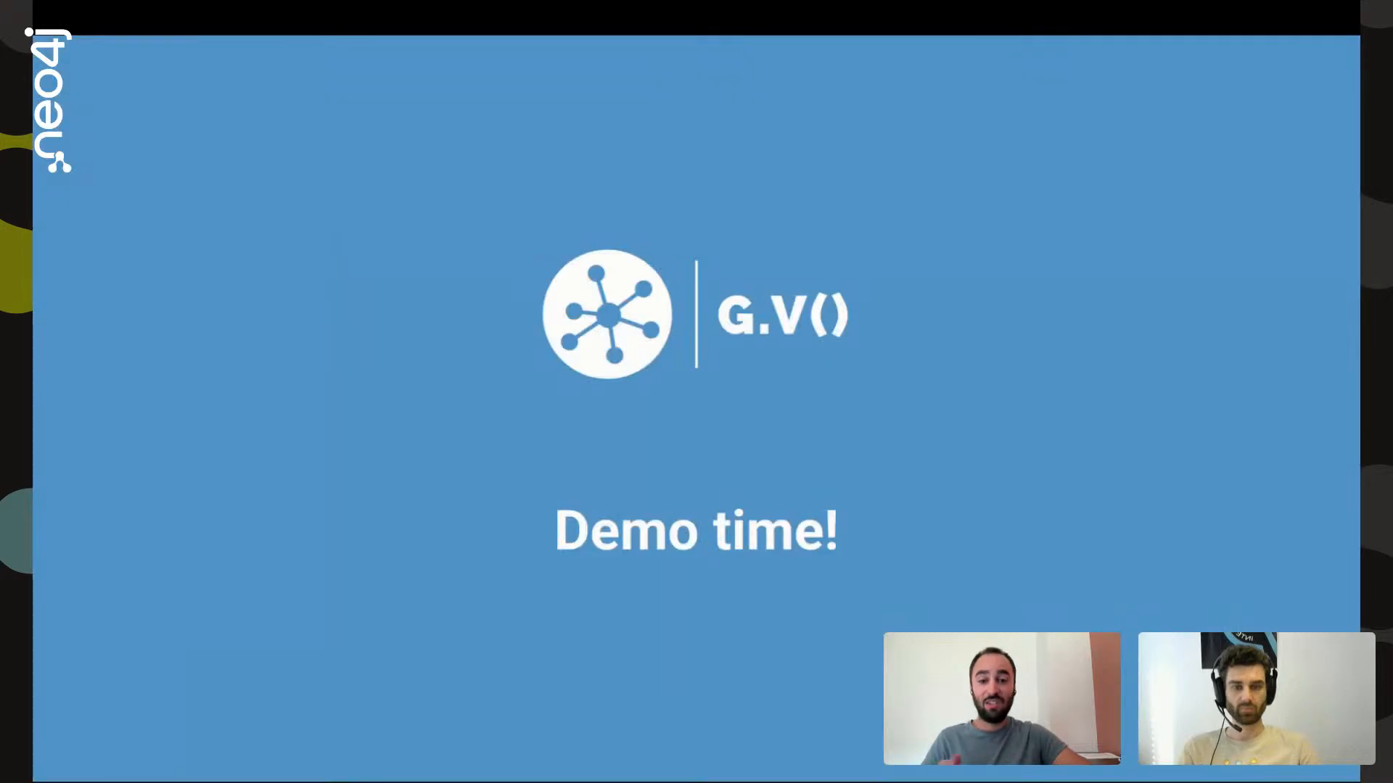
key("Escape")
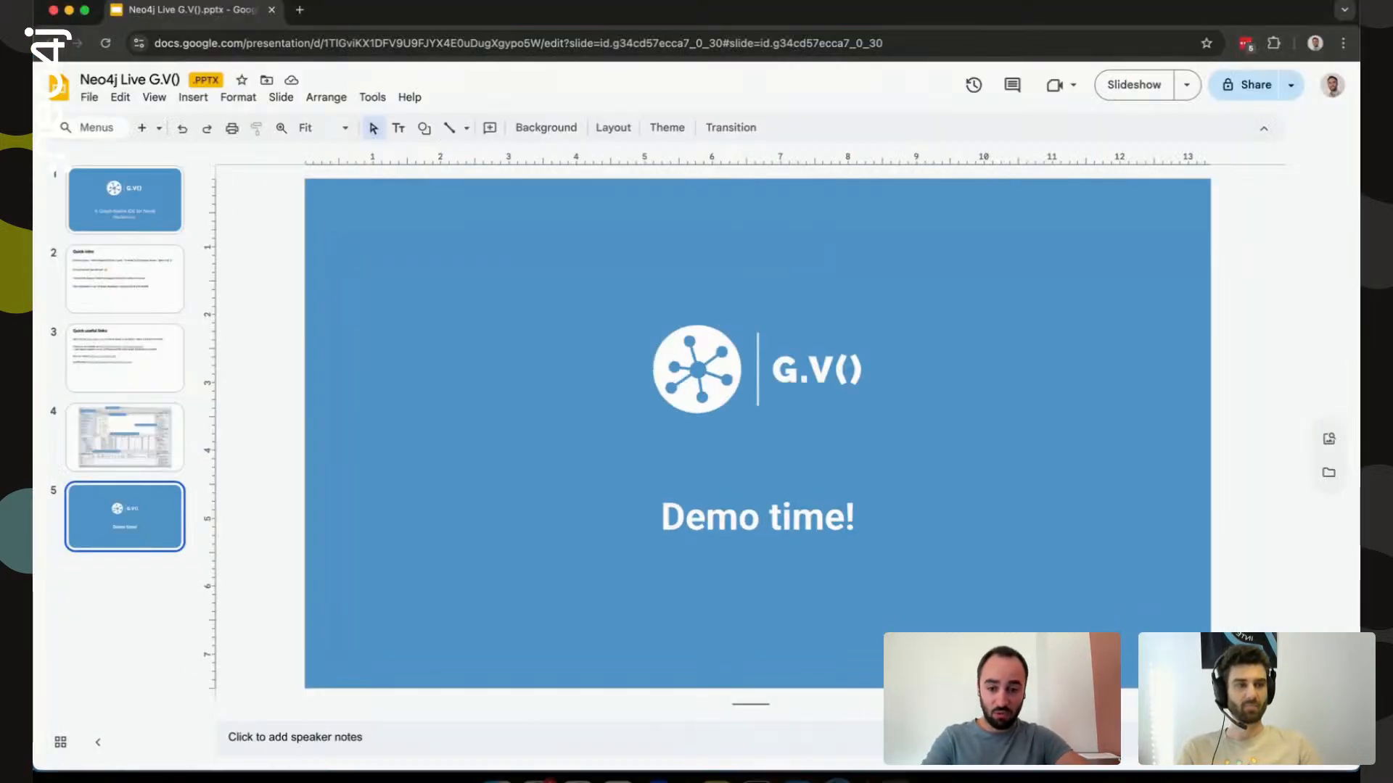
key("super+Tab")
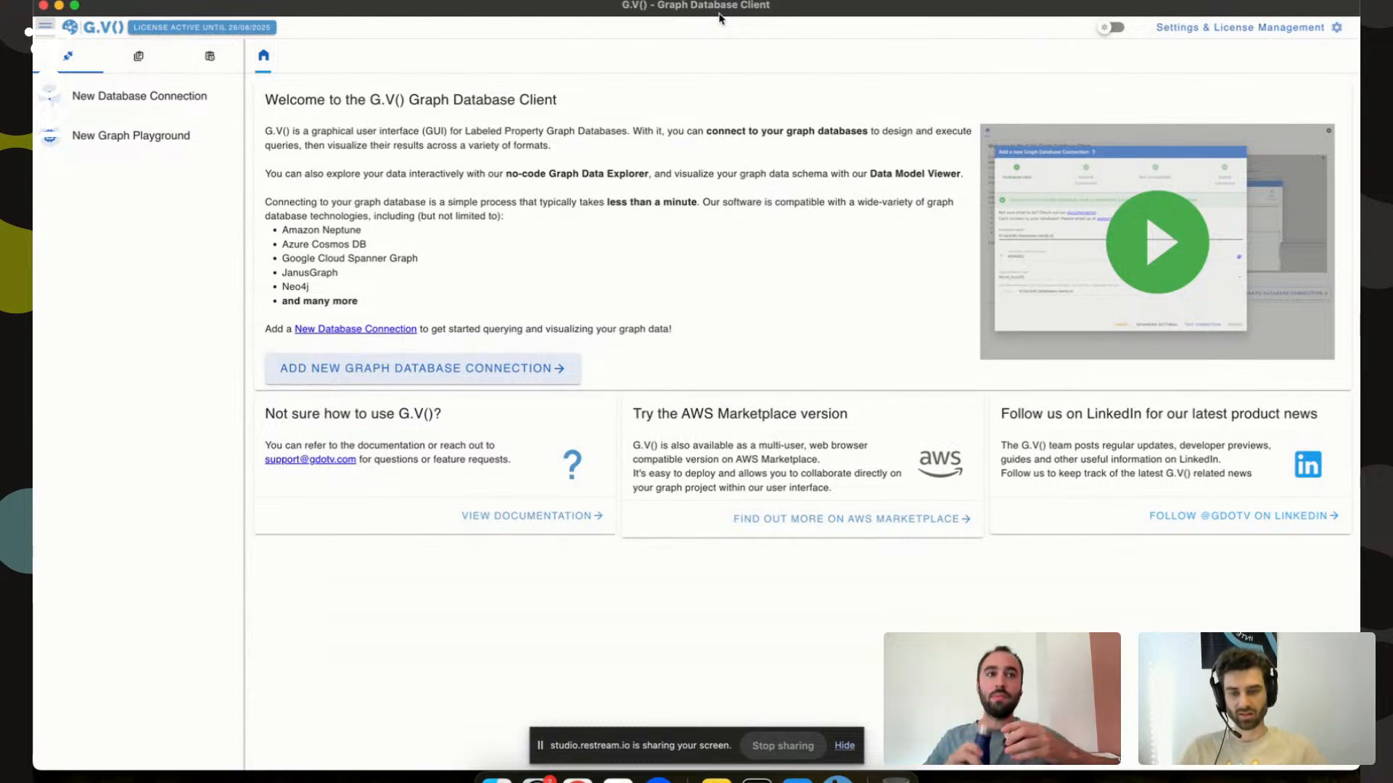
Dismiss the screen-sharing notice, refocus G.V() and begin adding a new graph database connection.
left_click(585, 744)
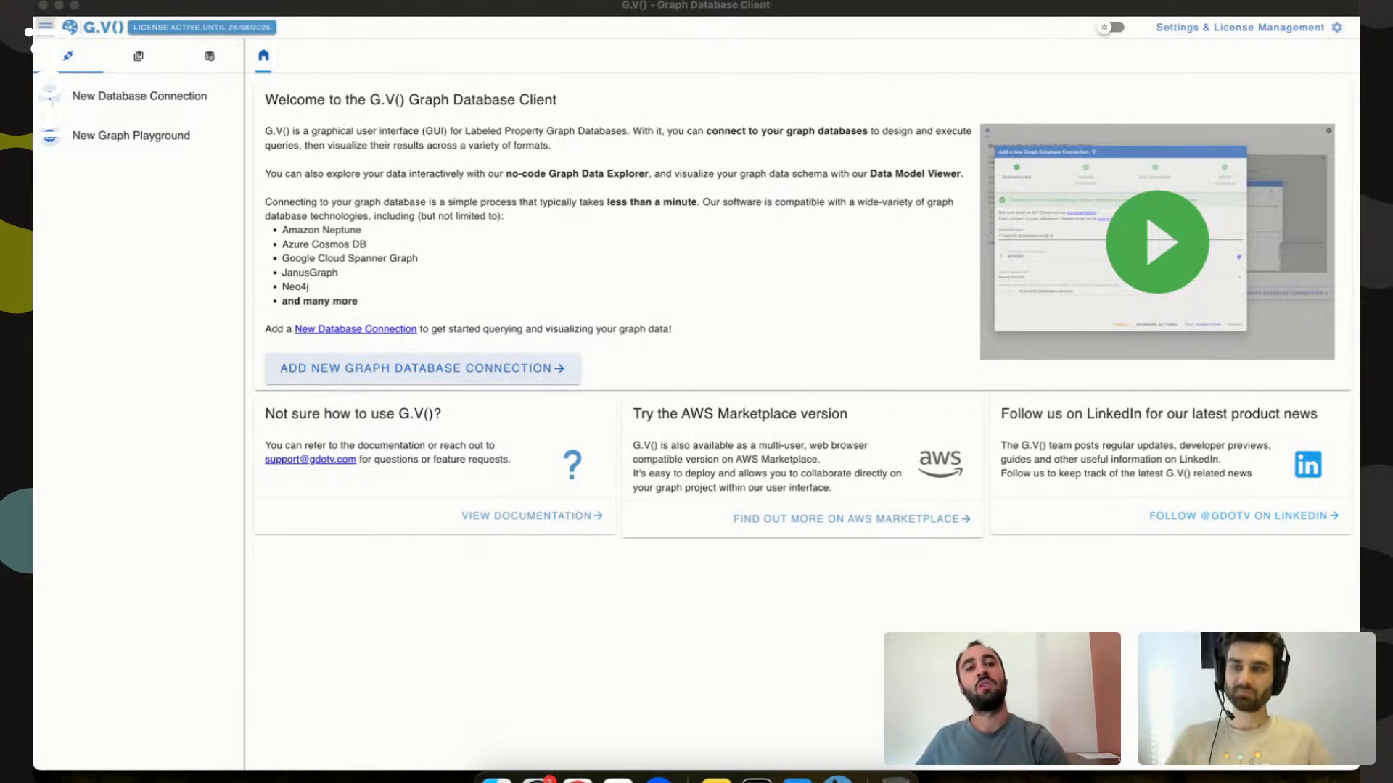
left_click(761, 16)
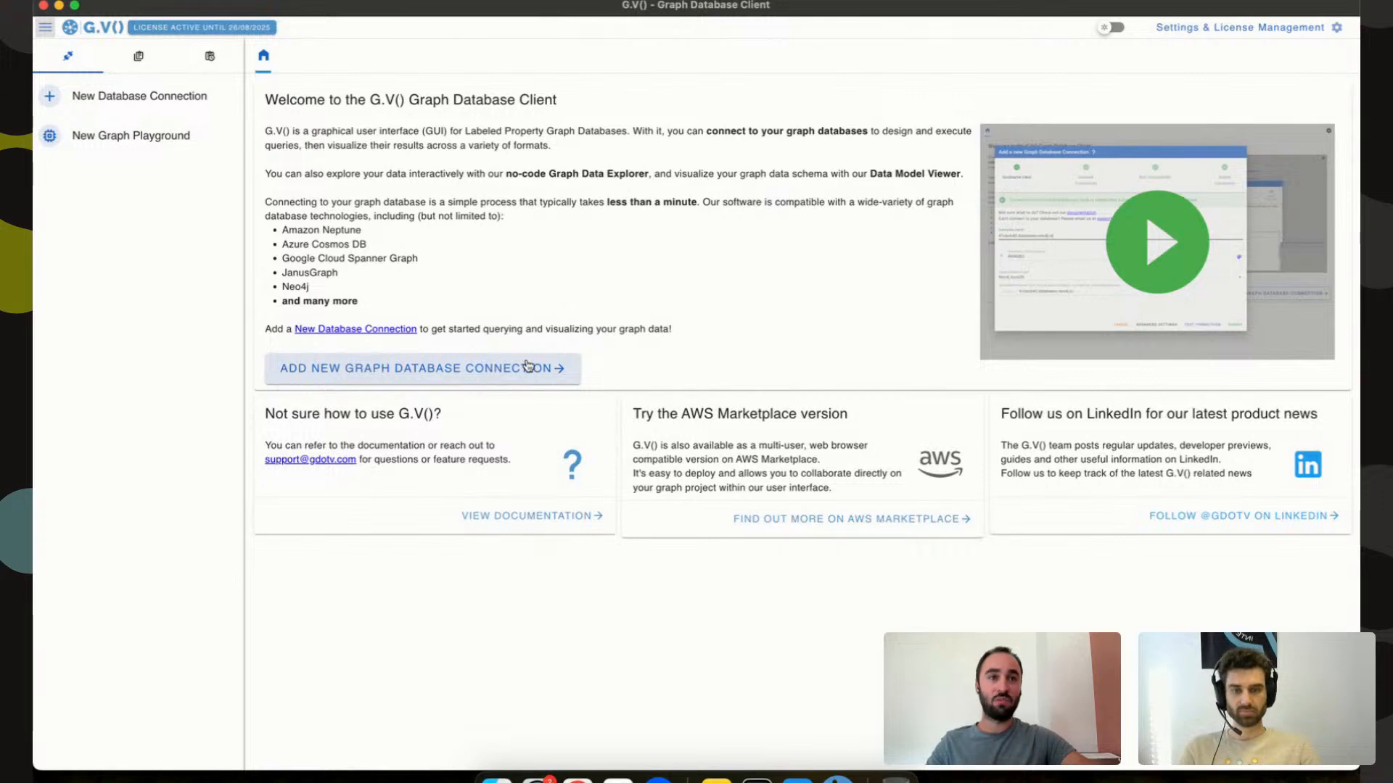
left_click(527, 366)
Choose Neo4j as the database type, test hostname localhost, and enter the database password.
left_click(505, 487)
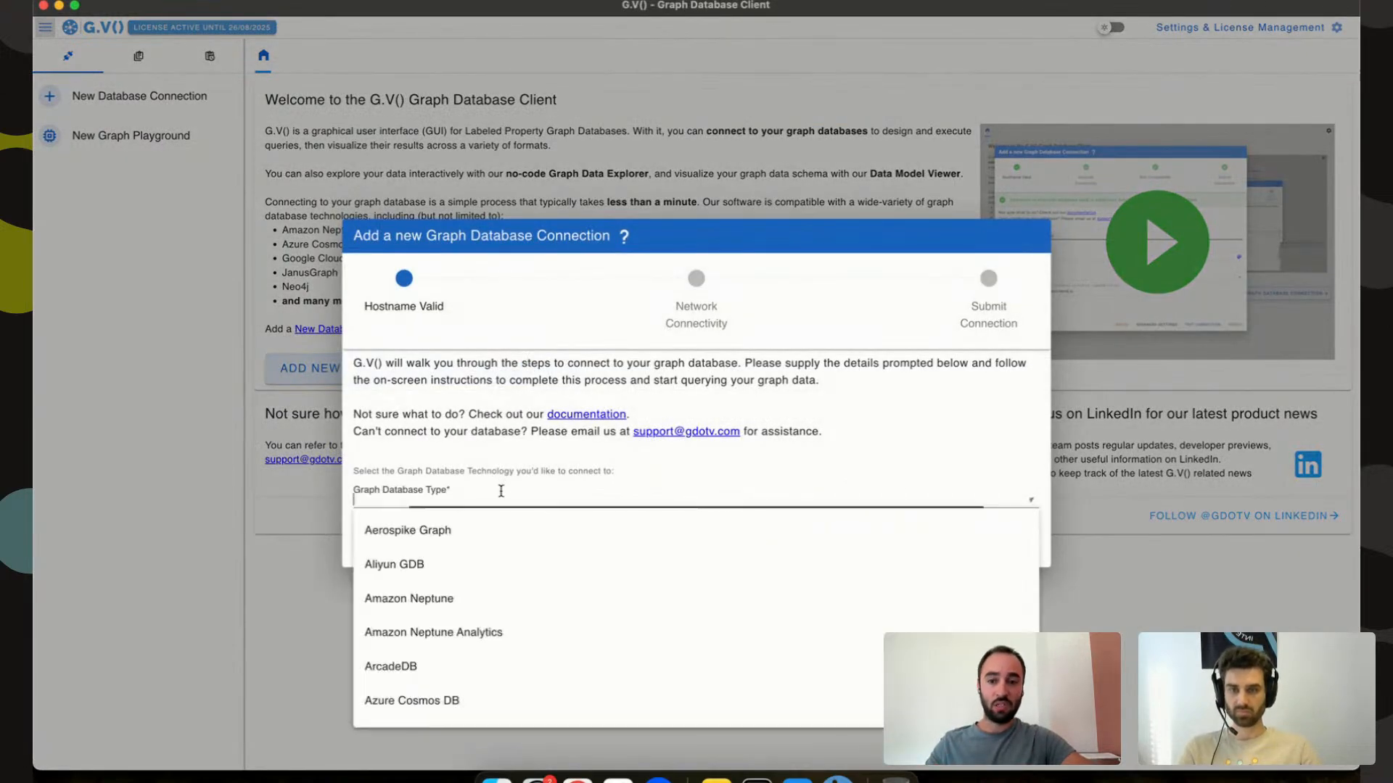
type("neo")
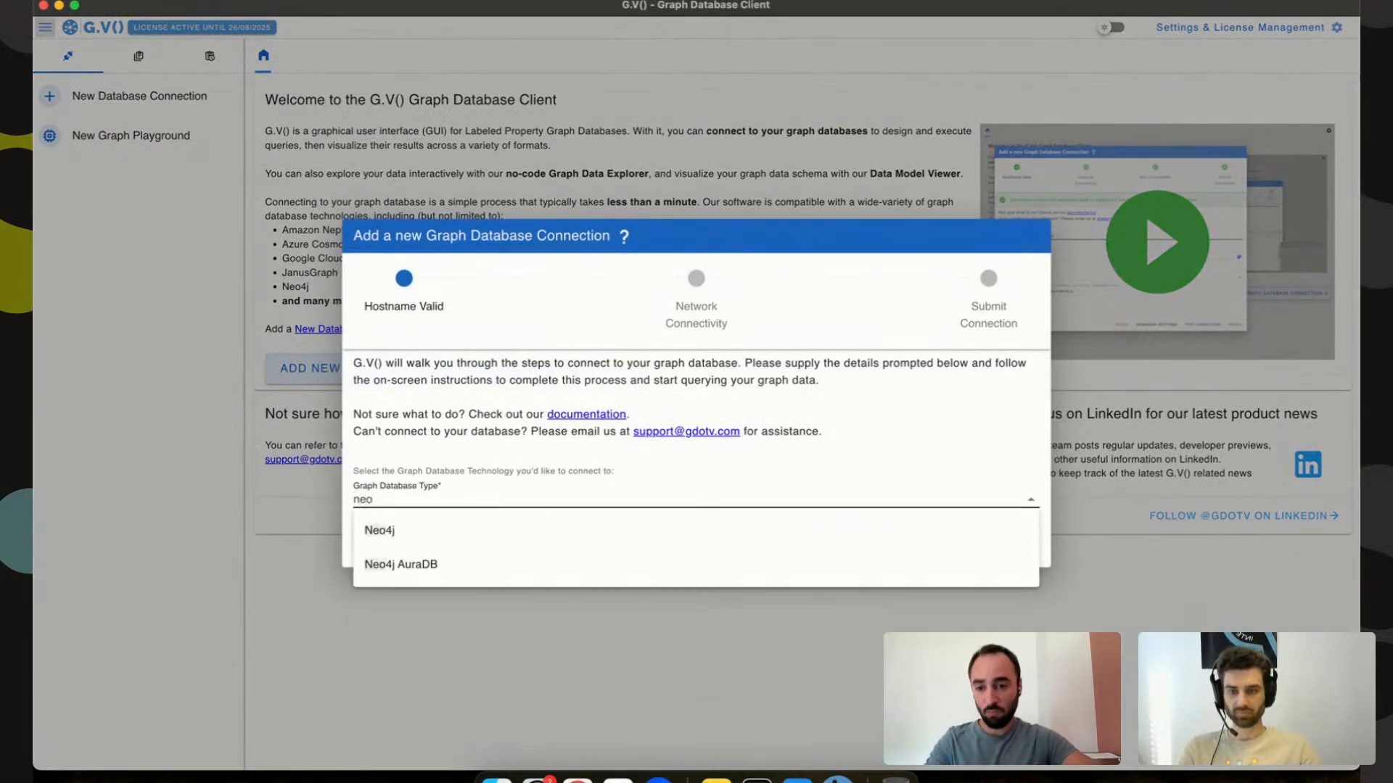
left_click(501, 531)
left_click(529, 487)
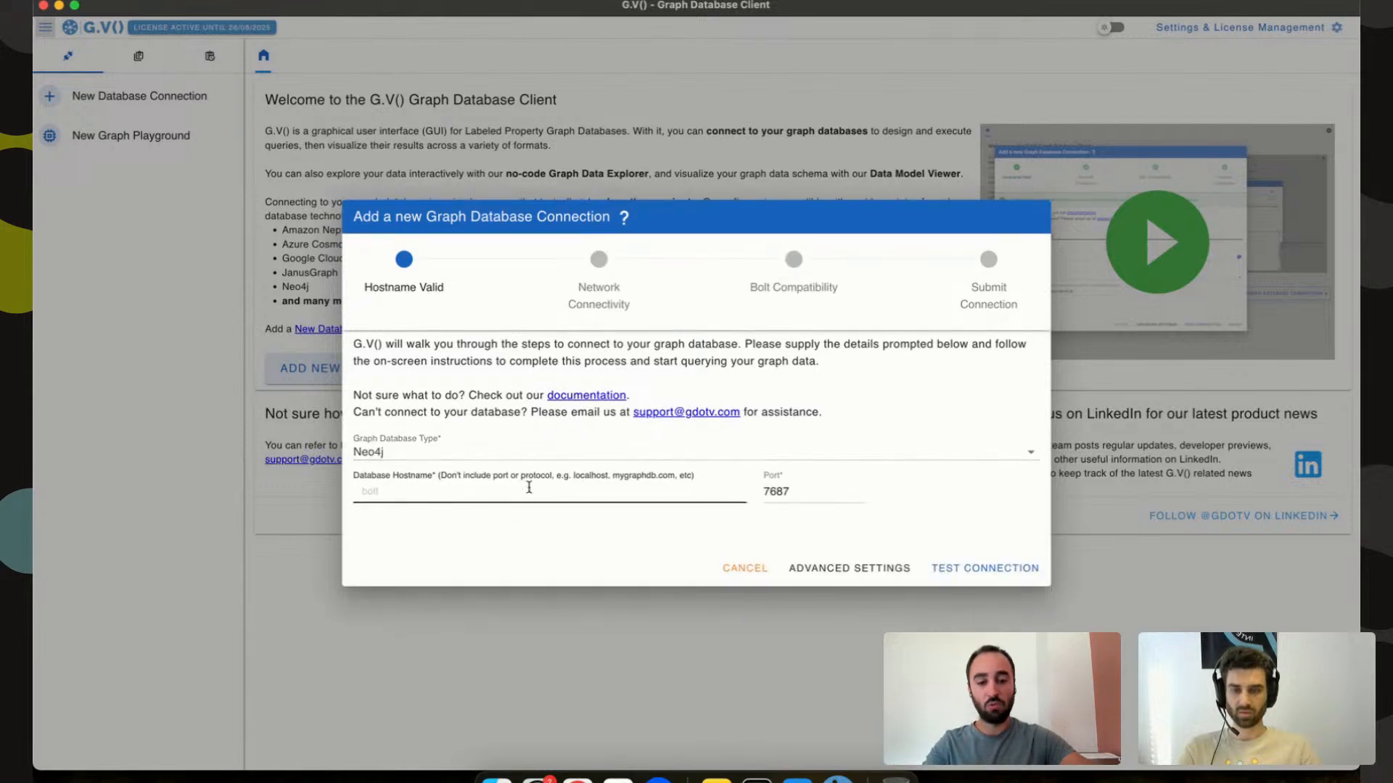
type("localhost")
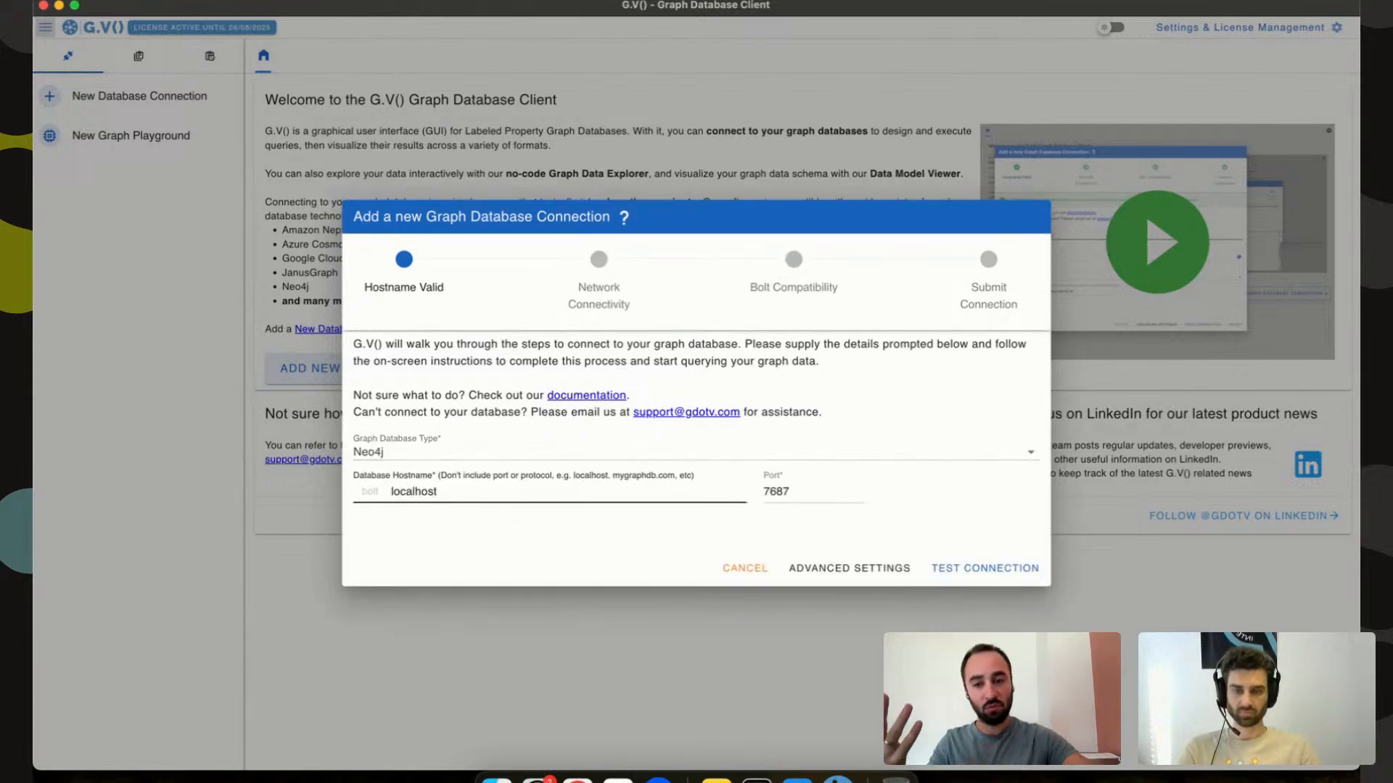
key("Return")
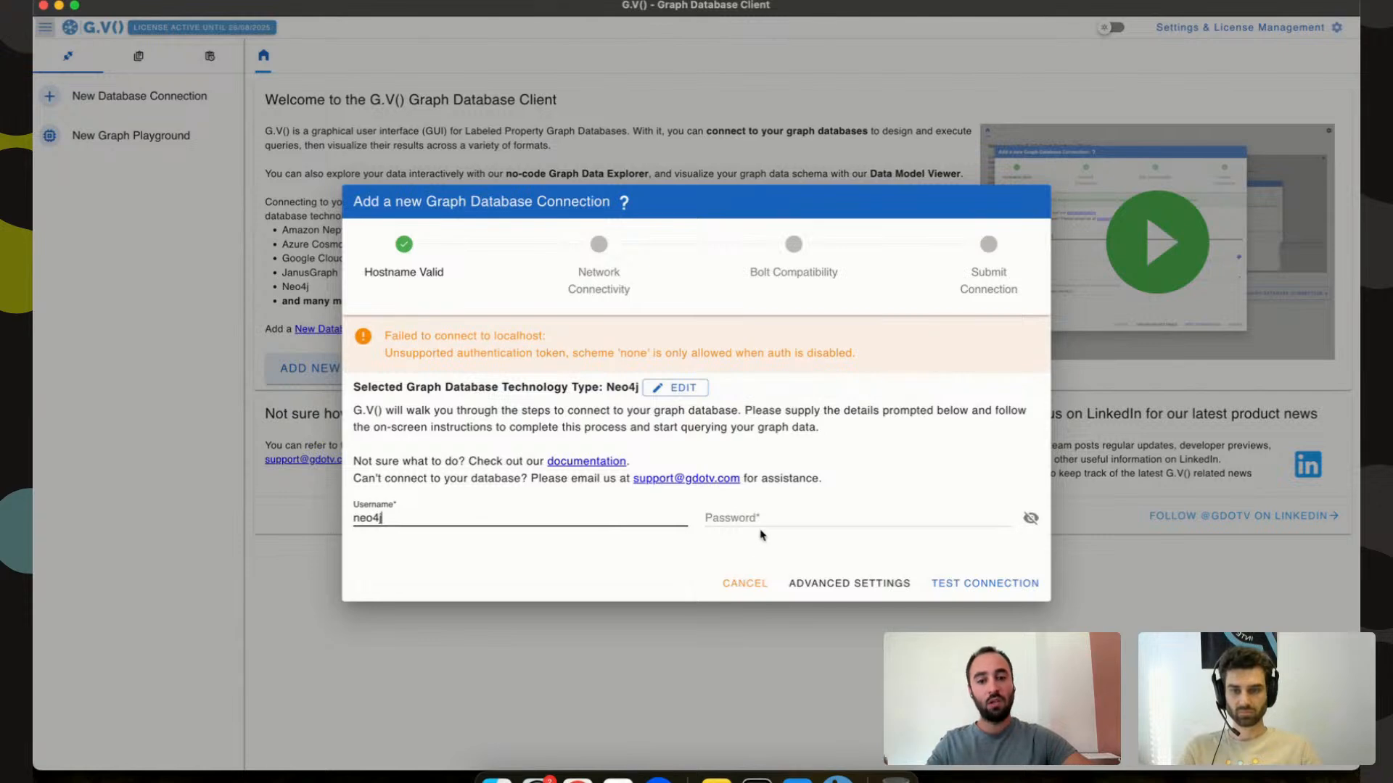
left_click(767, 519)
type("neo4j")
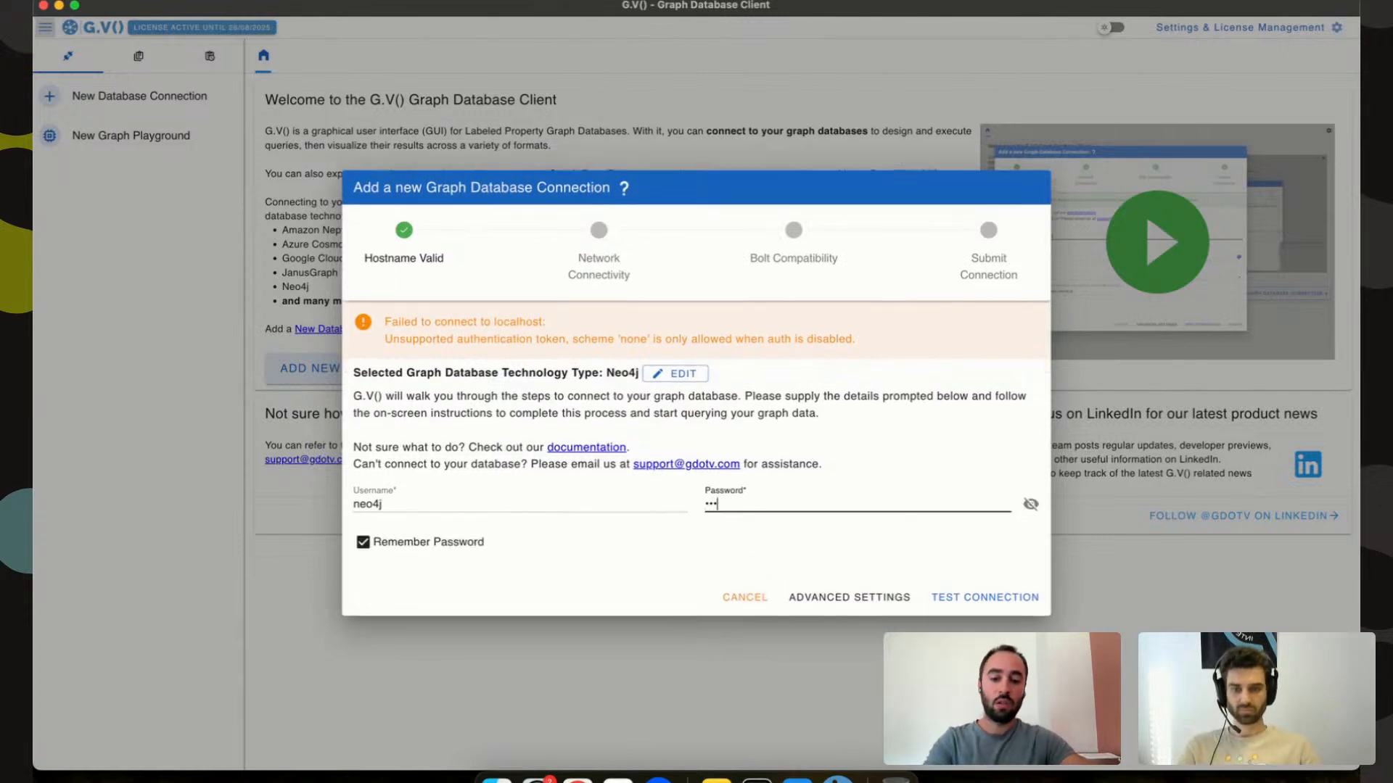
type("••••••••")
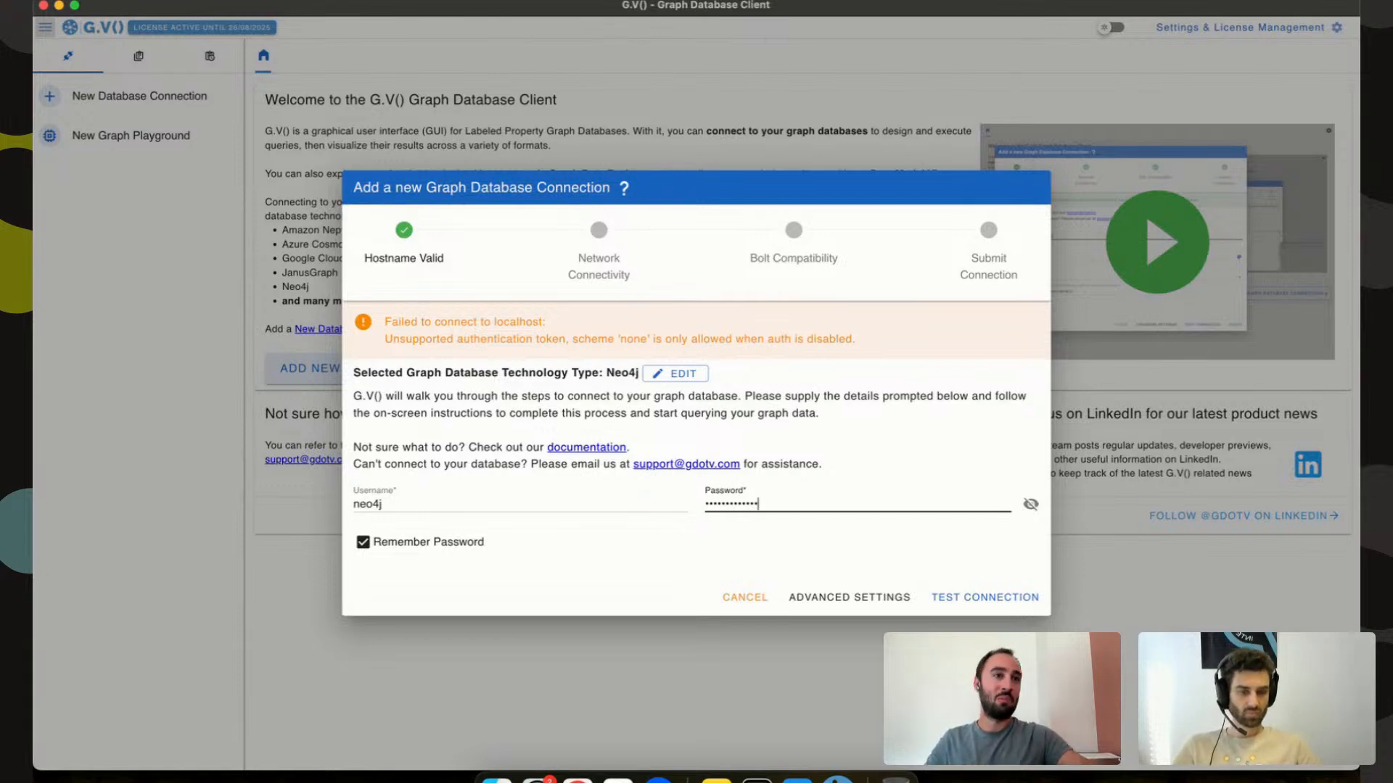
Test the credentials, select the neo4j graph, and test the connection again.
left_click(985, 599)
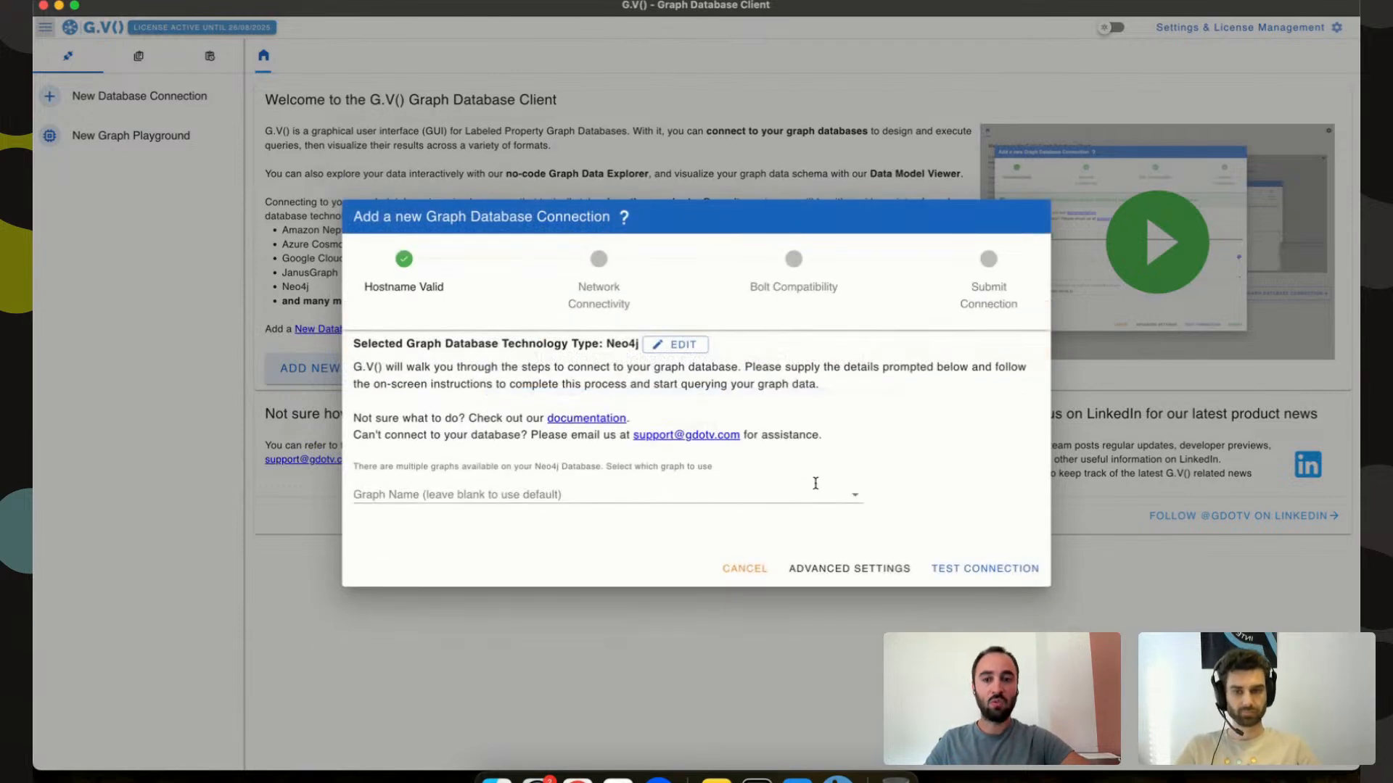
left_click(798, 494)
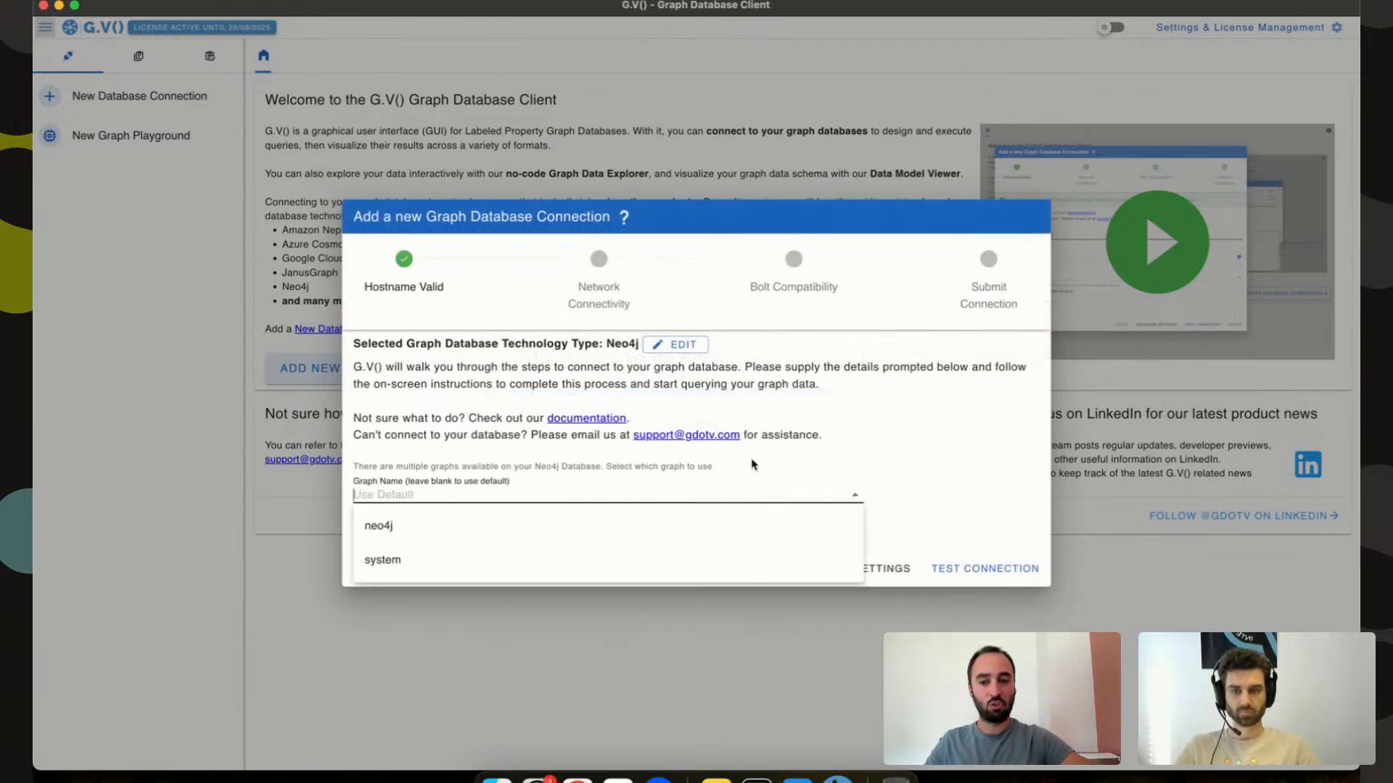
left_click(767, 526)
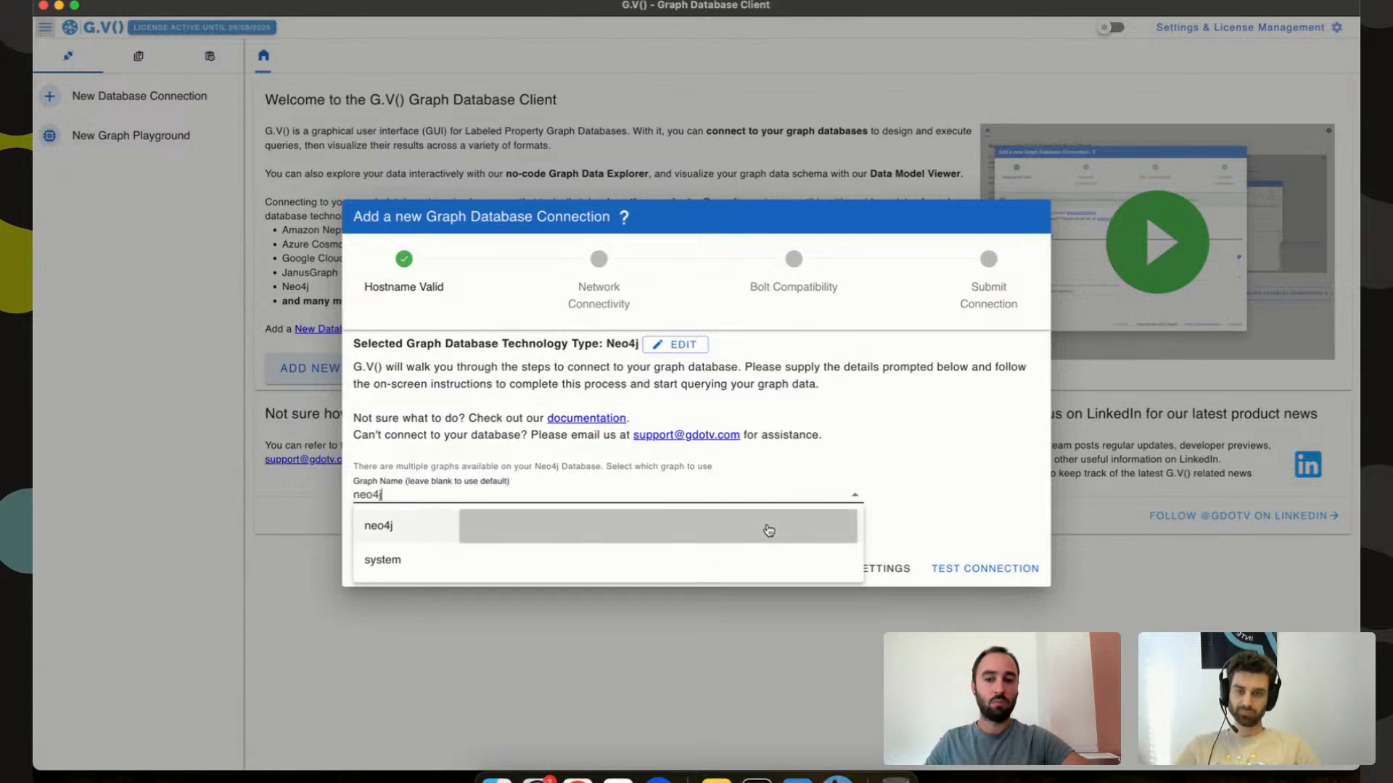
left_click(974, 565)
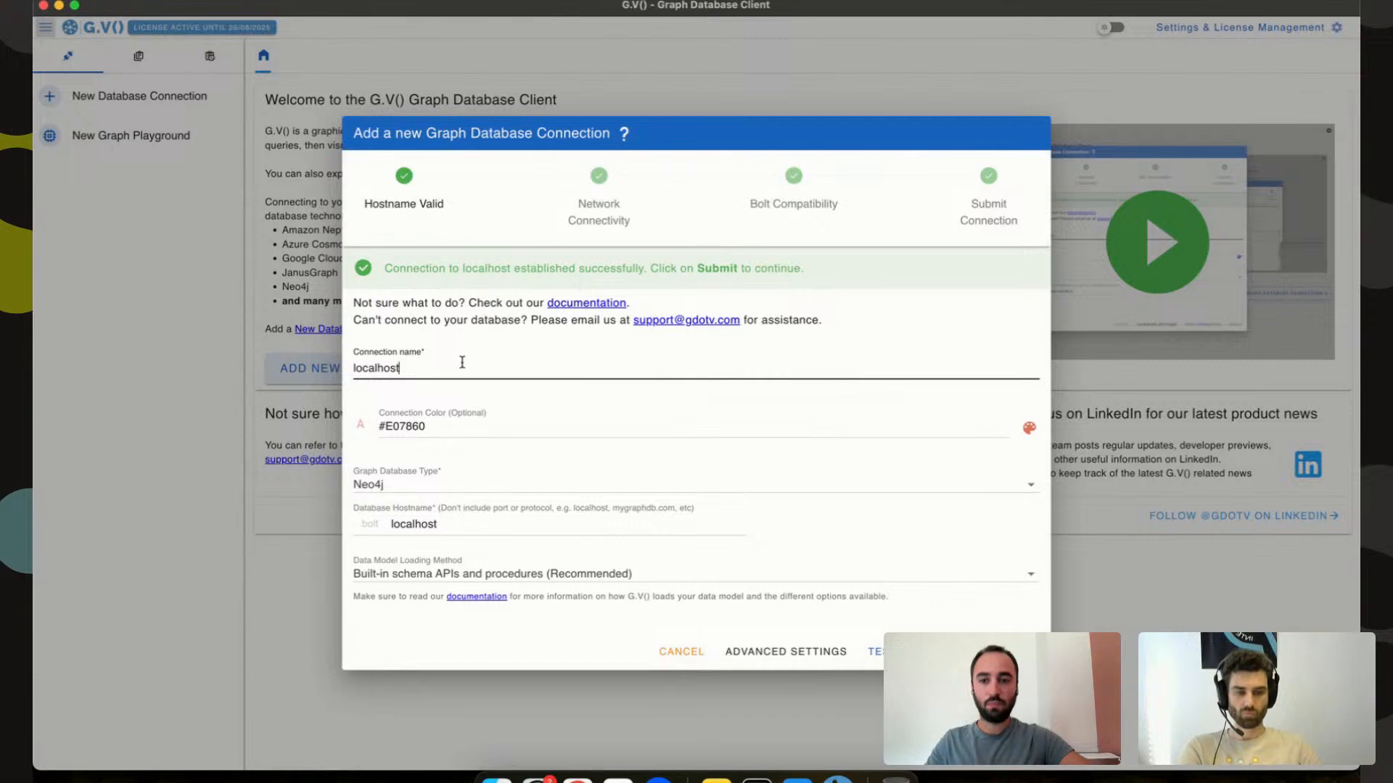
Name the connection 'Neo4j Northwind' and submit it.
left_click_drag(418, 367, 257, 369)
type("Neo4j")
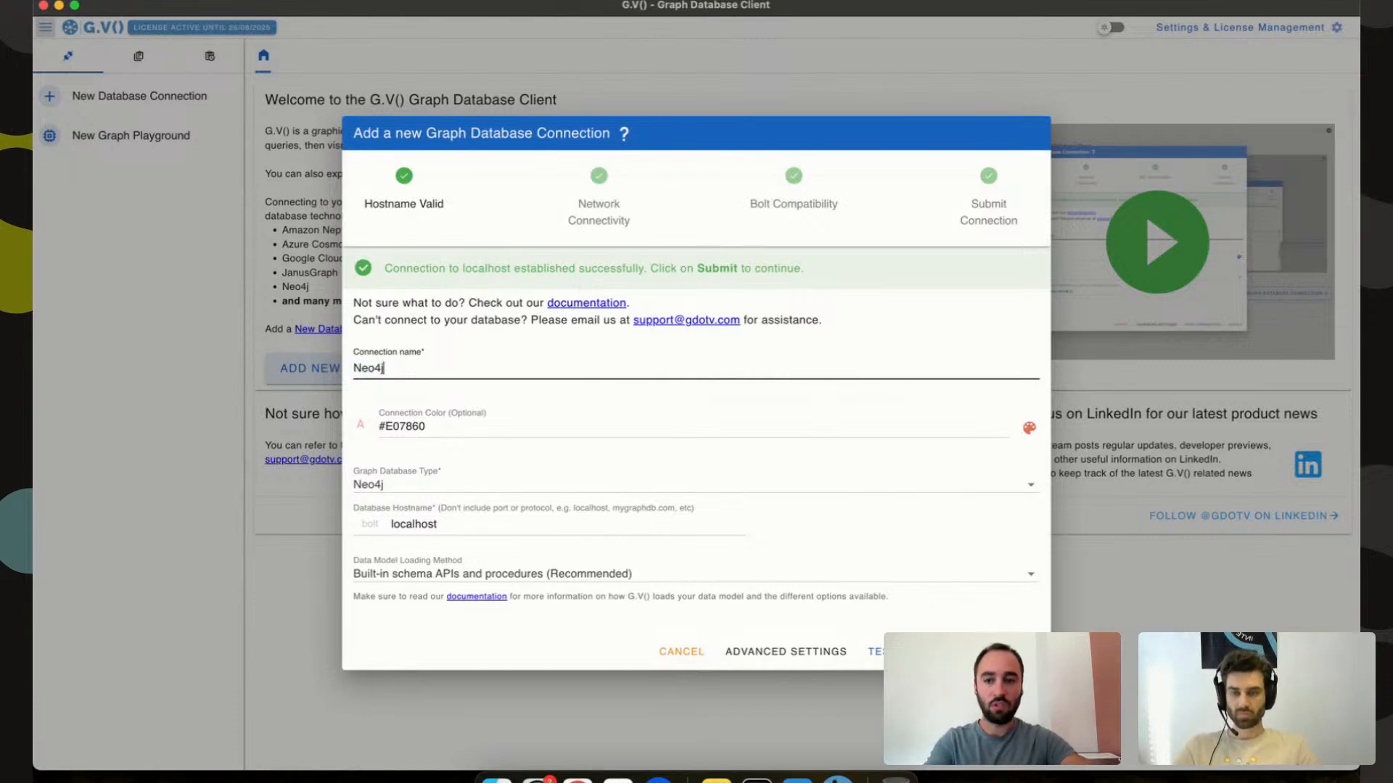
type(" Northwind")
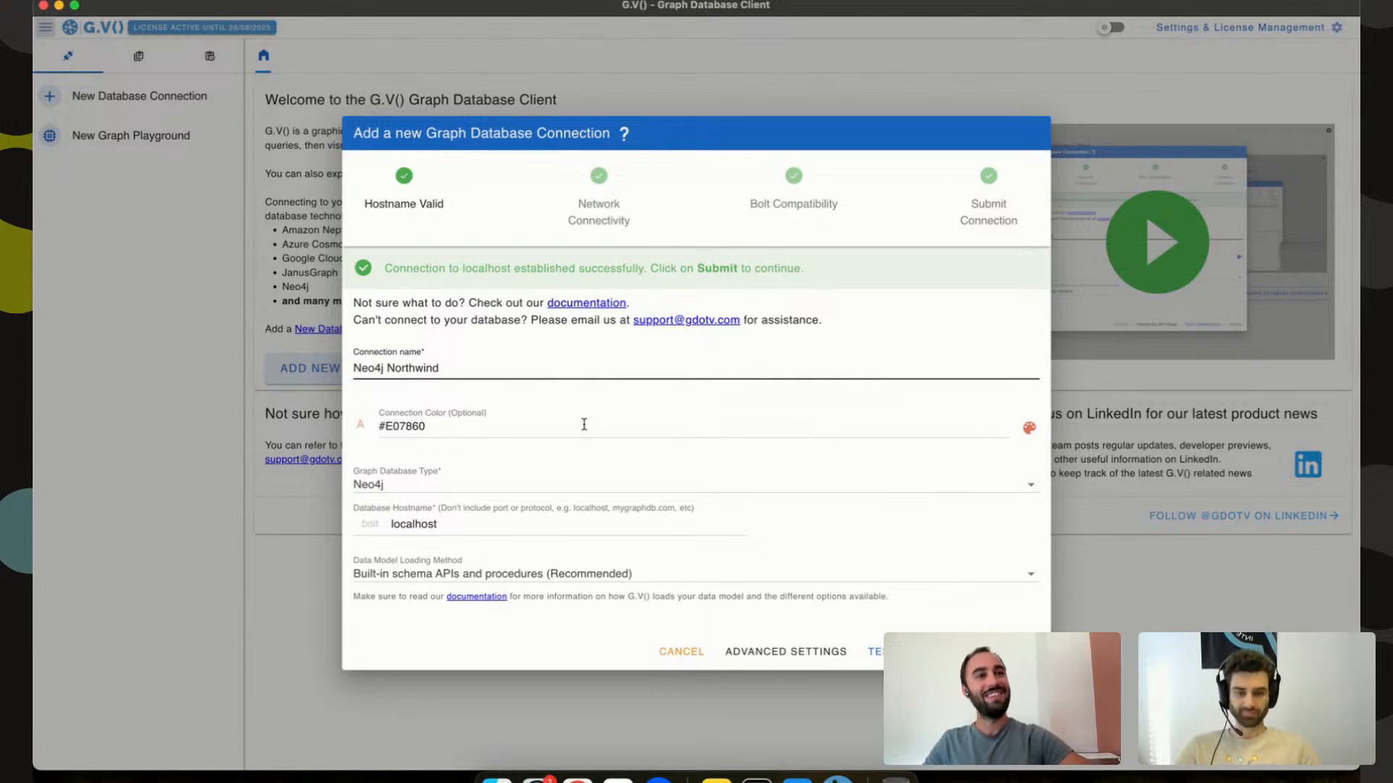
left_click(1017, 651)
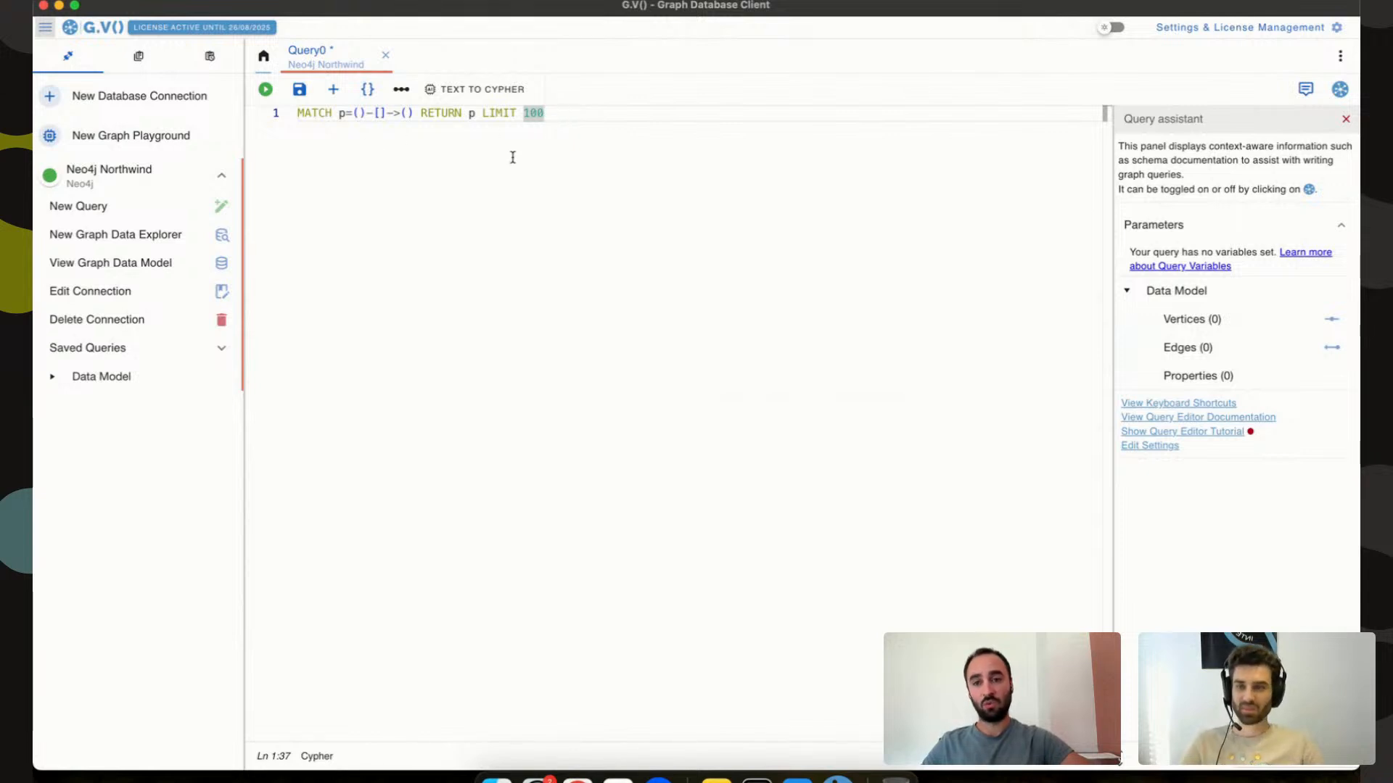
Change the query's LIMIT 100 to LIMIT 10000 and execute it.
left_click_drag(568, 120, 294, 116)
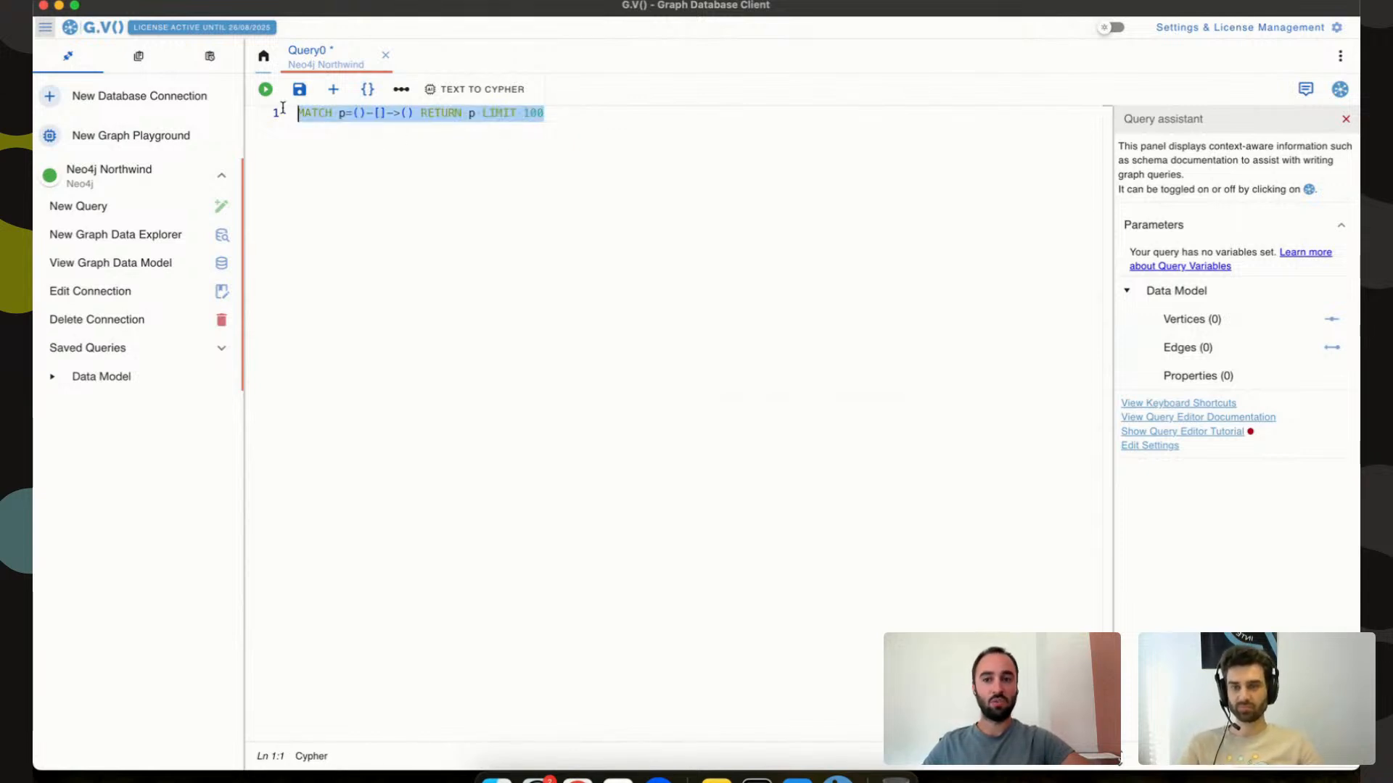
left_click(389, 165)
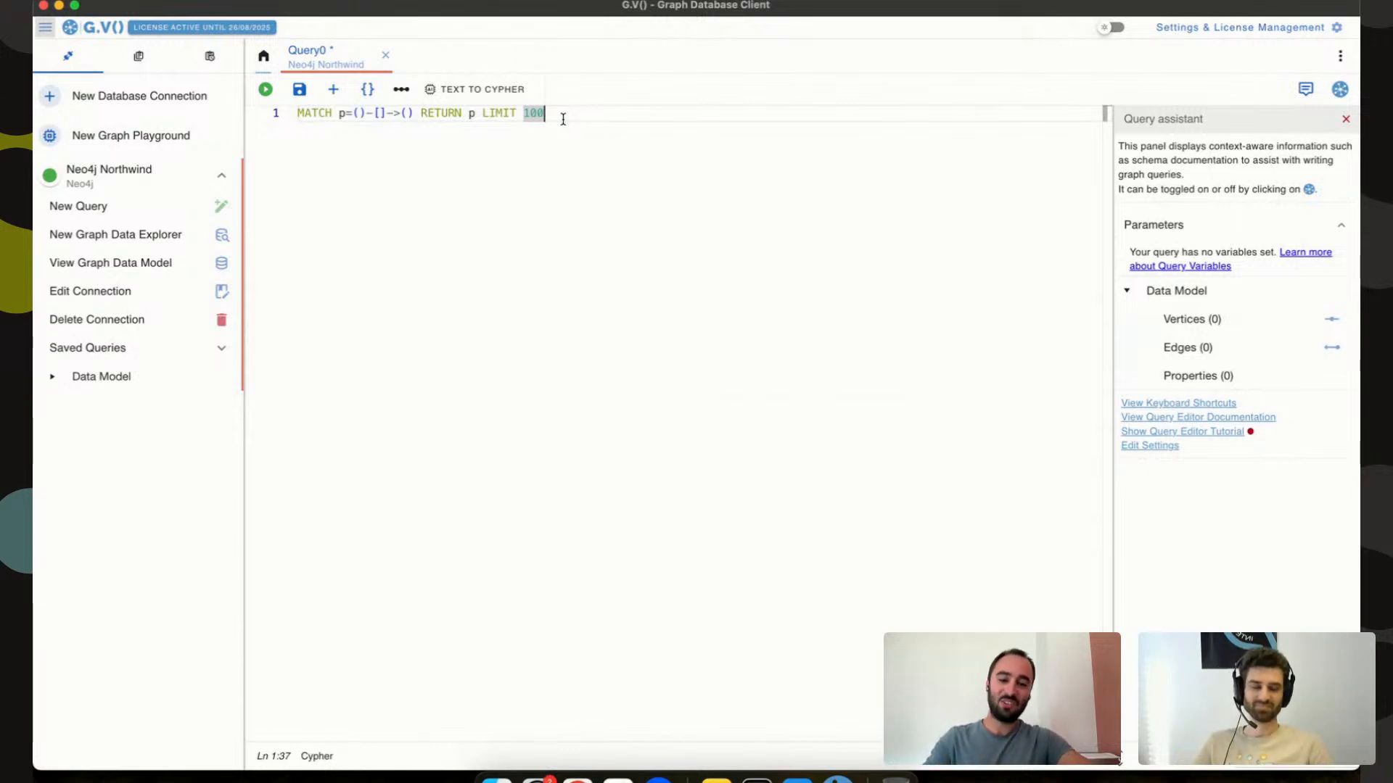
type("00")
key("super+Return")
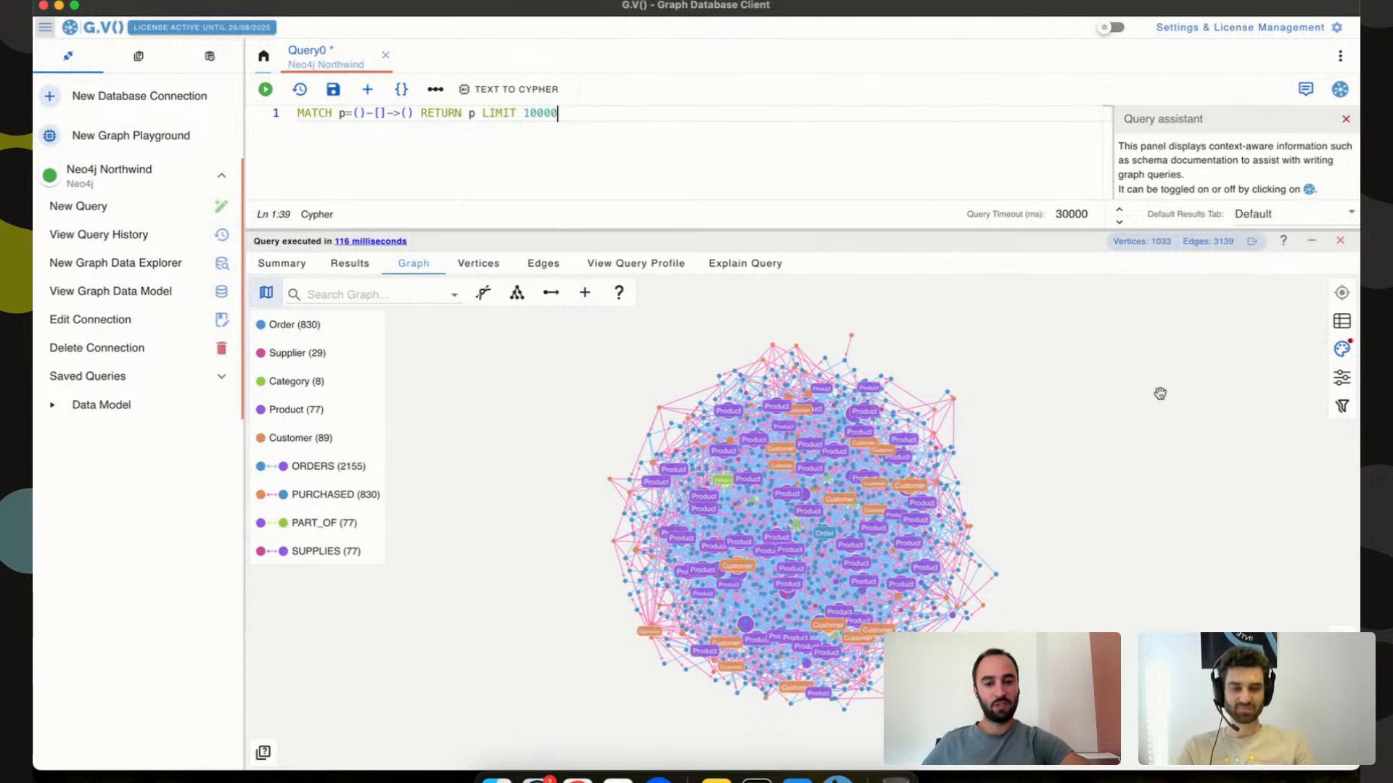
Caption Category by categoryName, Customer by contactName and Order by shipAddress in graph styles.
left_click(867, 414)
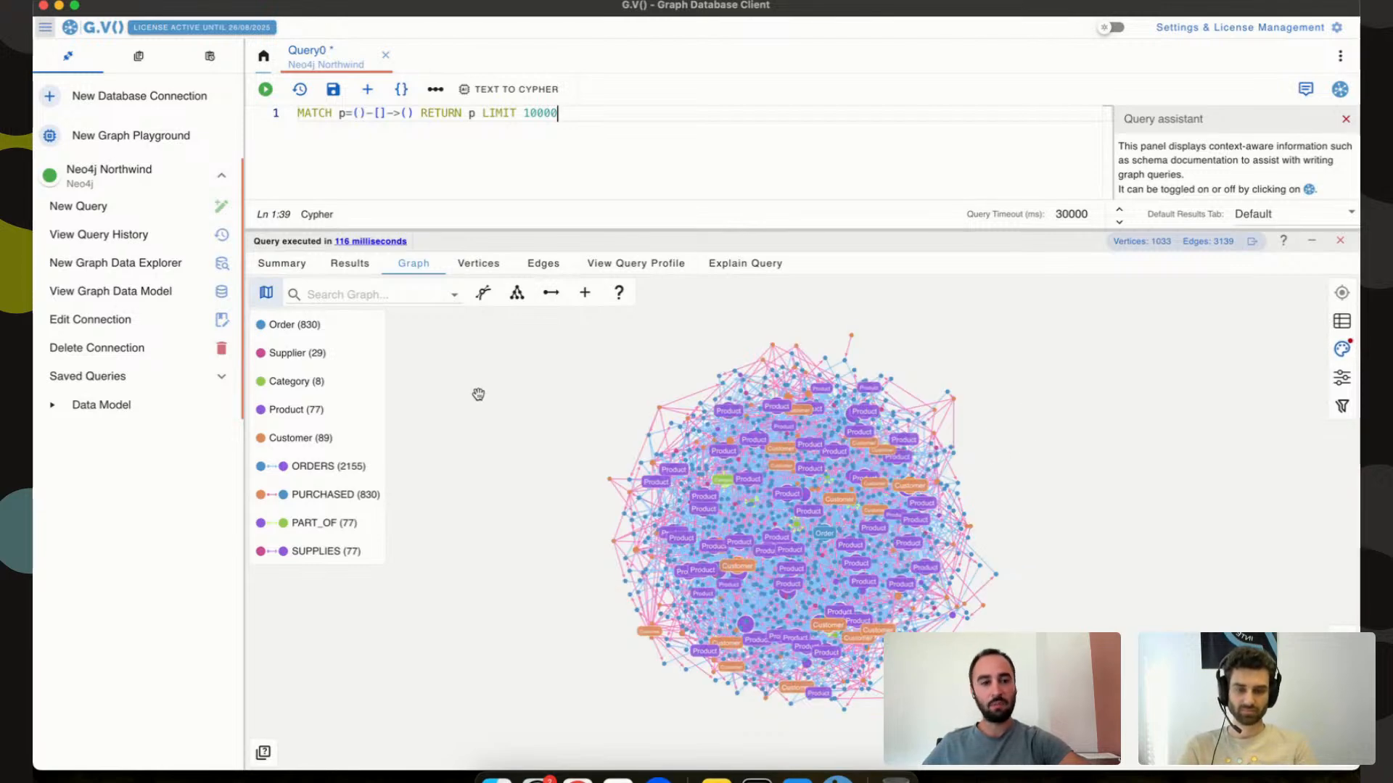
left_click(1342, 349)
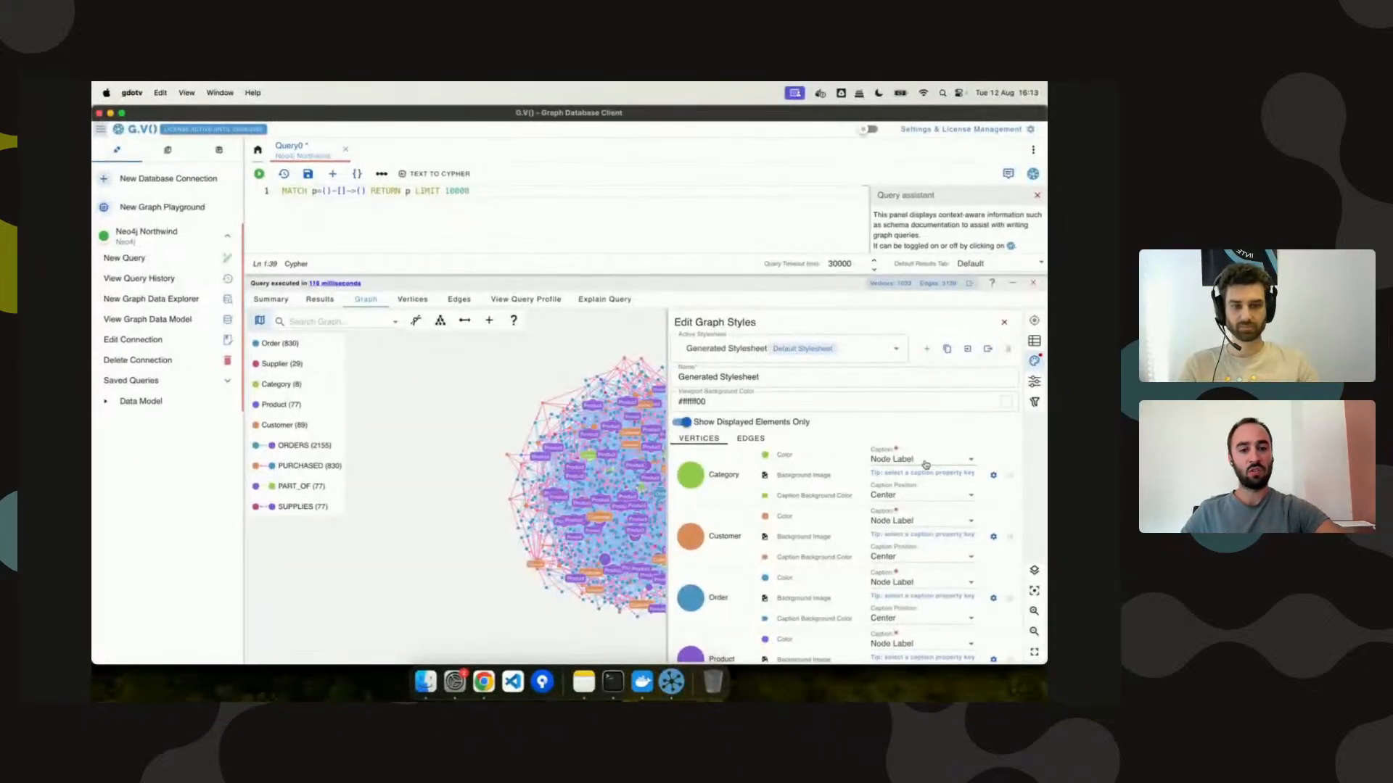
left_click(924, 463)
left_click(905, 558)
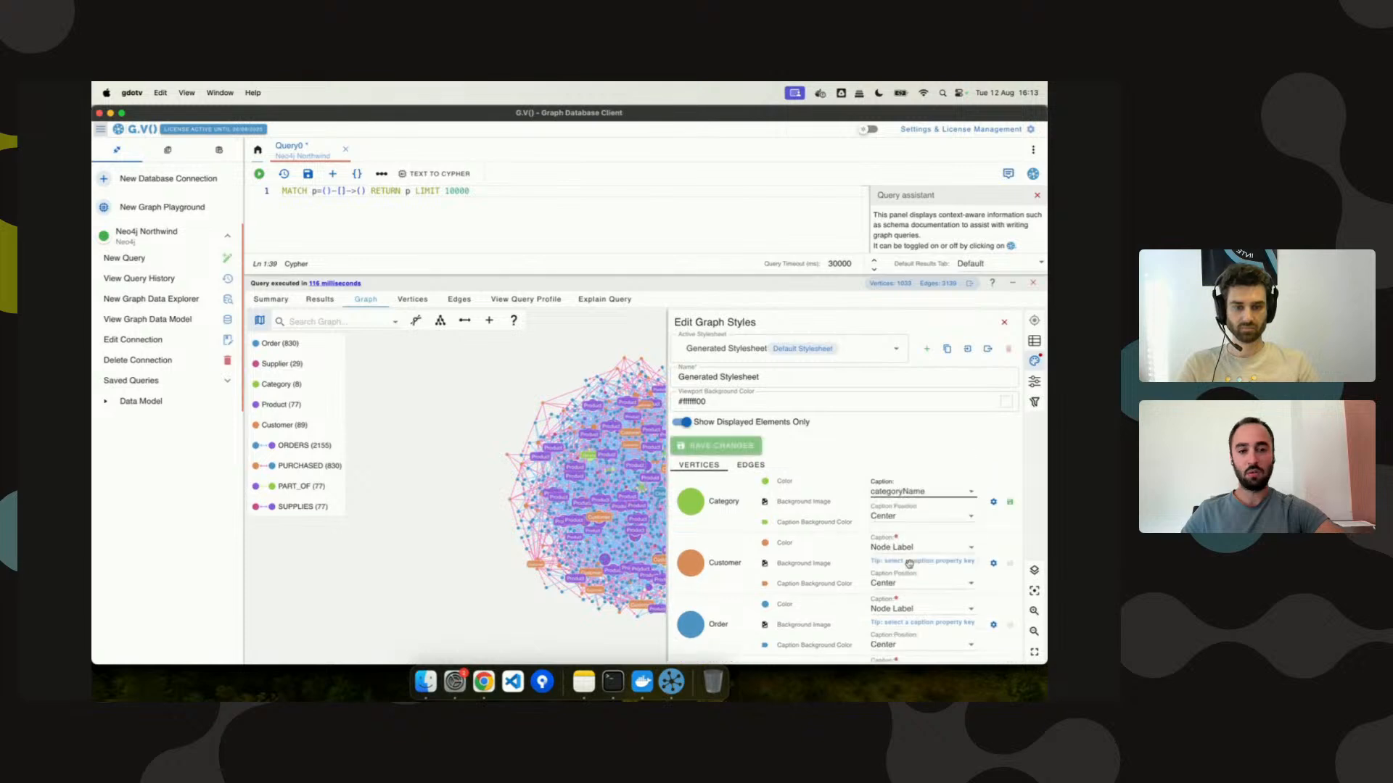
left_click(921, 548)
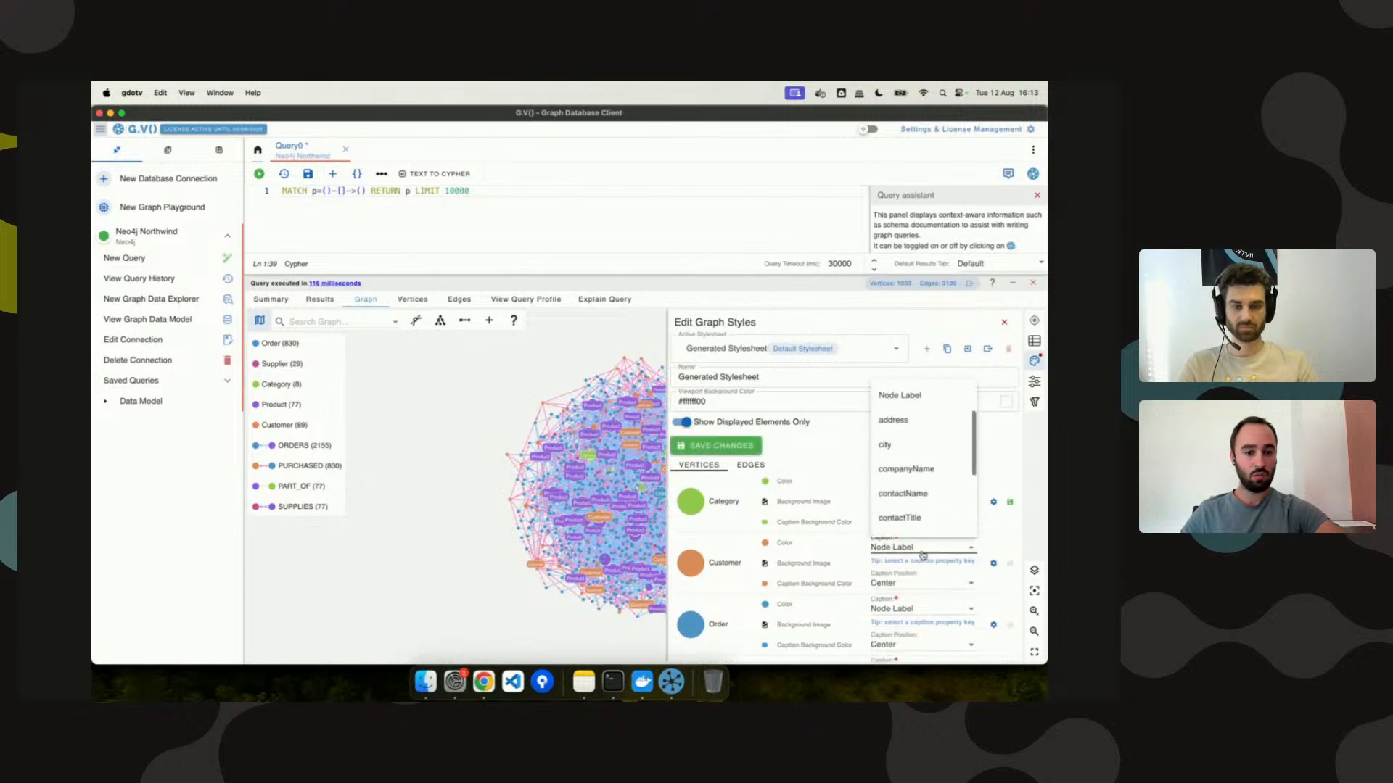
left_click(916, 493)
scroll(914, 501, "down", 3)
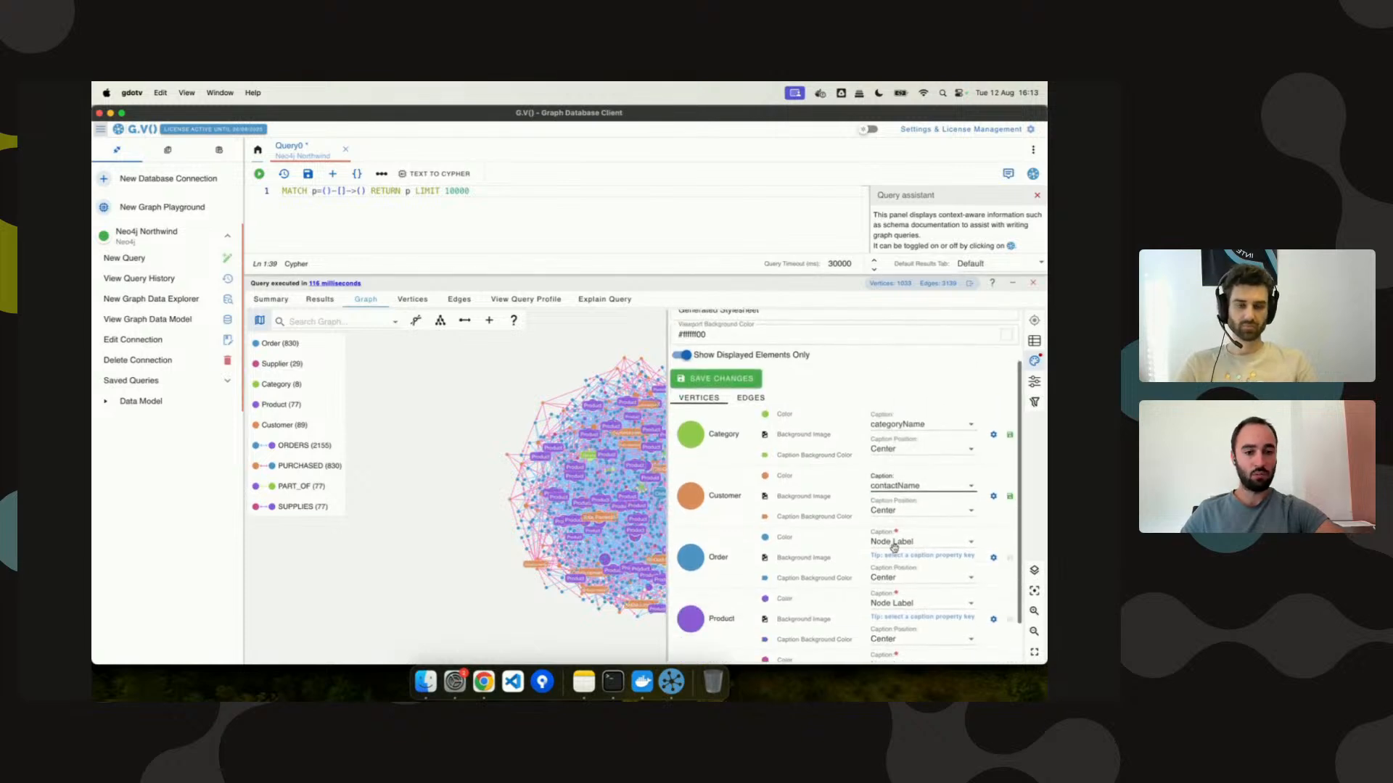
left_click(903, 545)
scroll(910, 501, "down", 3)
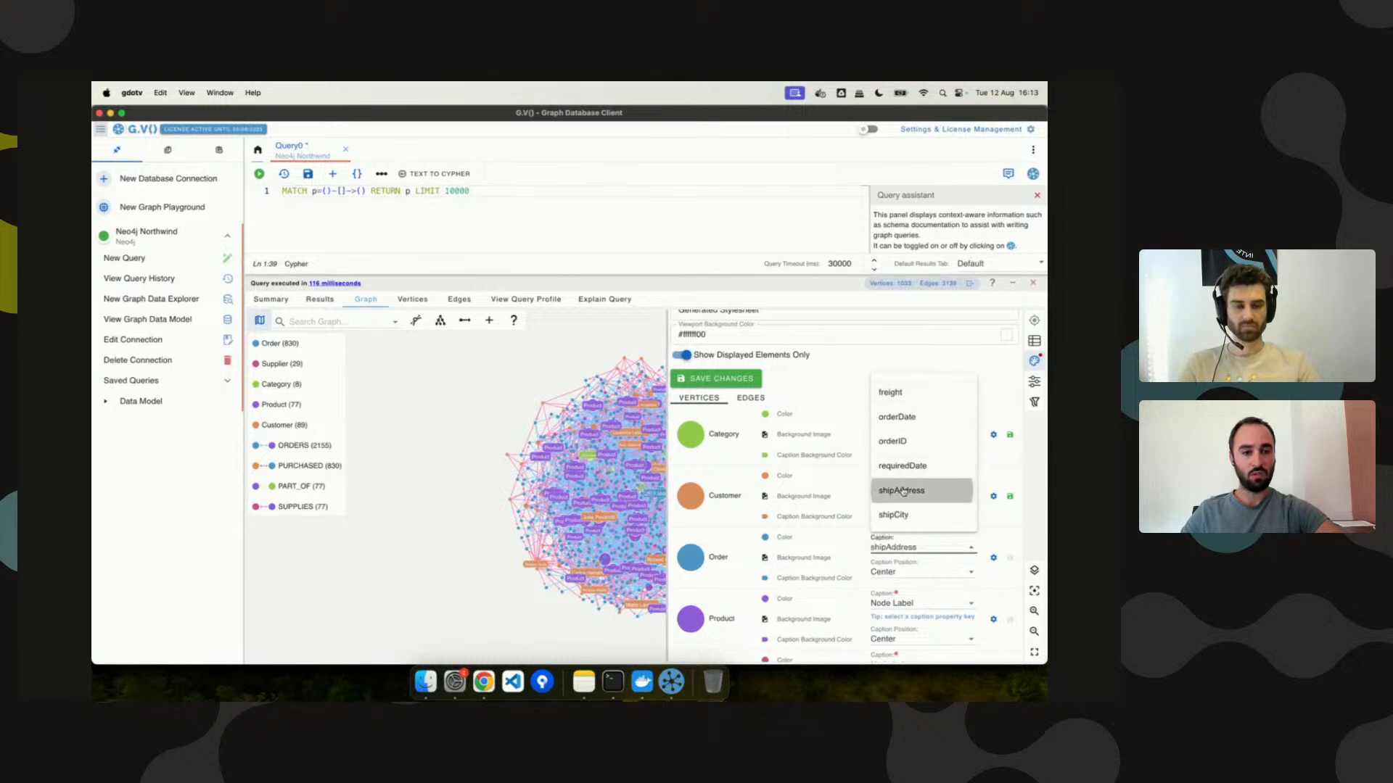
left_click(903, 490)
scroll(896, 522, "down", 2)
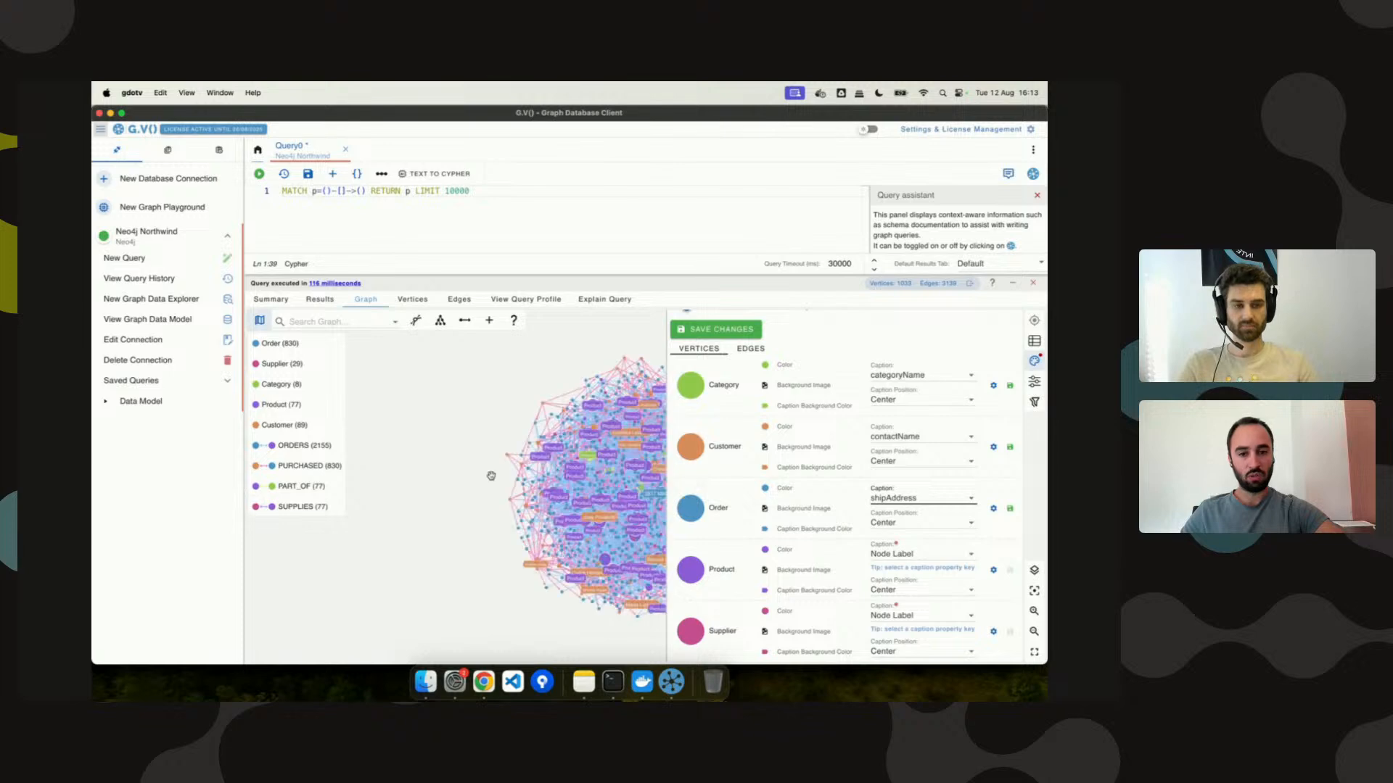
Caption Product by productName and Supplier by companyName, then save the stylesheet.
left_click_drag(489, 476, 404, 476)
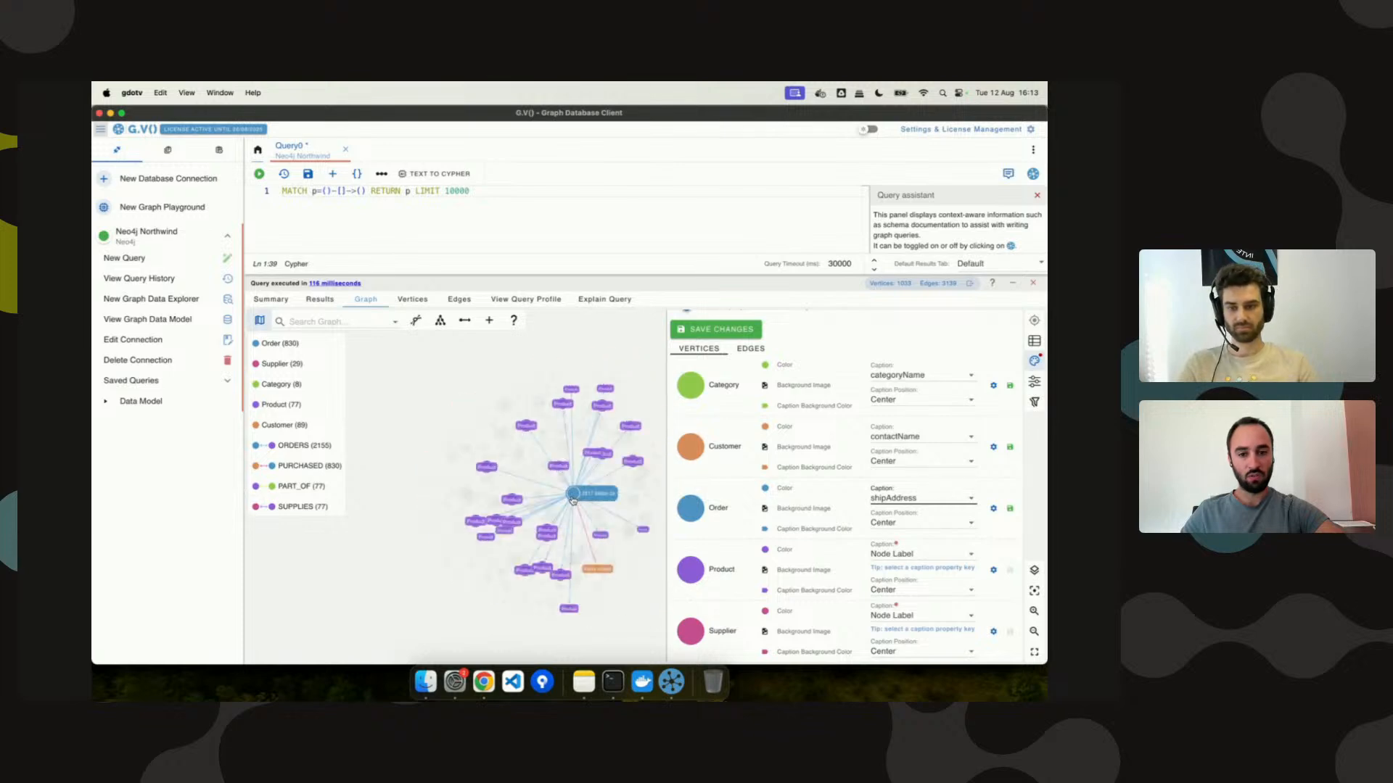
left_click(875, 554)
scroll(936, 501, "down", 1)
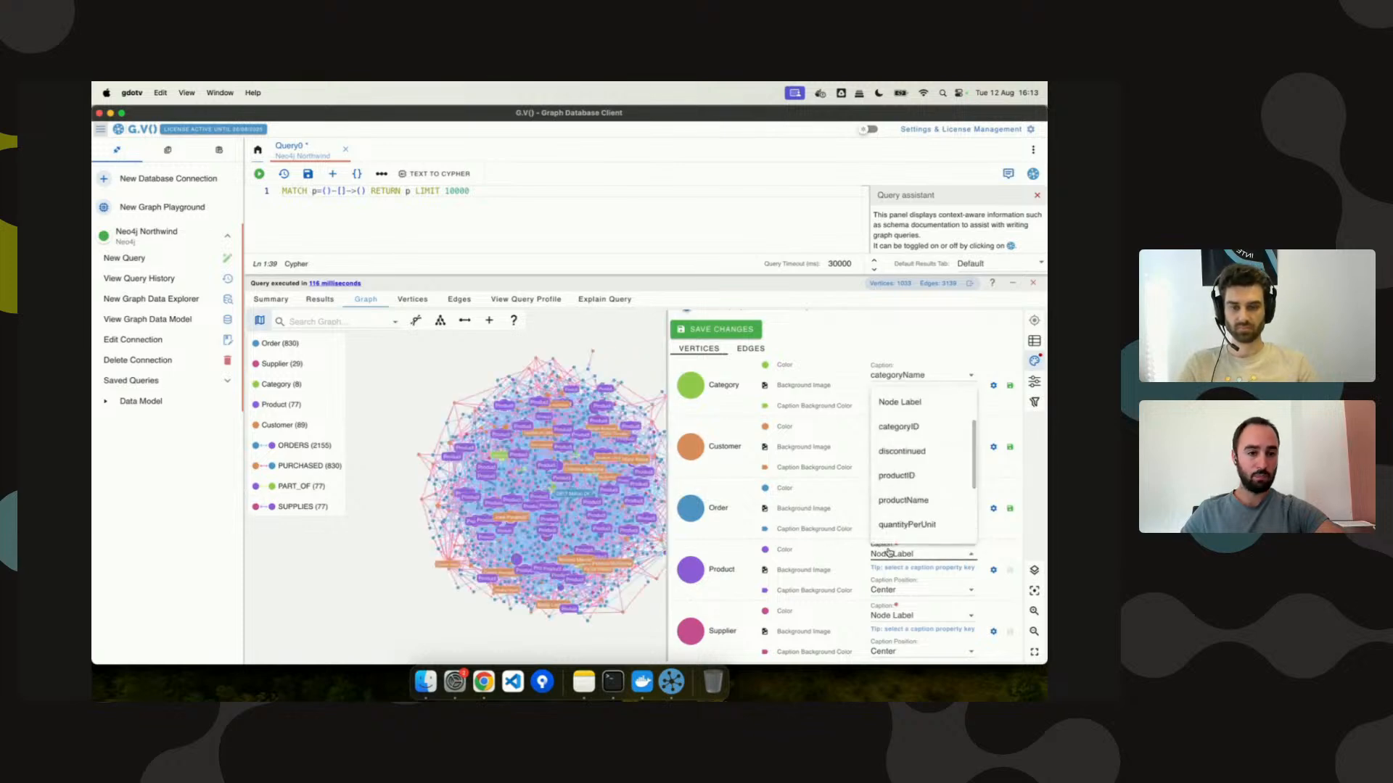
left_click(940, 475)
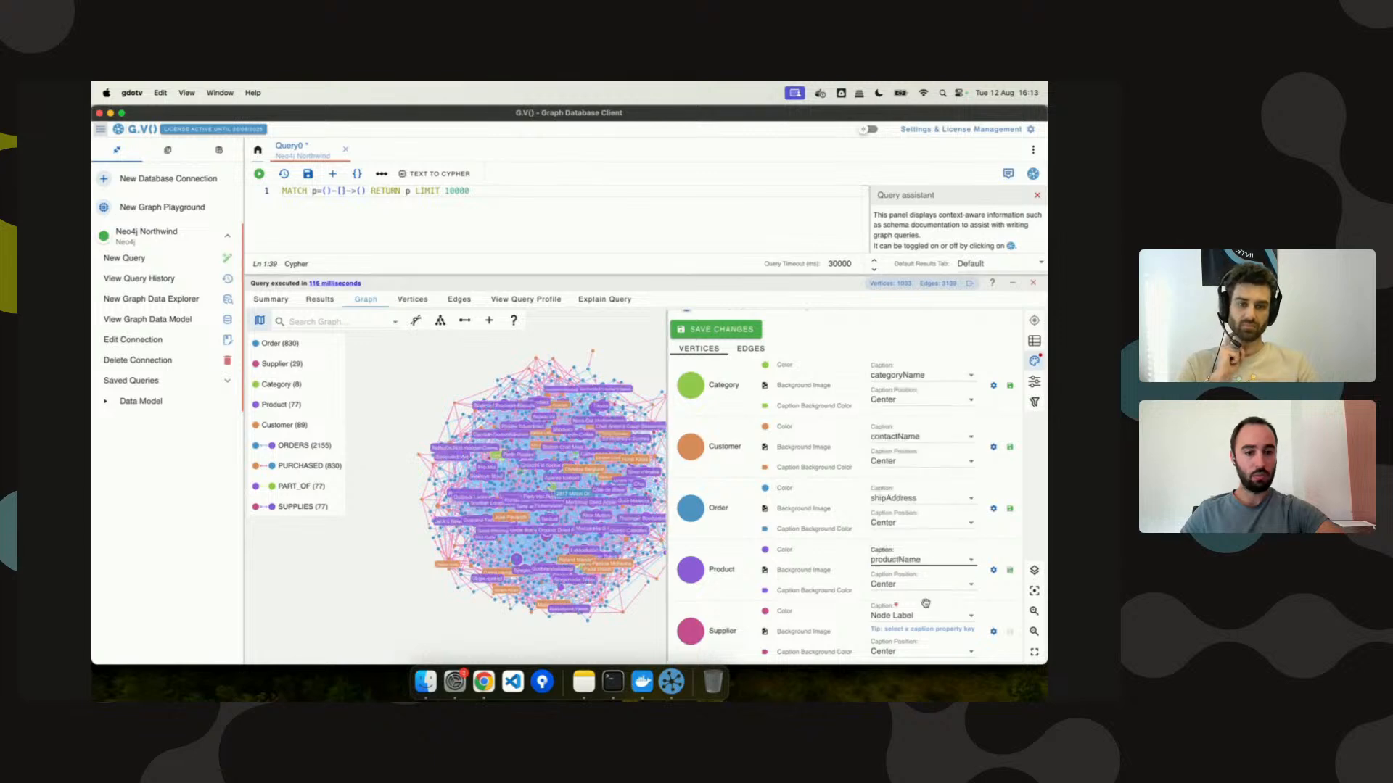
left_click(906, 618)
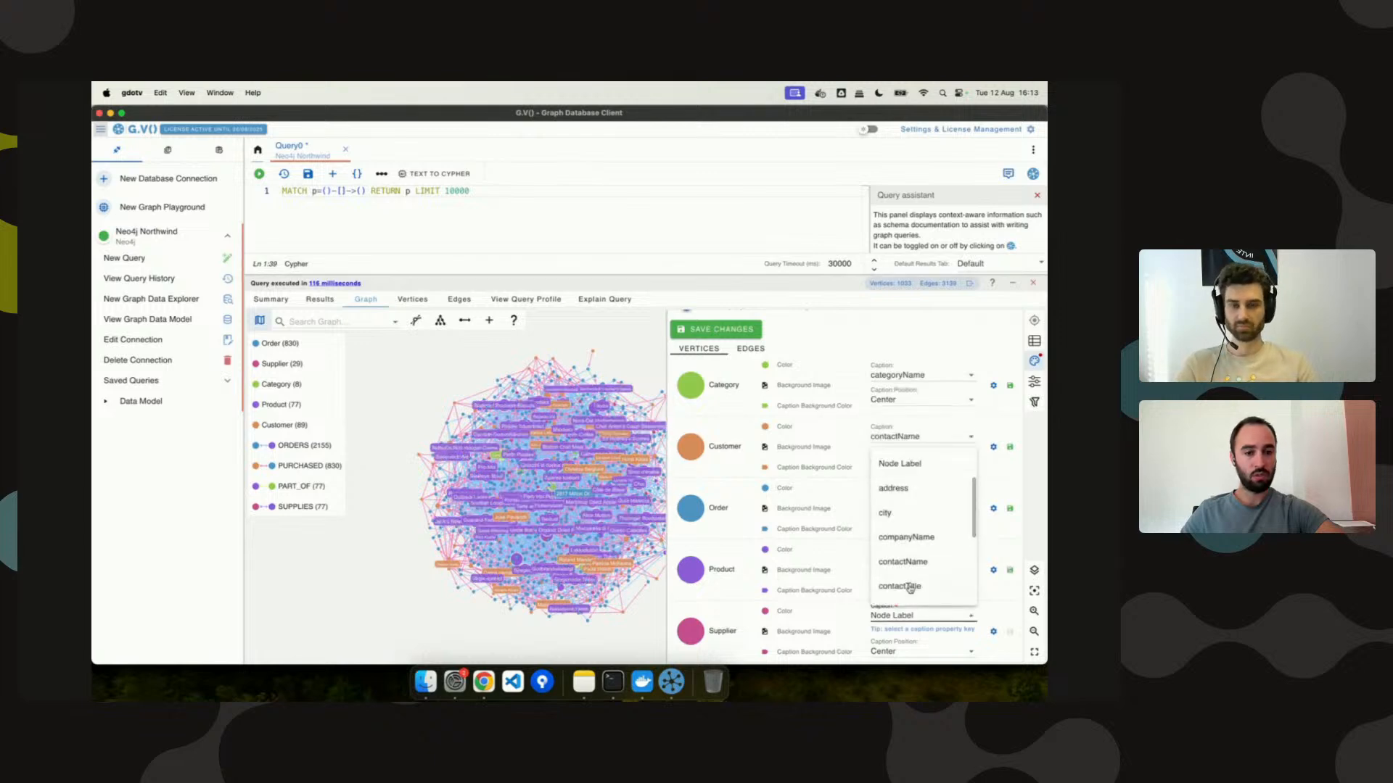
left_click(916, 539)
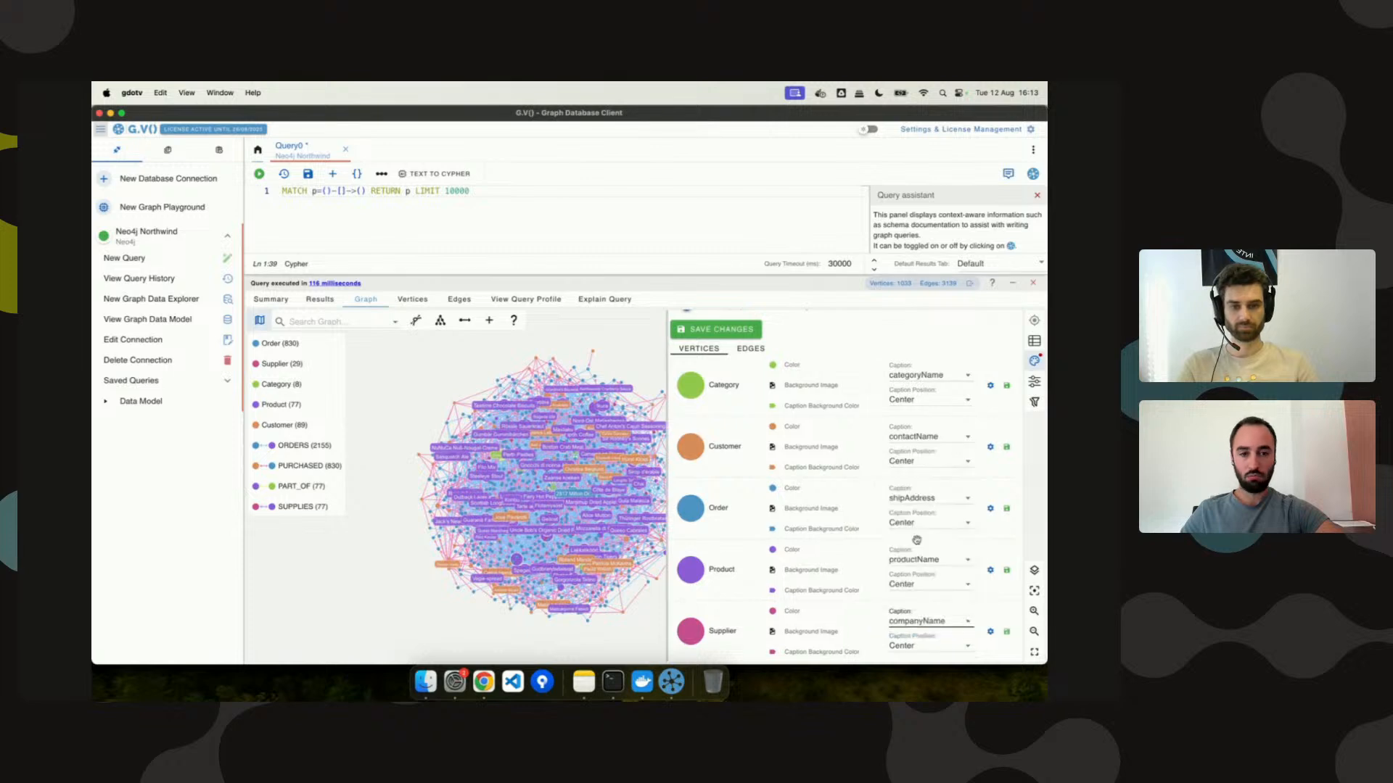
left_click(748, 333)
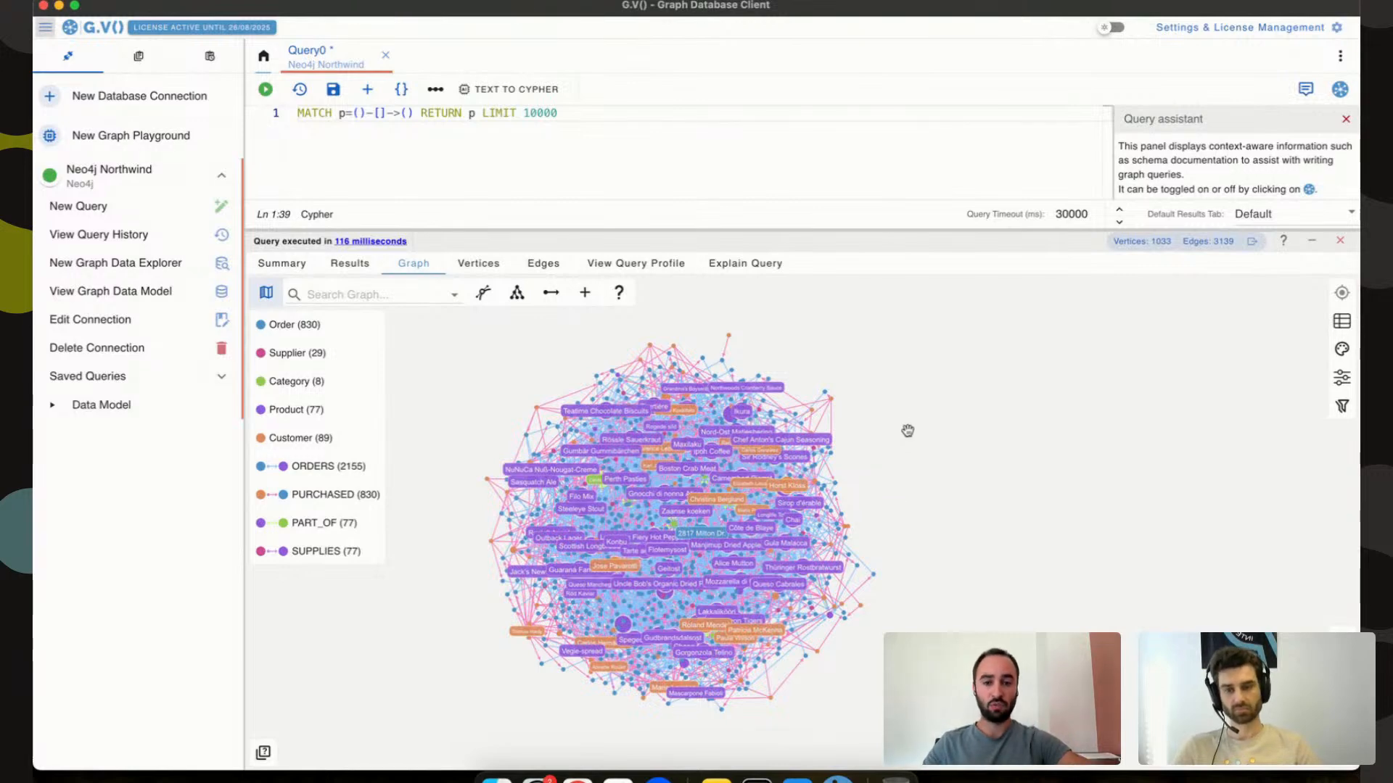
Highlight the Ikura product's neighbours, then close the query results panel.
left_click(744, 411)
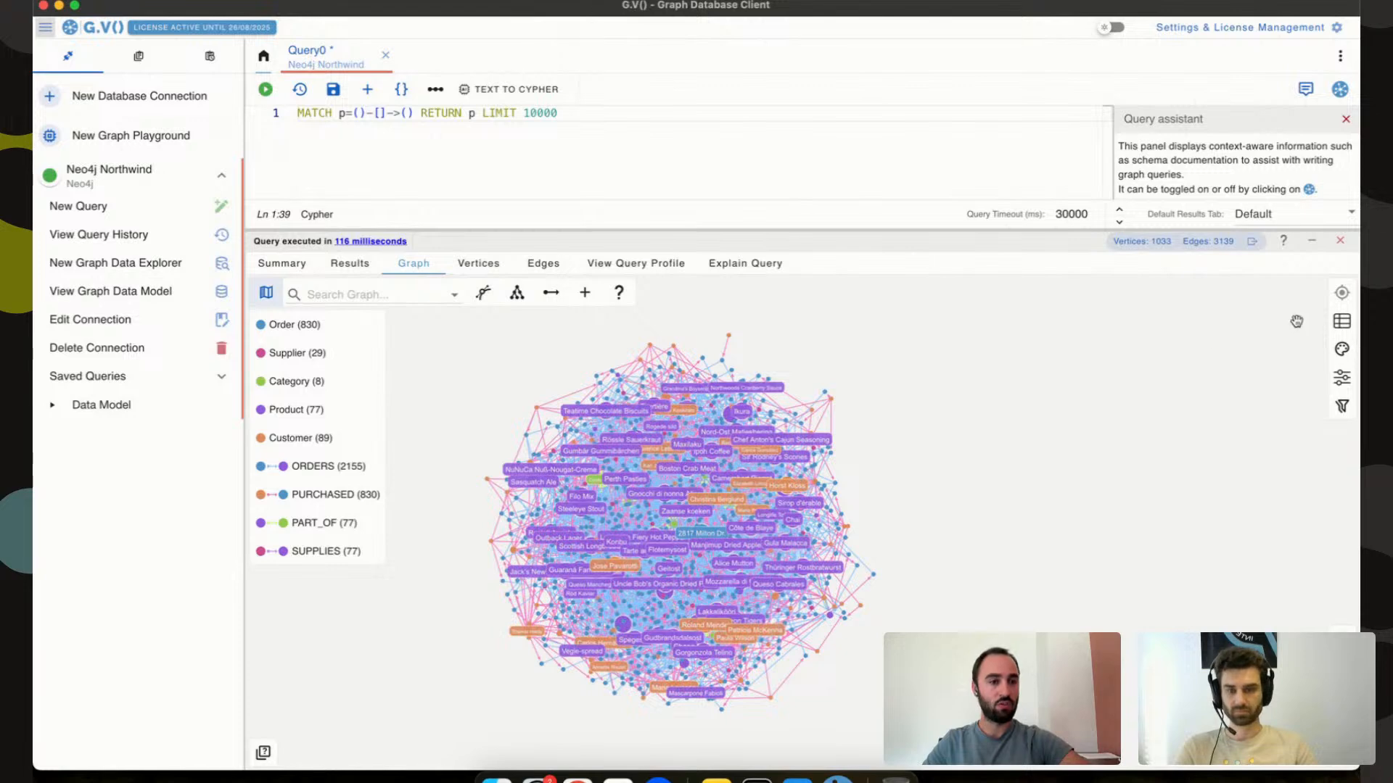
left_click(1340, 242)
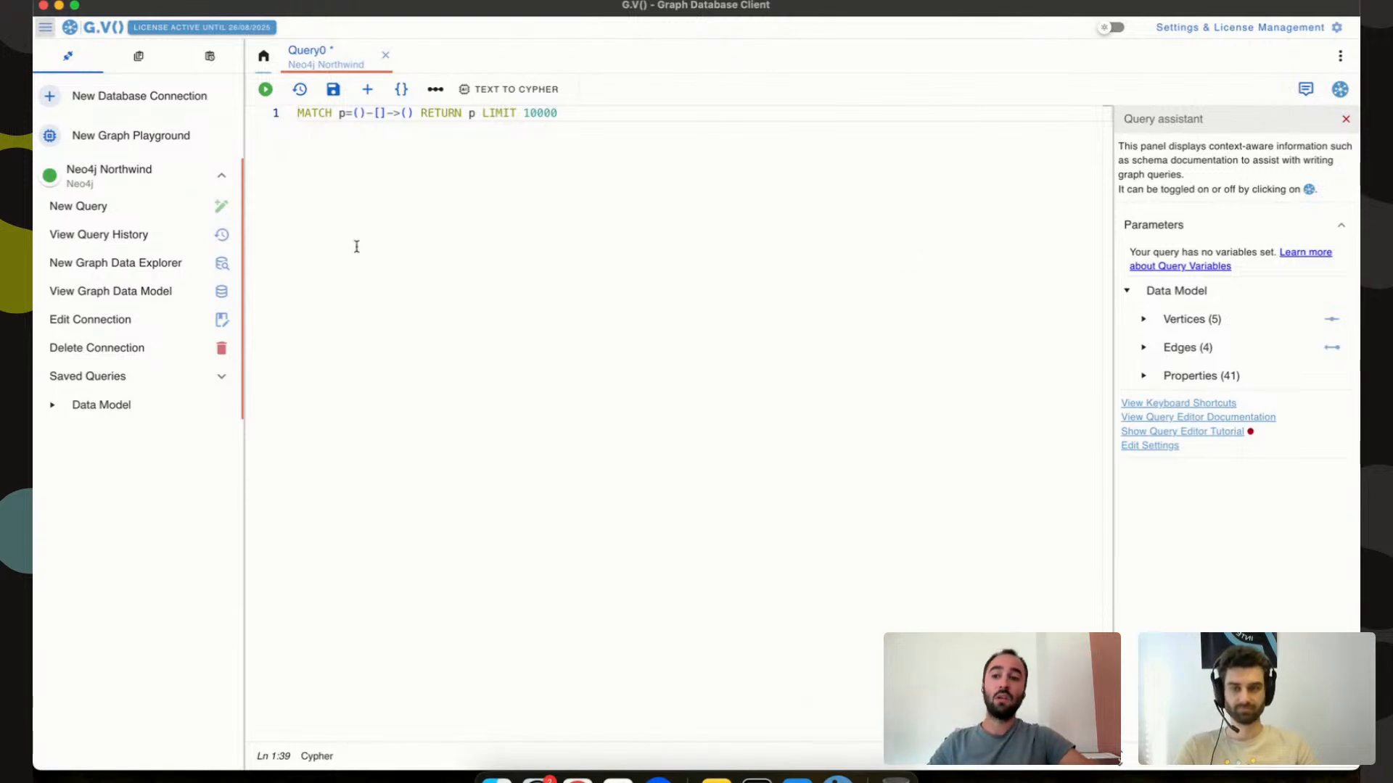
Open the Northwind Graph Data Model and drag the Category card left of Product.
left_click(198, 301)
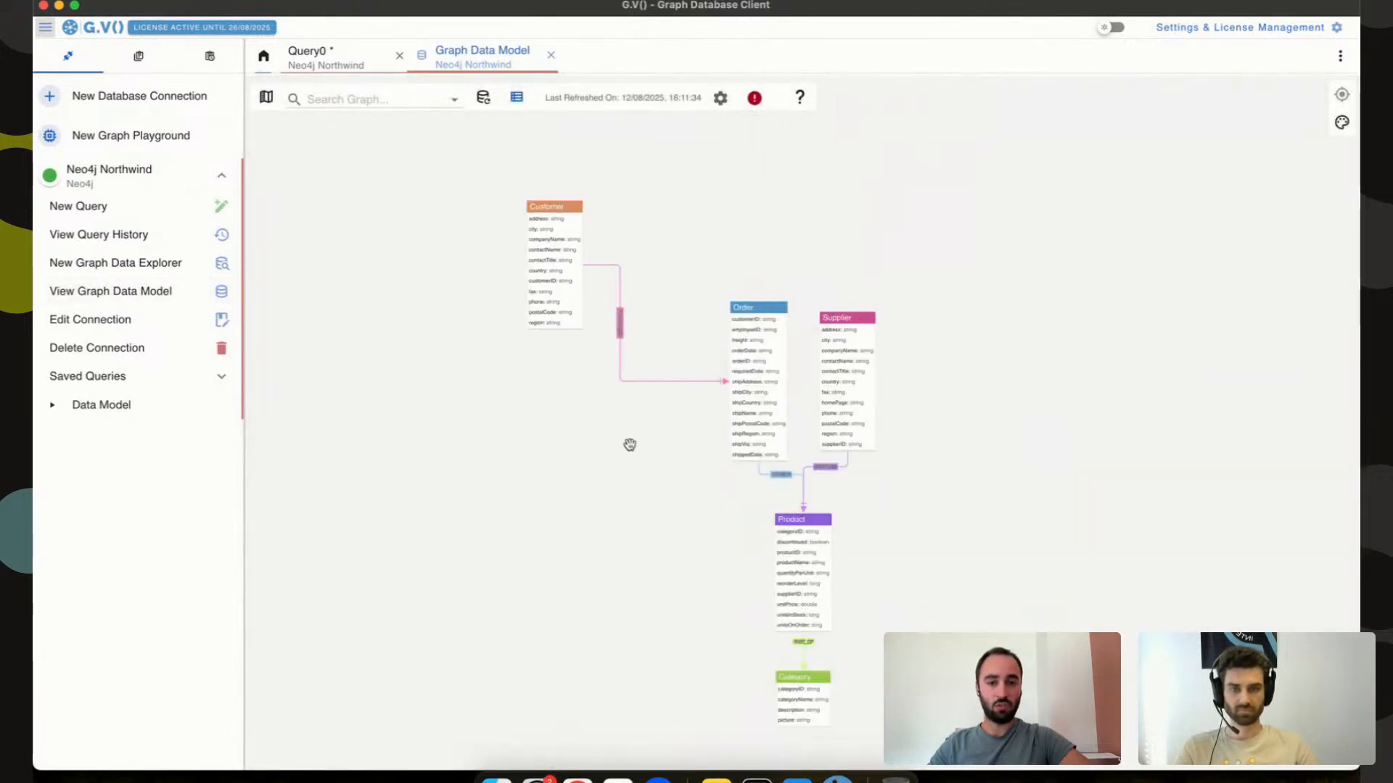
scroll(665, 550, "up", 5)
scroll(667, 554, "down", 2)
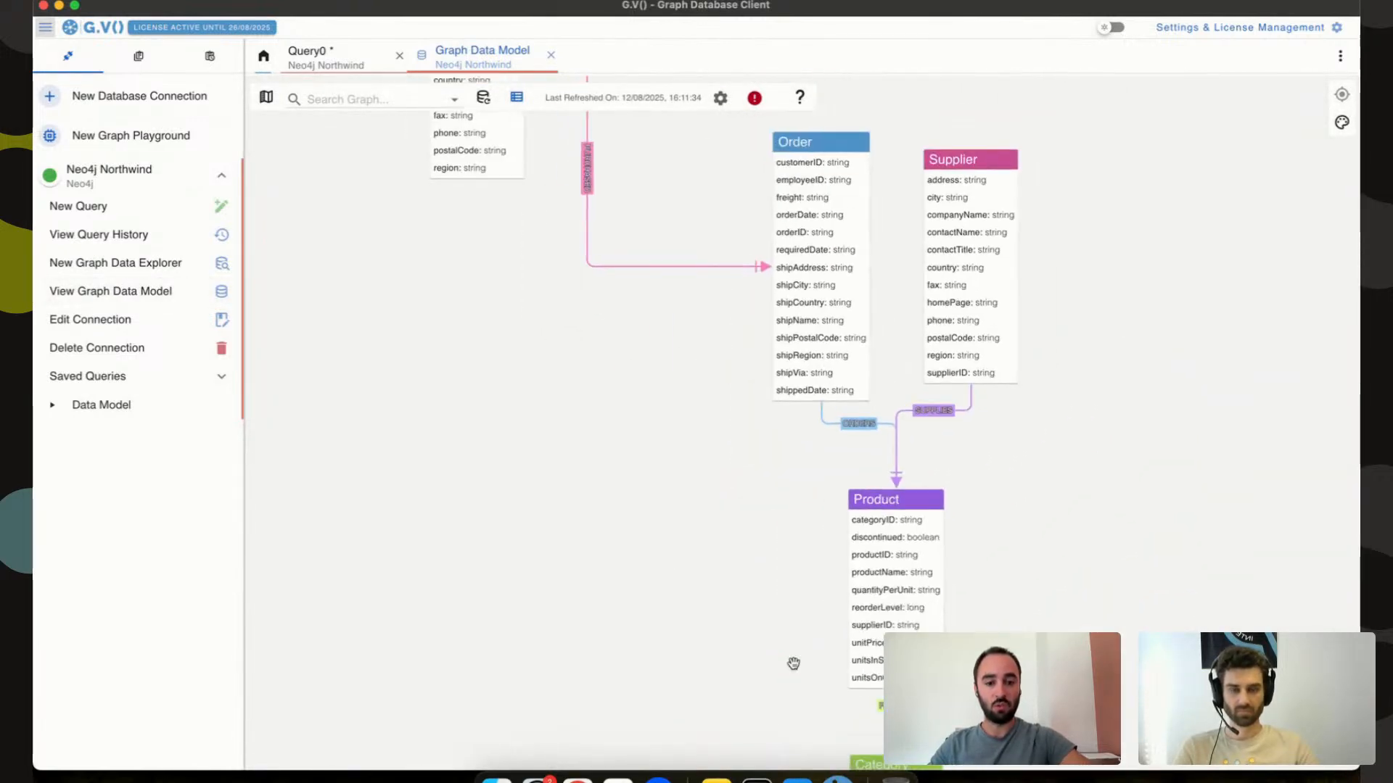
left_click_drag(864, 766, 512, 490)
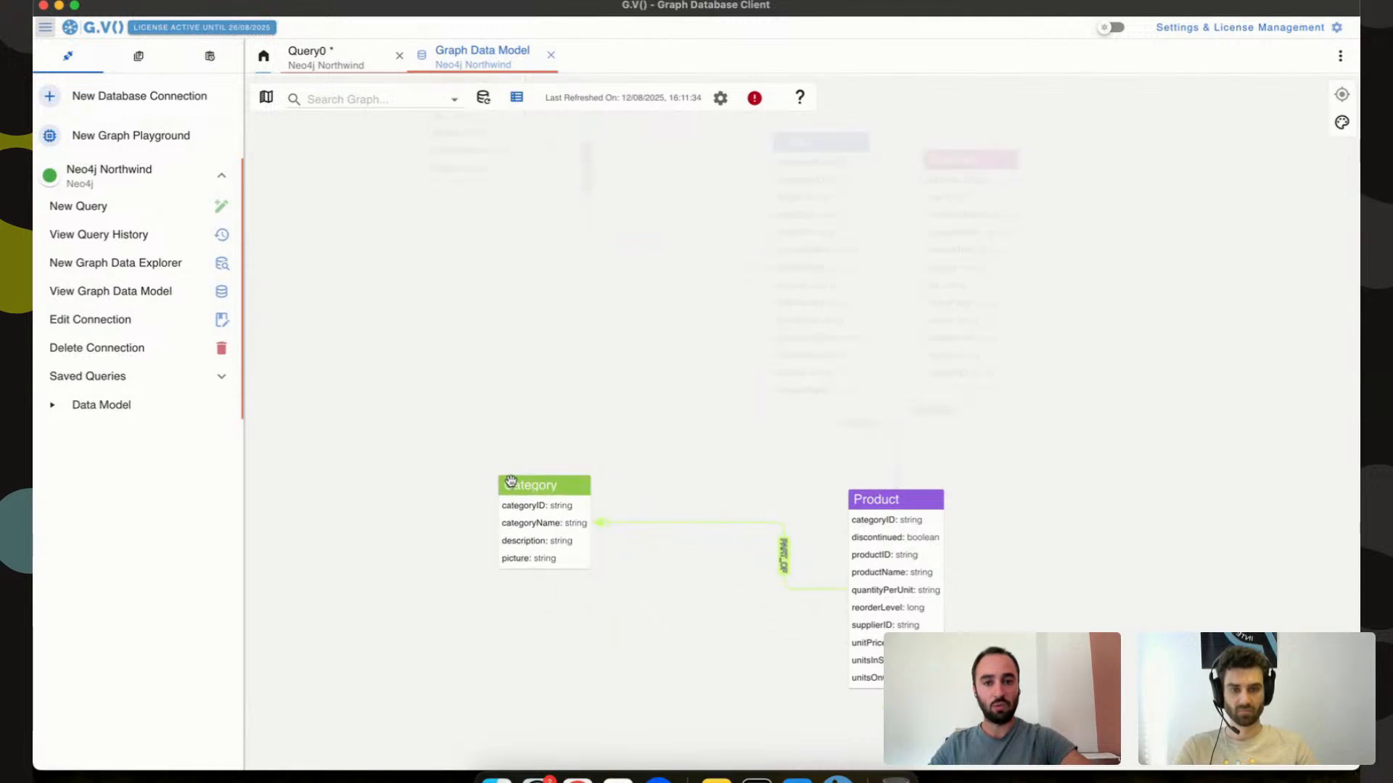
left_click_drag(597, 367, 665, 471)
scroll(651, 463, "down", 3)
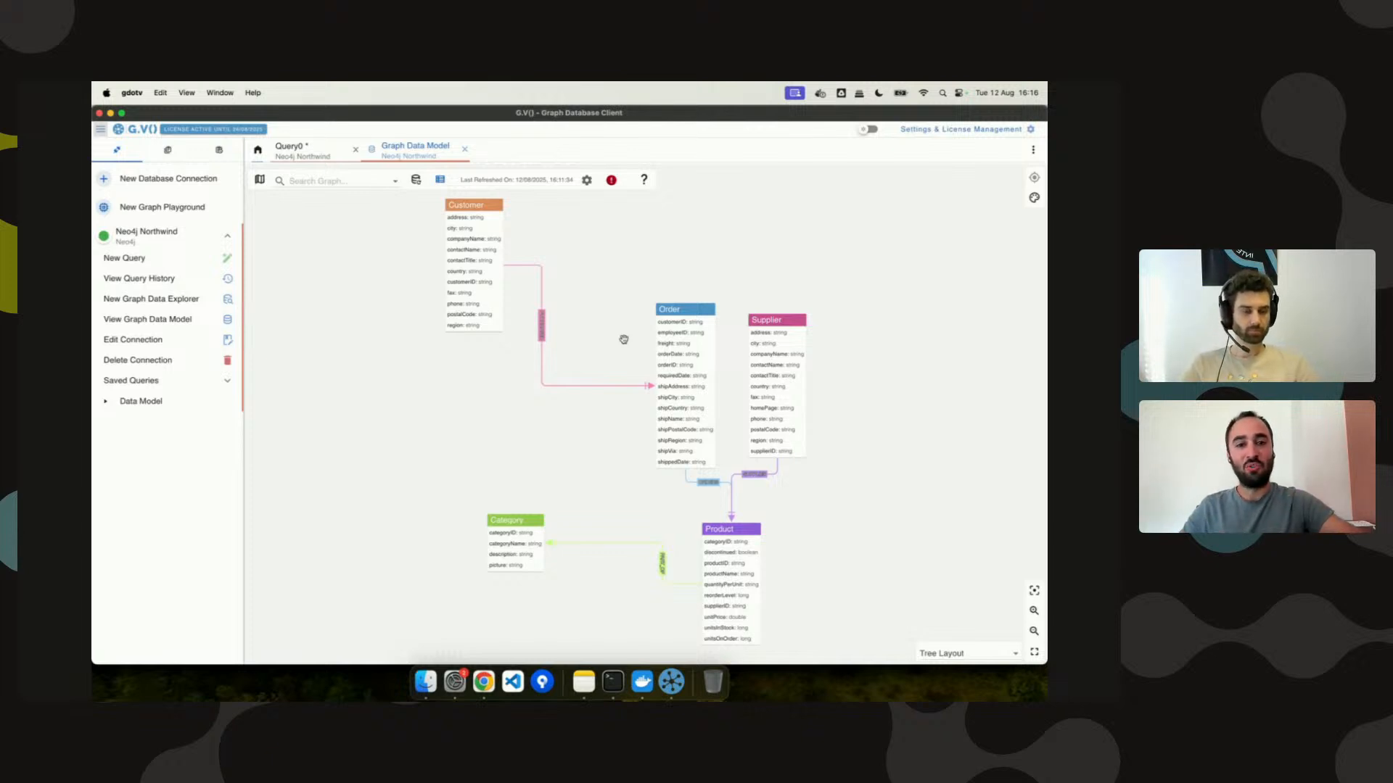
Toggle the data model to the basic view of circle nodes and labelled edges.
left_click(440, 180)
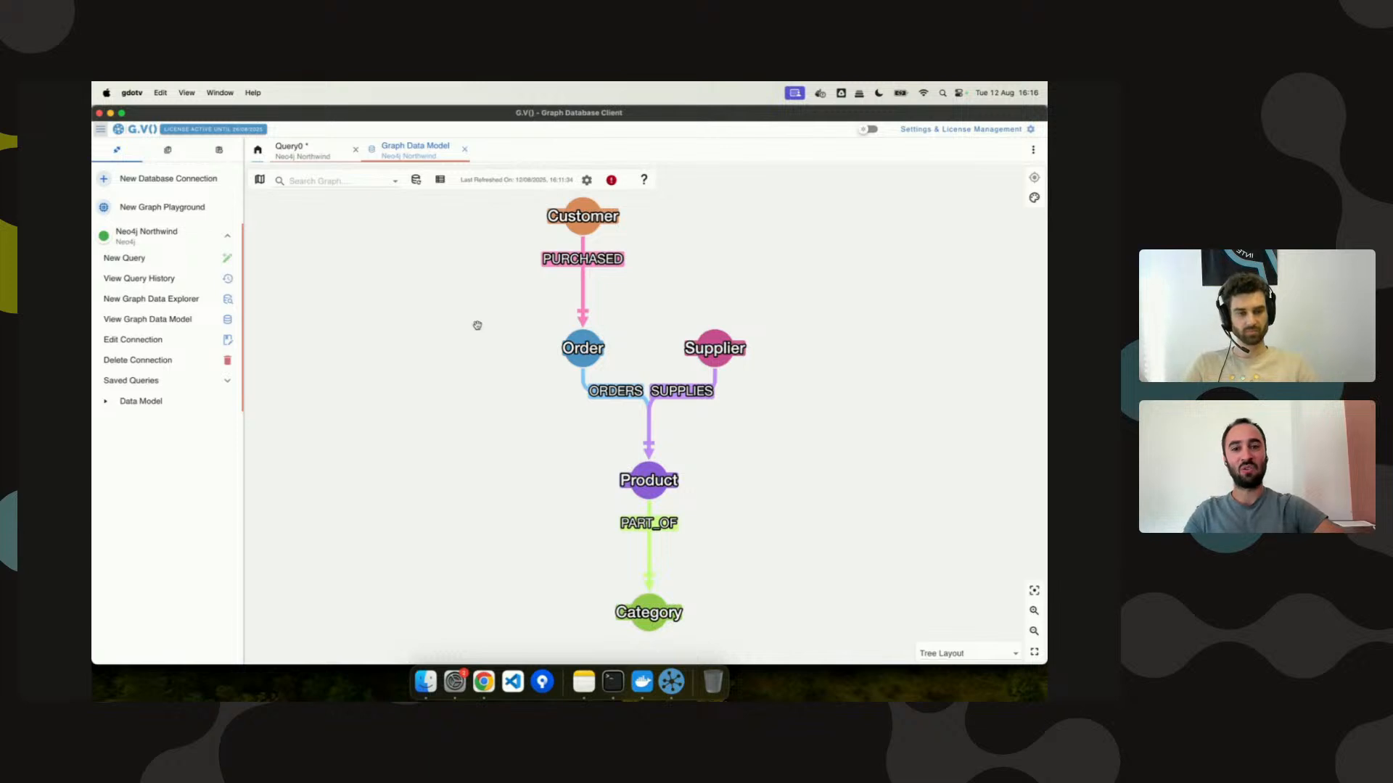
Inspect the Order vertex's incoming connections and properties, then return to the Query0 tab.
left_click(572, 349)
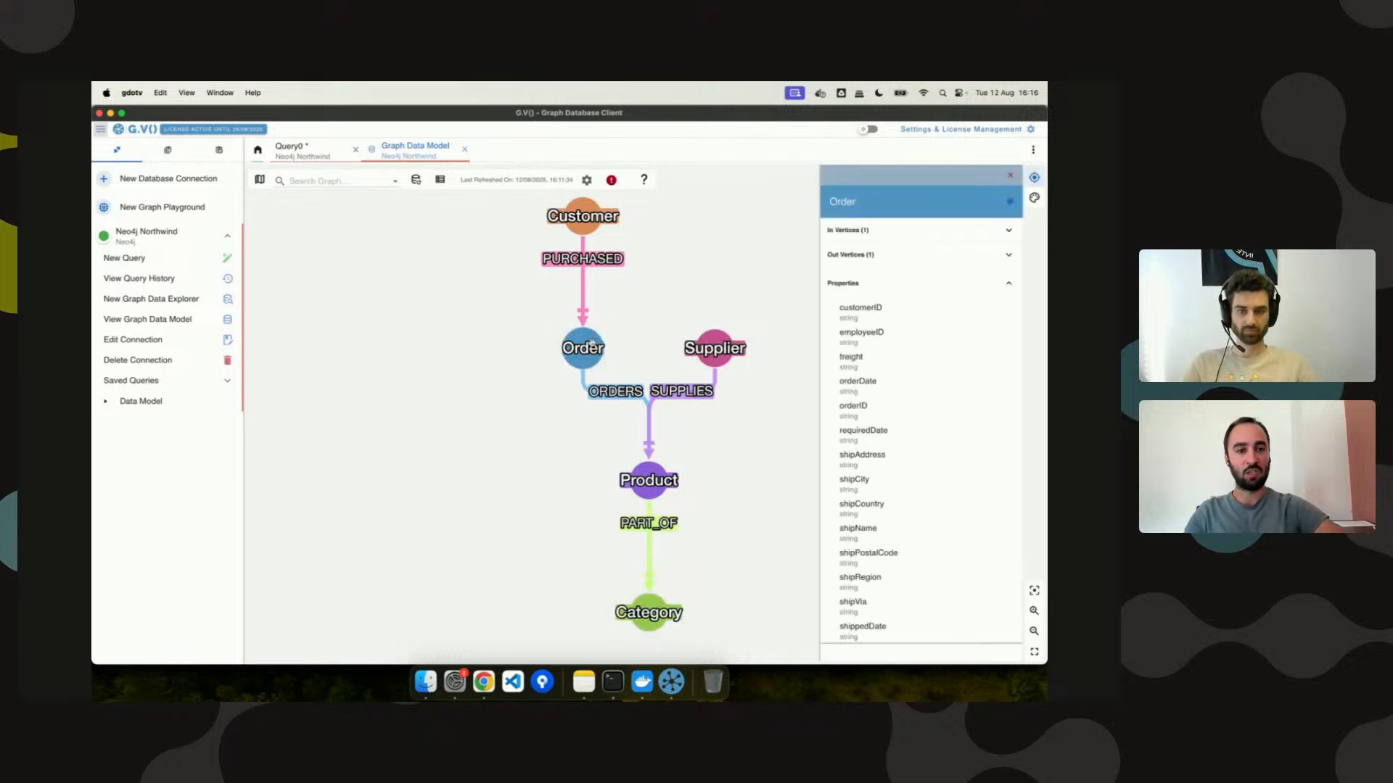
left_click(895, 230)
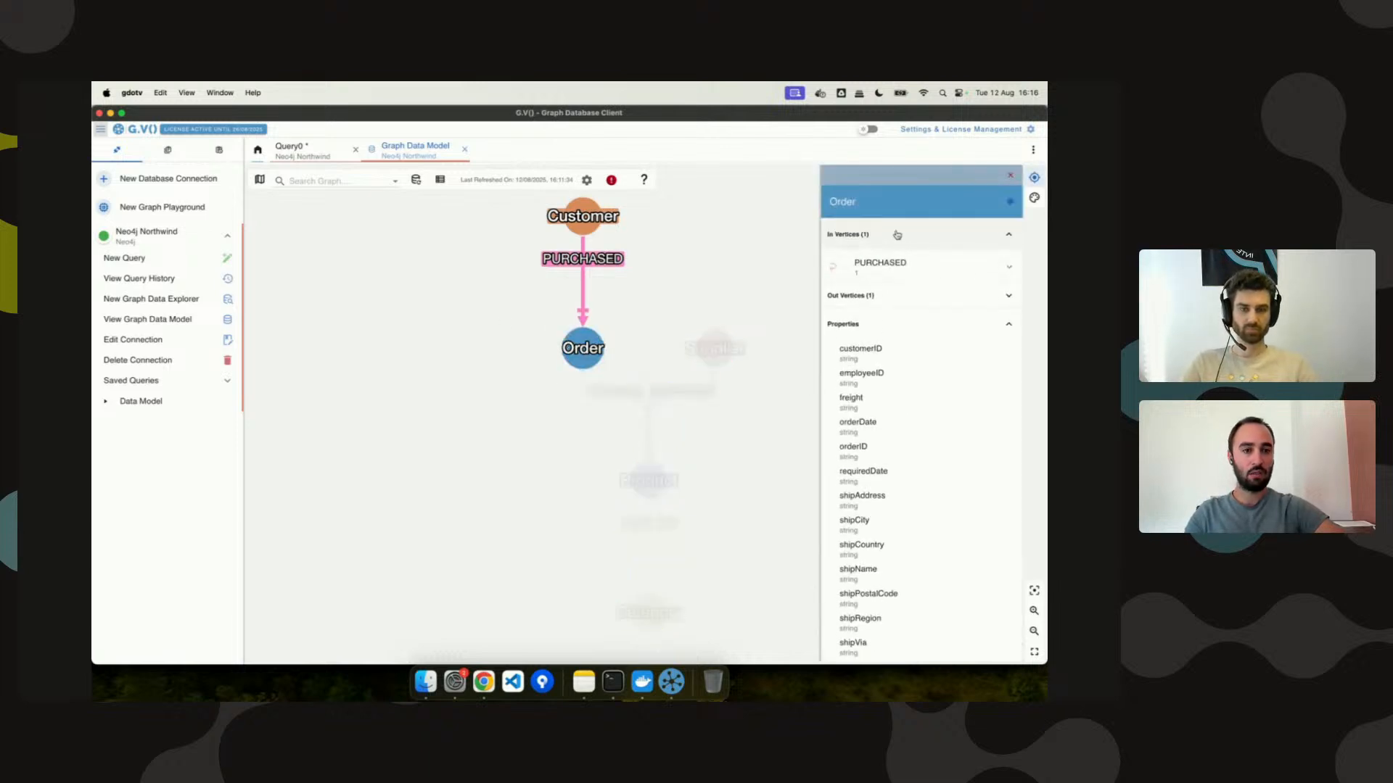
scroll(889, 505, "down", 1)
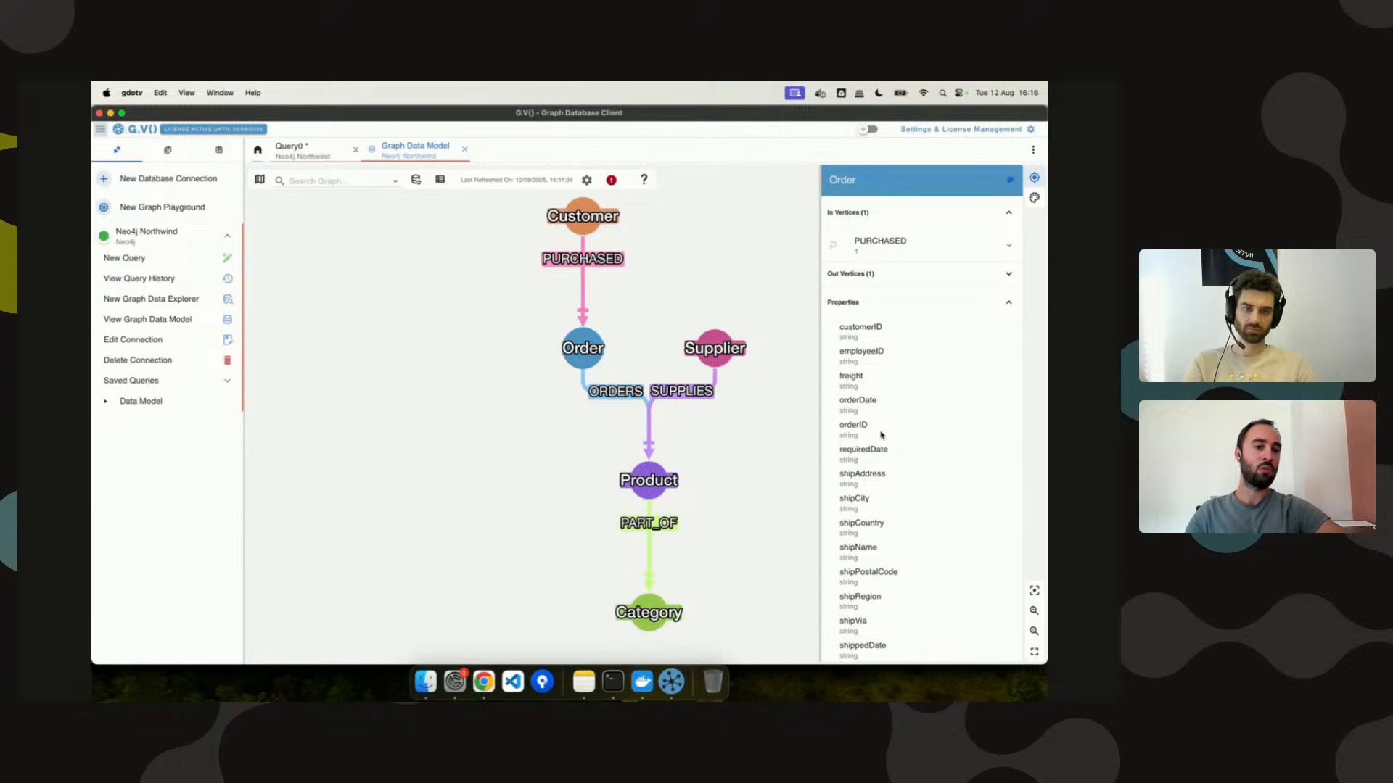
left_click(797, 298)
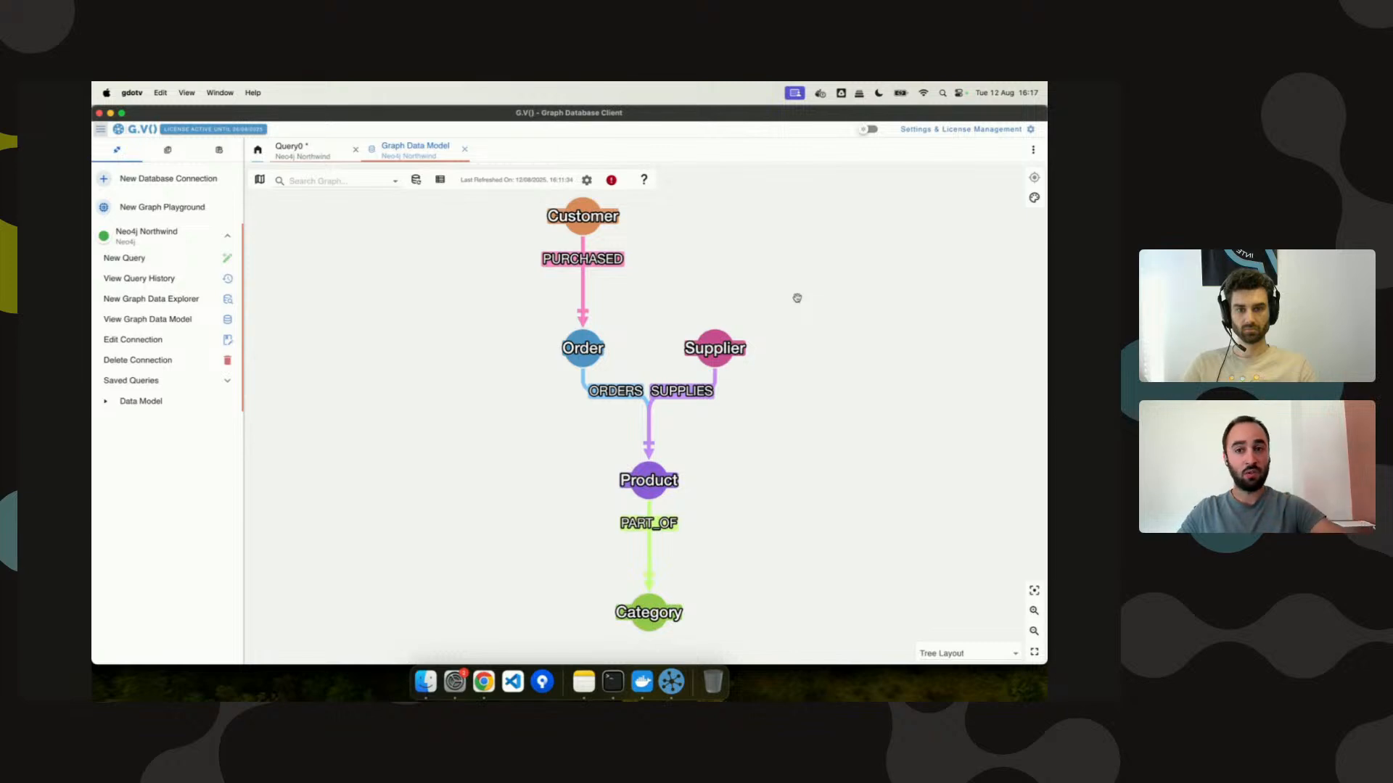
left_click(306, 152)
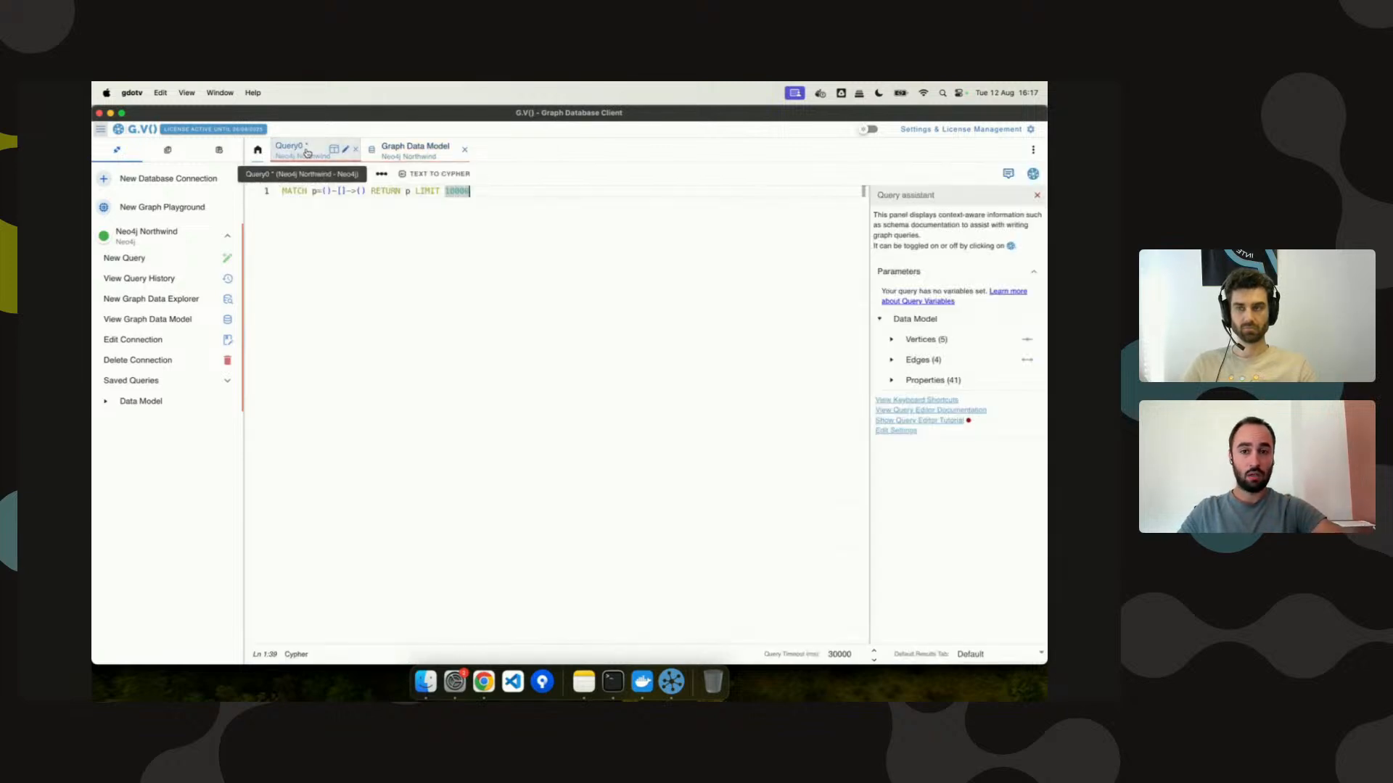
Name the first node s and browse the label suggestions Order, Supplier, Category, Product, Customer.
left_click(327, 191)
type("s")
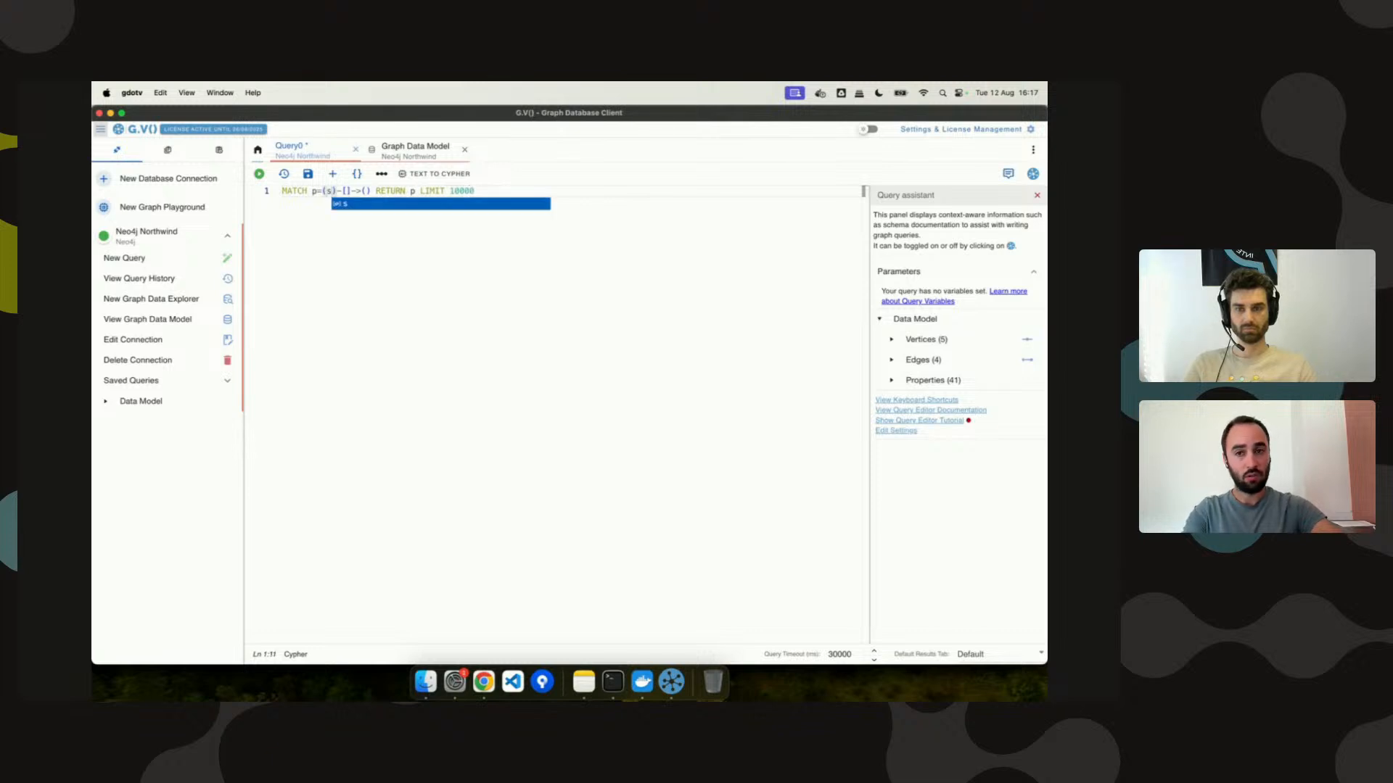
type(":")
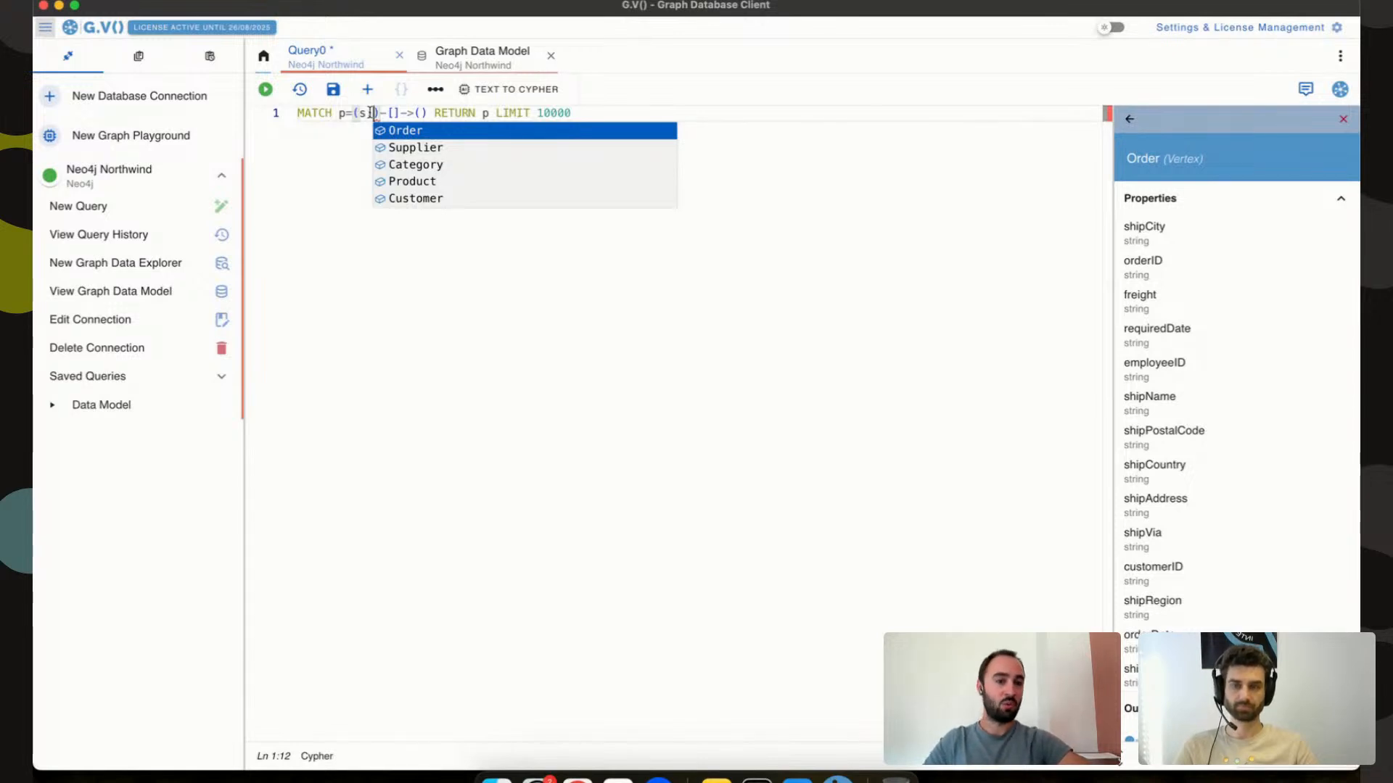
scroll(1168, 304, "down", 1)
scroll(1168, 303, "up", 1)
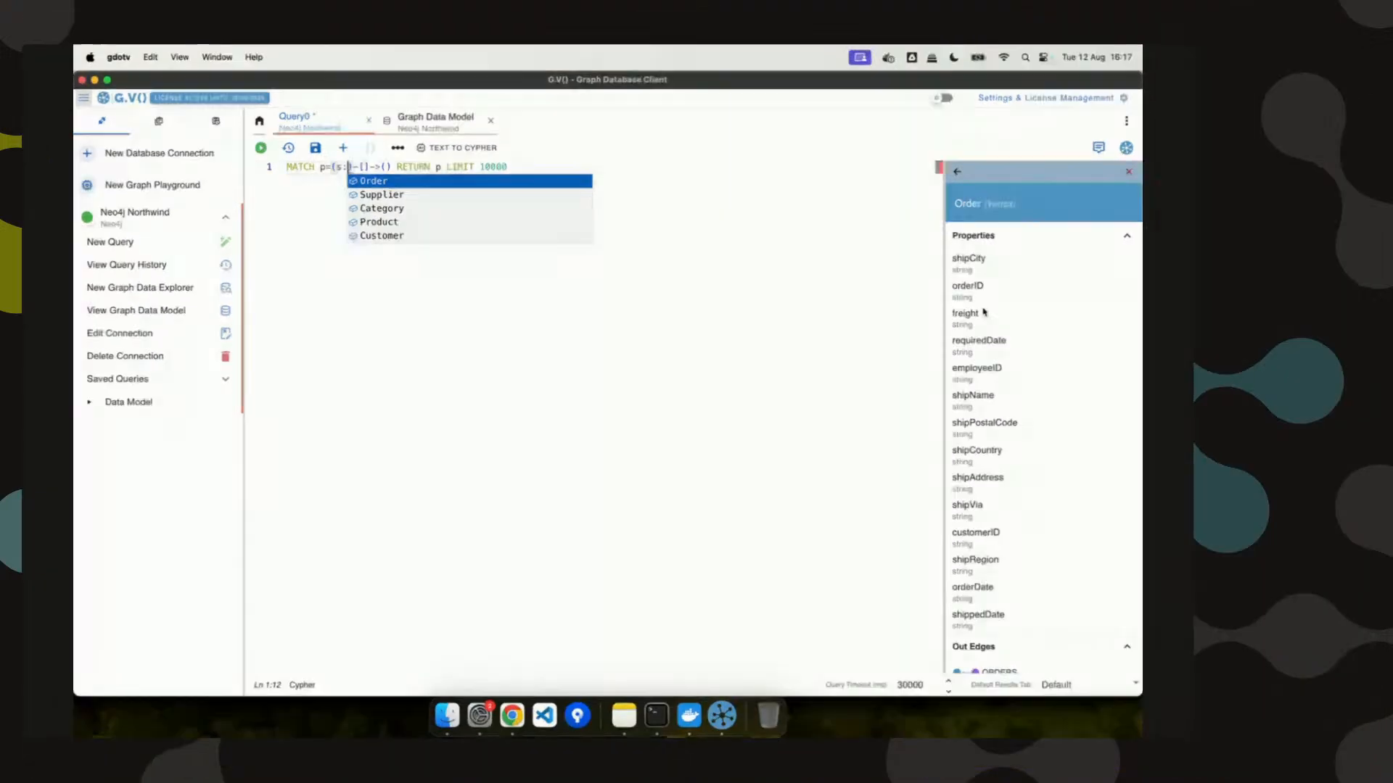
key("Down")
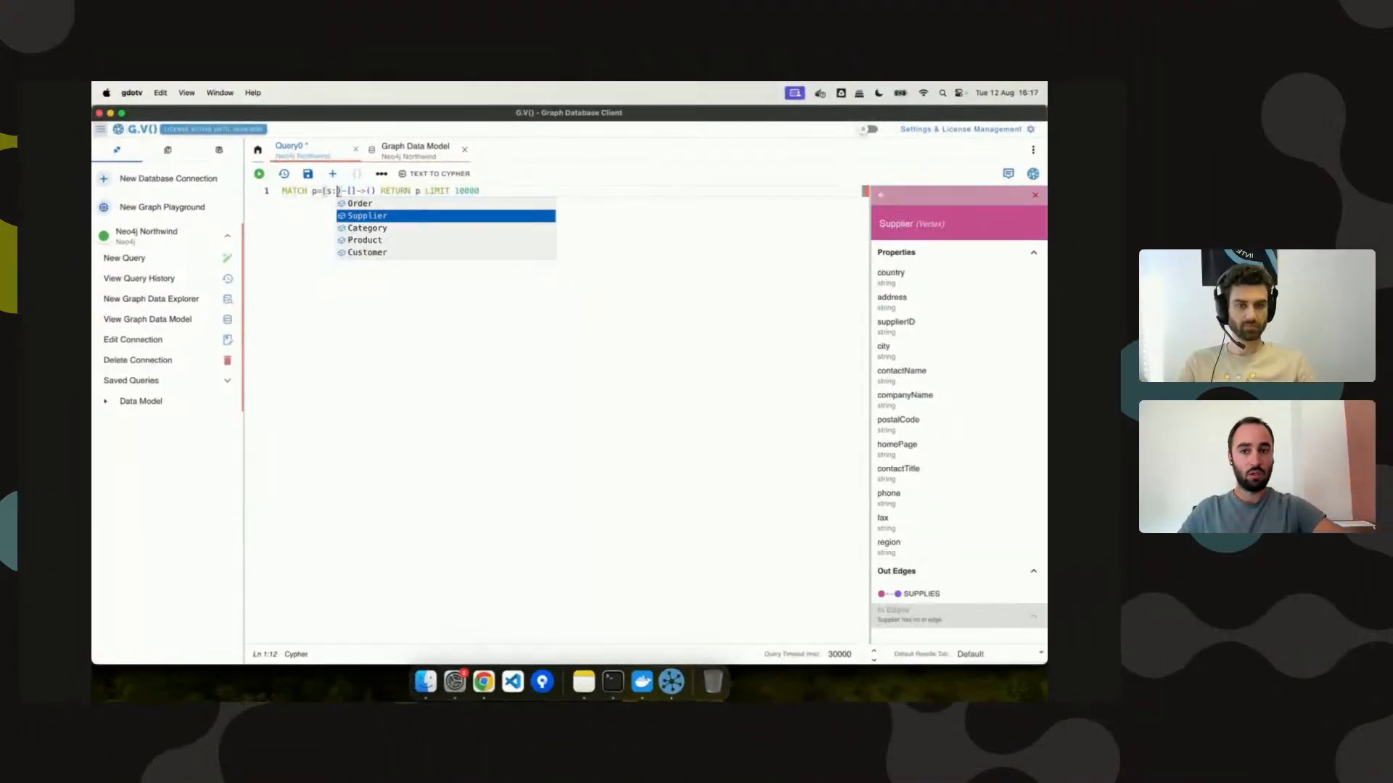
key("Down")
key("Up")
key("Up")
key("Down")
key("Down")
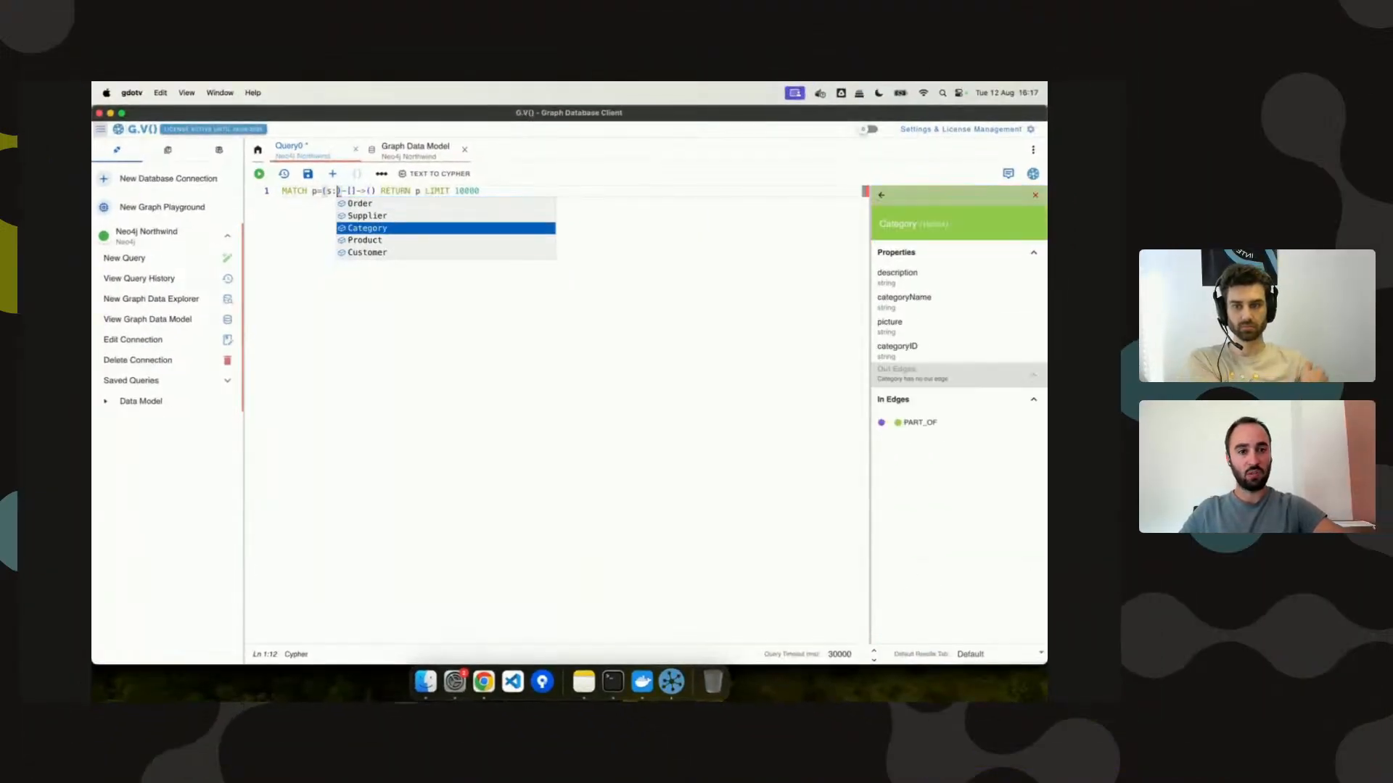
key("Down")
key("Down")
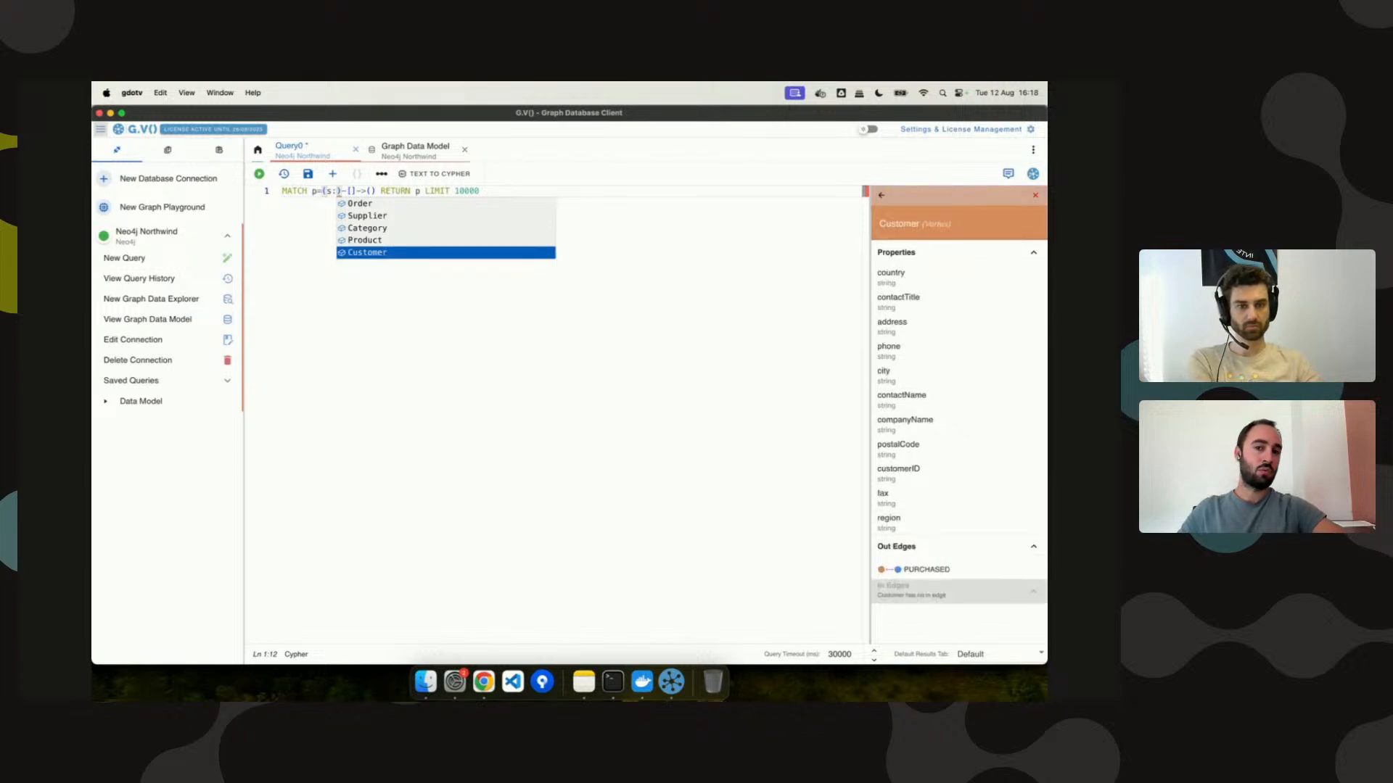
key("Up")
key("Up")
key("Up")
key("Up")
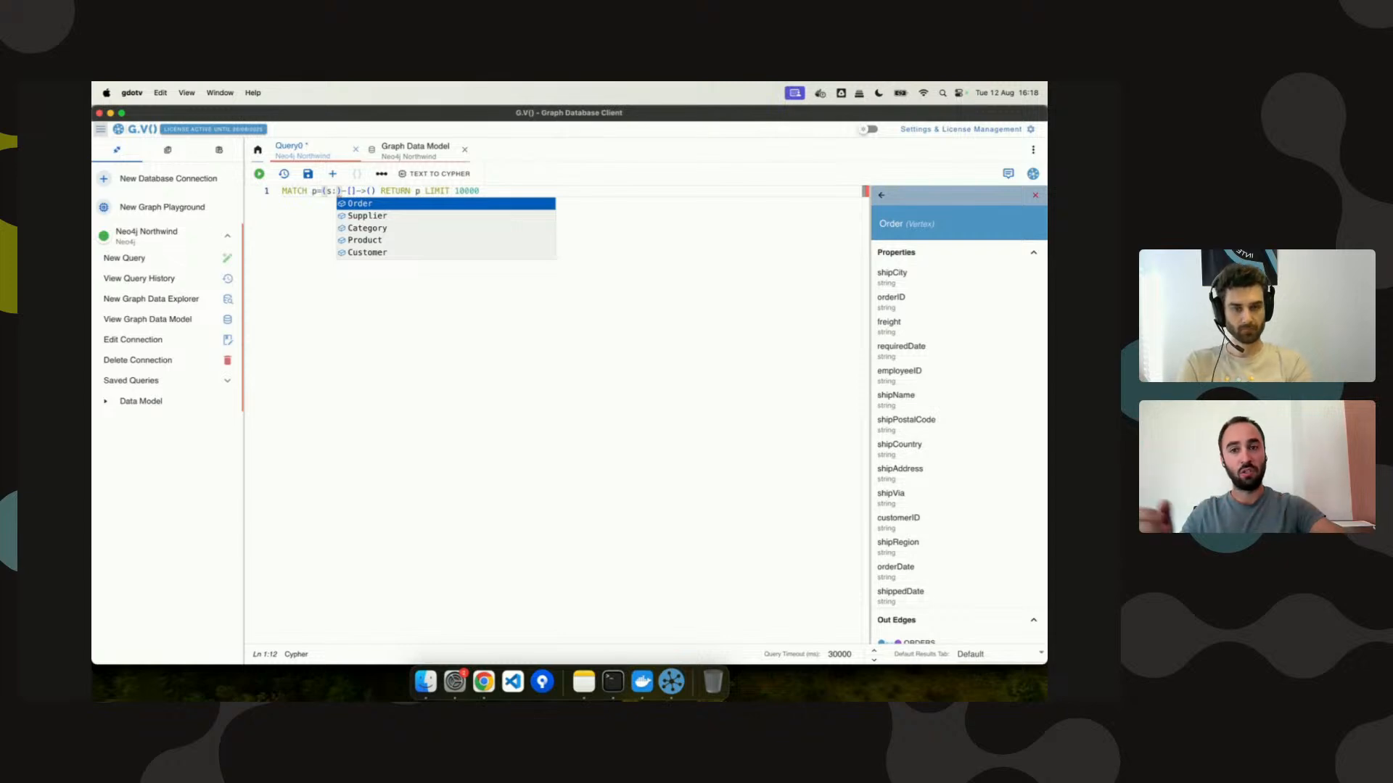
Split out and close the Graph Data Model, then switch the Query Assistant off and back on.
left_click_drag(417, 147, 452, 154)
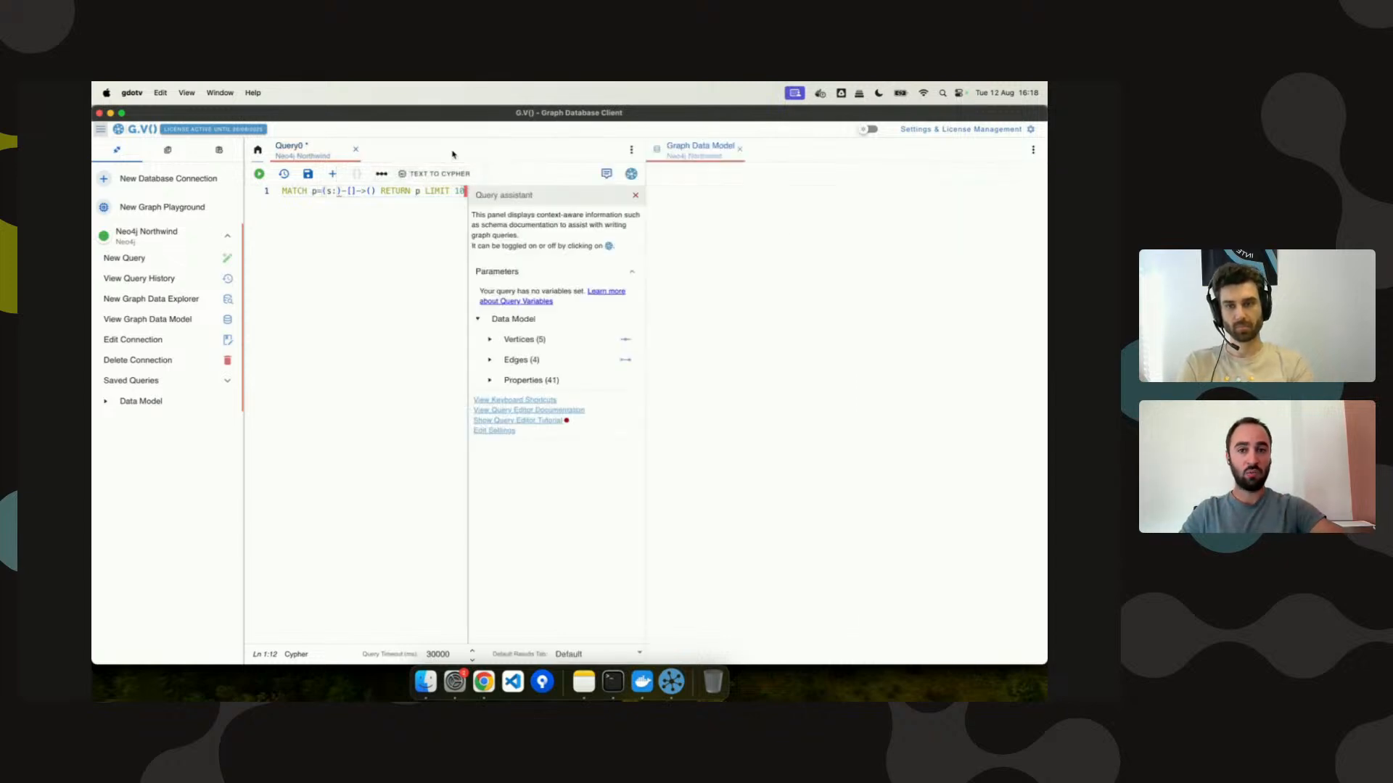
left_click(635, 196)
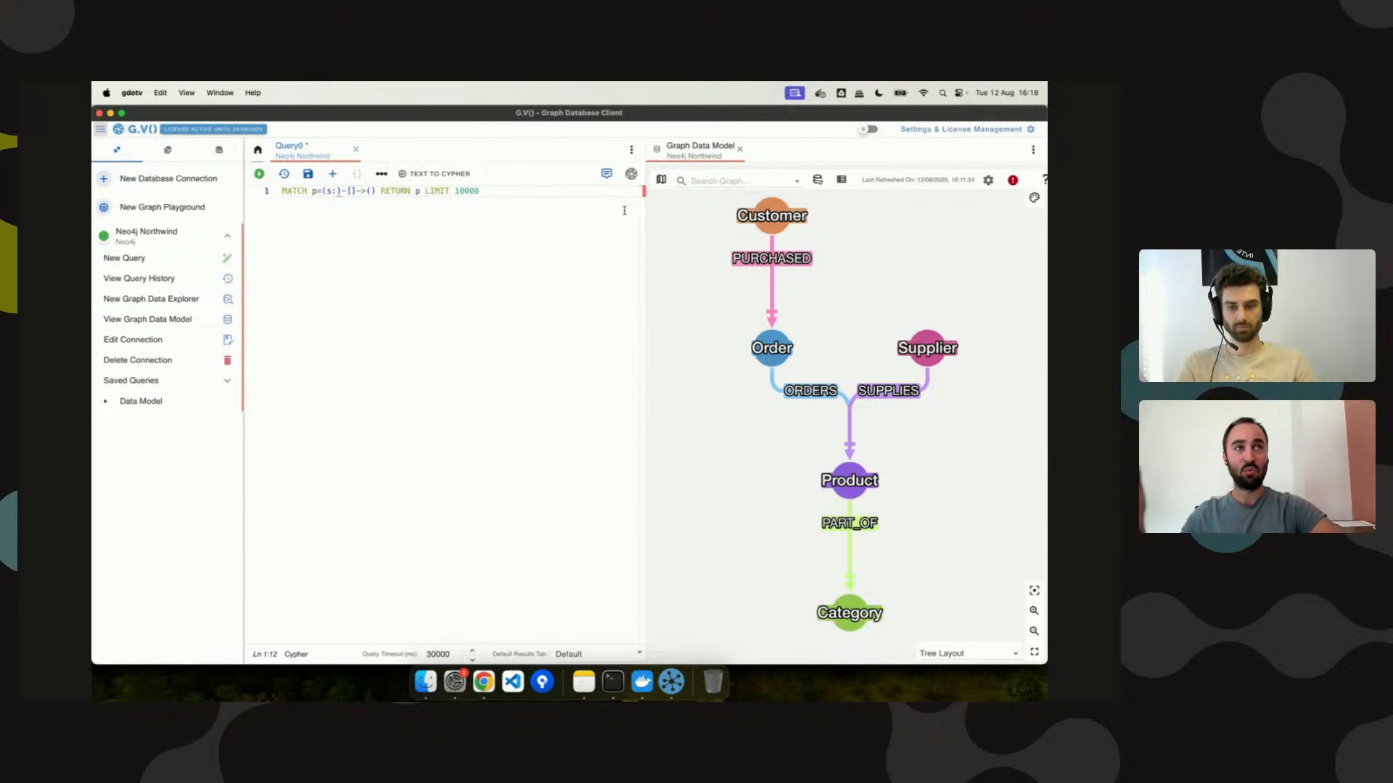
left_click(739, 148)
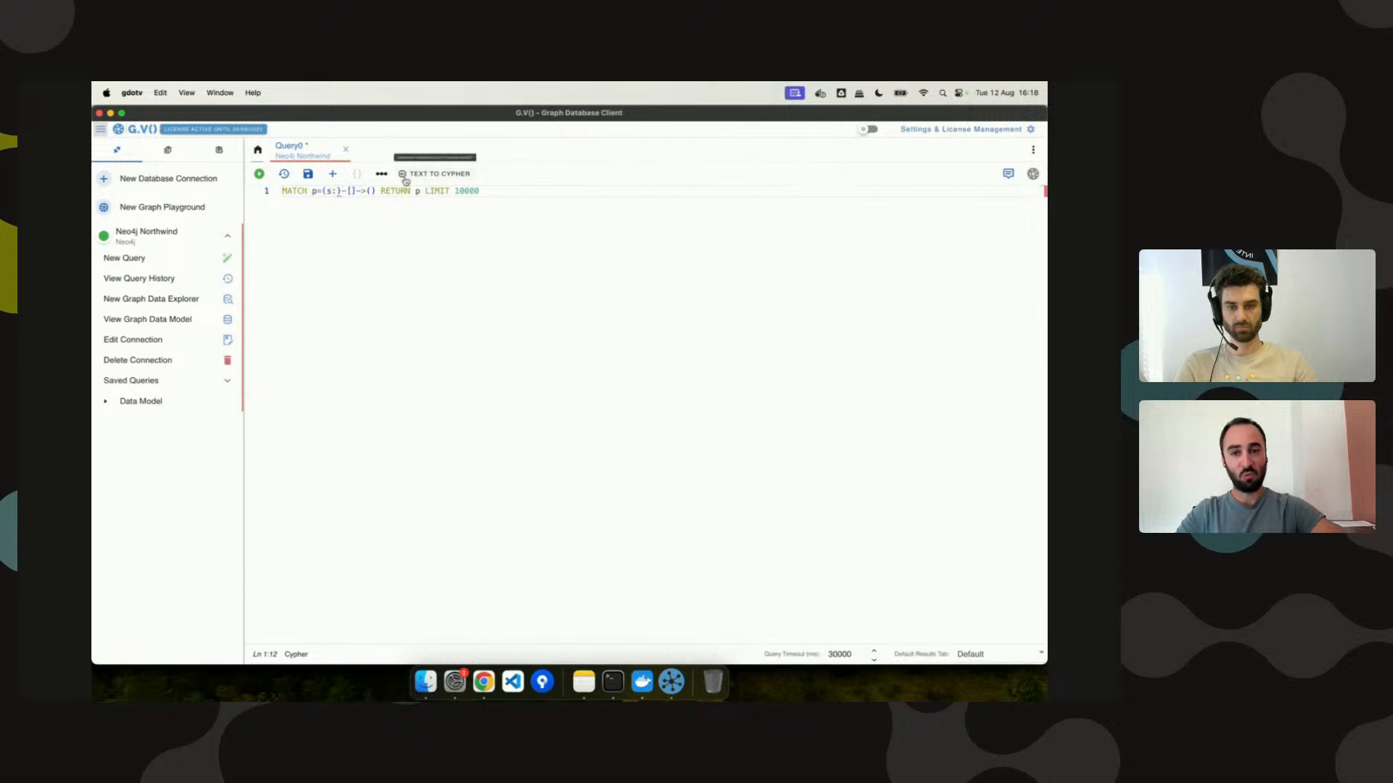
key("ctrl+space")
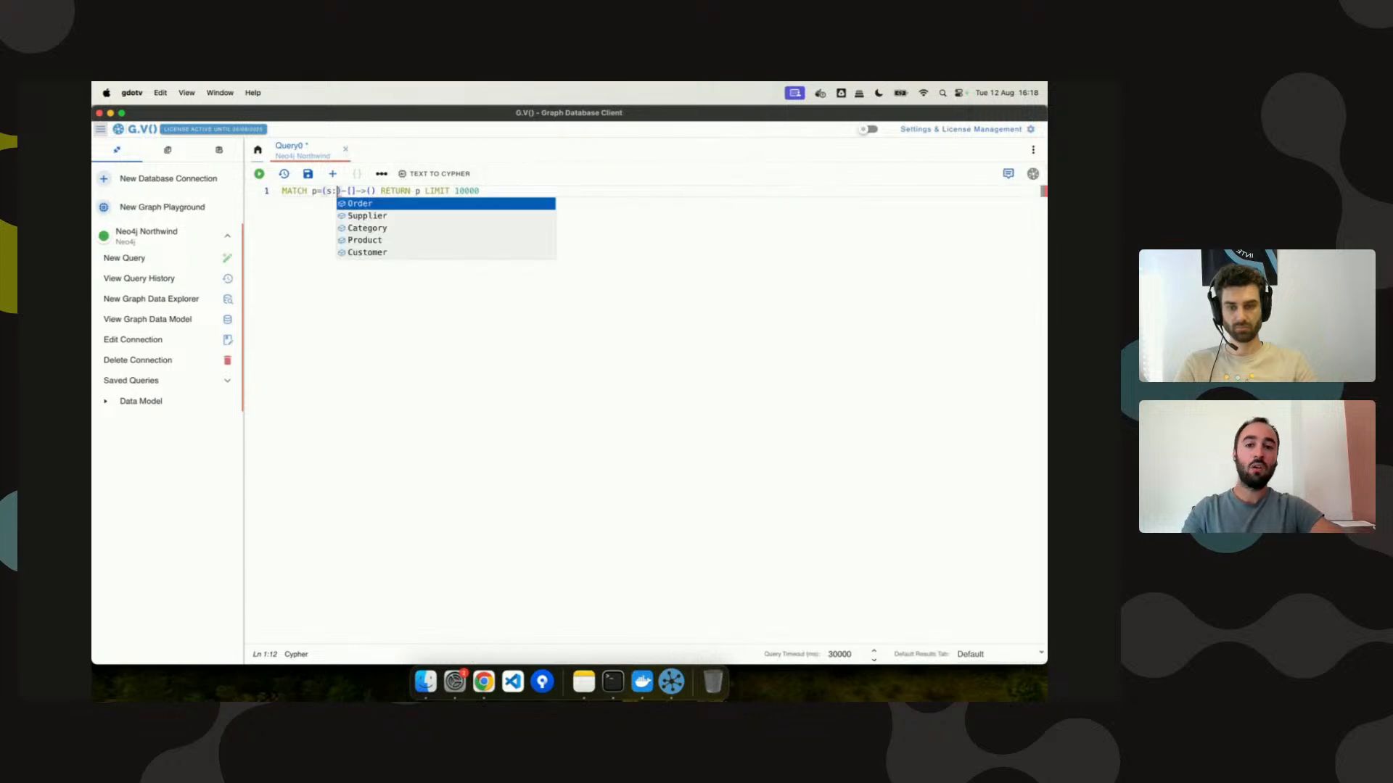
left_click(1032, 175)
left_click(1032, 174)
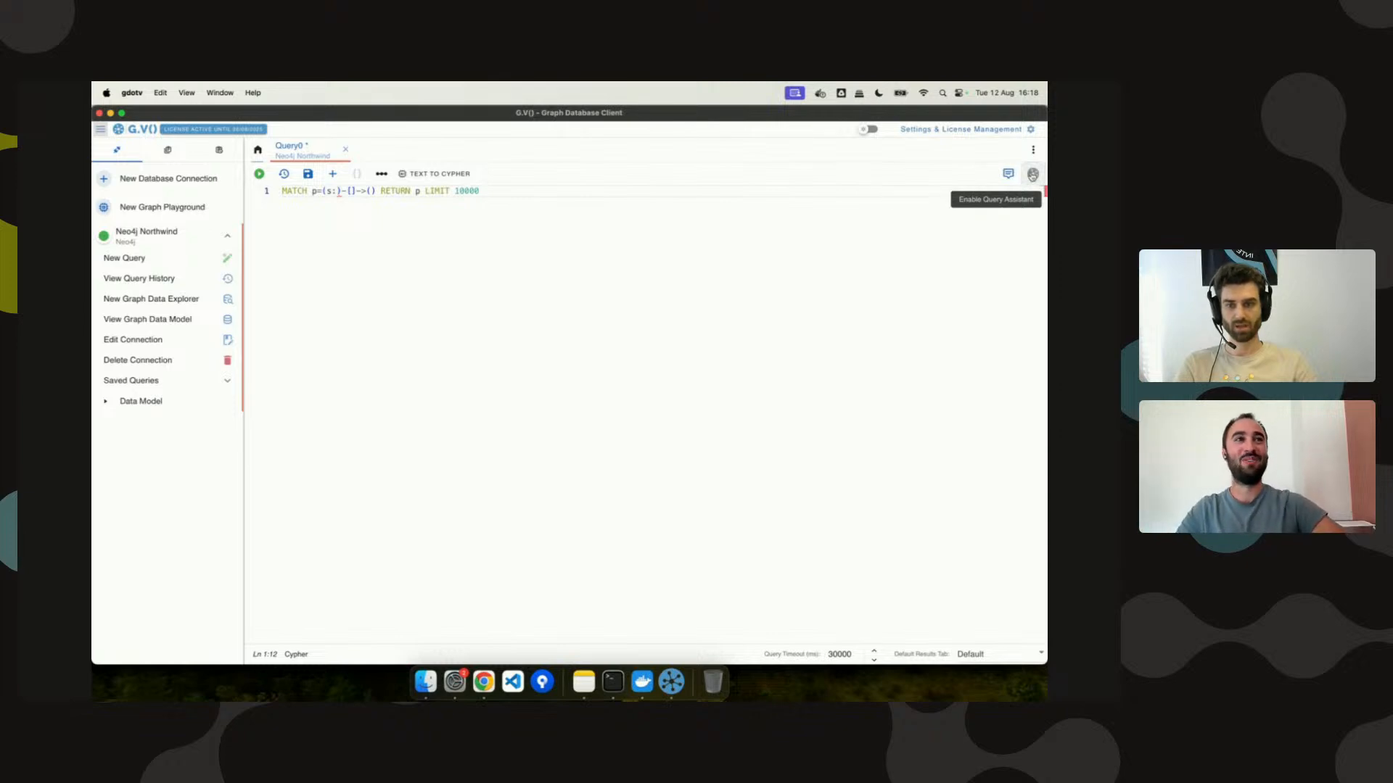
left_click(1032, 175)
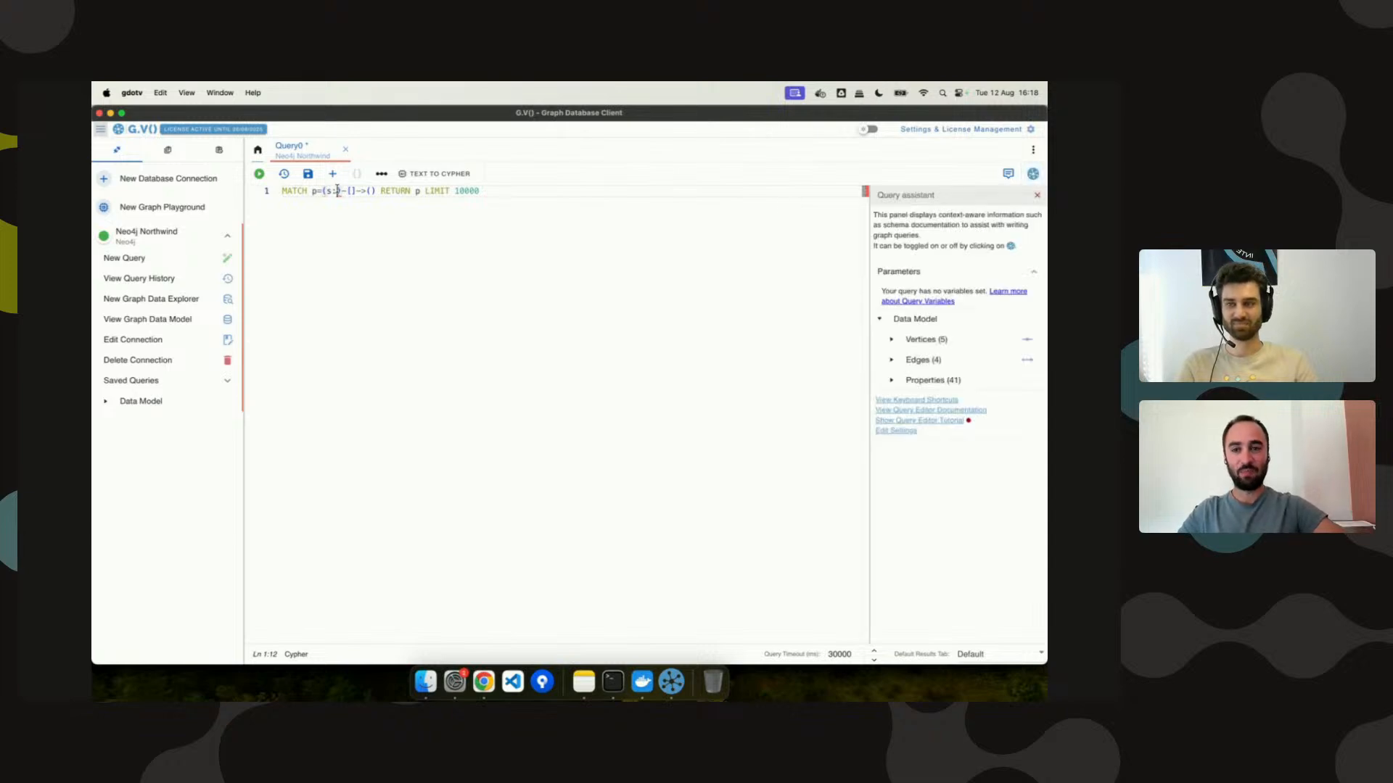
Remove the label colon from s and name the relationship r with no edge type.
key("ctrl+space")
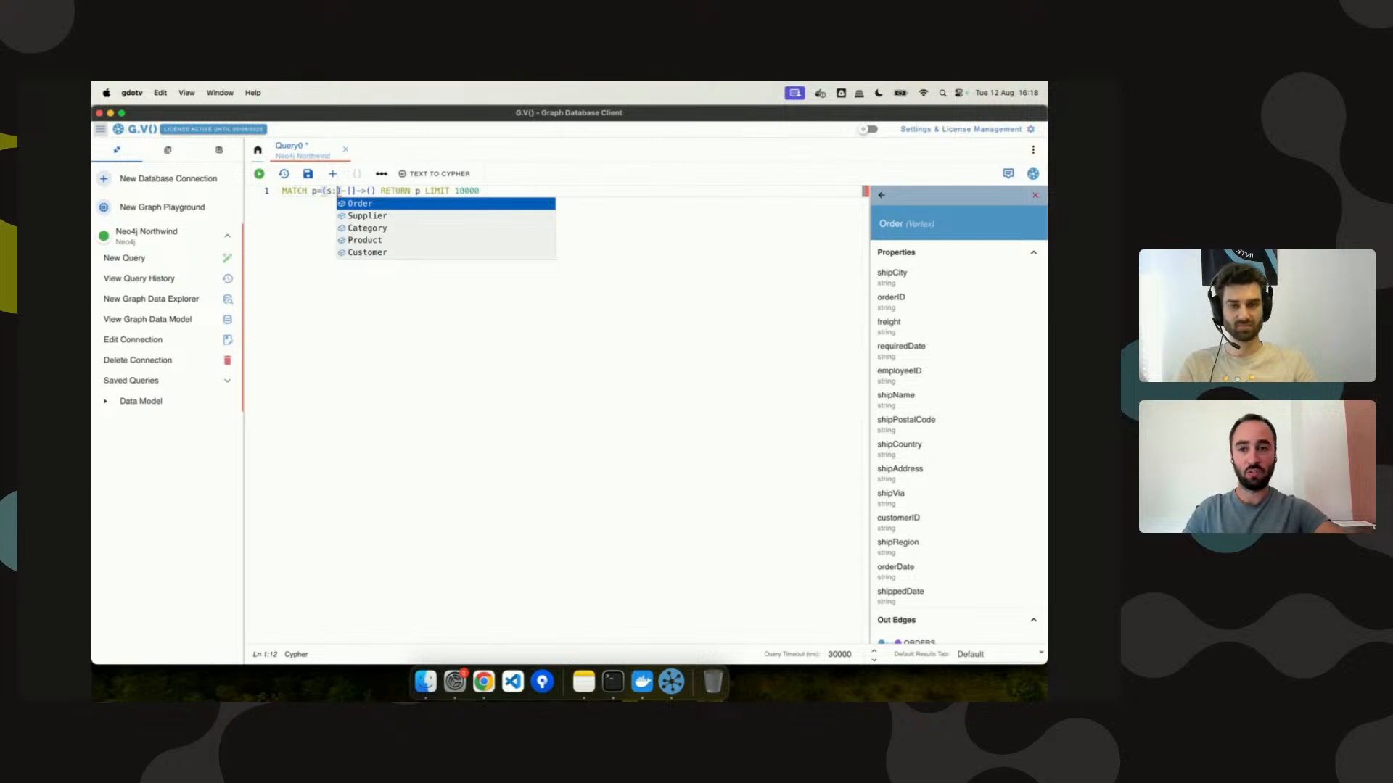
key("BackSpace")
key("Right")
key("Right")
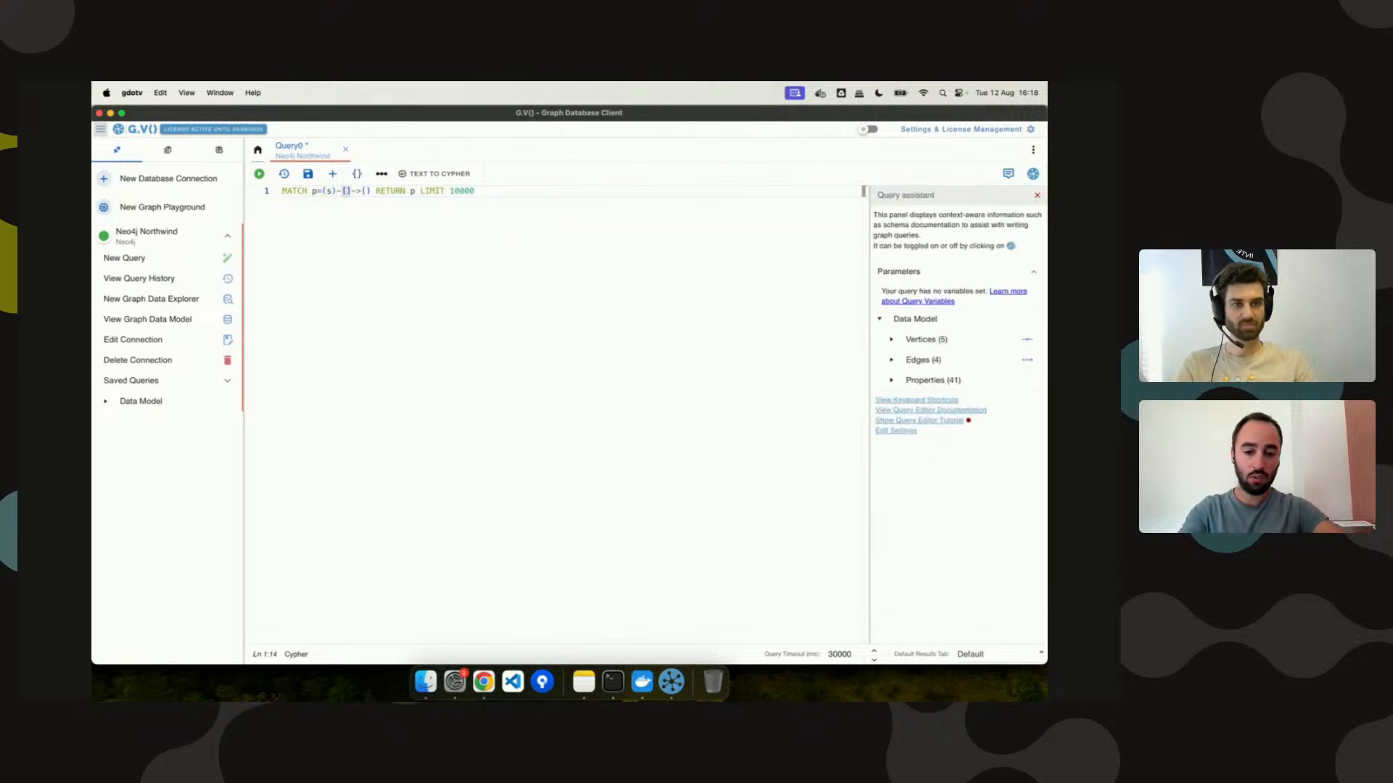
type("r:")
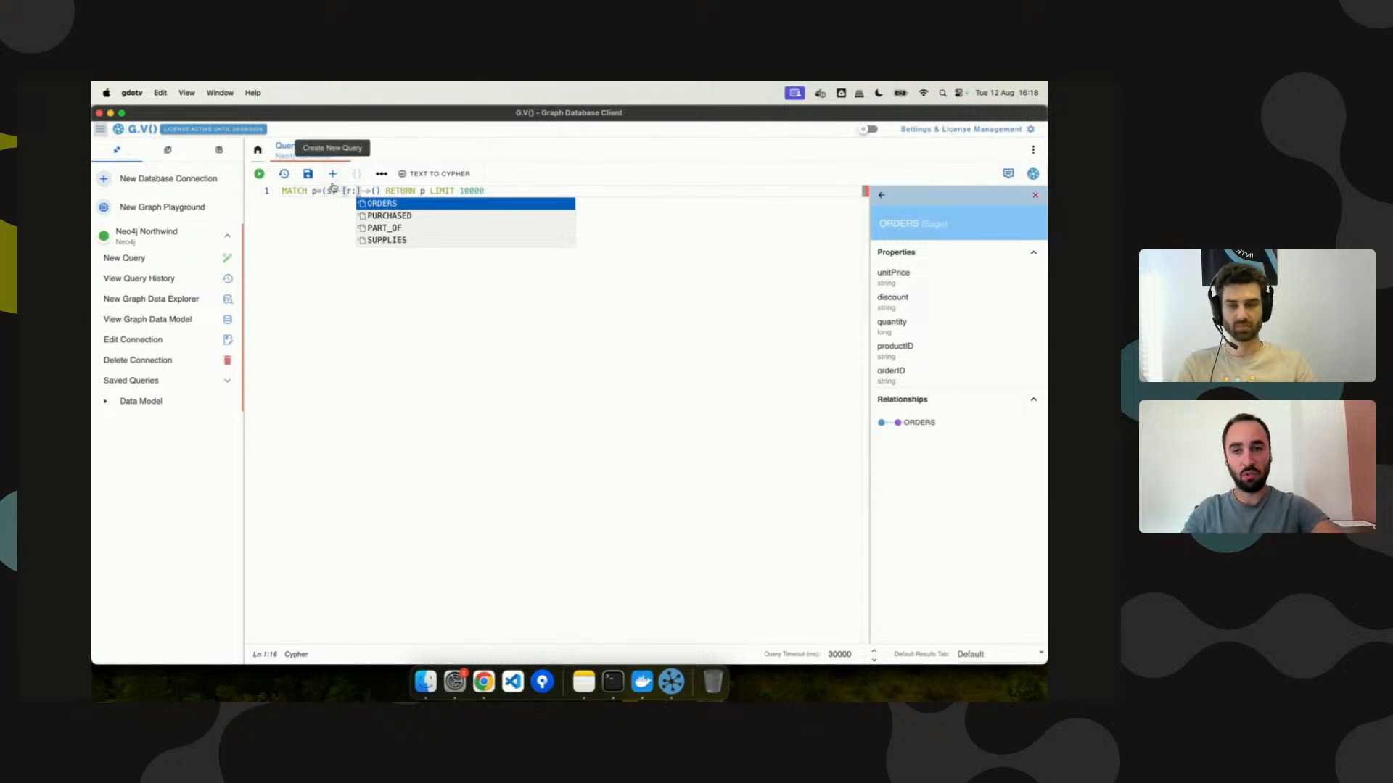
key("BackSpace")
Browse s. property suggestions (freight, shipVia, orderDate) before RETURN, then delete the s. reference.
left_click(378, 190)
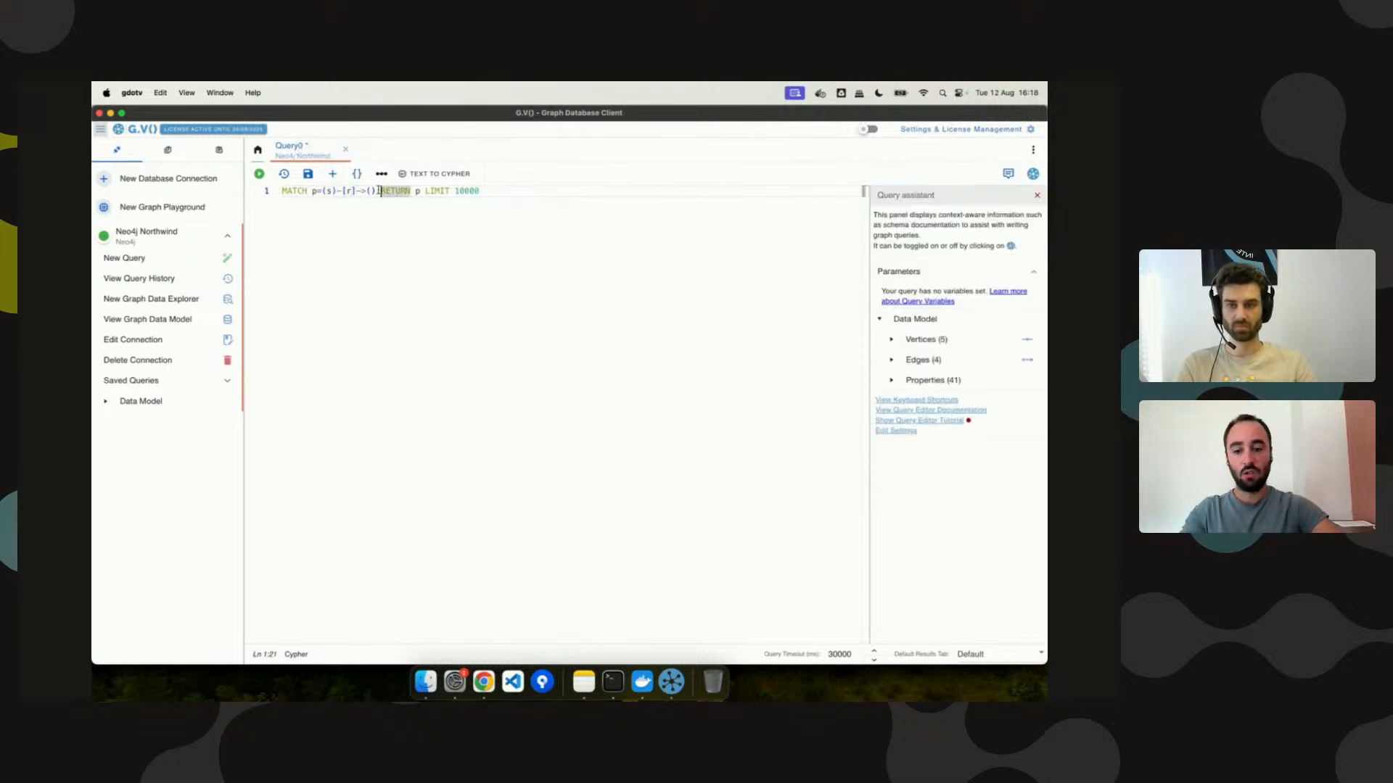
type("s.")
key("Down")
key("Down")
key("Down")
key("Down")
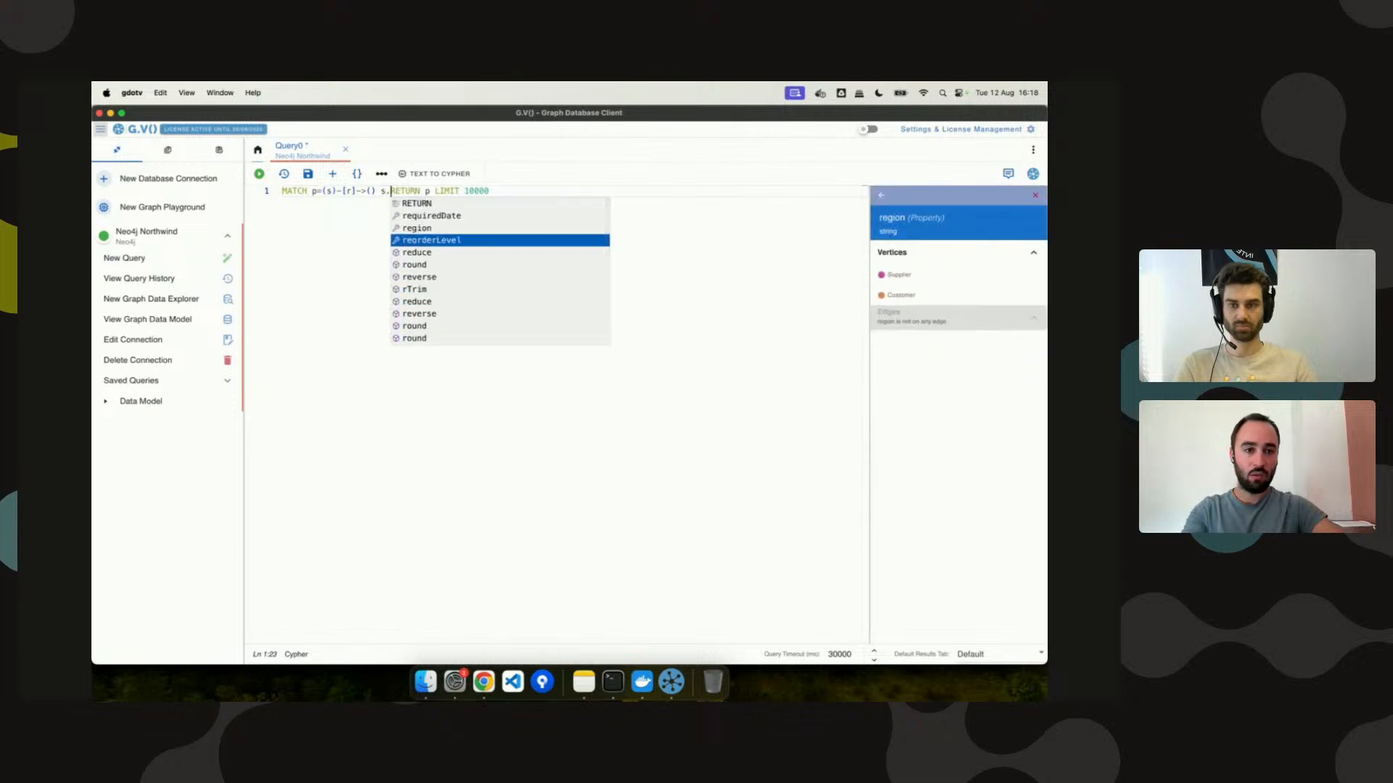
key("Up")
key("Up")
key("Up")
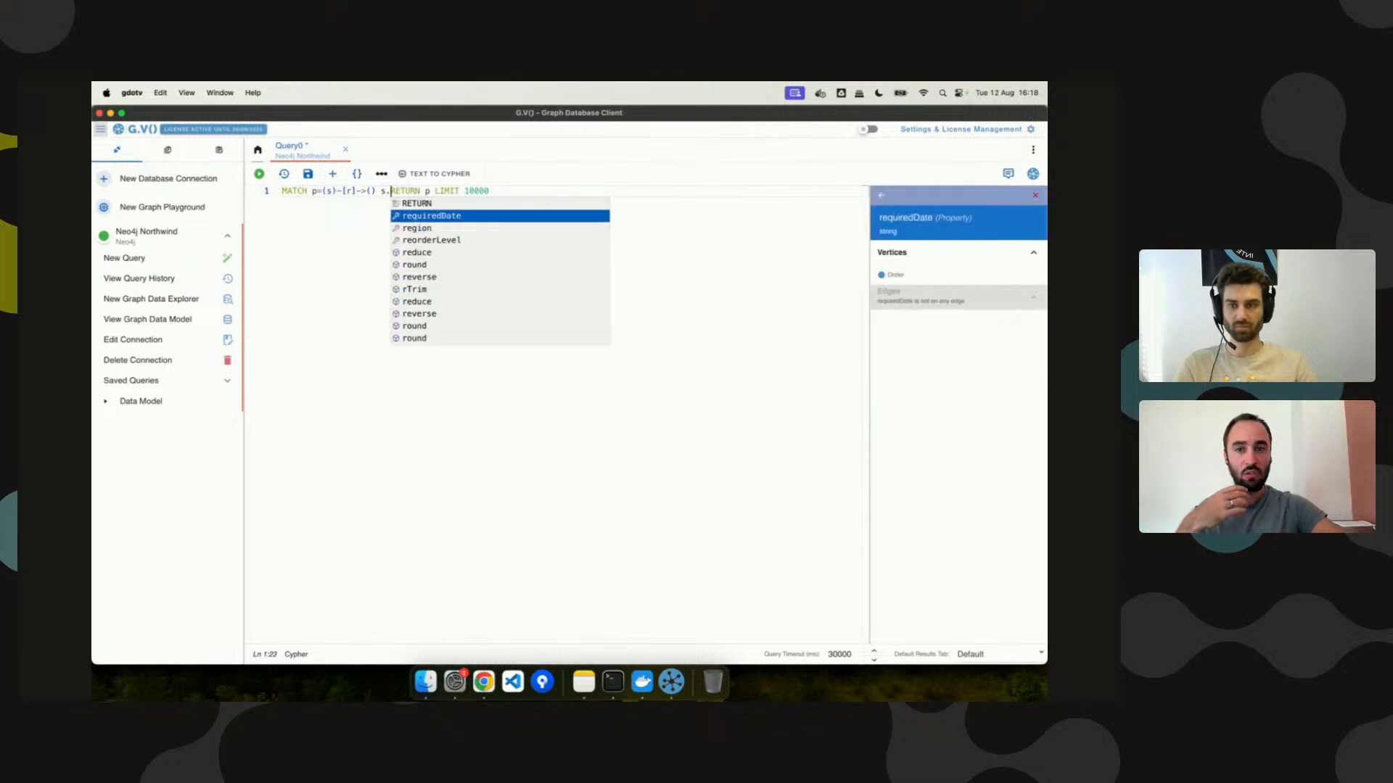
key("ctrl+space")
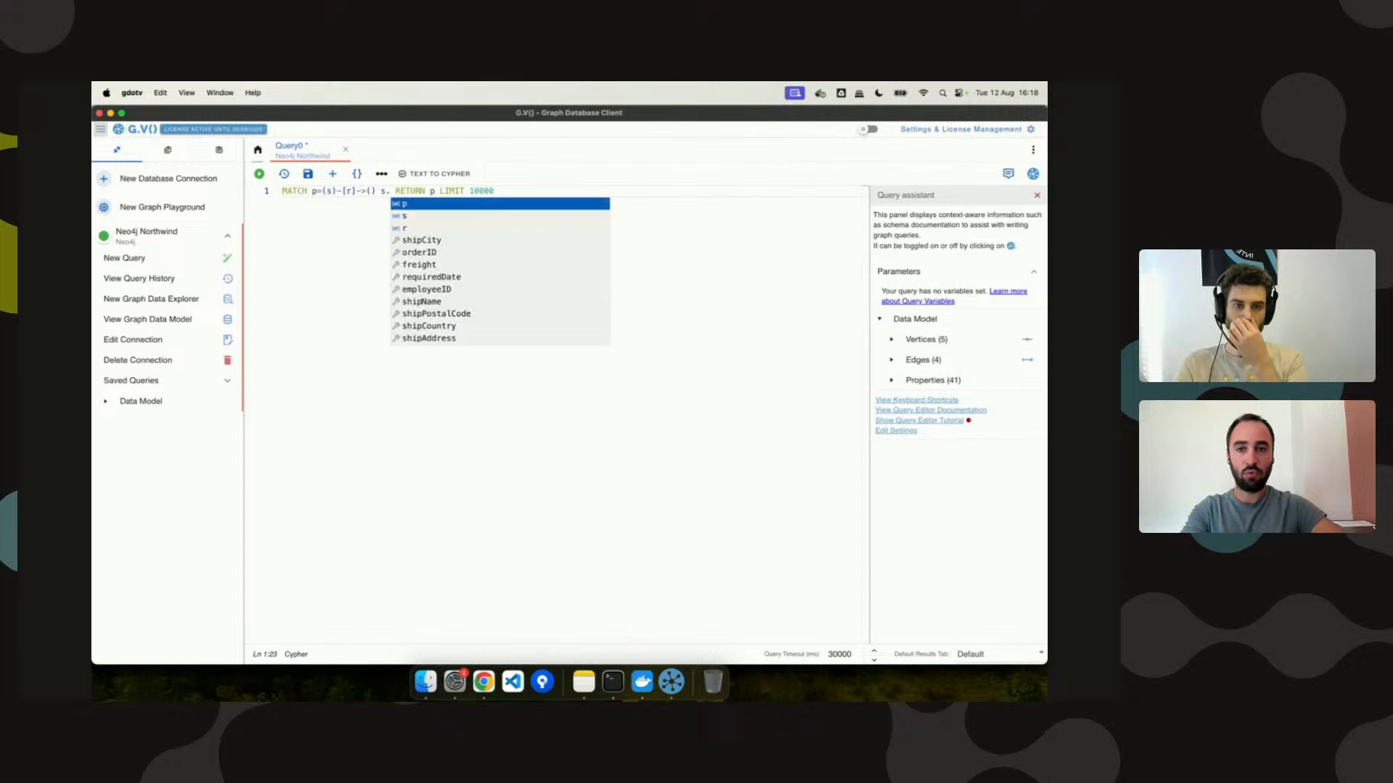
key("Down")
key("Down")
key("Down")
key("Down")
key("Down")
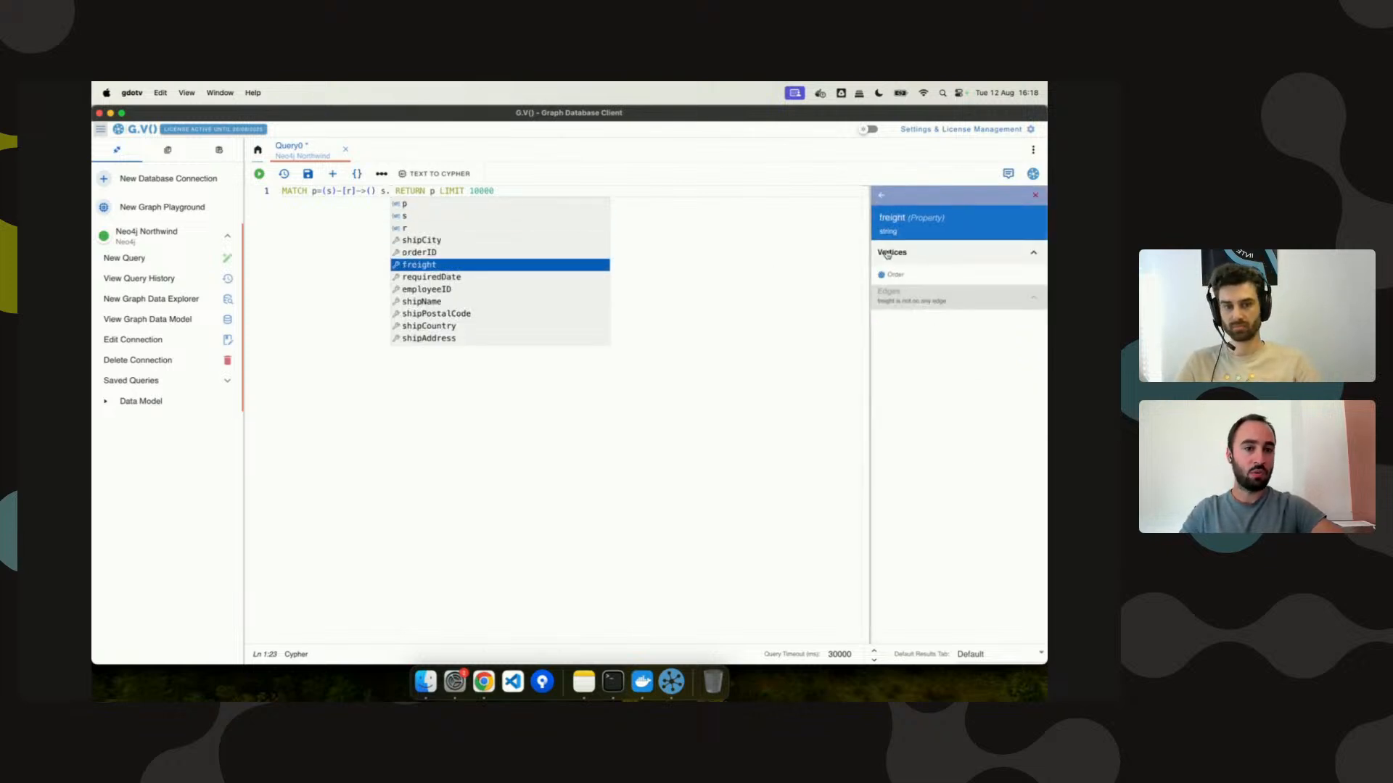
key("Down")
key("Down")
key("Down")
key("Down")
key("Down")
key("Down")
key("Down")
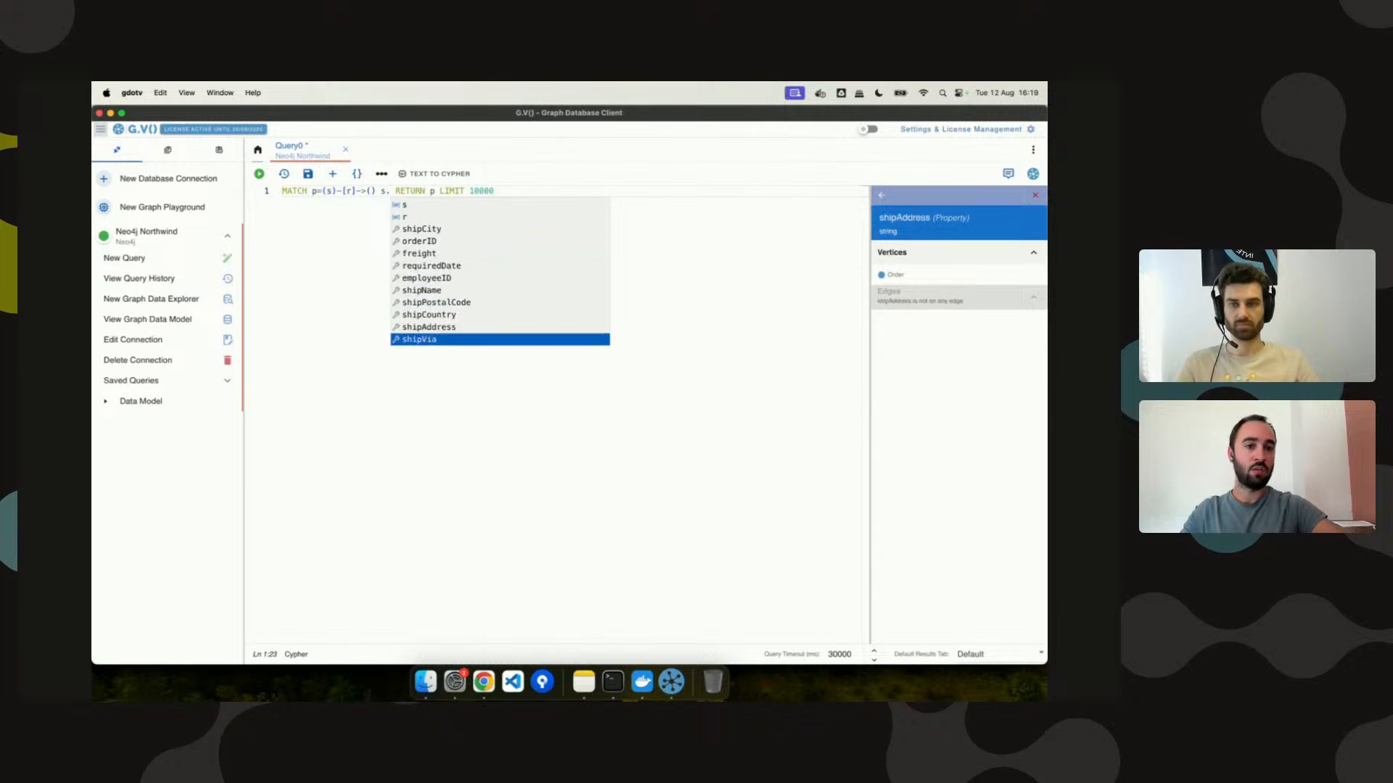
key("Down")
key("Down")
key("Down")
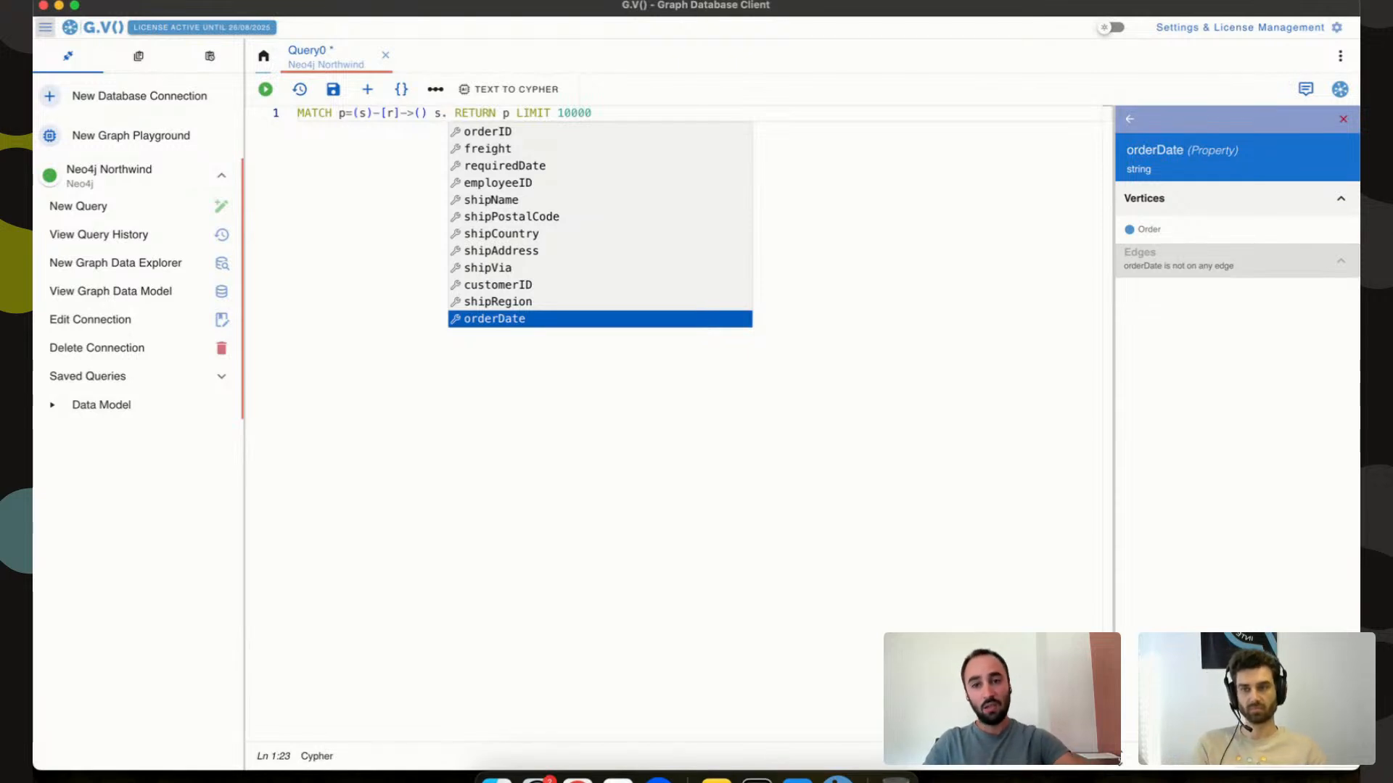
key("BackSpace")
key("BackSpace")
key("BackSpace")
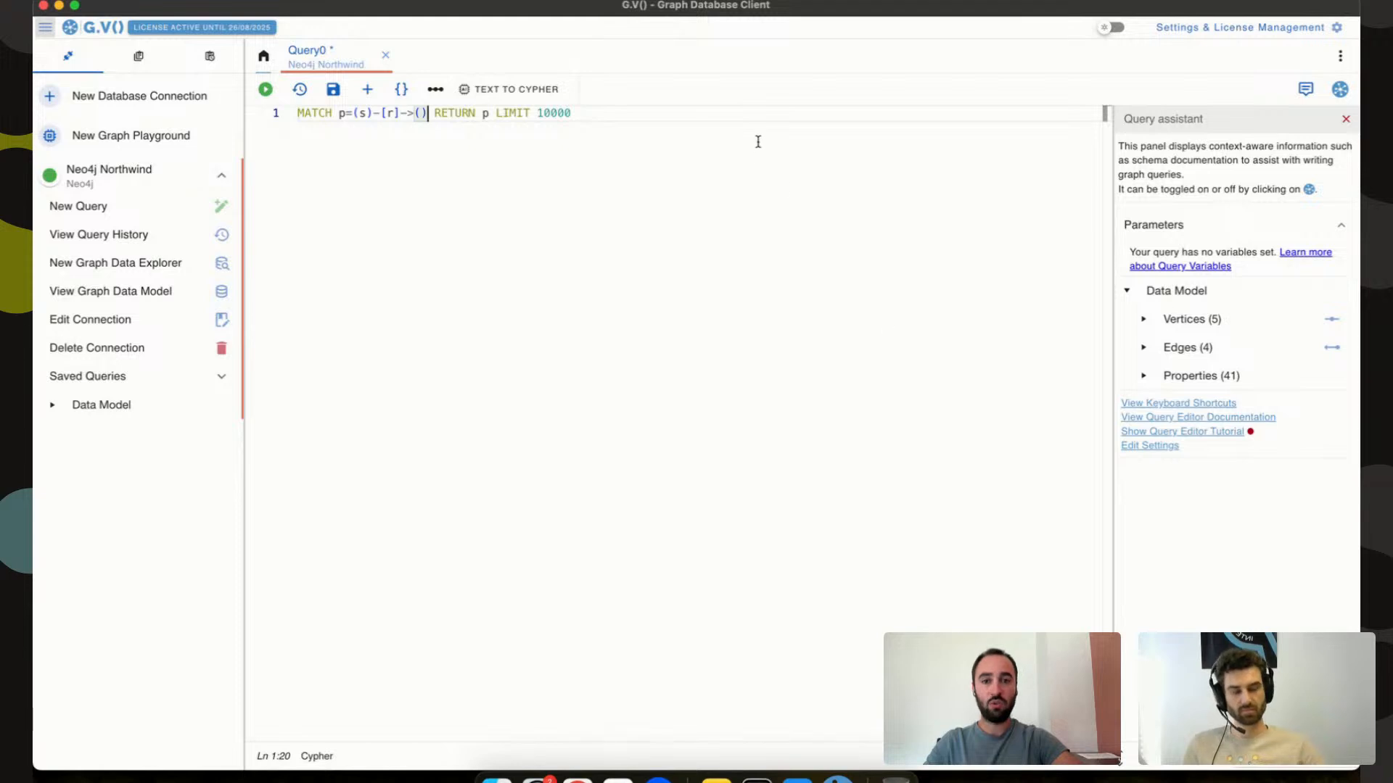
Change LIMIT 10000 to 100 and run the query, rendering 94 vertices and 100 edges.
left_click(773, 116)
key("BackSpace")
key("BackSpace")
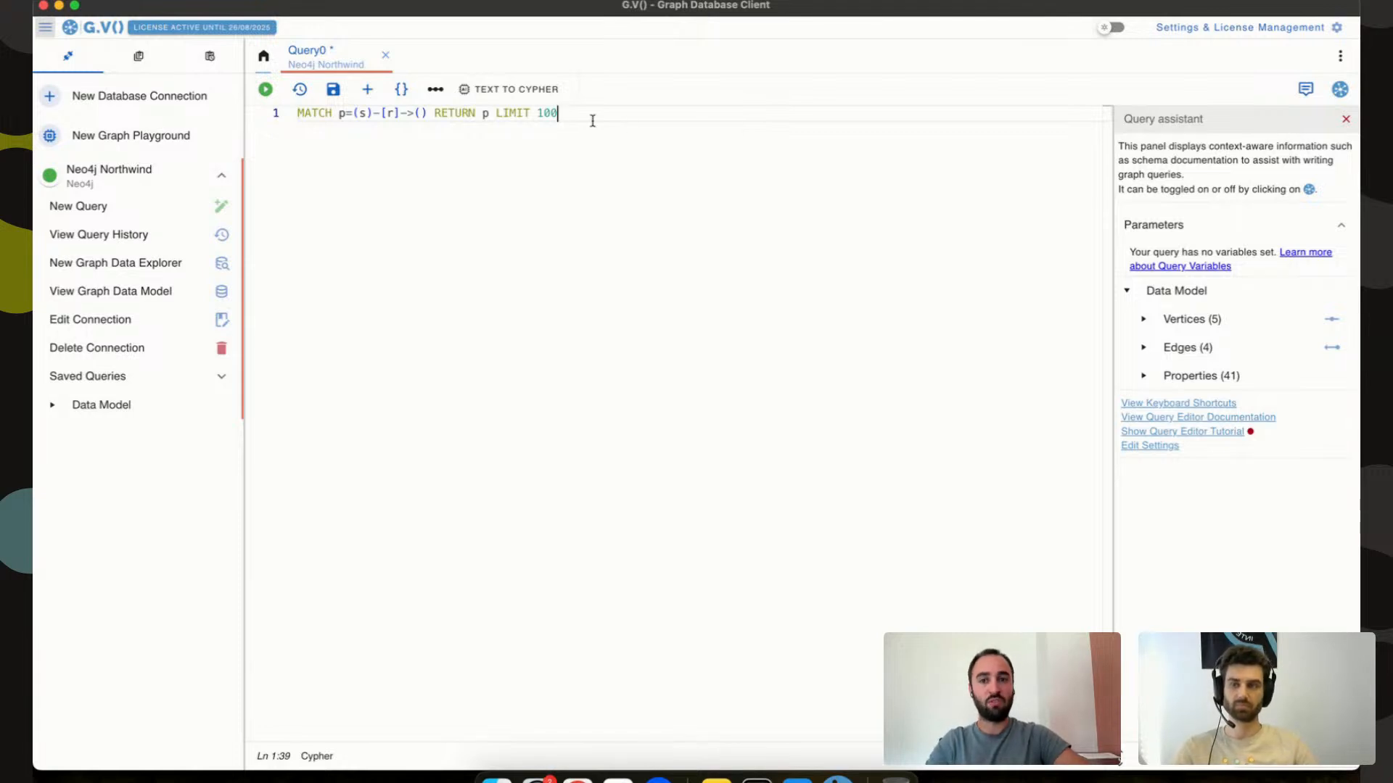
left_click(486, 114)
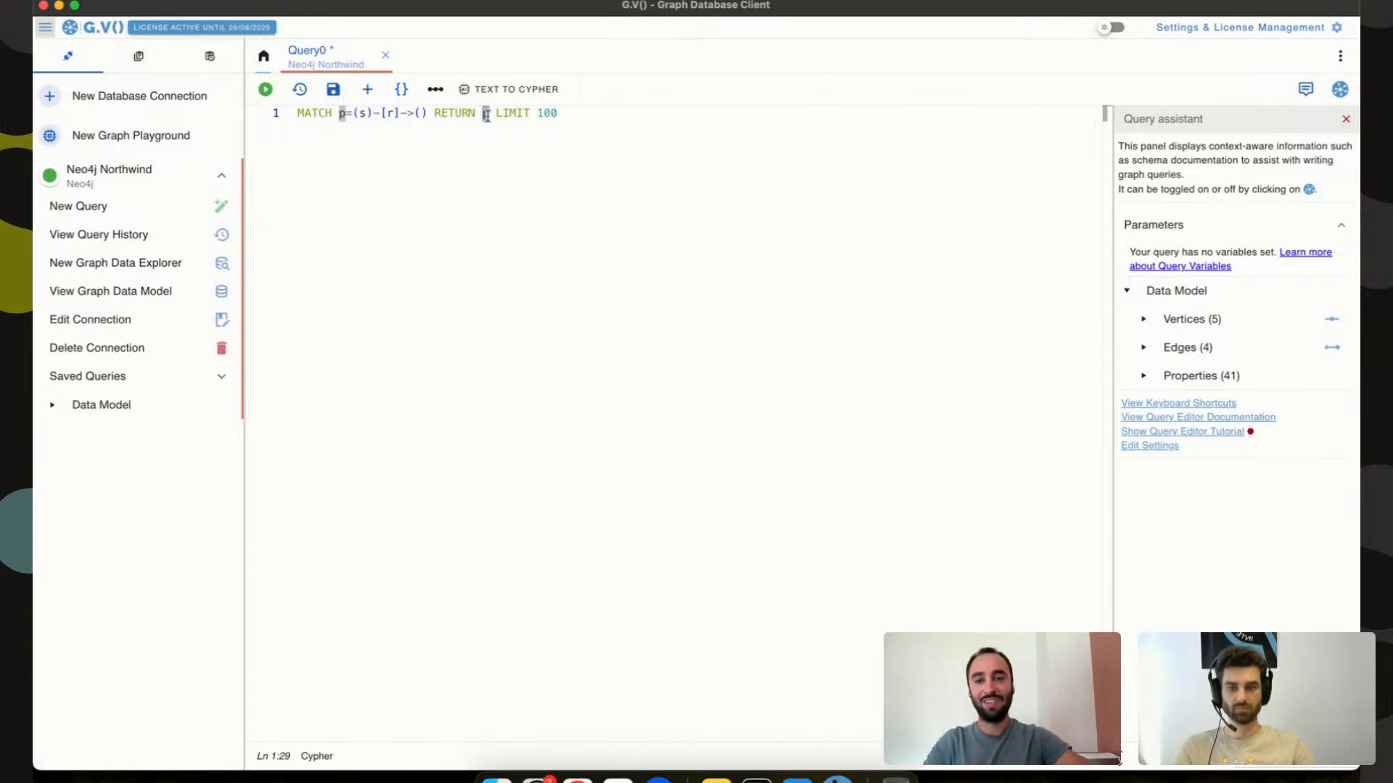
left_click(586, 112)
key("super+Return")
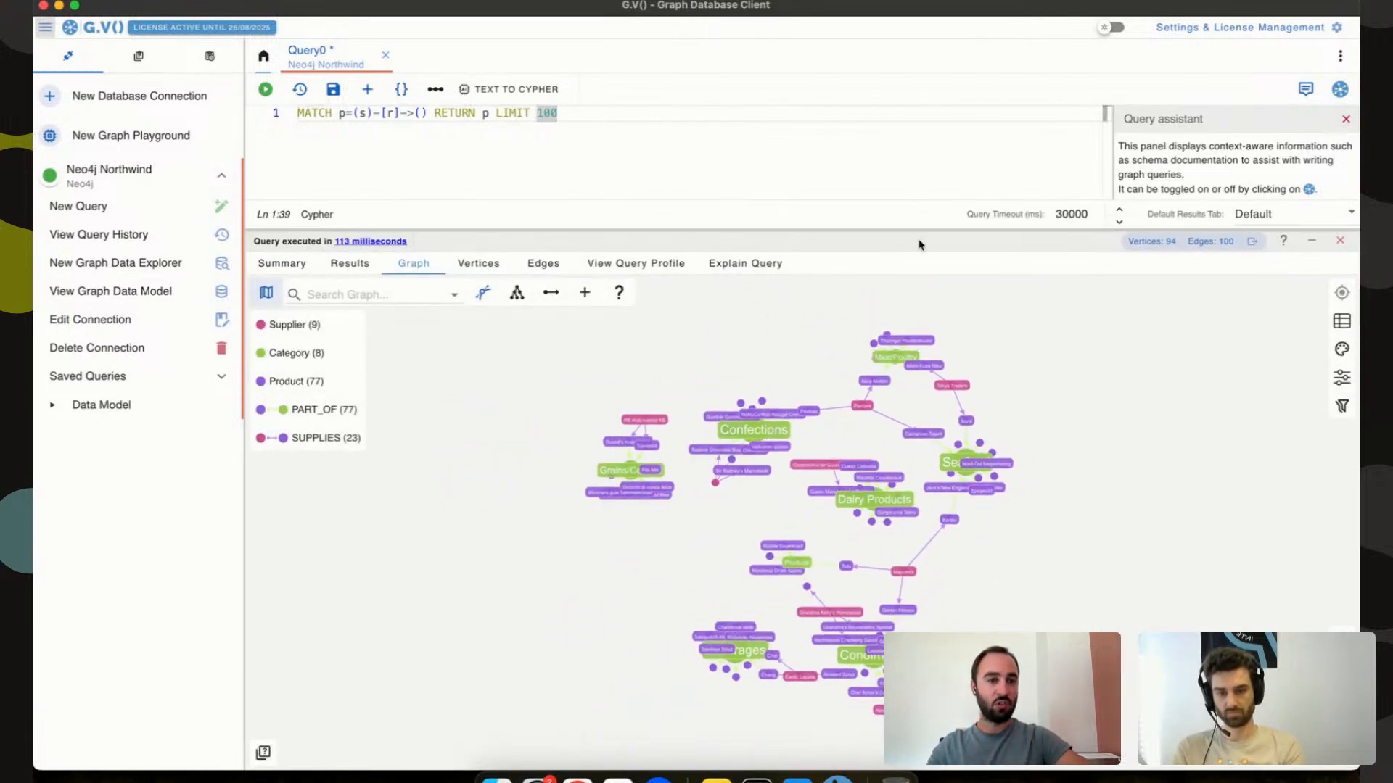
Show the Vertices table filtered to the 77 Product vertices and scroll through their properties.
left_click(1260, 222)
left_click(914, 254)
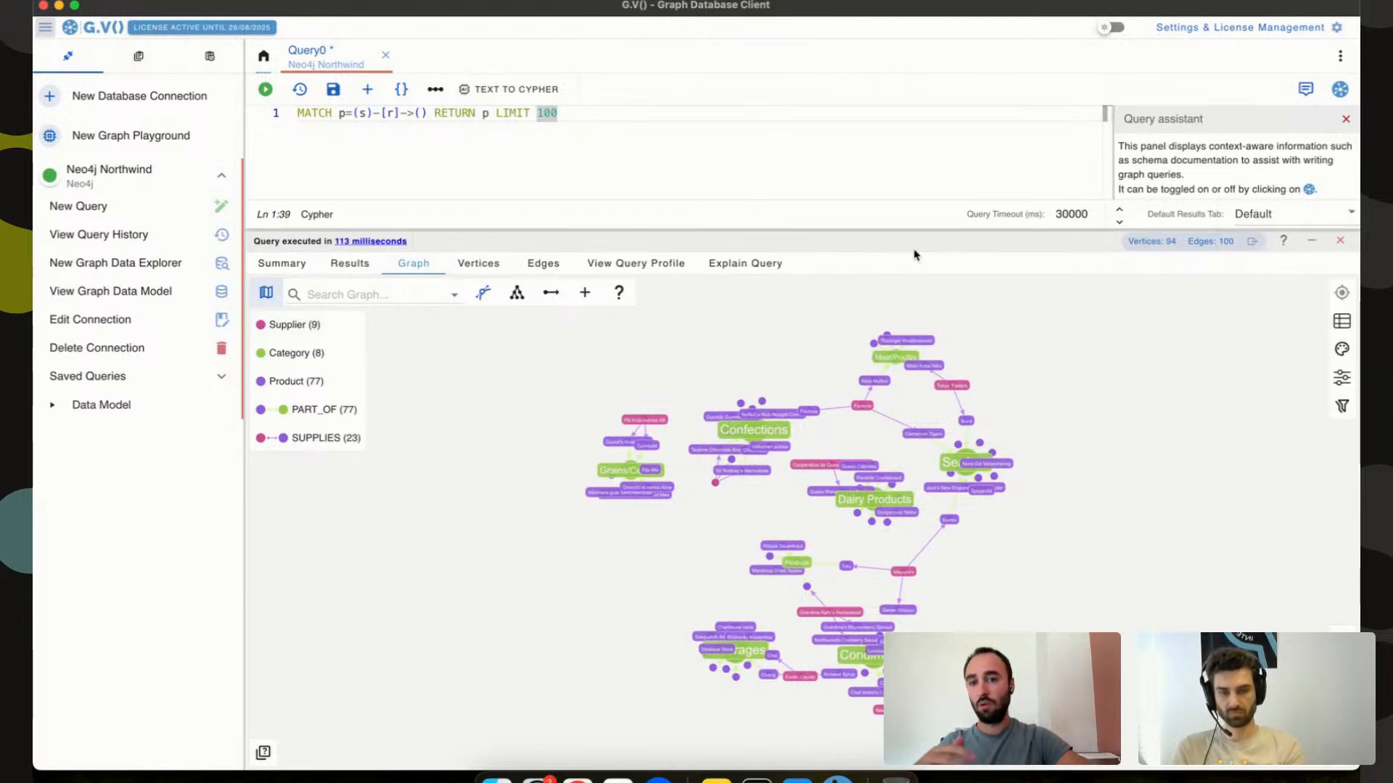
left_click(478, 264)
left_click(415, 297)
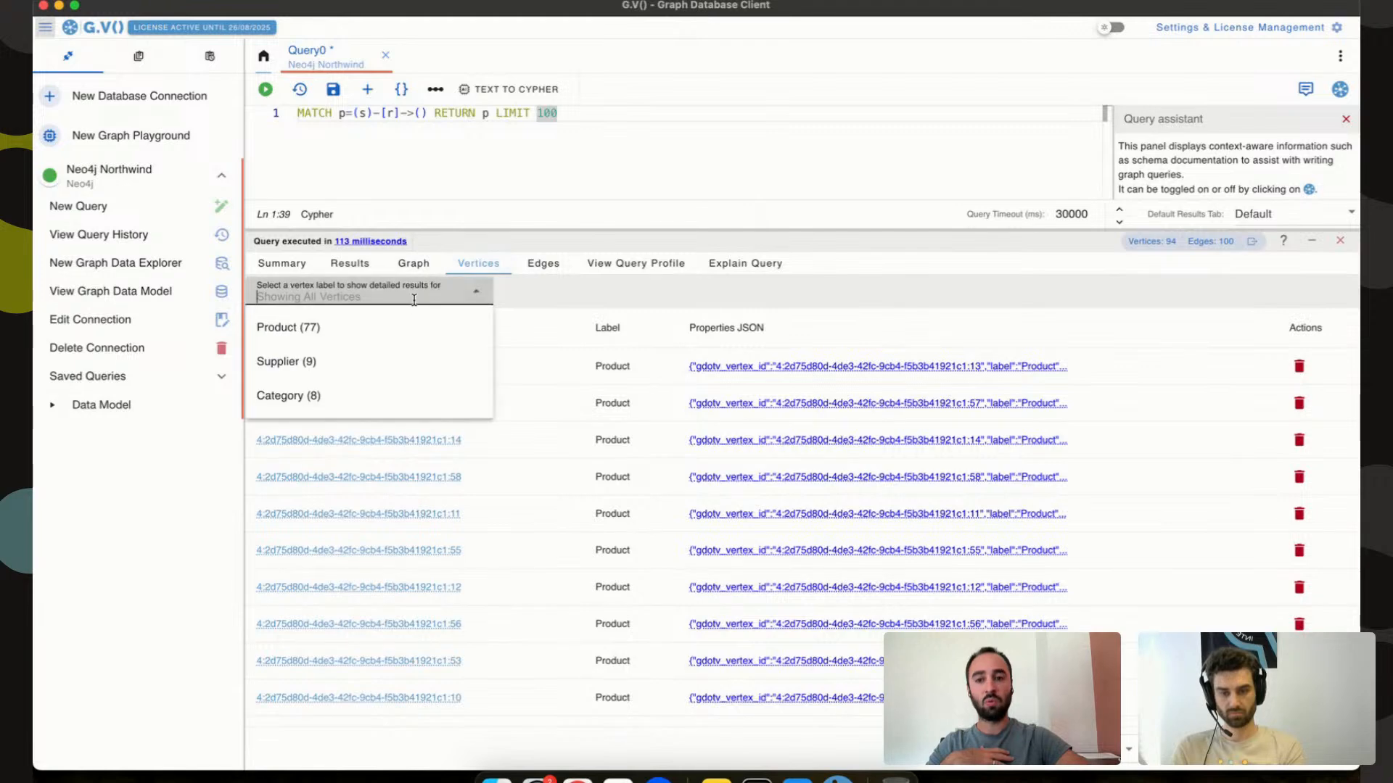
left_click(382, 335)
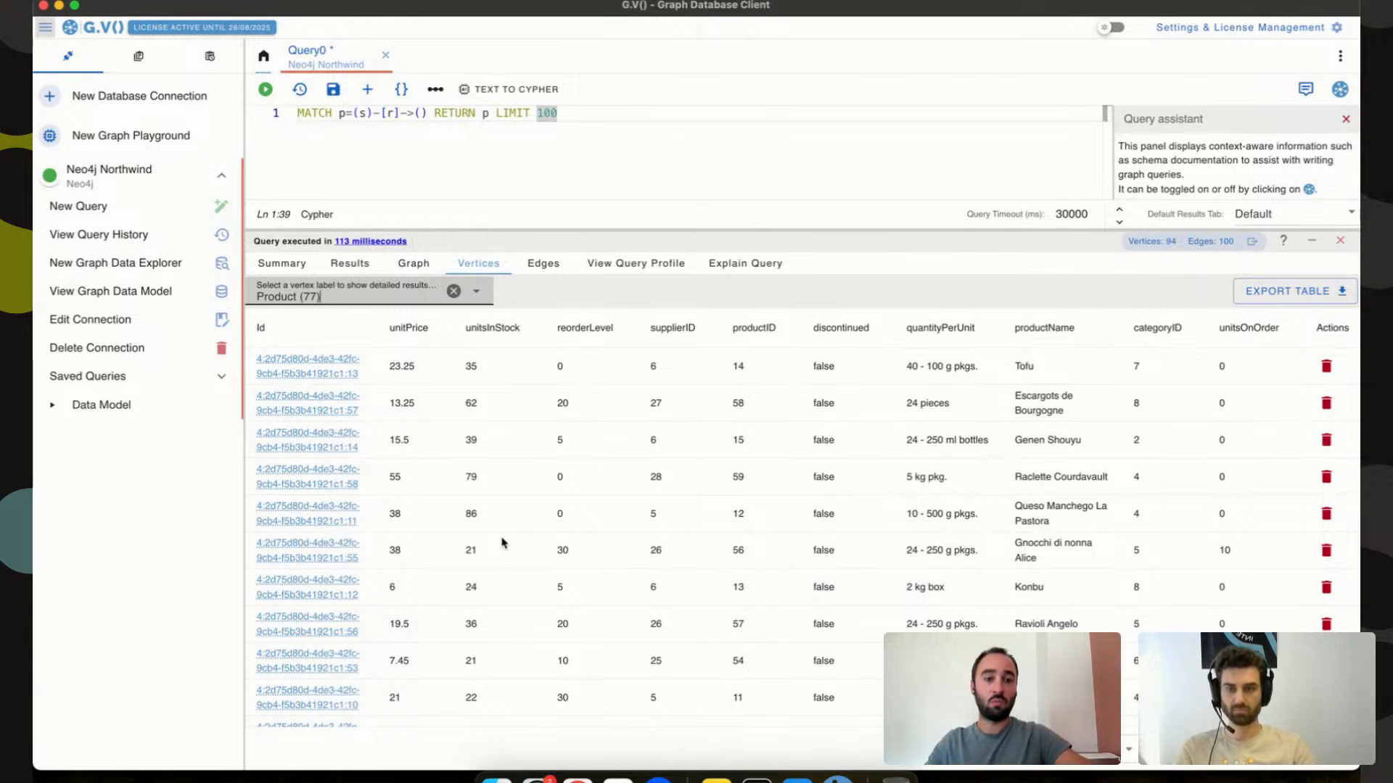
scroll(782, 399, "down", 1)
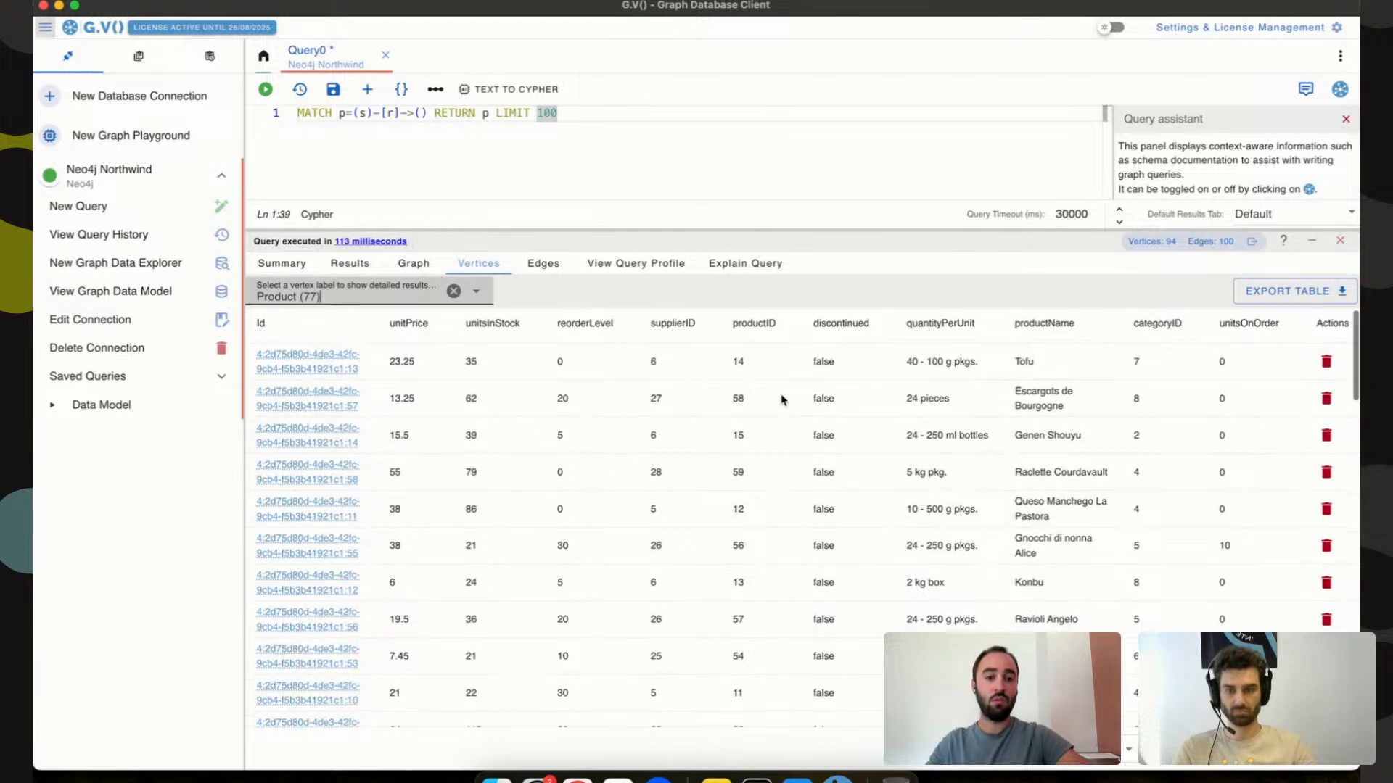
scroll(782, 399, "down", 5)
scroll(781, 400, "up", 6)
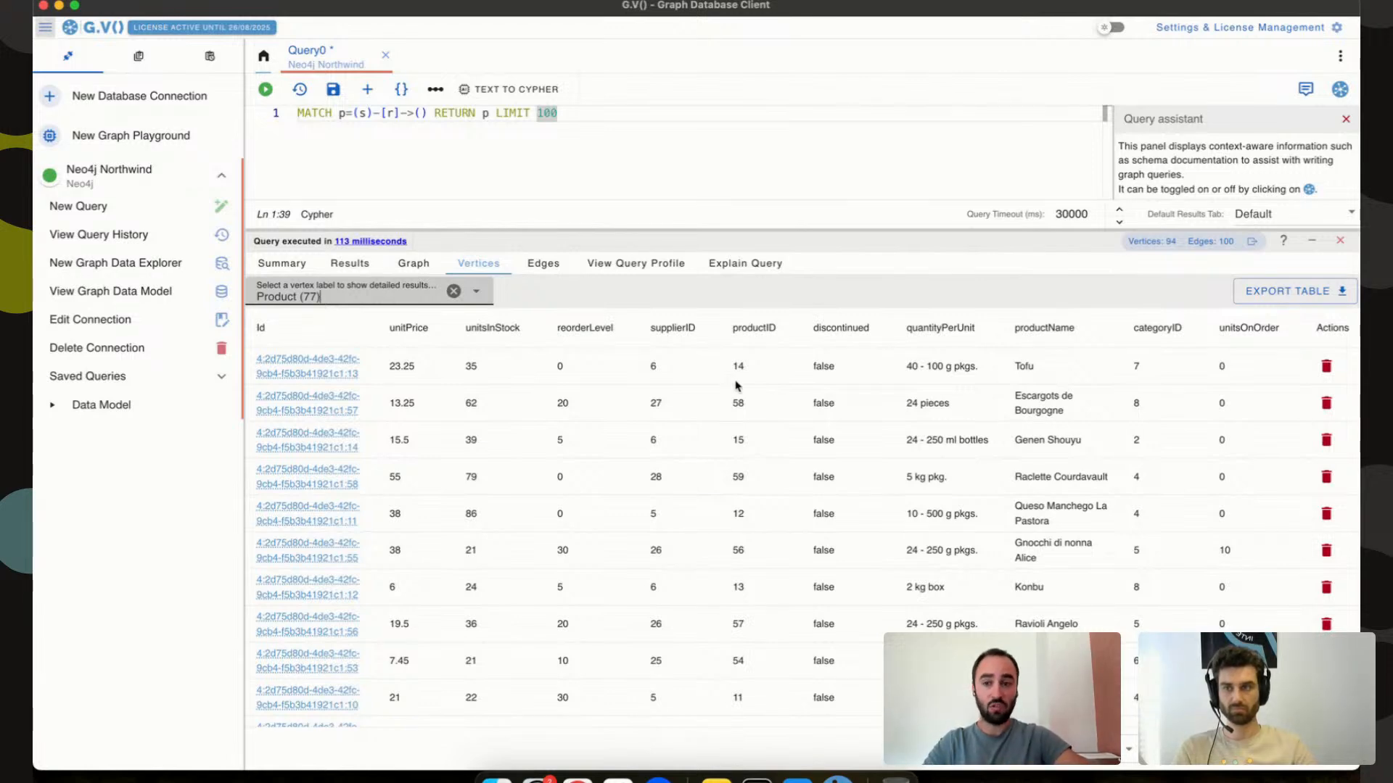
Filter the Edges table to PART_OF, then SUPPLIES, and switch to the Results path list.
left_click(551, 263)
left_click(377, 290)
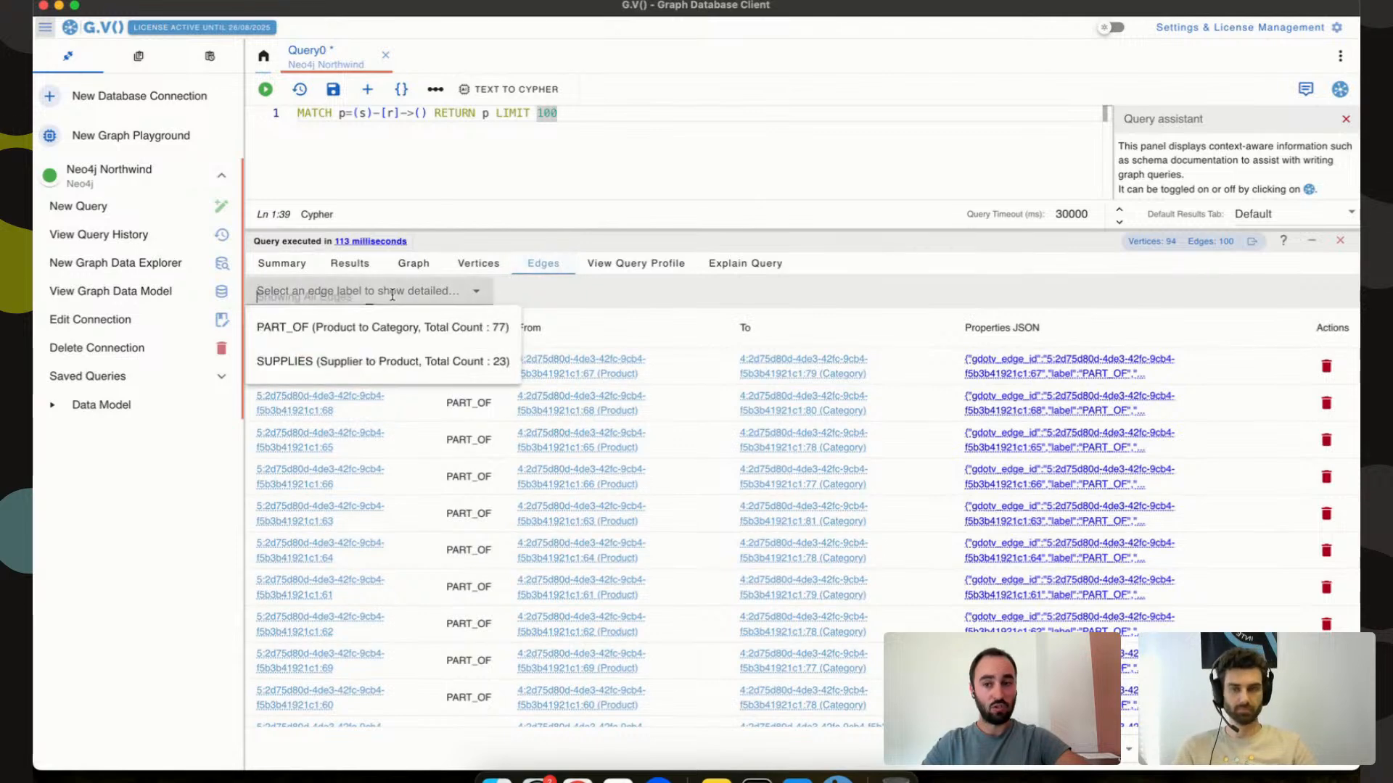
left_click(370, 320)
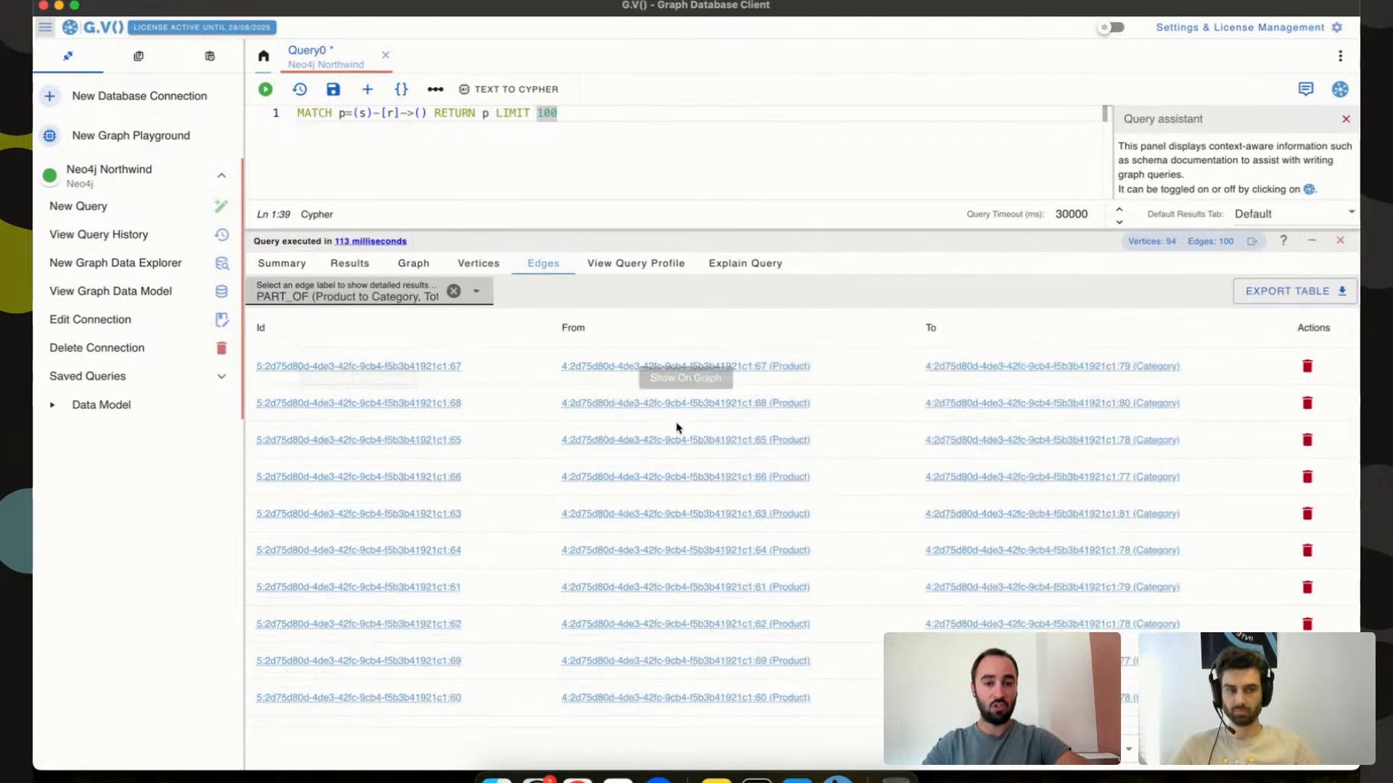
left_click(404, 294)
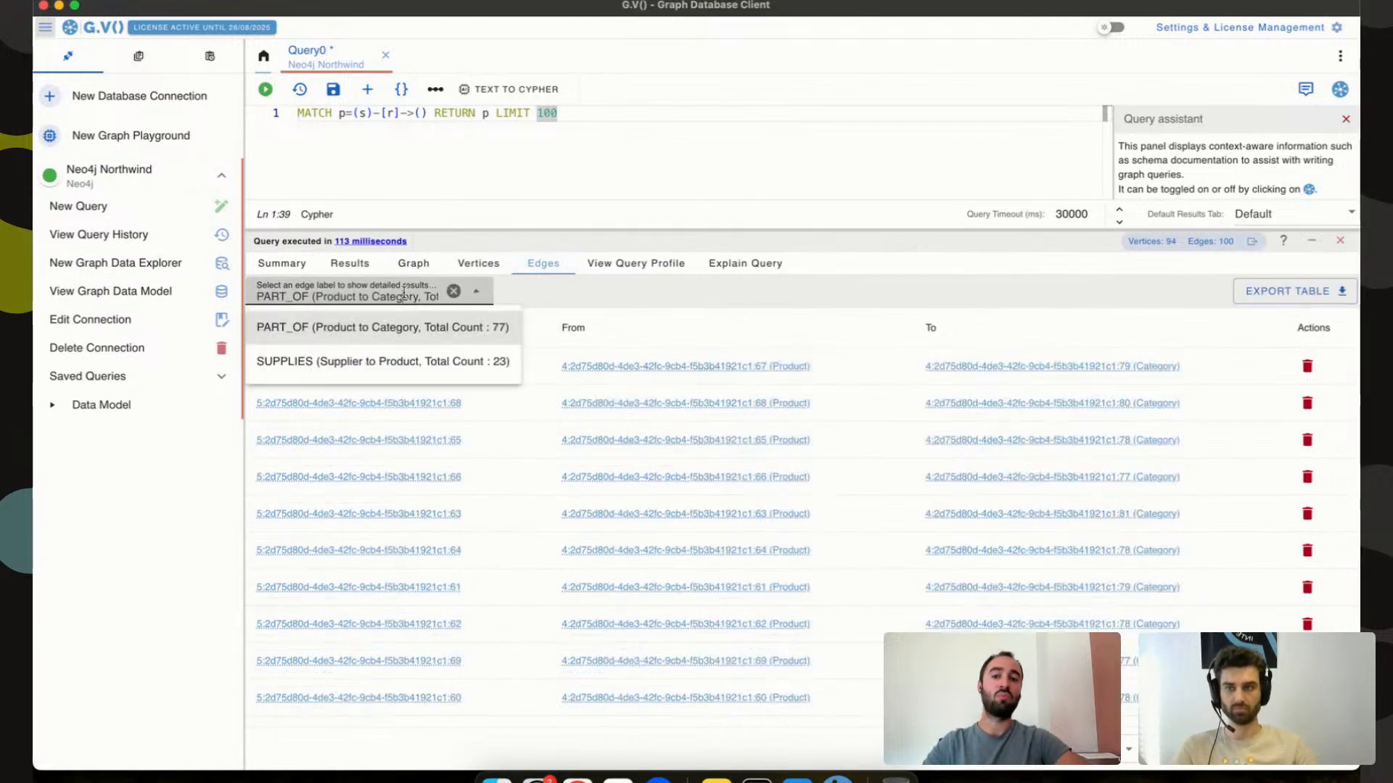
left_click(398, 361)
scroll(723, 420, "down", 1)
scroll(722, 421, "up", 1)
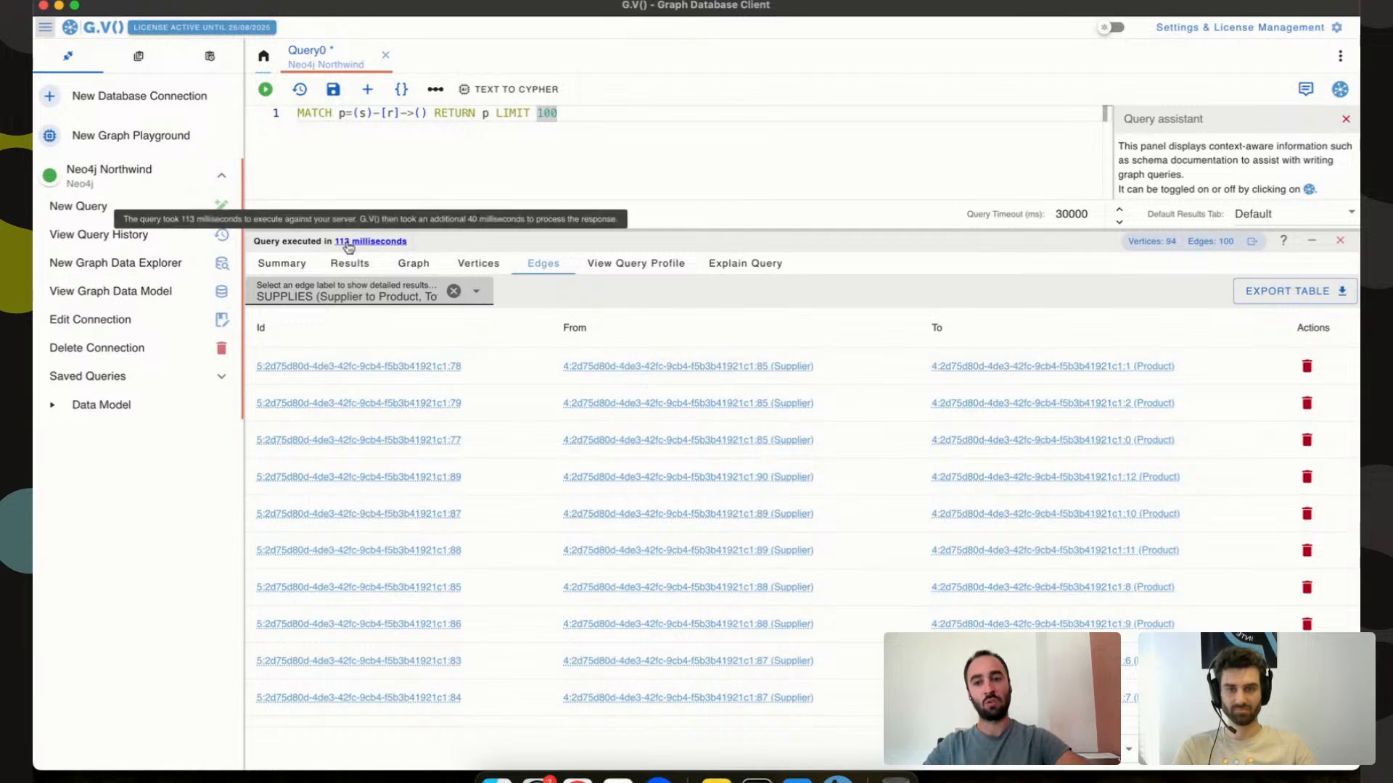
left_click(354, 263)
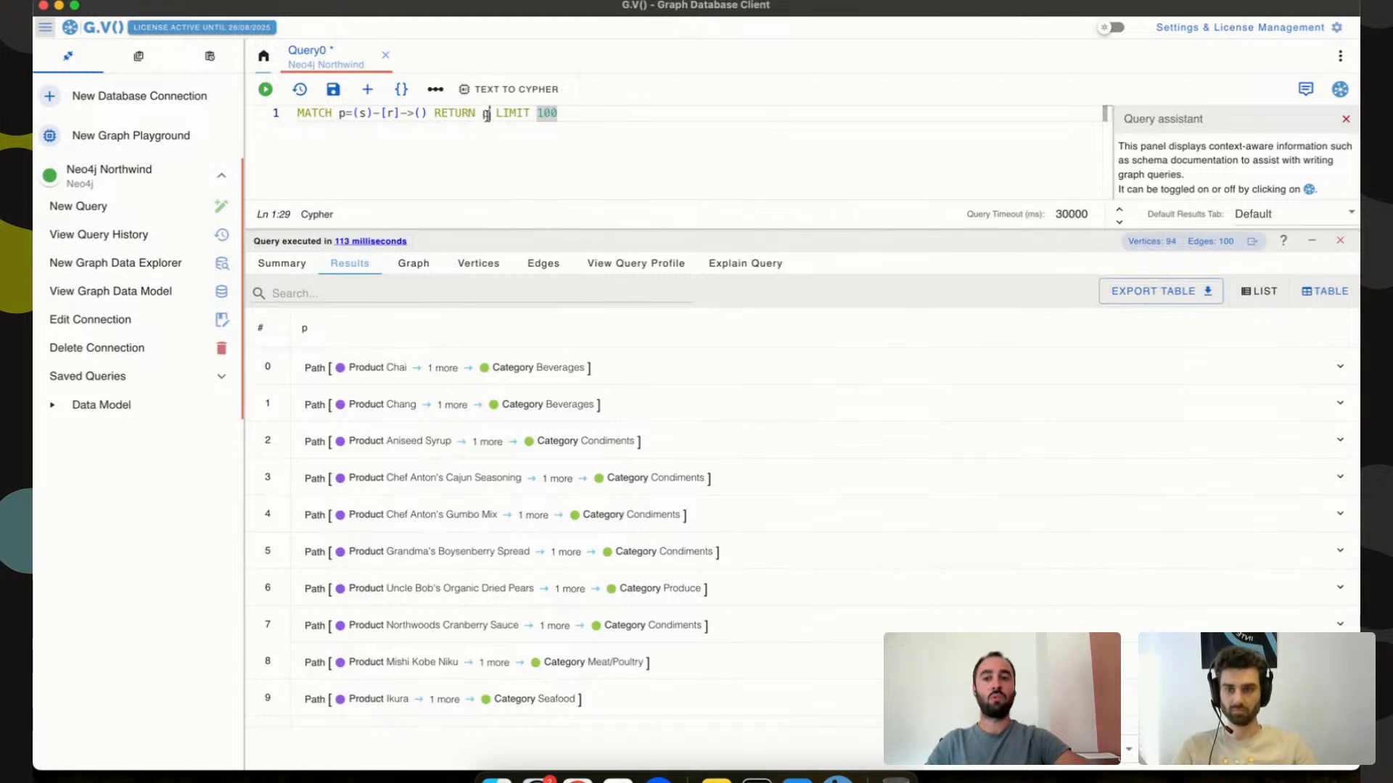
Expand the first path into Product Chai, PART_OF and Category Beverages, showing Chai's properties.
left_click(486, 115)
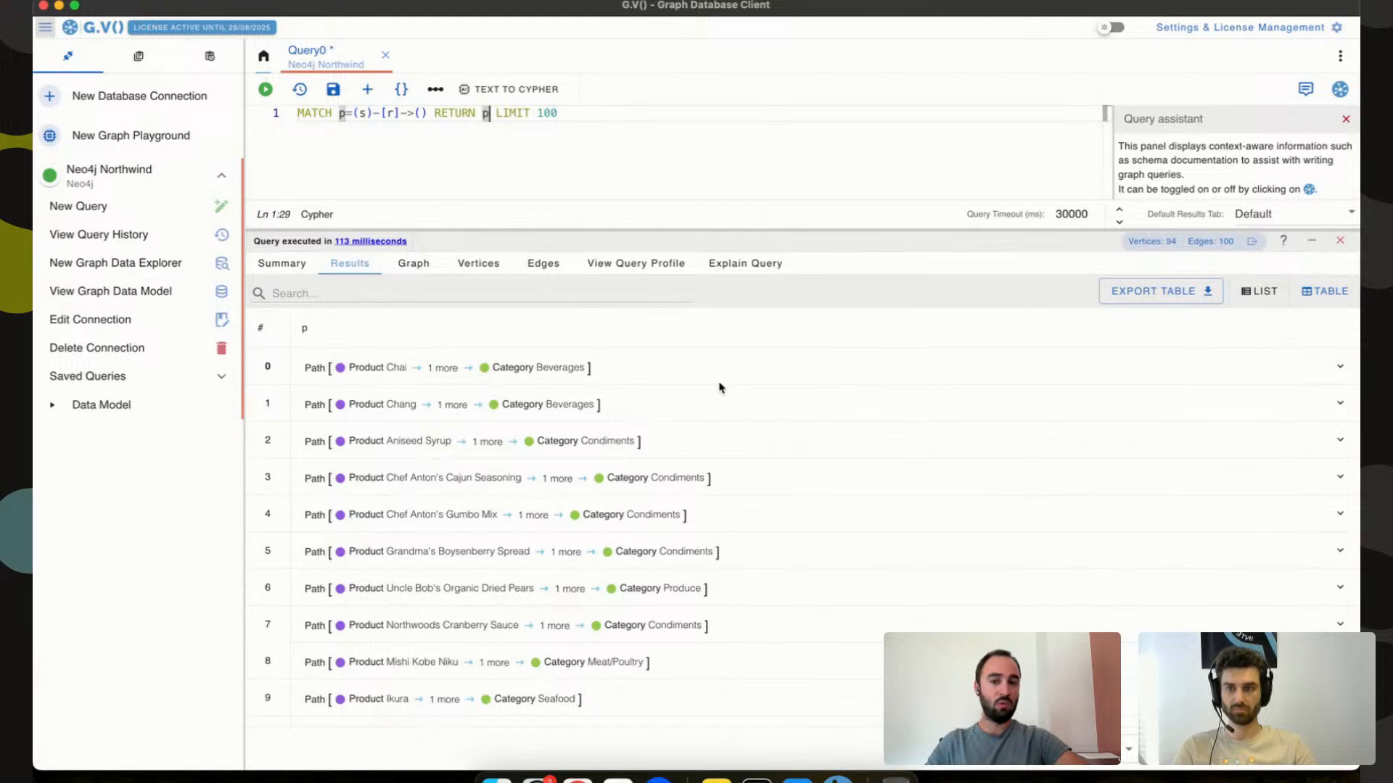
double_click(306, 369)
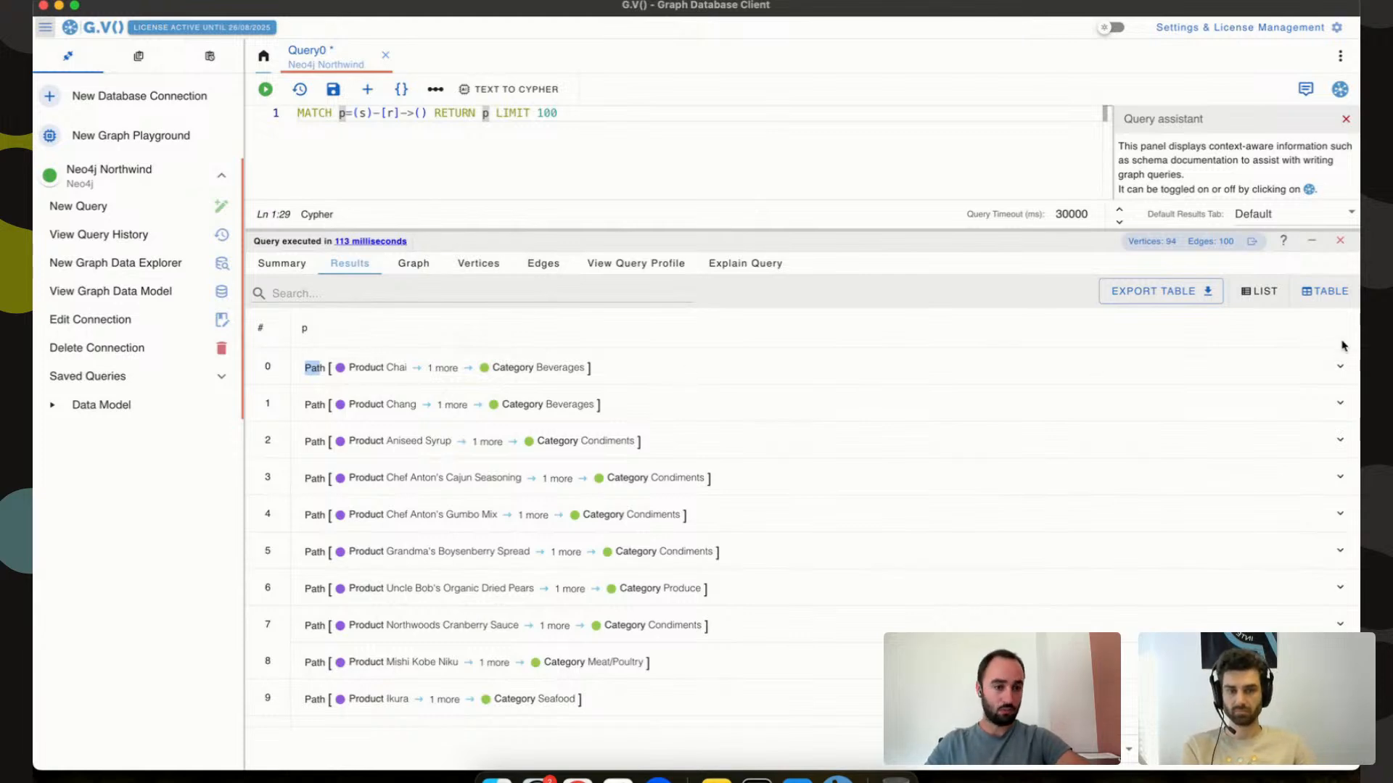
left_click(1339, 367)
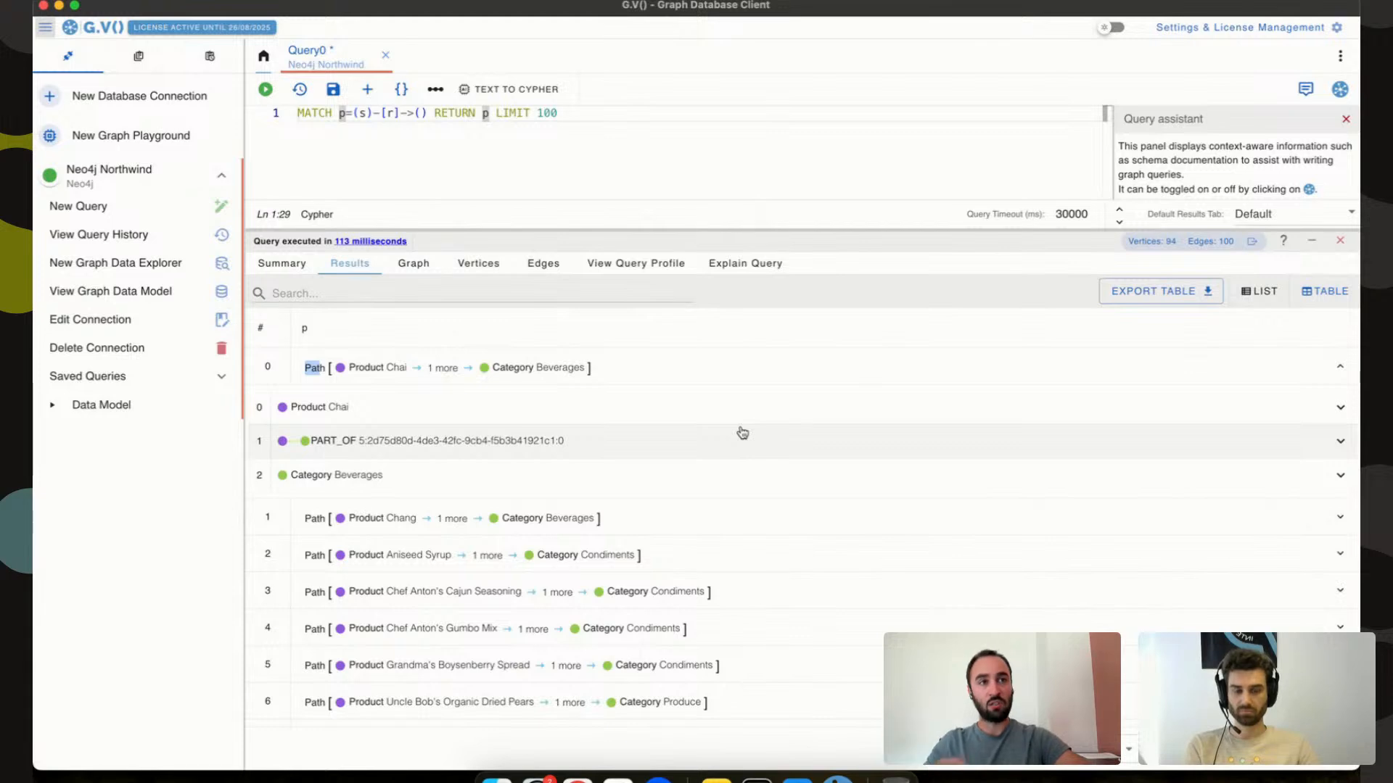
left_click(718, 404)
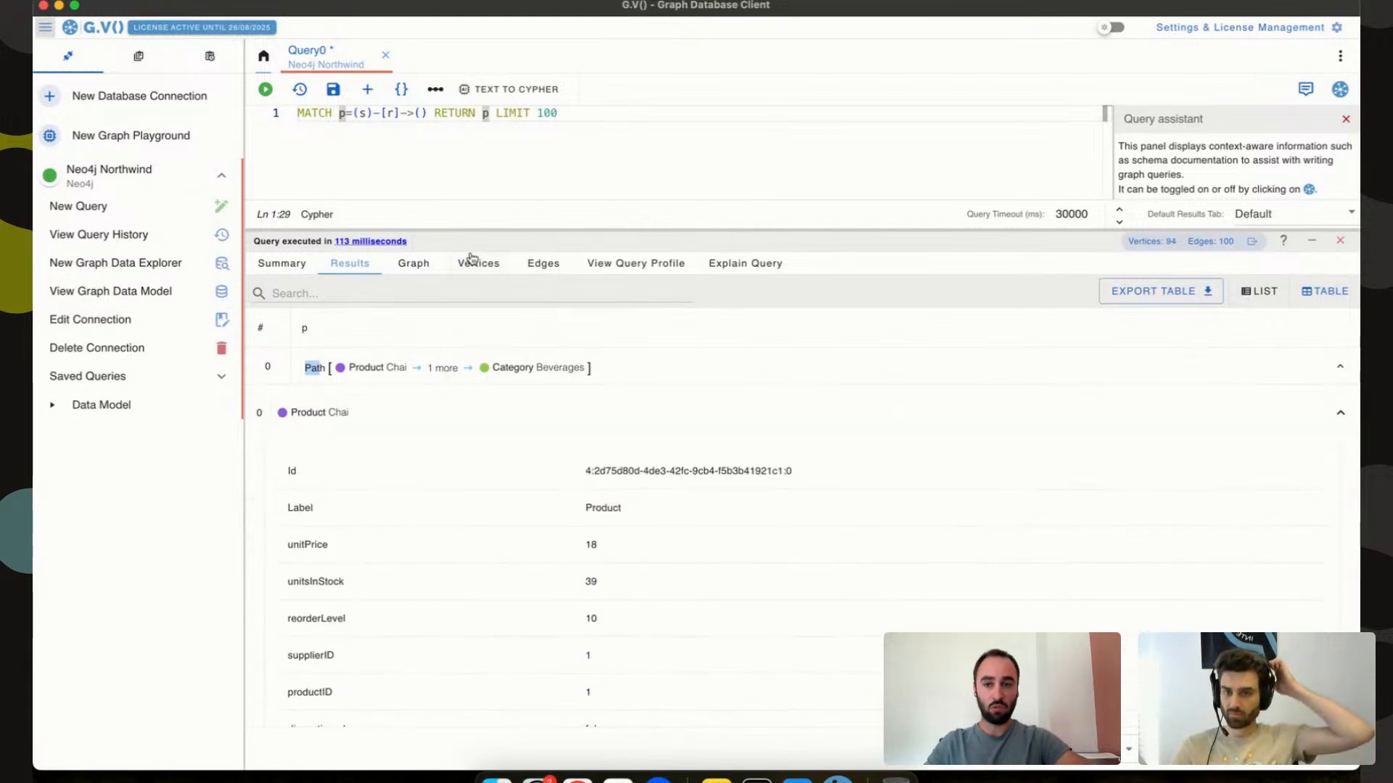
Filter the results by 'chai', scroll through them, then clear the filter.
left_click(472, 293)
type("chai")
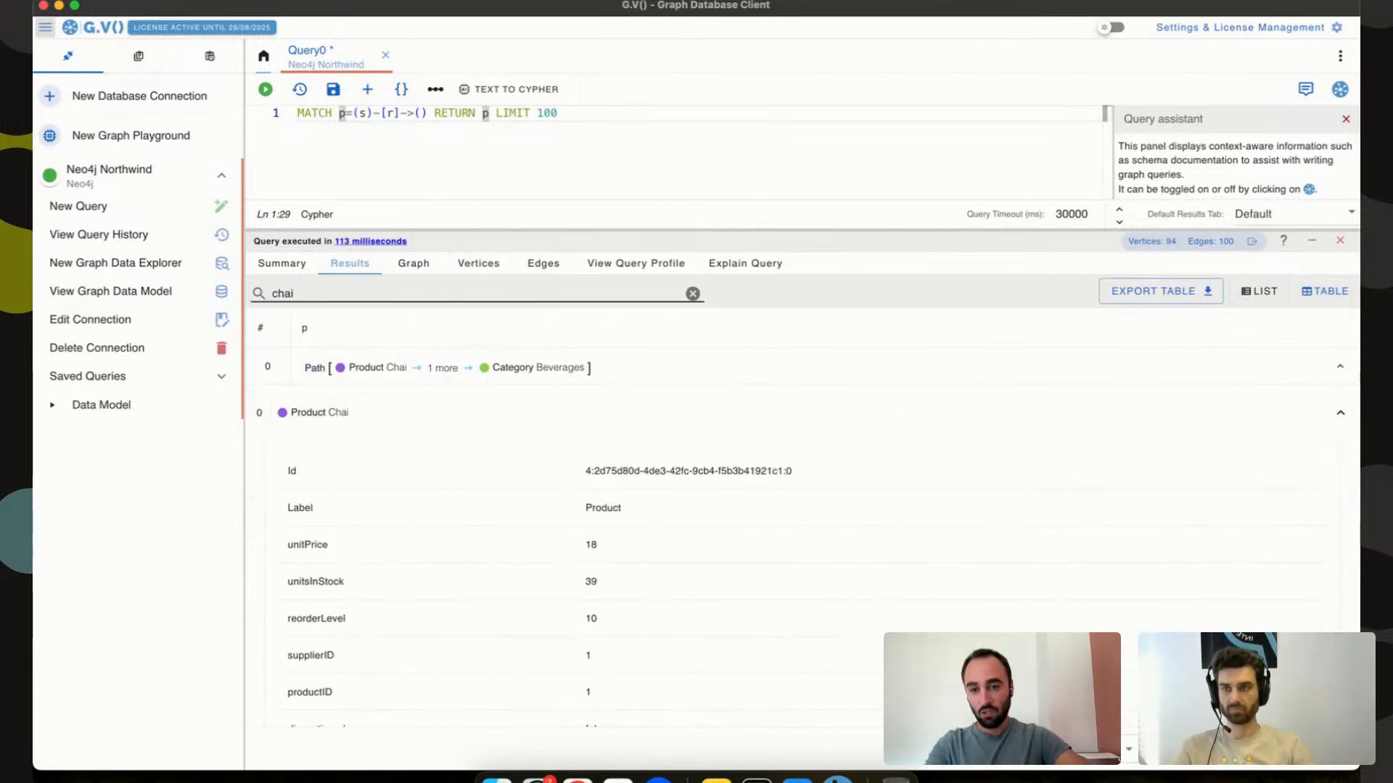
scroll(497, 433, "down", 5)
scroll(498, 429, "up", 1)
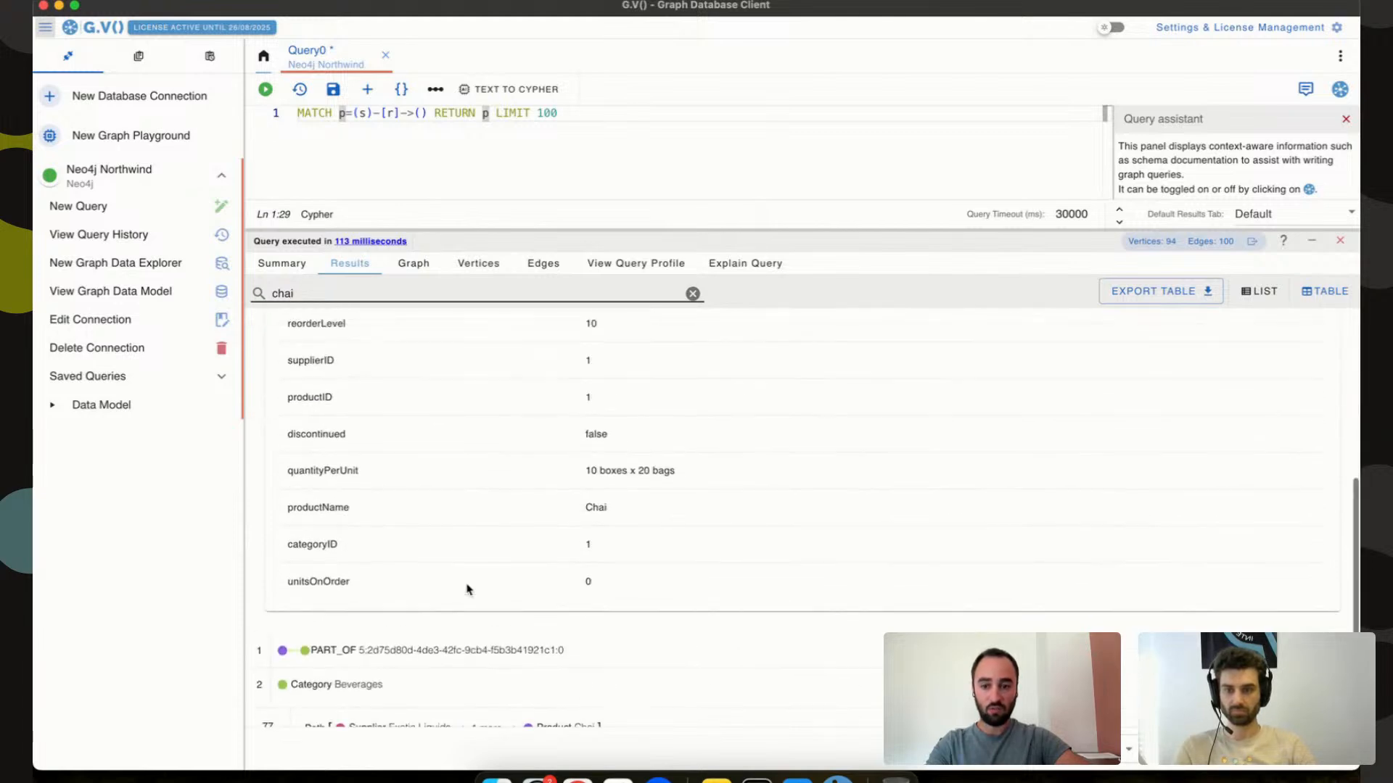
scroll(468, 580, "up", 5)
left_click(693, 293)
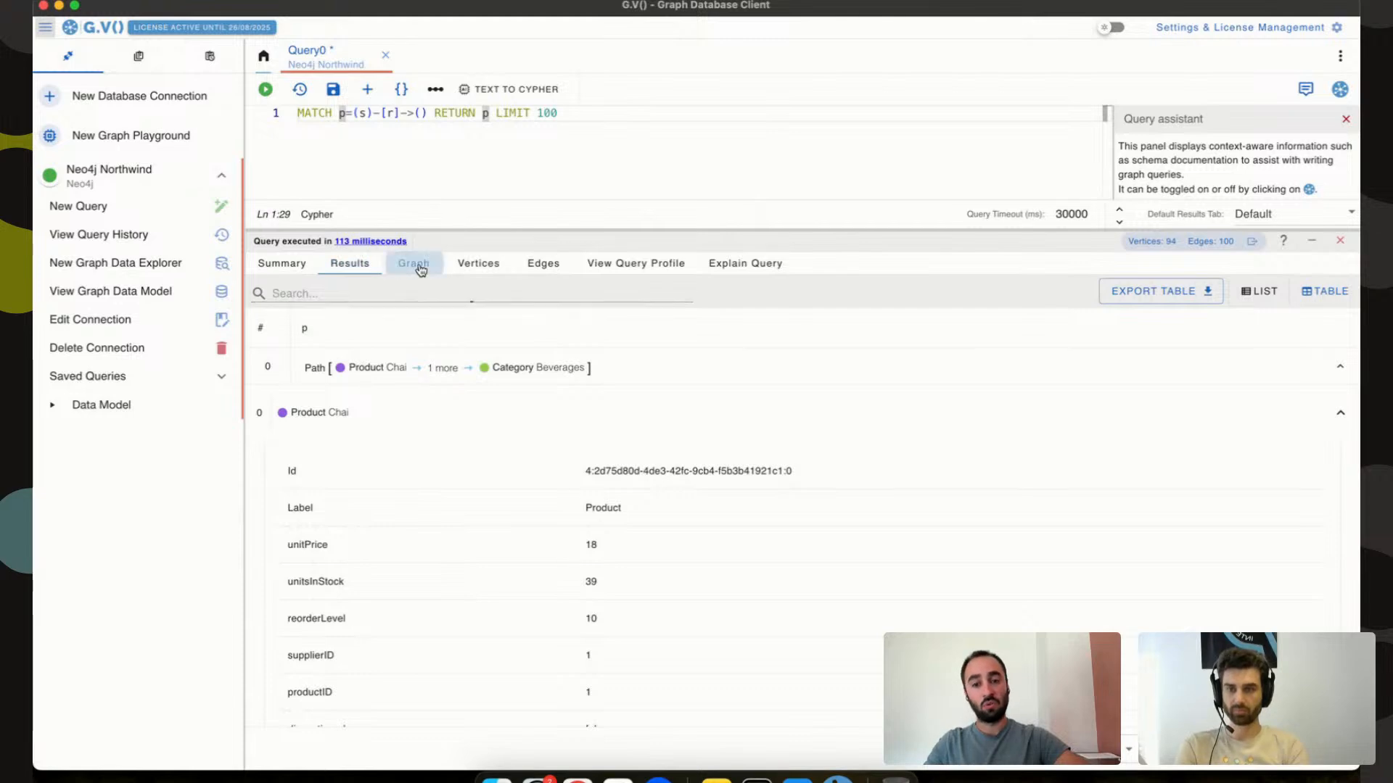
Caption Product vertices by unitsInStock, save the graph styles, and check the Results list.
left_click(414, 264)
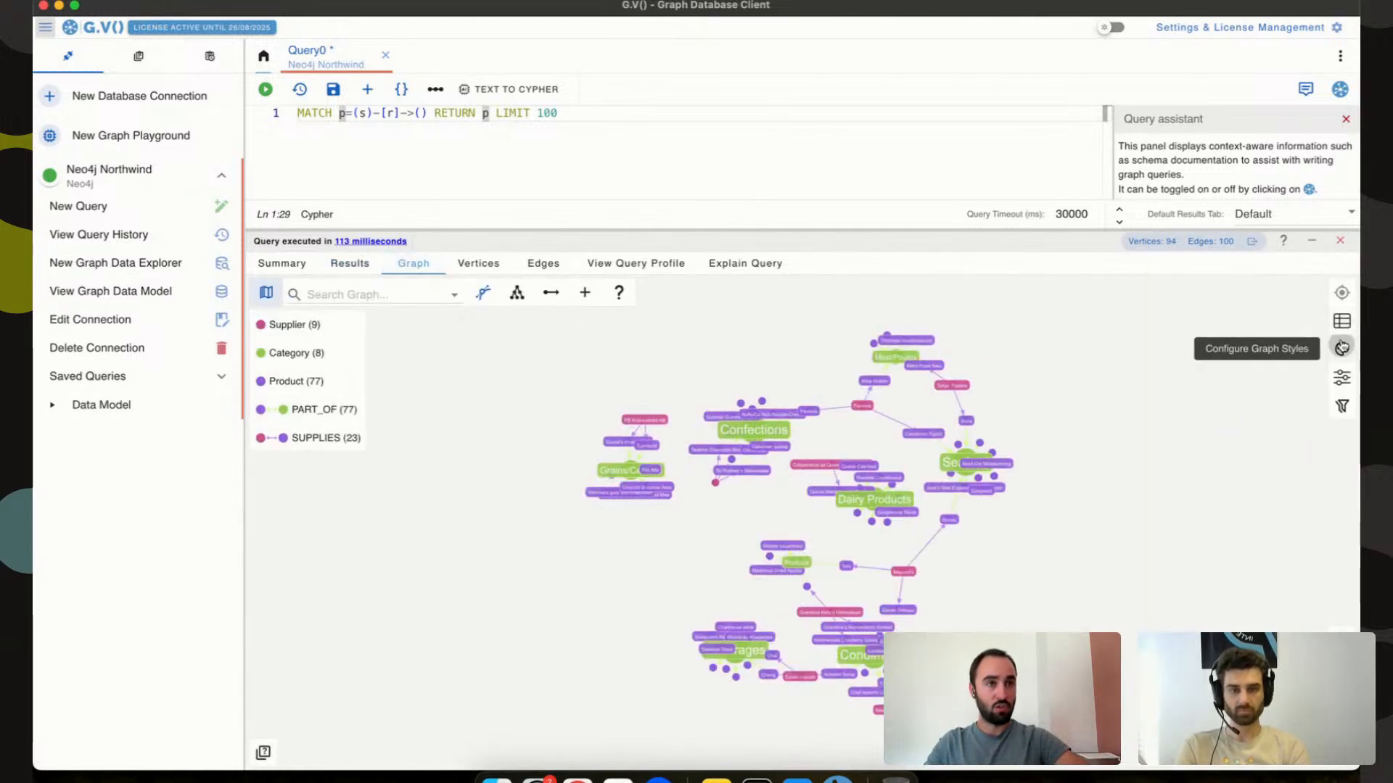
left_click(1342, 347)
left_click(1203, 581)
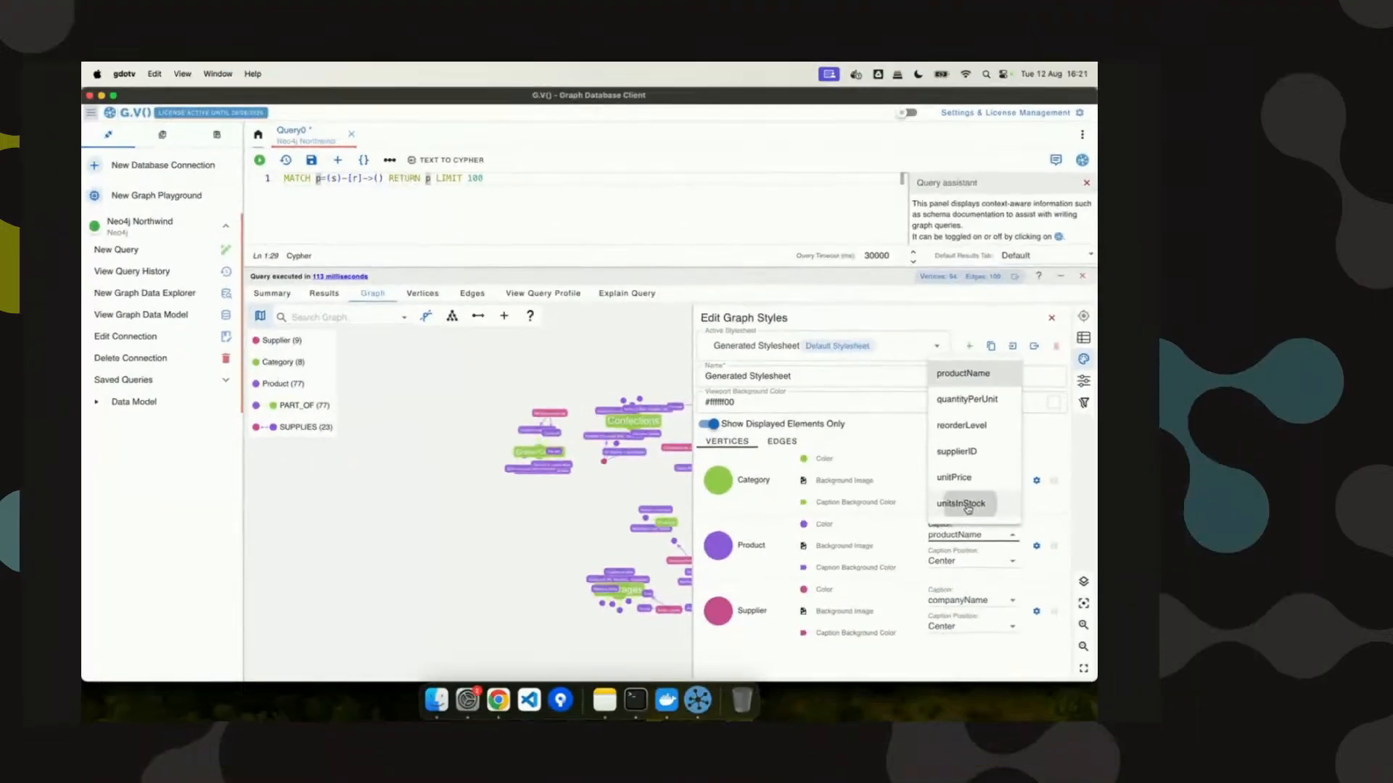
left_click(1182, 538)
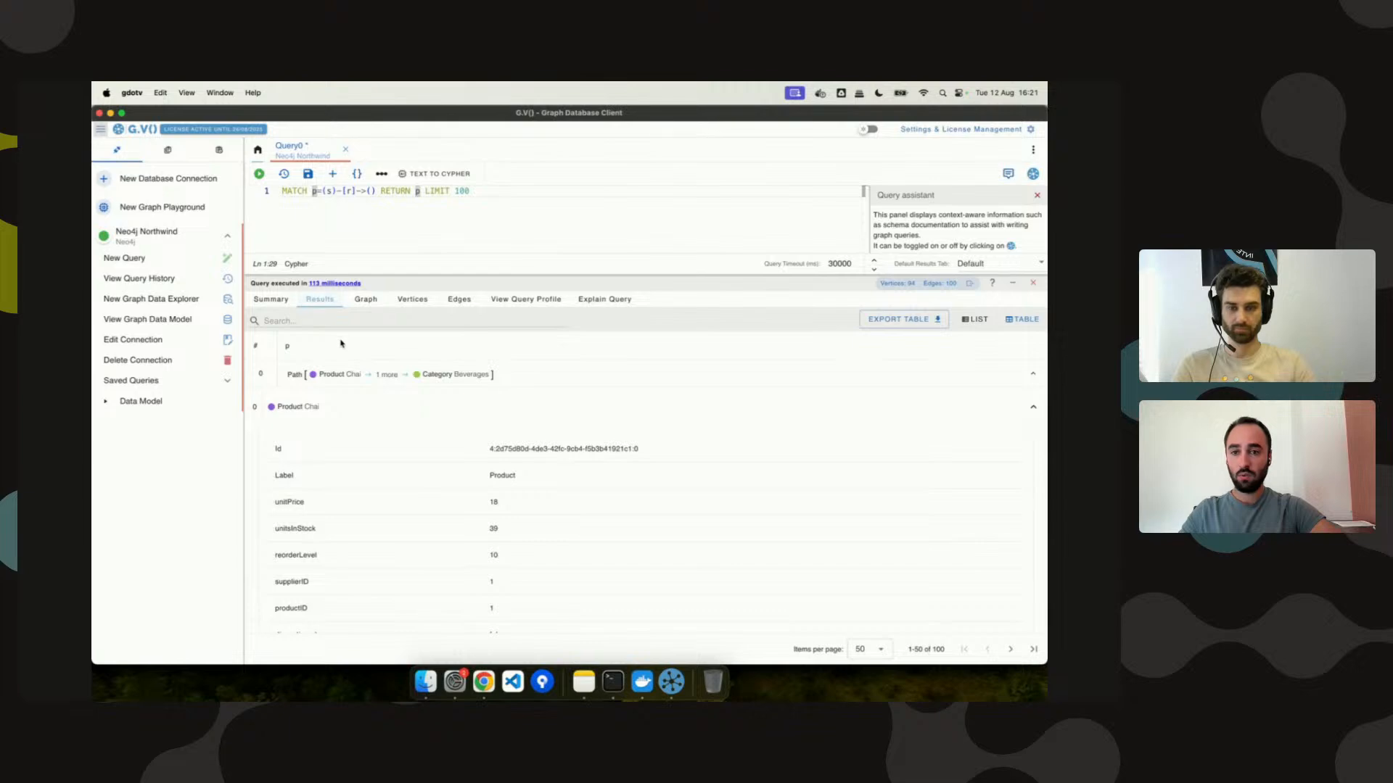
left_click(366, 300)
left_click(715, 445)
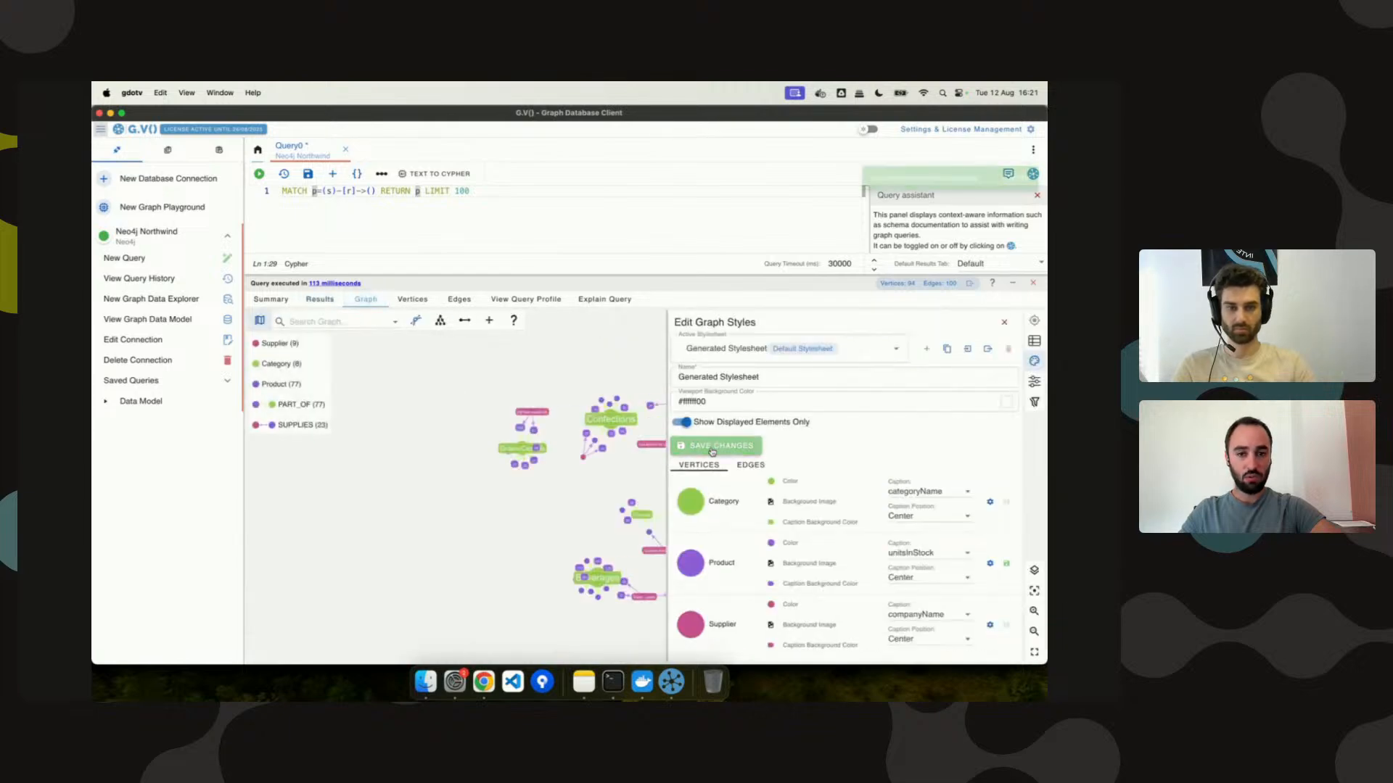
left_click(323, 301)
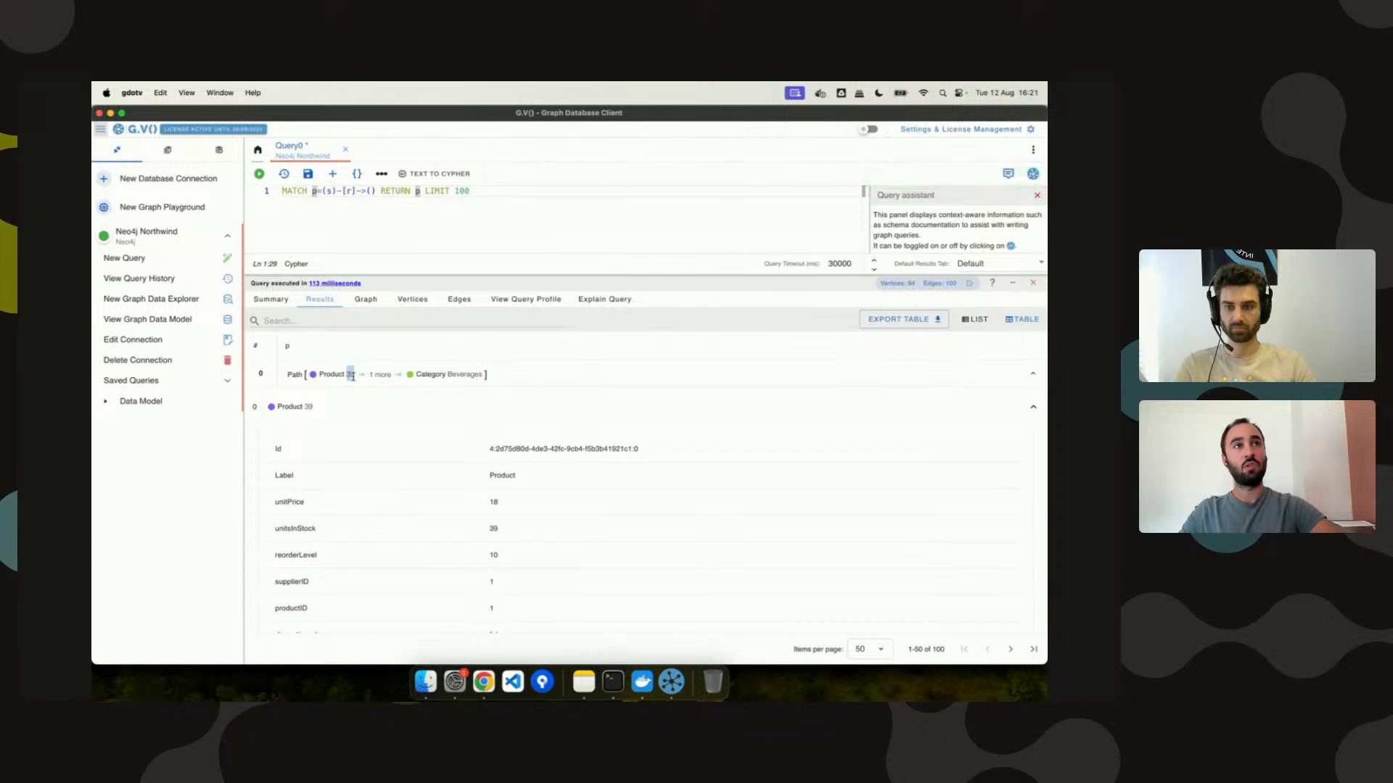
Restore productName as the Product caption and view the Summary JSON output.
left_click(365, 299)
left_click(1034, 361)
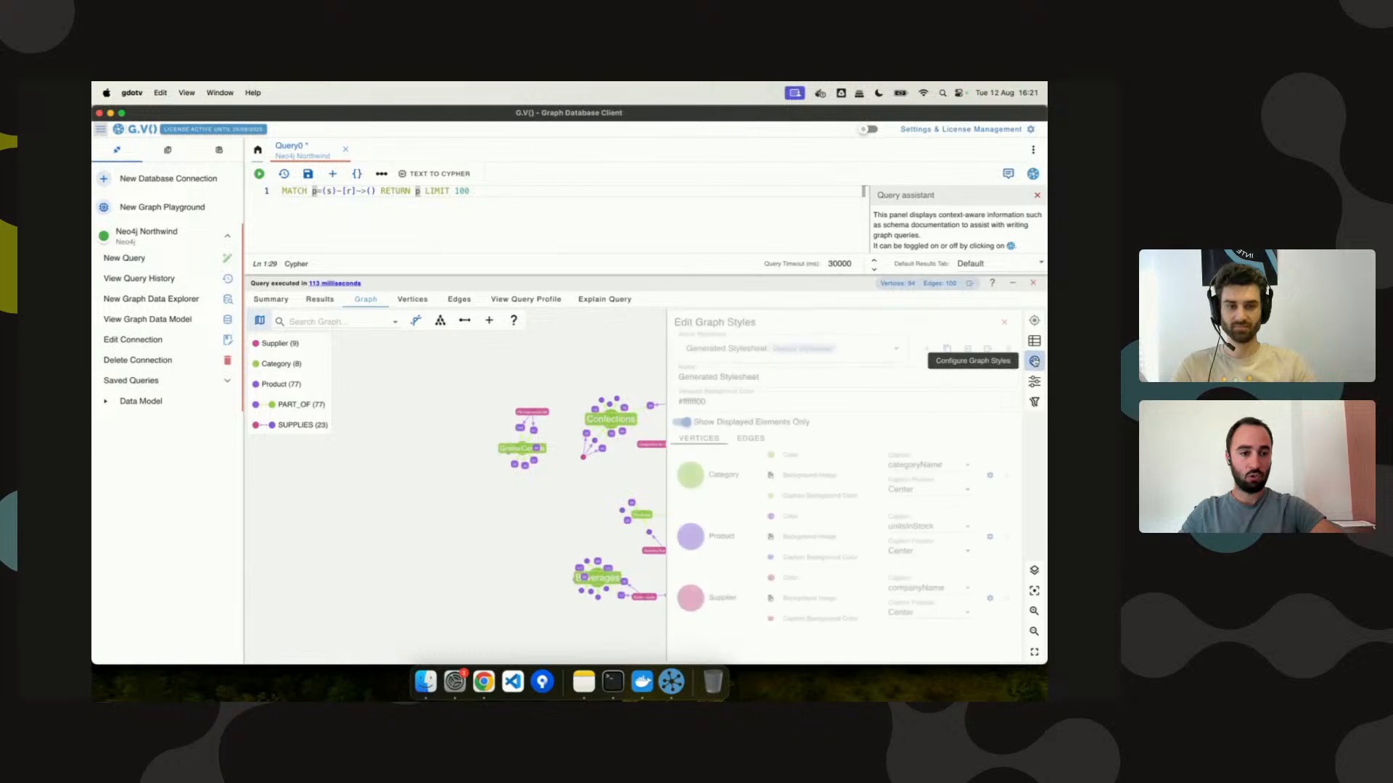
left_click(921, 527)
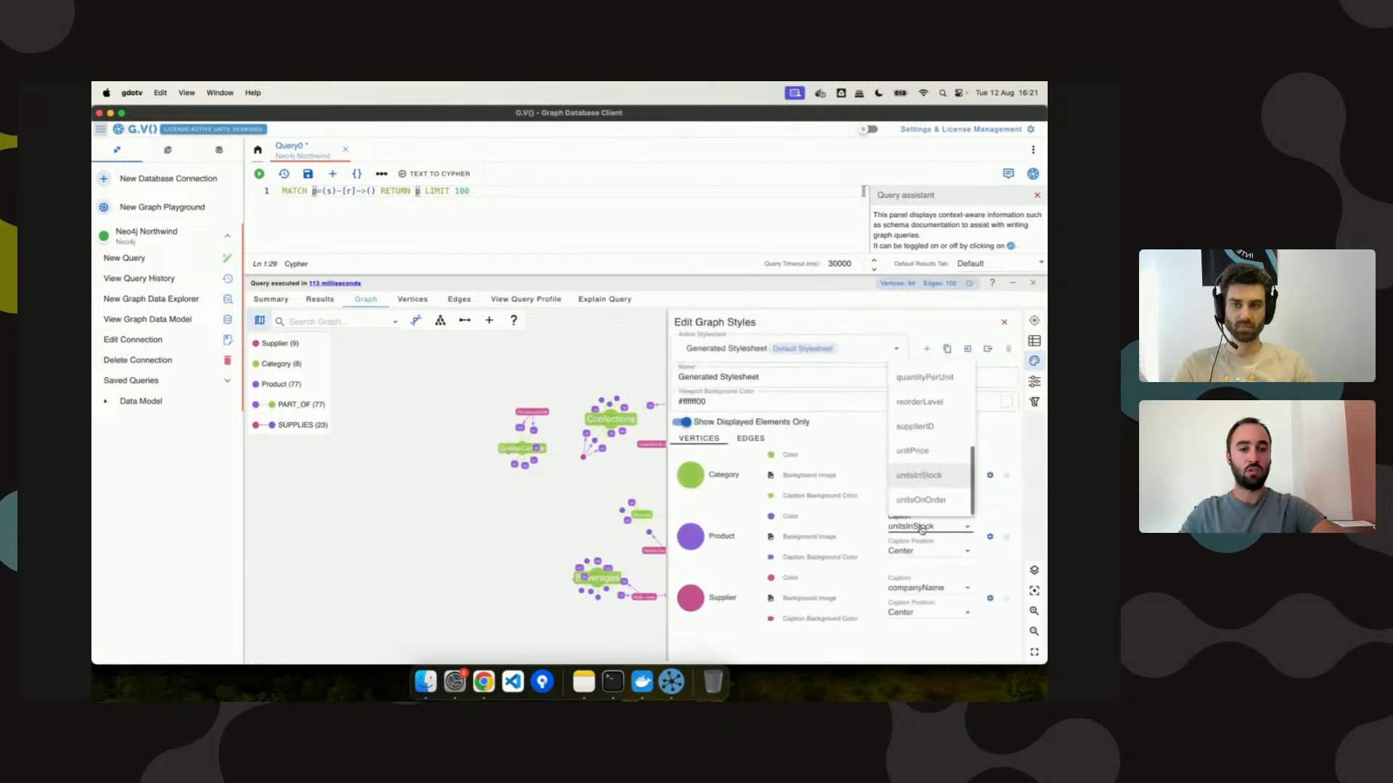
scroll(928, 435, "up", 3)
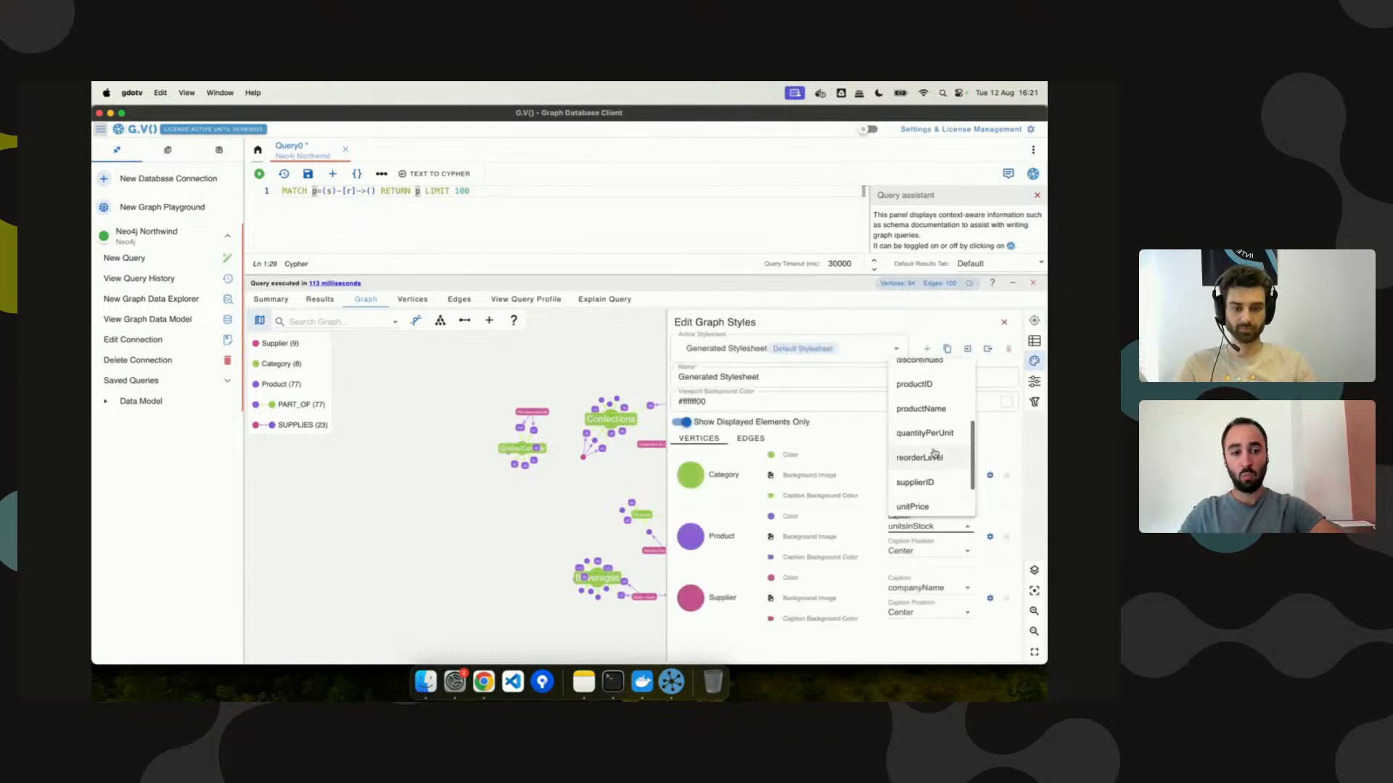
left_click(931, 409)
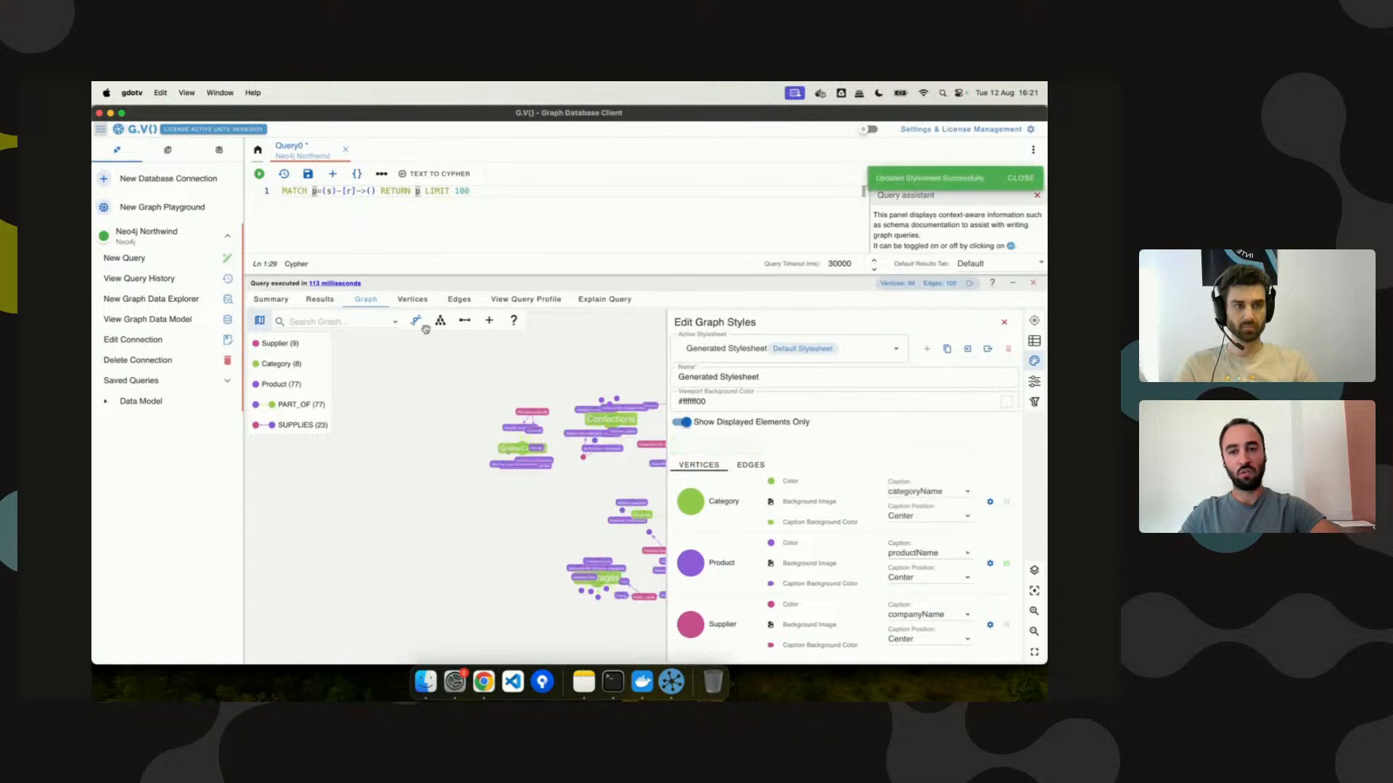
left_click(268, 301)
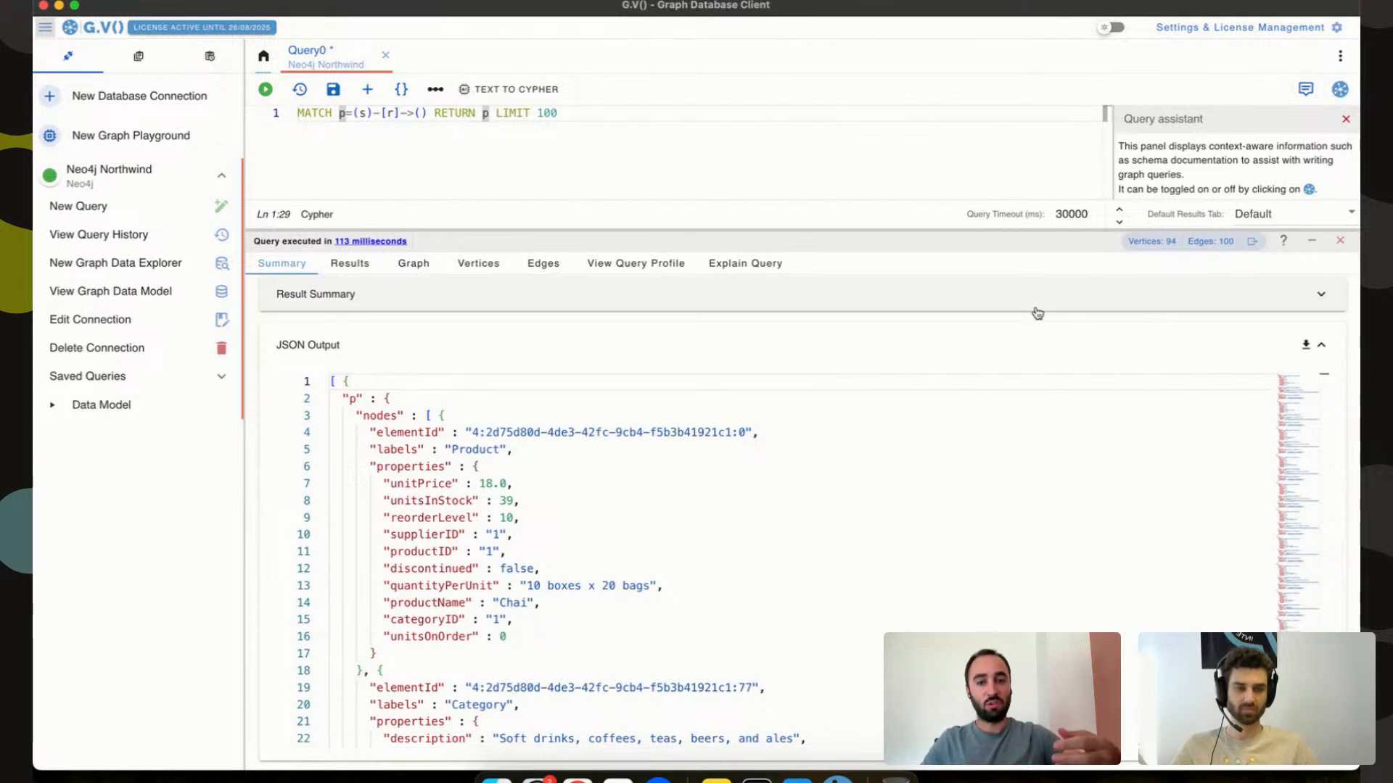
double_click(670, 148)
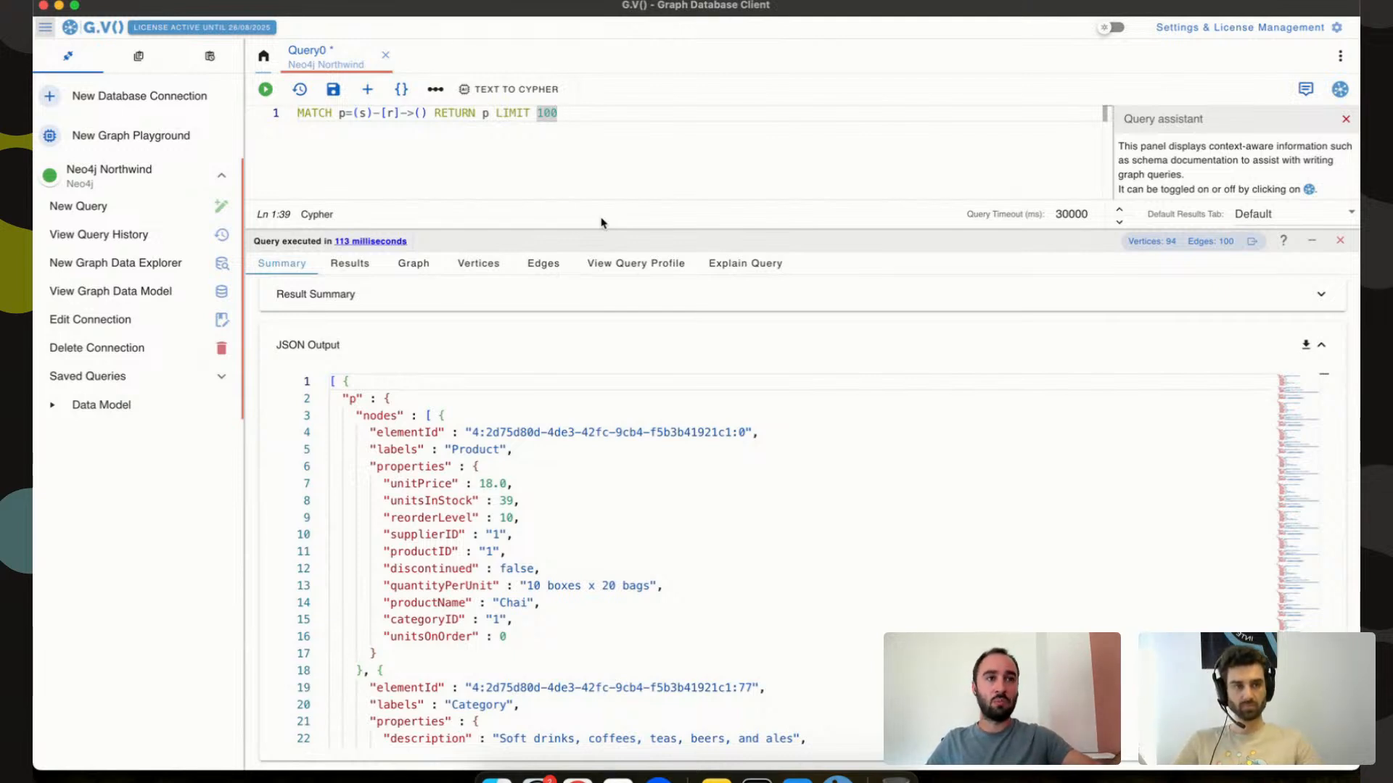
Compare the query profile with the explain plan, ending on the profile's rows, DB hits and memory.
left_click(615, 265)
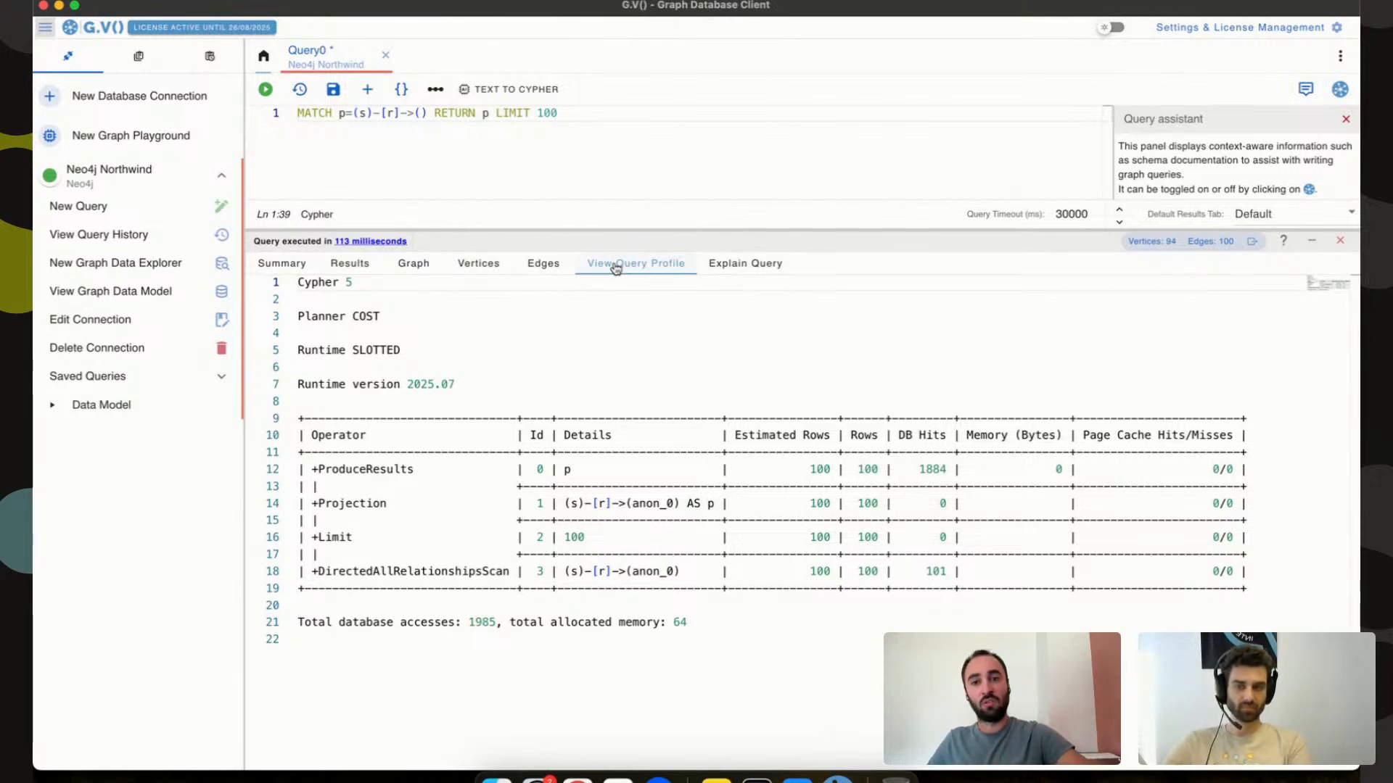
left_click(739, 265)
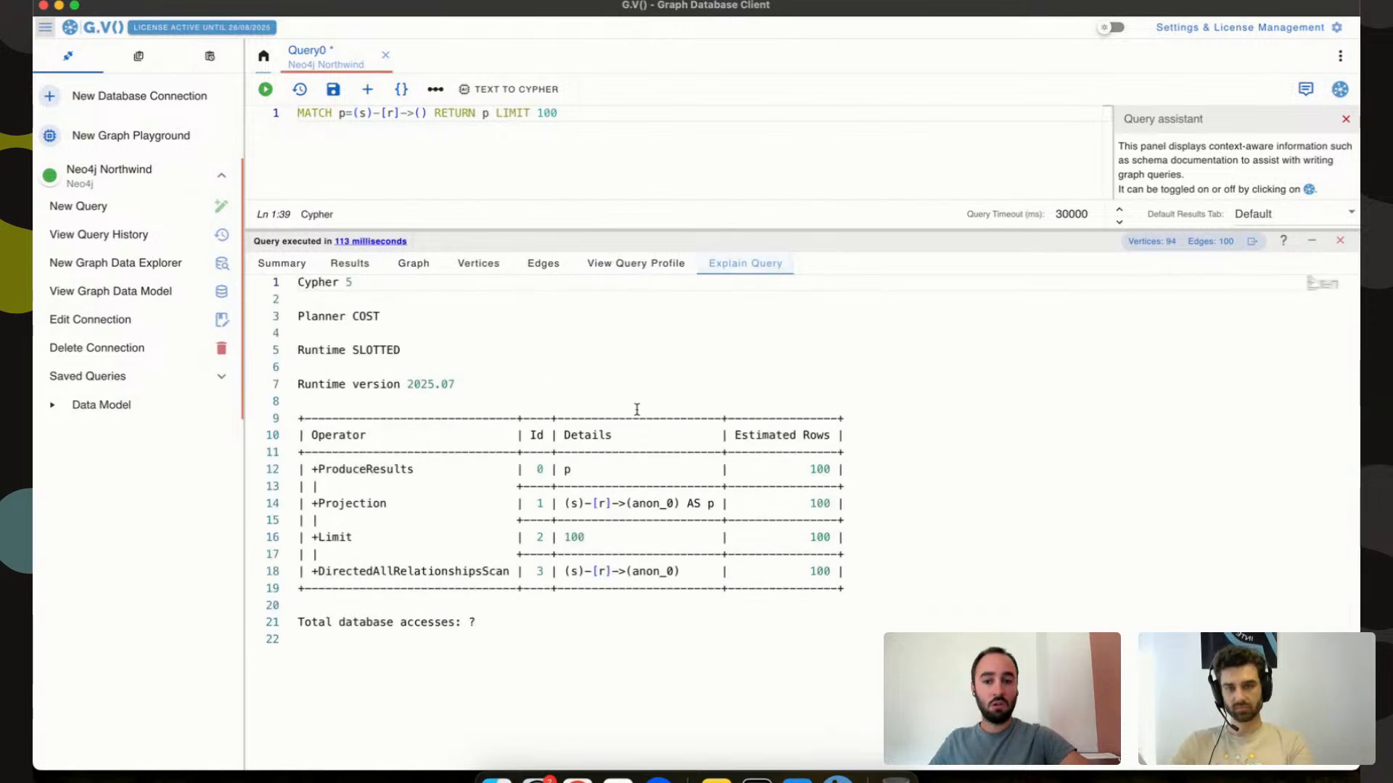
left_click(630, 267)
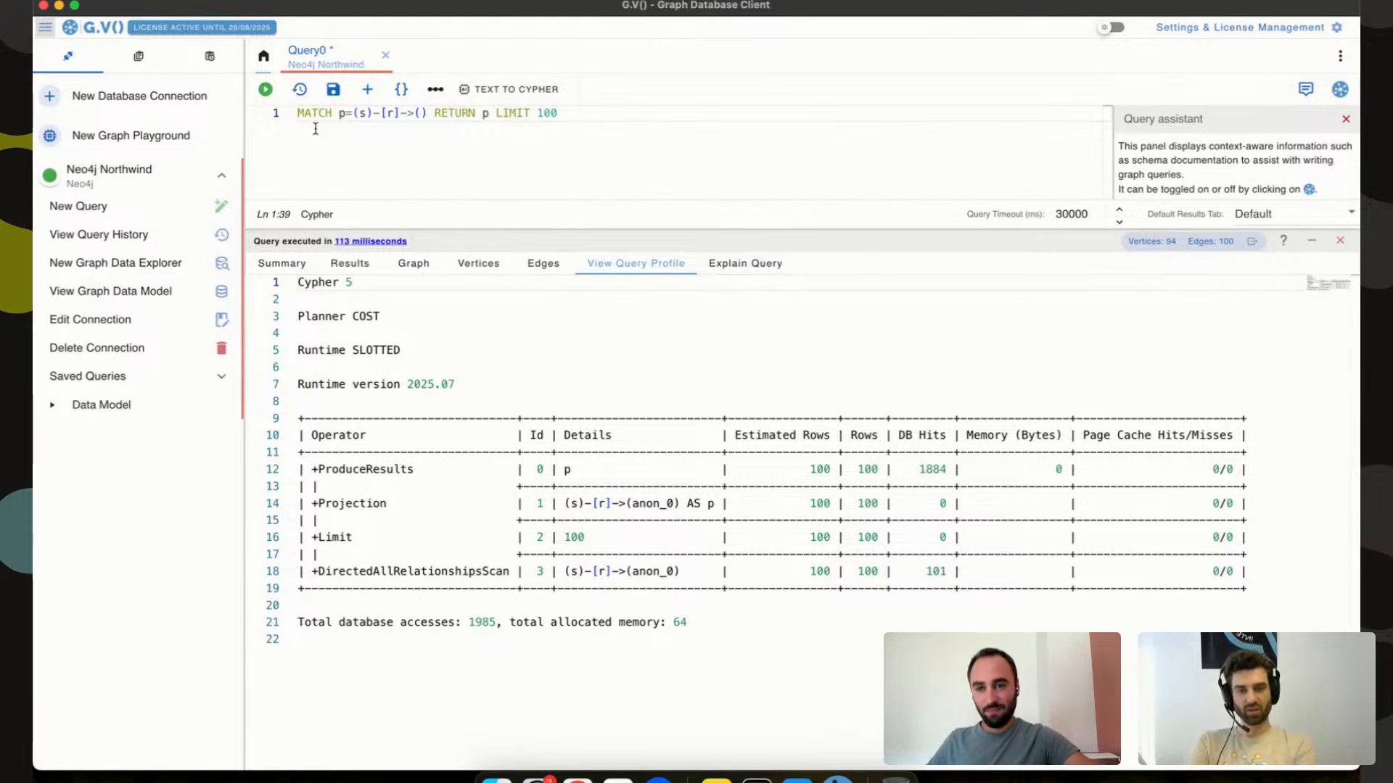
Prefix the query with EXPLAIN and run it, checking the summary and returned rows.
left_click(299, 114)
type("EXPLAIn")
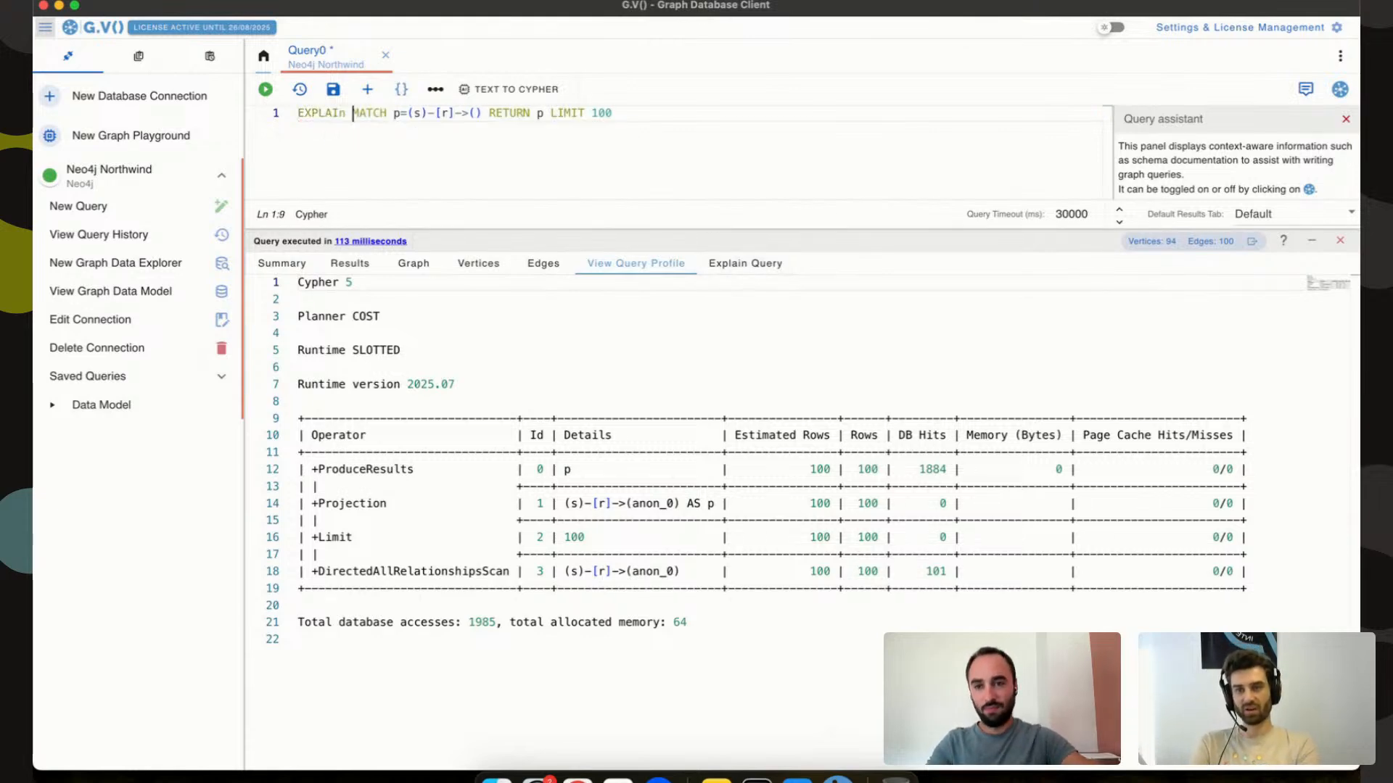
key("super+Return")
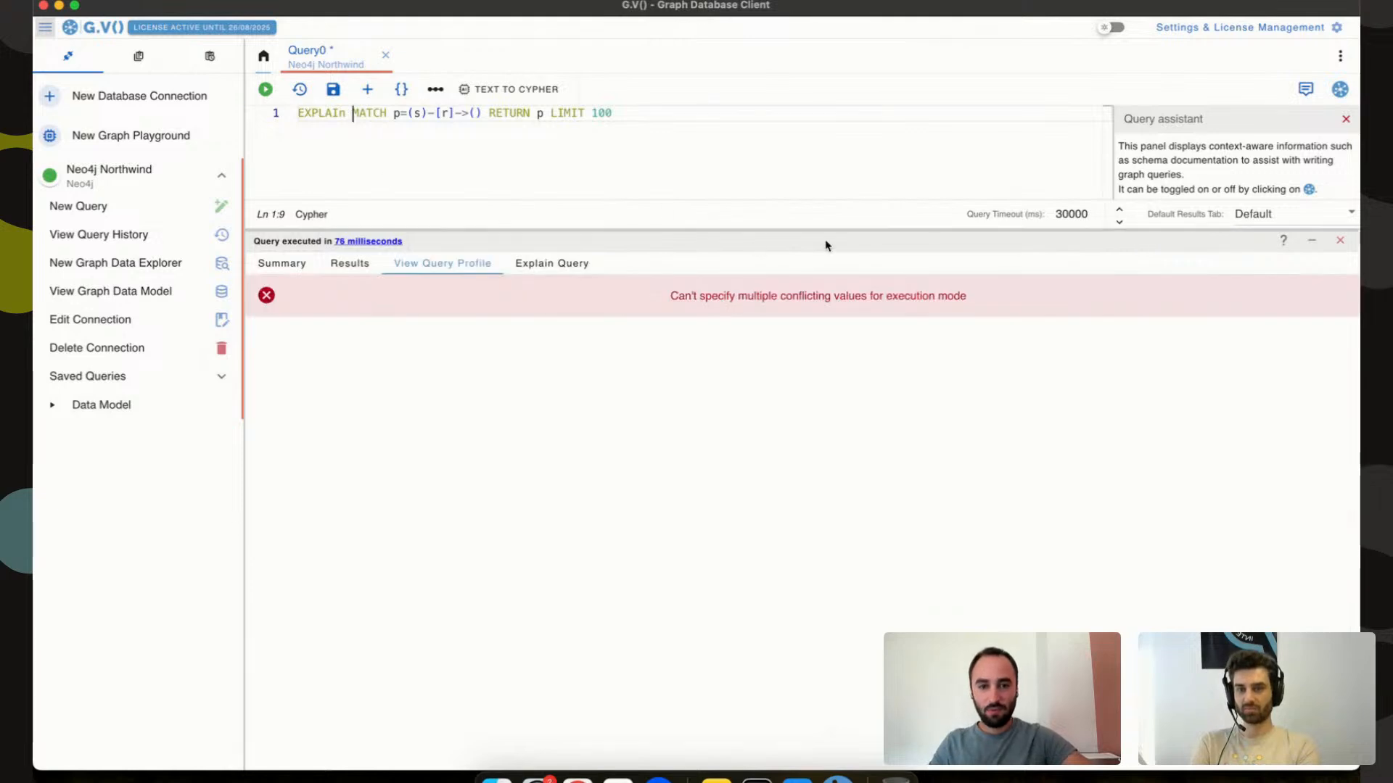
left_click(277, 264)
left_click(328, 266)
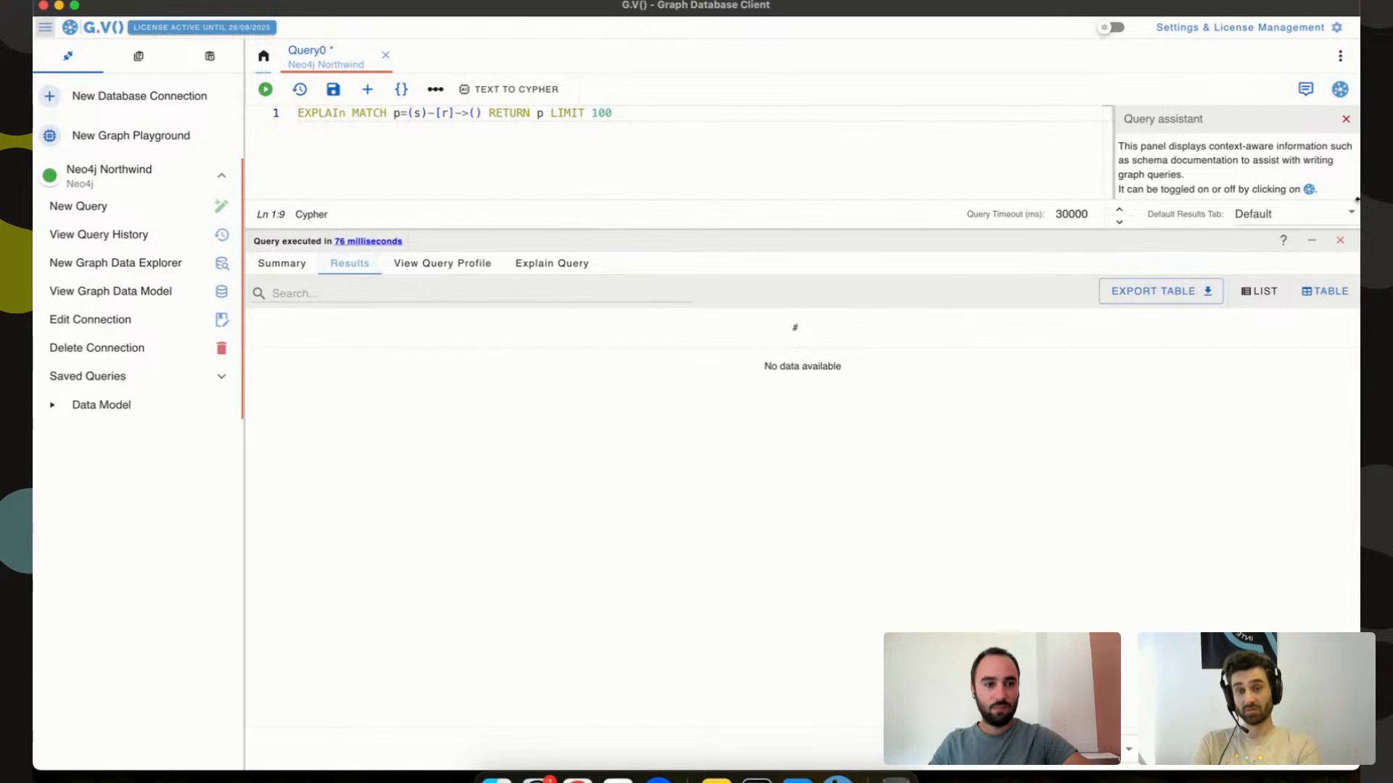
left_click(962, 169)
key("super+Return")
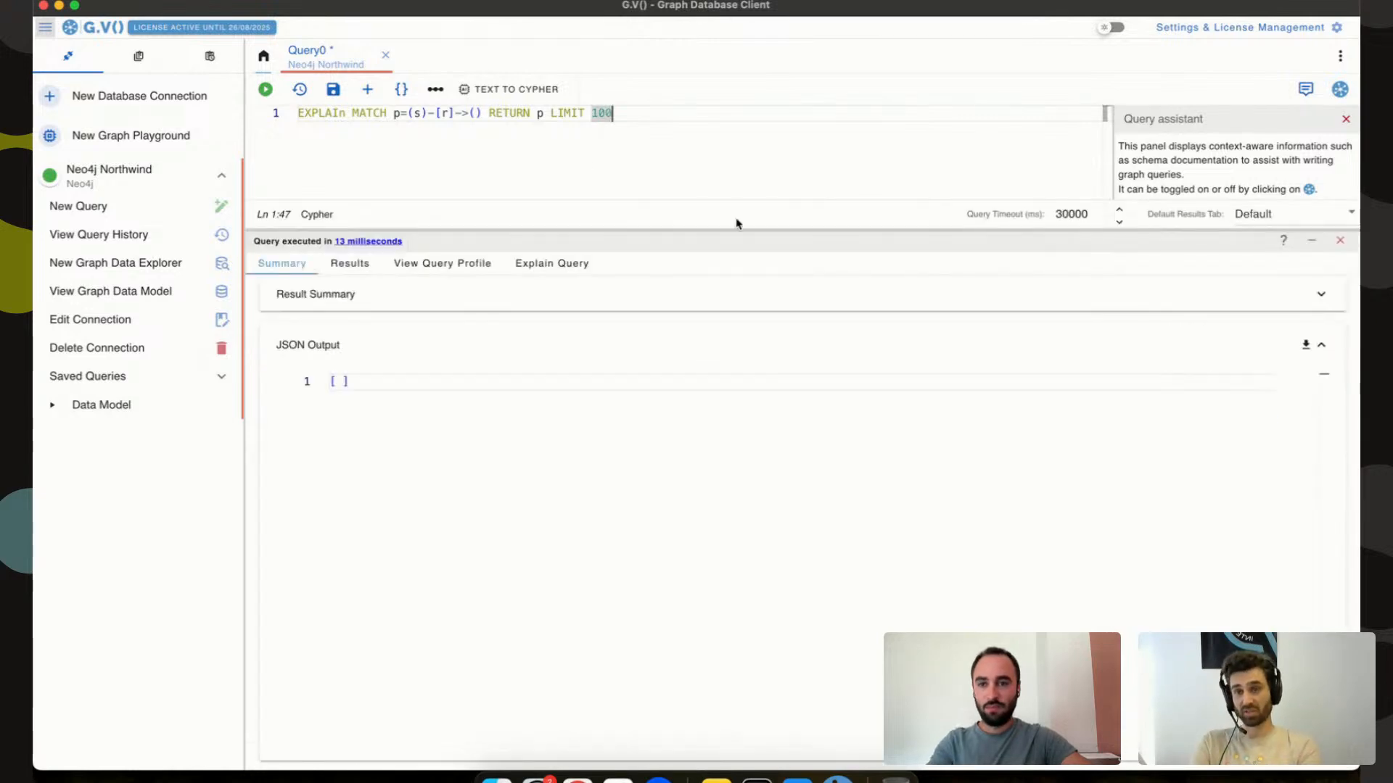
Replace EXPLAIN with PROFILE, run it, and inspect the database impact statistics and executed query.
double_click(305, 113)
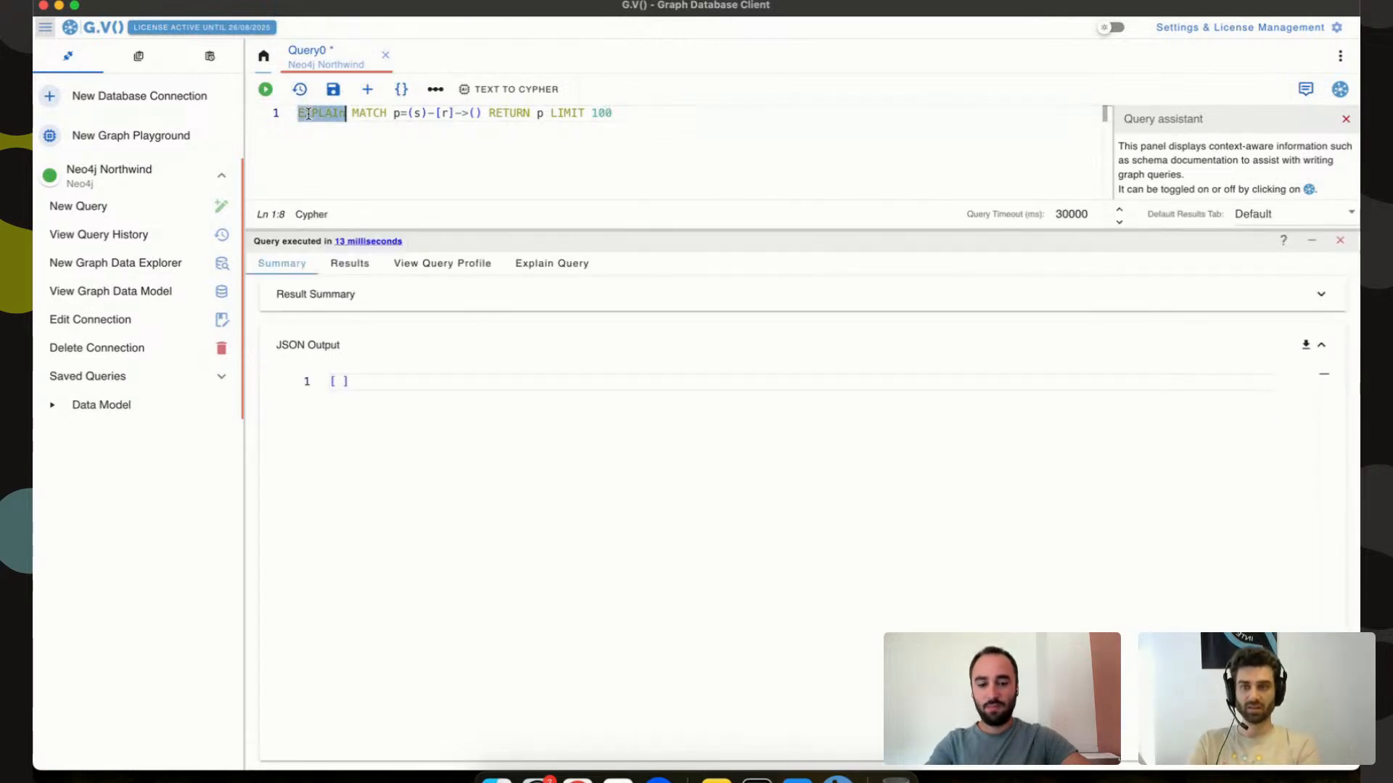
type("PRO")
key("Return")
key("super+Return")
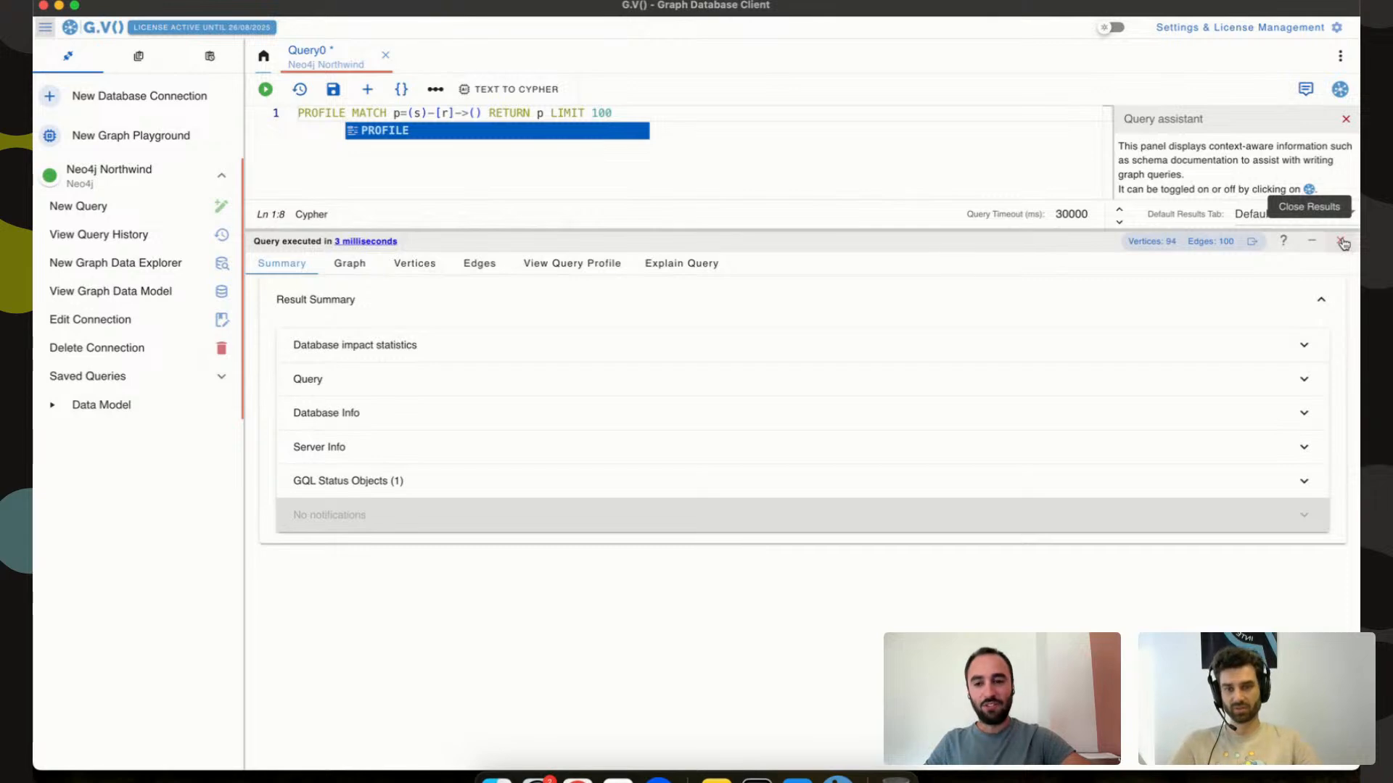
left_click(304, 114)
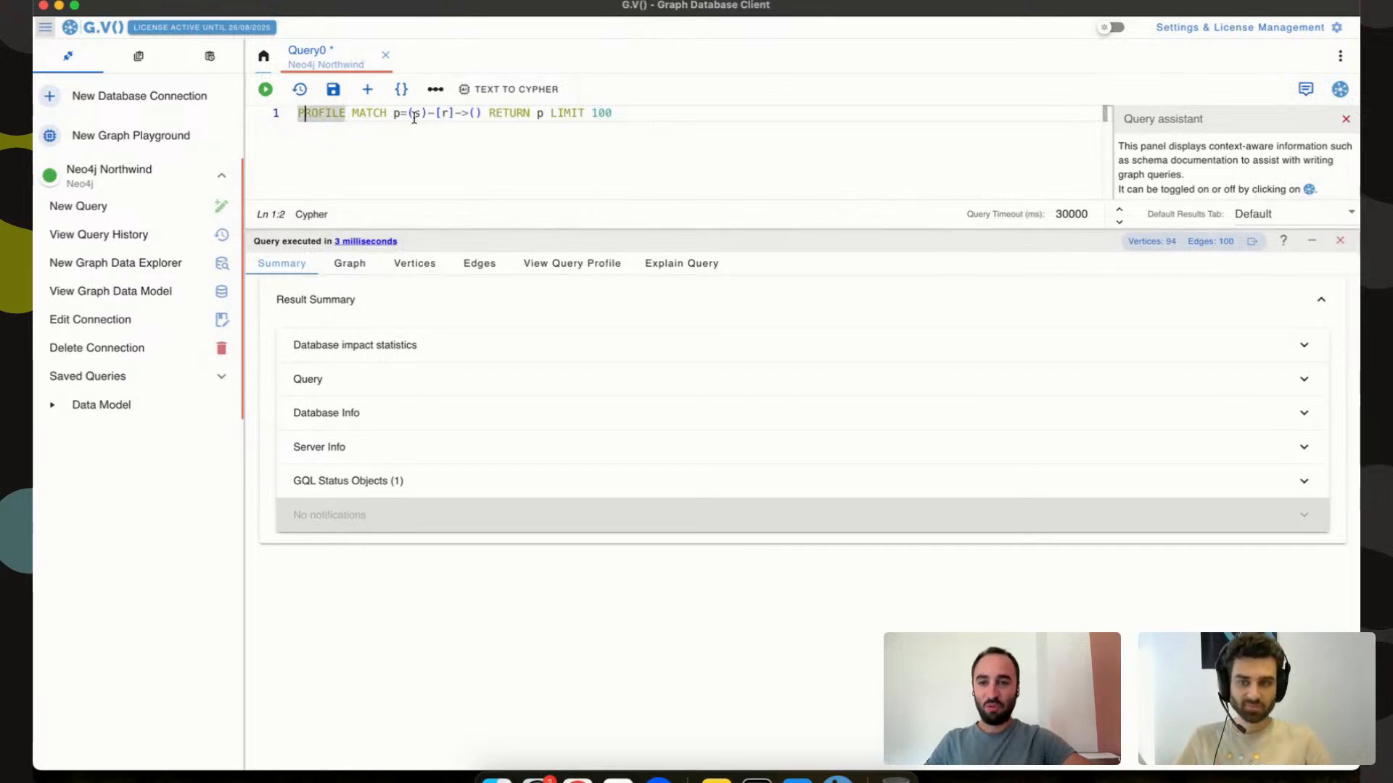
left_click(404, 345)
left_click(411, 347)
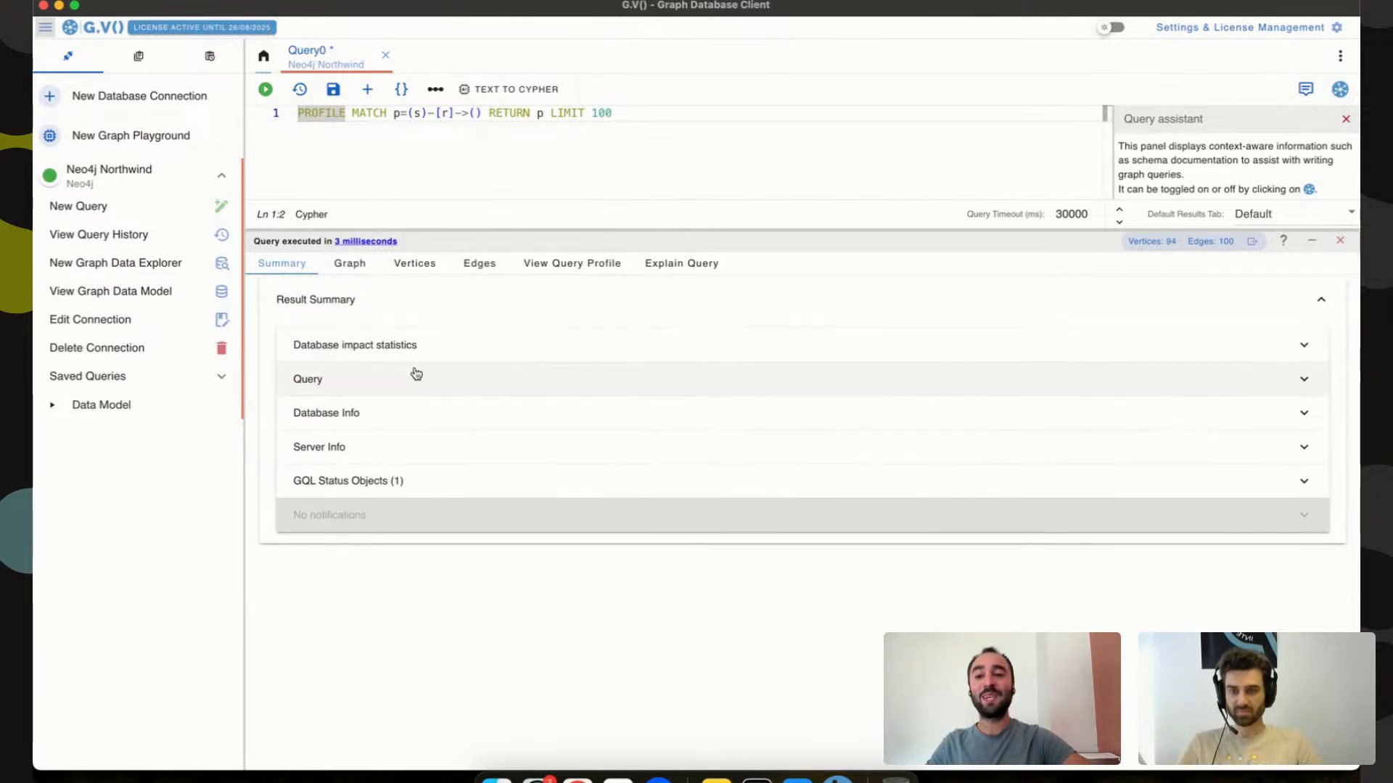
left_click(413, 376)
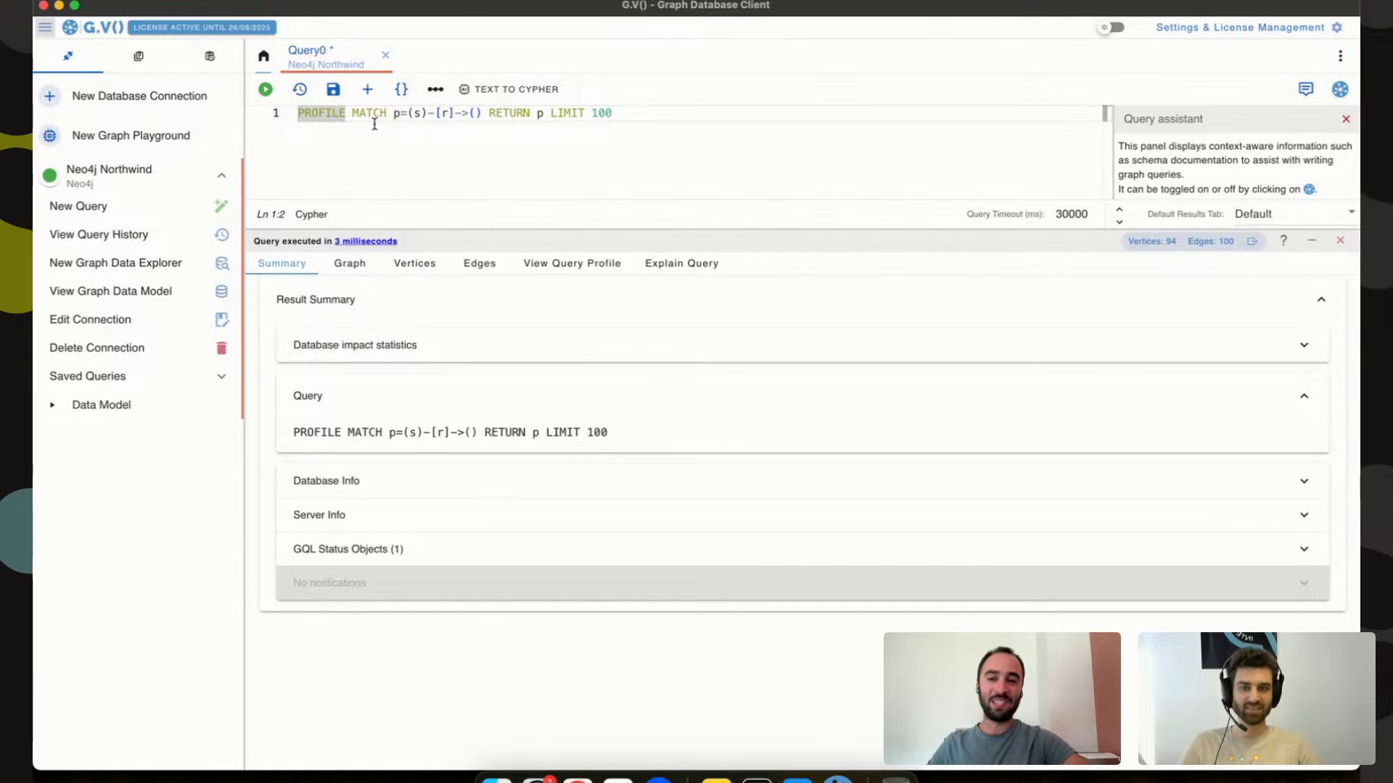
Delete PROFILE, rerun the plain MATCH query, and start a new Query1 tab.
left_click(553, 162)
double_click(319, 112)
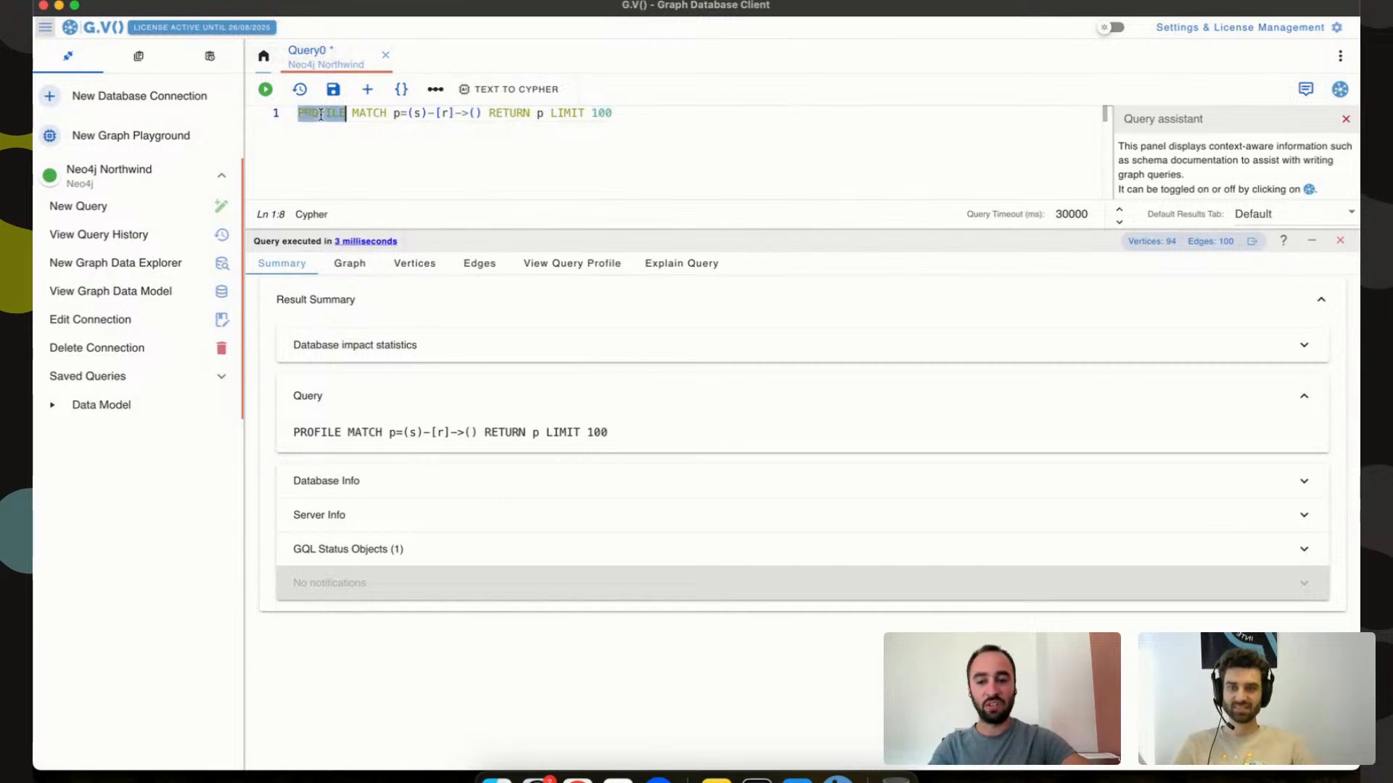
key("BackSpace")
key("Delete")
key("super+Return")
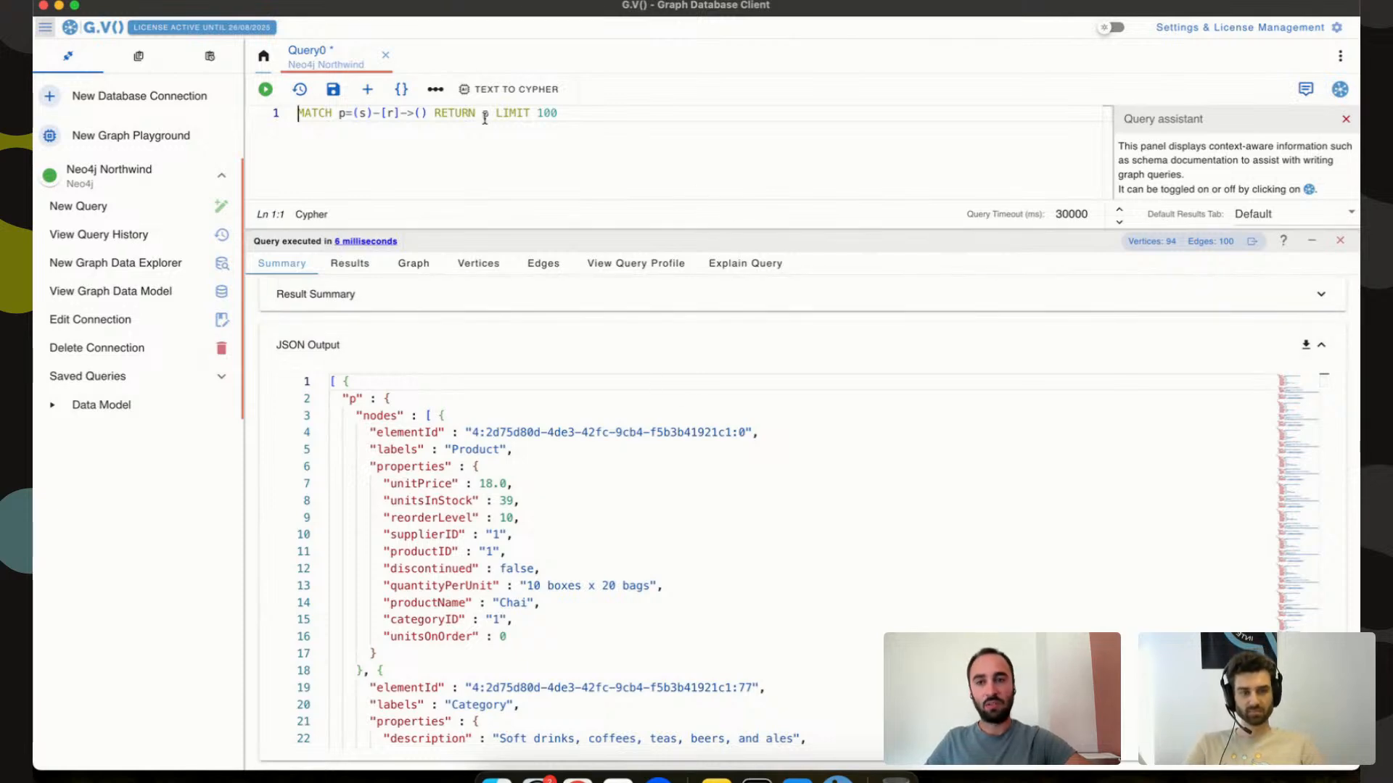
left_click(80, 206)
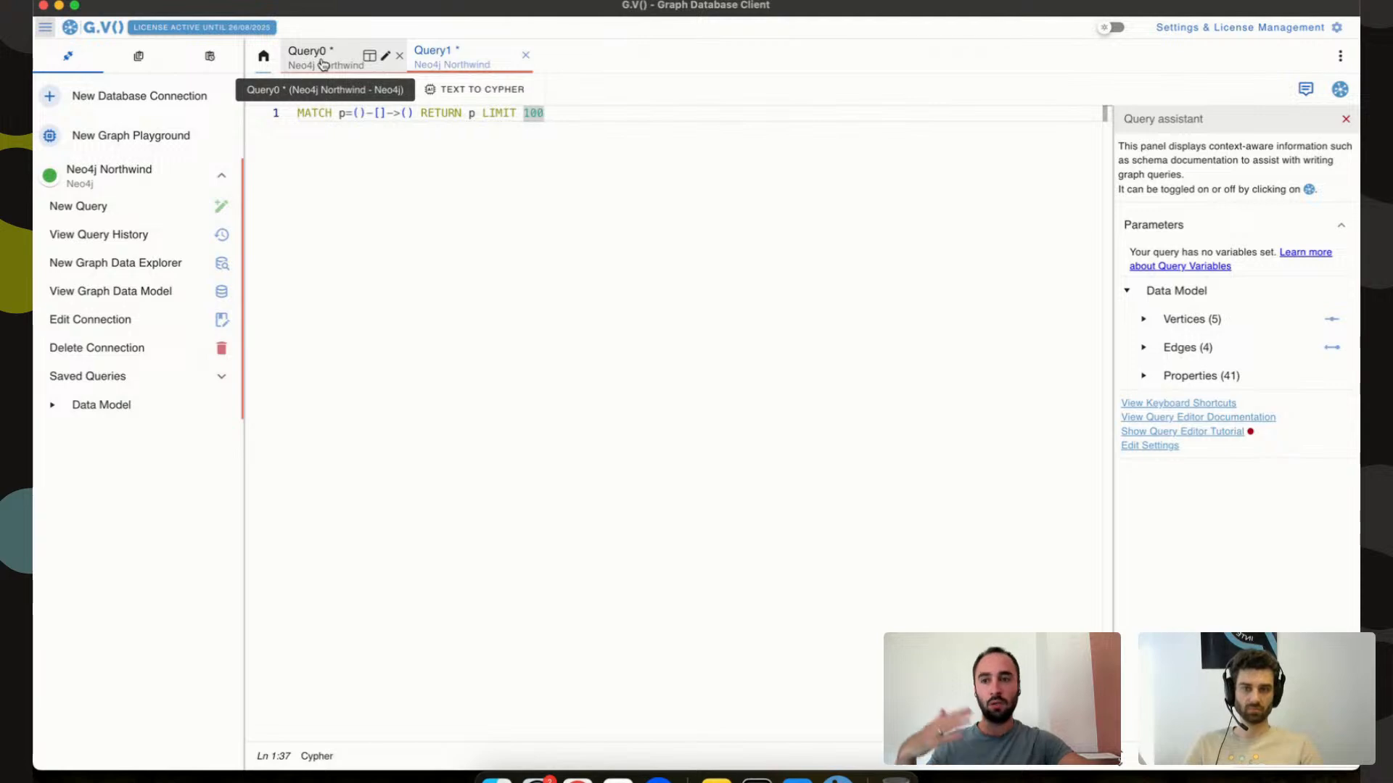
Start a new database connection with Neo4j AuraDB as the database type.
left_click(181, 97)
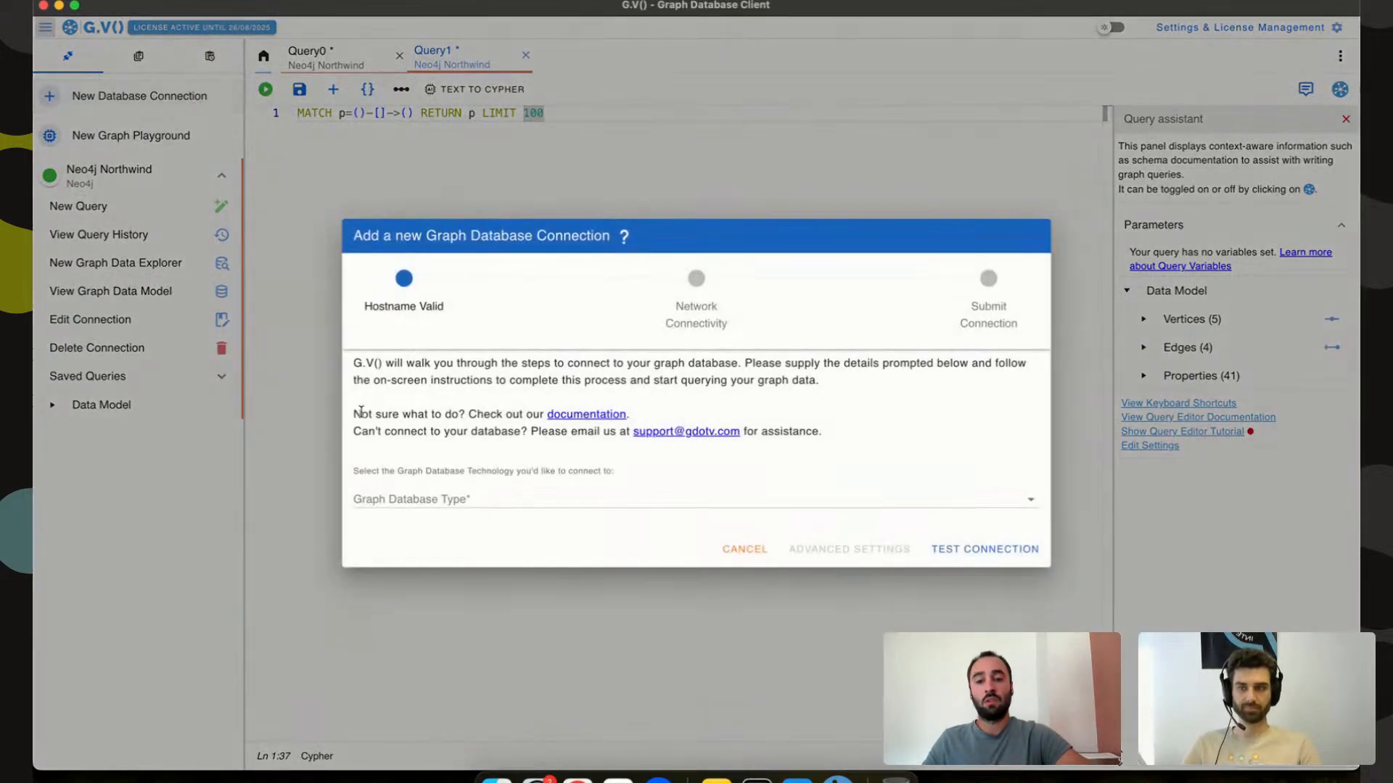
left_click(420, 505)
type("aura")
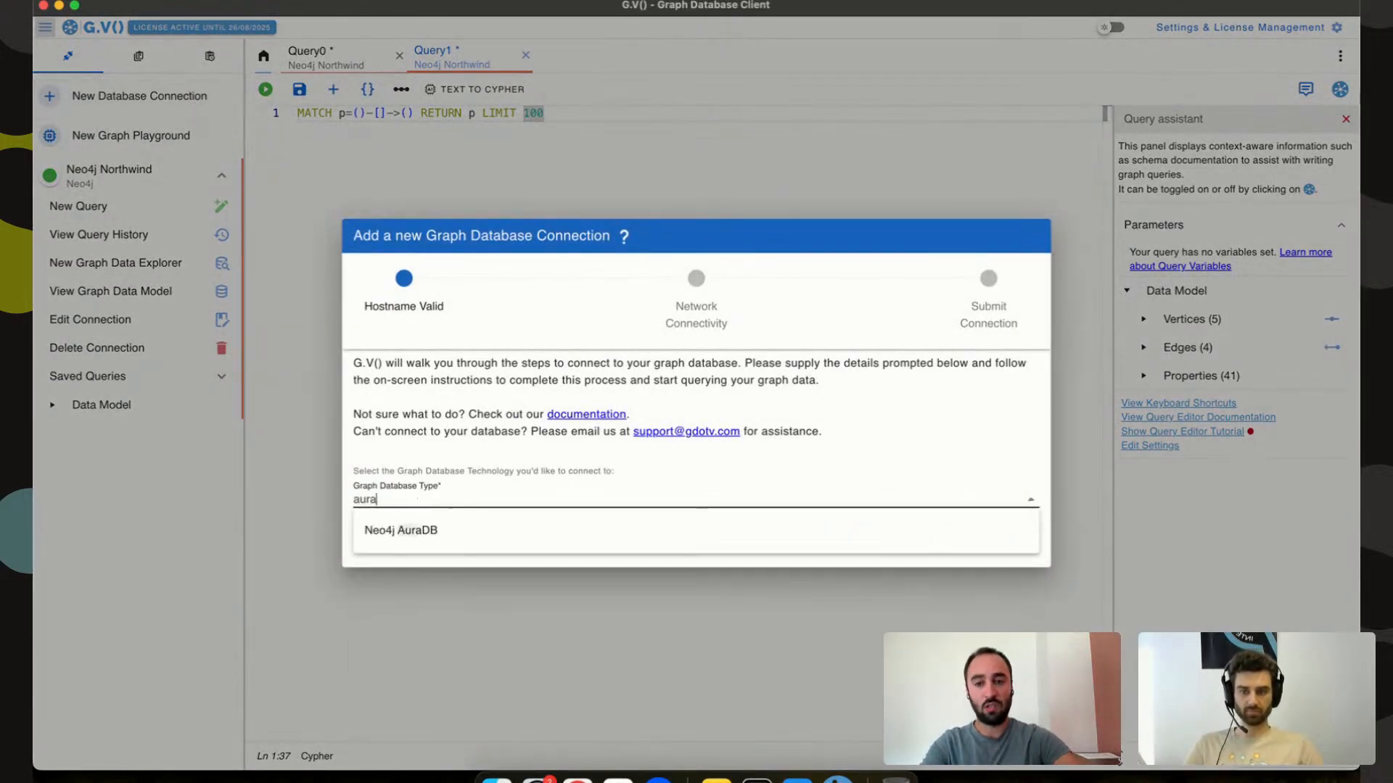
left_click(435, 535)
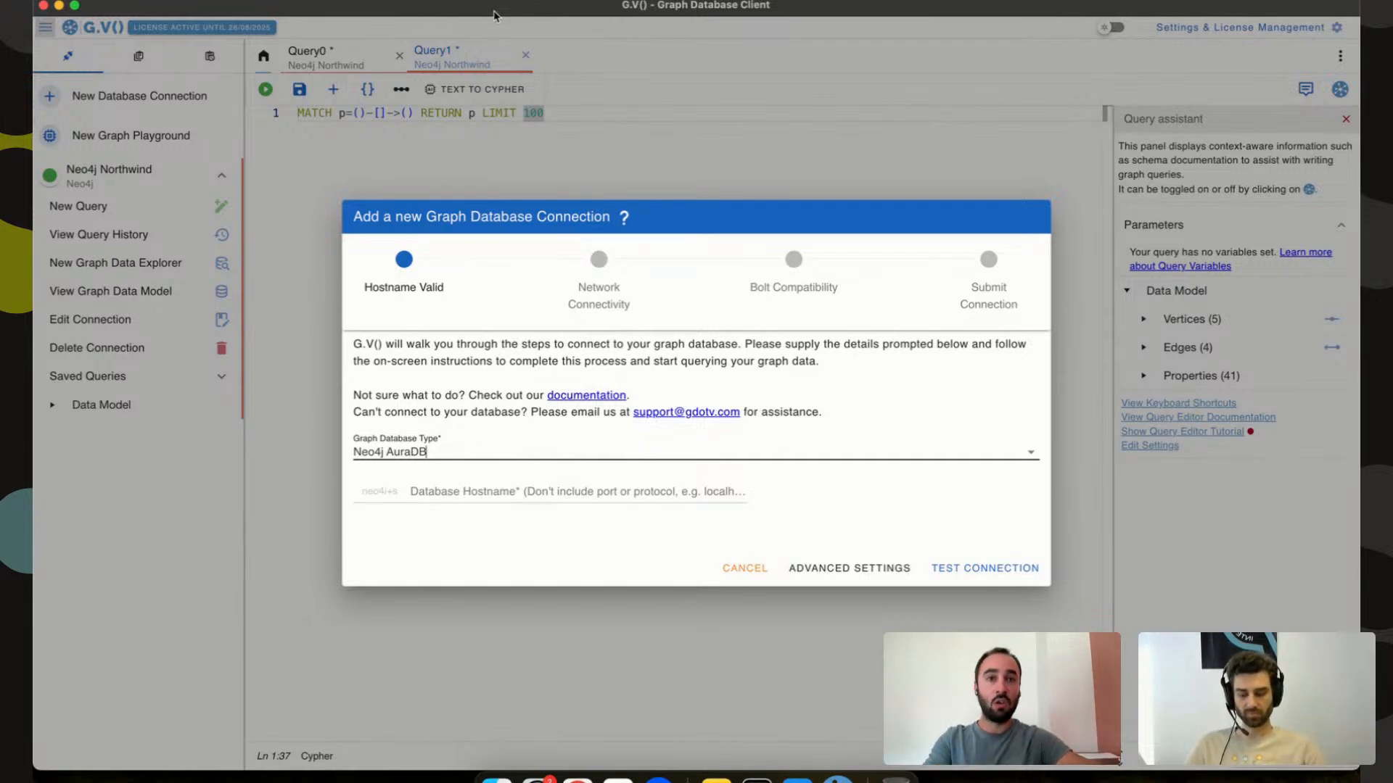
Paste the AuraDB hostname into the connection form and run a first connection test.
key("super+Tab")
key("super+Tab")
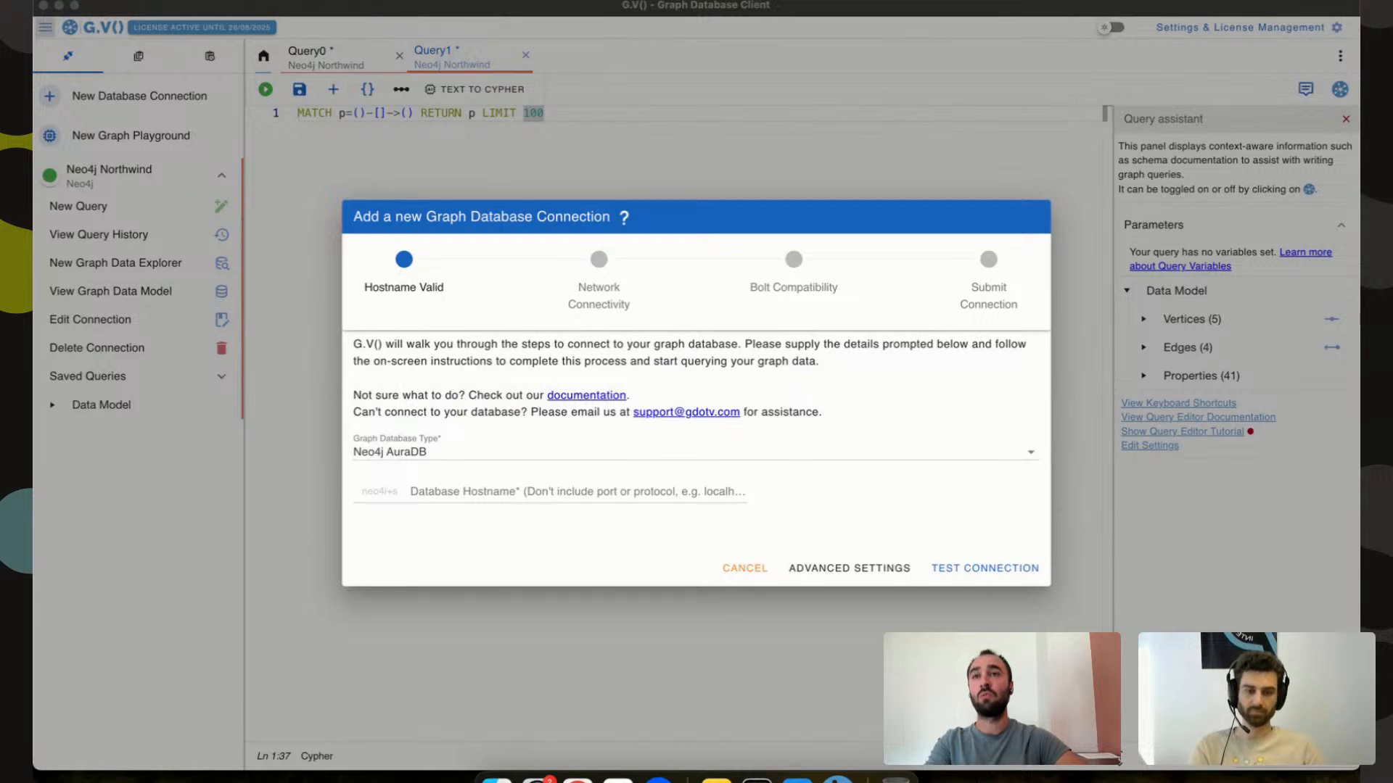
left_click(610, 481)
left_click(602, 492)
type("41cbcb40.databases.neo4j.io")
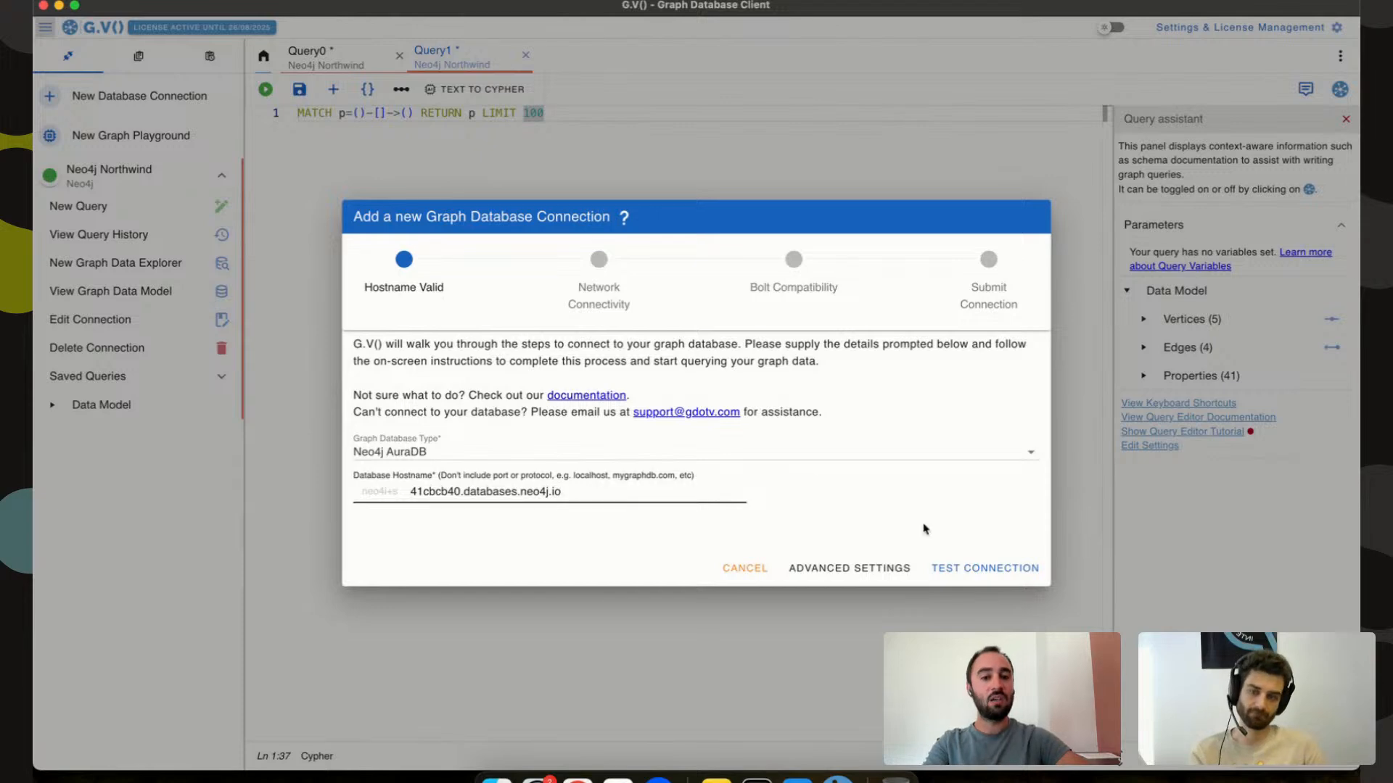
left_click(972, 570)
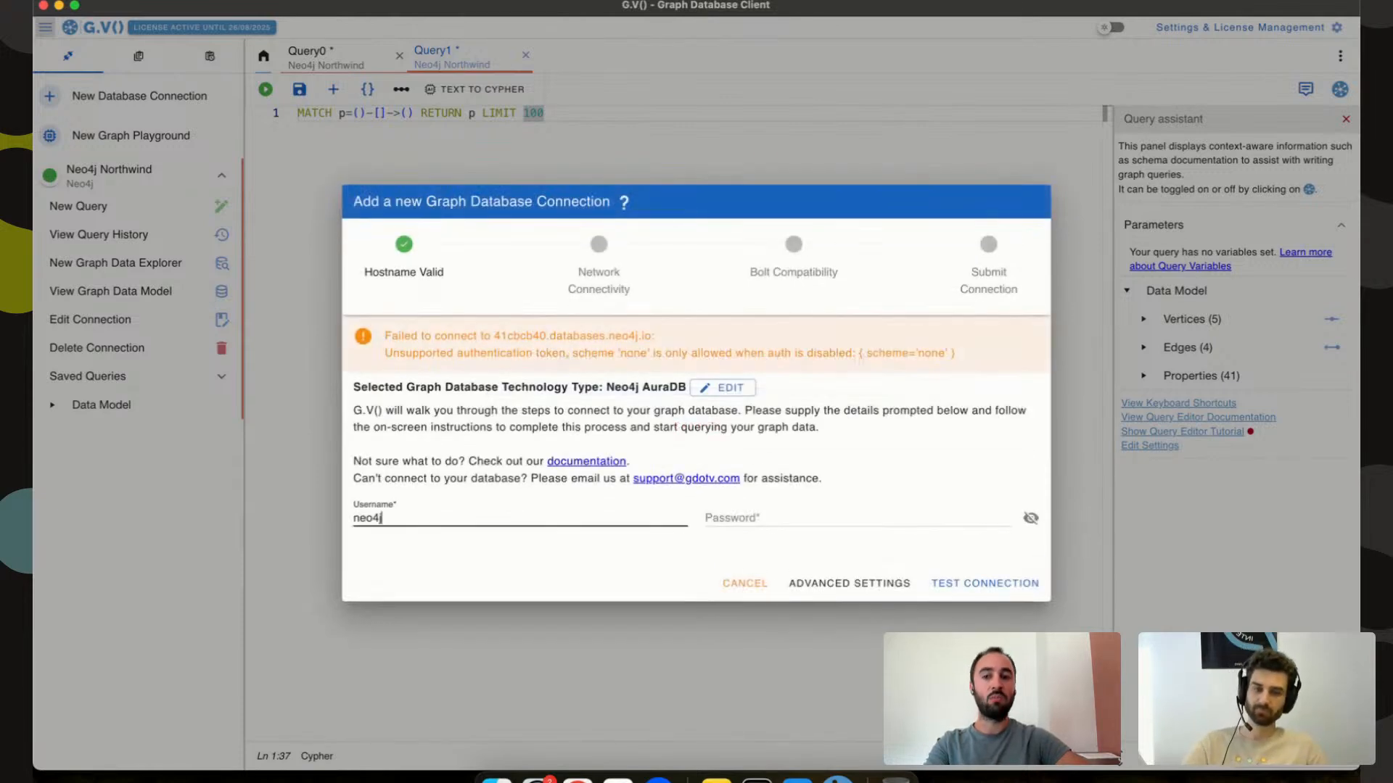
Paste the database password and retest until all four connection checks pass.
key("super+Tab")
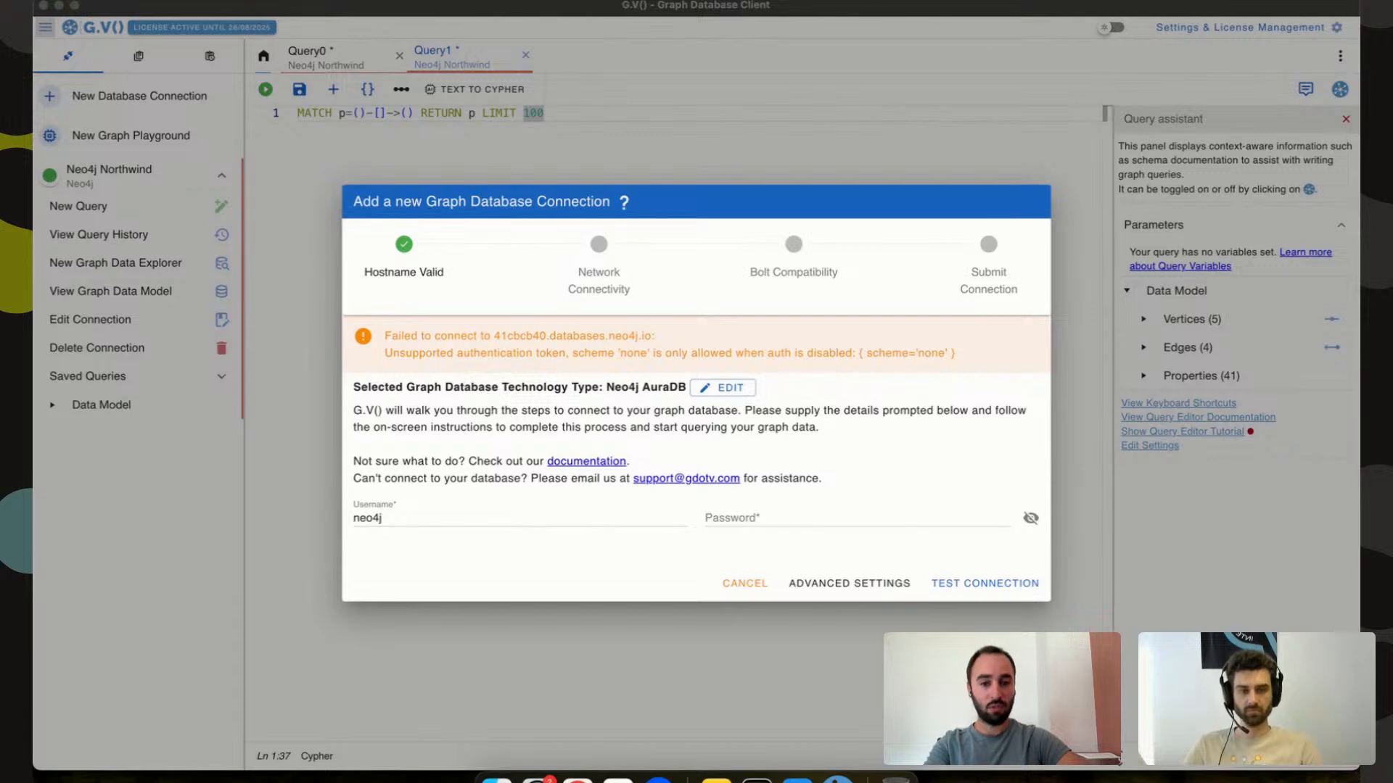
key("super+Tab")
left_click(779, 516)
key("super+v")
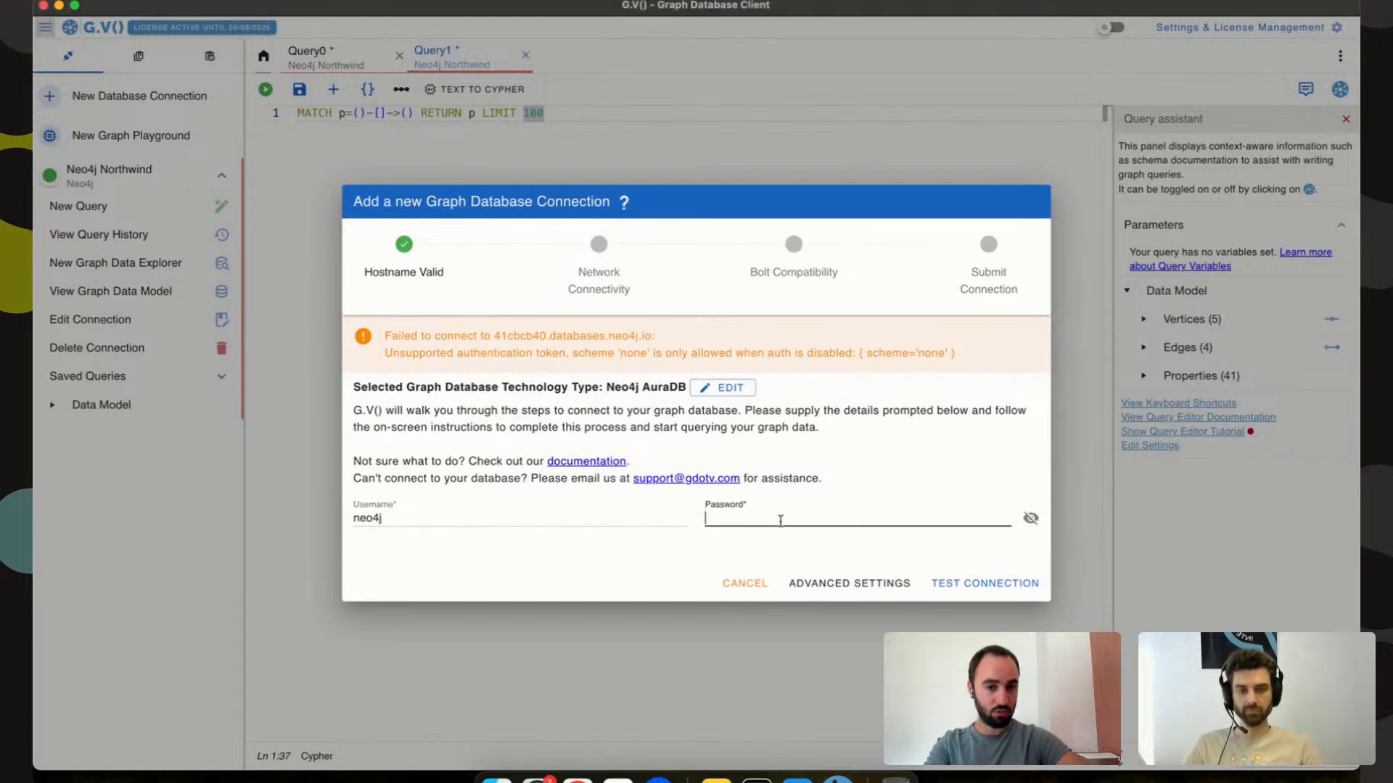
left_click(964, 600)
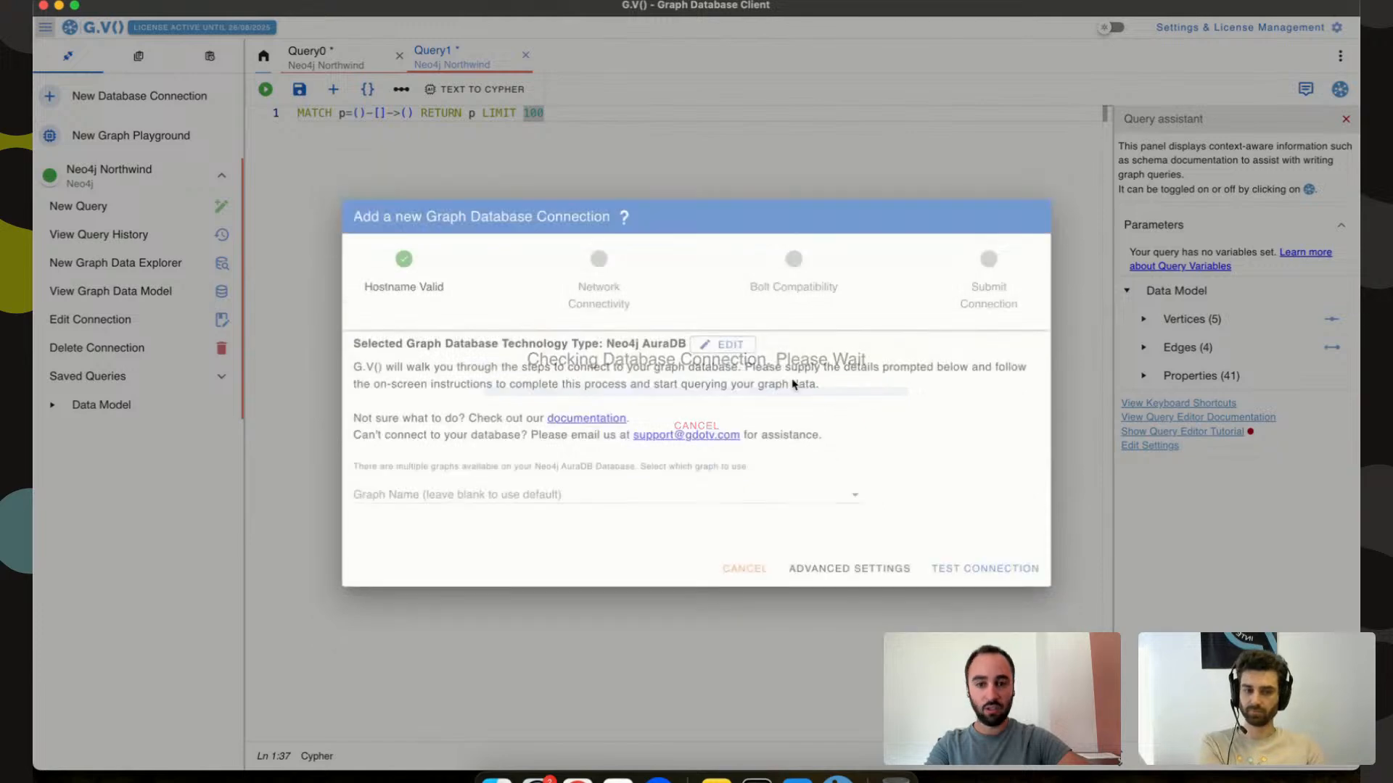
left_click(1006, 571)
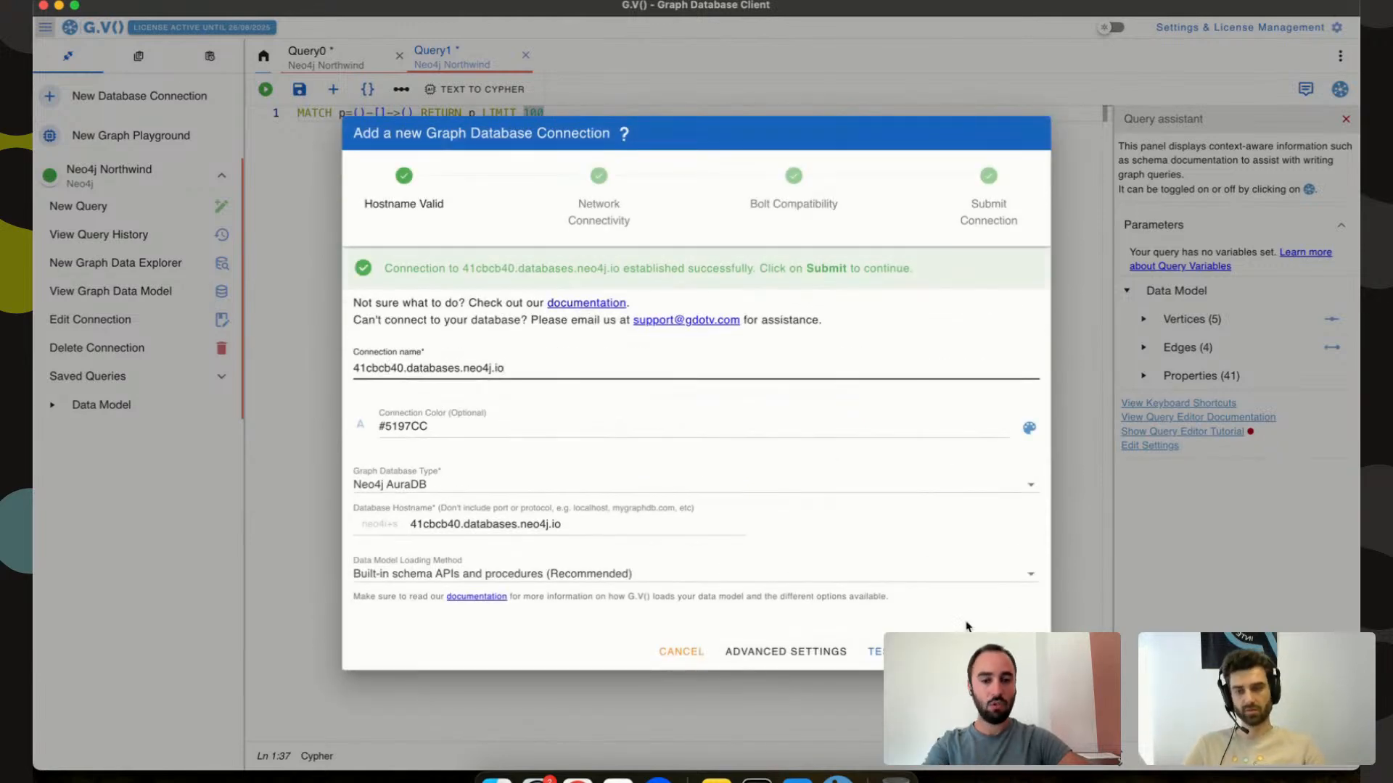
Save the AuraDB connection and run the LIMIT 100 path query, showing 79 vertices and 100 edges.
left_click(1014, 651)
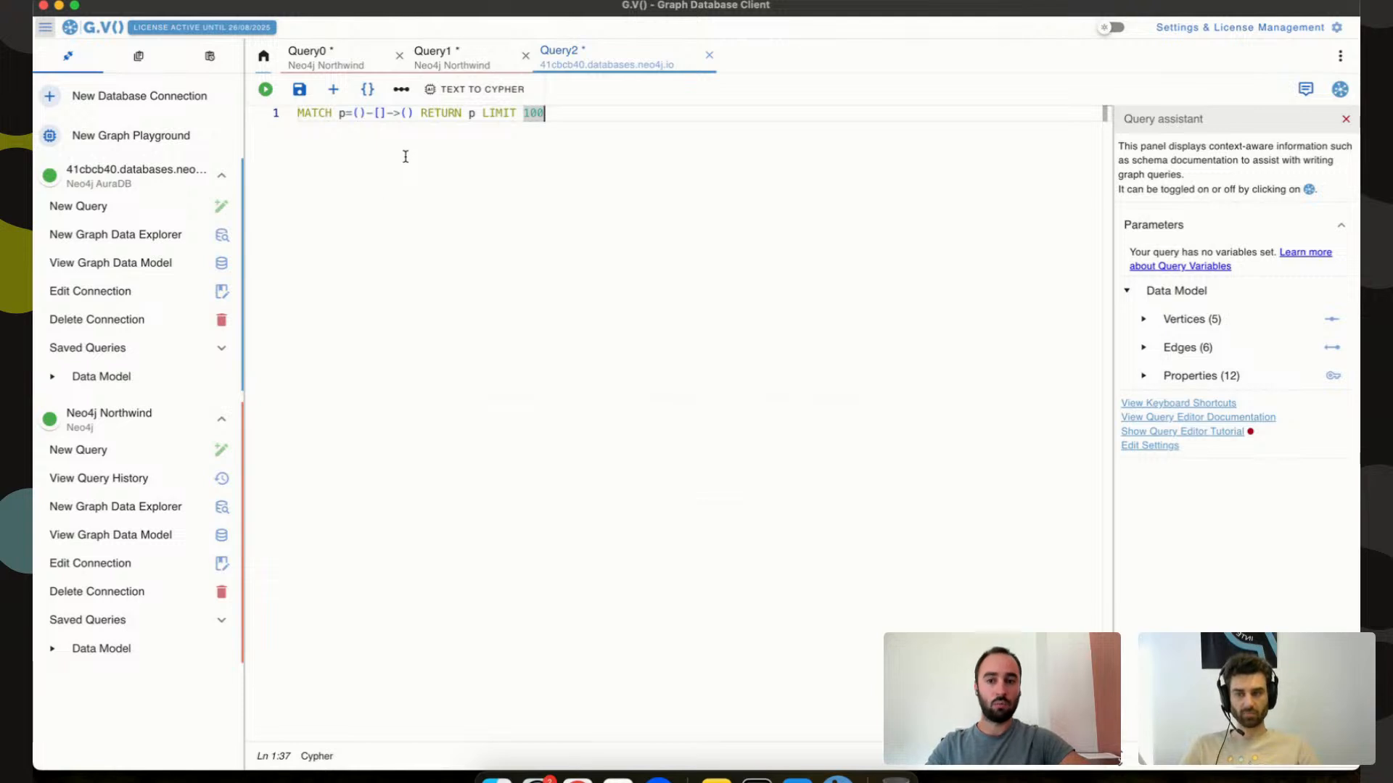
key("super+Return")
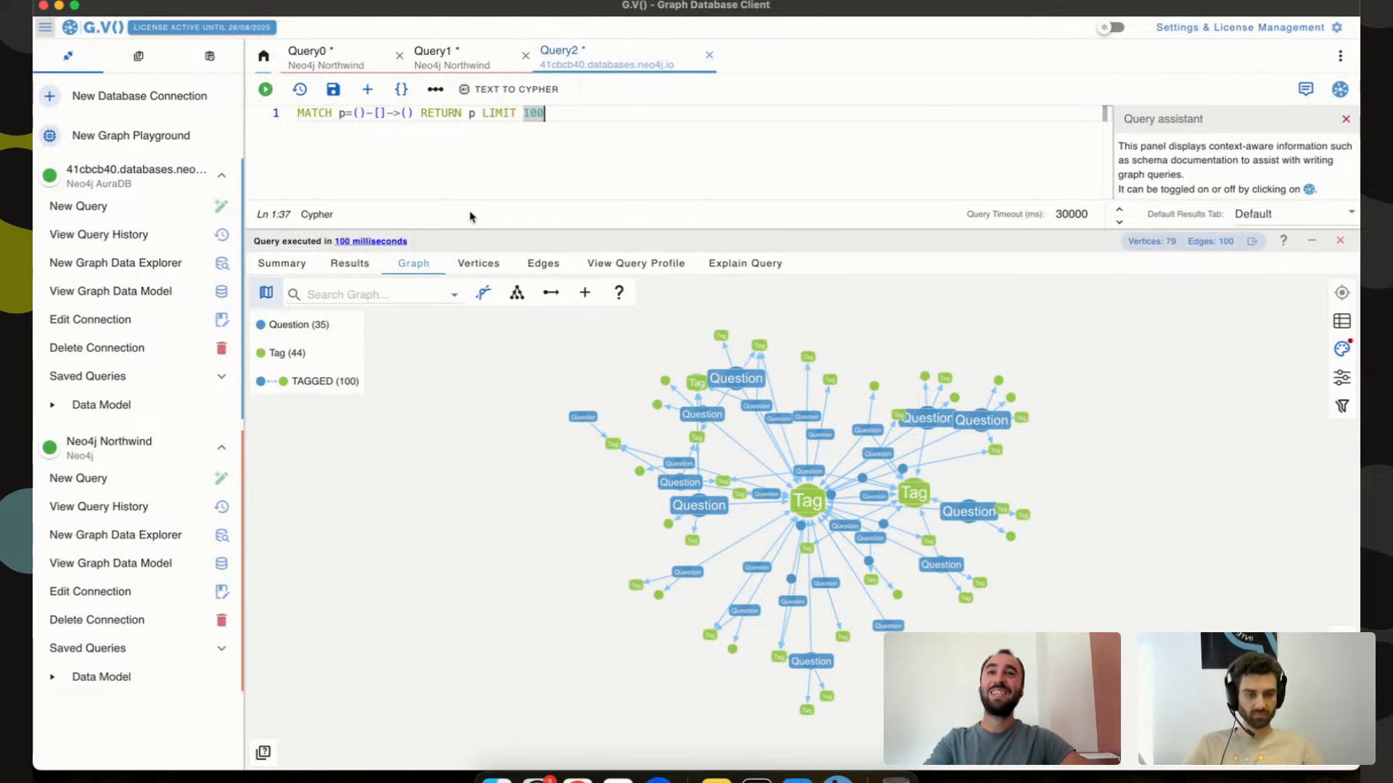
key("super+Tab")
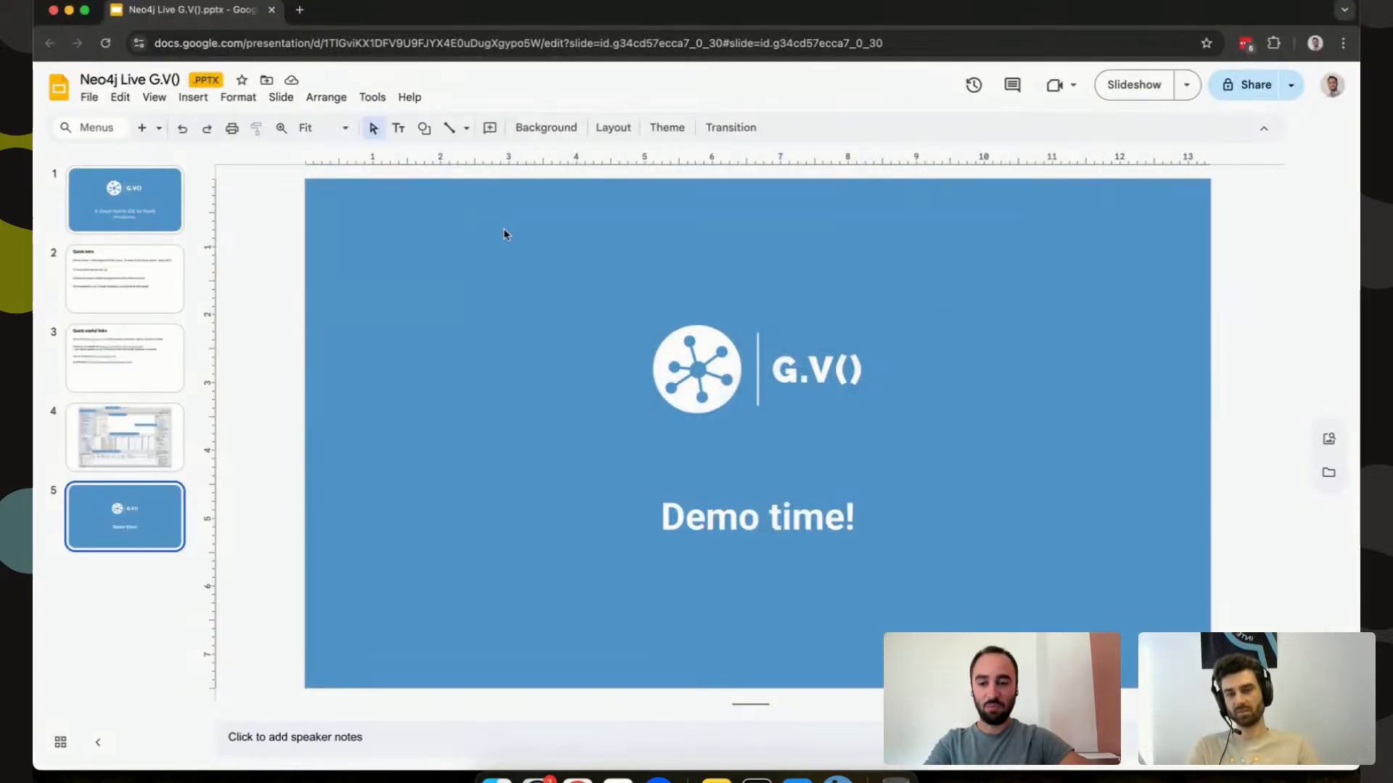
key("super+Tab")
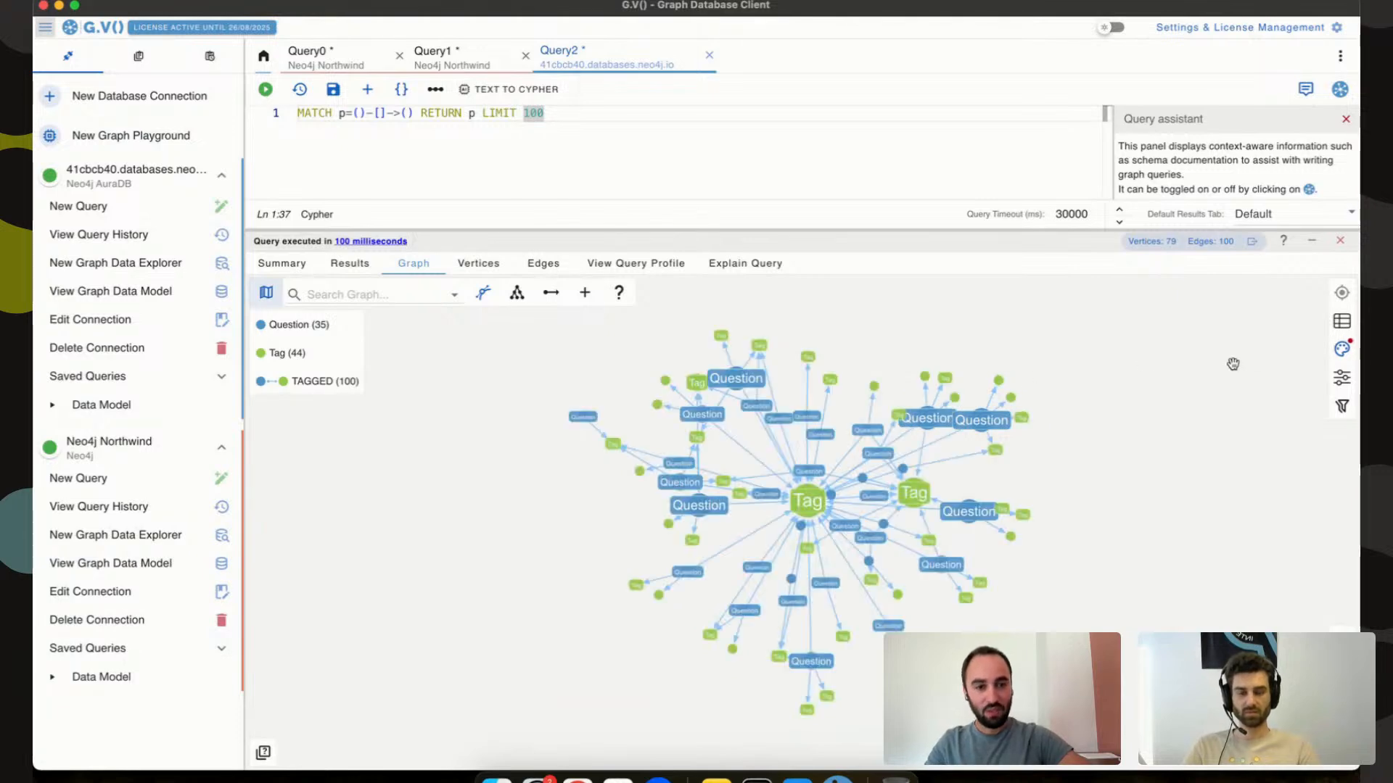
Caption Question vertices by title and Tag vertices by name, then save the stylesheet.
left_click(1346, 350)
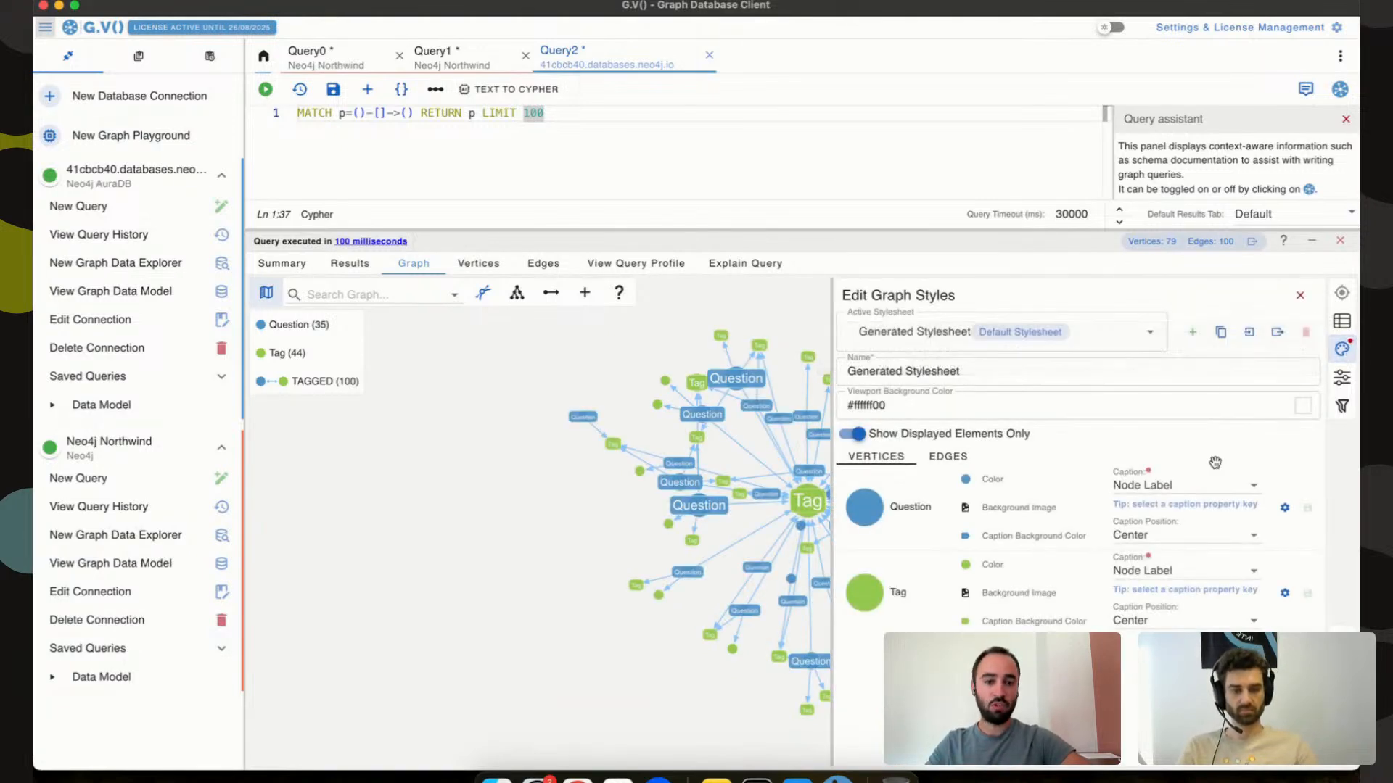
left_click(1182, 486)
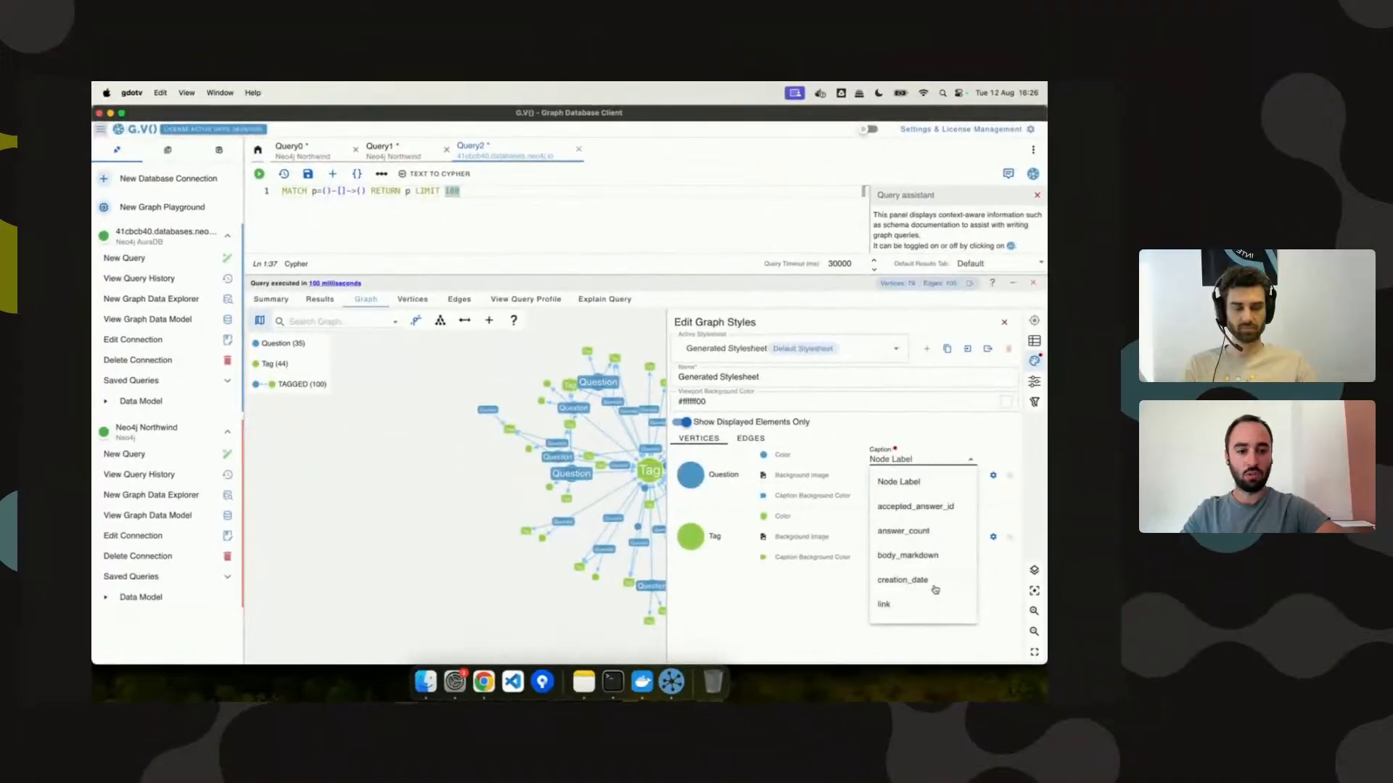
scroll(935, 590, "down", 3)
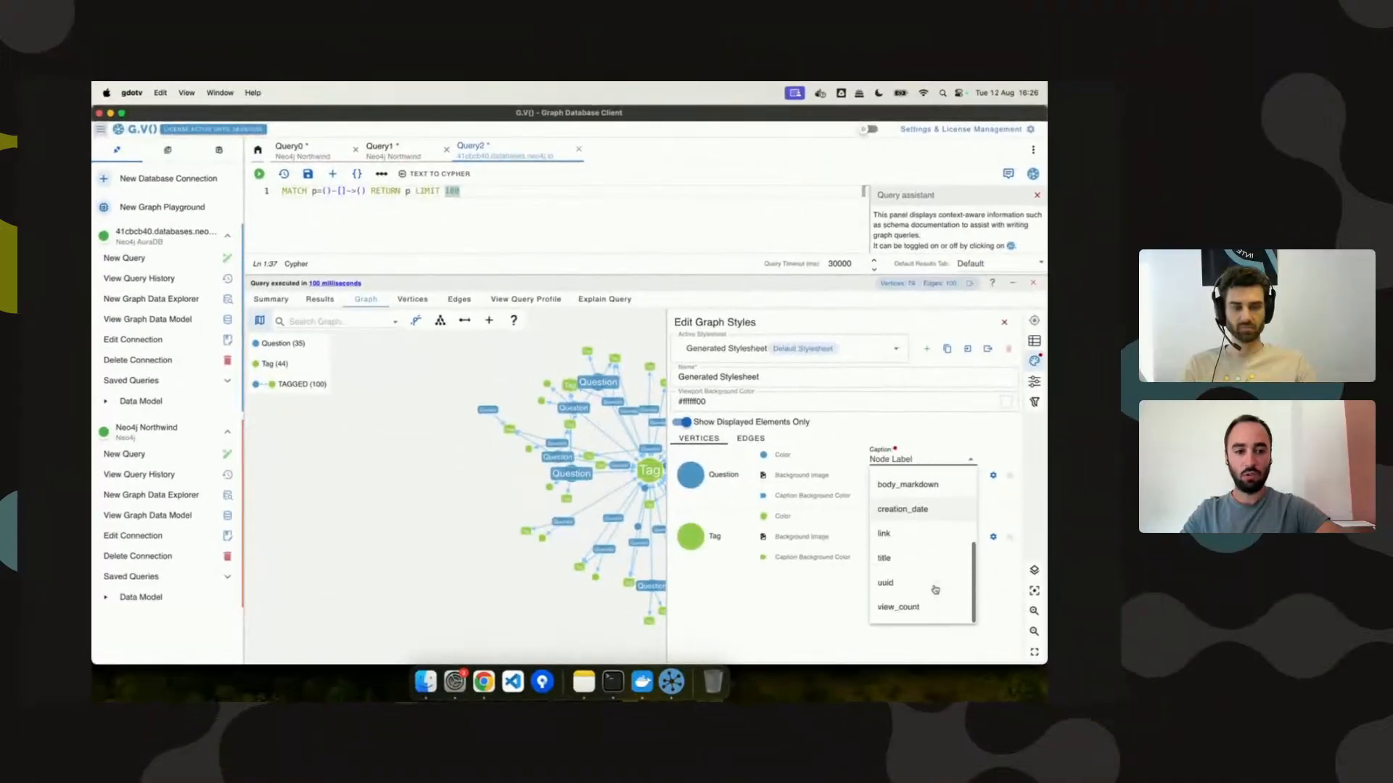
left_click(926, 559)
left_click(926, 551)
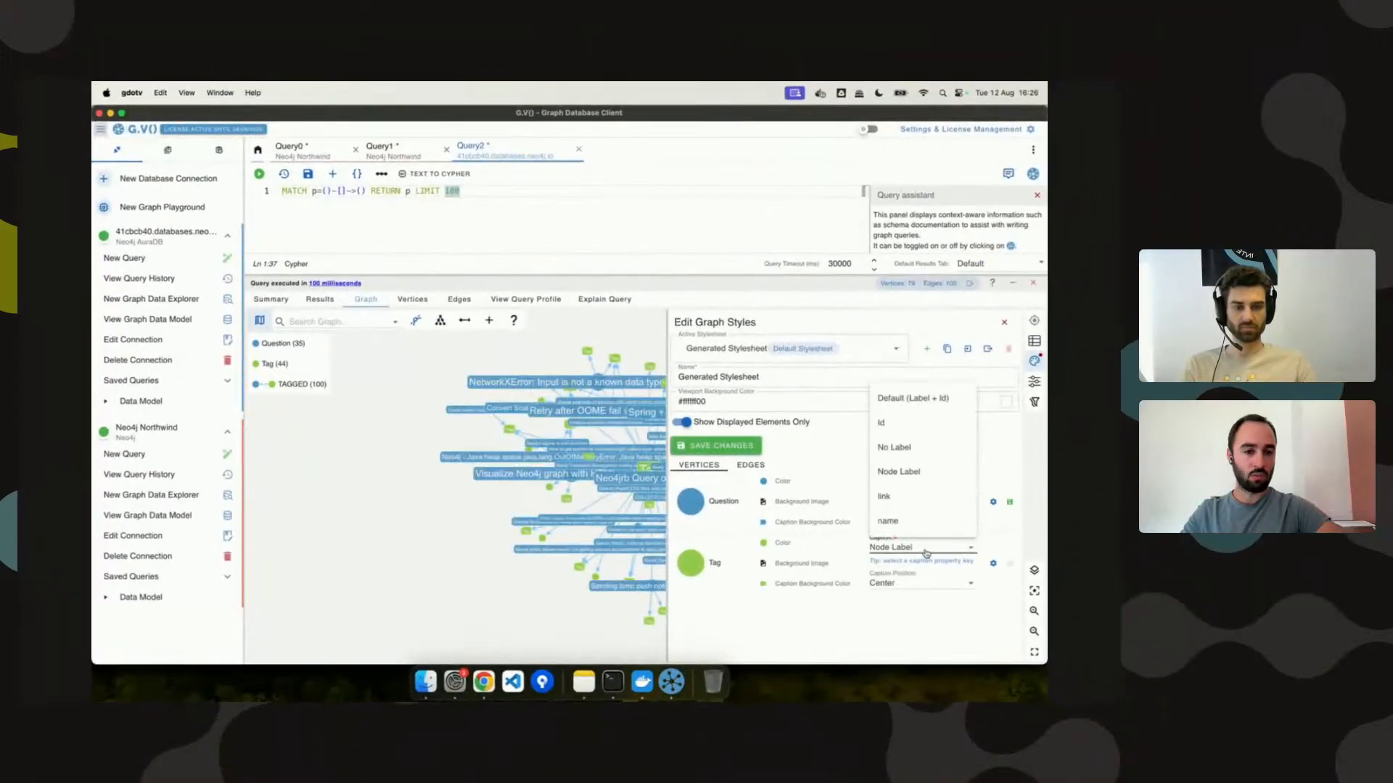
left_click(923, 521)
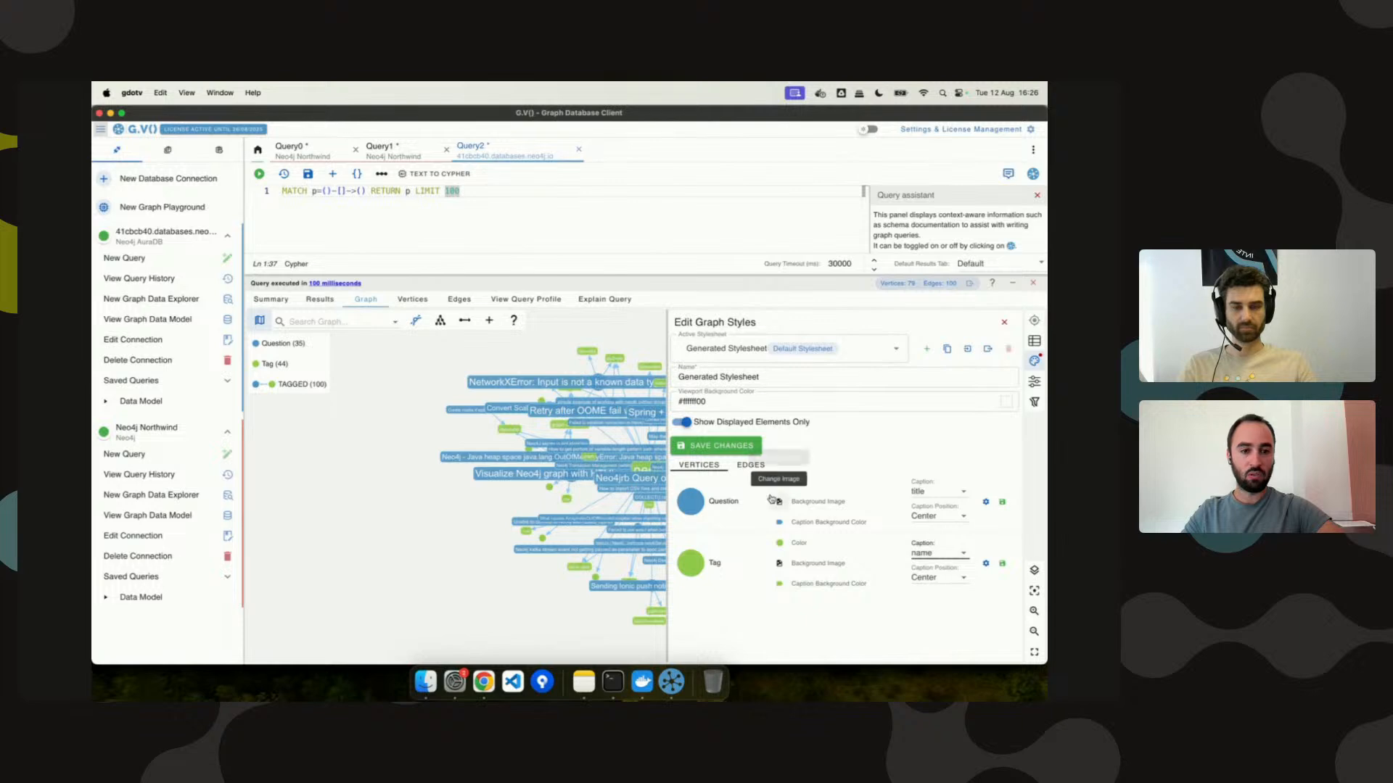
left_click(718, 445)
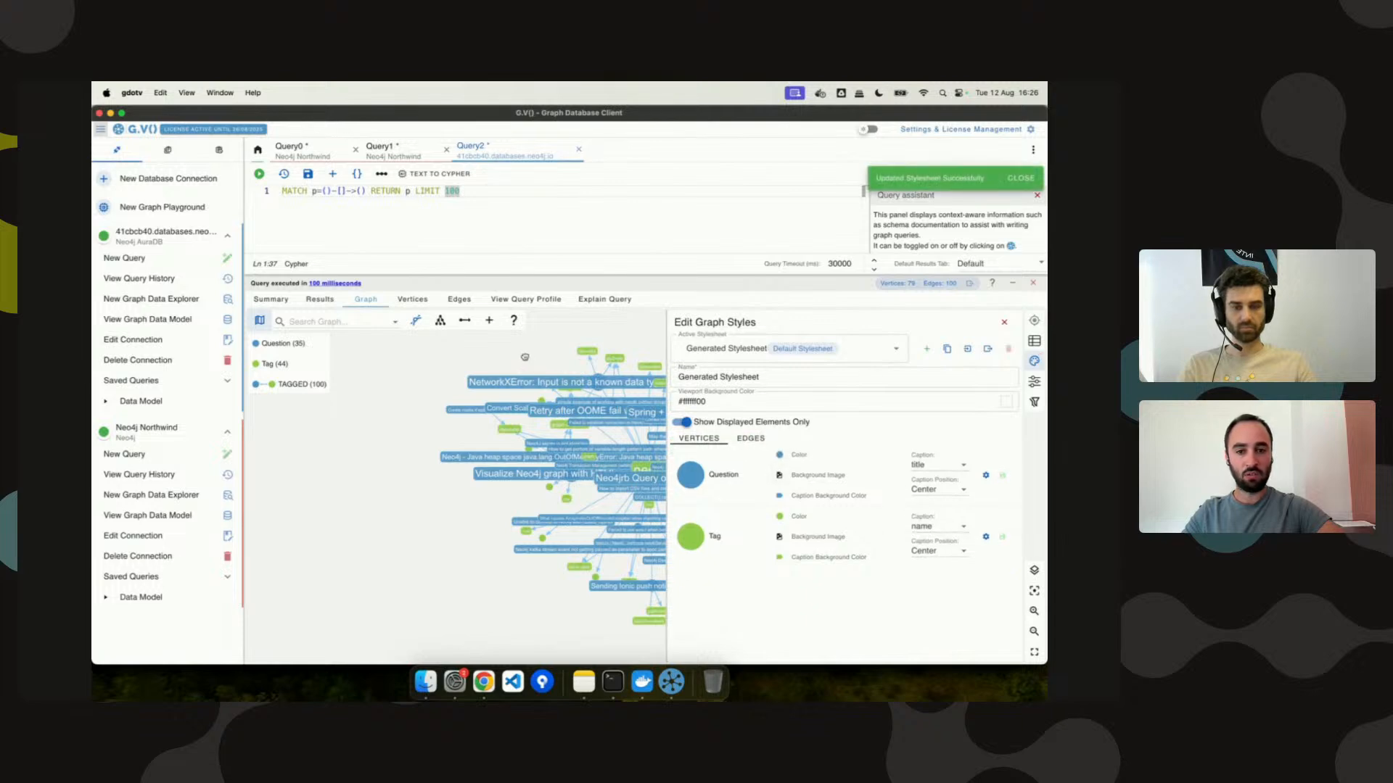
left_click(526, 357)
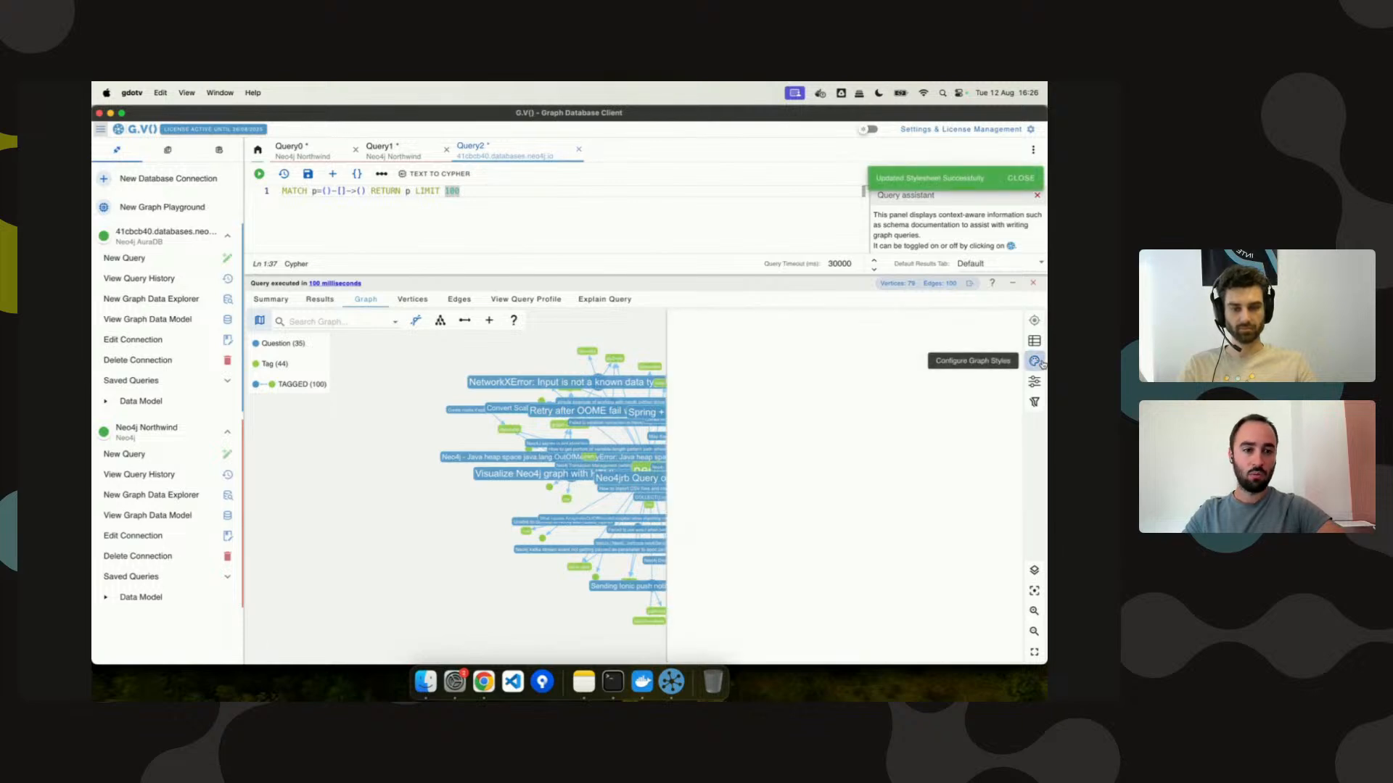
Settle on answer_count as the Question caption, save, and start a new stylesheet.
left_click(1033, 362)
left_click(957, 468)
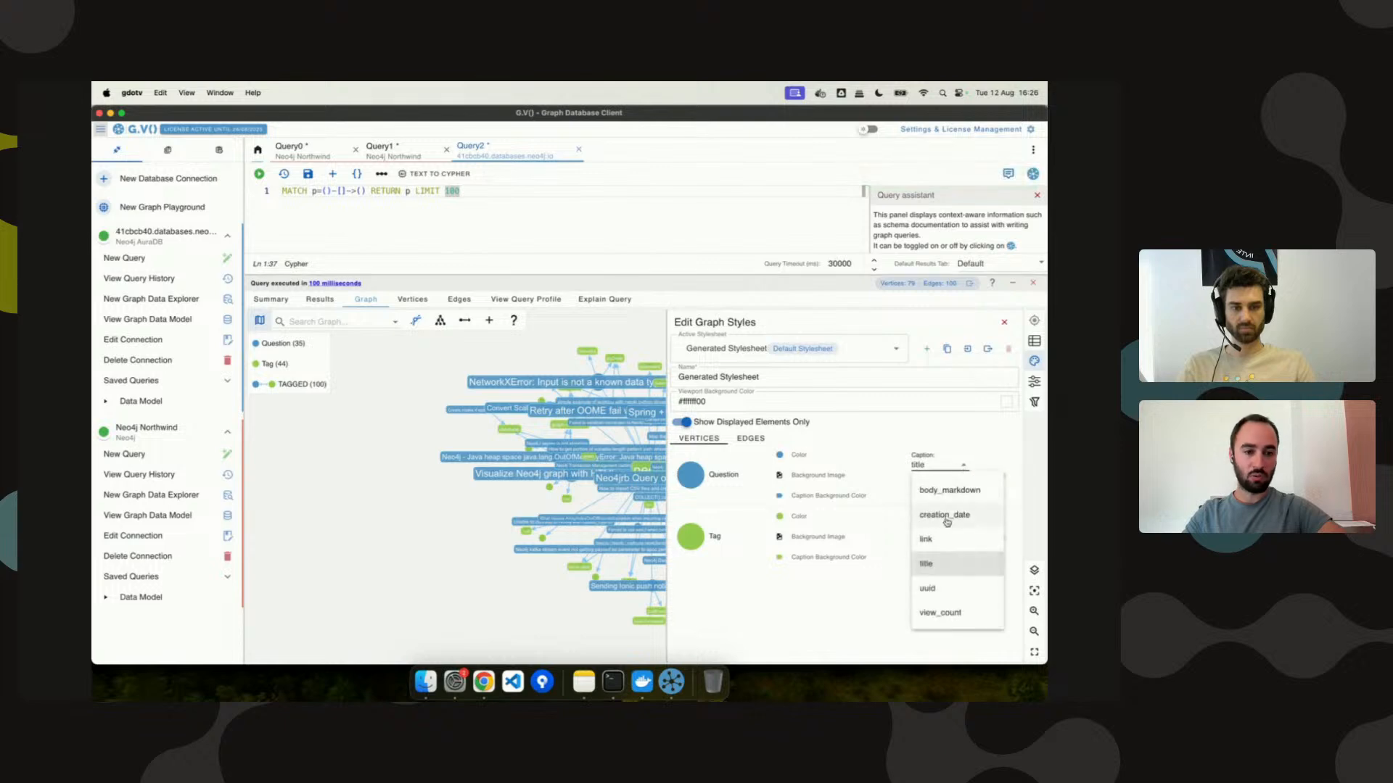
left_click(945, 515)
left_click(944, 491)
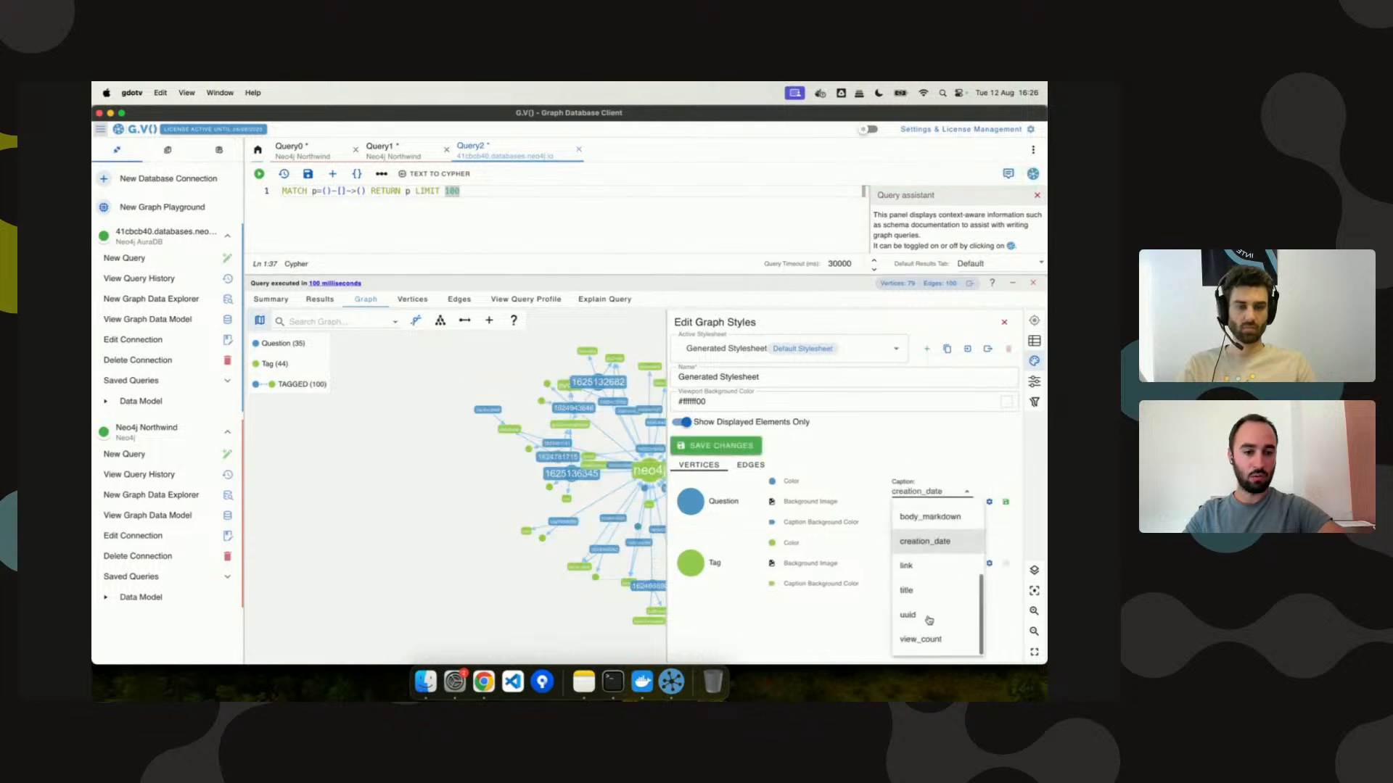
left_click(932, 633)
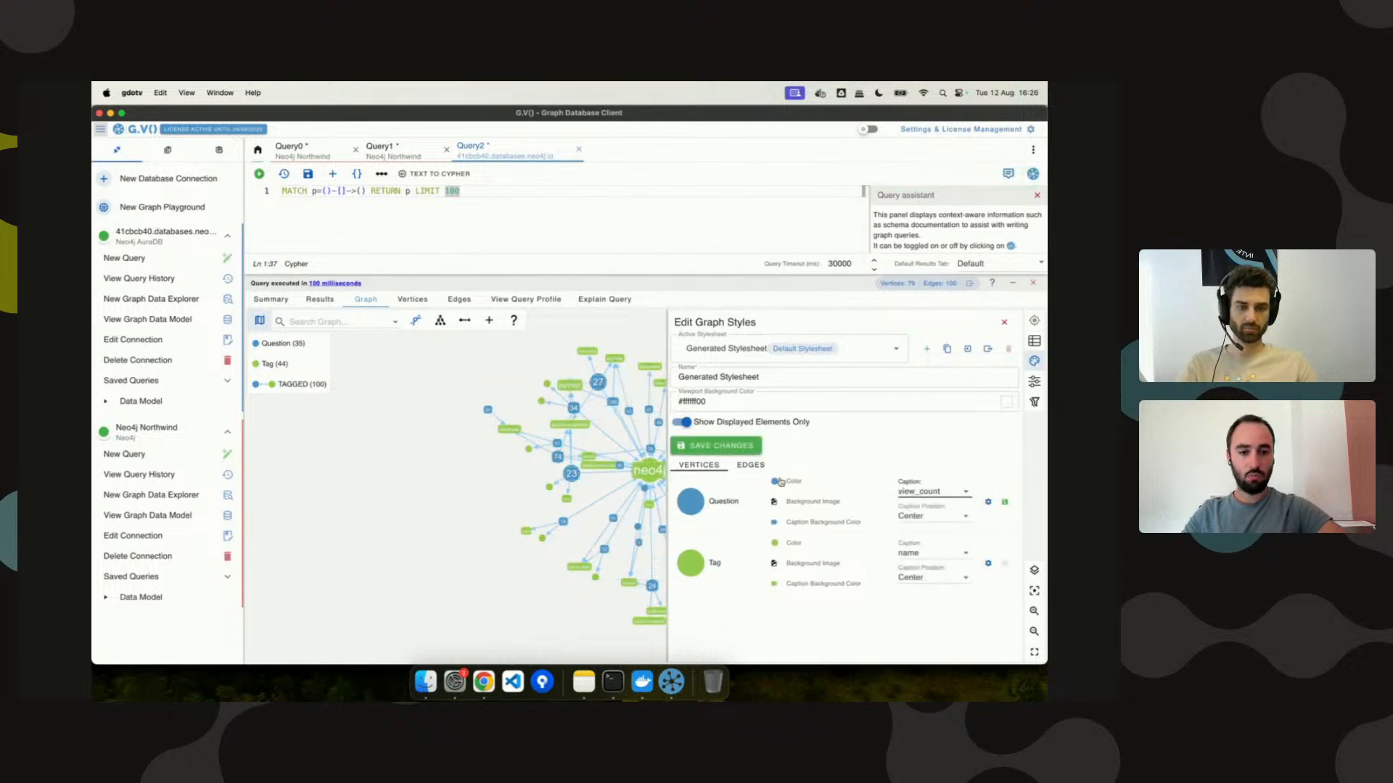
left_click(911, 494)
scroll(926, 556, "up", 6)
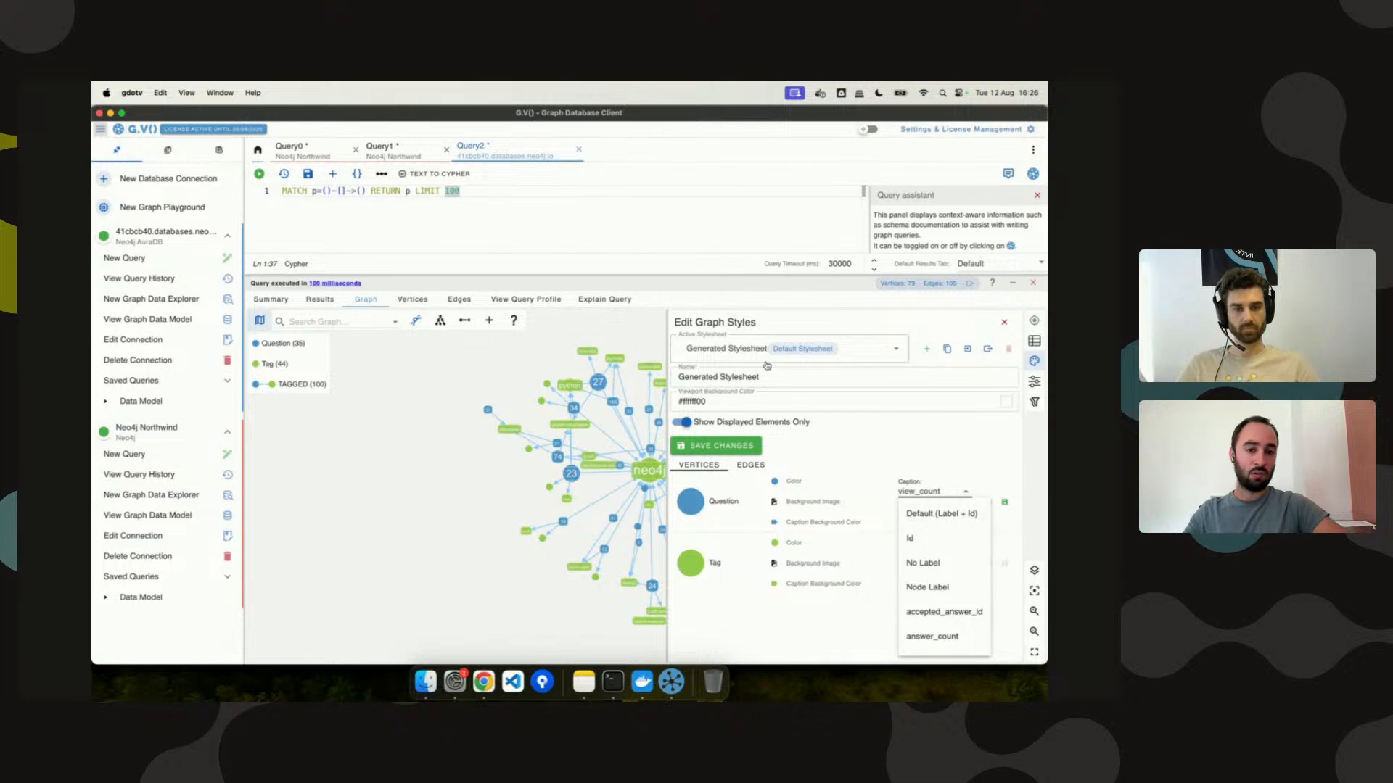
scroll(943, 595, "down", 3)
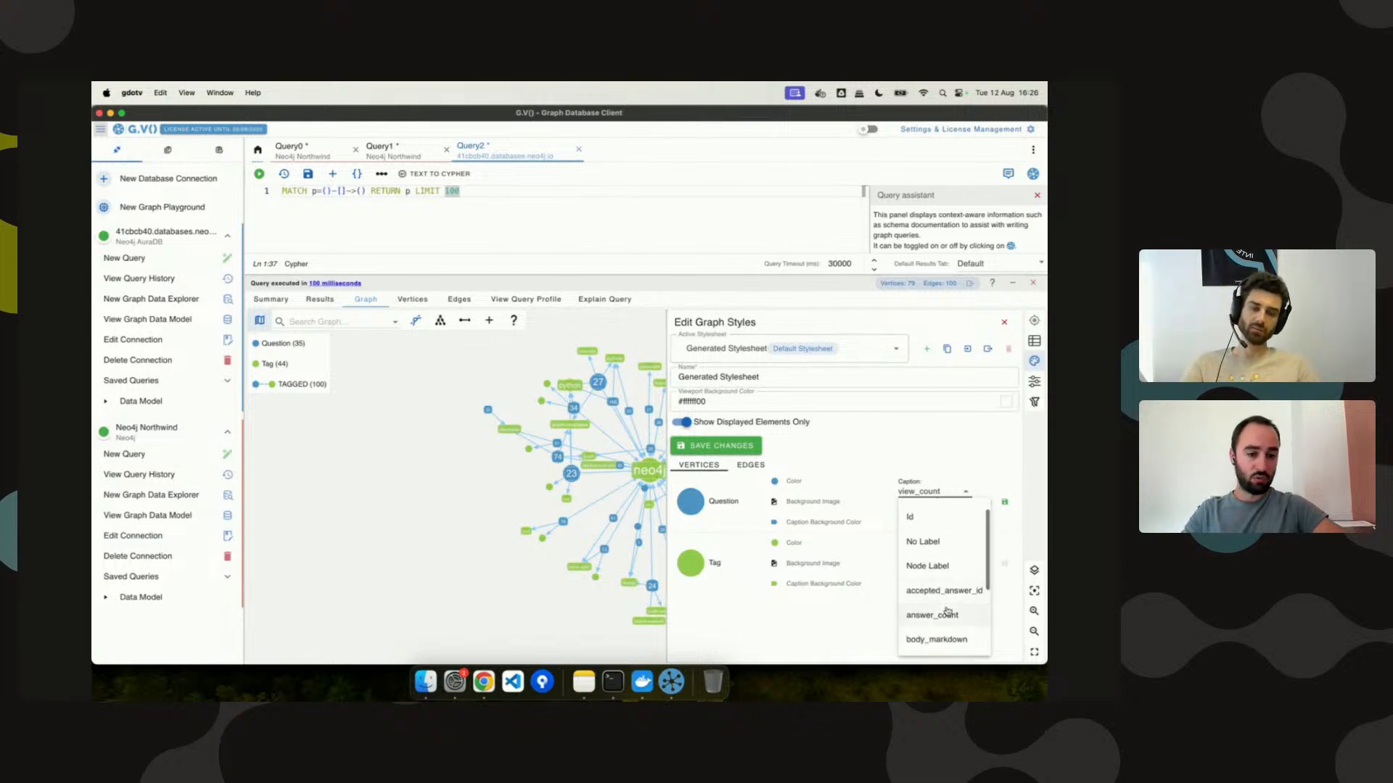
left_click(932, 558)
left_click(754, 448)
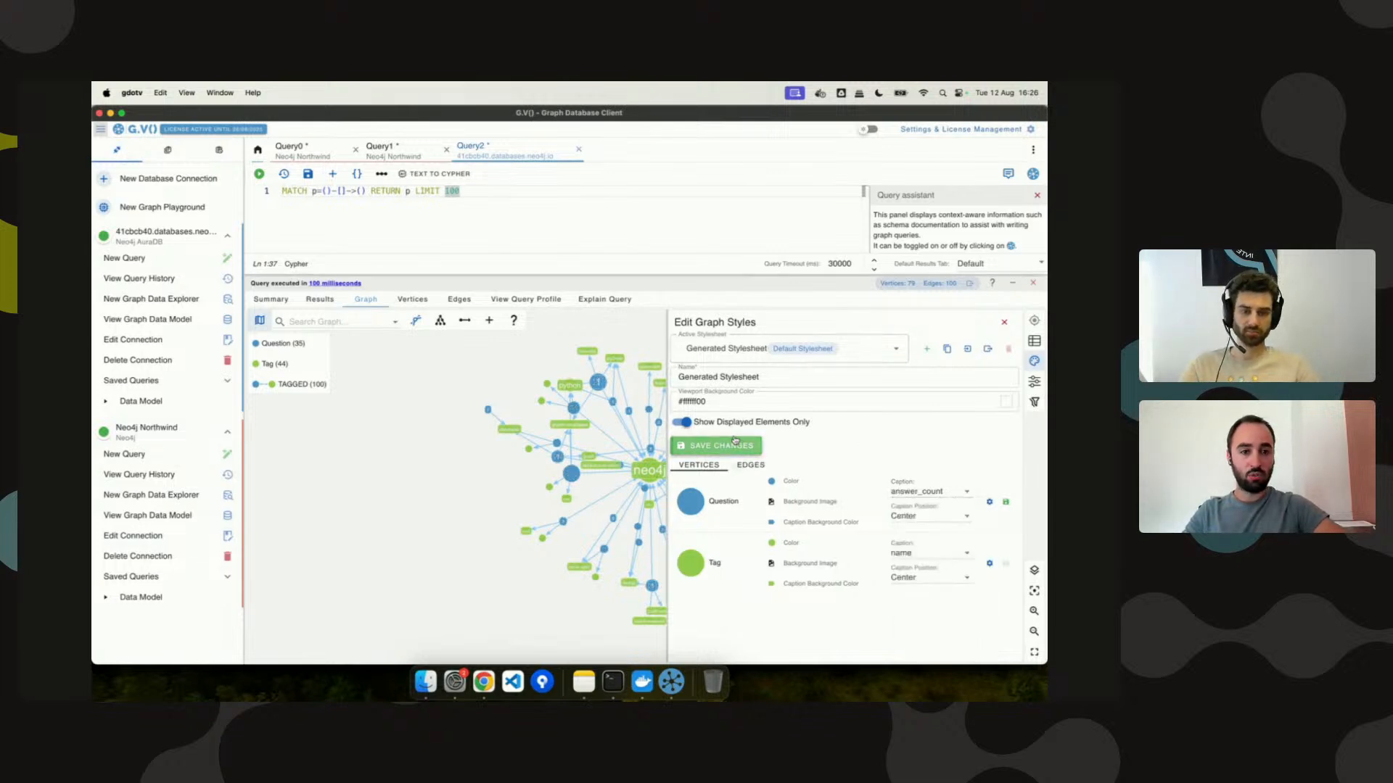
left_click(928, 351)
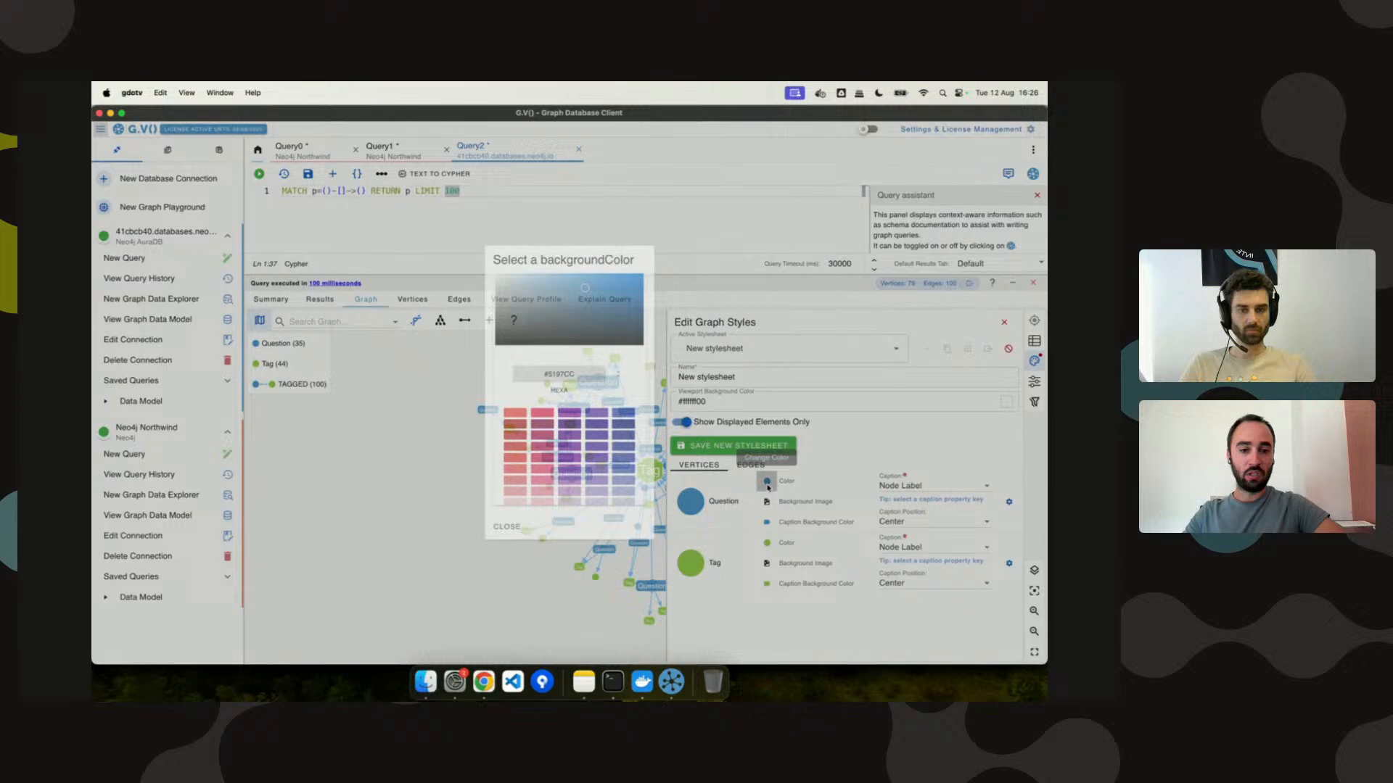
Make Question vertices dark indigo with deep purple caption backgrounds and save the new stylesheet.
left_click(766, 482)
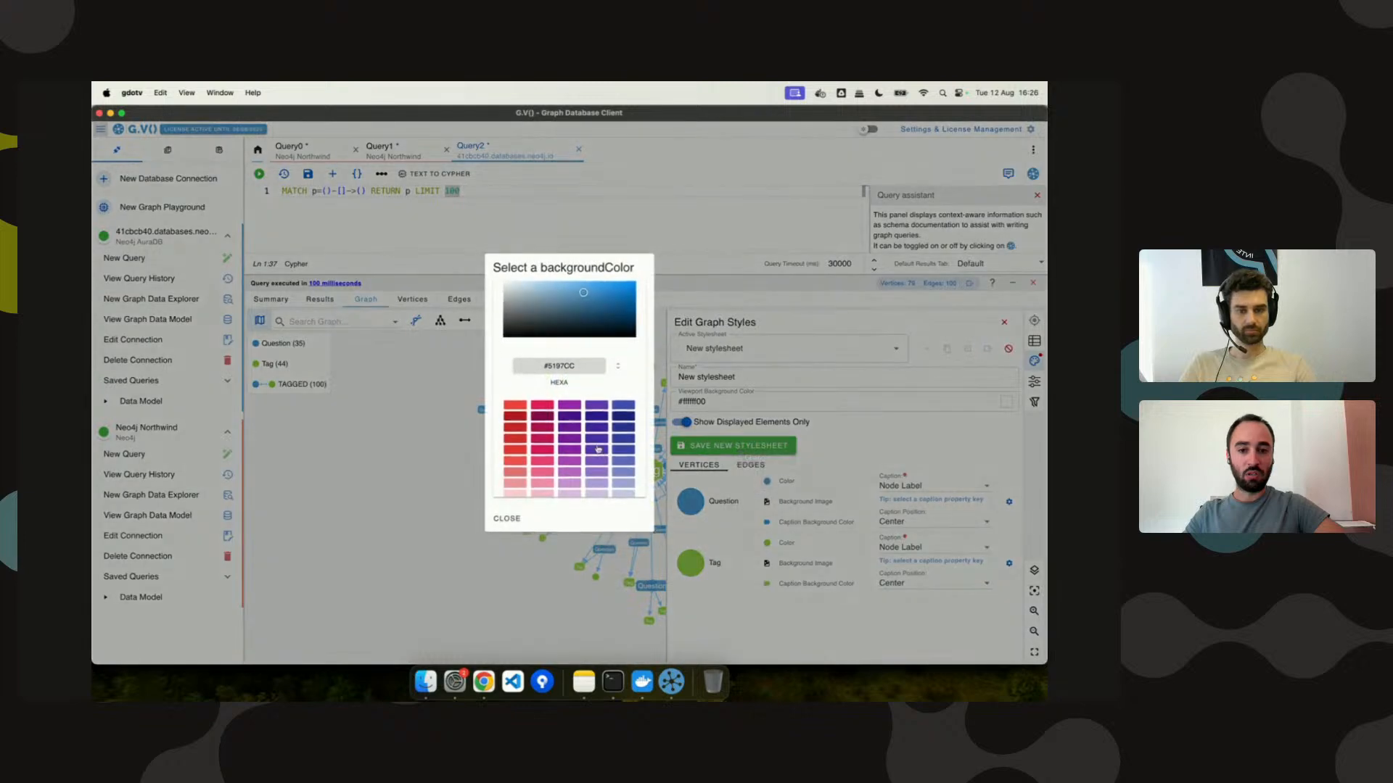
left_click(599, 413)
left_click(506, 508)
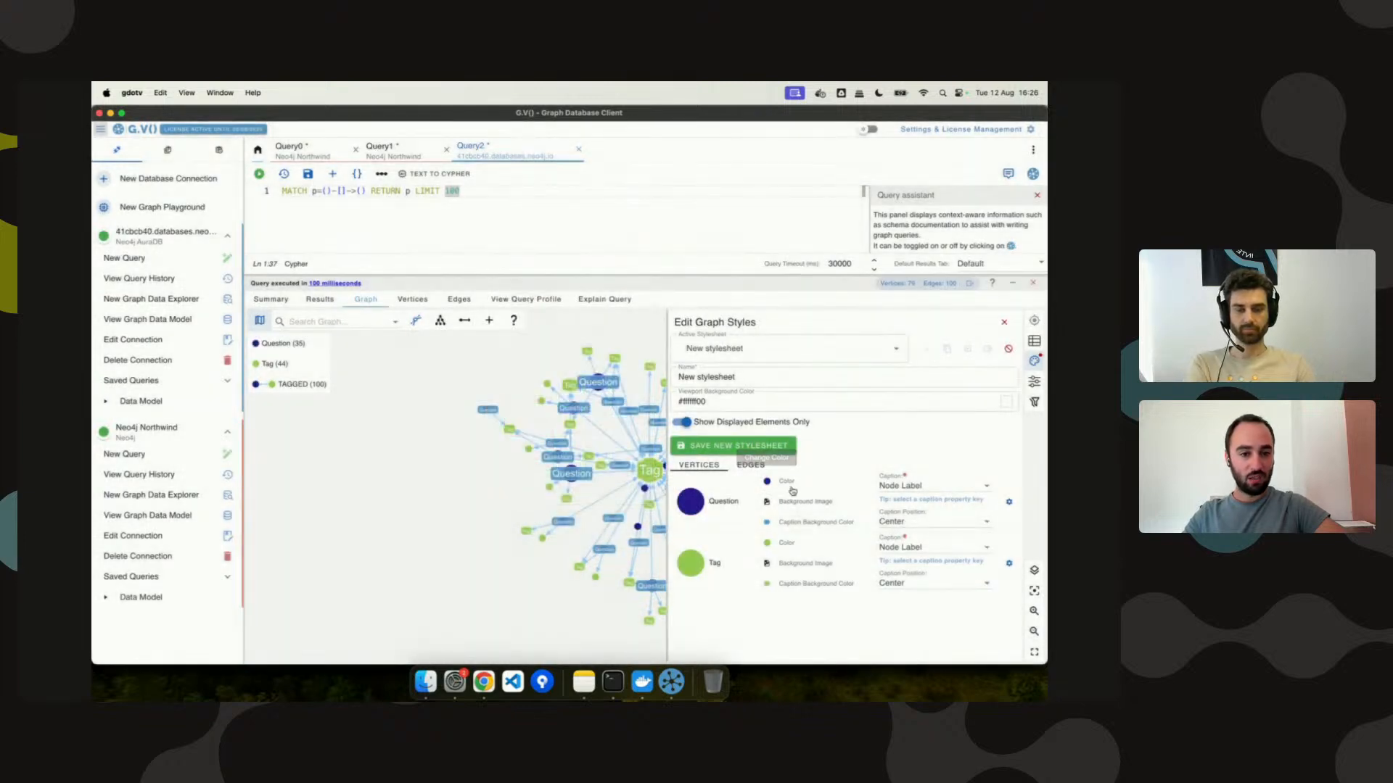
left_click(789, 524)
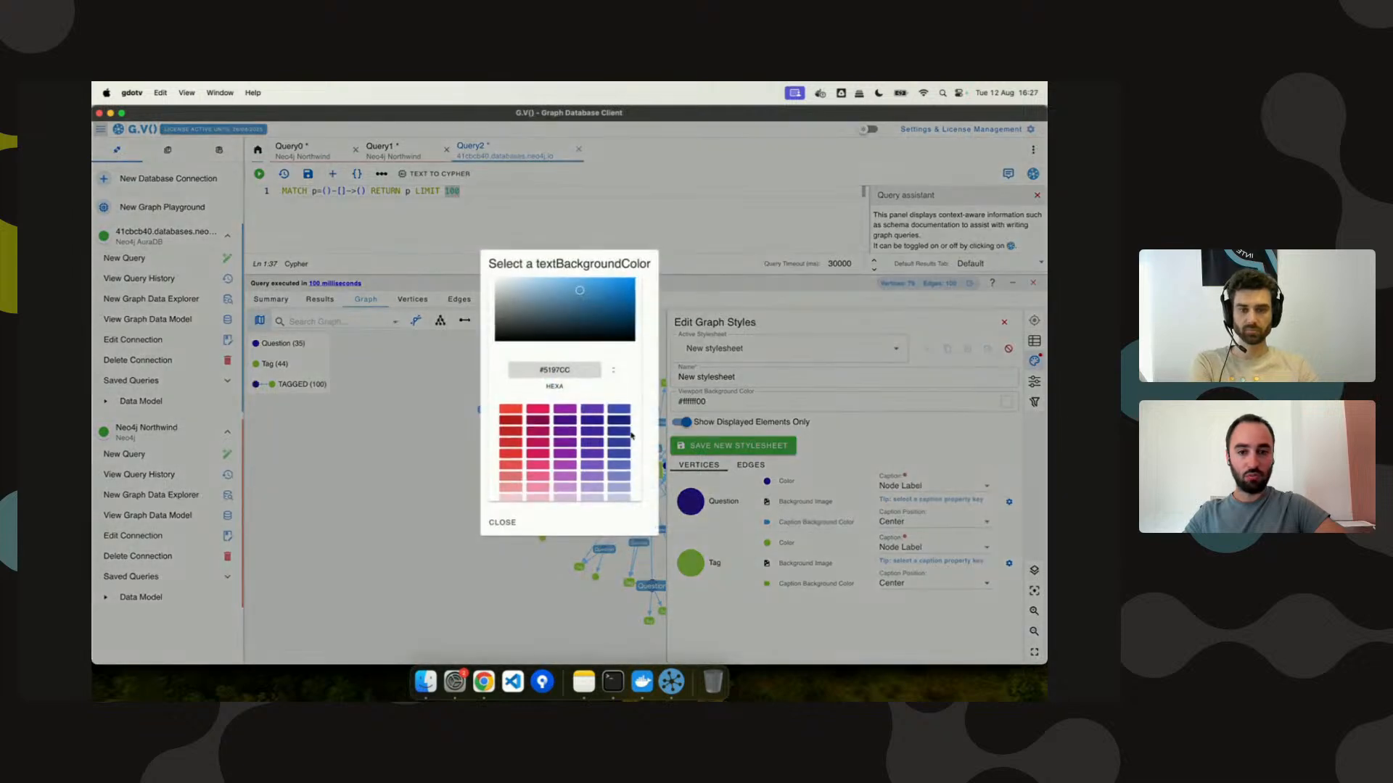
left_click(592, 386)
scroll(583, 410, "down", 1)
left_click(502, 500)
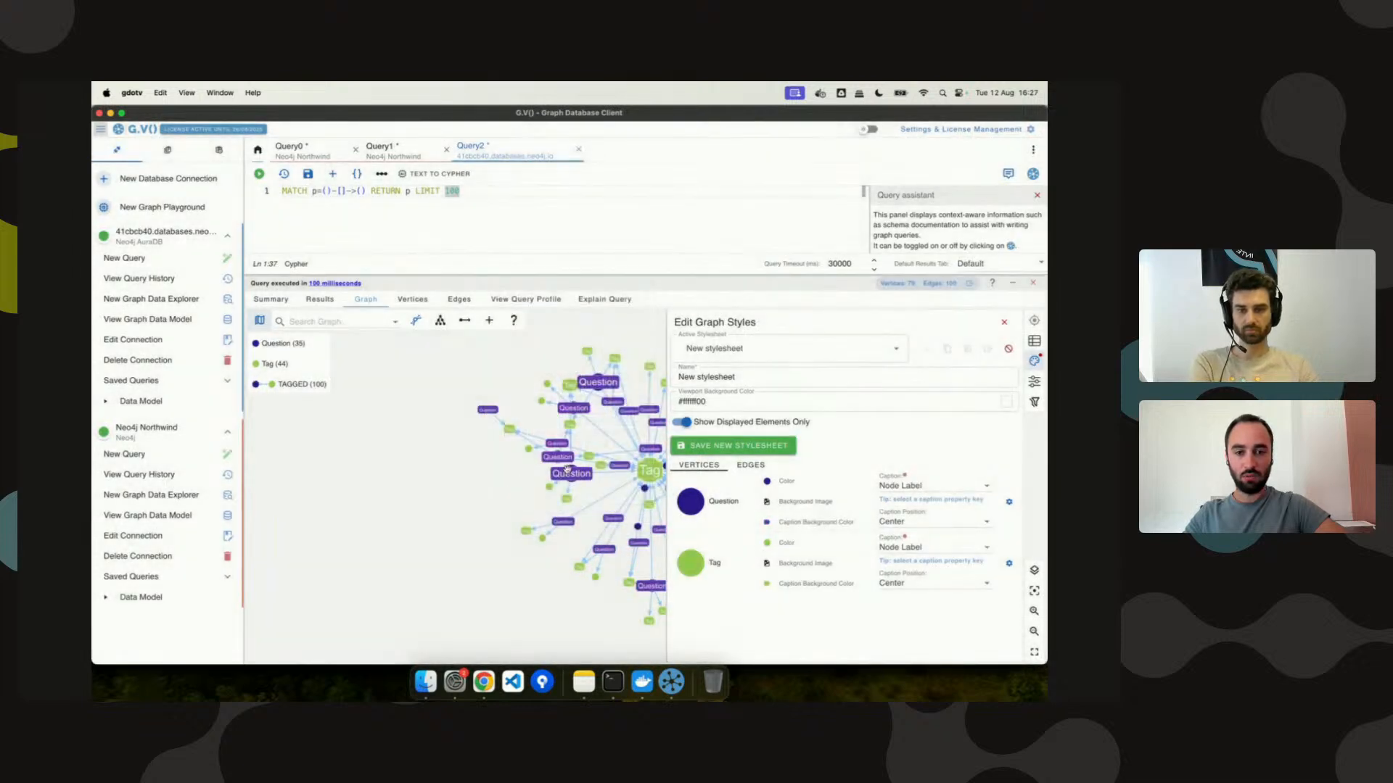
left_click(699, 448)
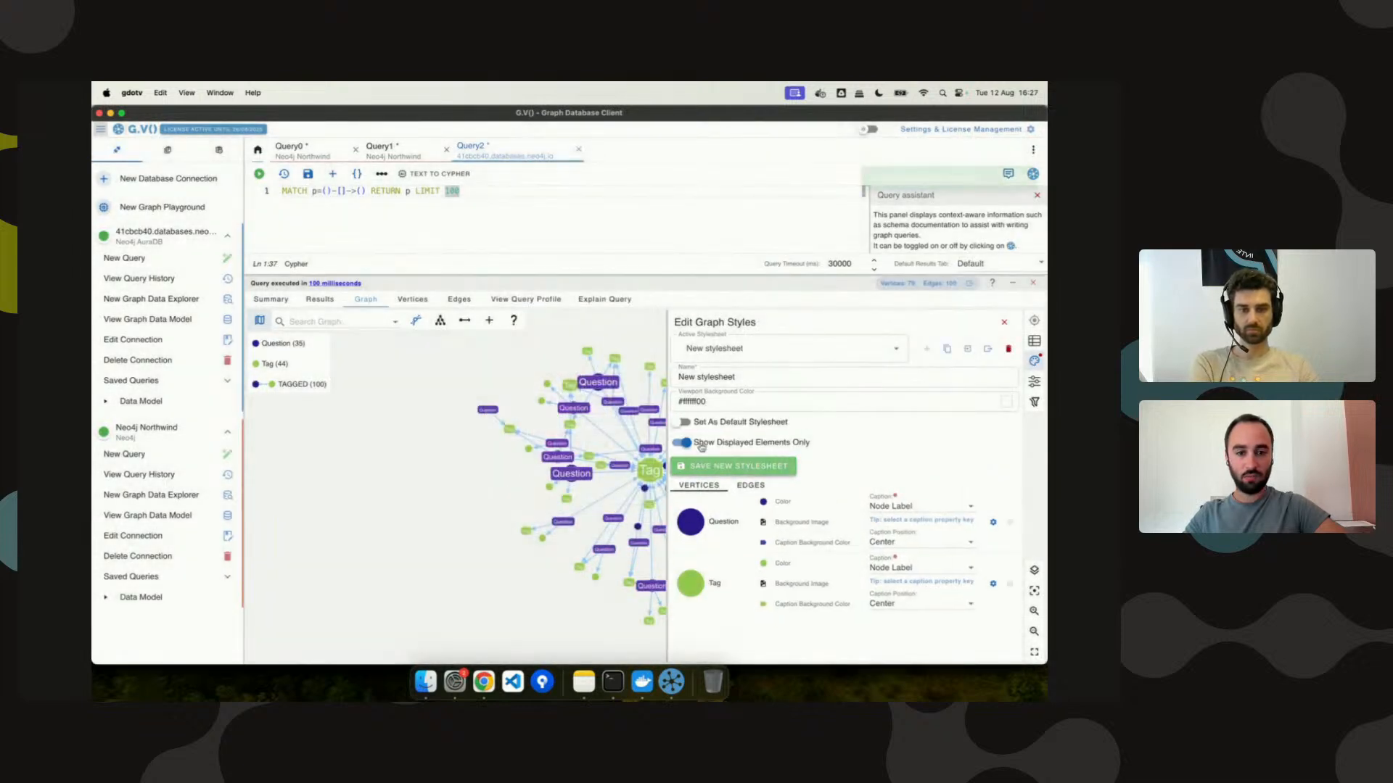
In the new stylesheet, caption Questions by title and Tags by link, and save.
left_click(804, 354)
left_click(798, 378)
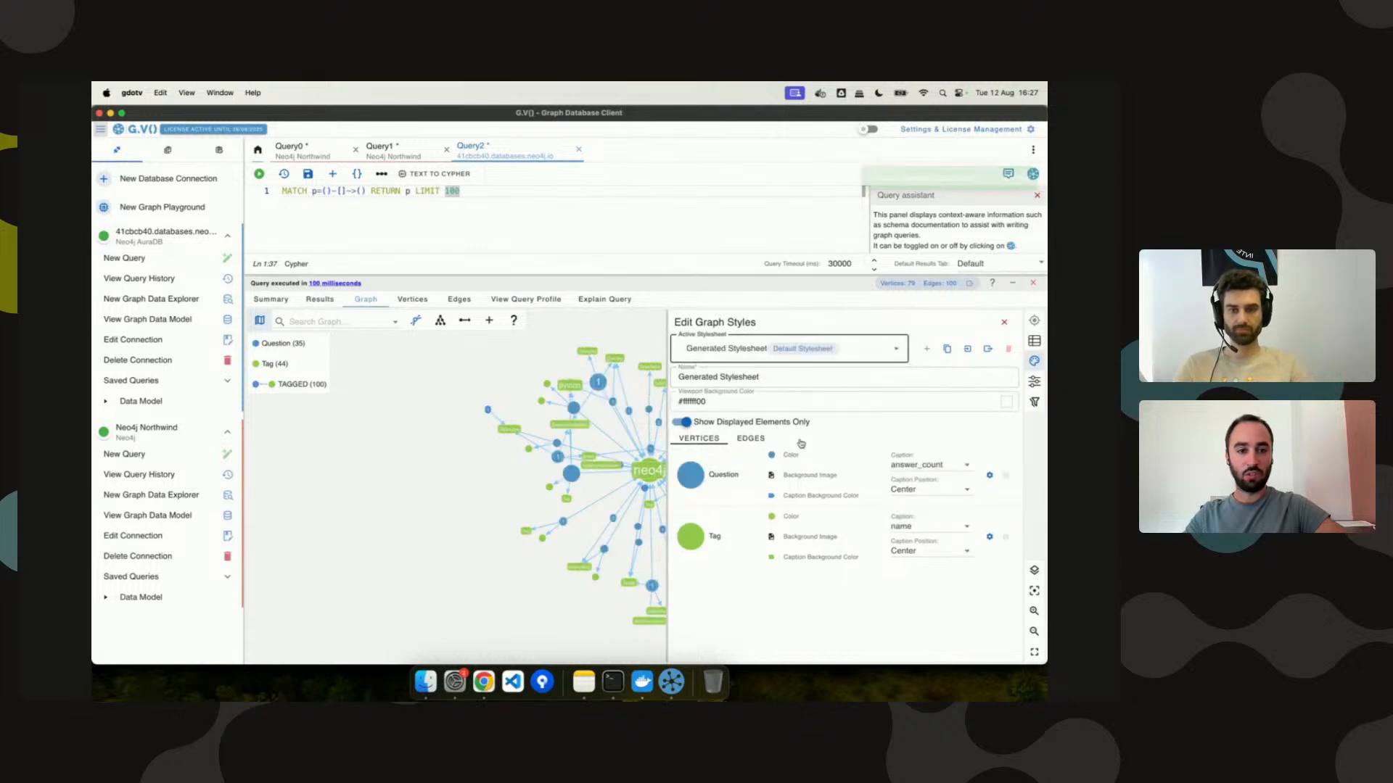
left_click(824, 361)
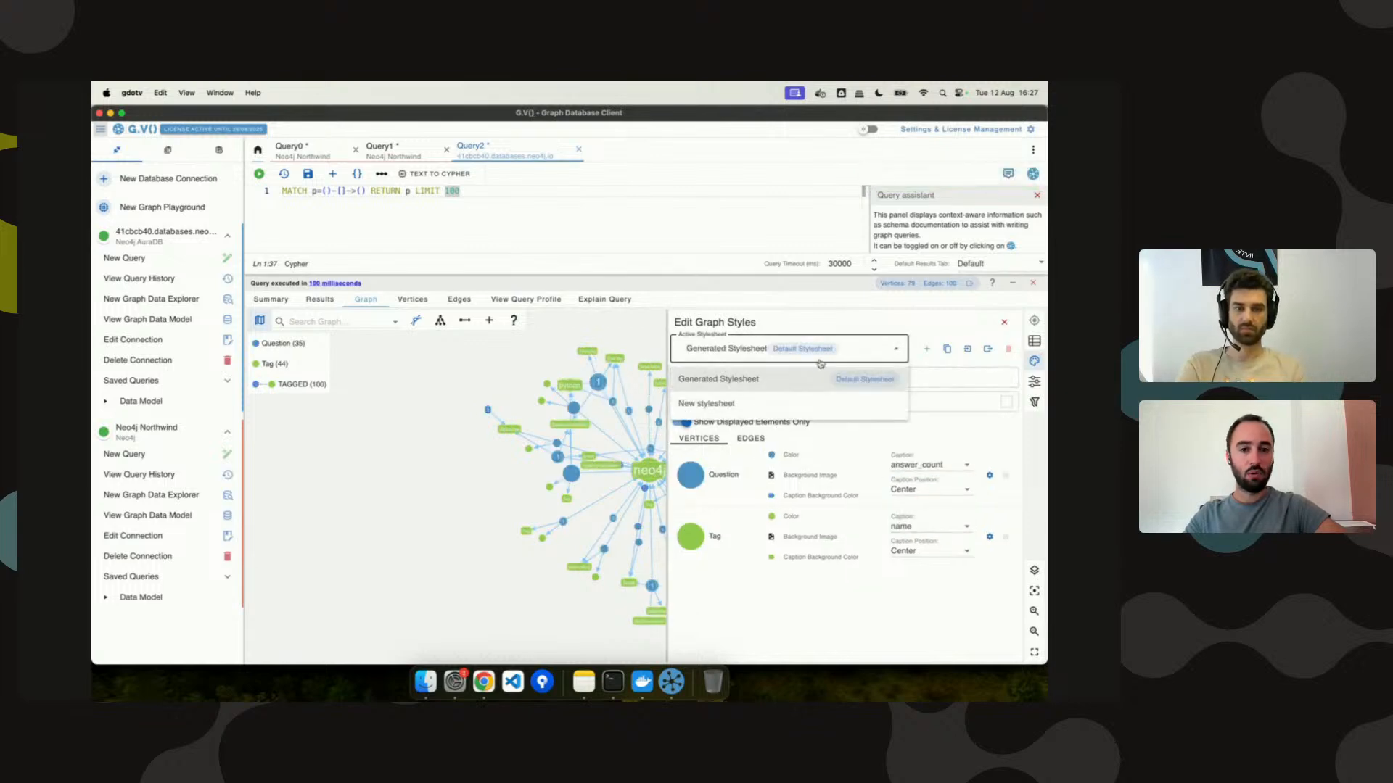
left_click(798, 401)
left_click(897, 480)
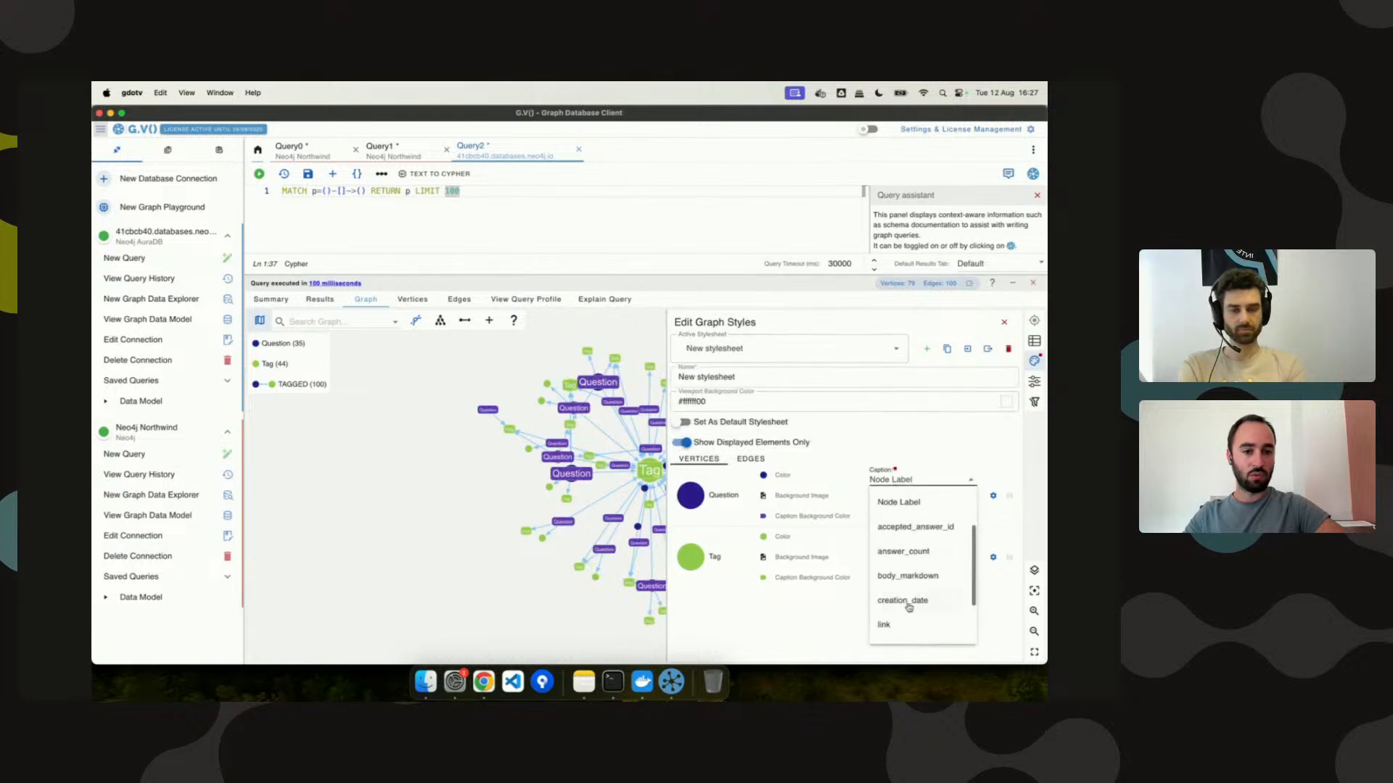
left_click(912, 578)
left_click(913, 576)
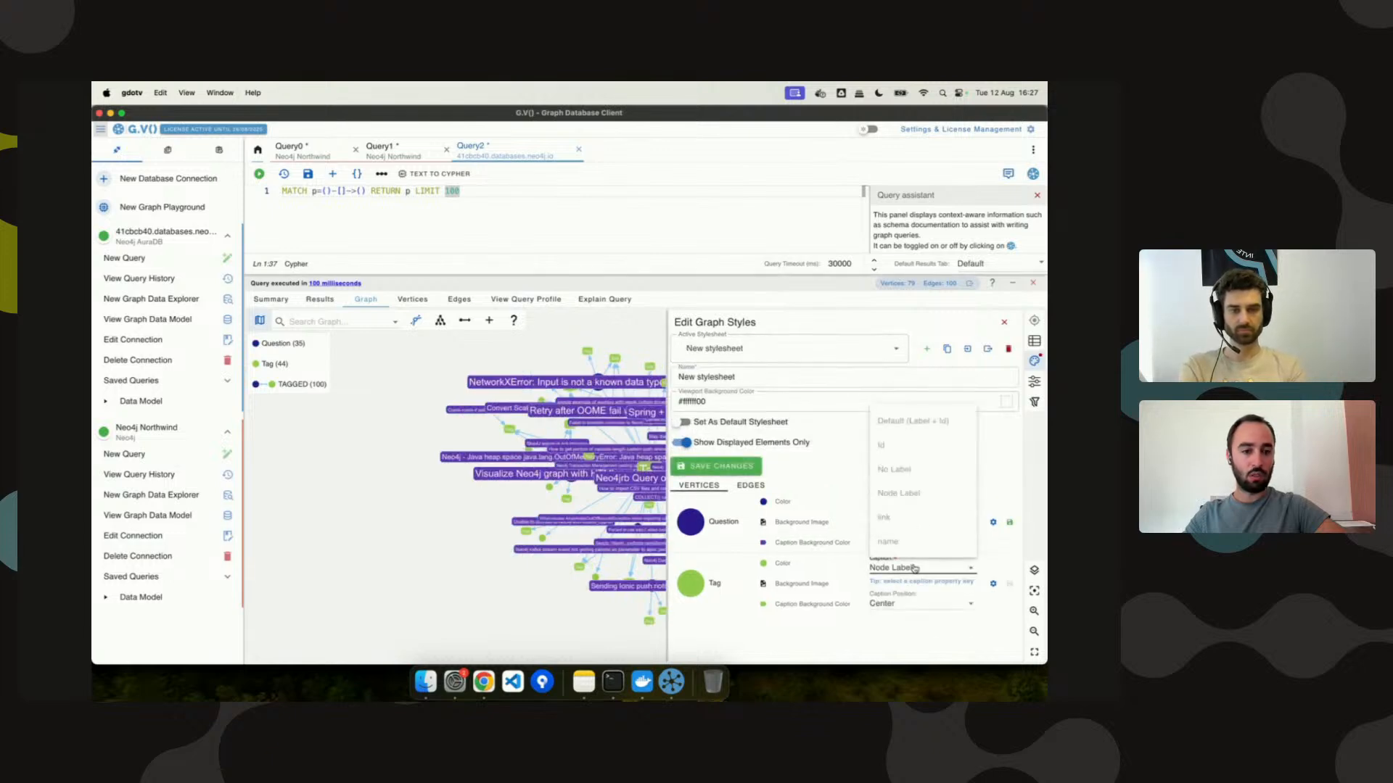
left_click(921, 522)
left_click(722, 465)
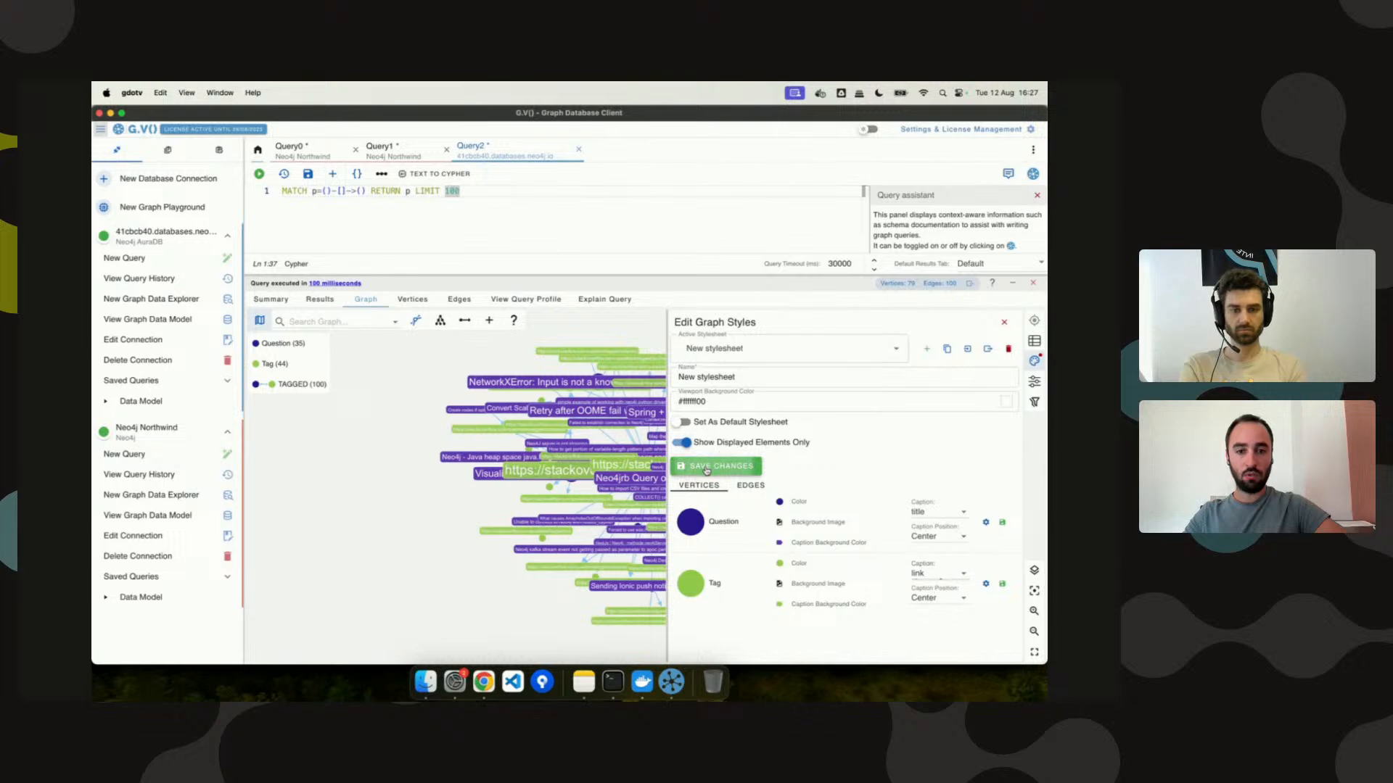
Return the graph to the Generated Stylesheet and close the styles editor.
left_click(709, 349)
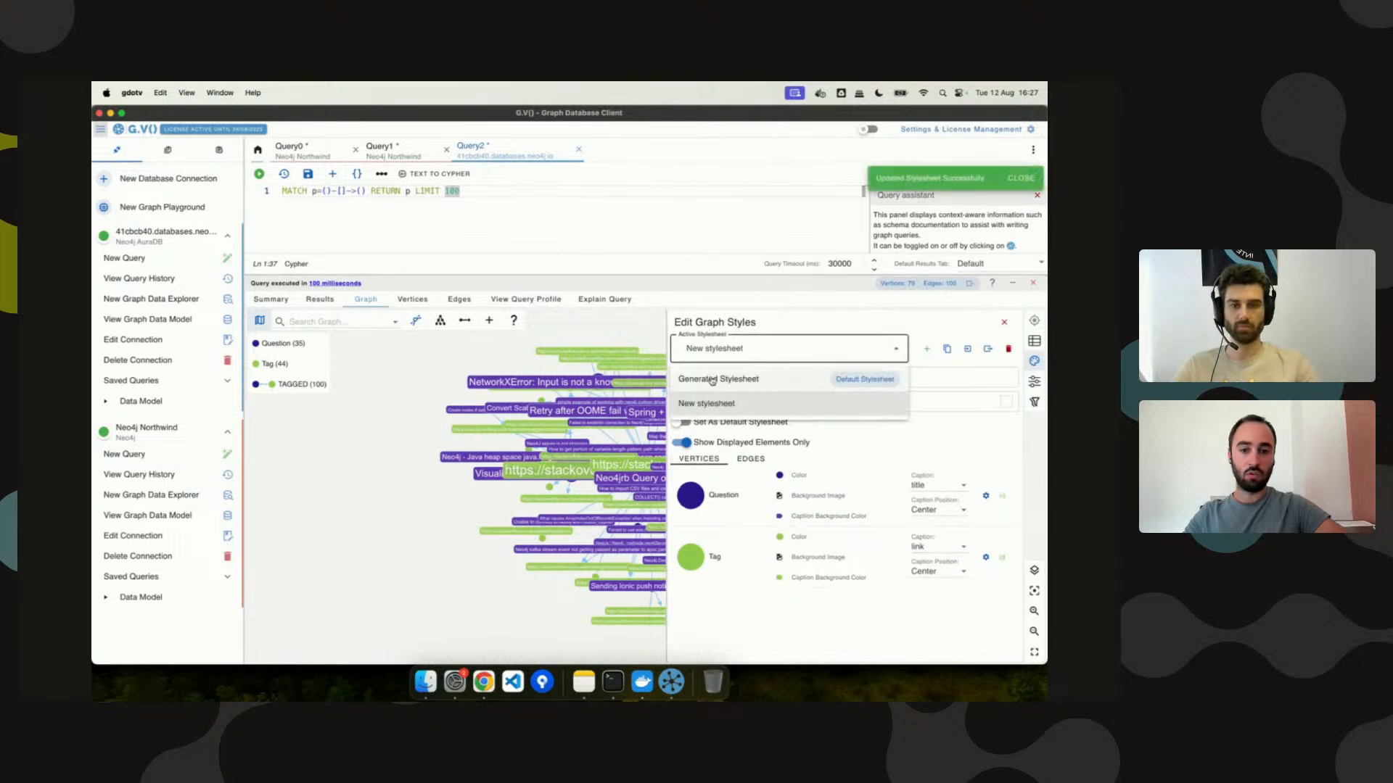
left_click(715, 377)
left_click(485, 371)
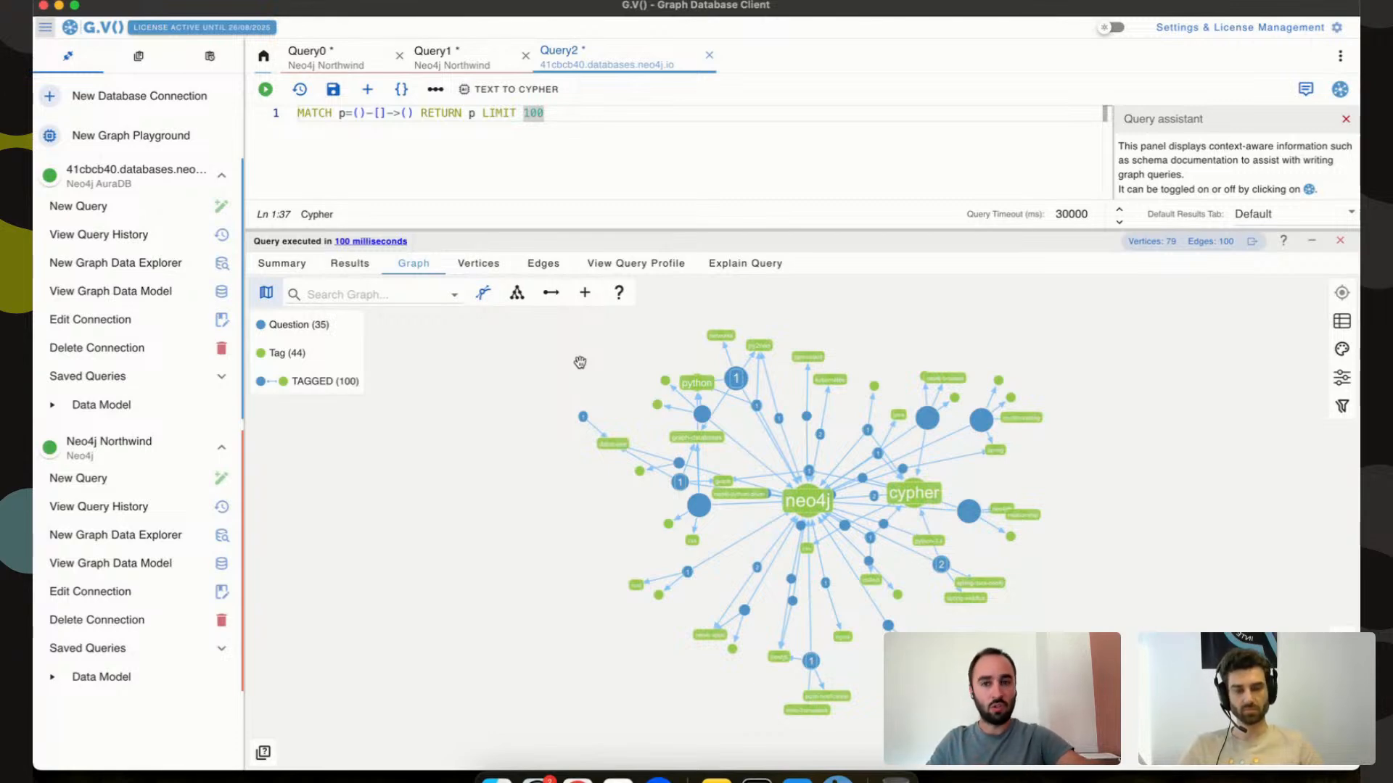
Rerun the path query with LIMIT 20000, loading 6193 vertices and 11540 edges.
left_click(1340, 241)
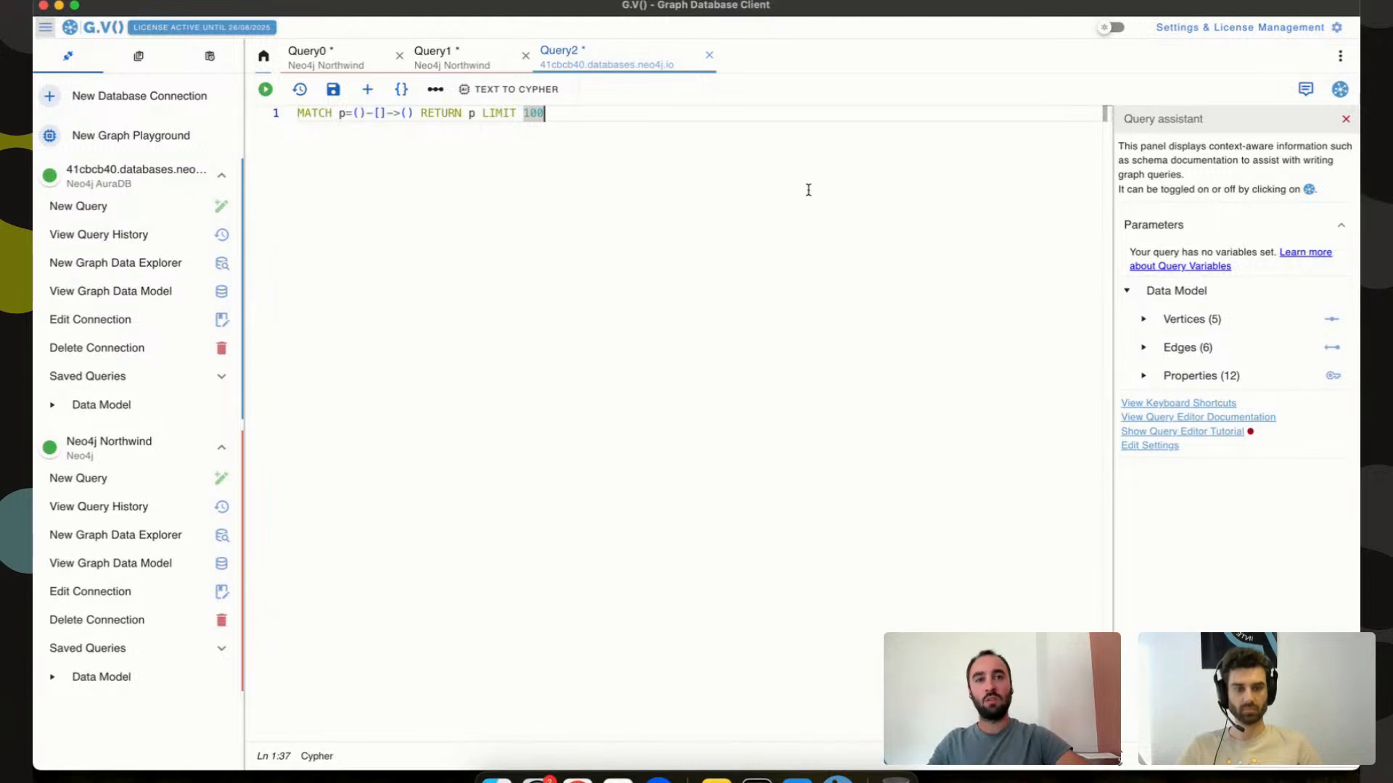
type("20000")
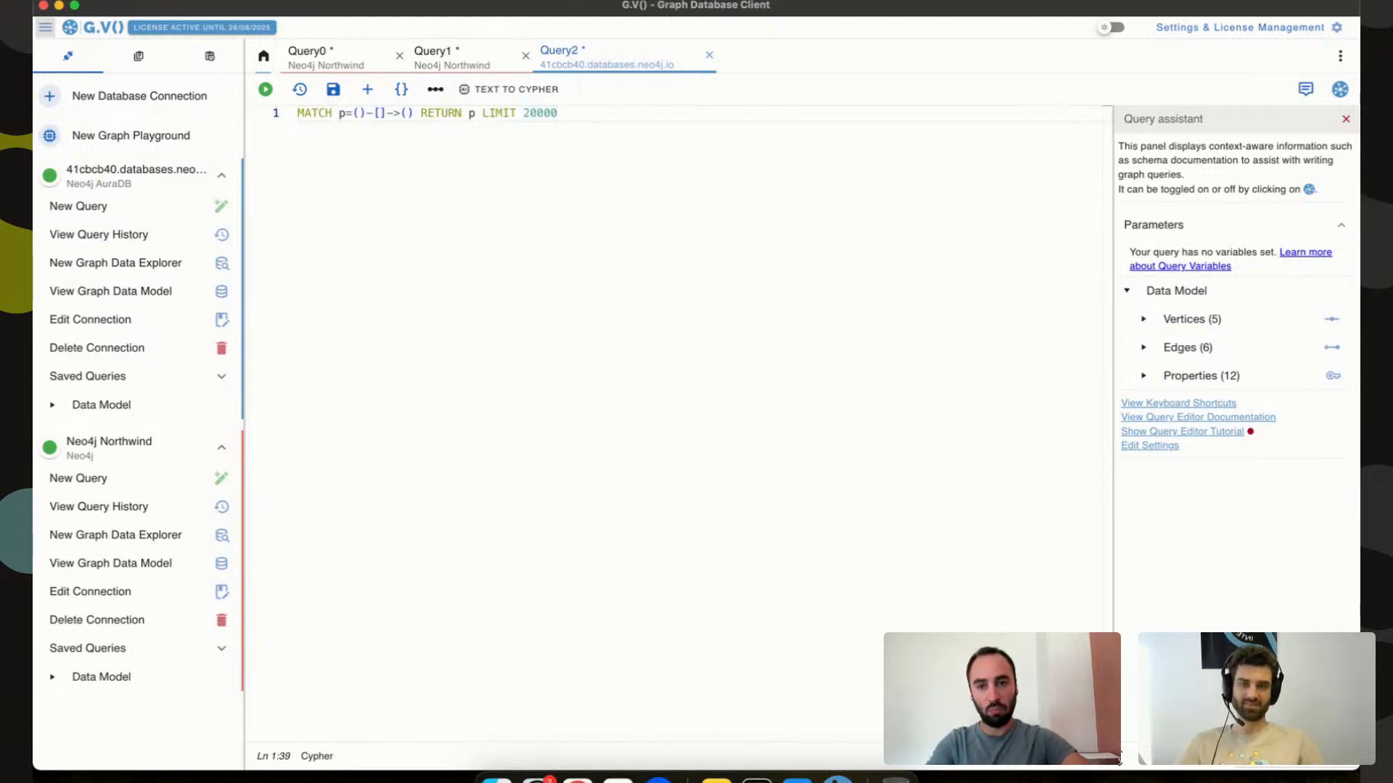
key("ctrl+Return")
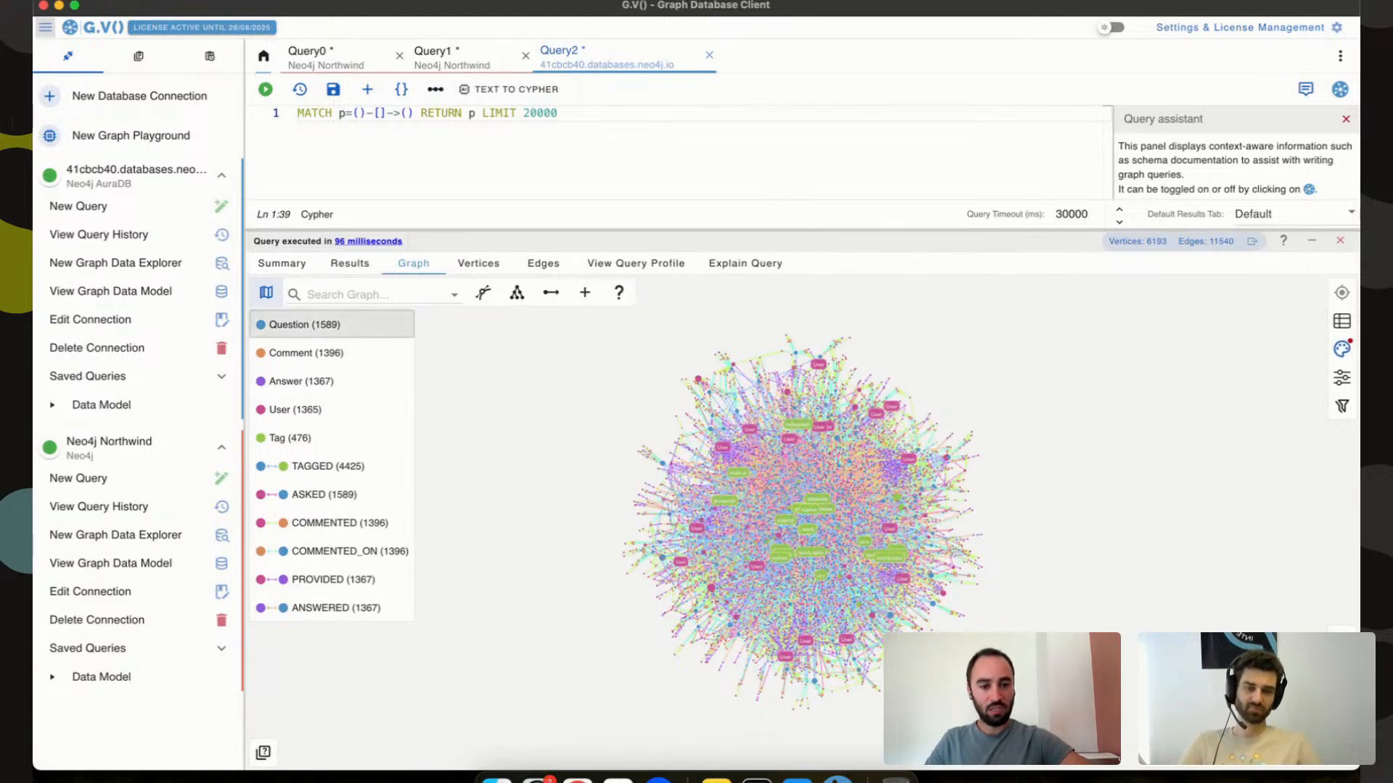
Switch the 6193-vertex graph to Community Layout and show its group-by settings.
left_click(1218, 751)
scroll(1212, 574, "up", 2)
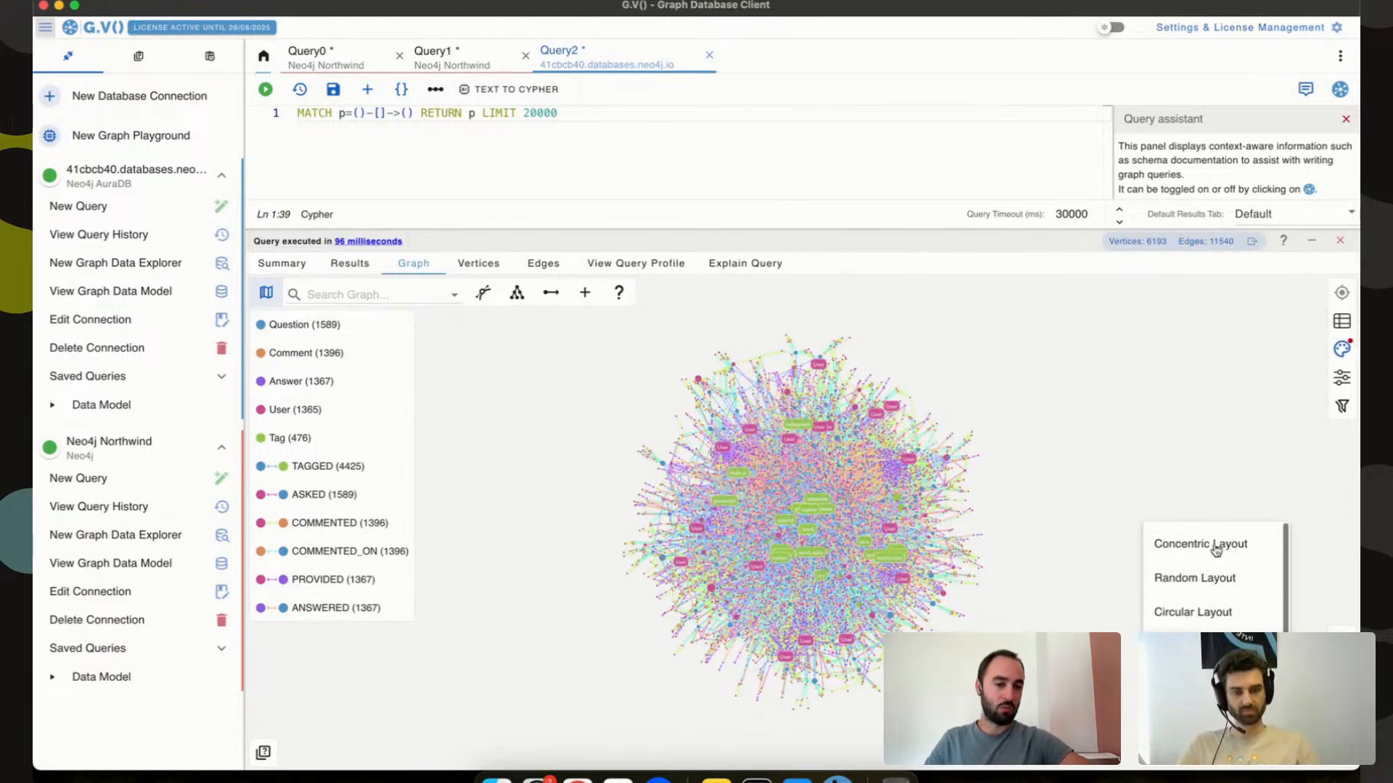
scroll(1204, 554, "down", 1)
scroll(1197, 555, "up", 1)
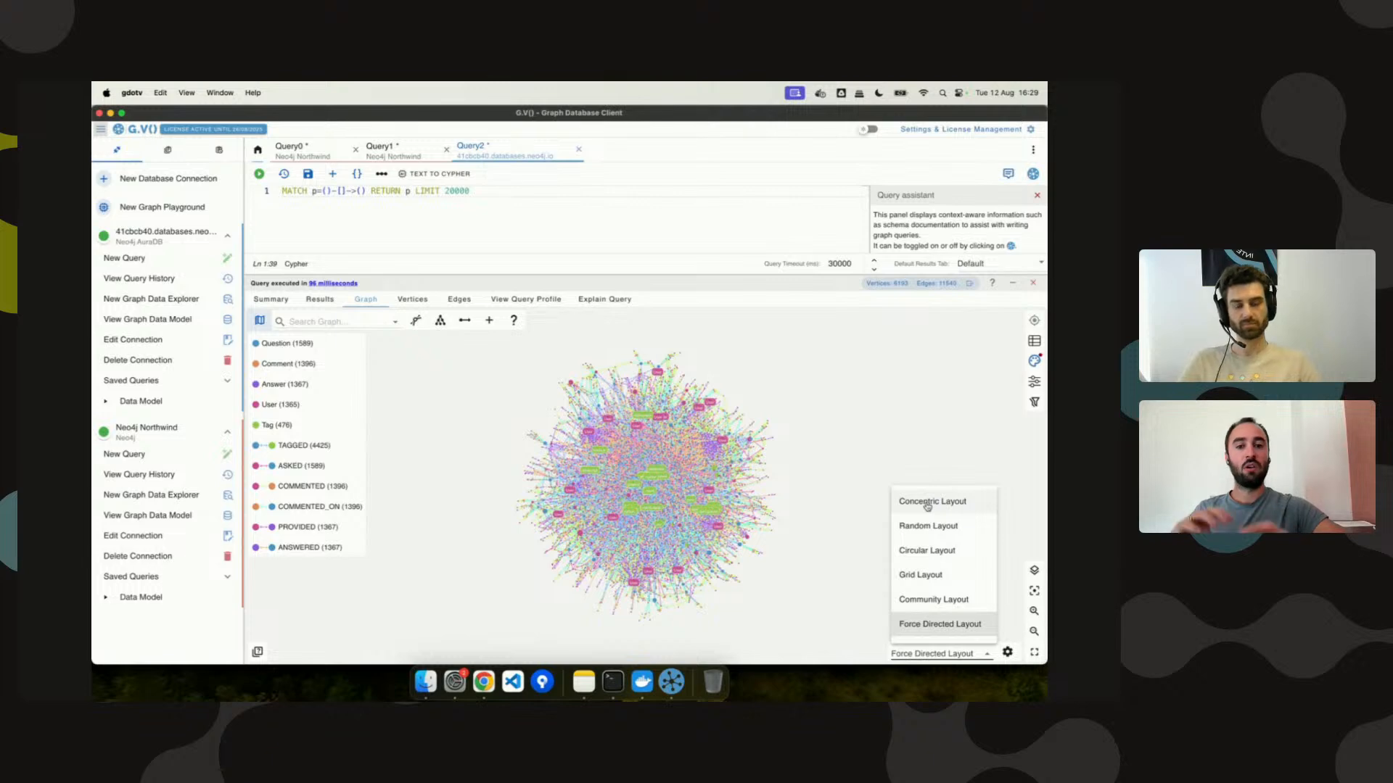
left_click(922, 599)
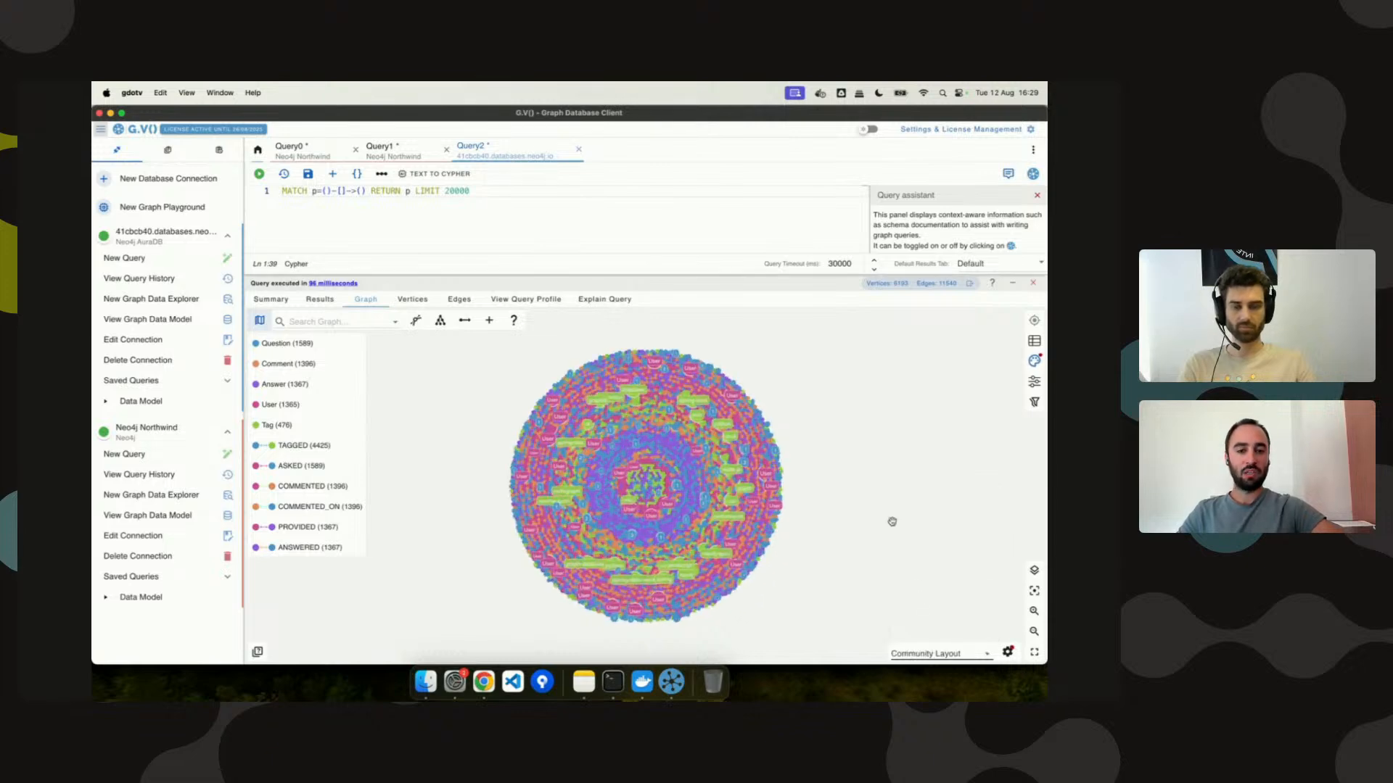
left_click(1008, 652)
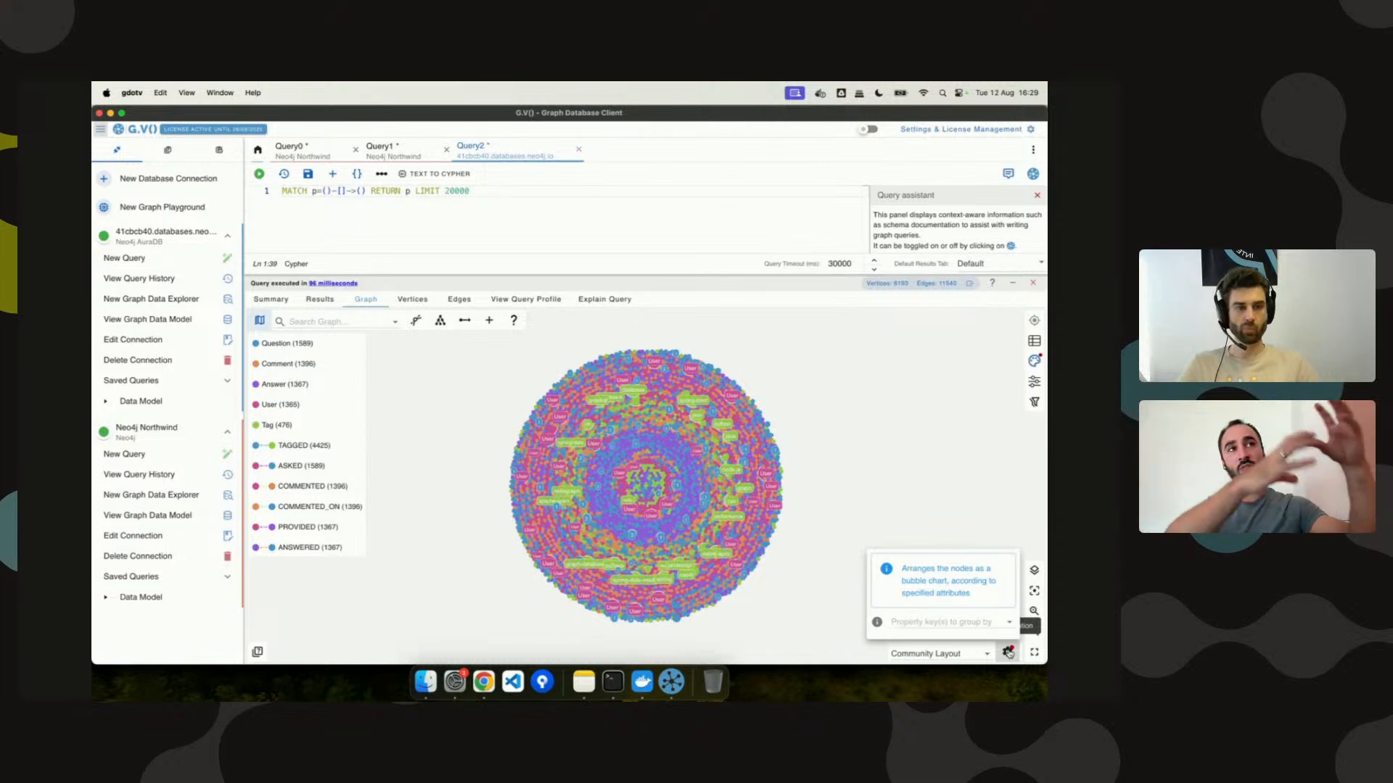
Group the community layout by is_accepted, view_count and score, nudging a few nodes aside.
left_click(976, 617)
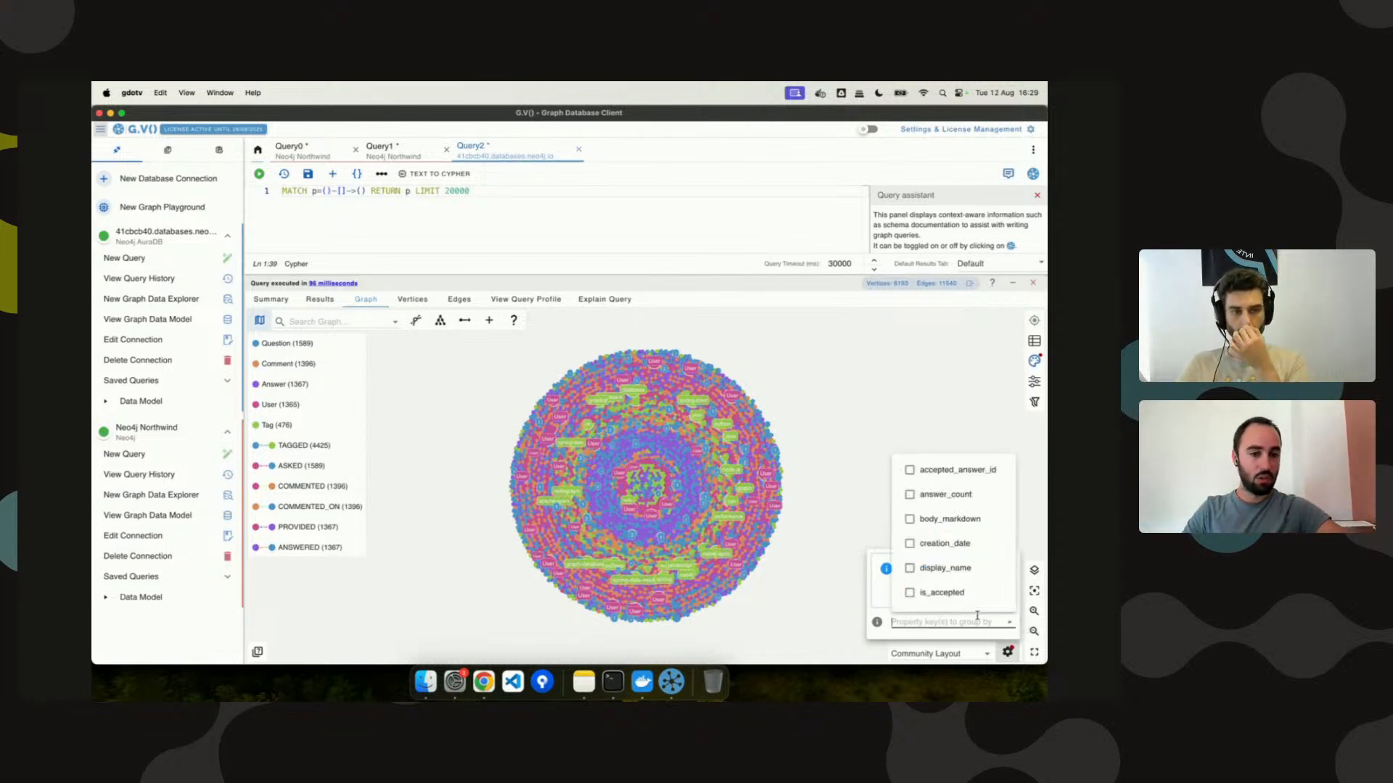
scroll(964, 526, "down", 3)
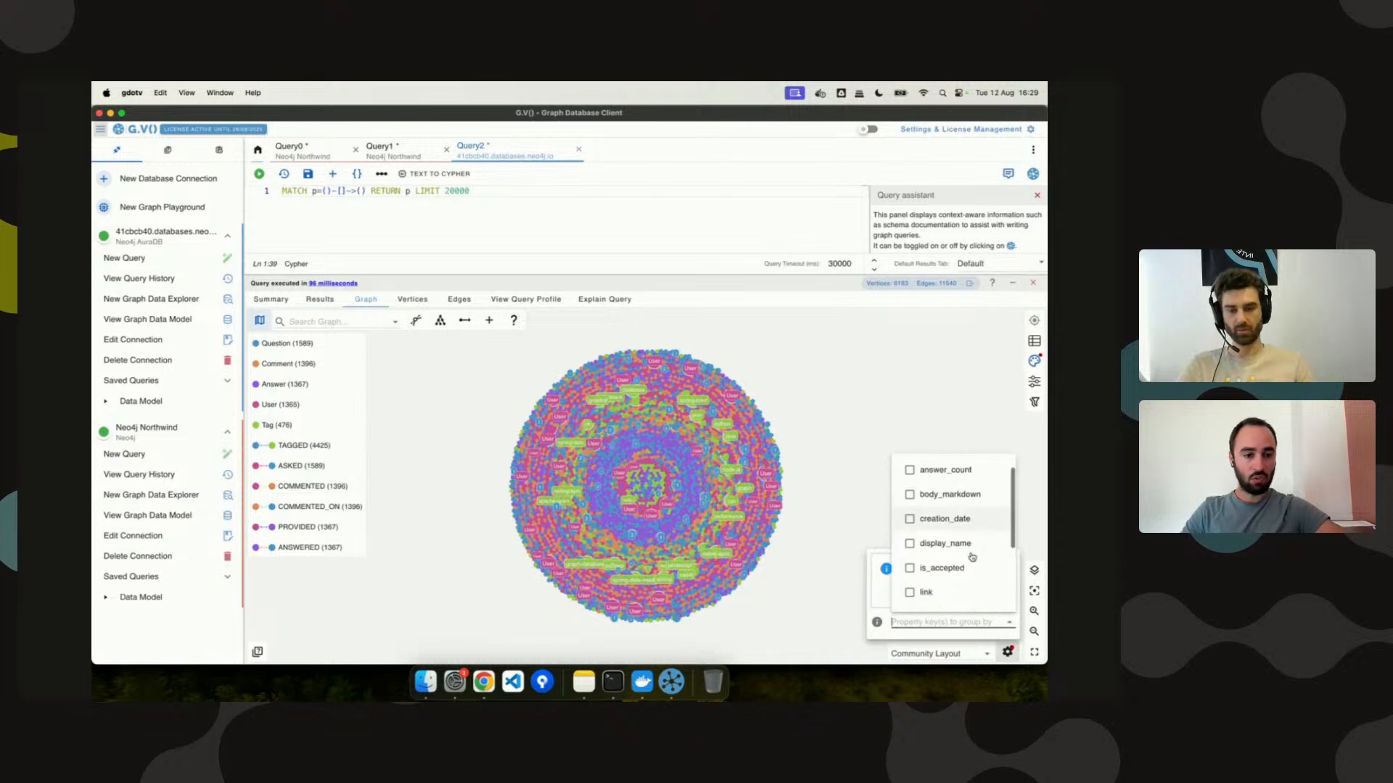
left_click(943, 516)
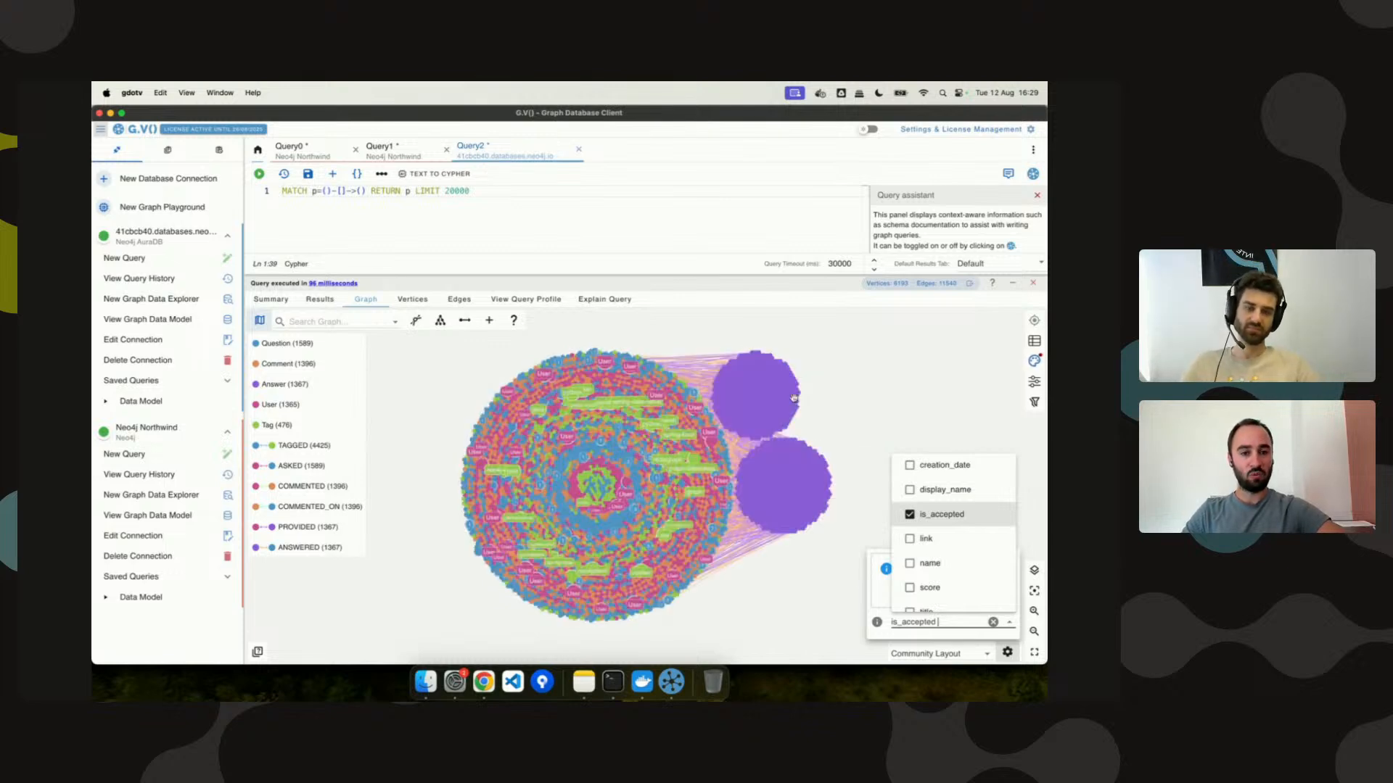
left_click(724, 393)
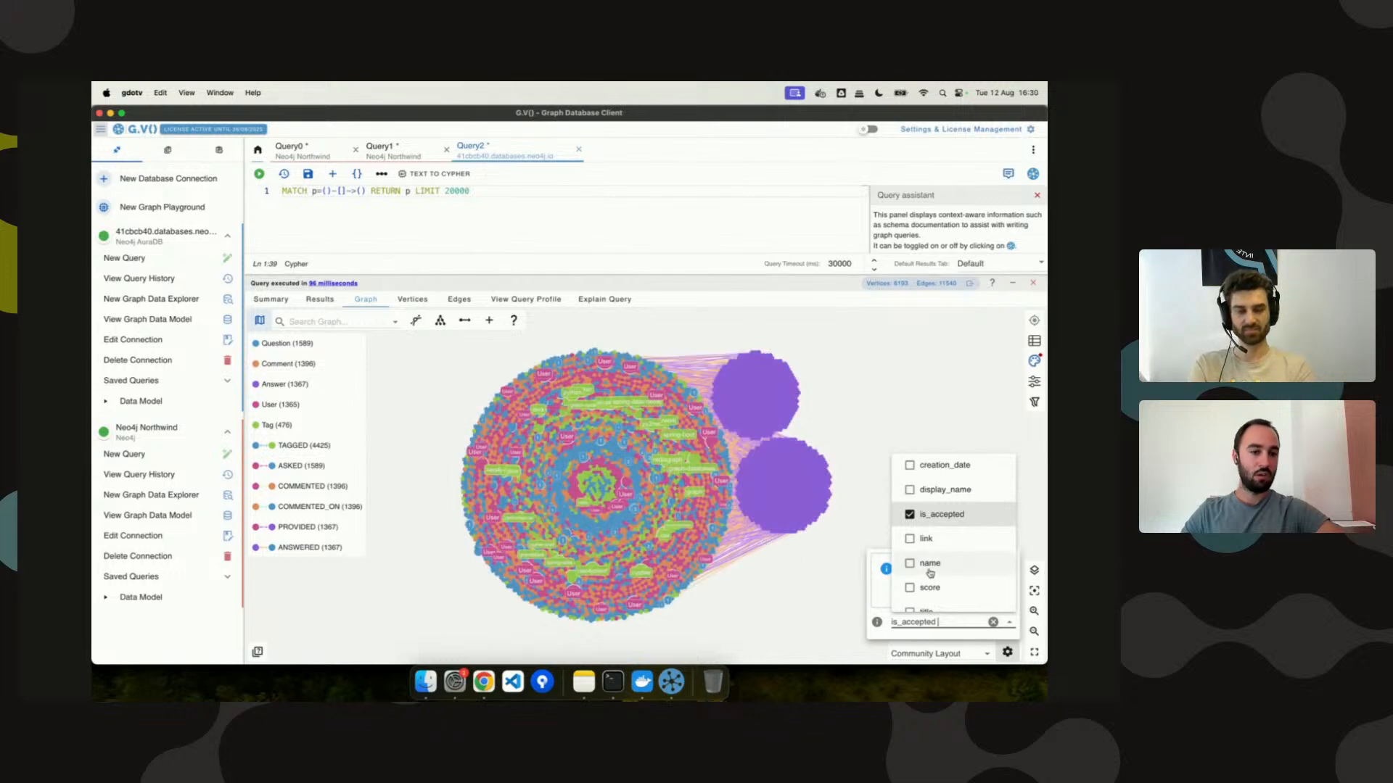
scroll(953, 572, "down", 3)
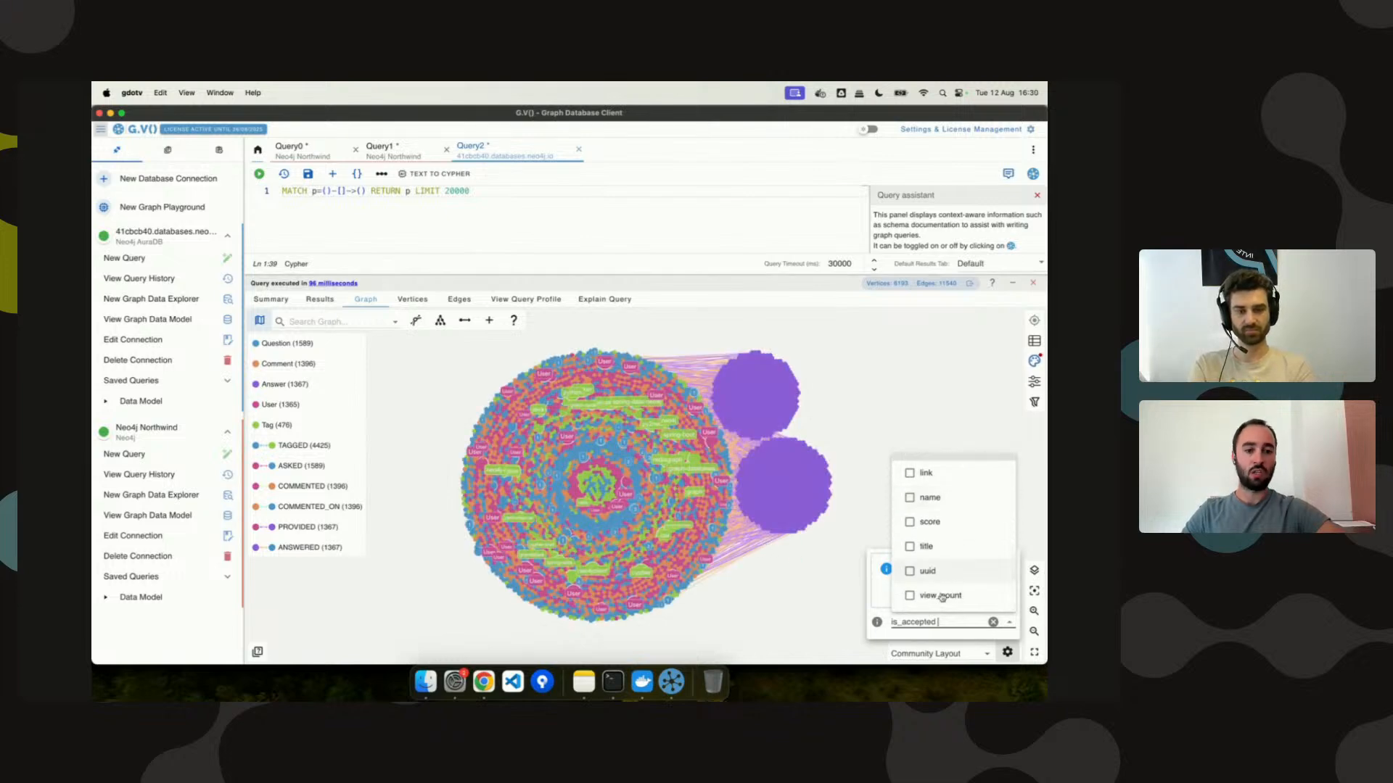
left_click(943, 595)
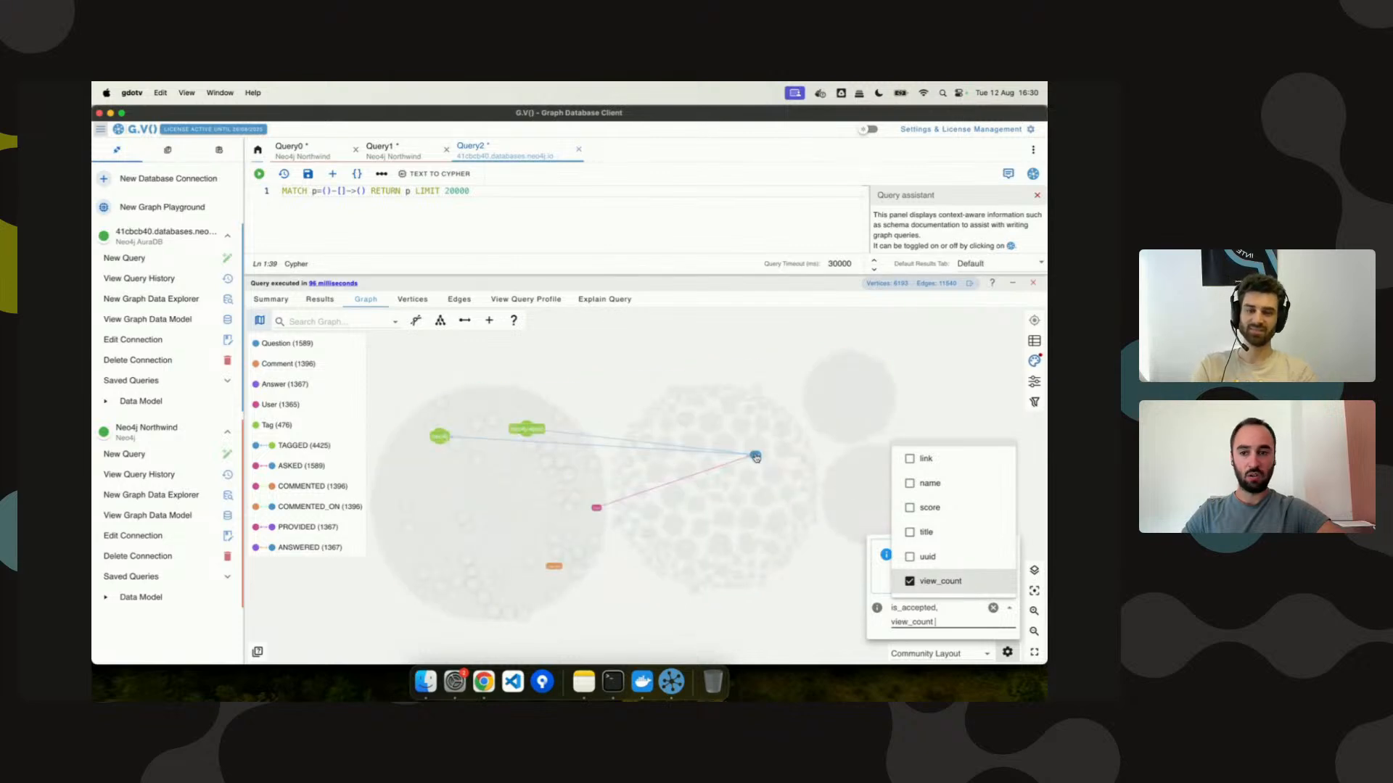
left_click_drag(755, 453, 695, 573)
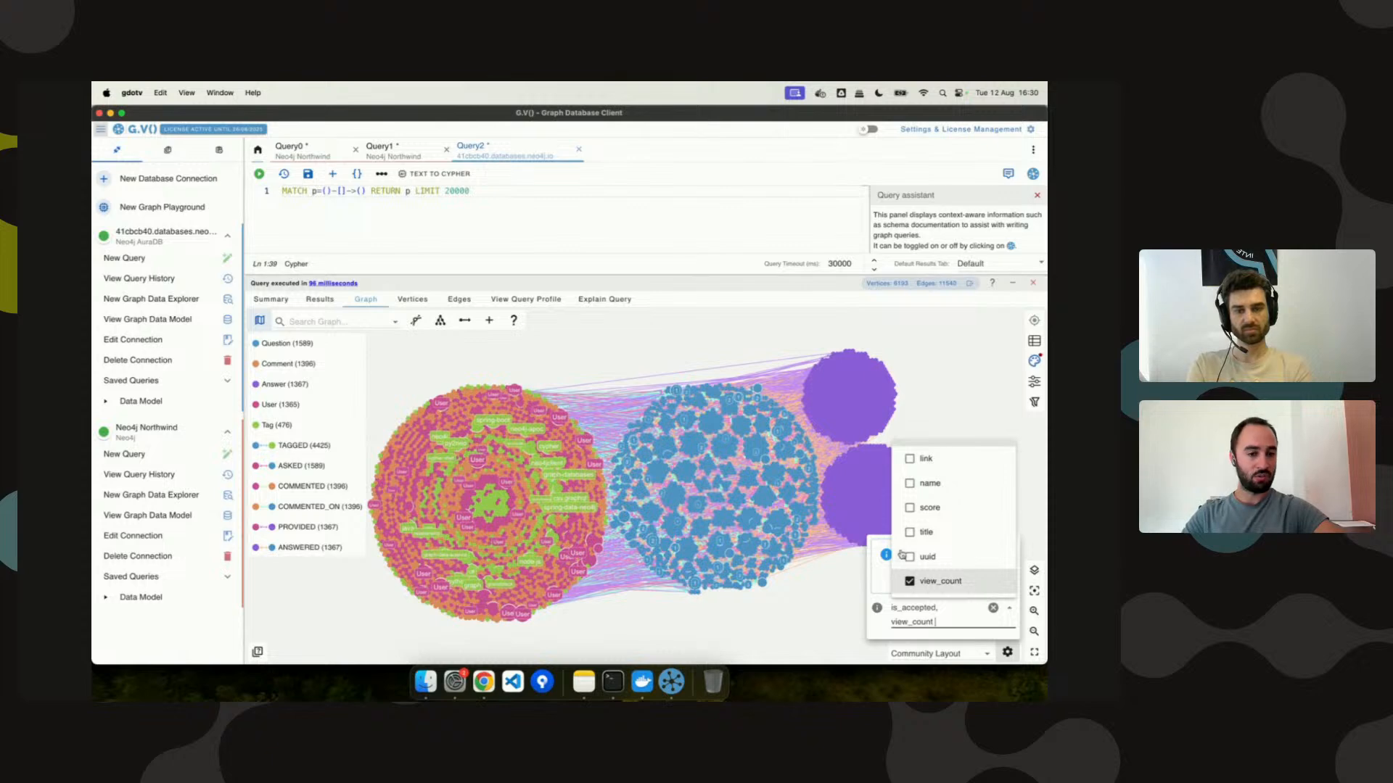
left_click(950, 509)
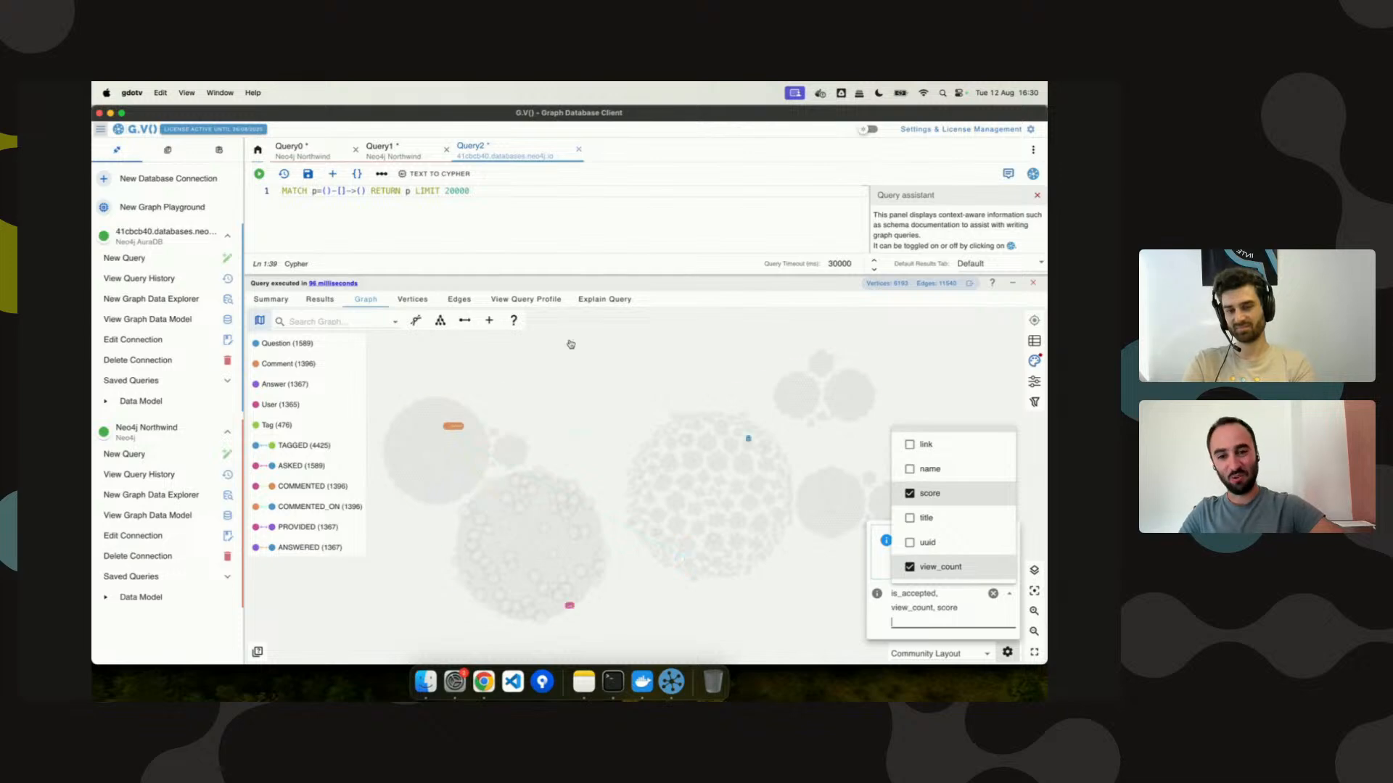
Add answer_count to the grouping and hide User and Tag vertices from the graph.
left_click_drag(492, 432, 490, 470)
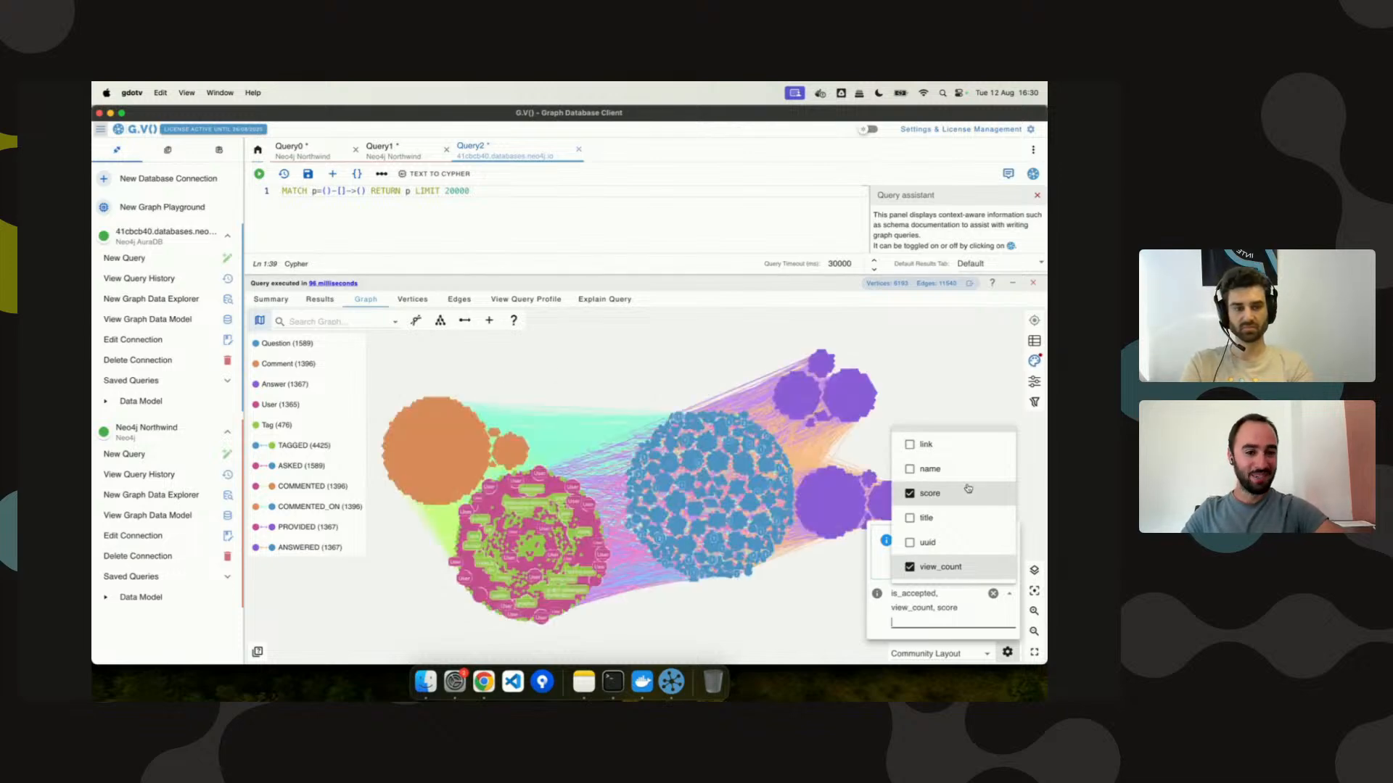
scroll(990, 501, "up", 4)
scroll(990, 500, "up", 3)
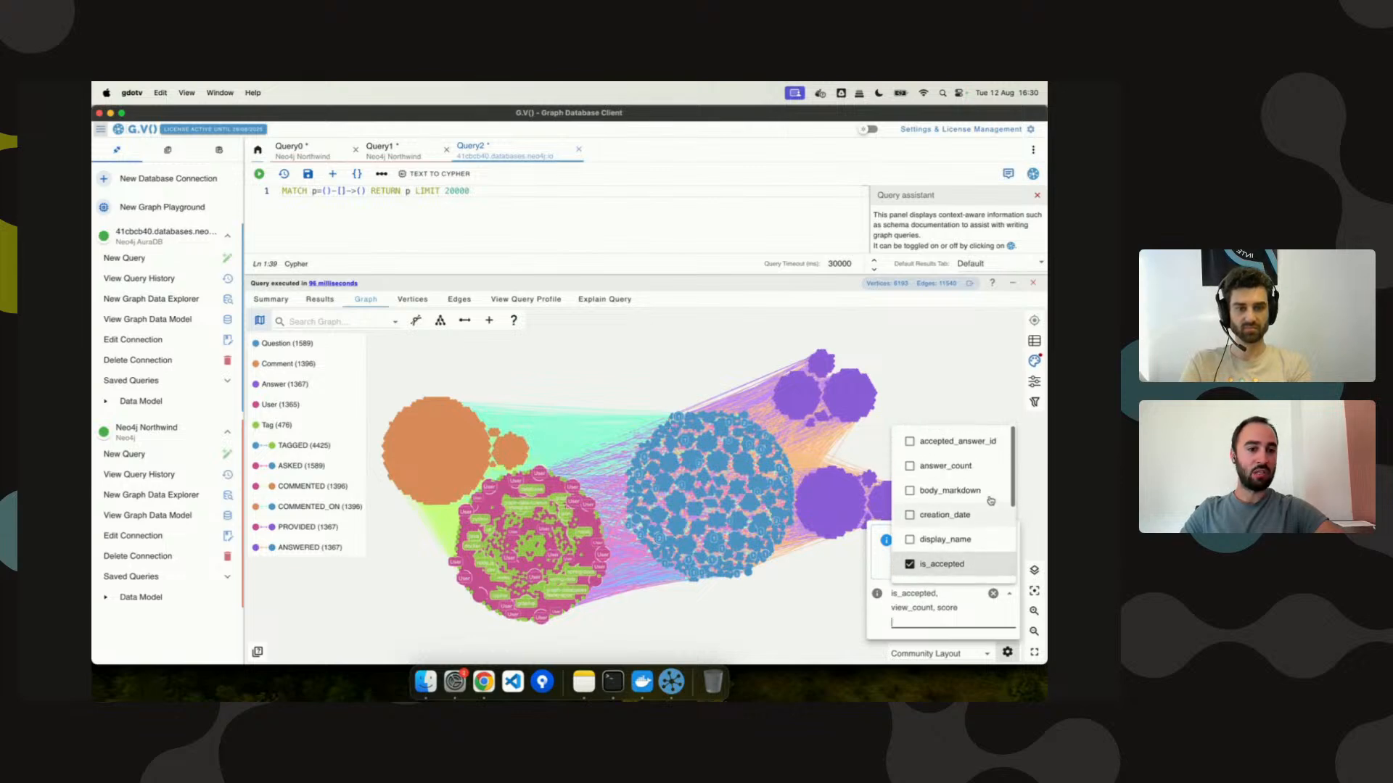
left_click(946, 467)
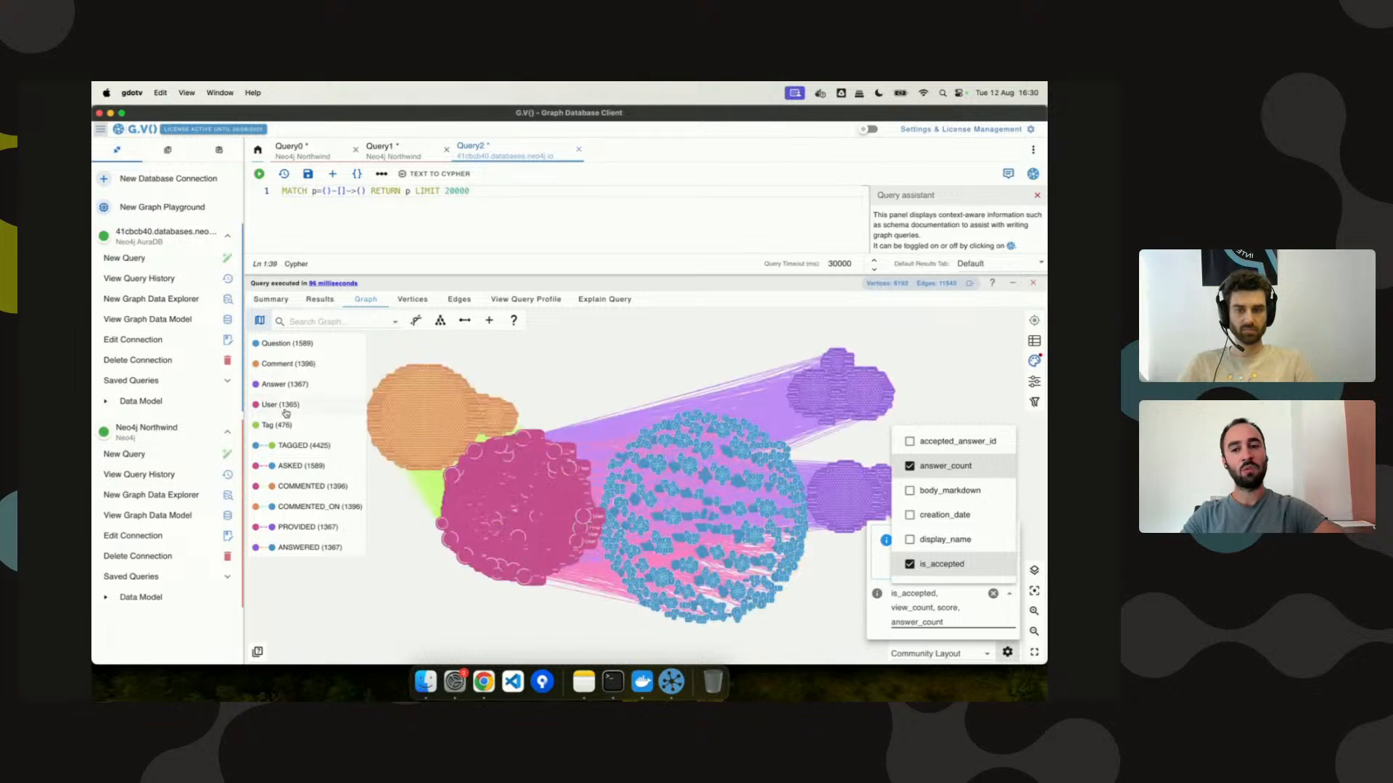
left_click(278, 428)
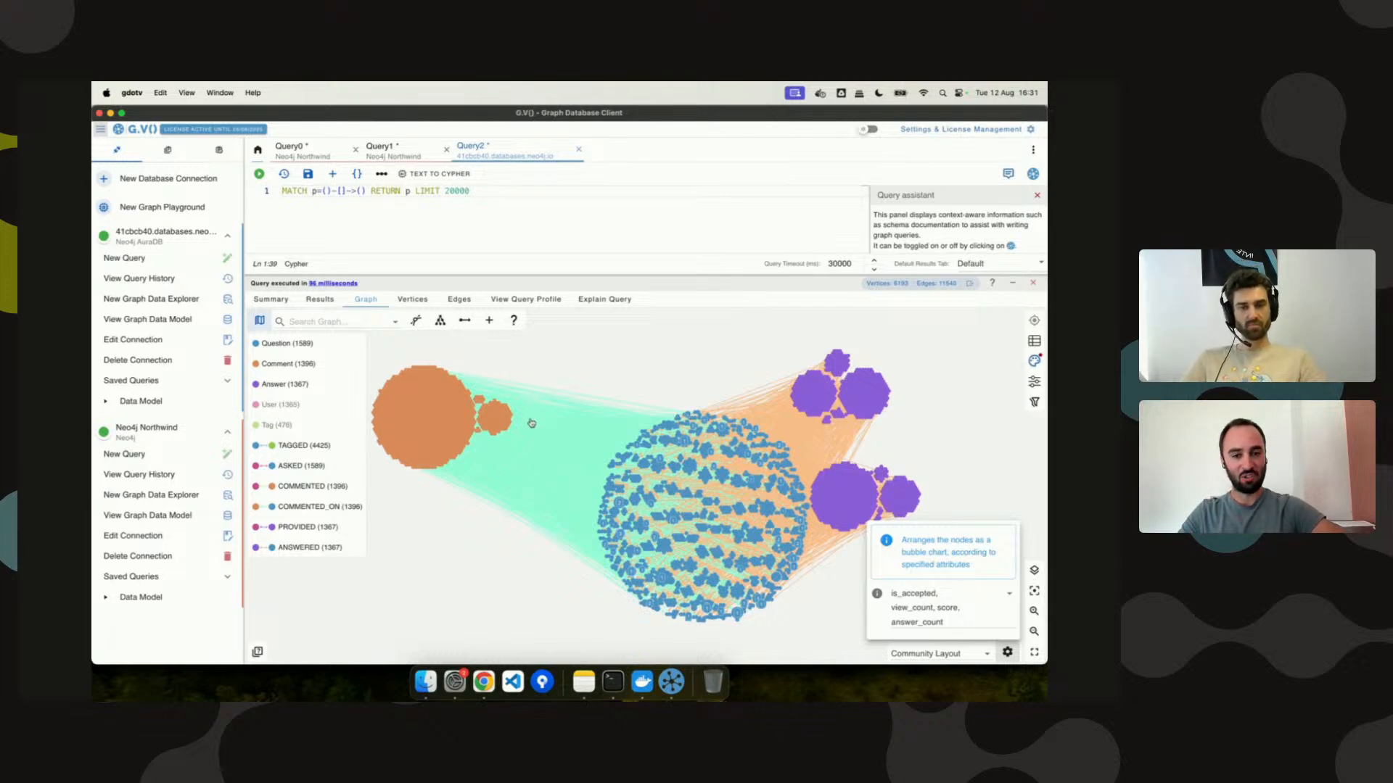
Turn off Custom Vertex Sizing and reduce the Default Vertex Size slightly.
left_click(622, 348)
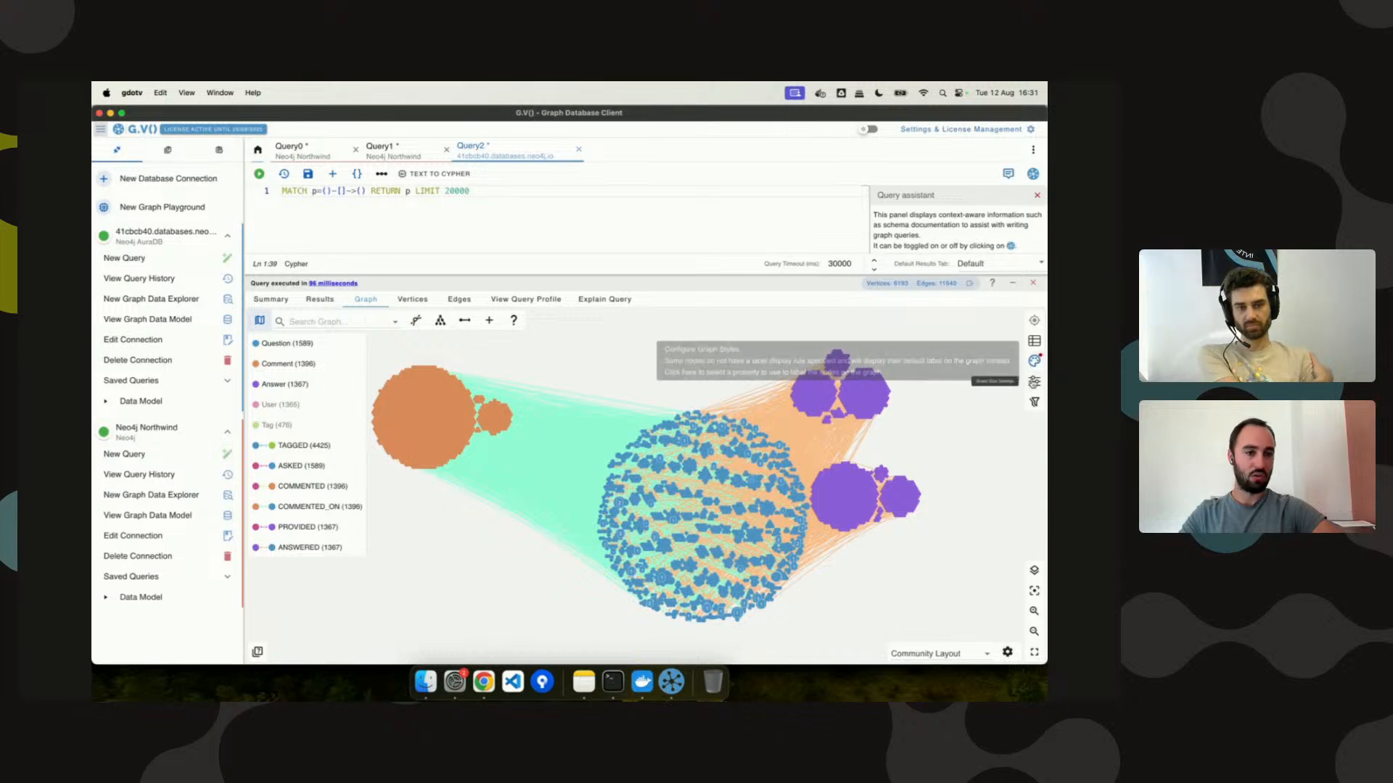
left_click(1034, 381)
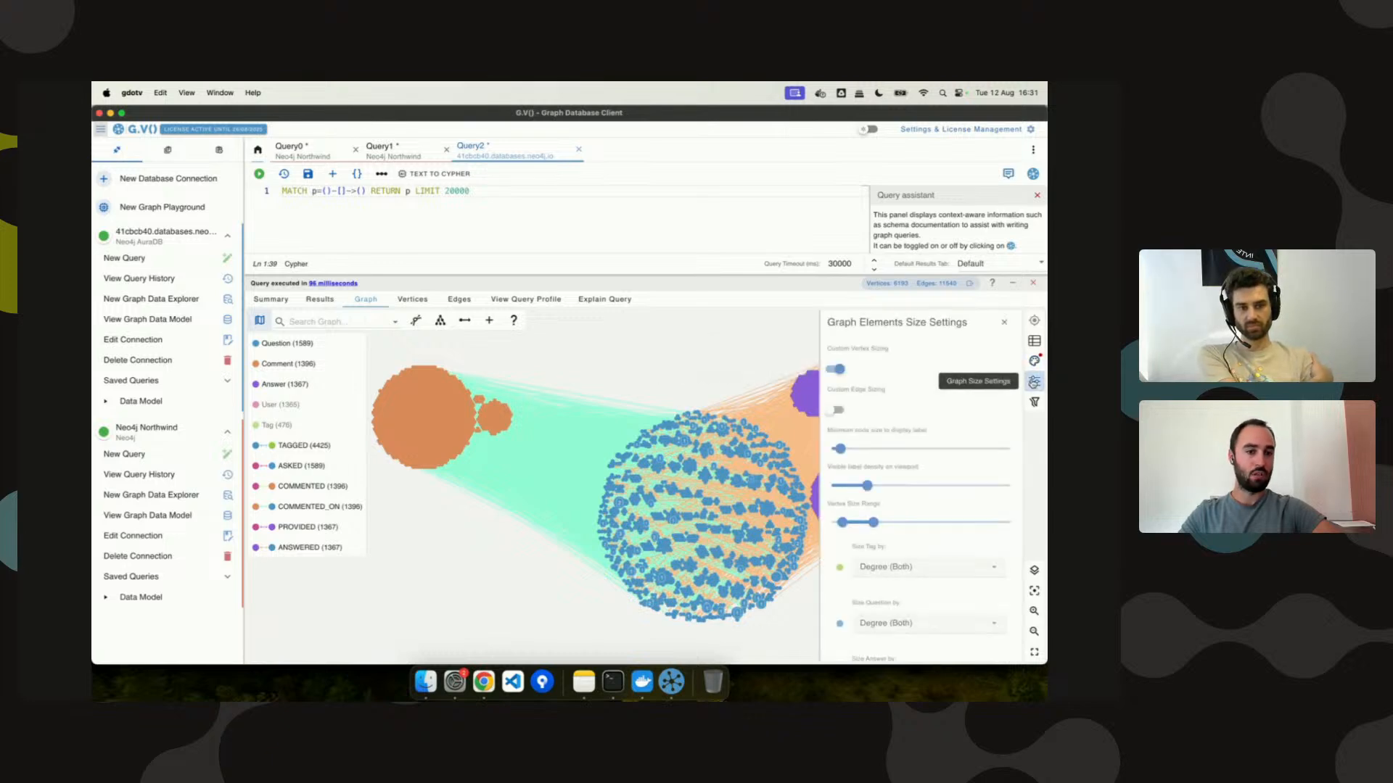
left_click(841, 372)
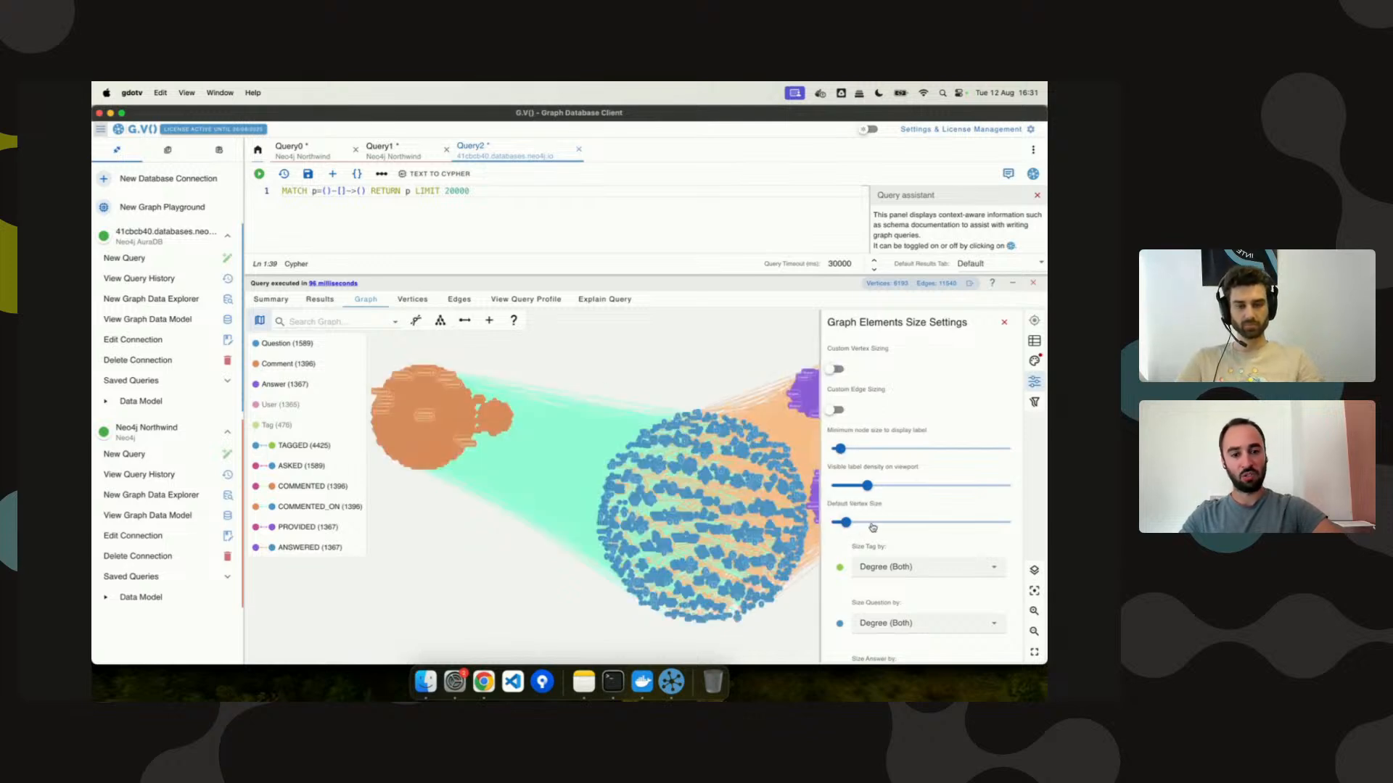
left_click_drag(845, 522, 838, 522)
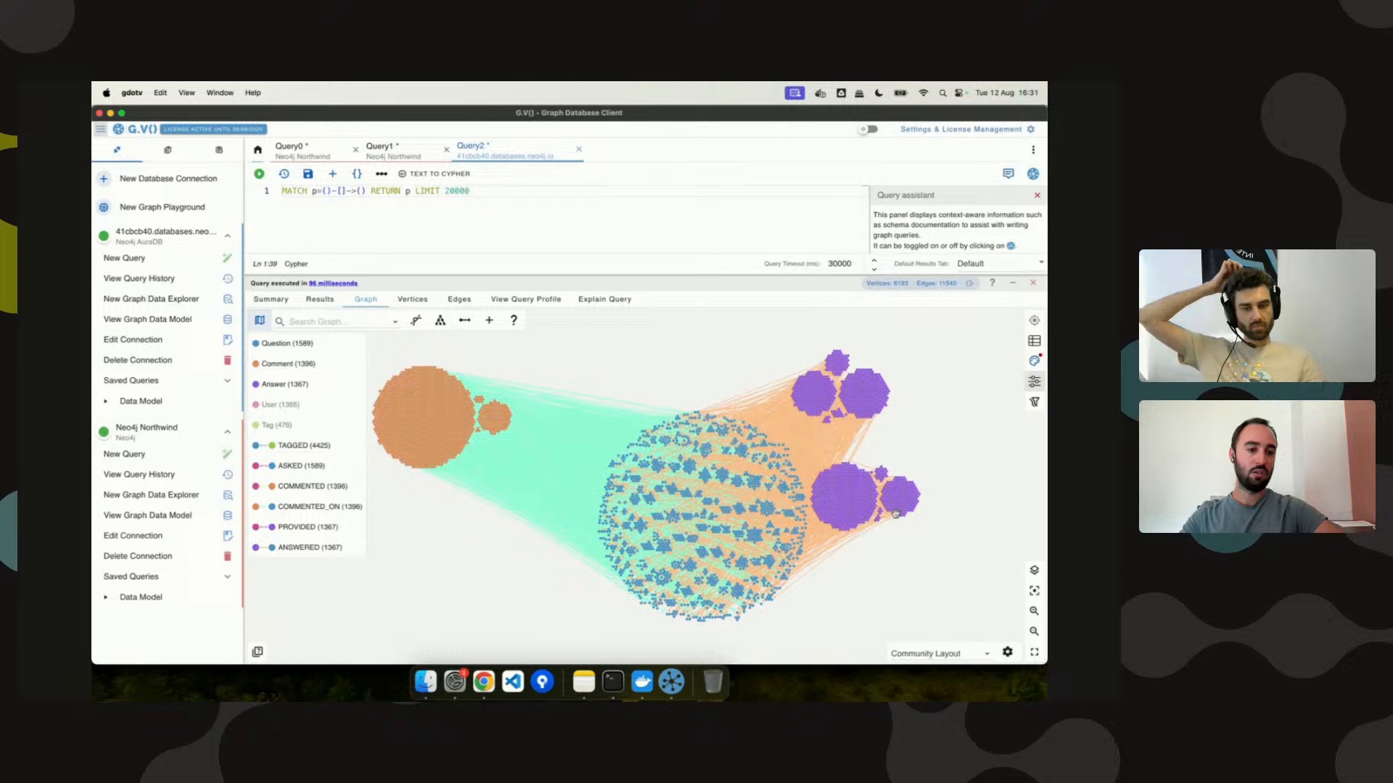
Leave full-screen graph view to reveal the 6193-vertex and 11540-edge counts, then reopen graph styles.
left_click(1034, 652)
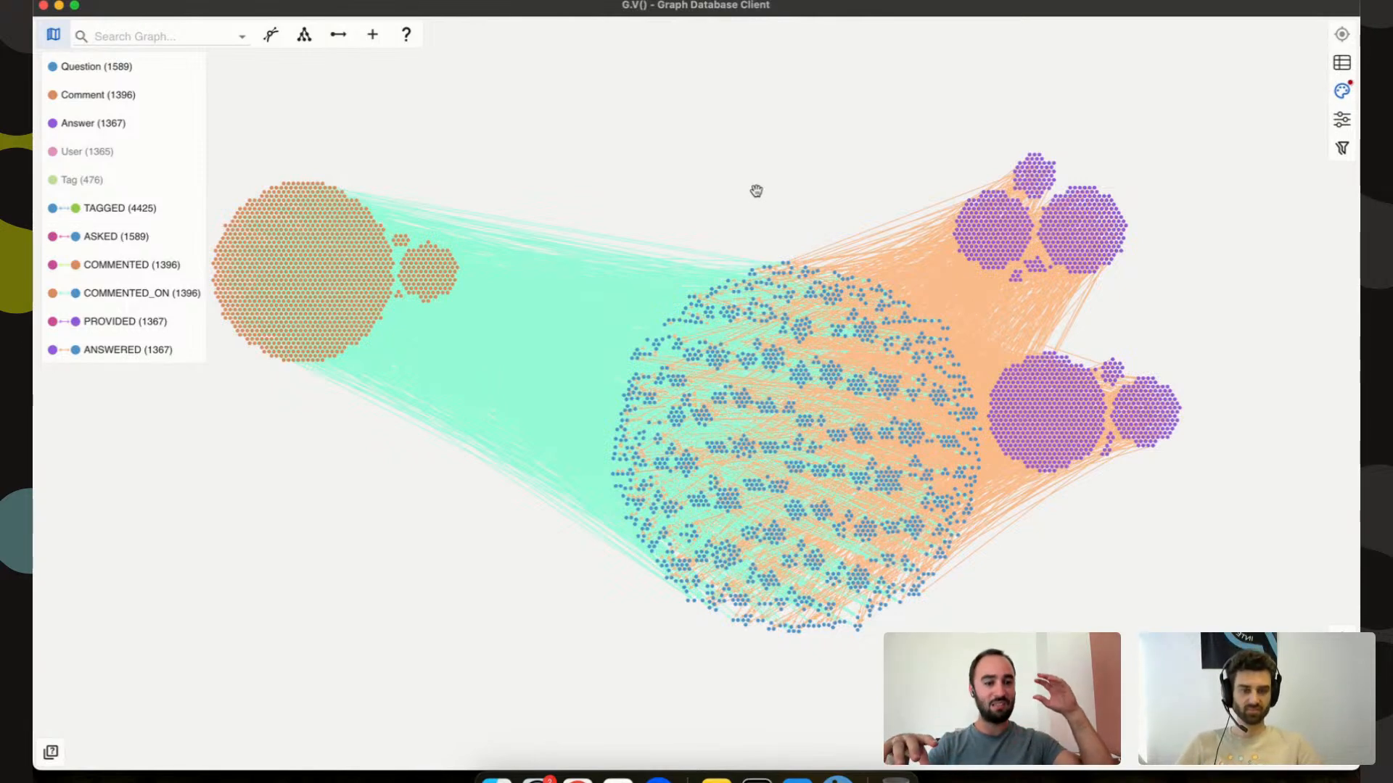
left_click(1341, 752)
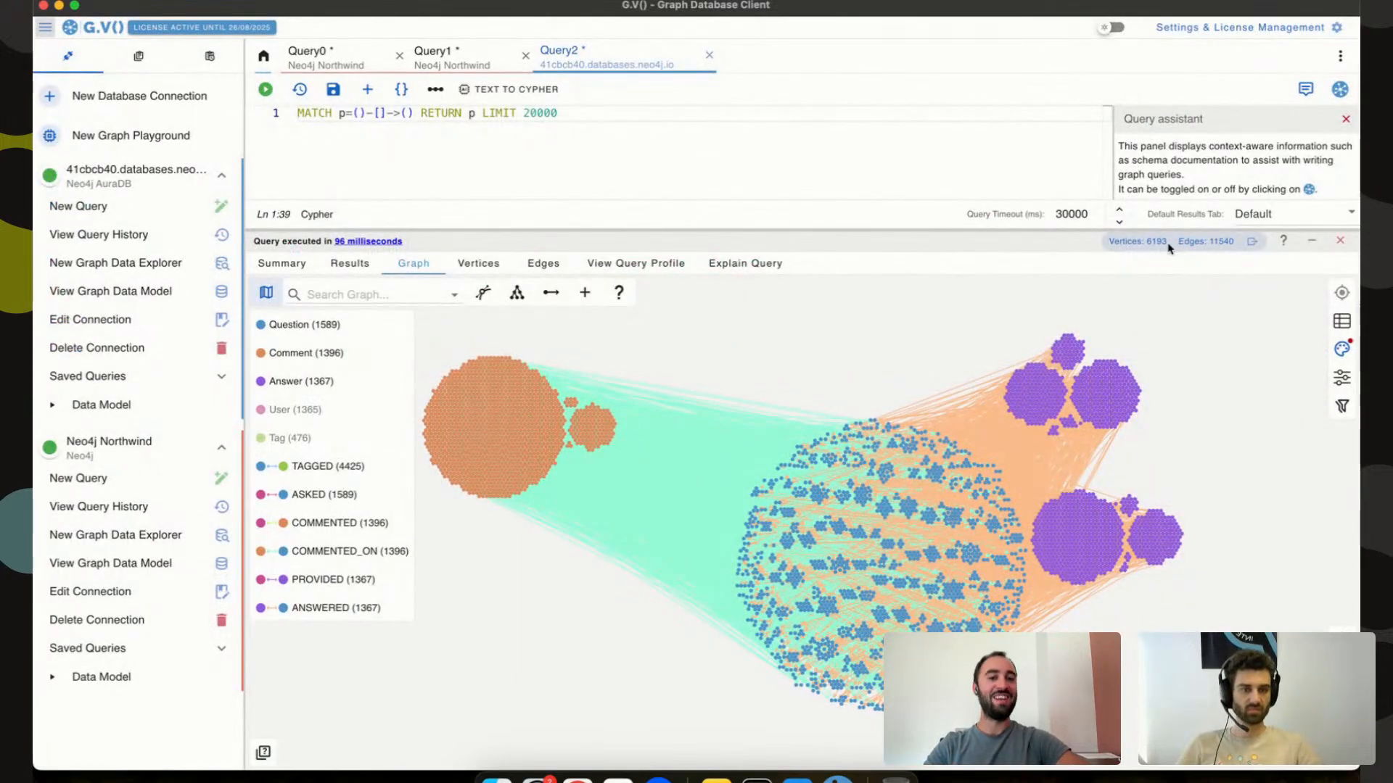
left_click_drag(1167, 243, 1136, 243)
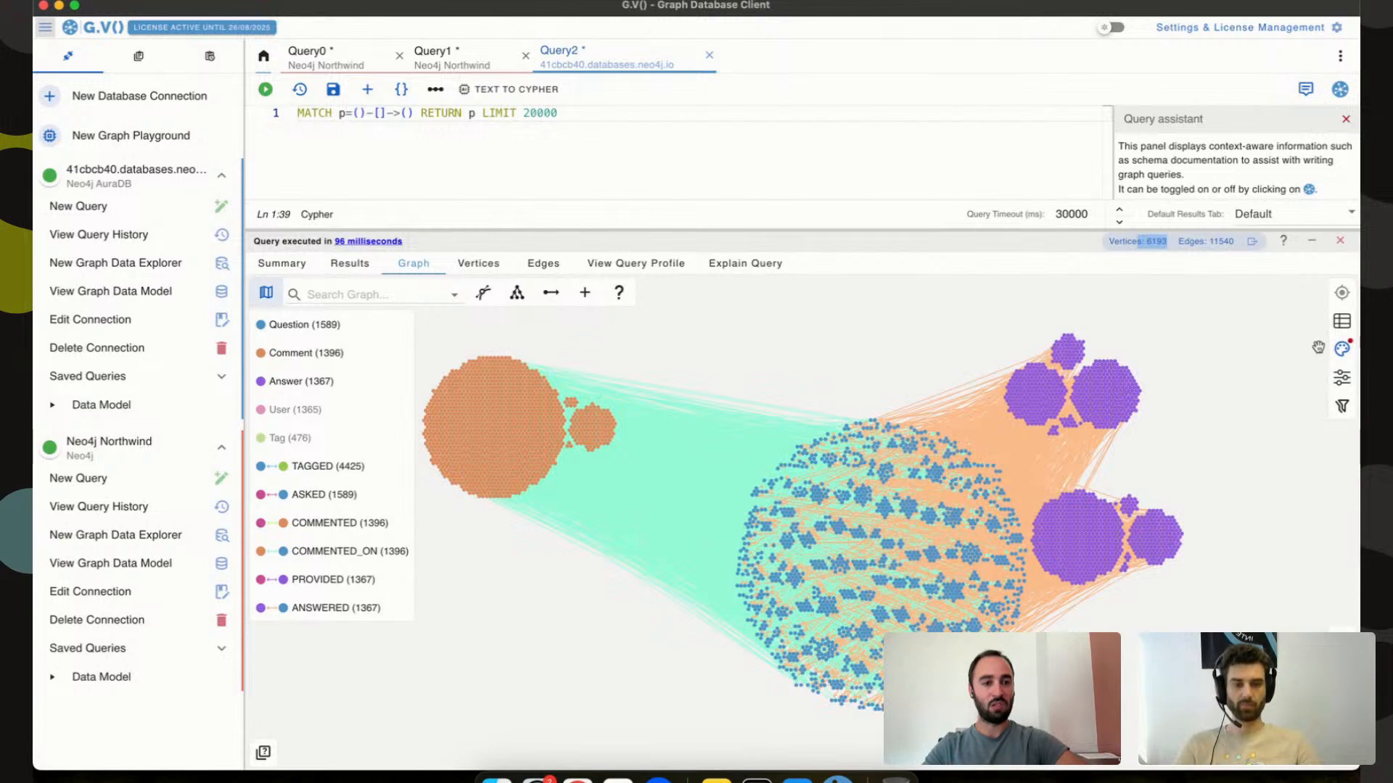
left_click(1342, 351)
Set the Answer caption to title and the Comment caption to score, then save the stylesheet.
left_click(1198, 488)
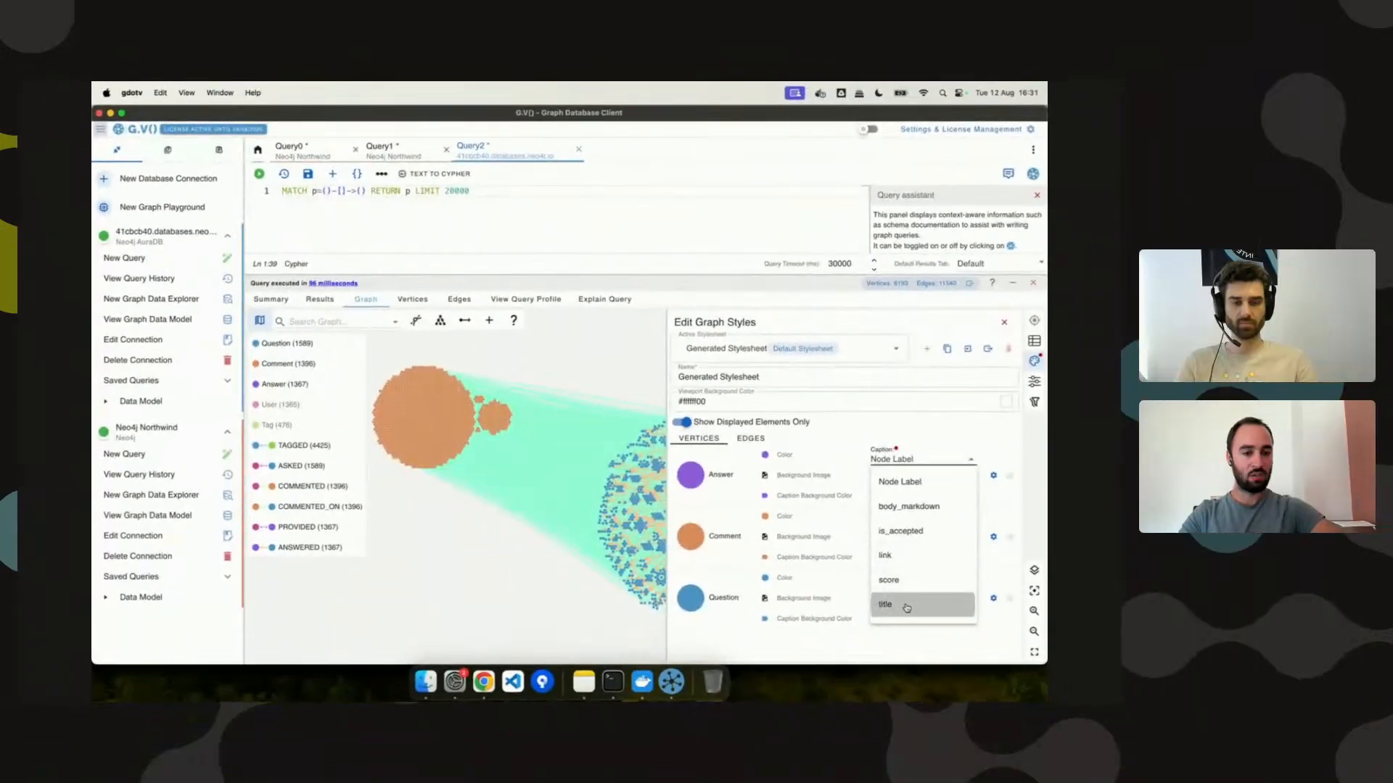
left_click(1133, 687)
left_click(915, 548)
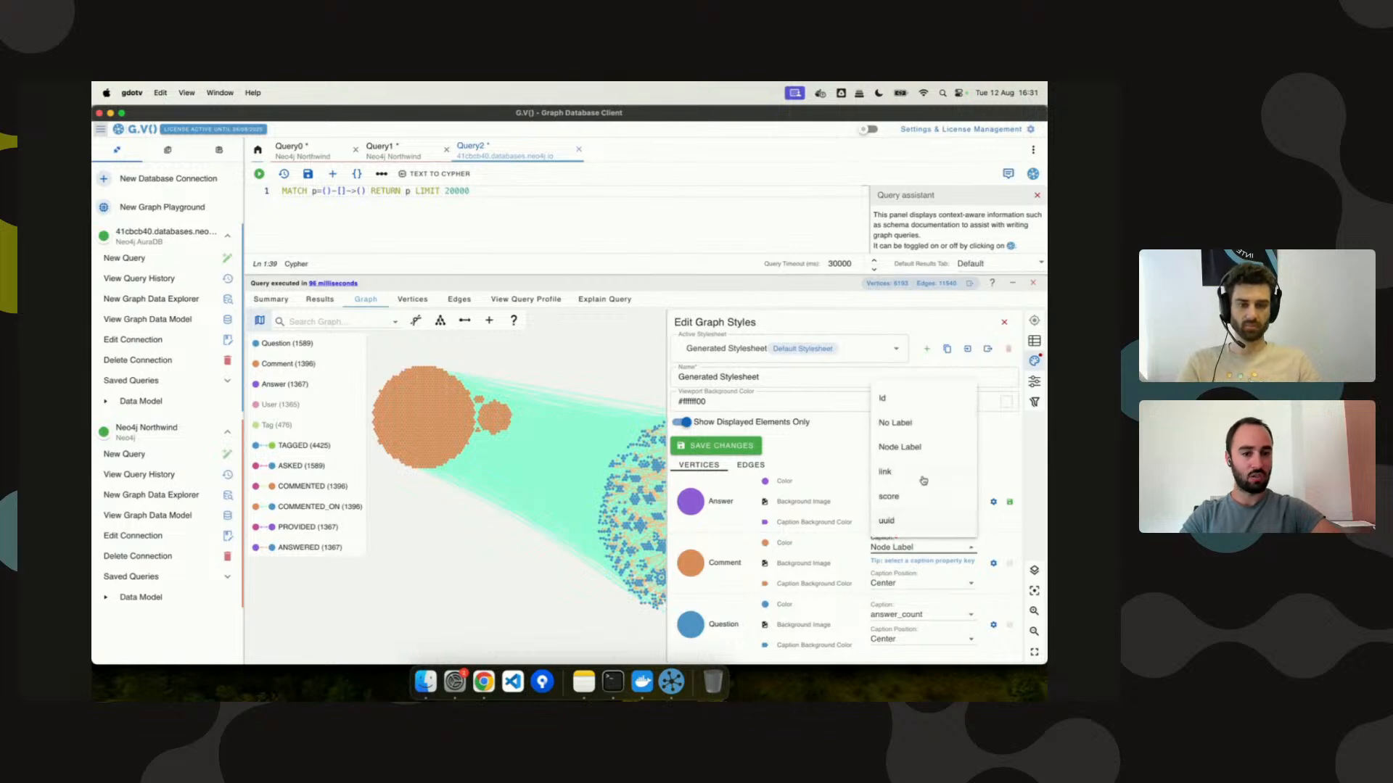
left_click(889, 496)
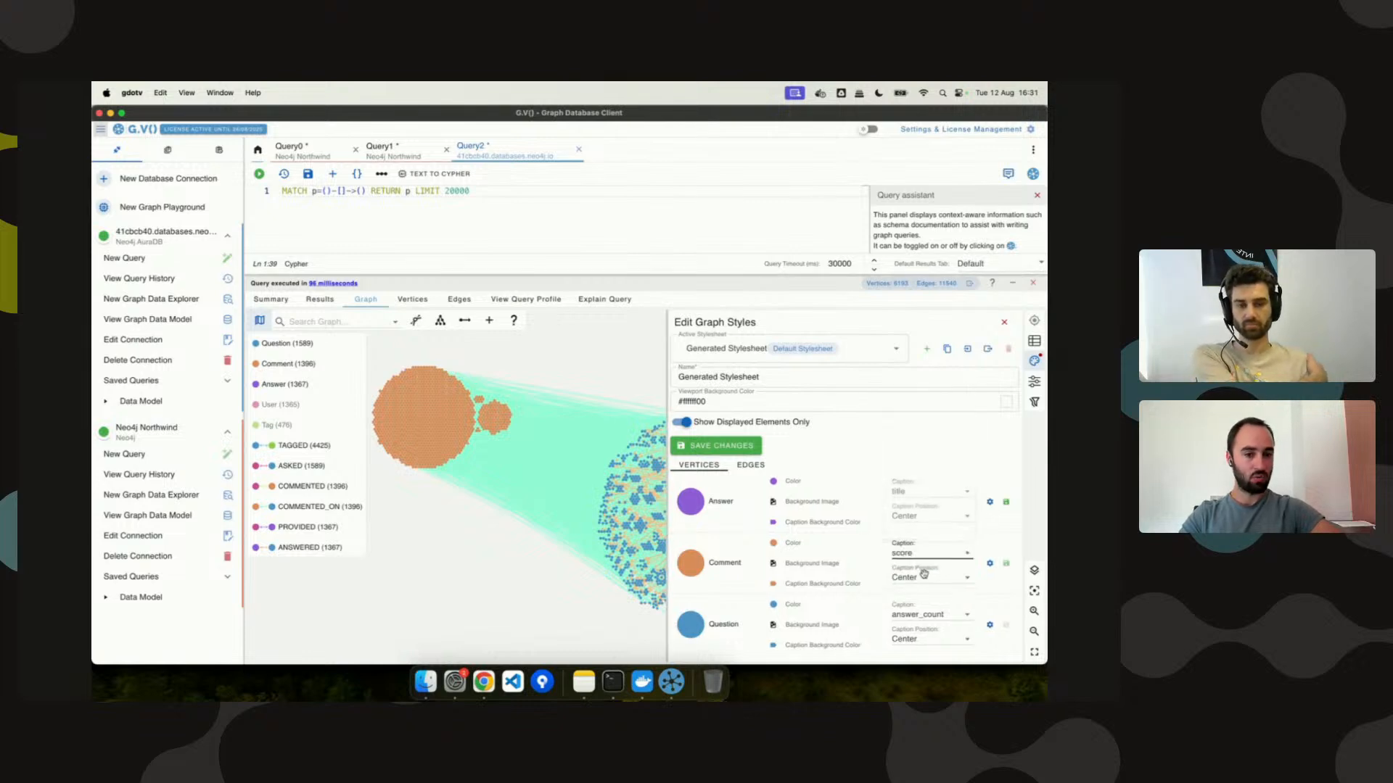
left_click(718, 445)
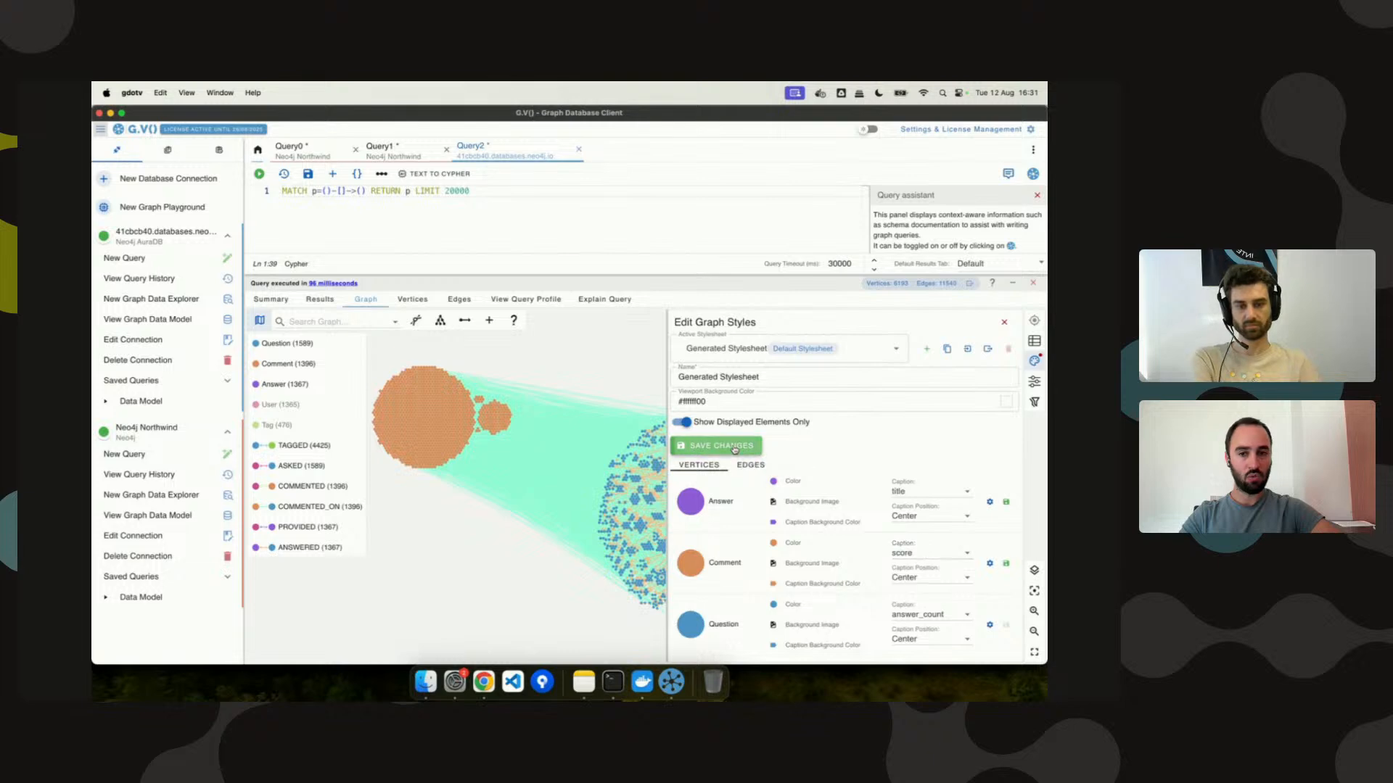
left_click(547, 349)
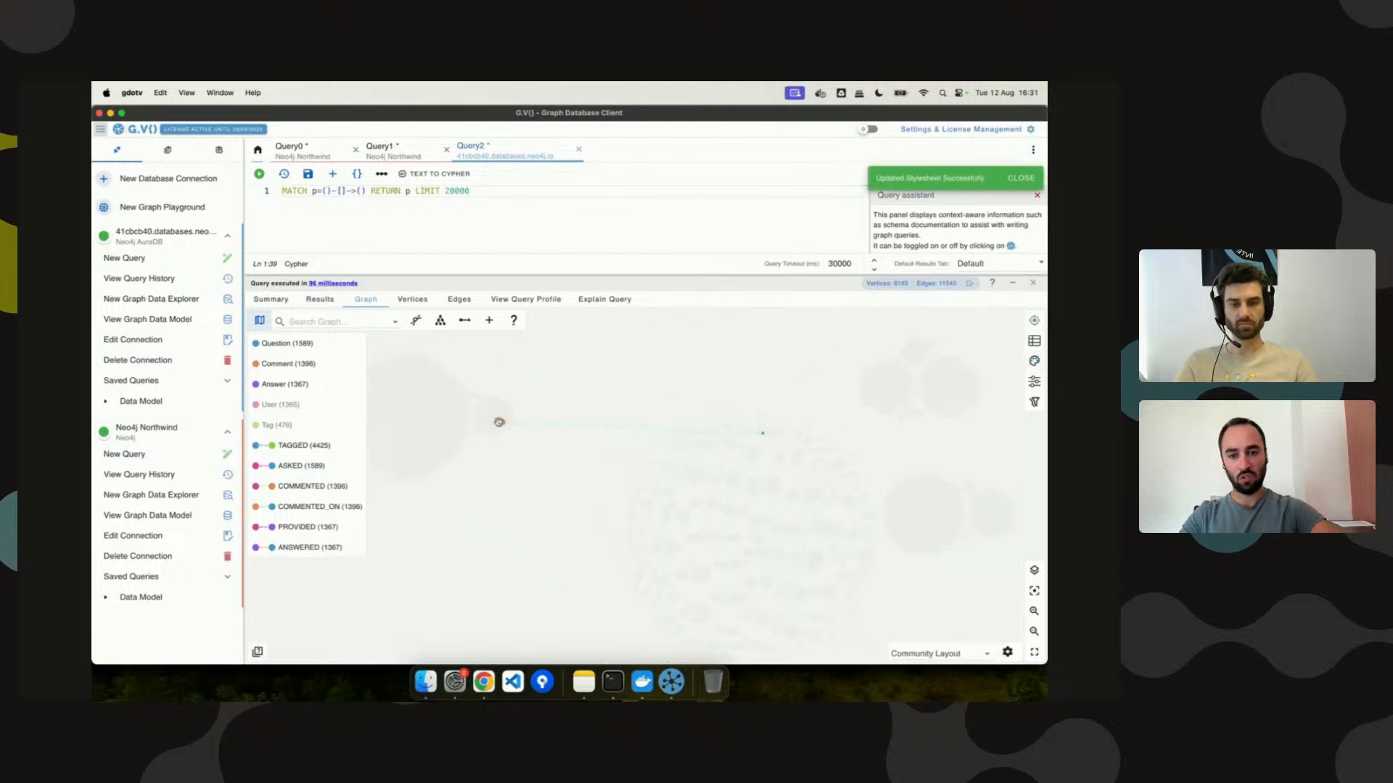
scroll(499, 421, "up", 5)
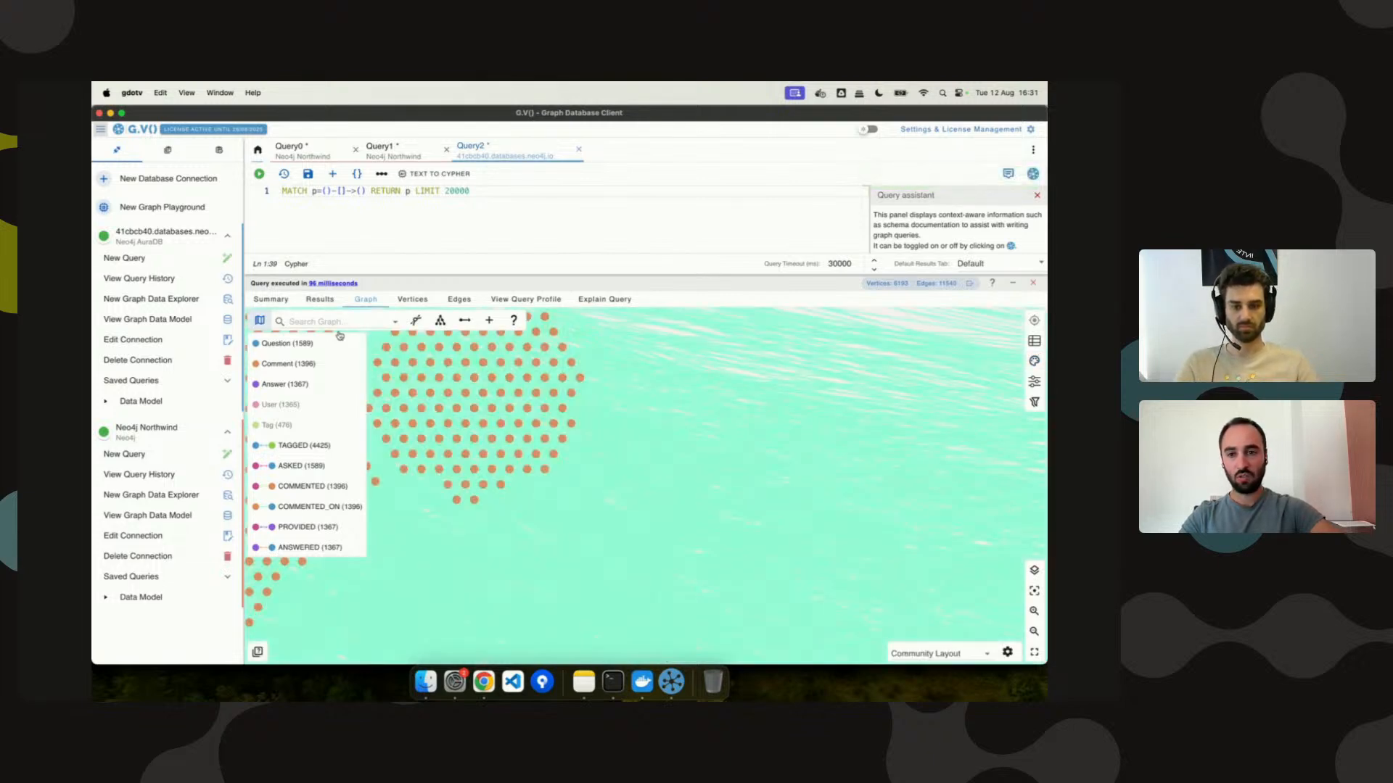
Toggle off the TAGGED, COMMENTED and COMMENTED_ON edge types in the legend.
left_click(259, 321)
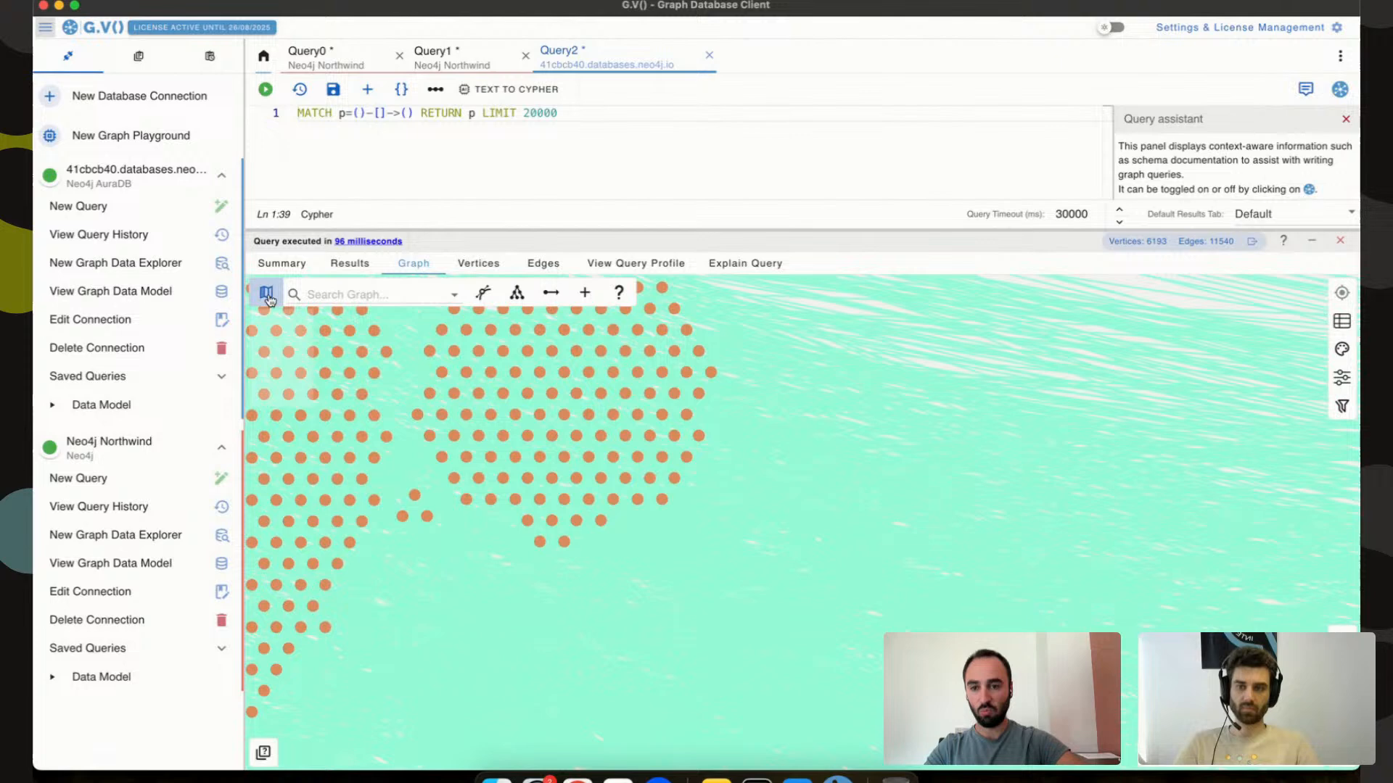
left_click(266, 293)
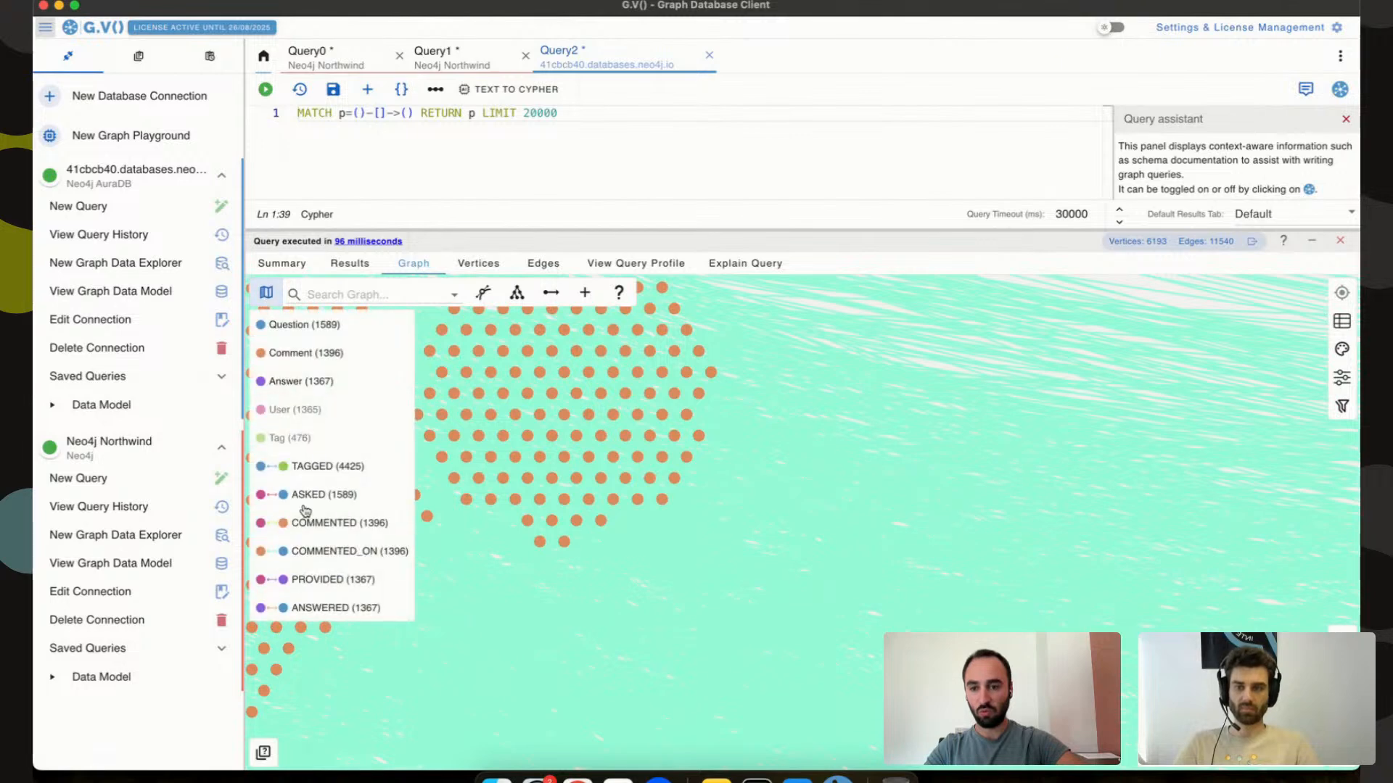
left_click(323, 468)
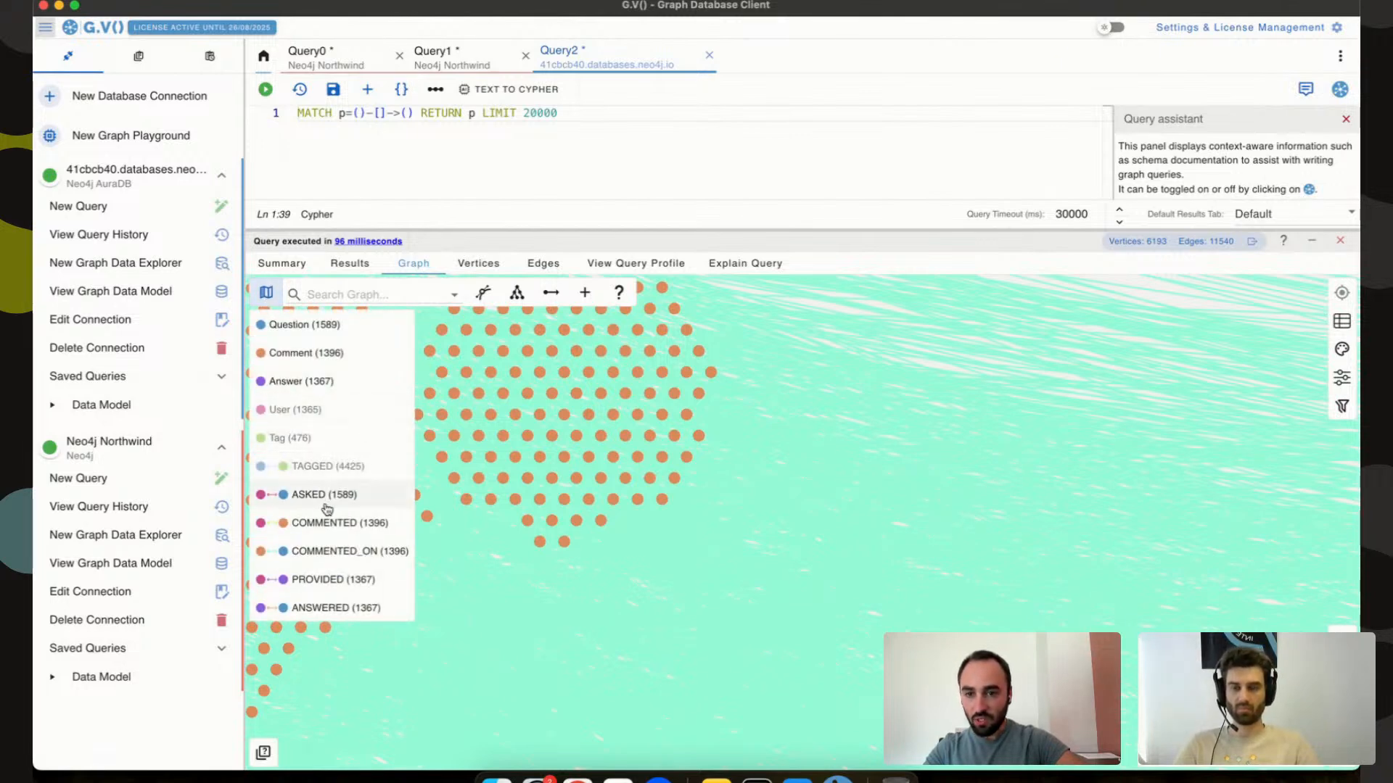
left_click(323, 526)
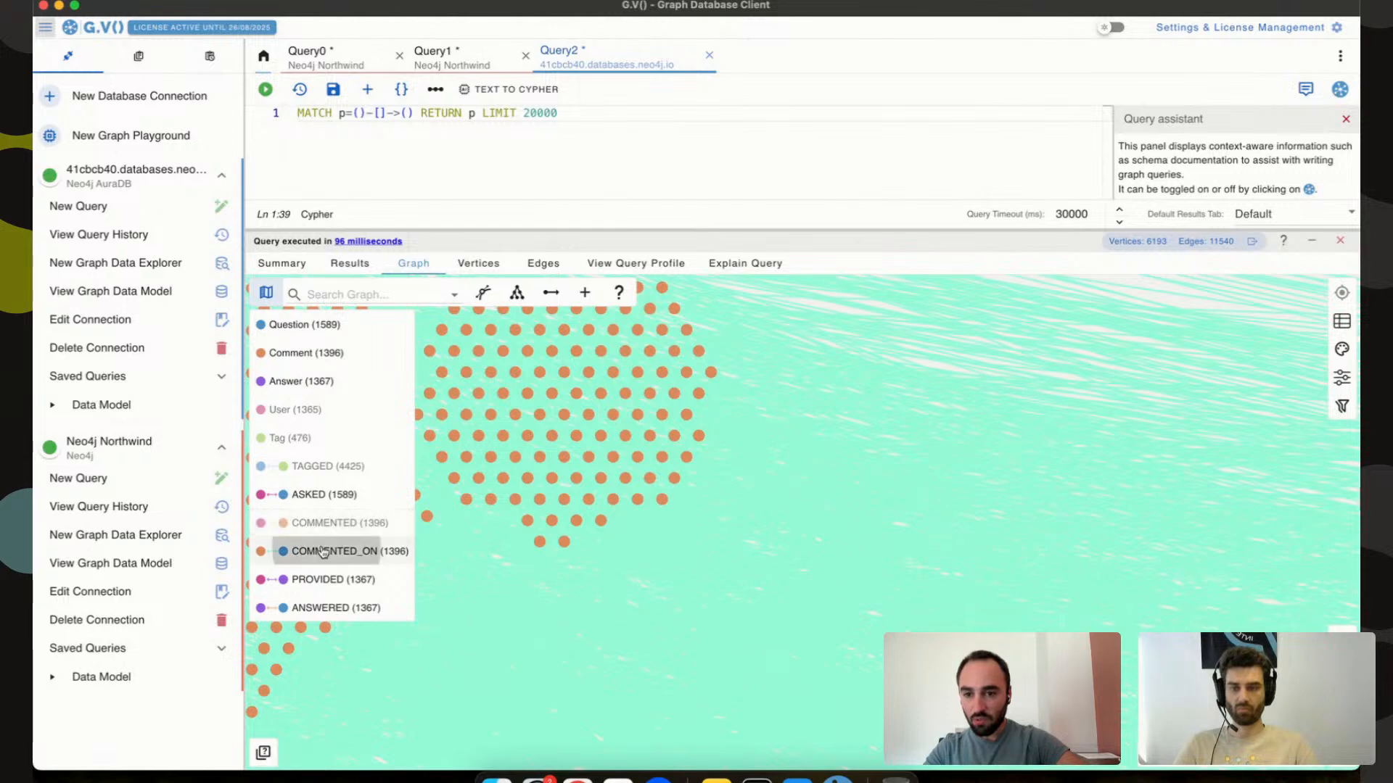
left_click(322, 551)
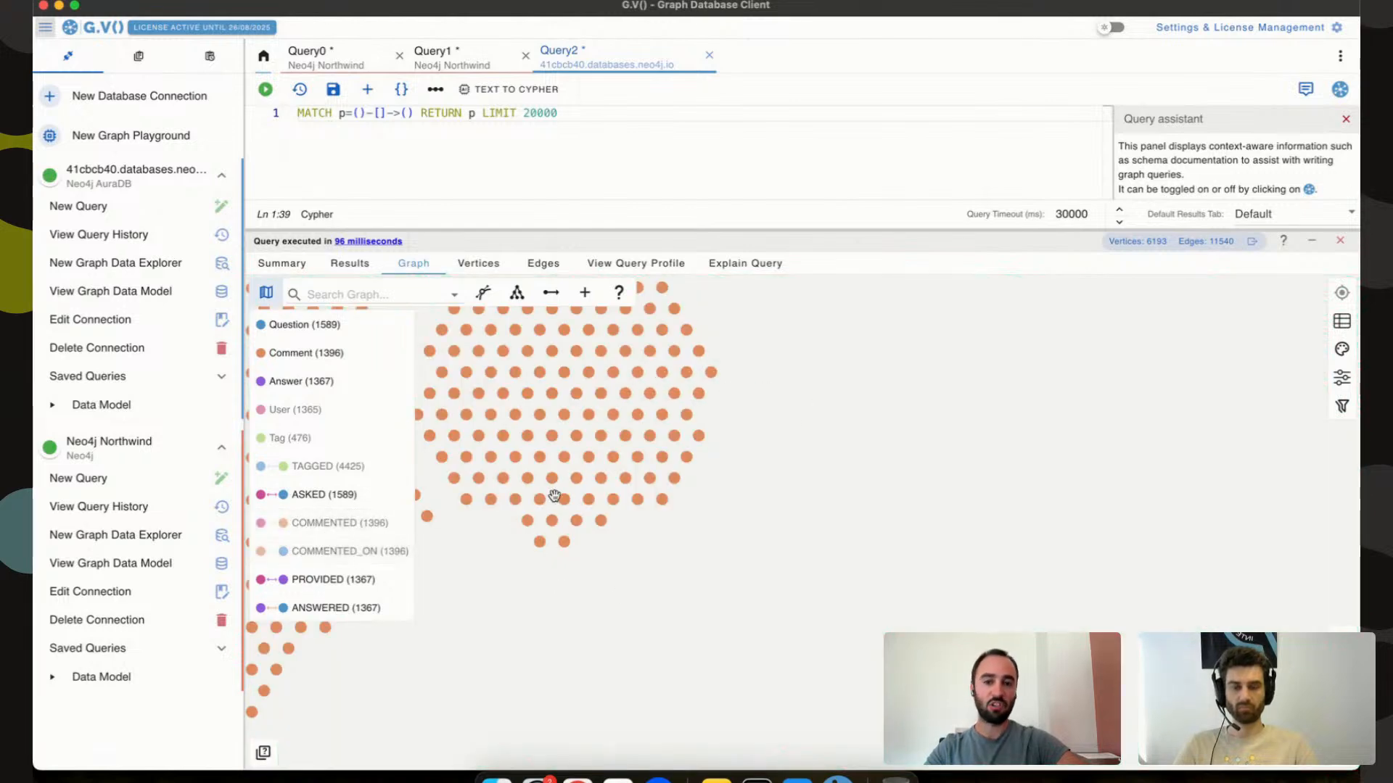
left_click(267, 291)
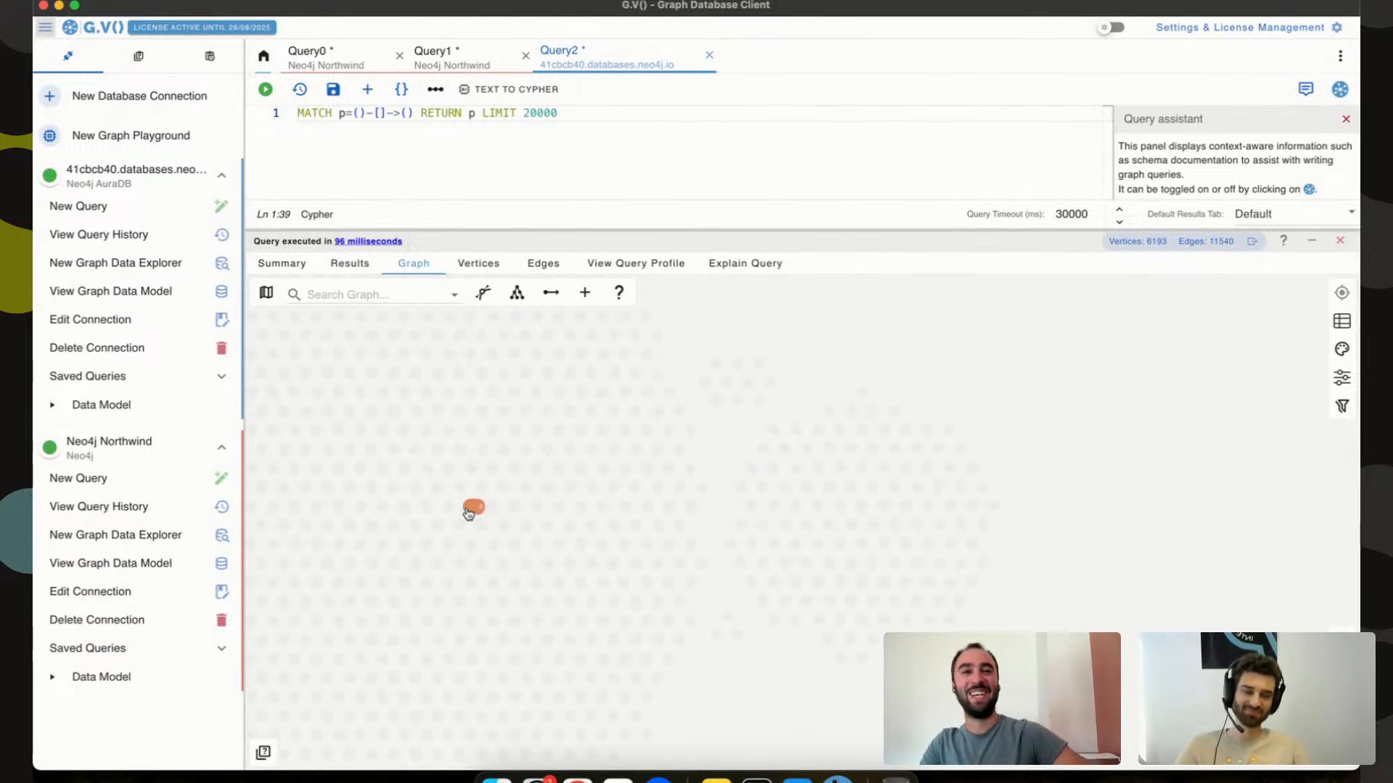
Zoom out over the whole Q&A graph and browse the layouts under Community Layout.
scroll(914, 390, "down", 5)
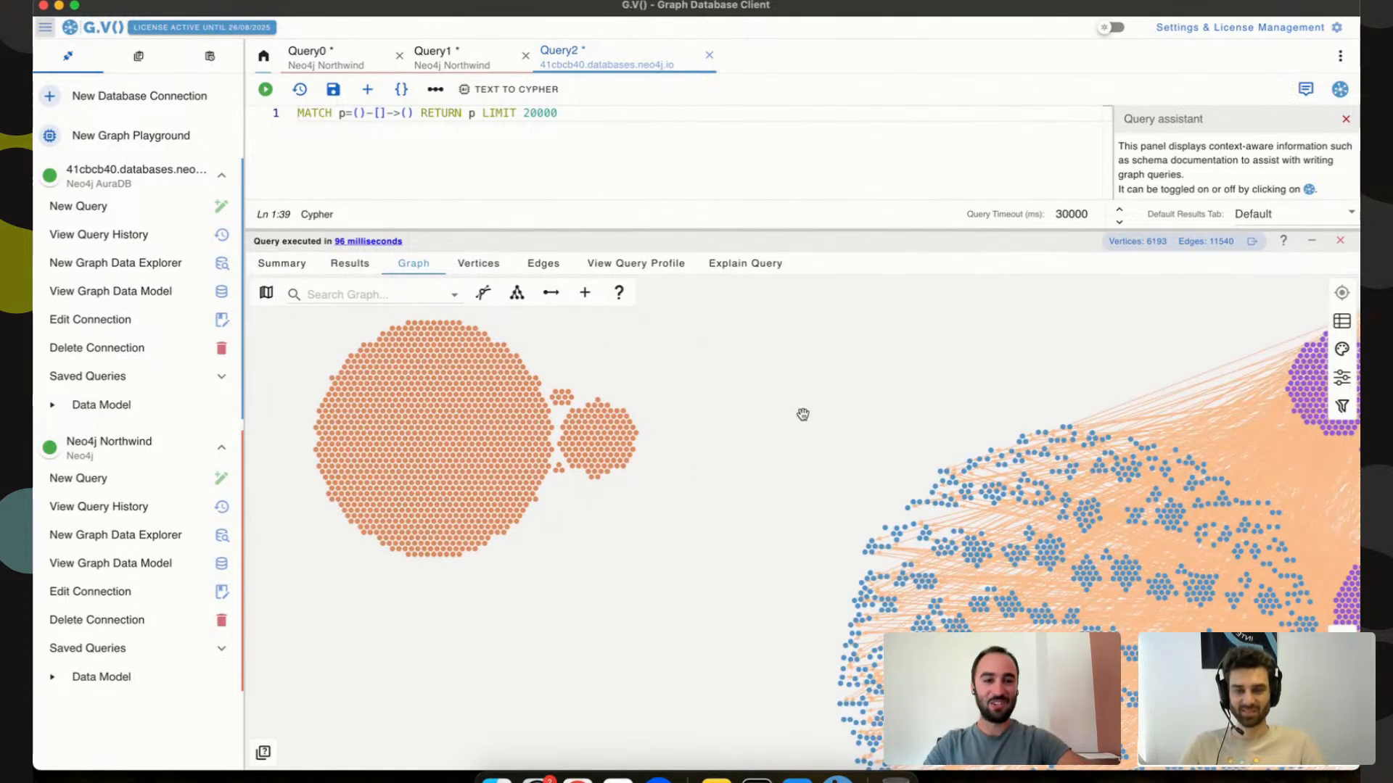
scroll(803, 414, "down", 3)
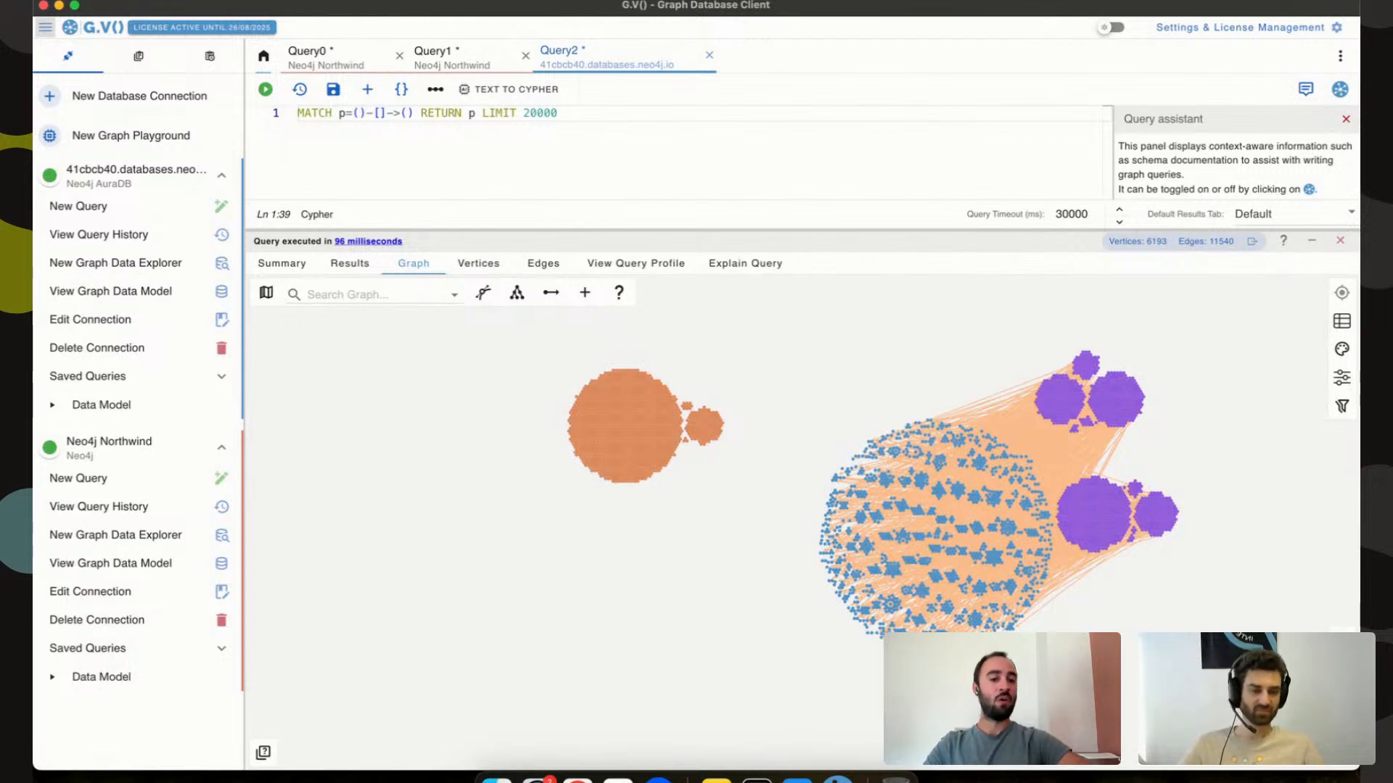
left_click(1169, 756)
scroll(1207, 605, "up", 2)
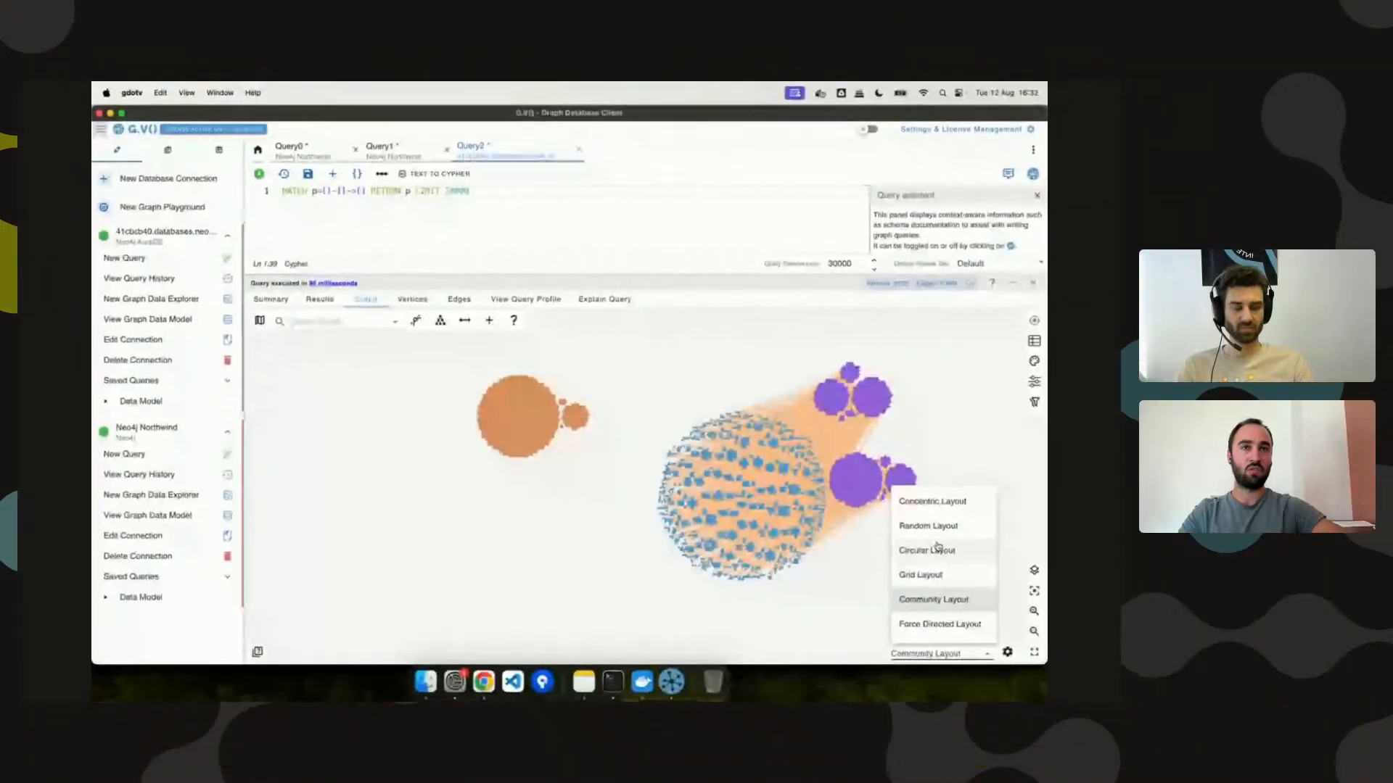
scroll(940, 577, "down", 2)
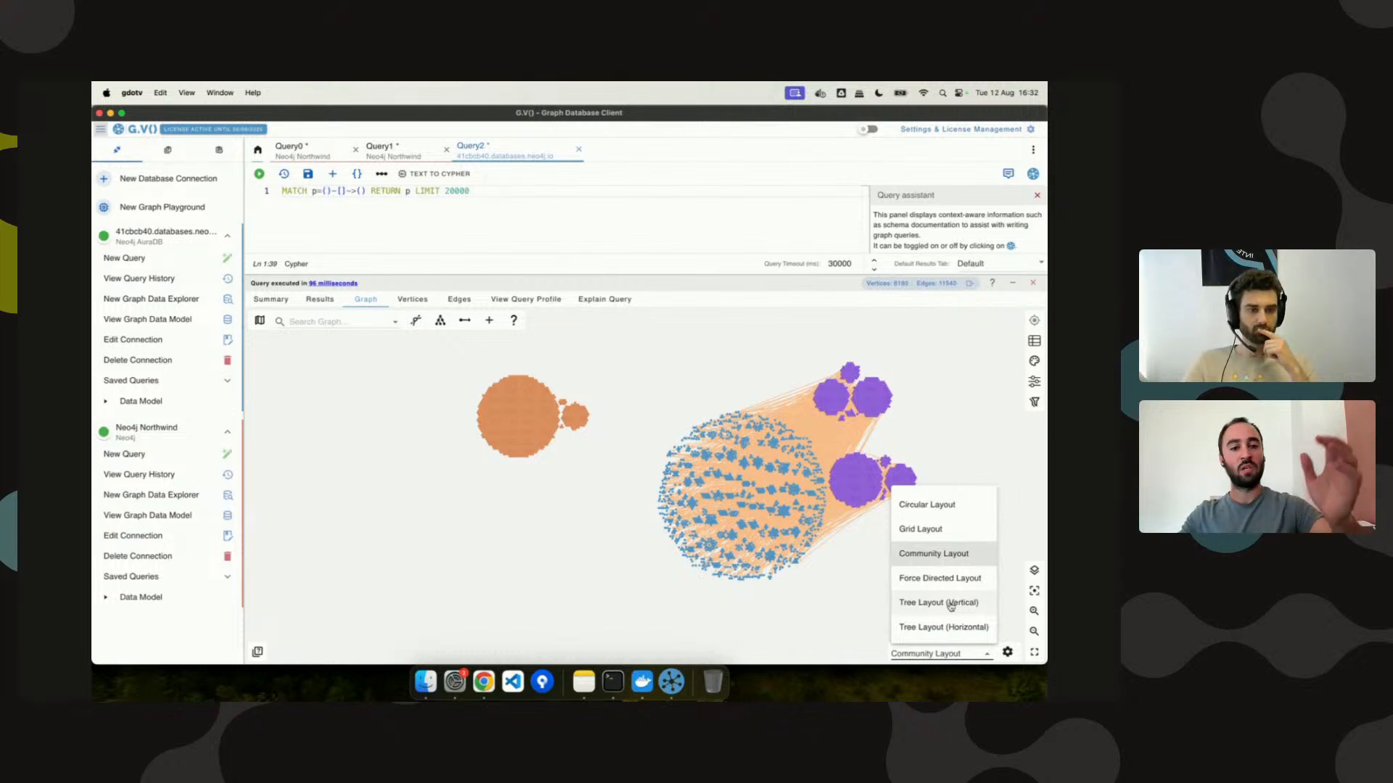
Close the Query2 results and run the Northwind query in Query1.
left_click(1031, 283)
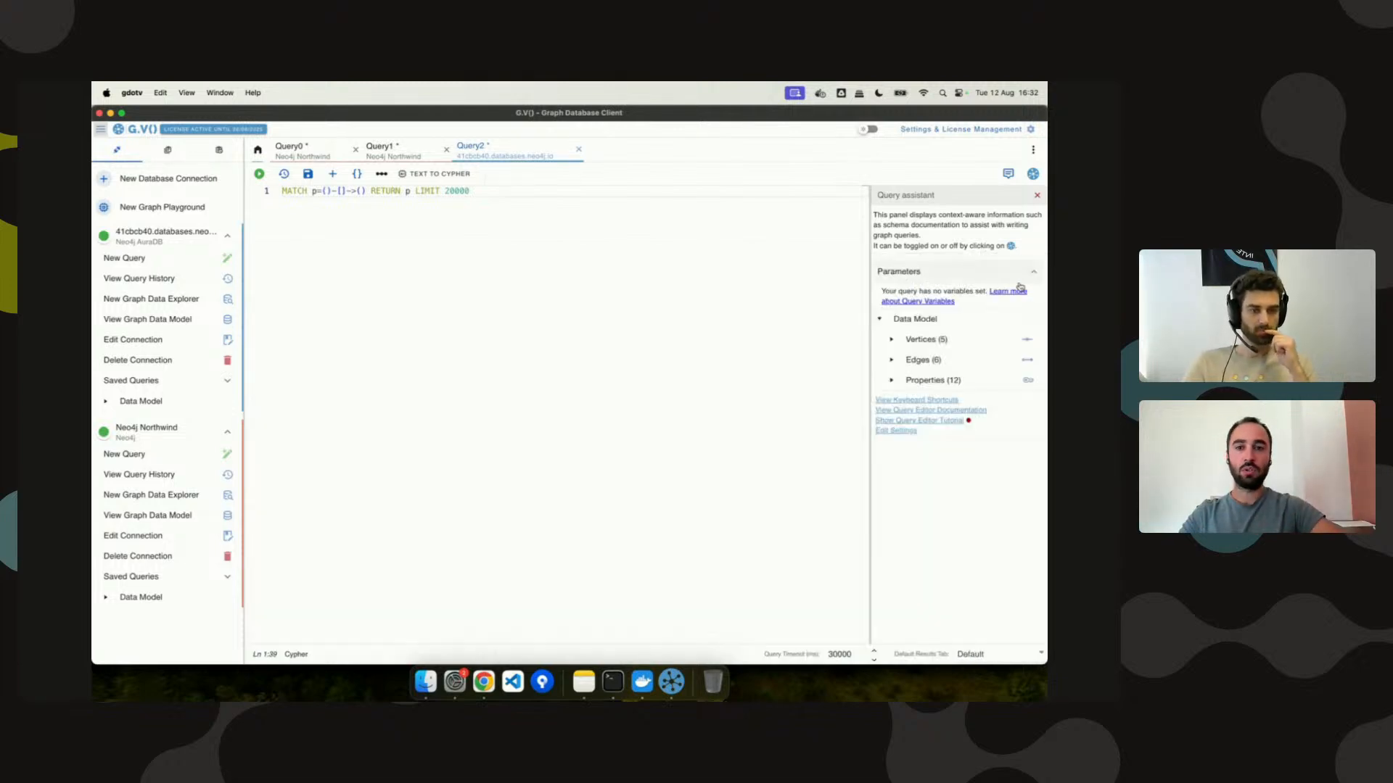
left_click(381, 149)
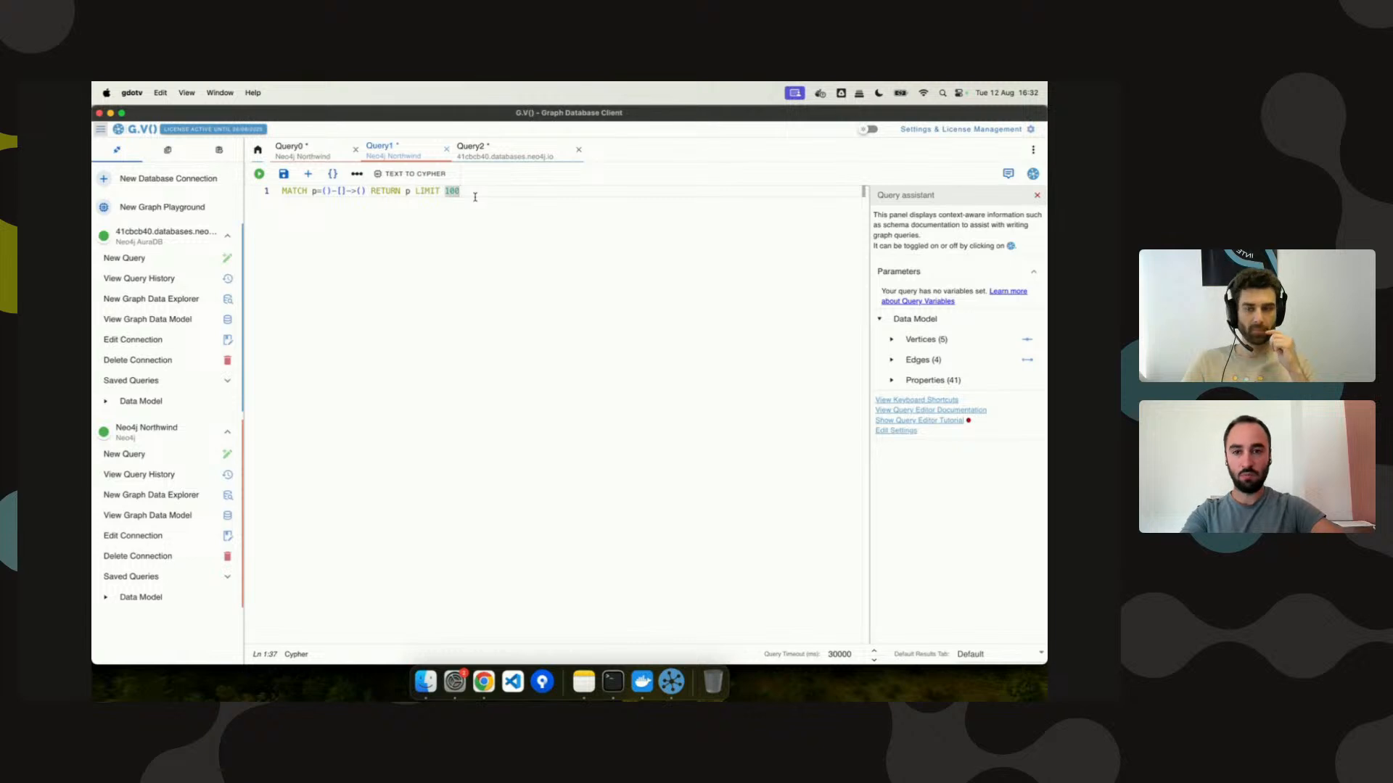
key("super+Return")
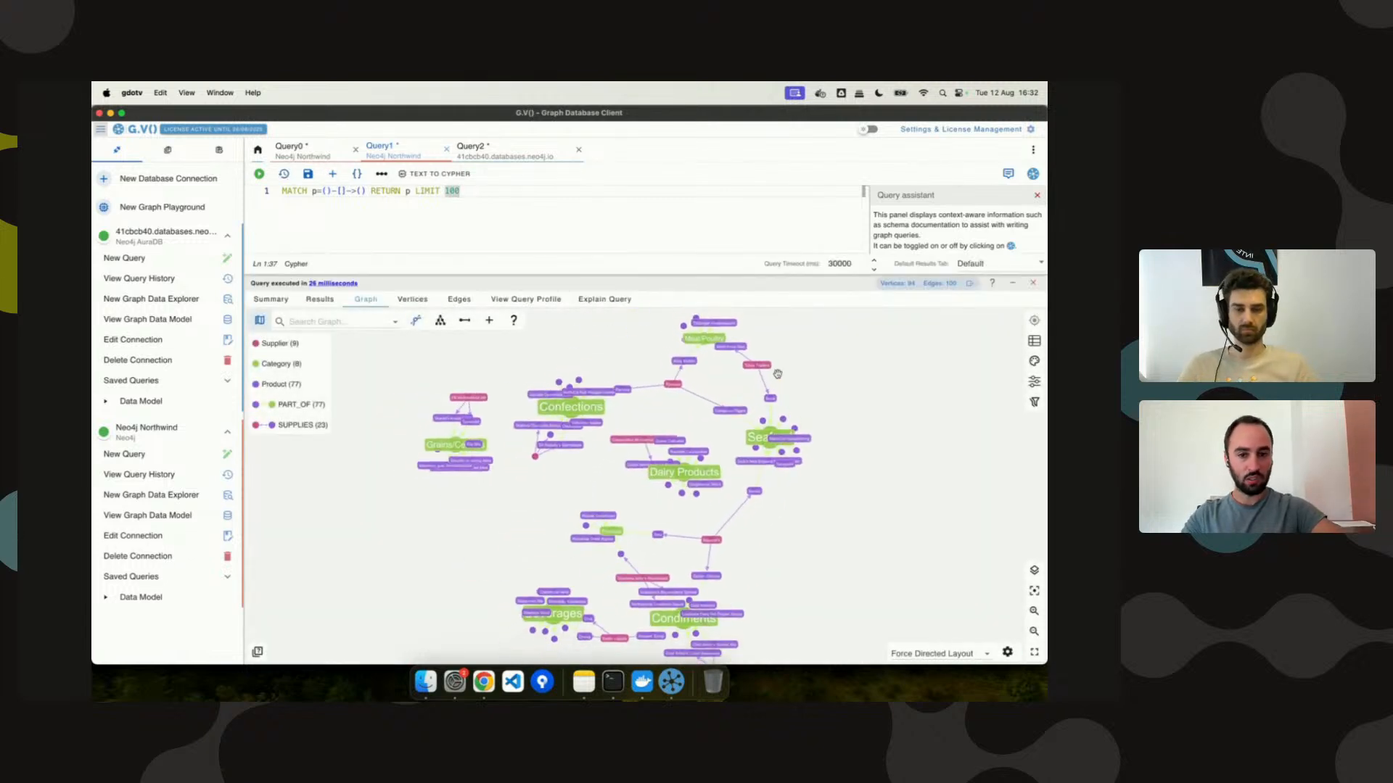
Lay the graph out as a horizontal tree, hide the legend, and go fullscreen.
left_click(933, 652)
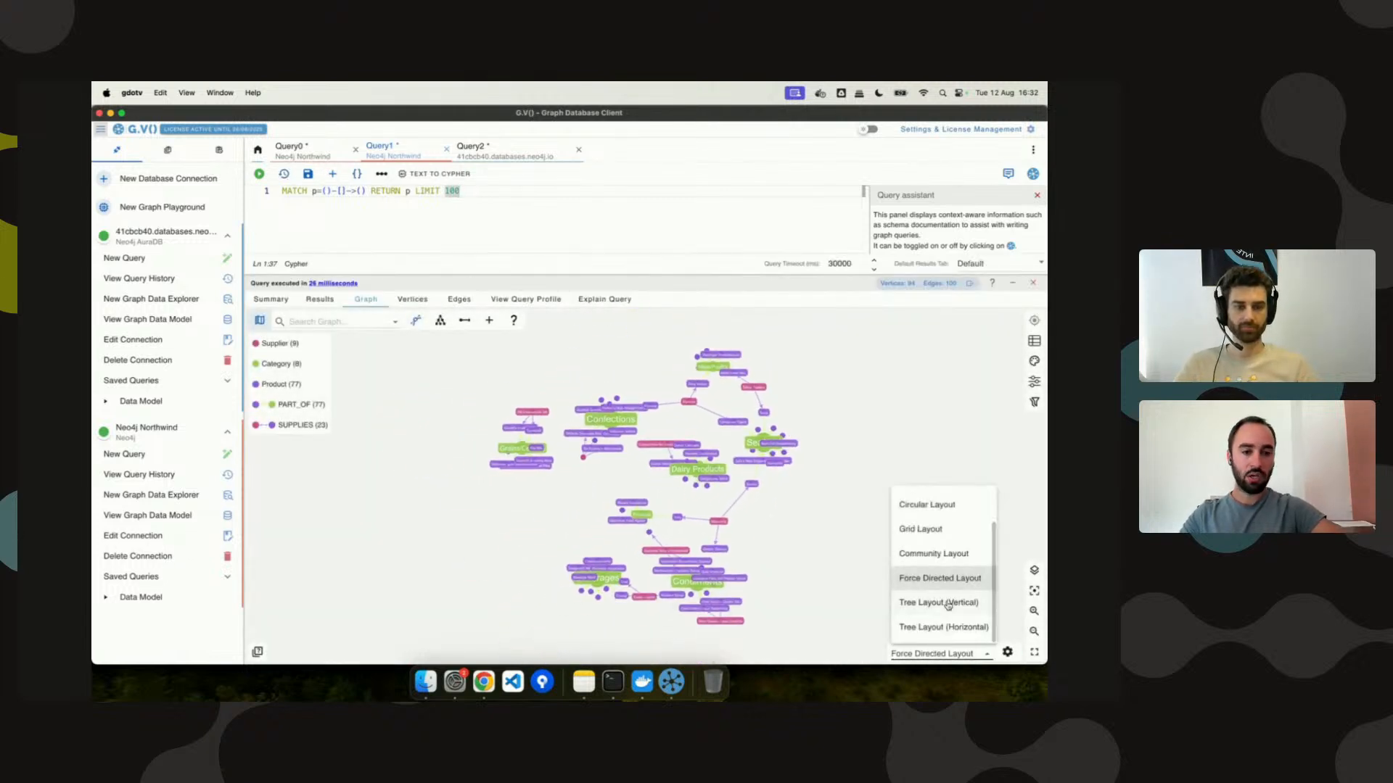
left_click(936, 622)
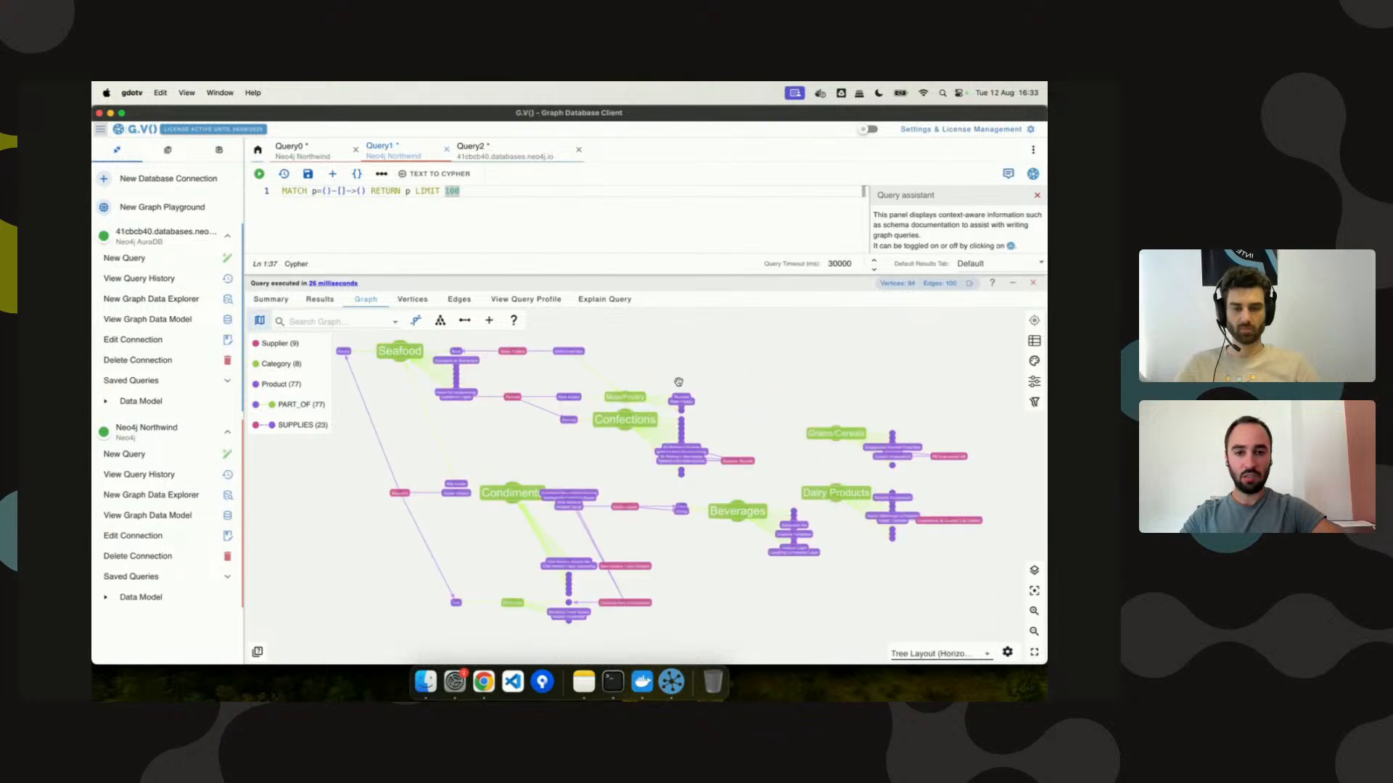
left_click(258, 319)
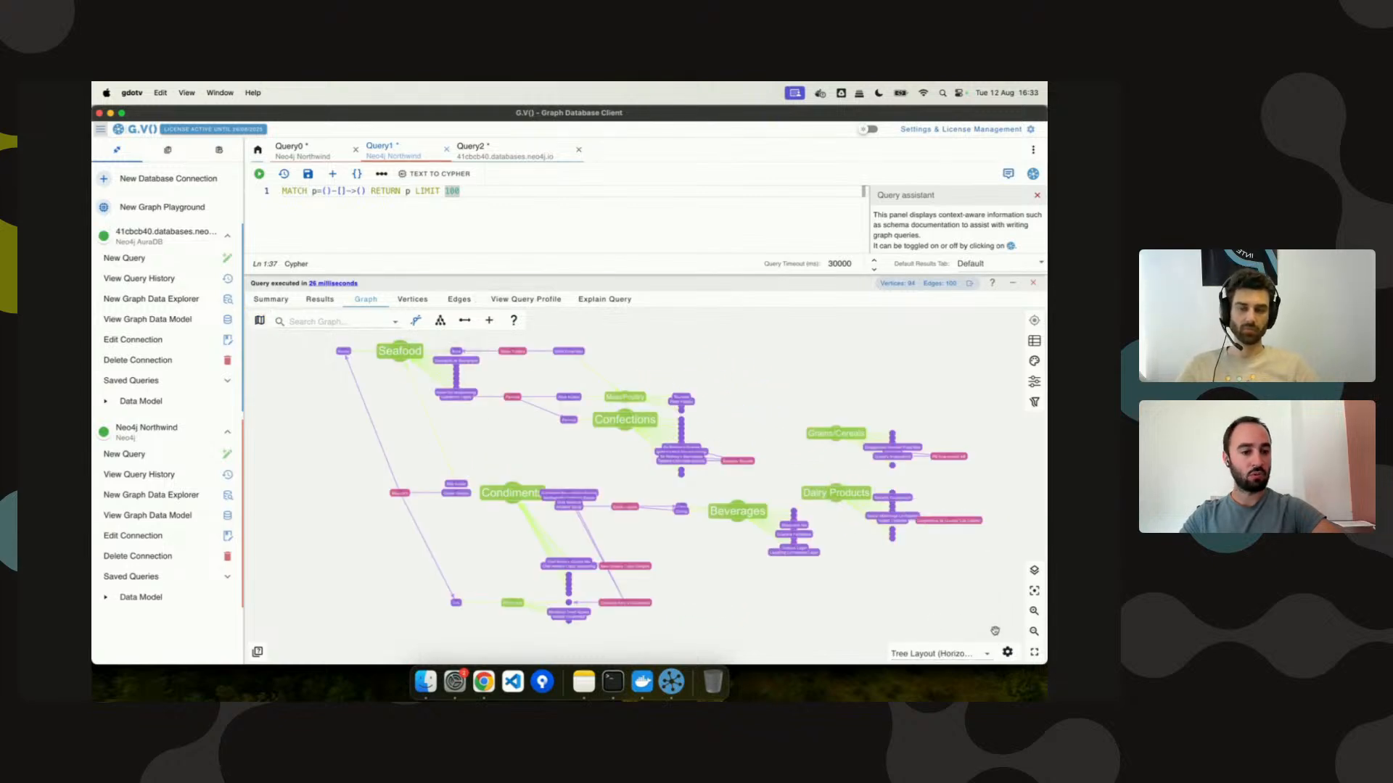
left_click(1035, 653)
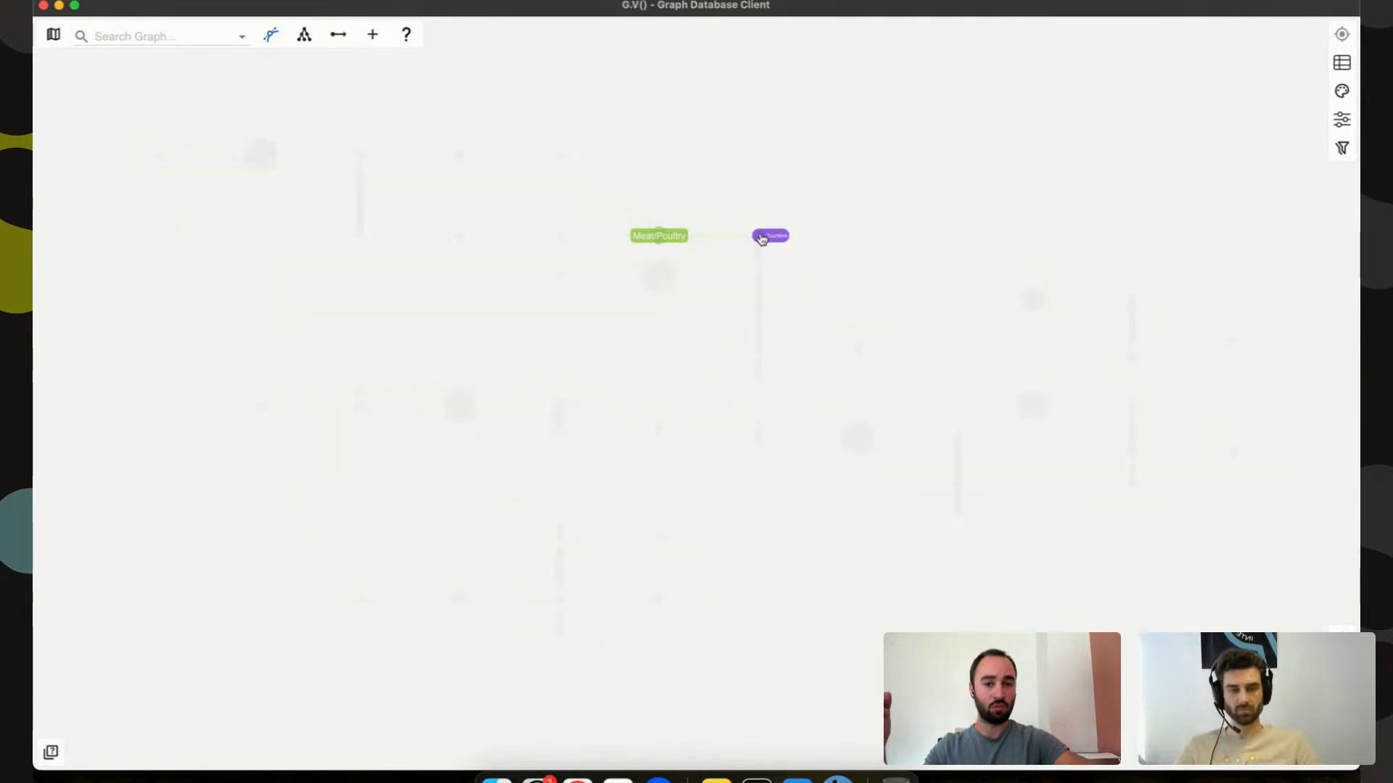
Load the incoming ORDERS edges for the Tourtière product vertex.
right_click(761, 237)
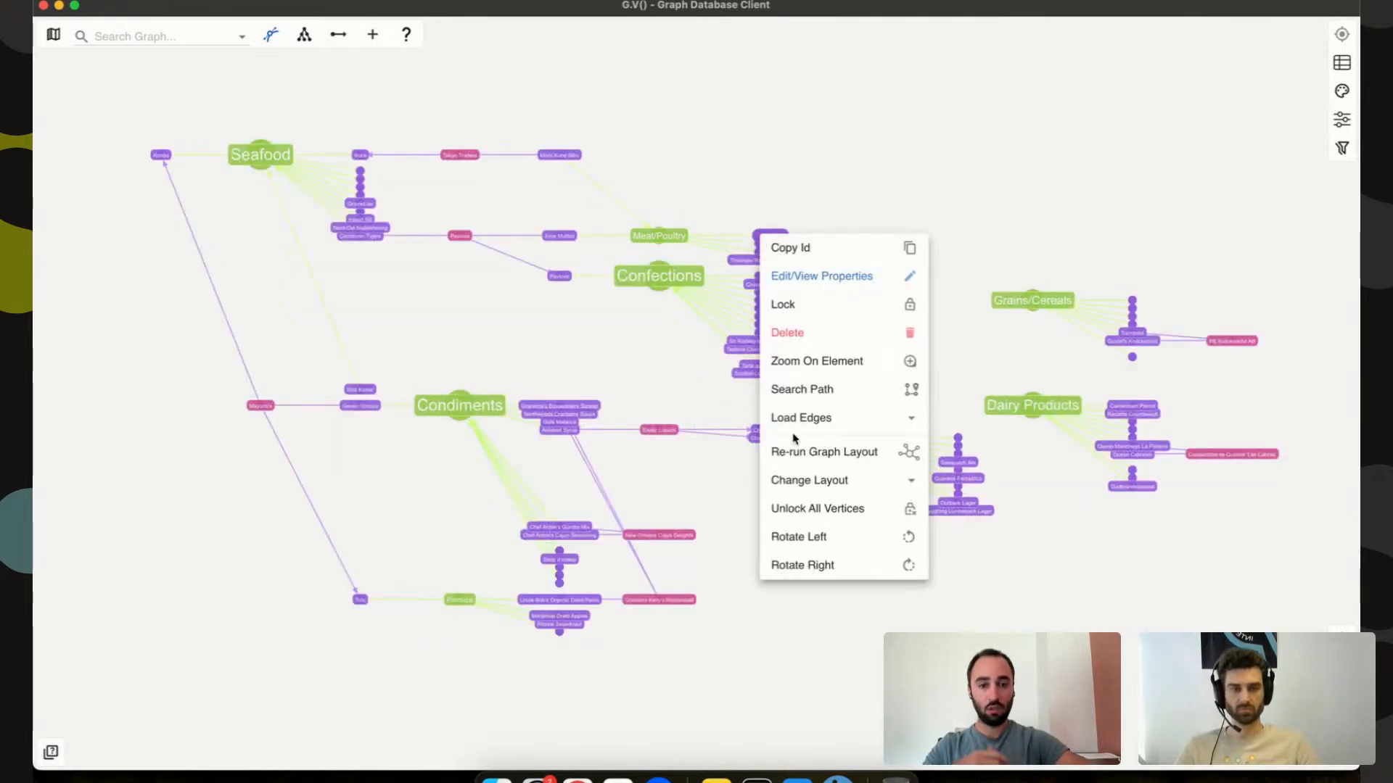
mouse_move(832, 419)
mouse_move(981, 446)
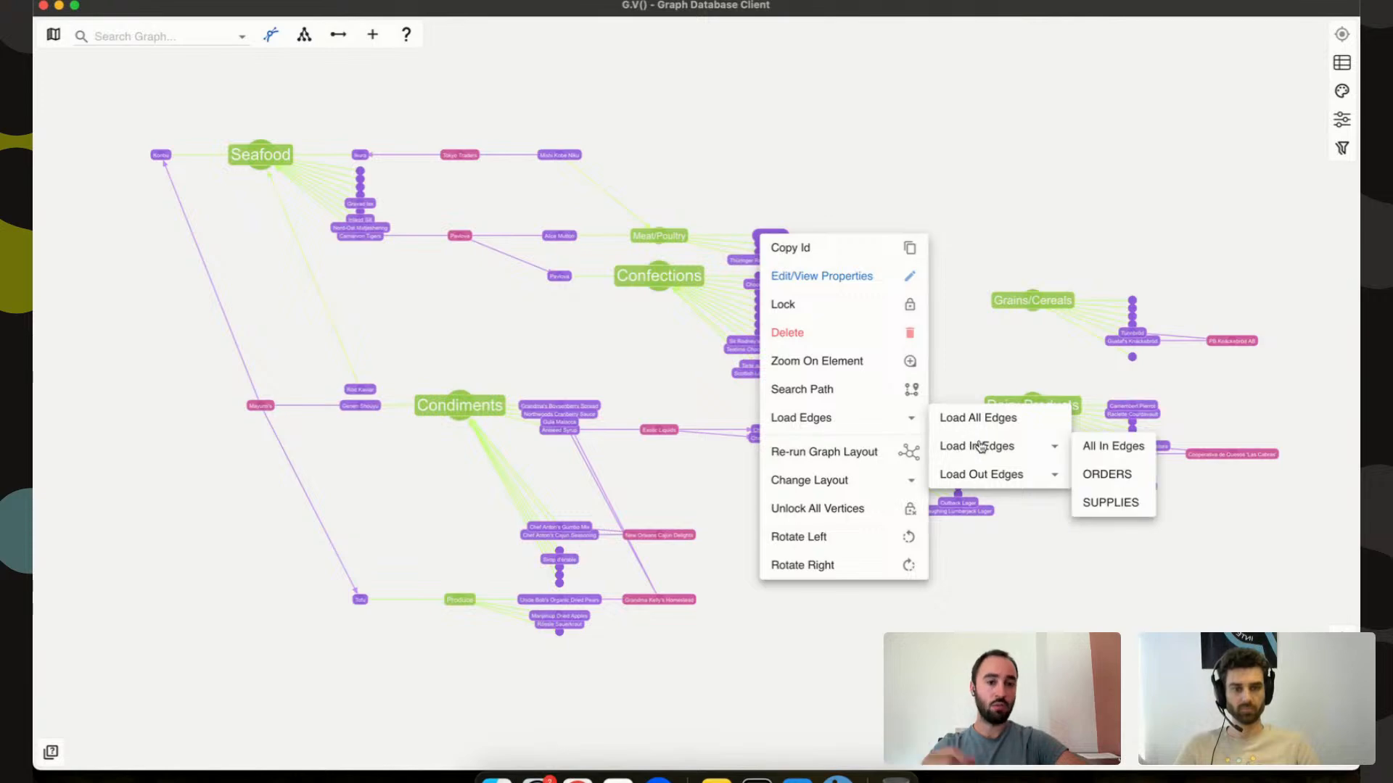
left_click(1004, 426)
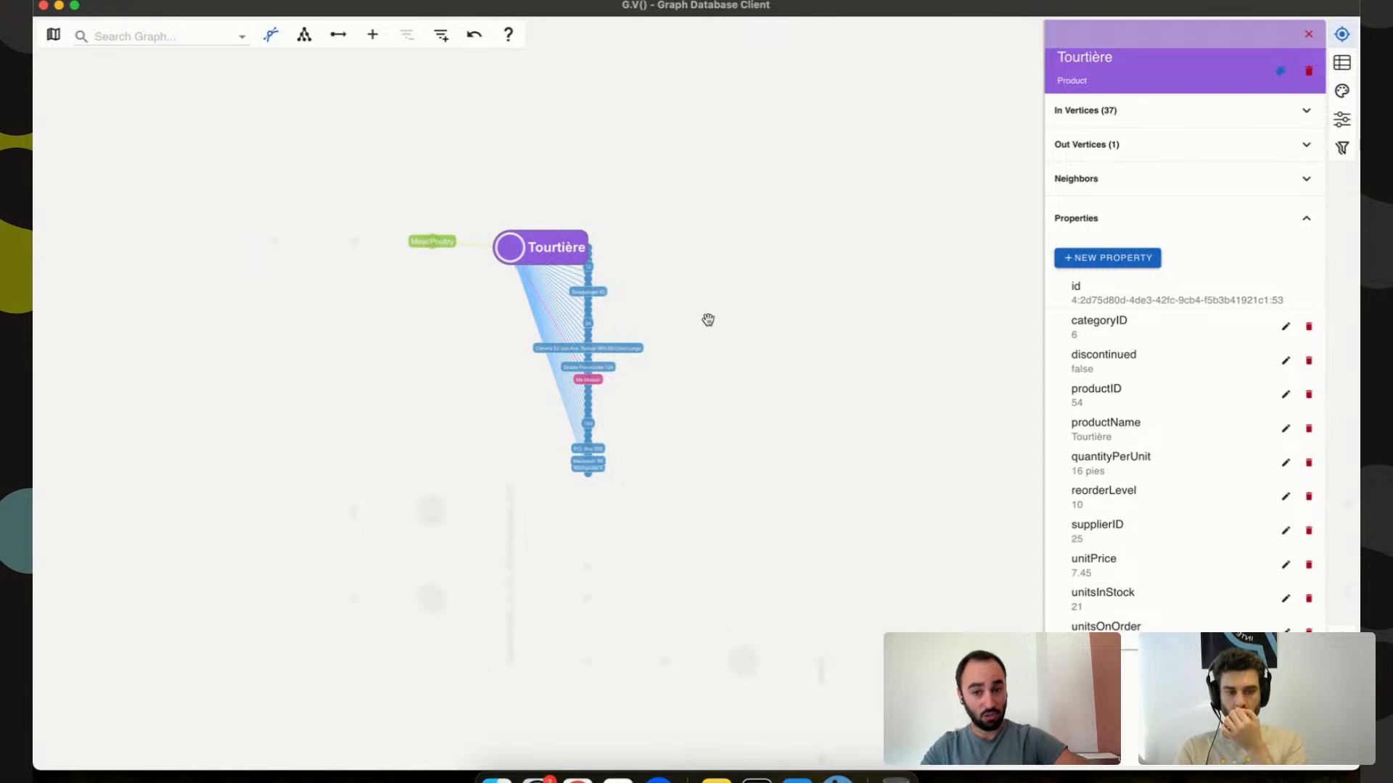
scroll(676, 377, "up", 5)
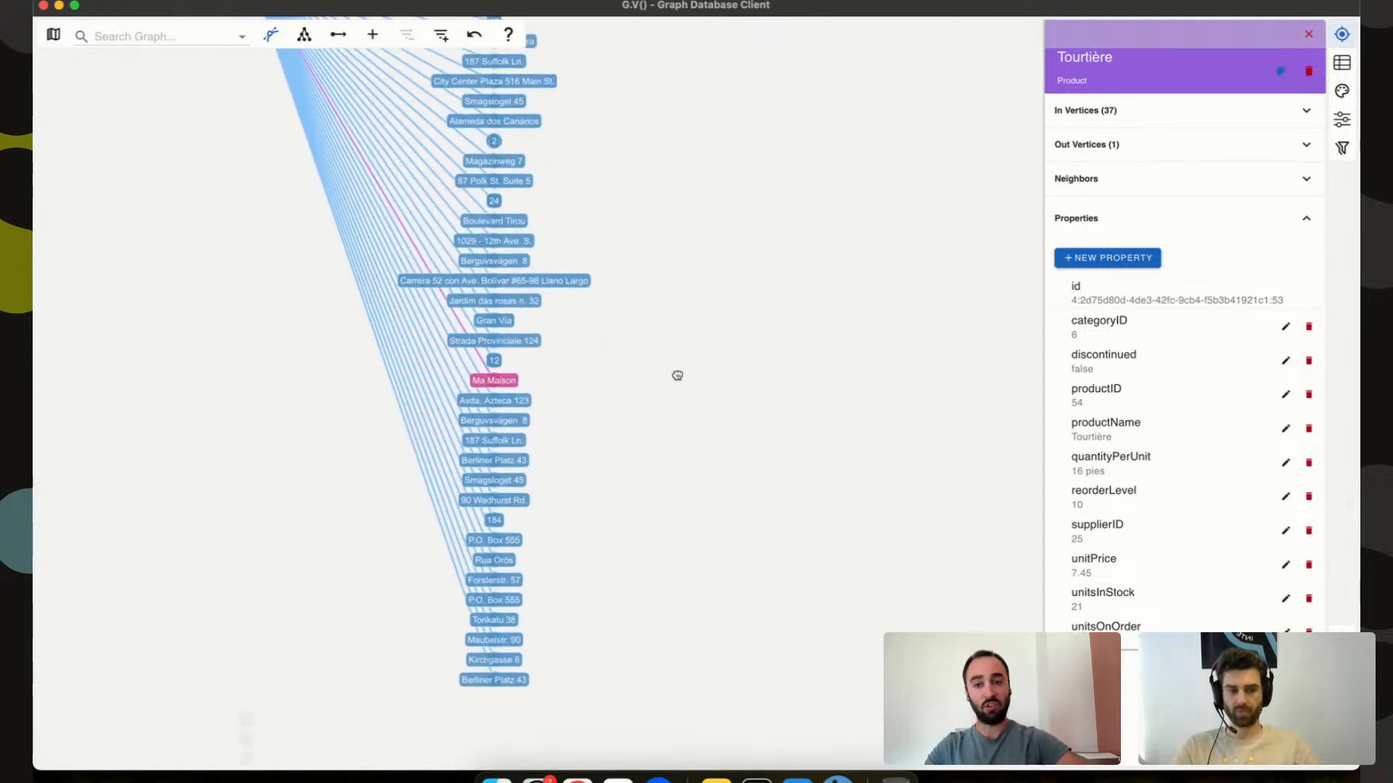
Load all edges for Ma Maison, then close its details to see the full graph.
right_click(549, 389)
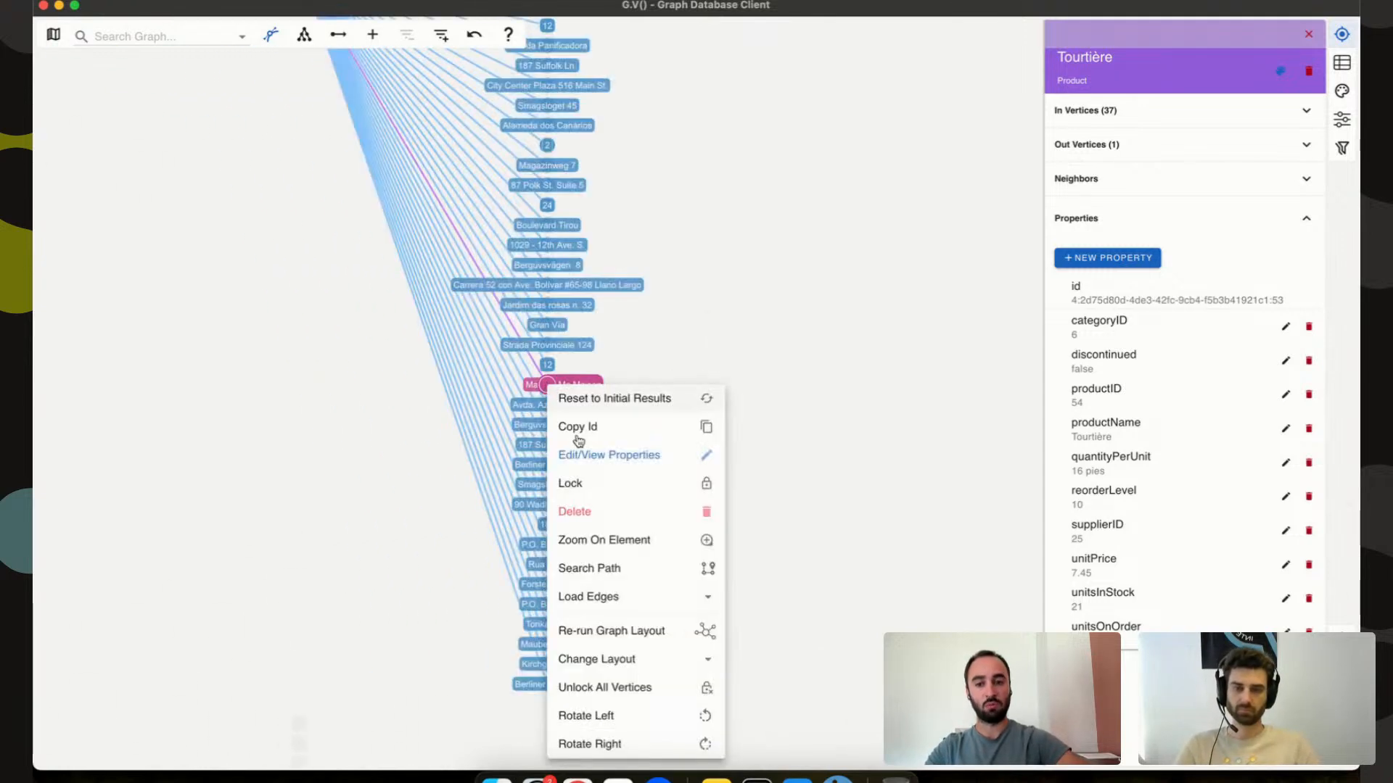
mouse_move(578, 597)
left_click(757, 601)
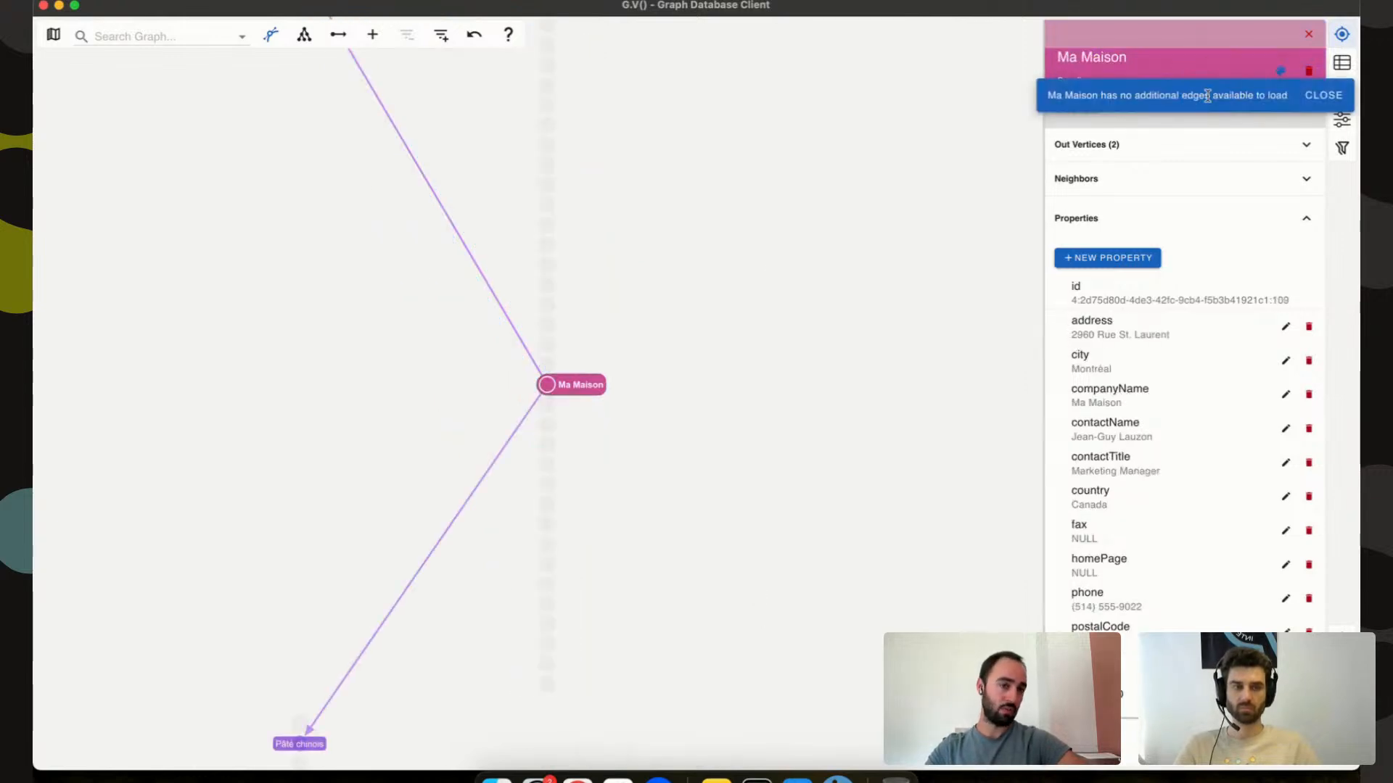
left_click(808, 230)
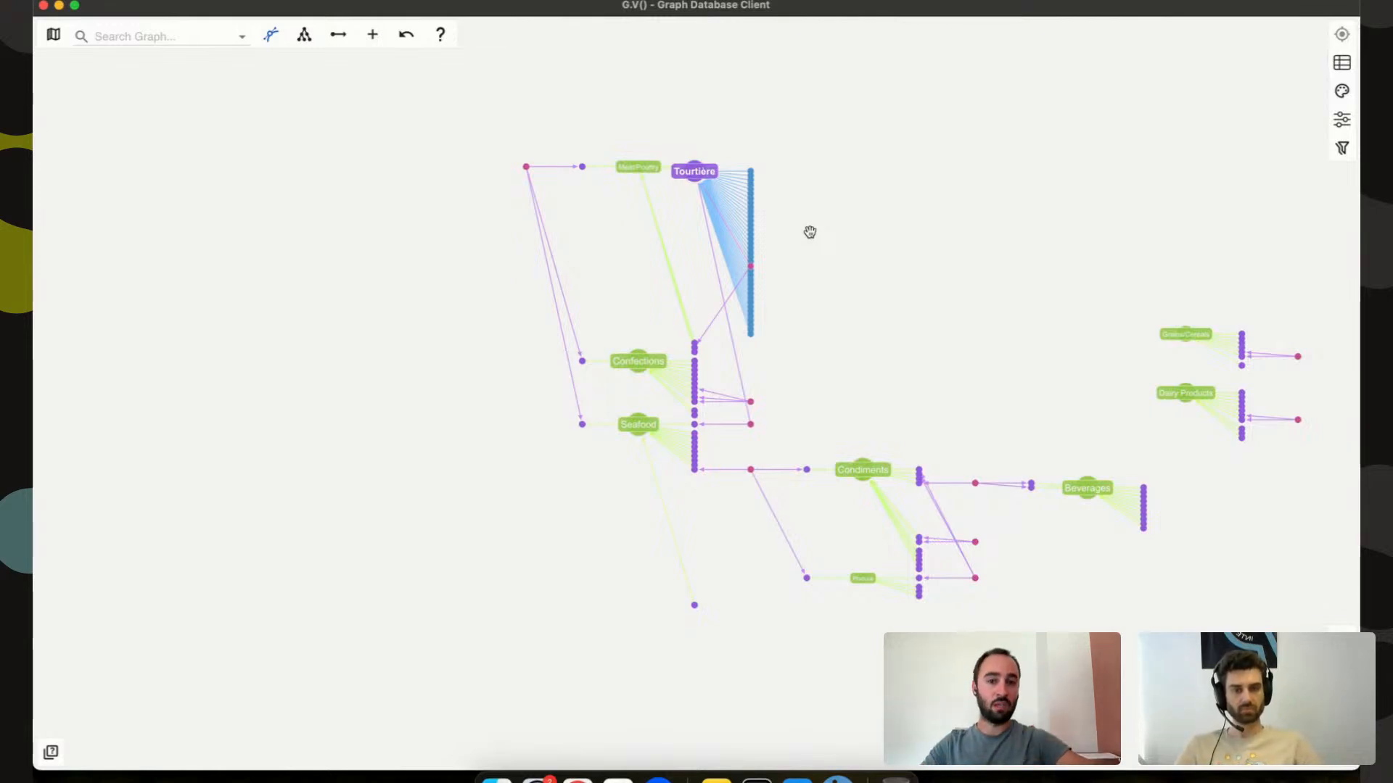
Check the relationships offered by Search From on an Order vertex, then return to the graph.
right_click(753, 195)
left_click(821, 374)
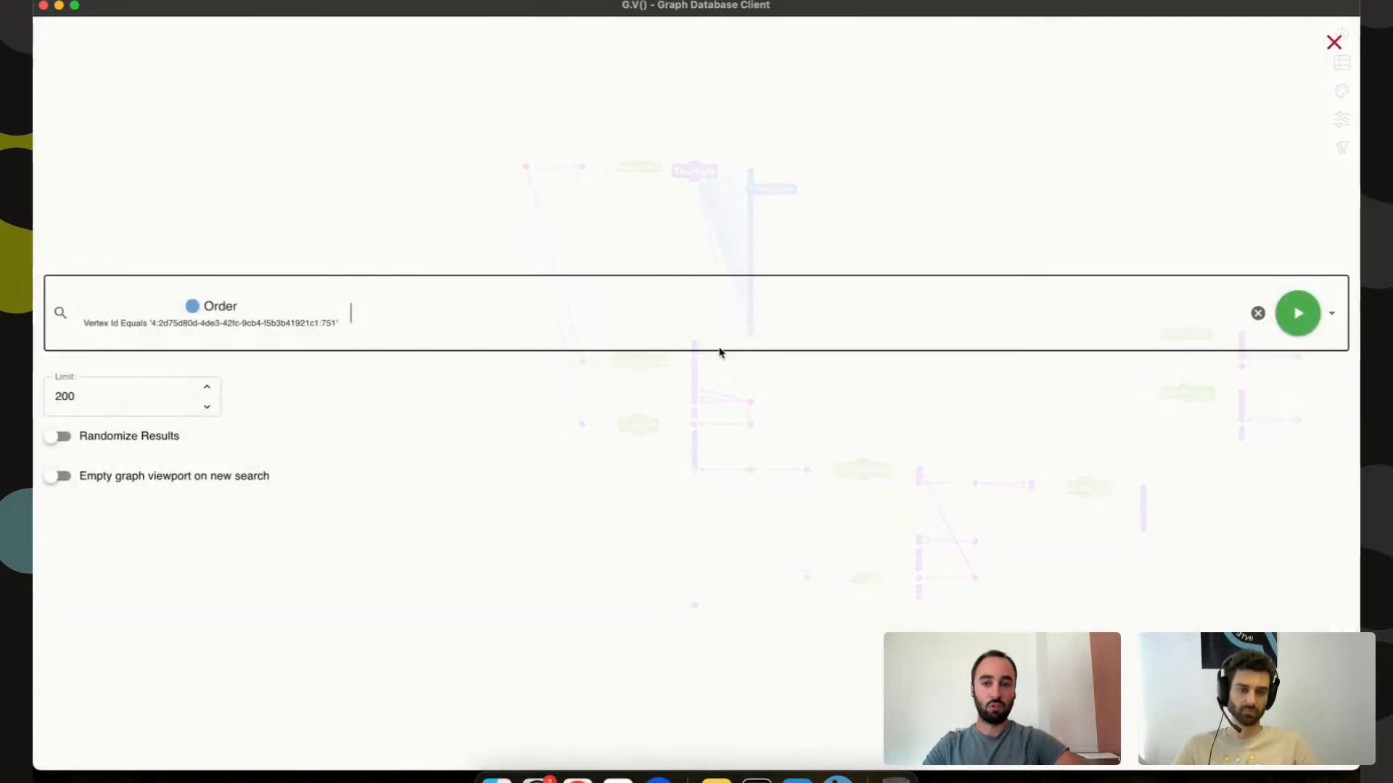
left_click(536, 319)
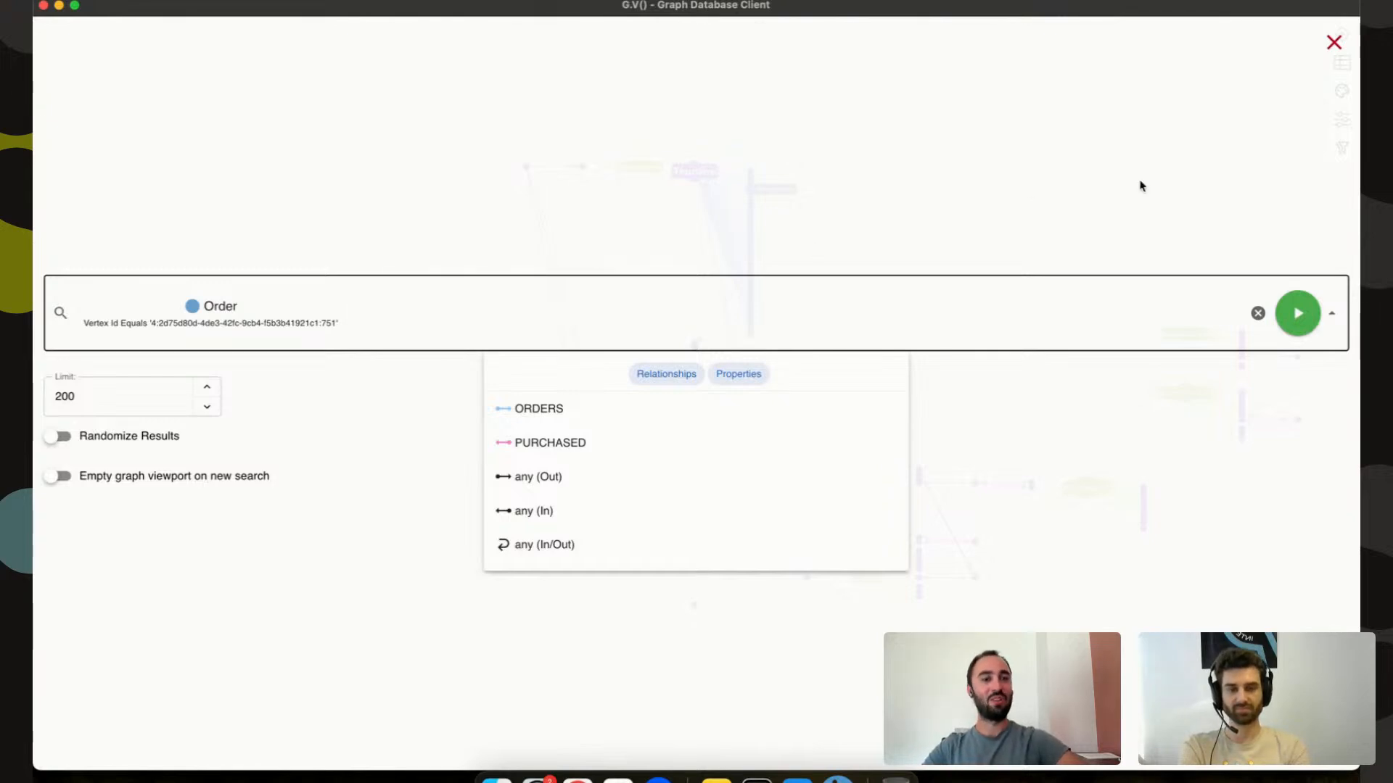
left_click(1334, 42)
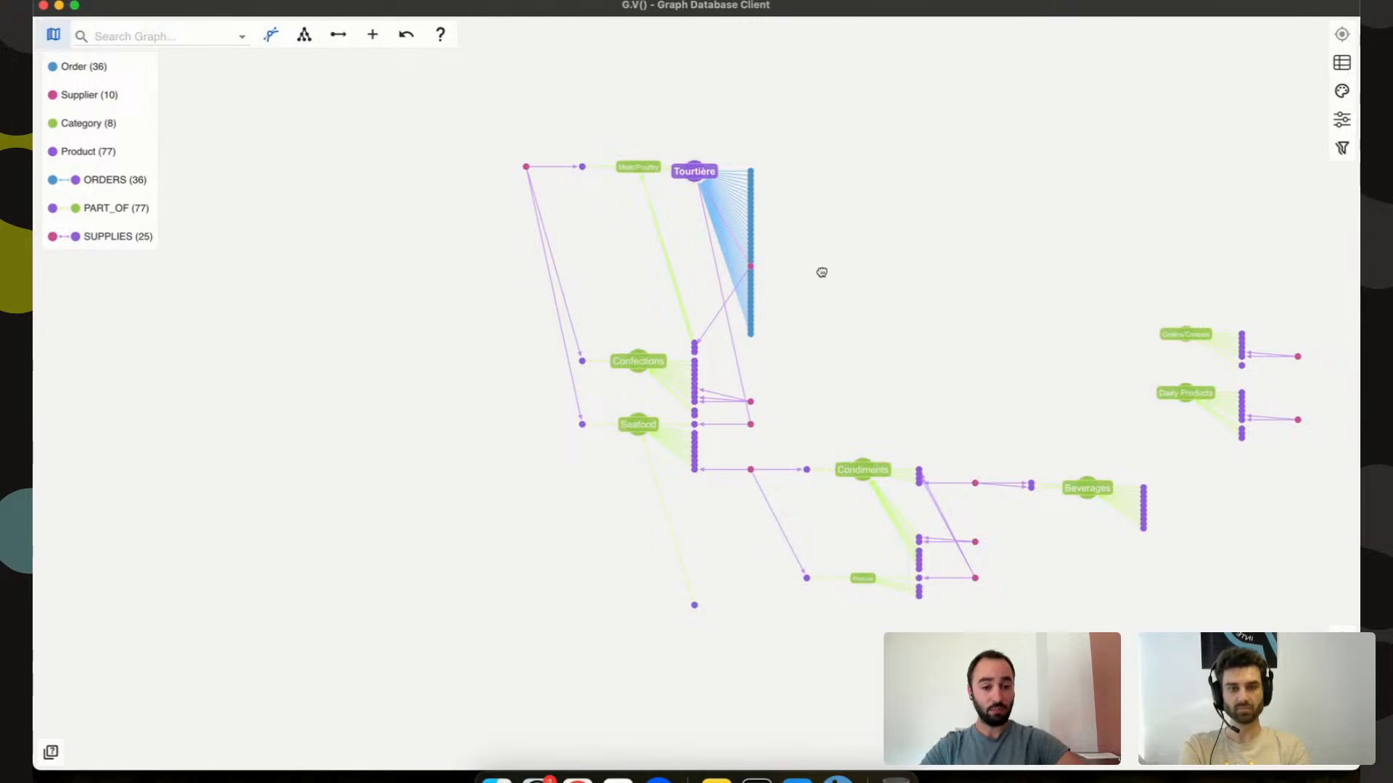
left_click_drag(822, 272, 683, 330)
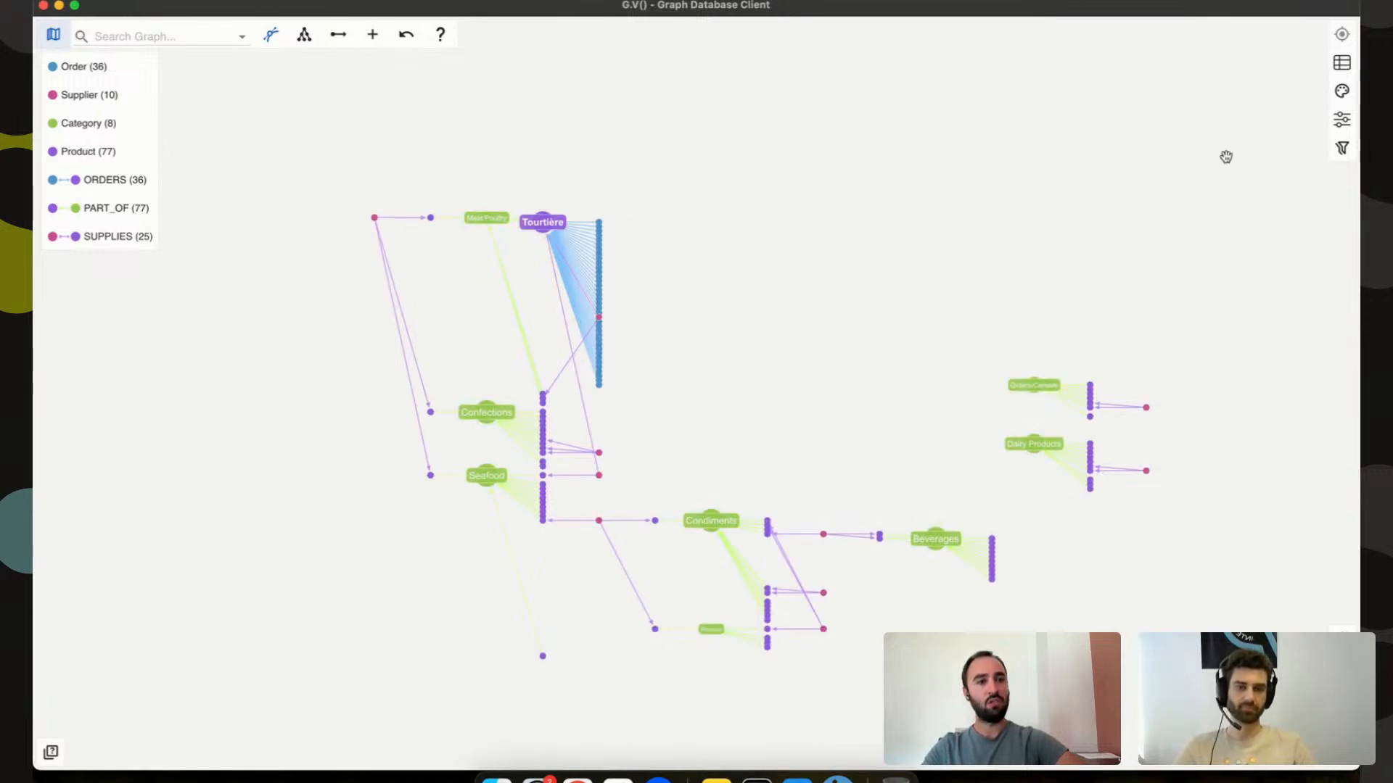
Size Product vertices by unitPrice, then switch to unitsInStock.
left_click(1342, 148)
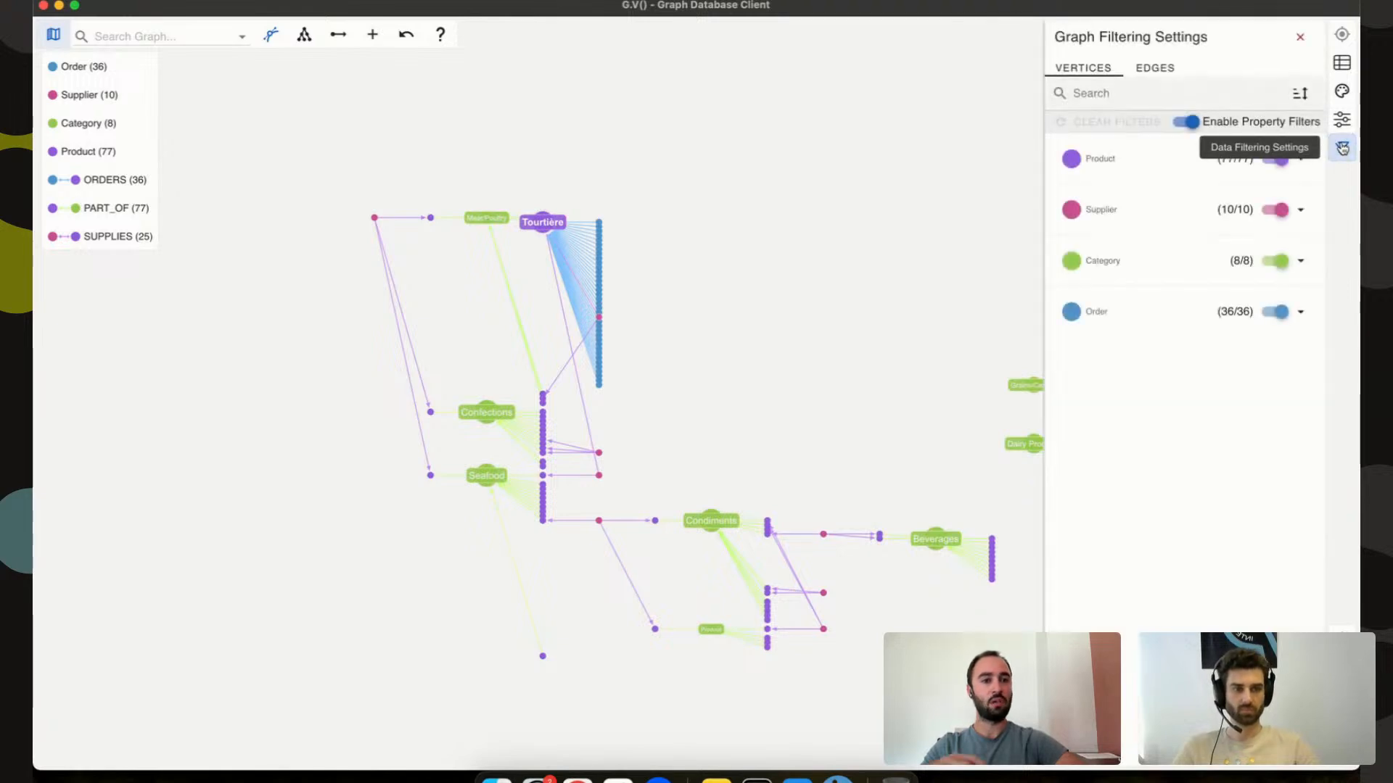
left_click(1342, 148)
left_click(1342, 118)
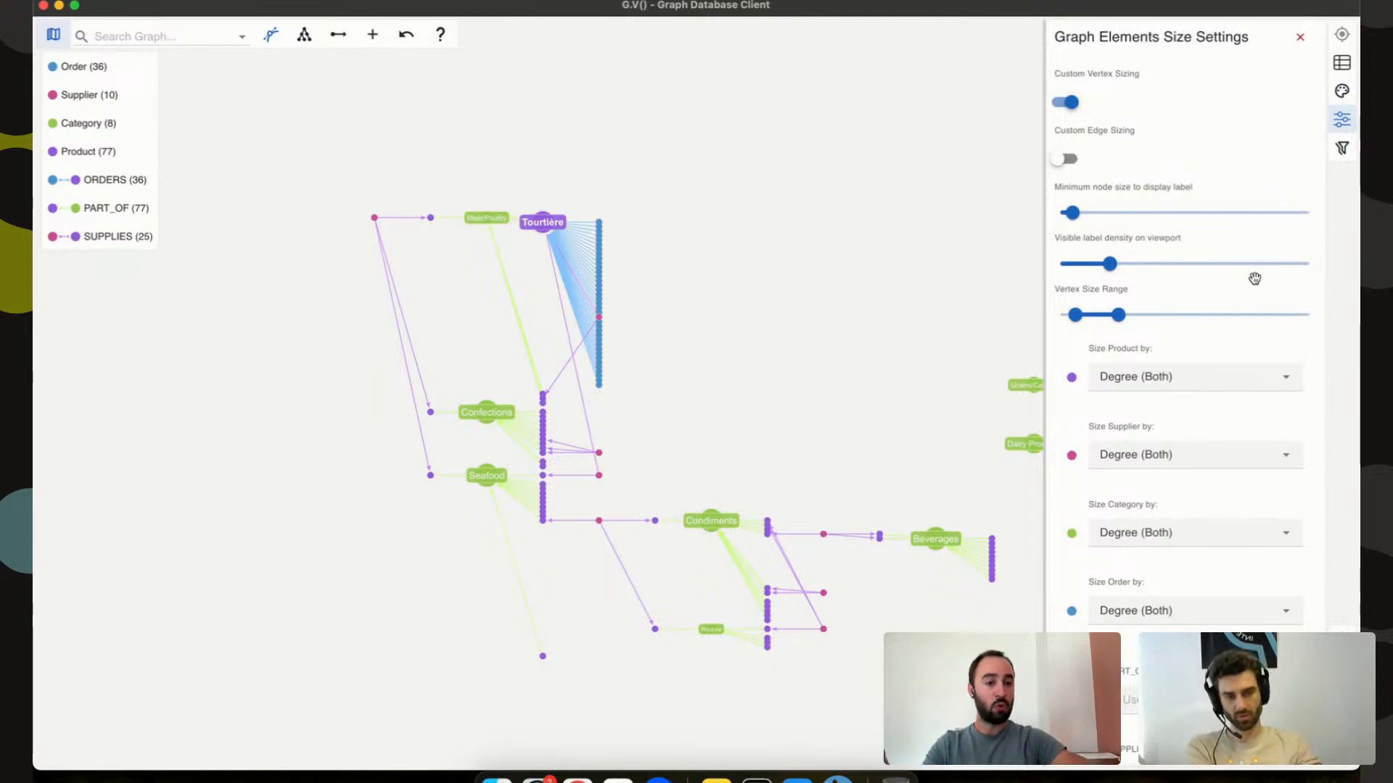
left_click(1179, 381)
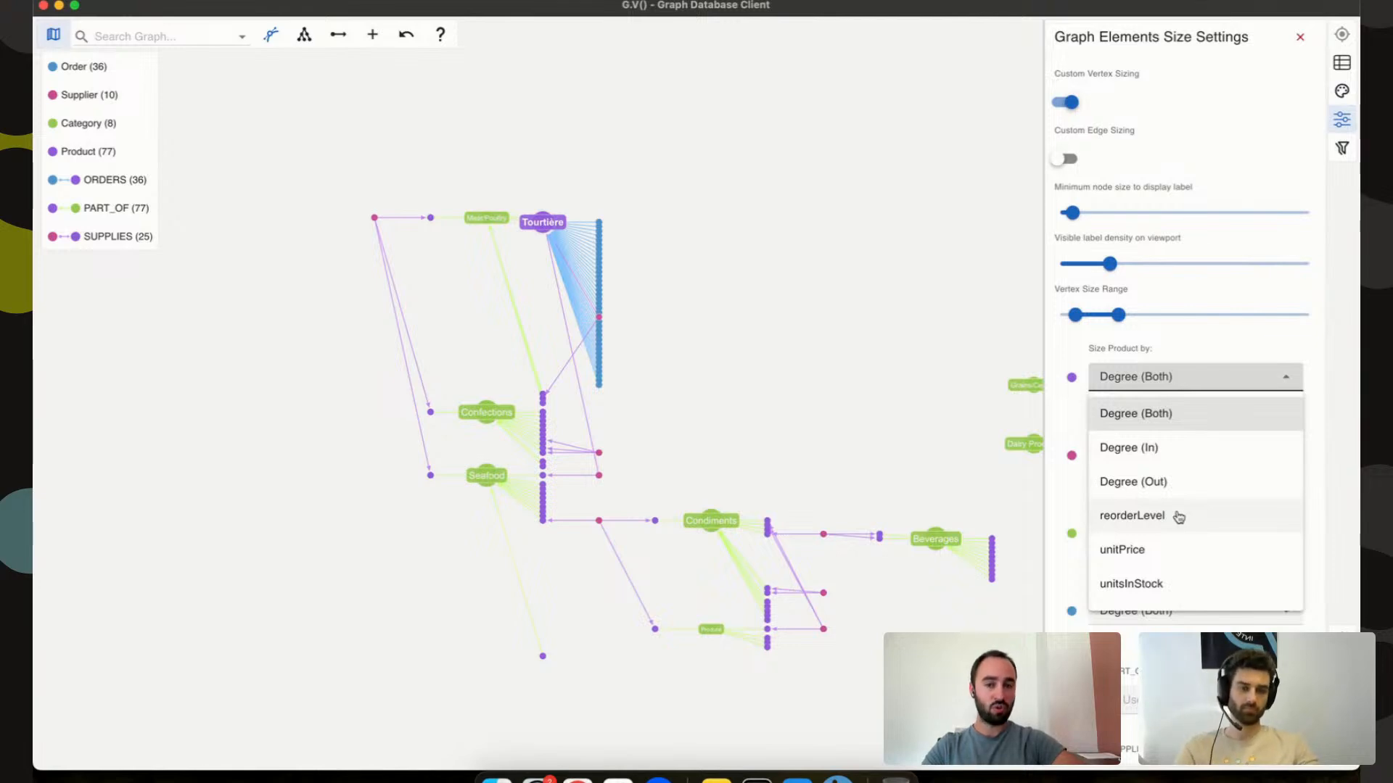
left_click(1158, 549)
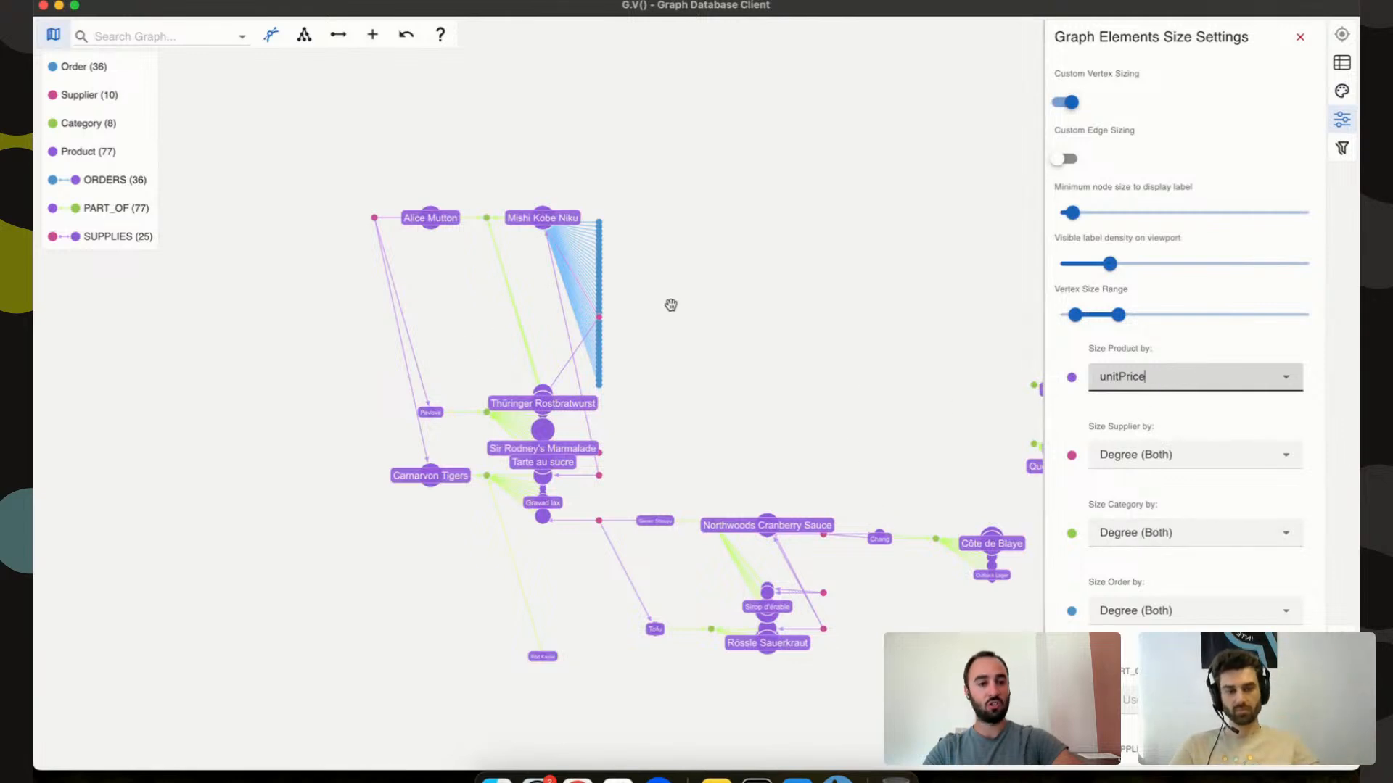
left_click(1185, 391)
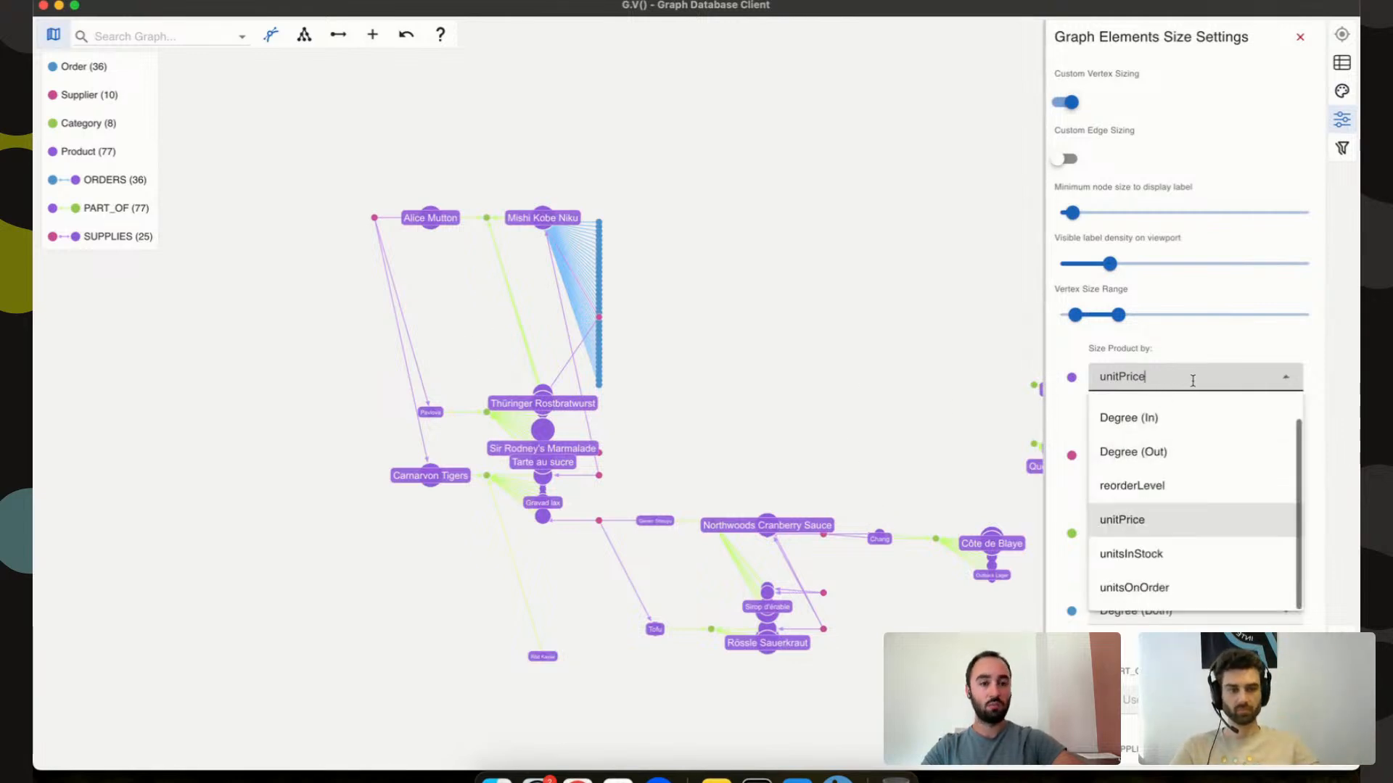
left_click(1151, 555)
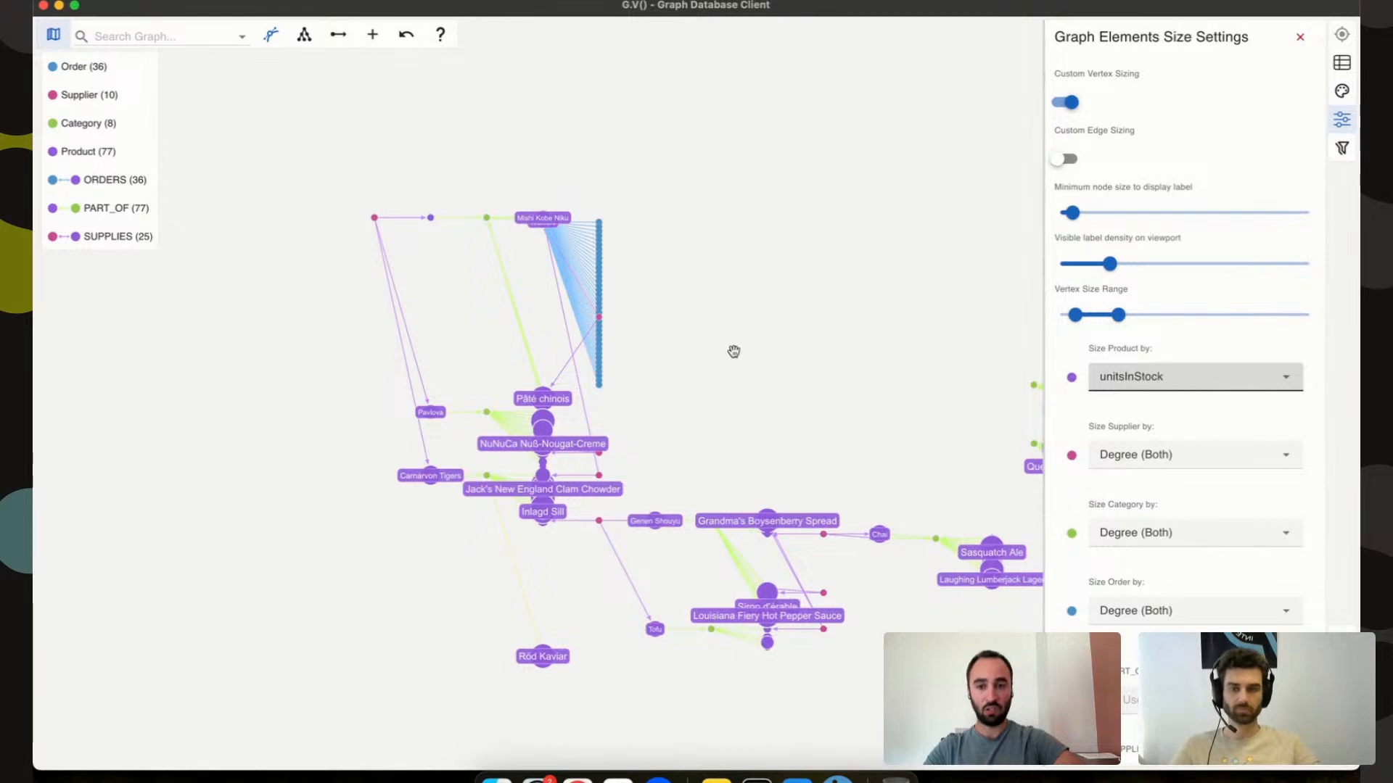
Inspect Alice Mutton's and Carnarvon Tigers' properties, then open the data filtering settings.
left_click(432, 222)
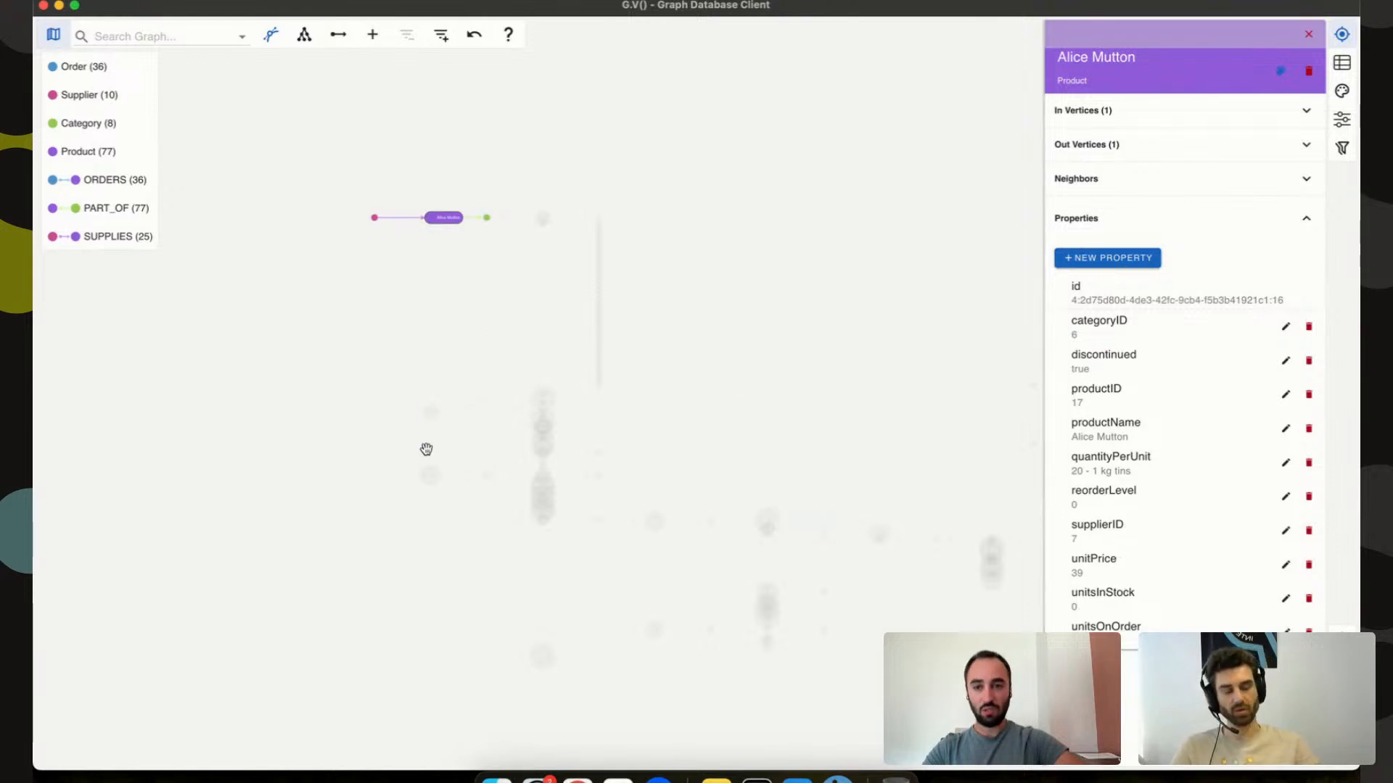
left_click(429, 476)
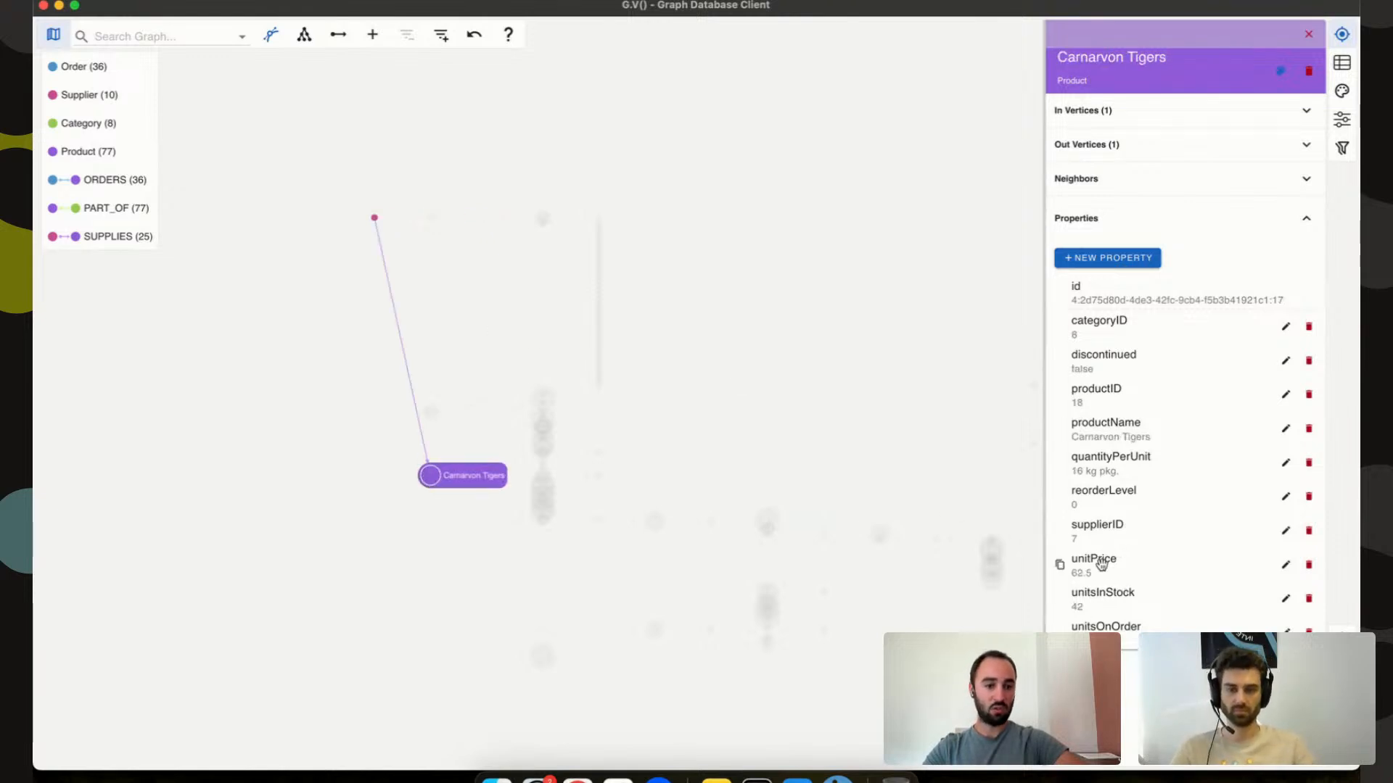
left_click(885, 308)
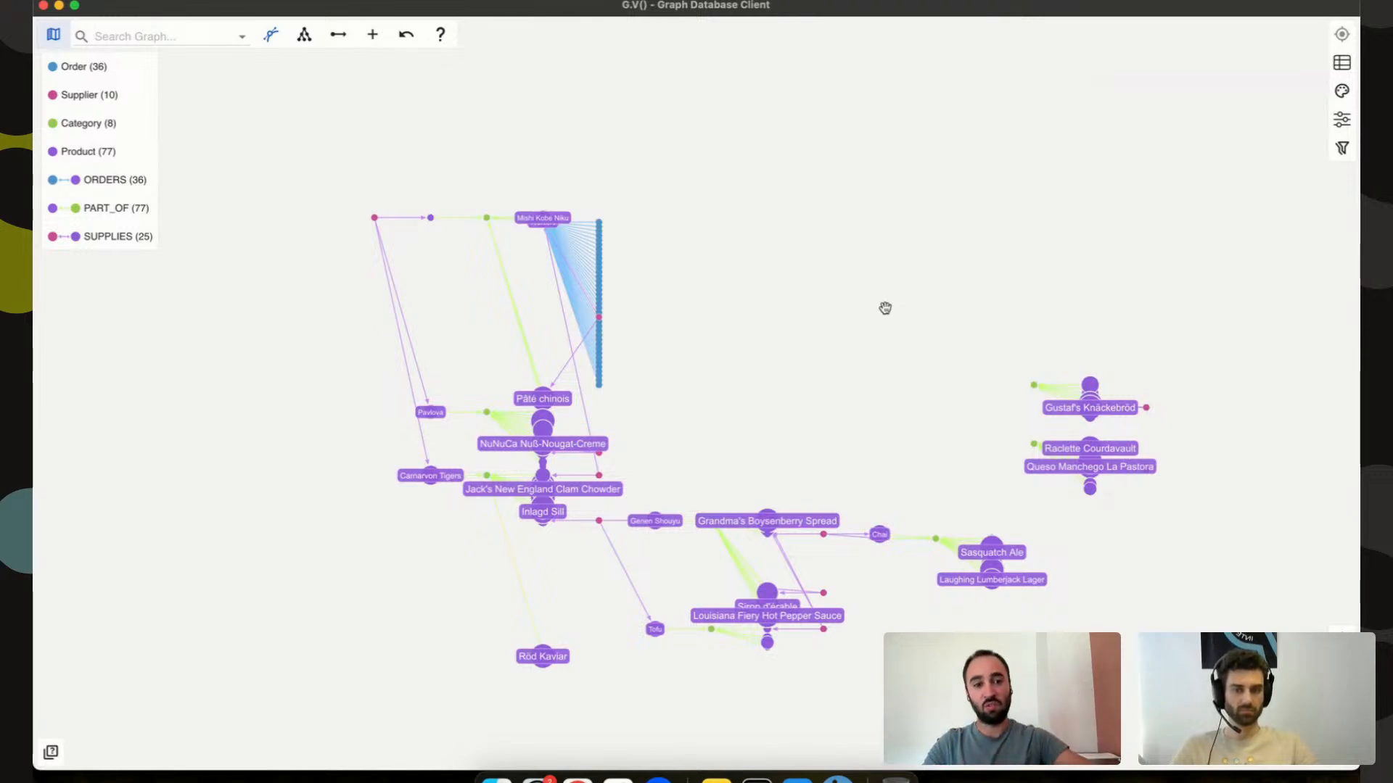
left_click(1342, 149)
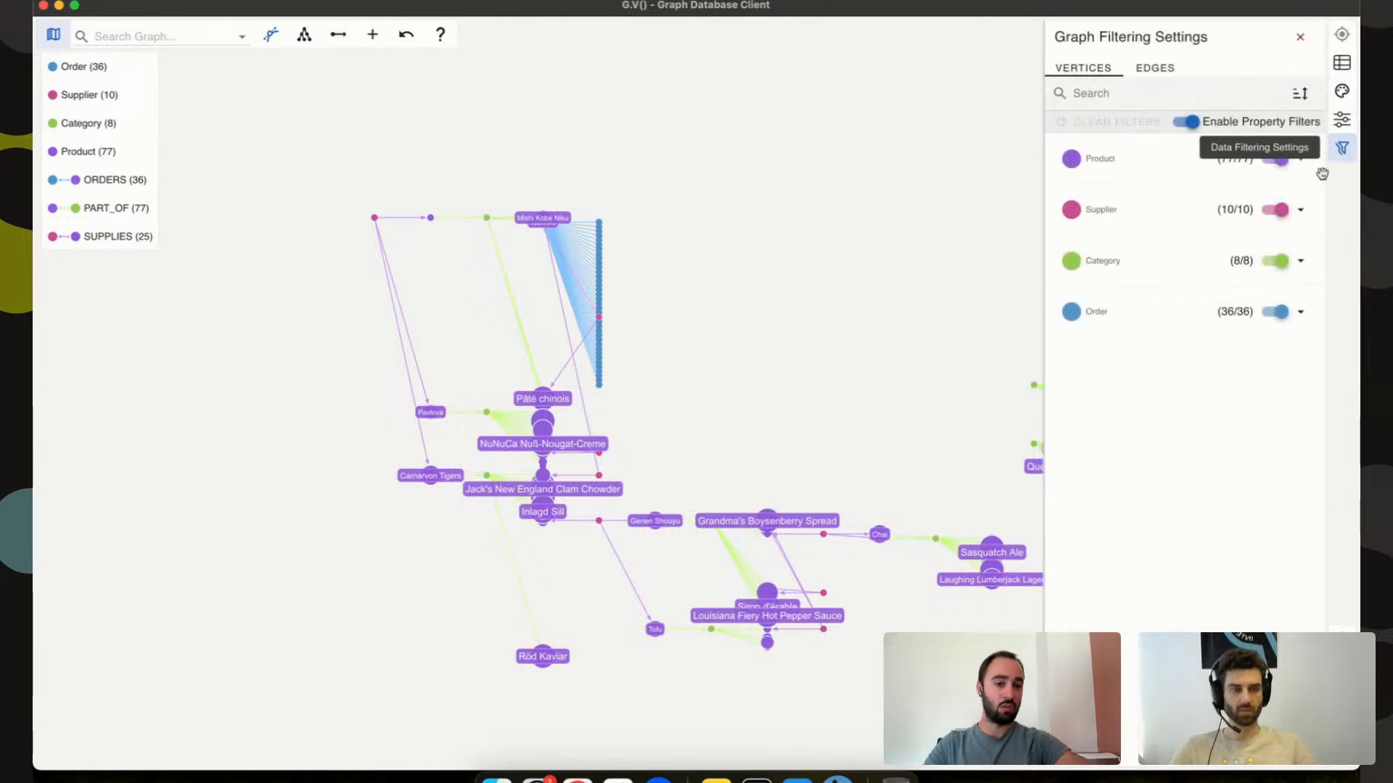
Size the ORDERS edges by quantity and zoom into Tourtière's order links.
left_click(1342, 119)
scroll(1208, 471, "down", 5)
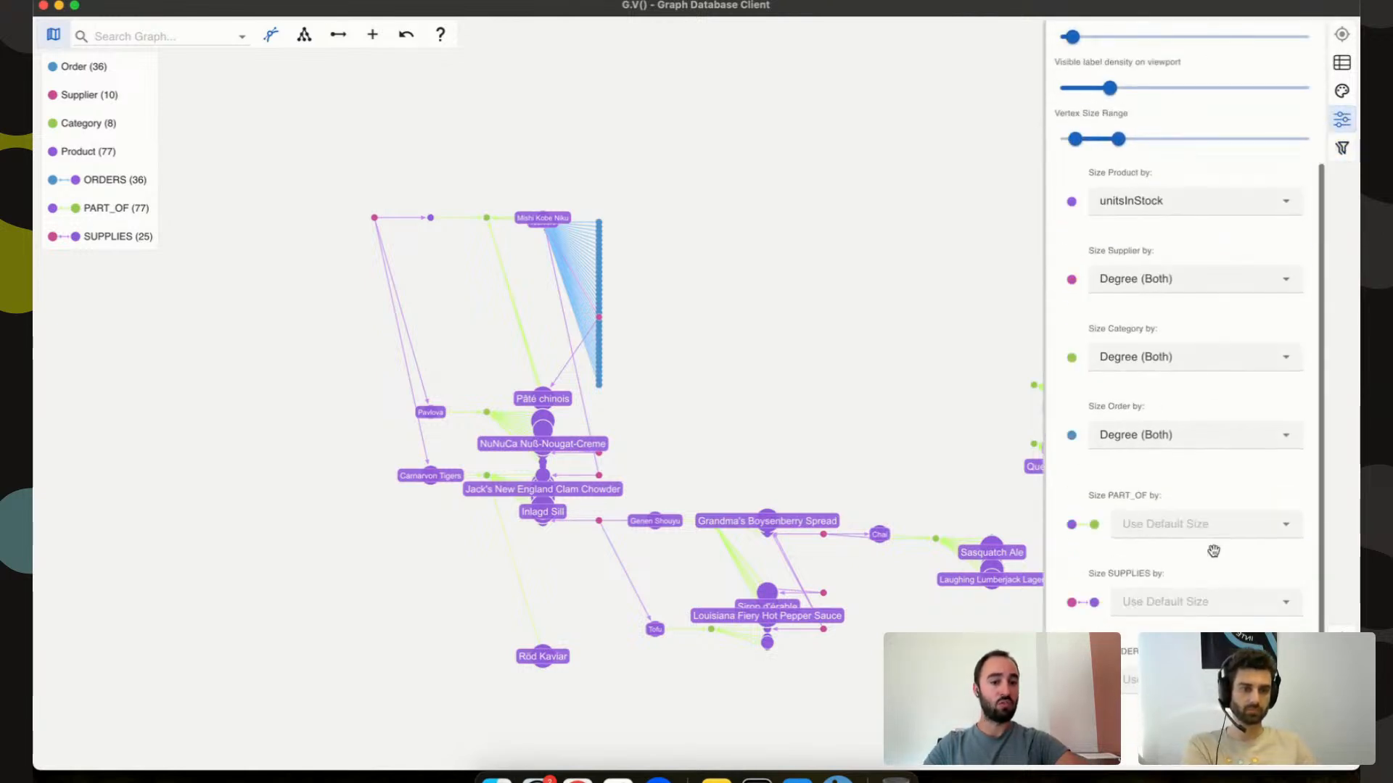
left_click(1206, 680)
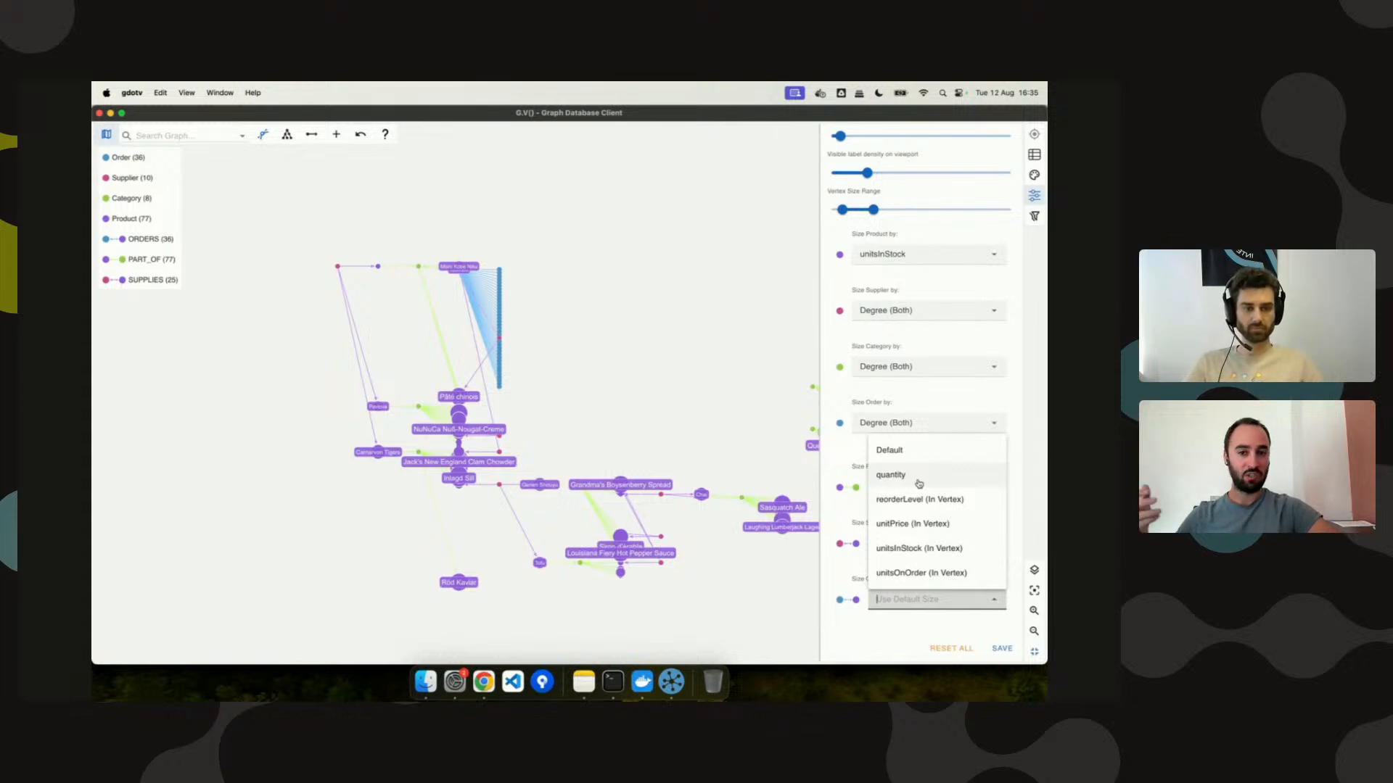
left_click(919, 482)
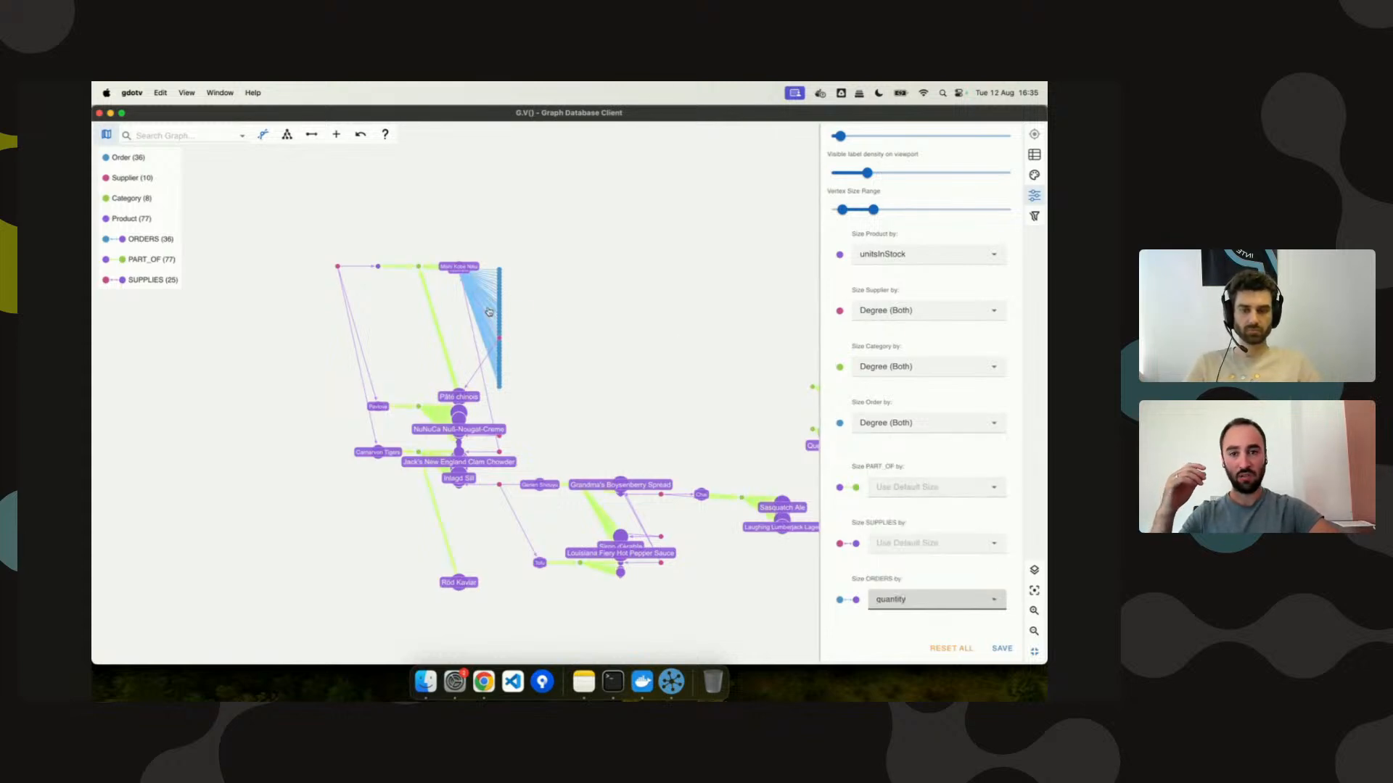
scroll(439, 315, "up", 10)
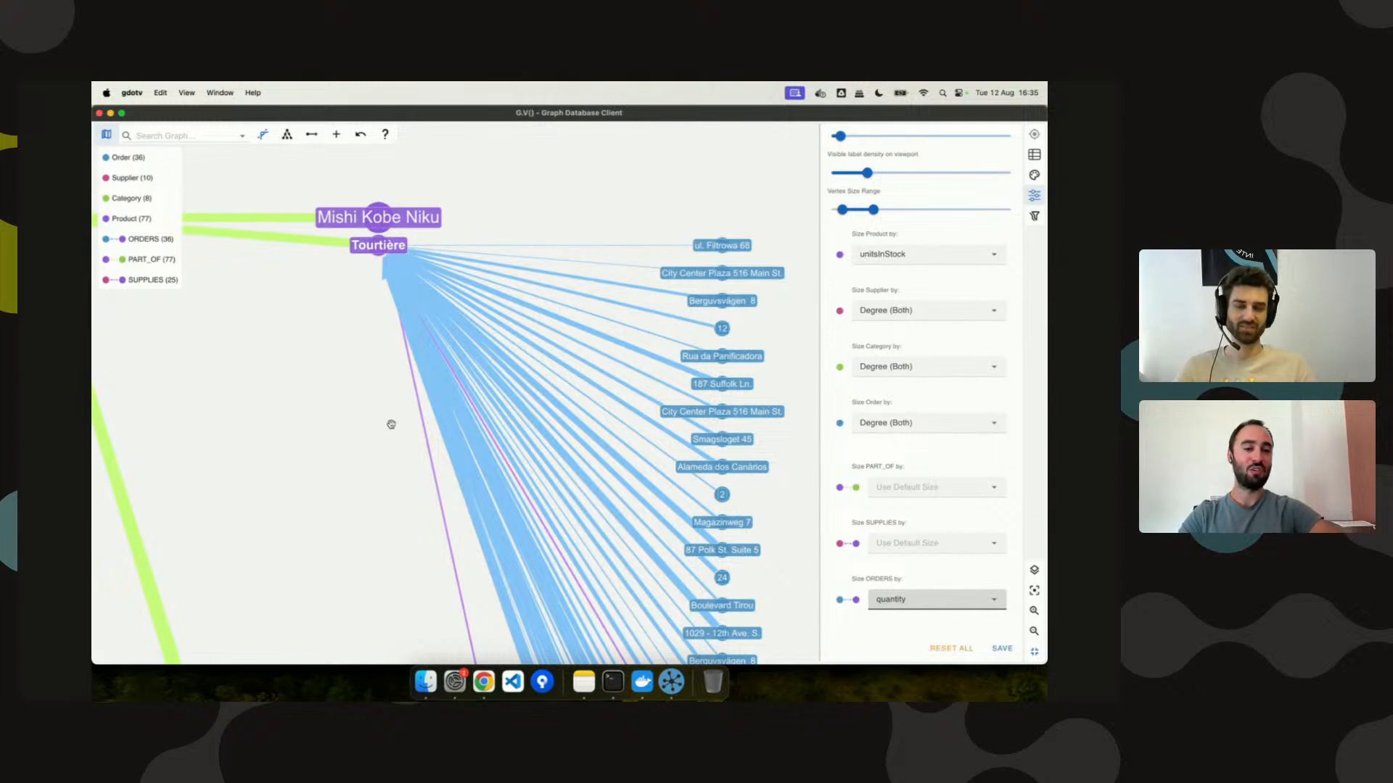
scroll(927, 288, "up", 4)
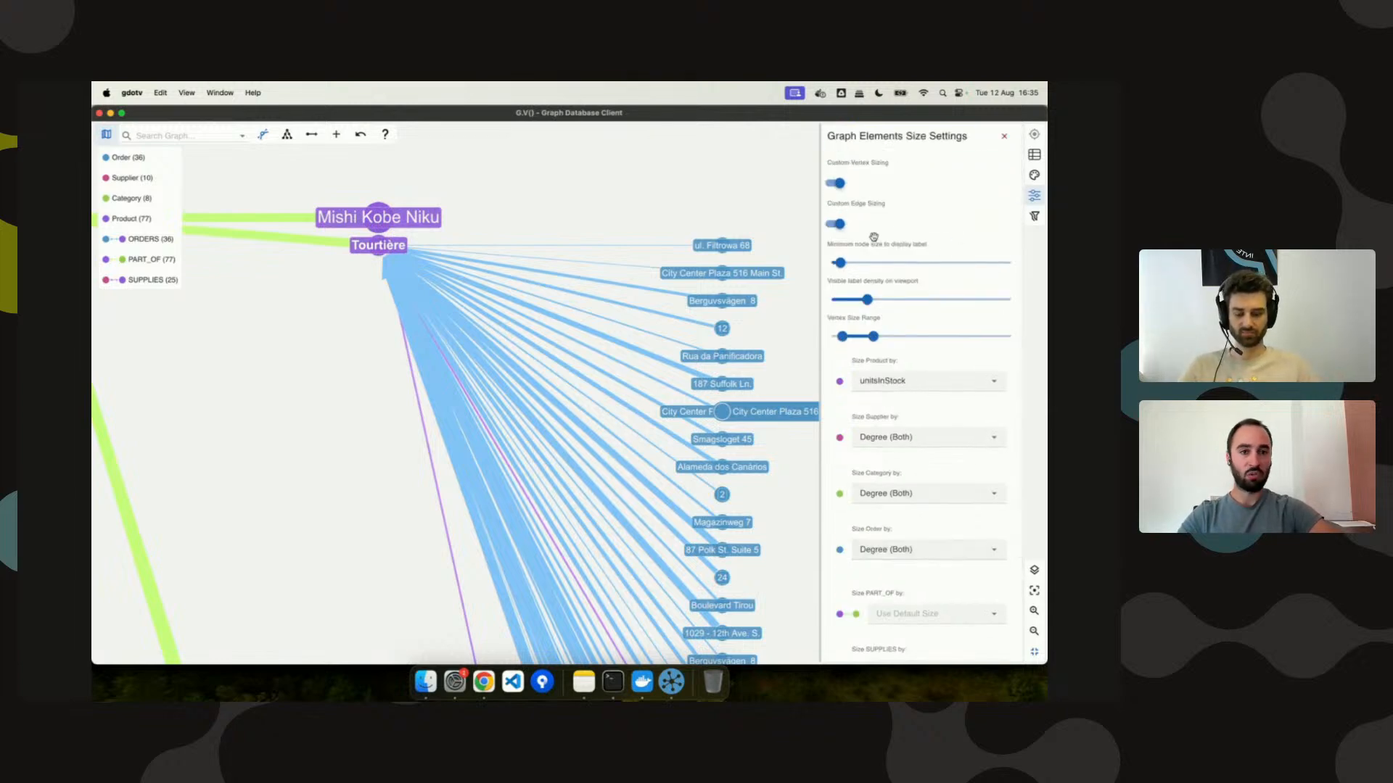
scroll(920, 244, "down", 2)
scroll(920, 245, "up", 2)
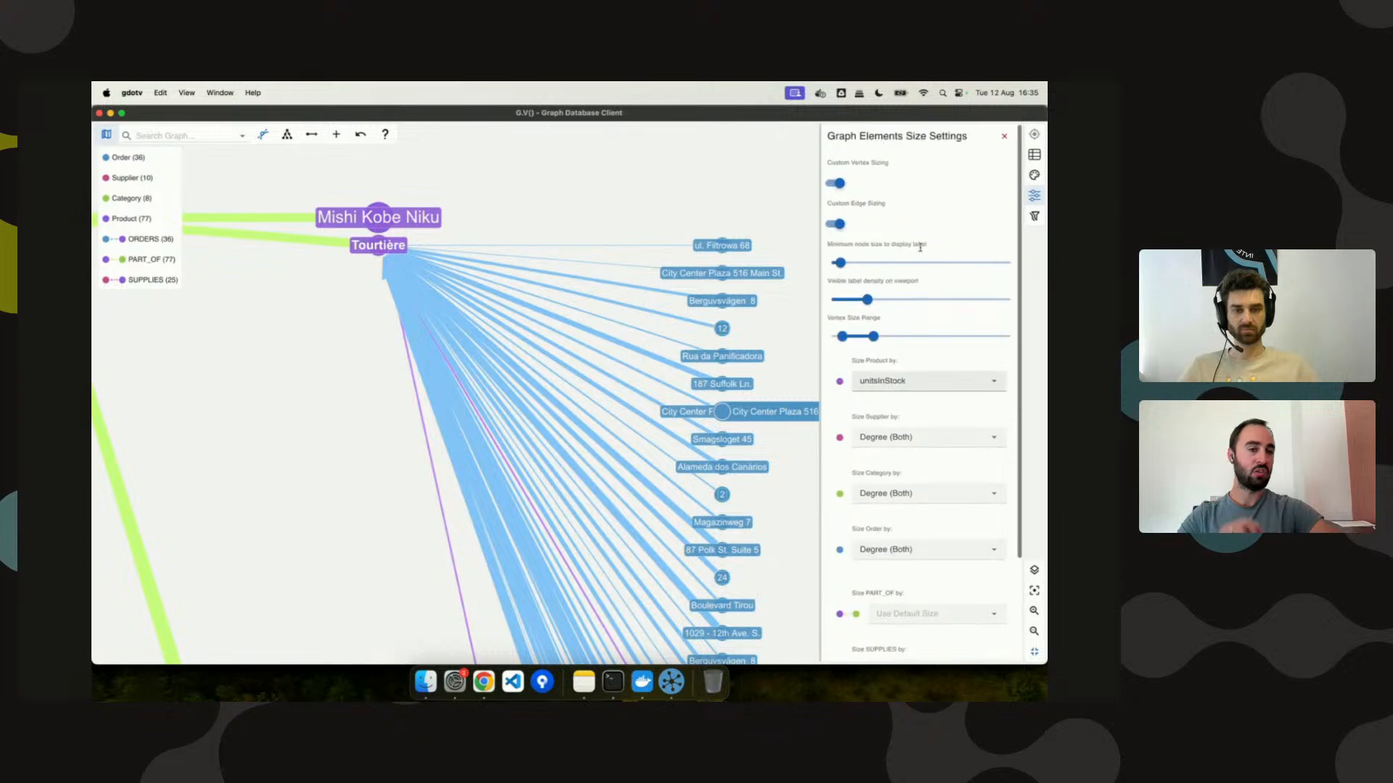
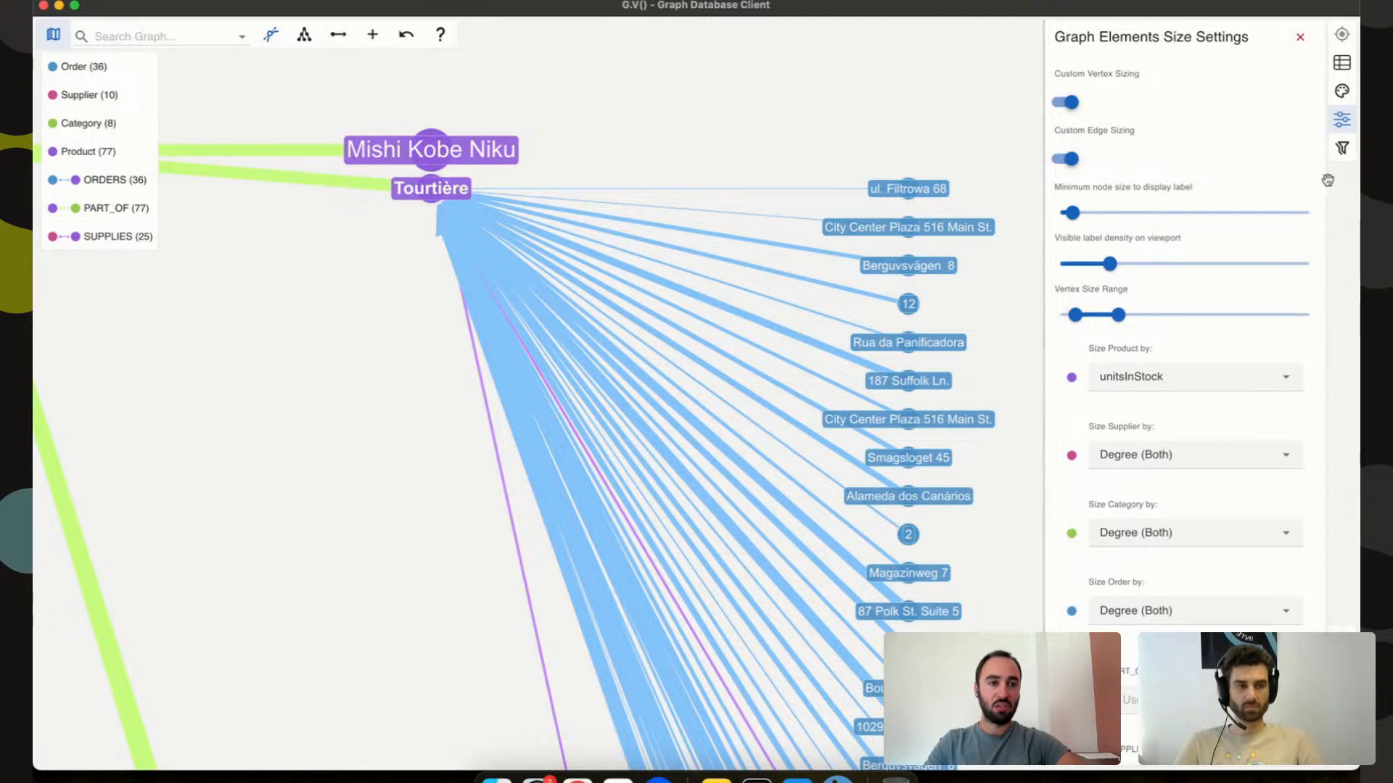
Filter Product quantityPerUnit by '24 - 12 oz bottles' and select all matching products.
left_click(1341, 148)
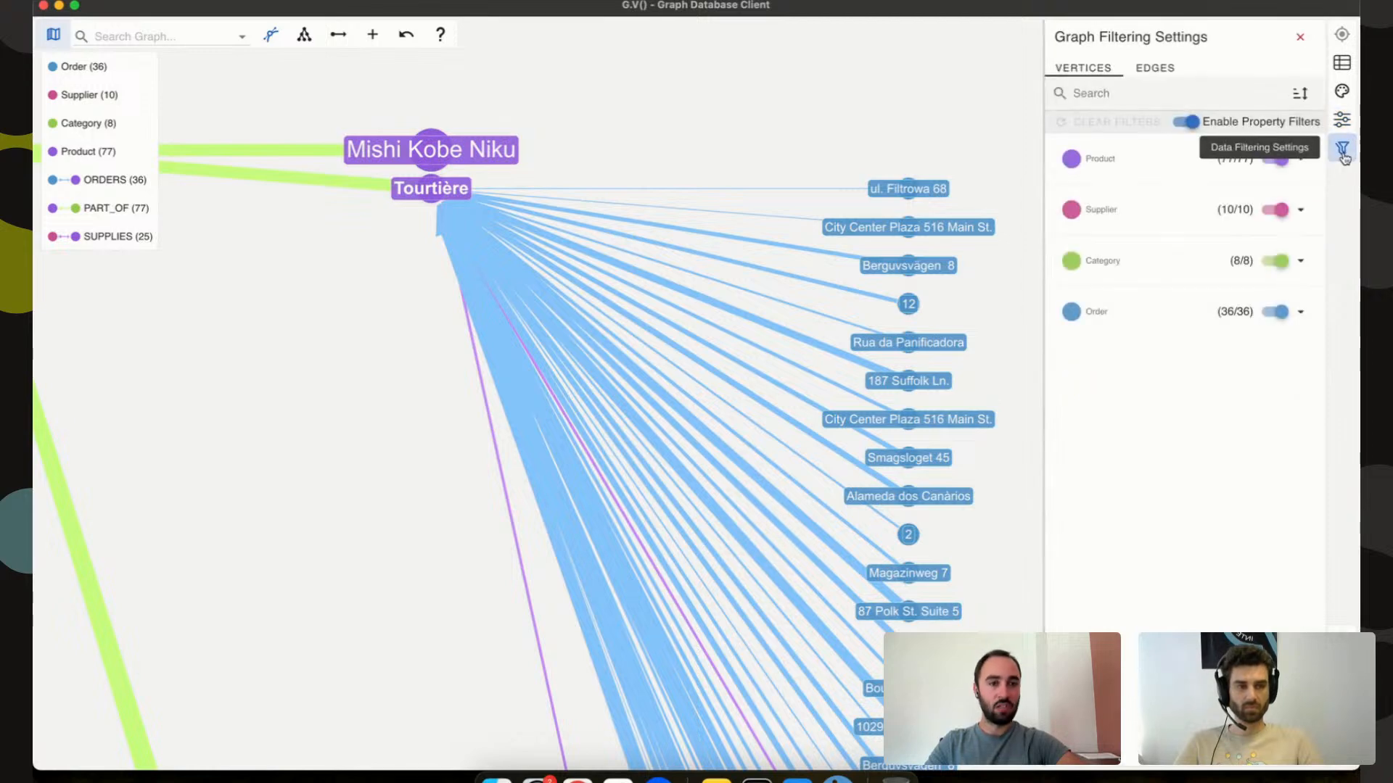
left_click(1182, 173)
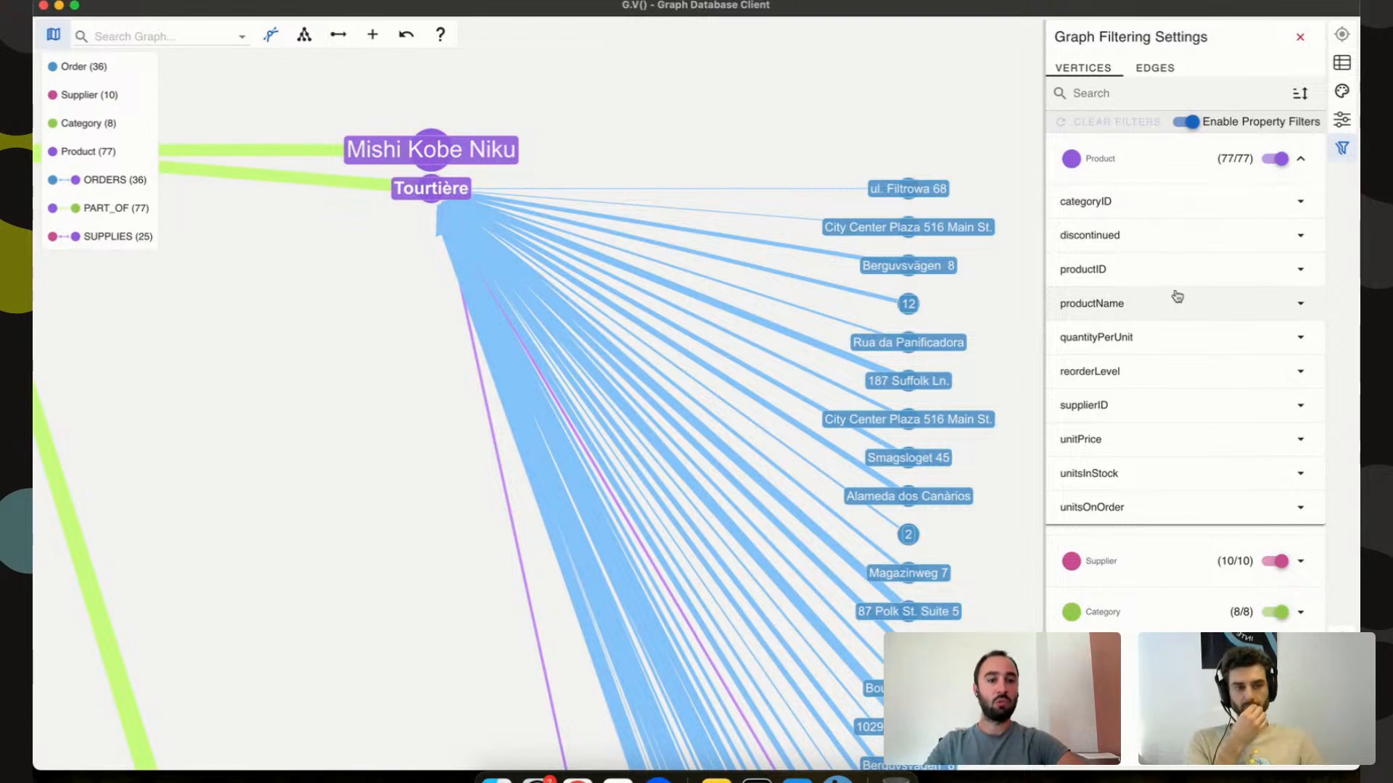
left_click(1175, 349)
mouse_move(1162, 408)
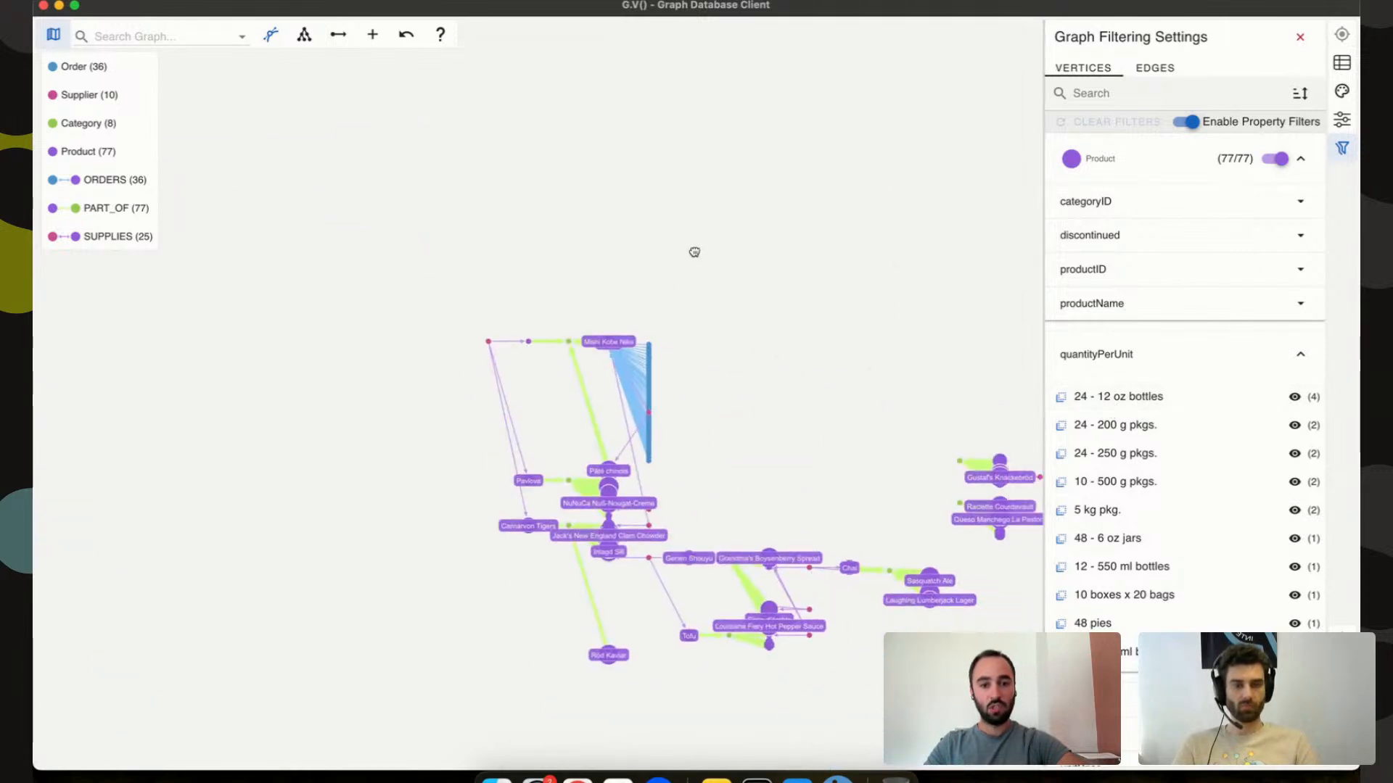
mouse_move(1088, 402)
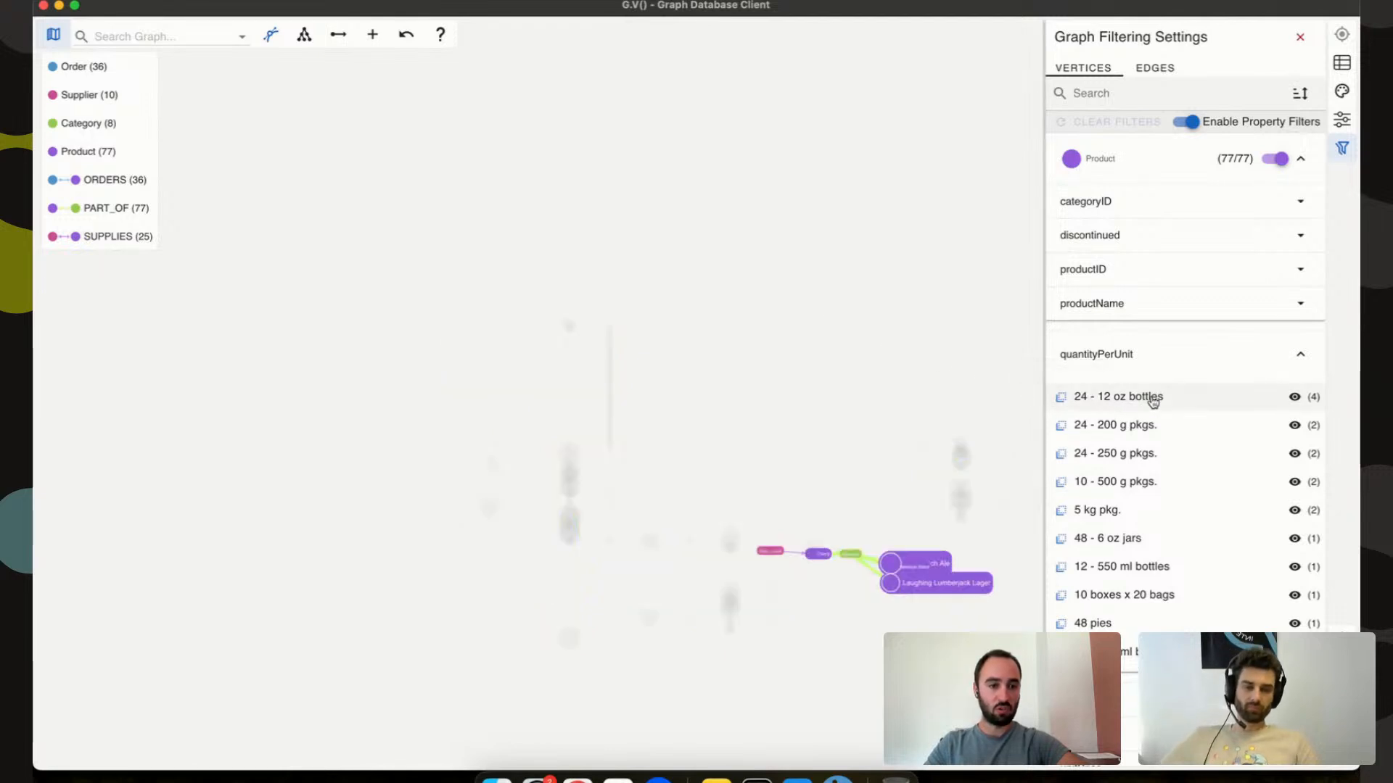
left_click(1294, 397)
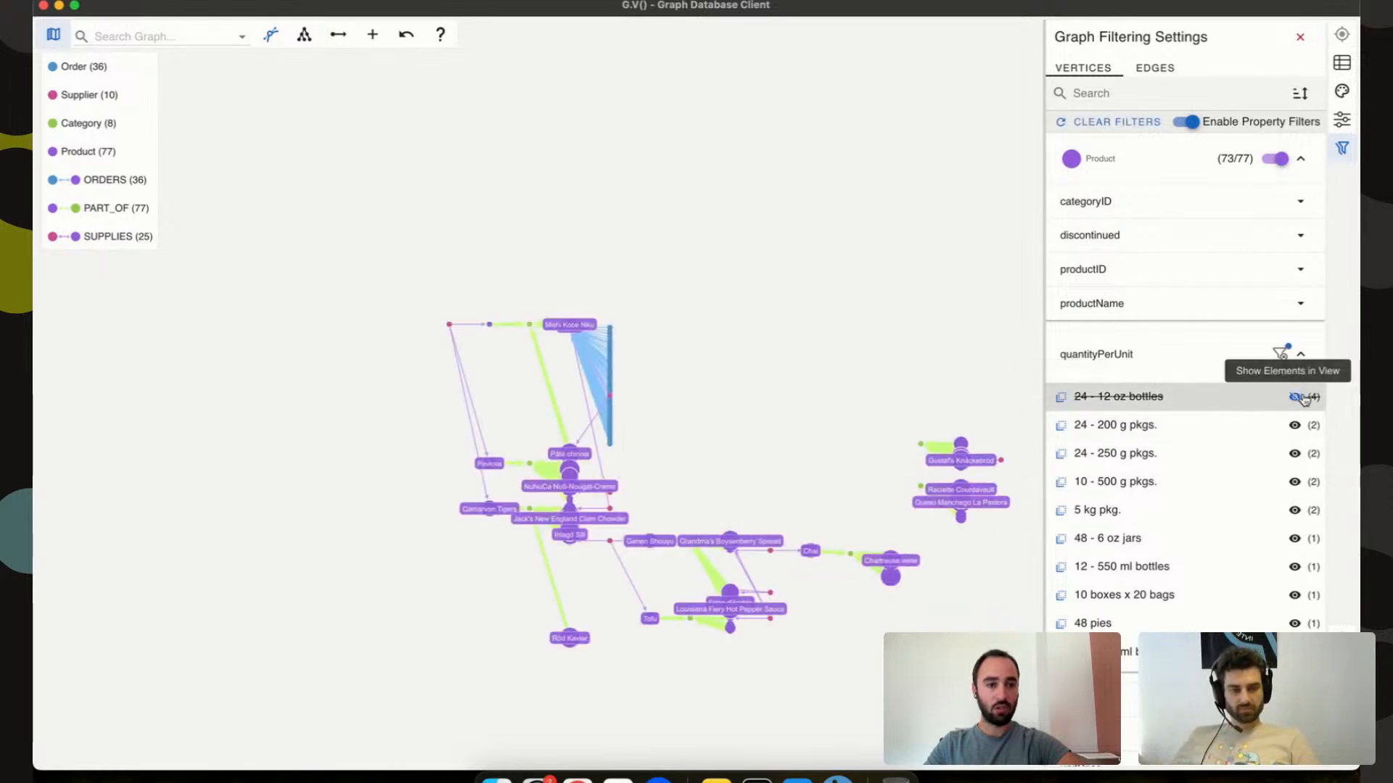
left_click(1293, 398)
left_click(1061, 397)
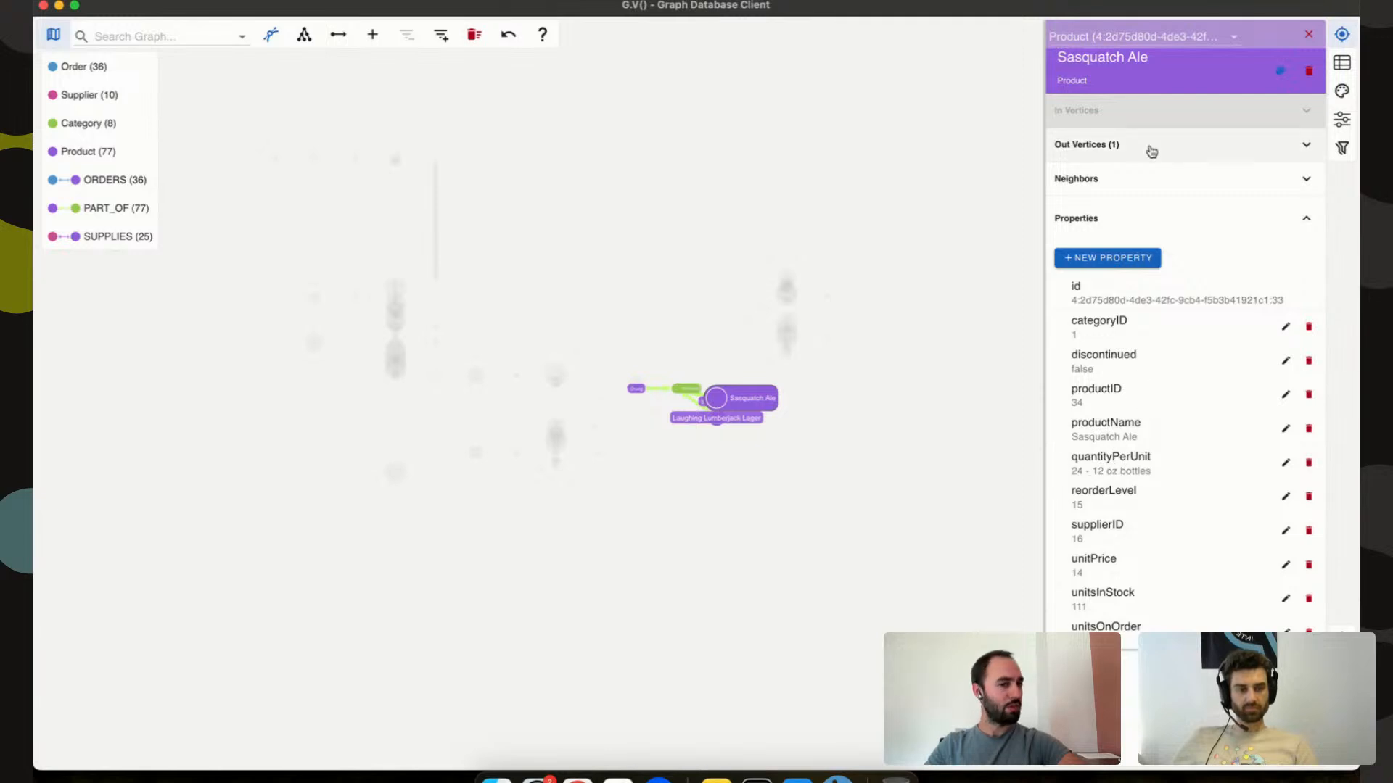
Step through the selected products Steeleye Stout and Laughing Lumberjack Lager to reach Chang.
left_click(1159, 41)
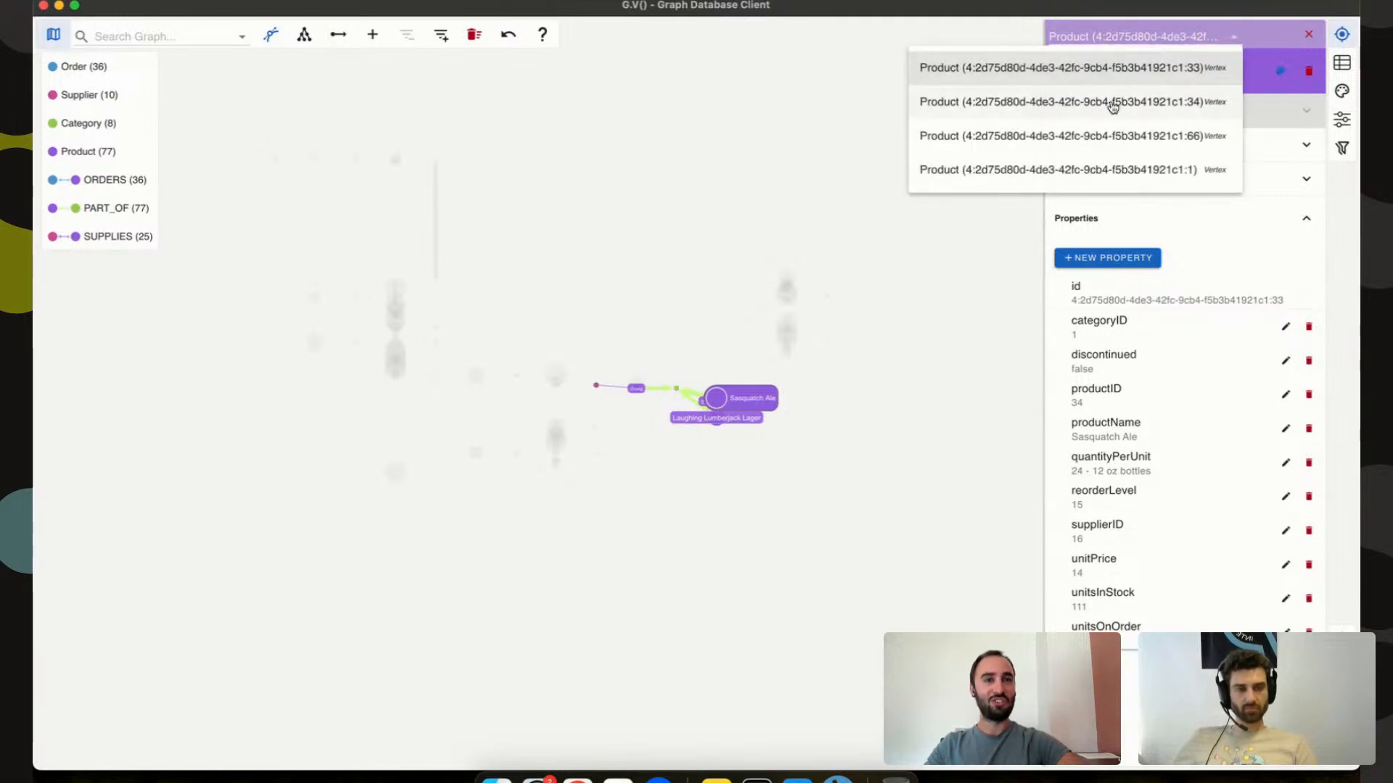
left_click(1111, 103)
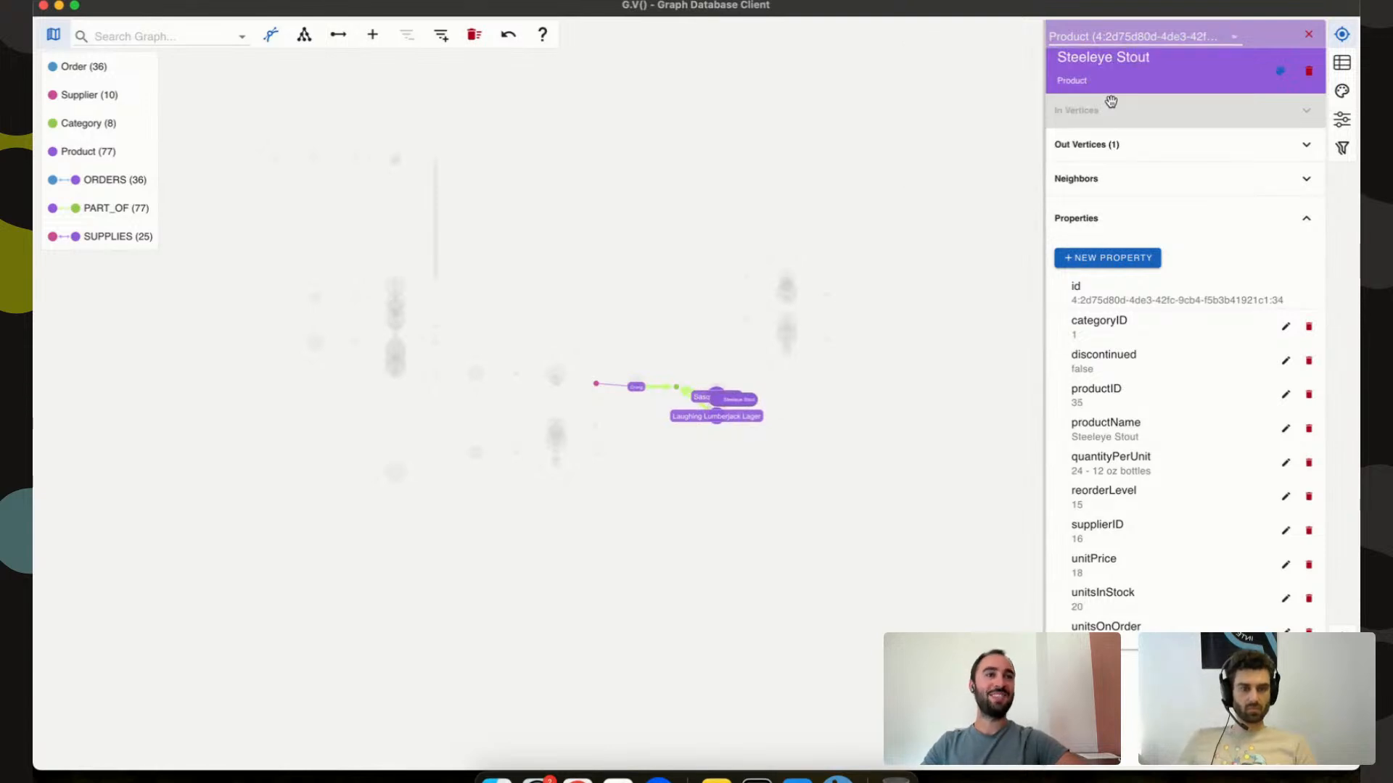
left_click(1149, 44)
left_click(1103, 147)
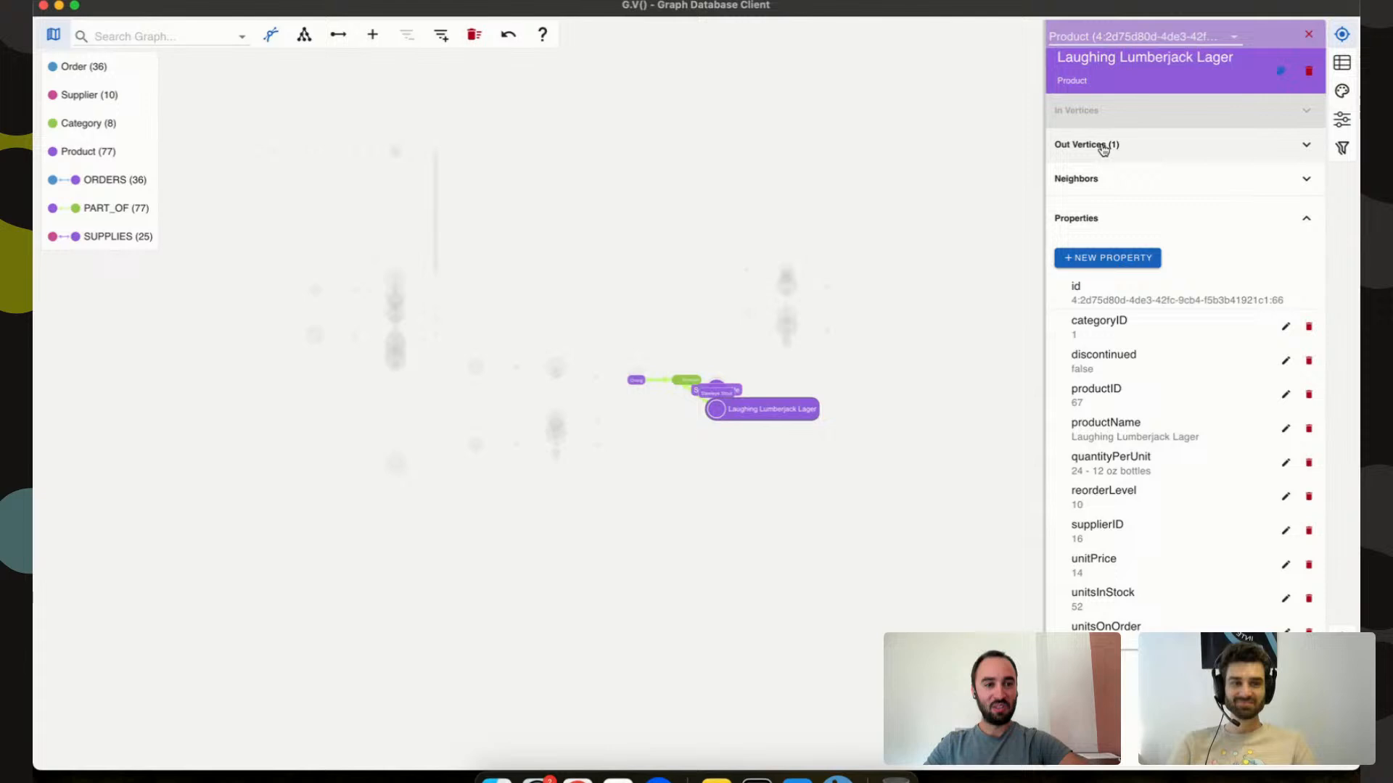
left_click(1160, 37)
left_click(1135, 171)
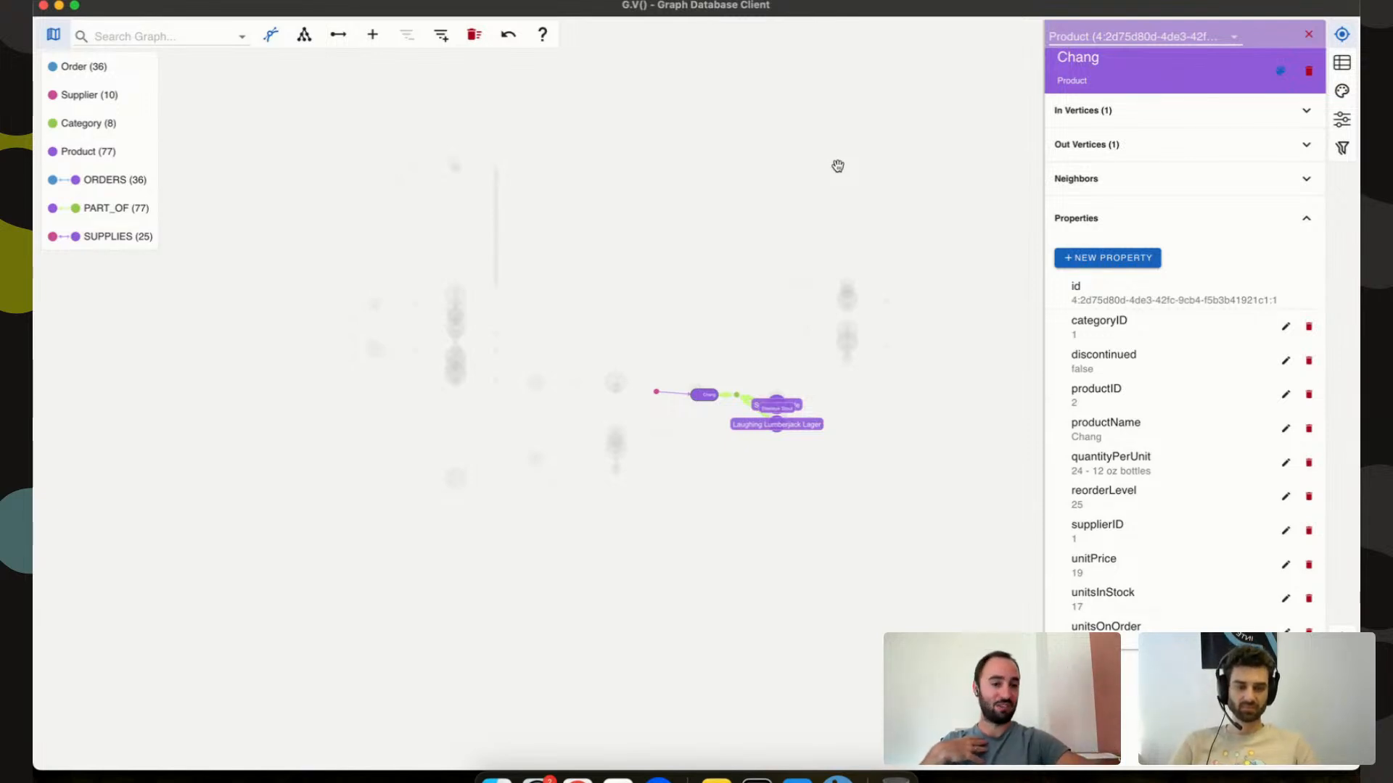
Set Chang's discontinued property to true and save the product.
left_click(1285, 360)
left_click(1086, 382)
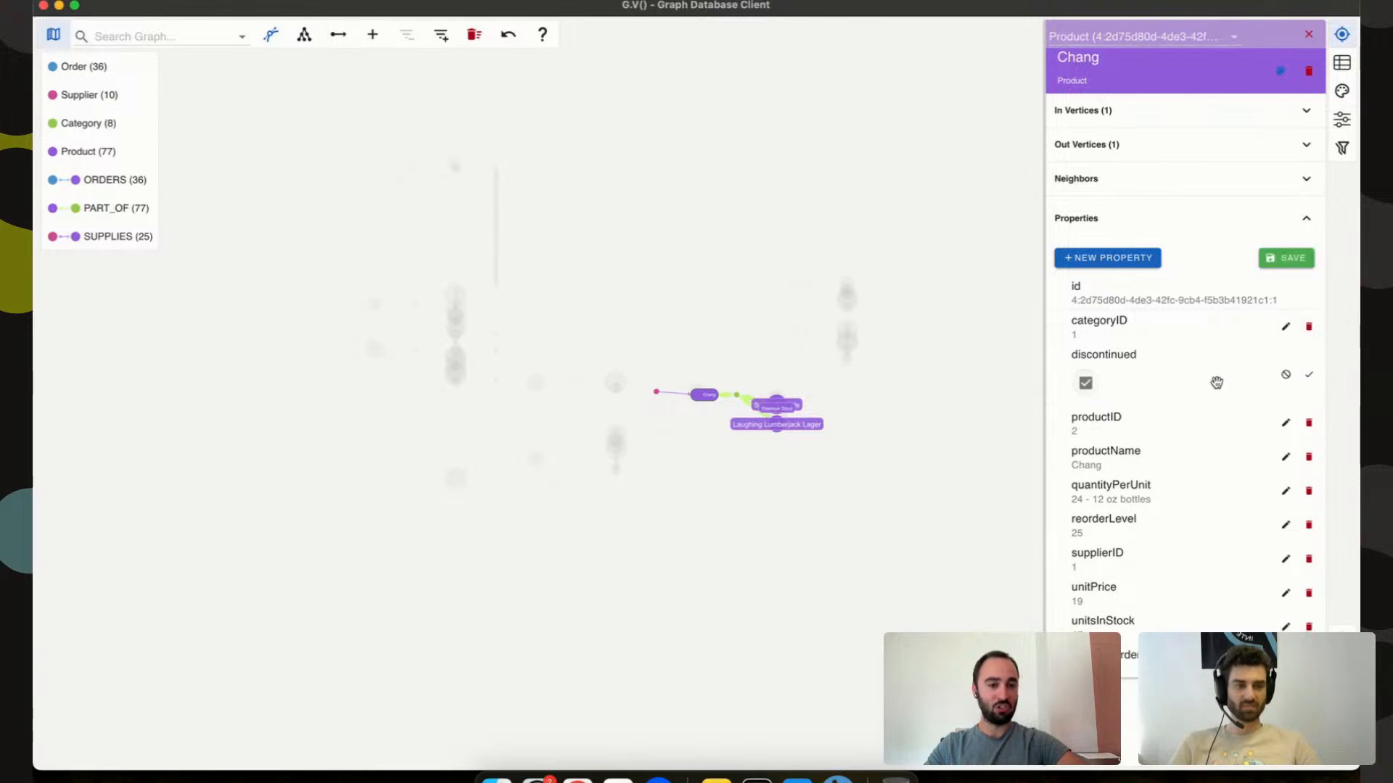
left_click(1309, 374)
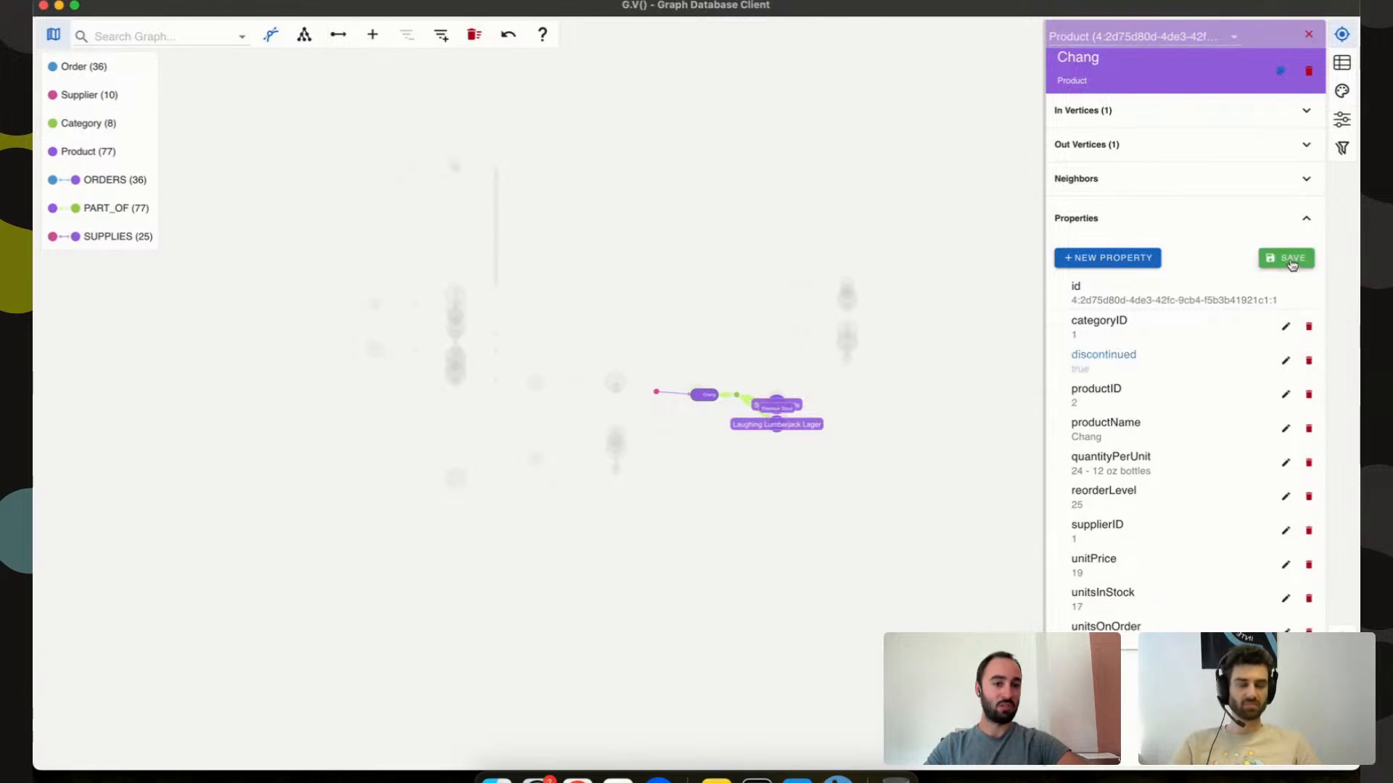
left_click(1290, 261)
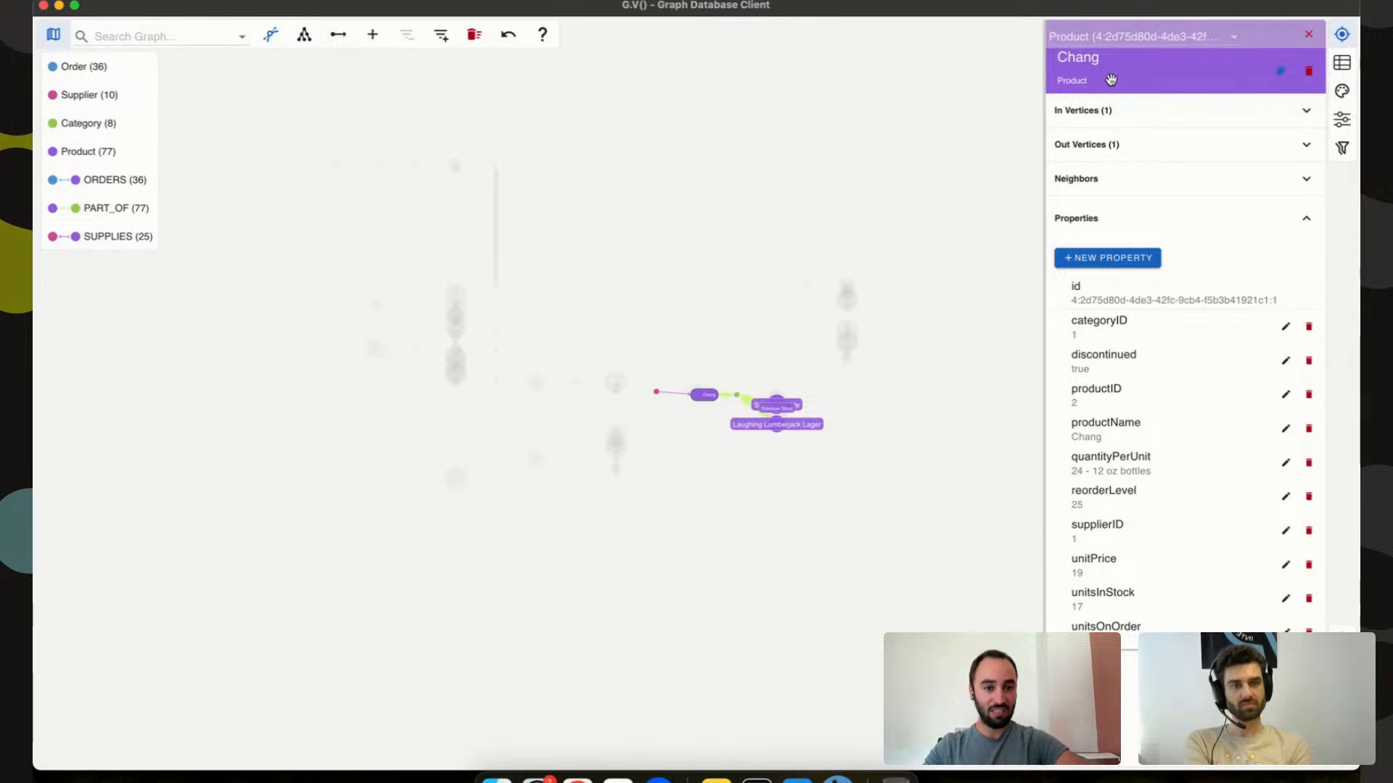
mouse_move(1080, 364)
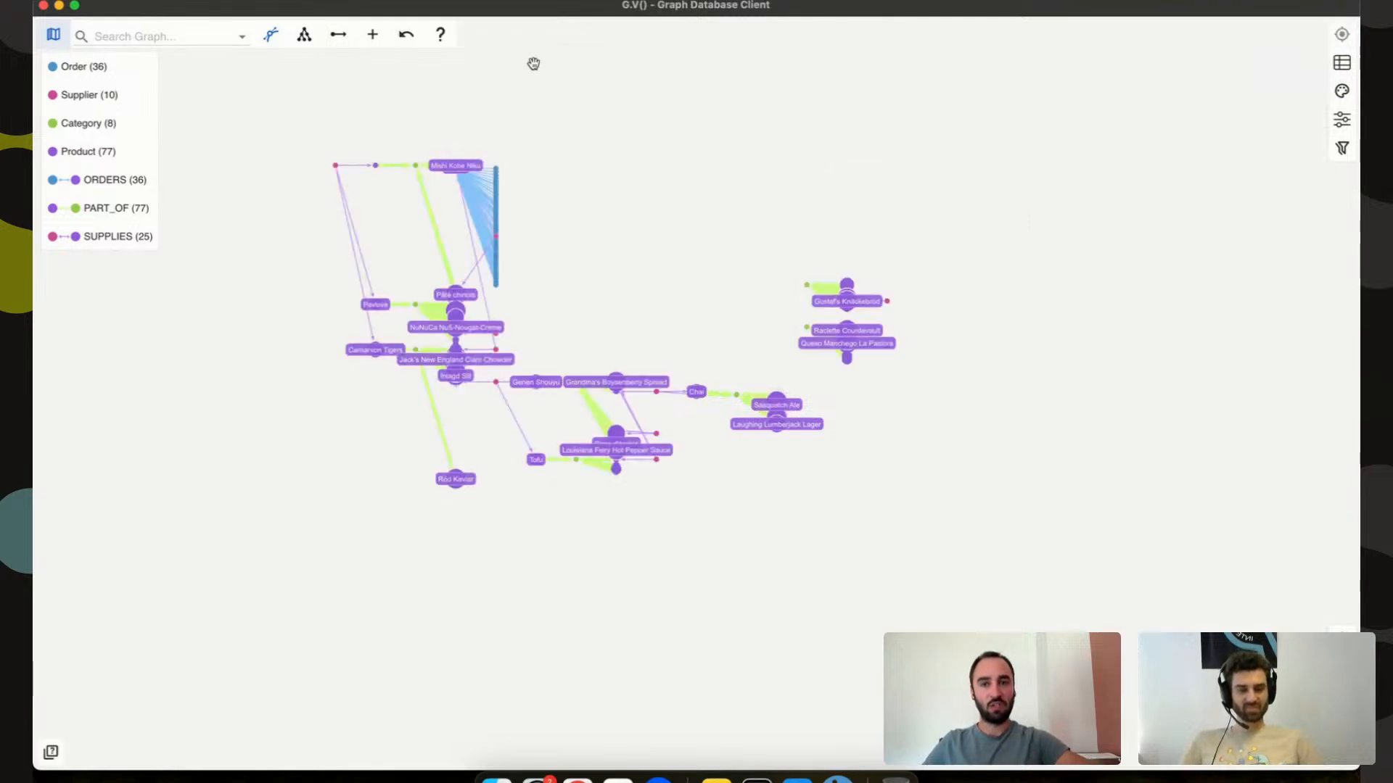
Start a new vertex with the Product label, then cancel it without adding anything.
left_click(372, 34)
left_click(1101, 135)
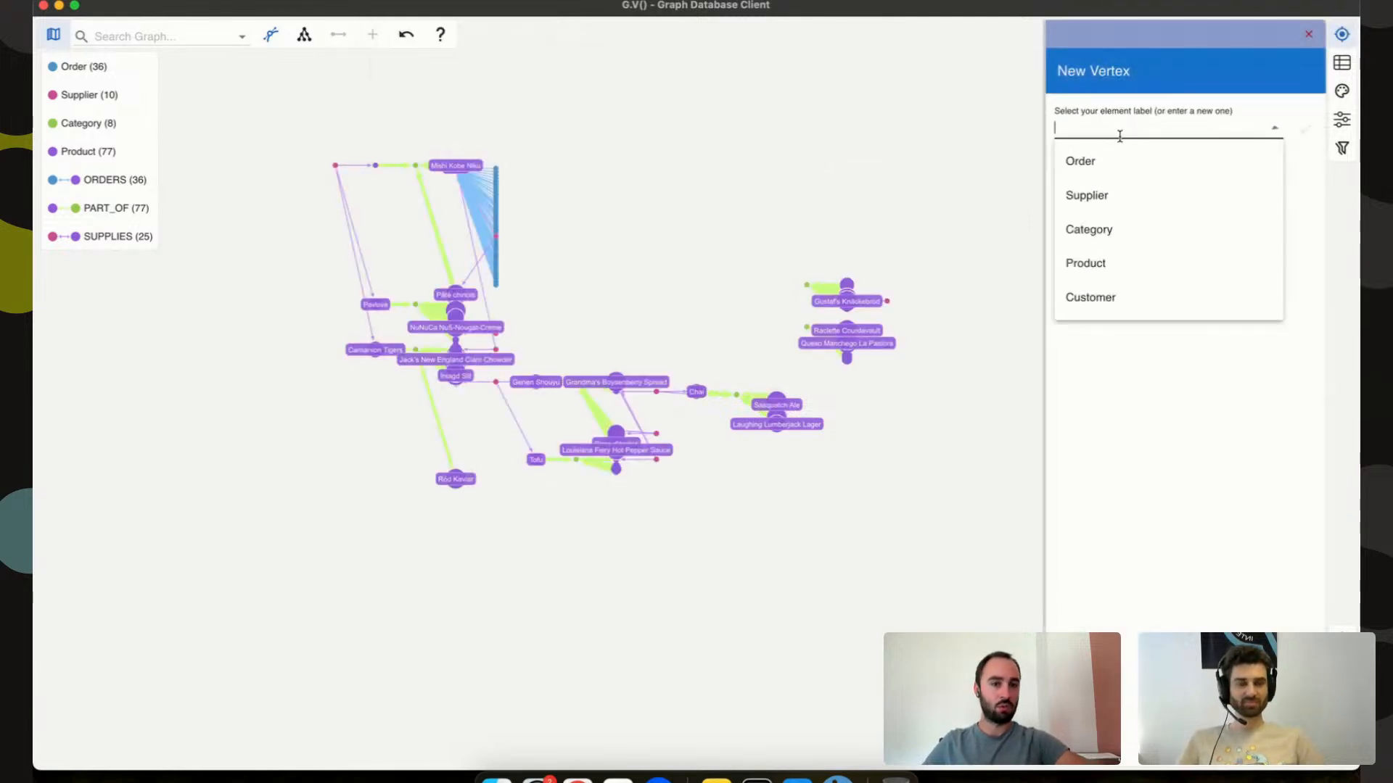
left_click(1113, 277)
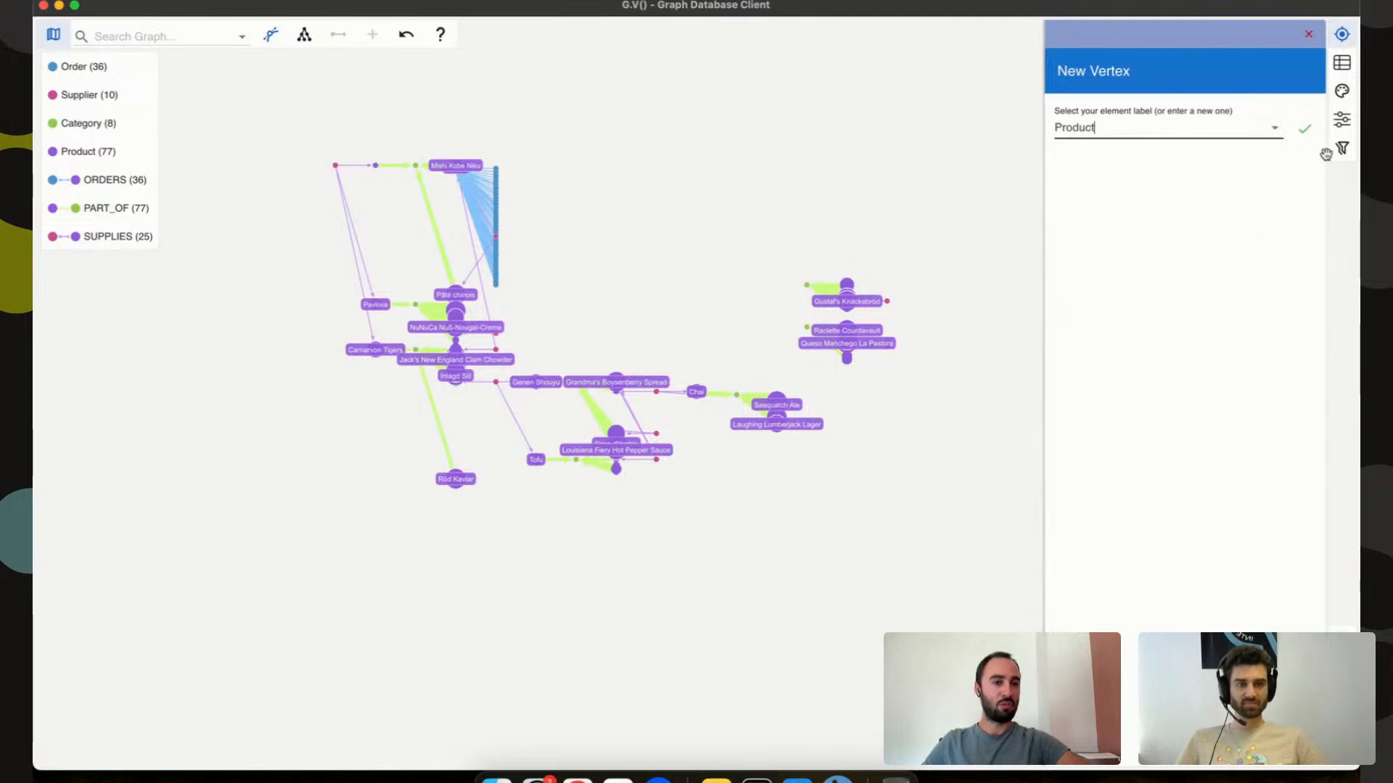
left_click(1305, 129)
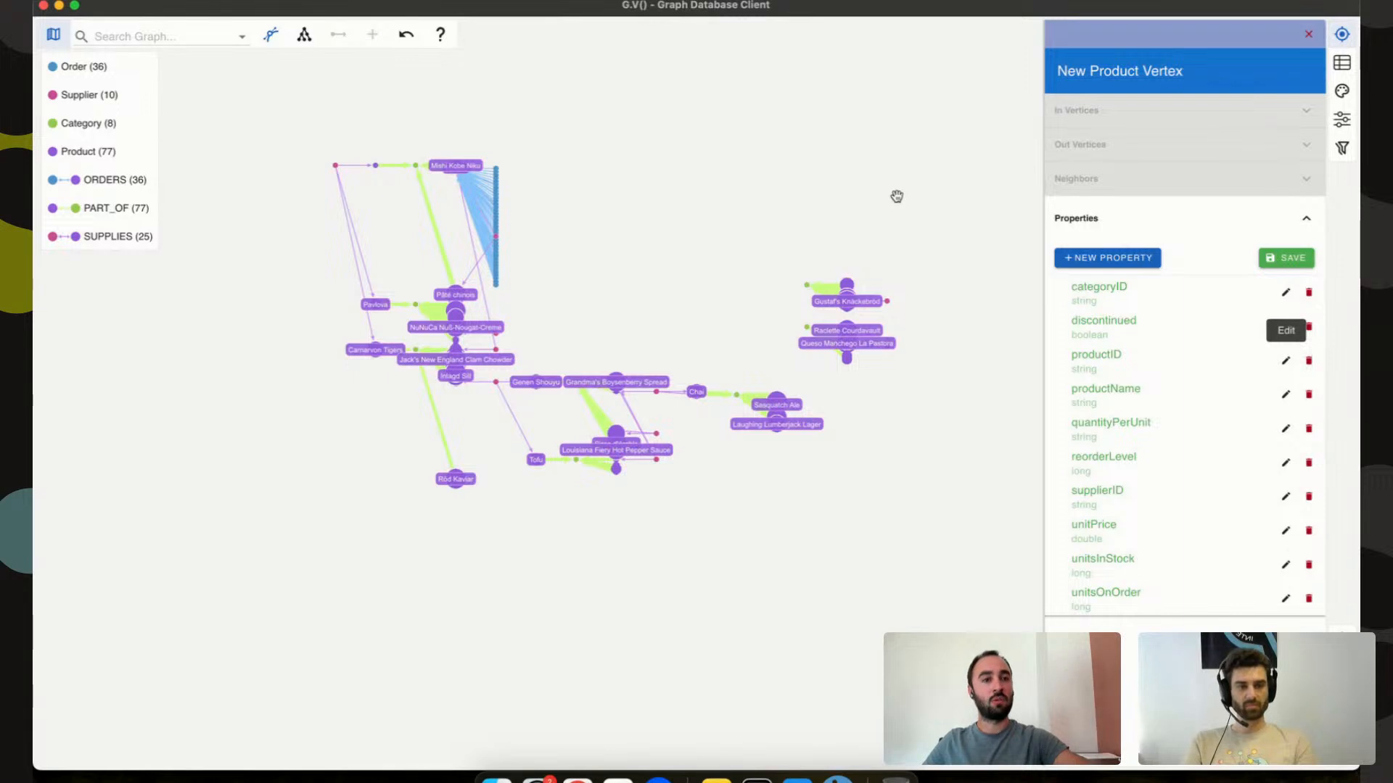
left_click(1313, 34)
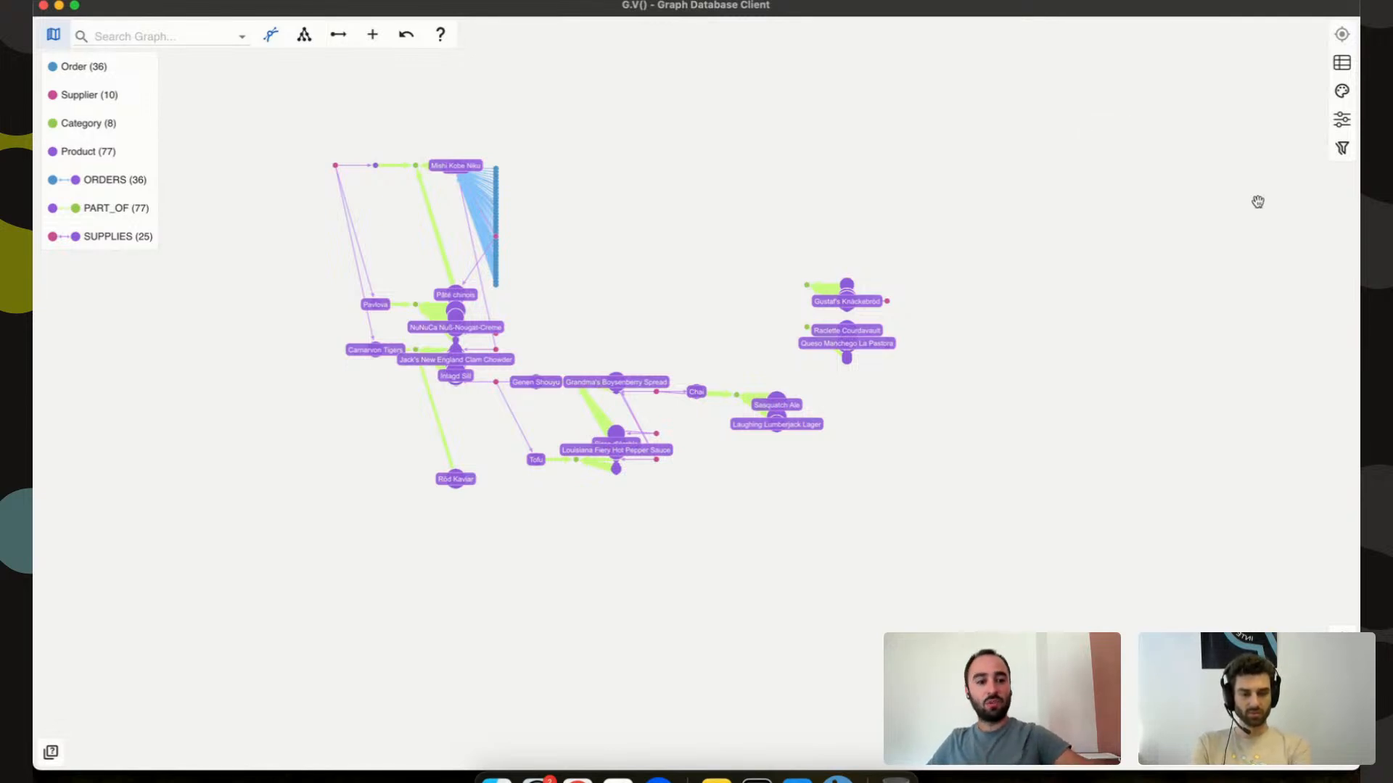
Leave full screen and open the AuraDB and Northwind graph data models with property lists.
left_click(1341, 753)
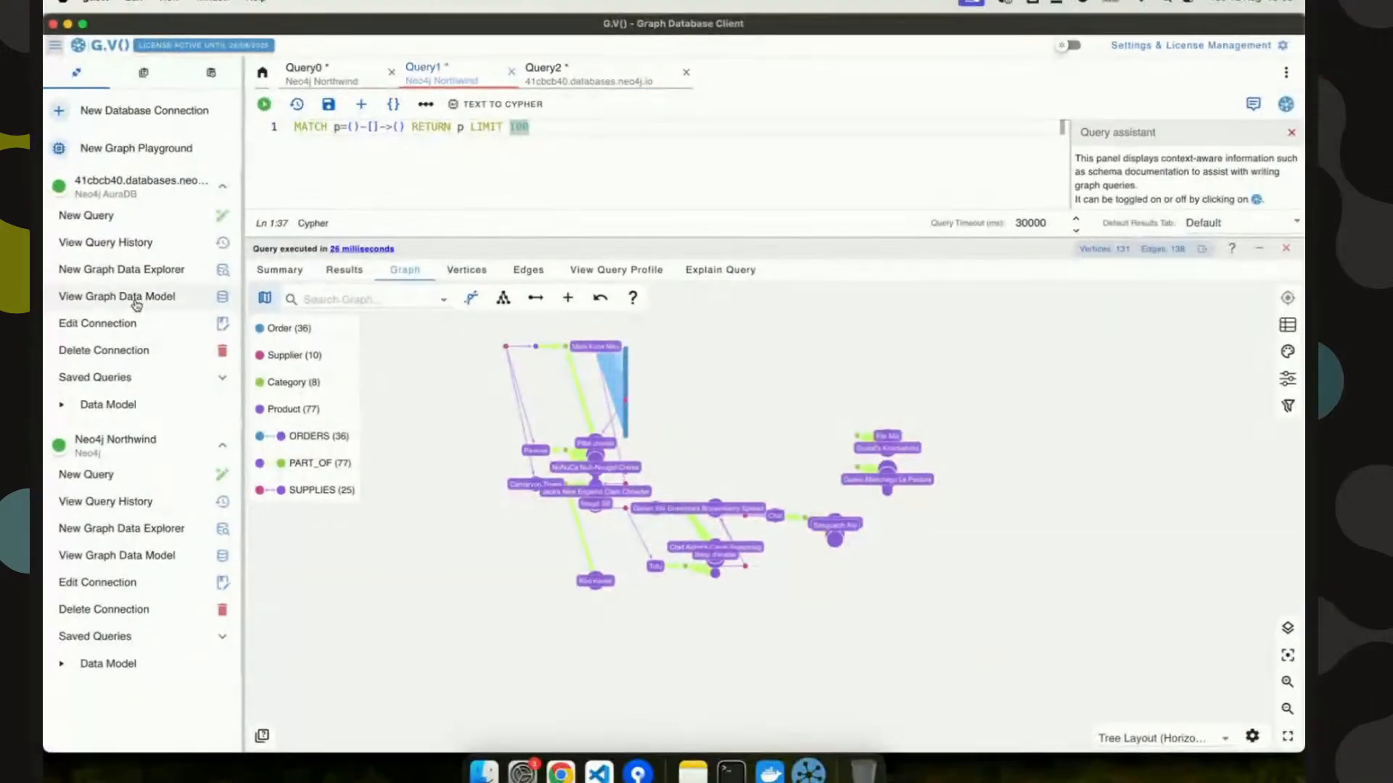
left_click(135, 305)
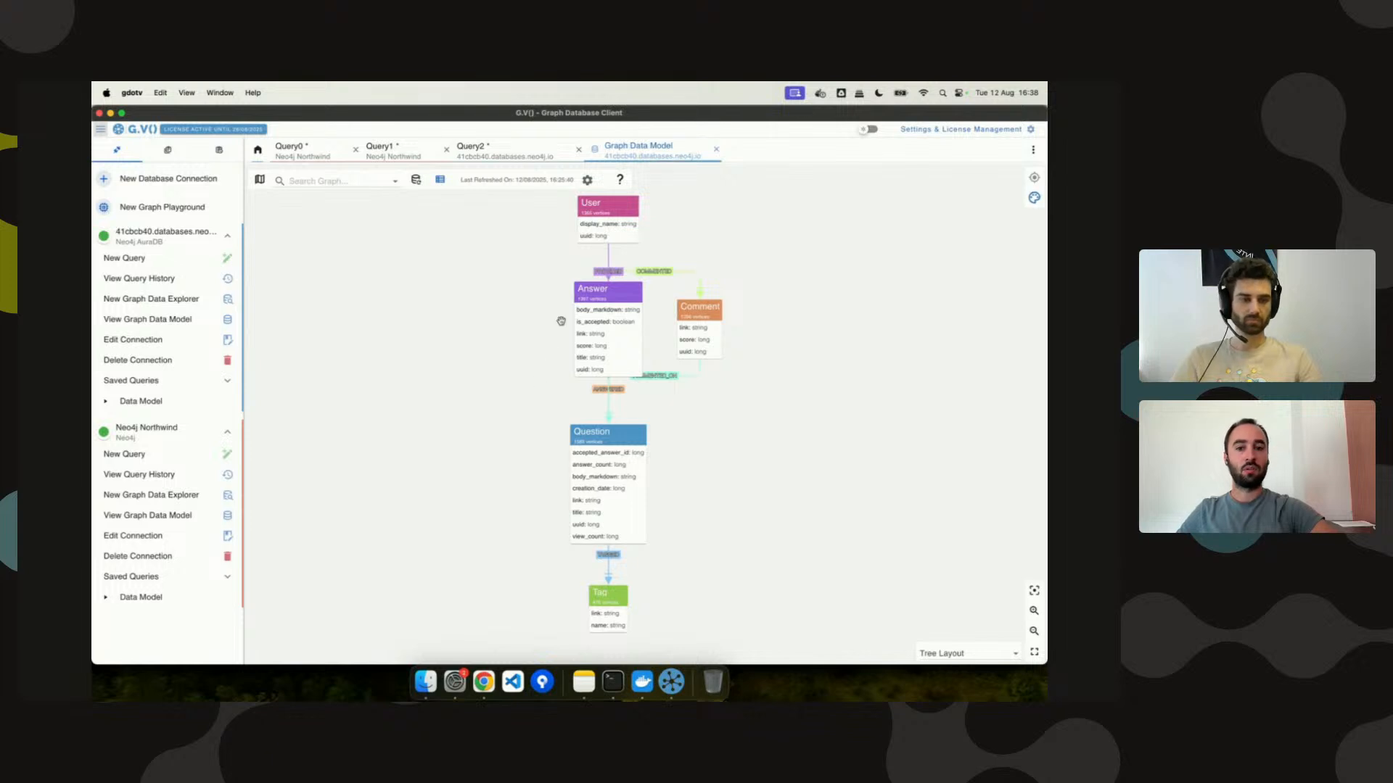
left_click(147, 515)
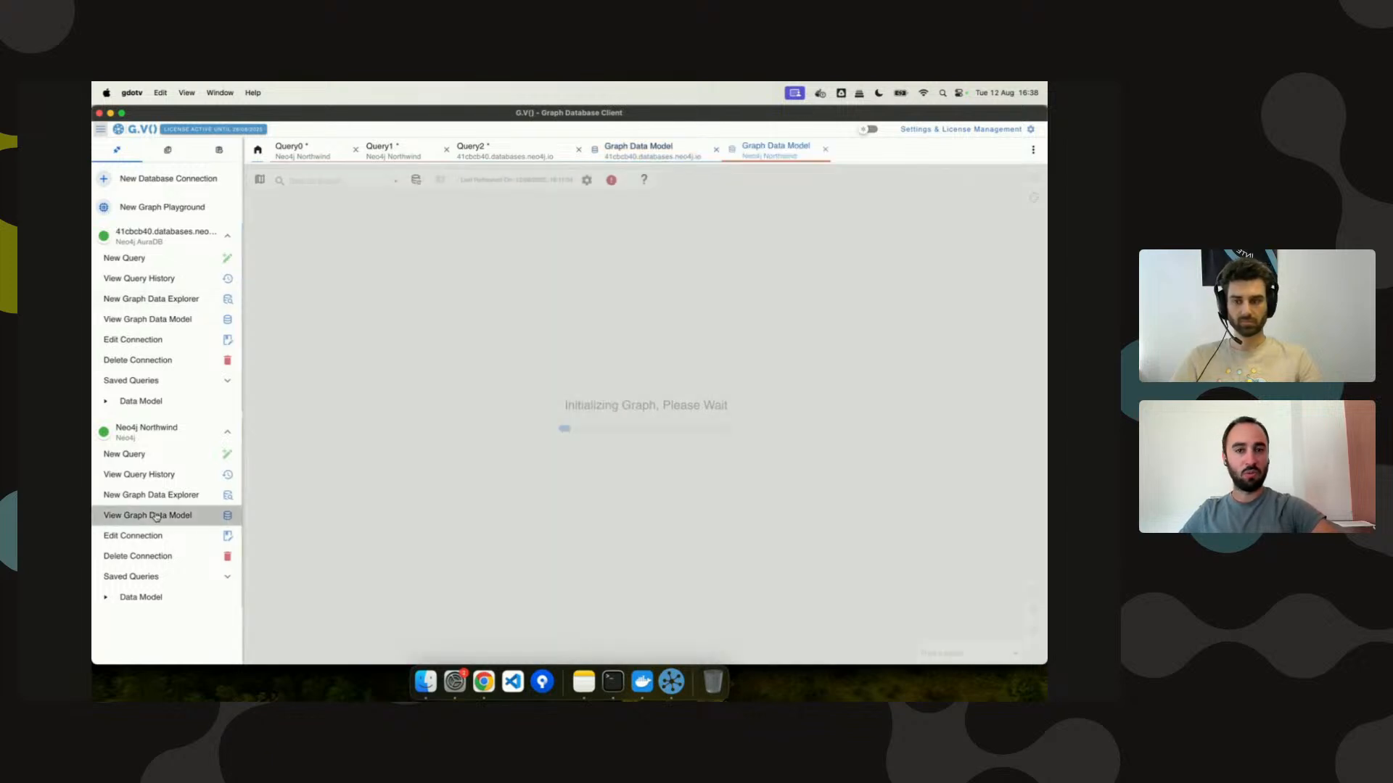
left_click(440, 179)
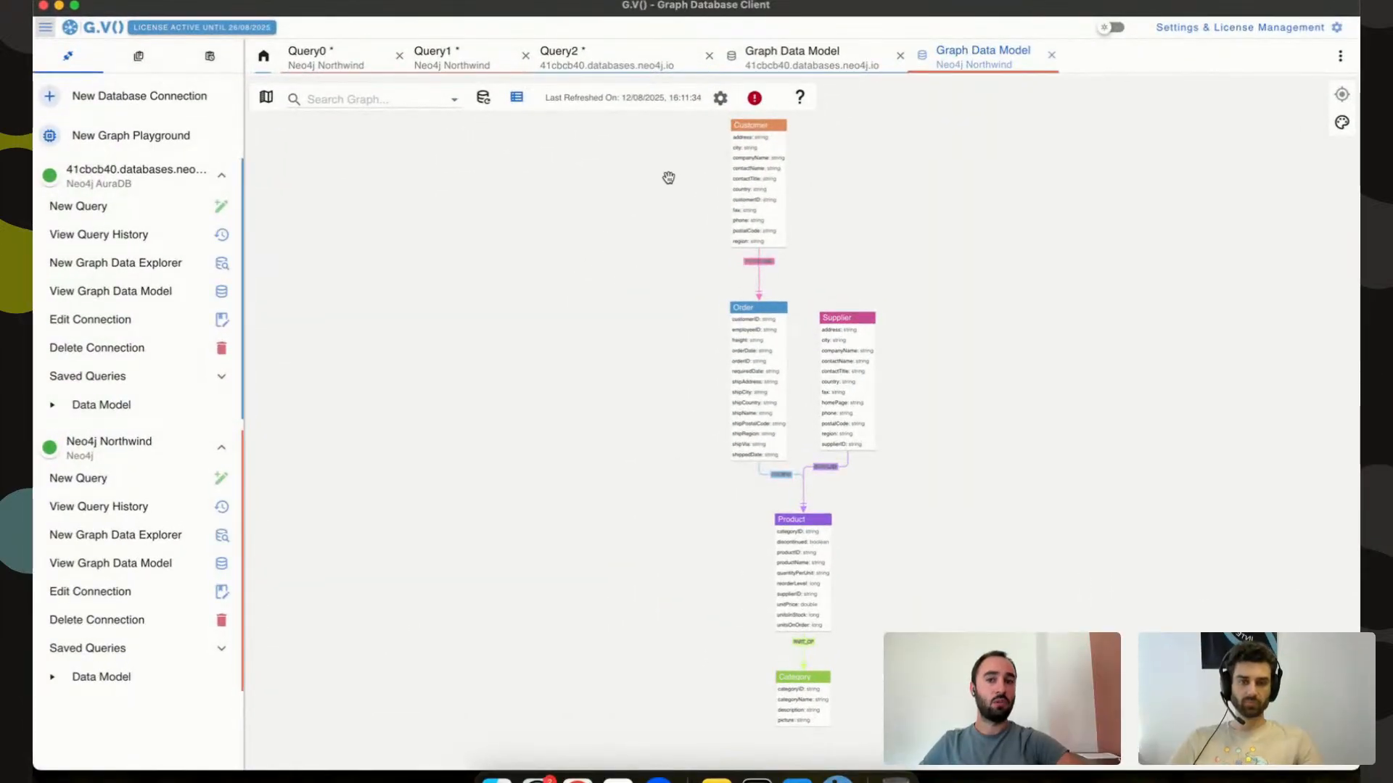
Go back to the Query1 results via Query2 and begin adding a new vertex.
left_click(612, 69)
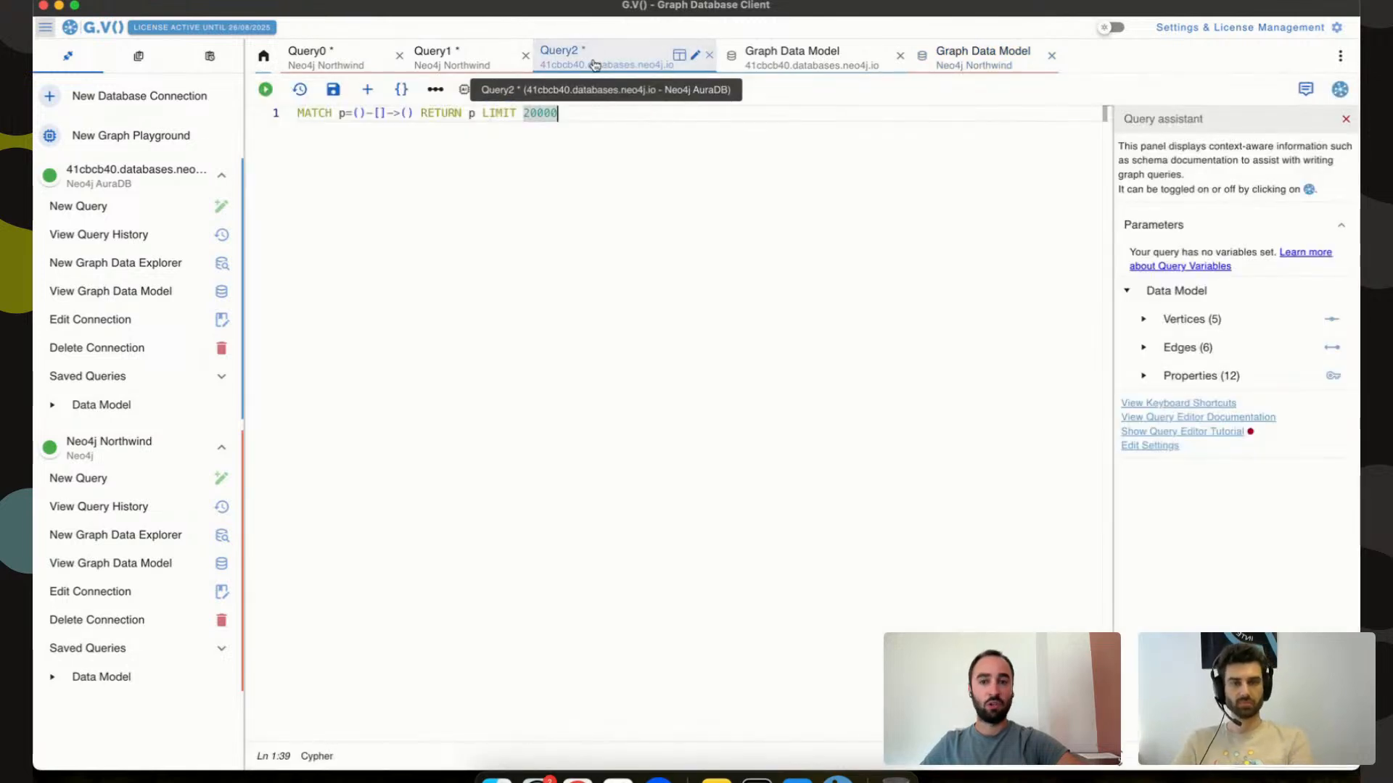
left_click(445, 61)
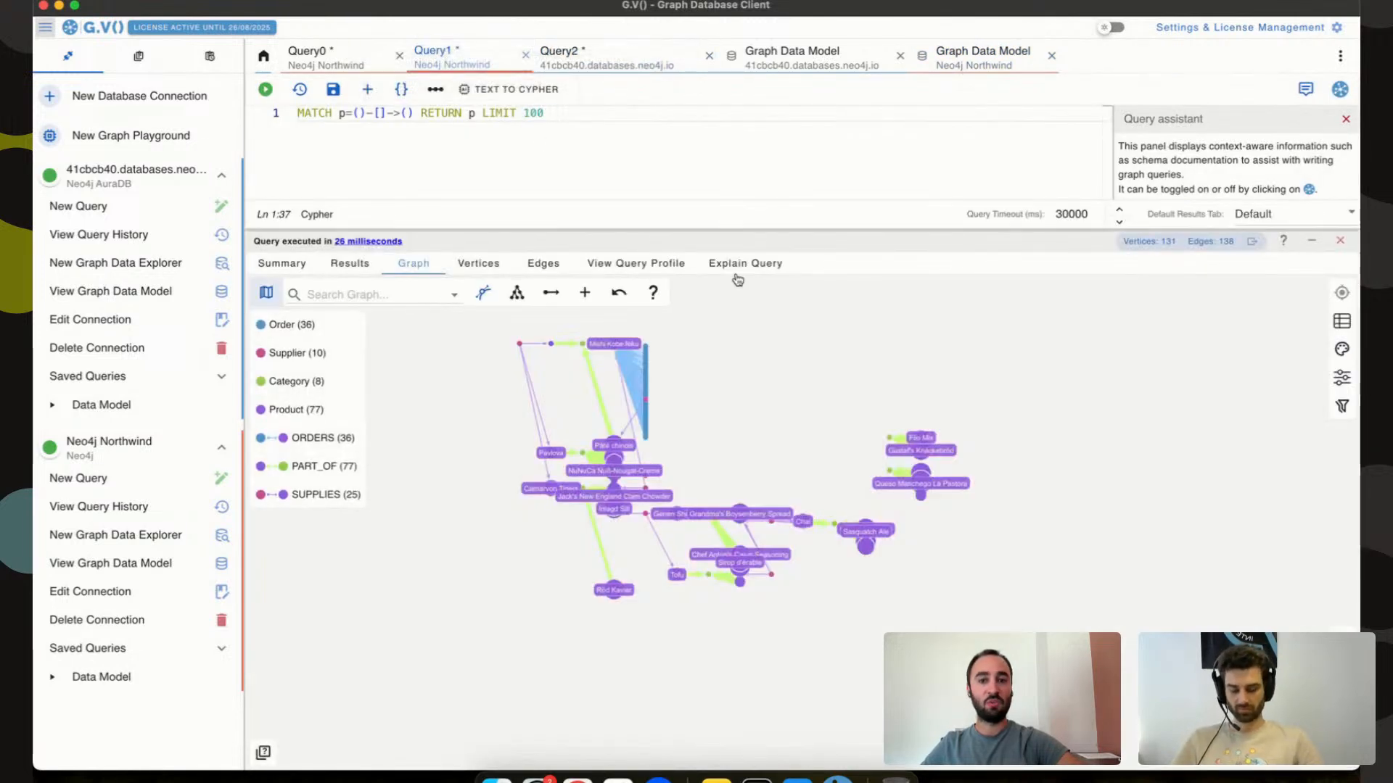
left_click(580, 289)
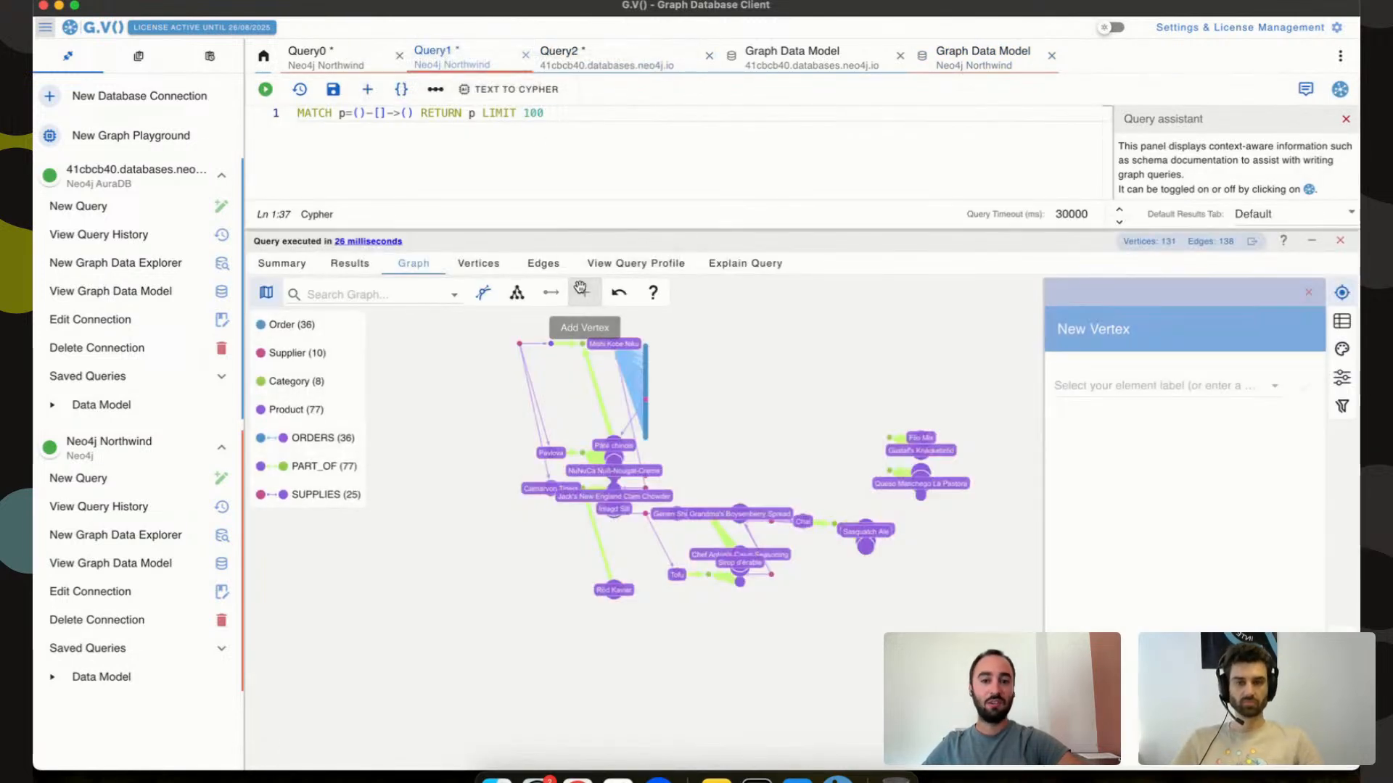
Create a Person vertex with a string 'name' property and save it.
left_click(1119, 378)
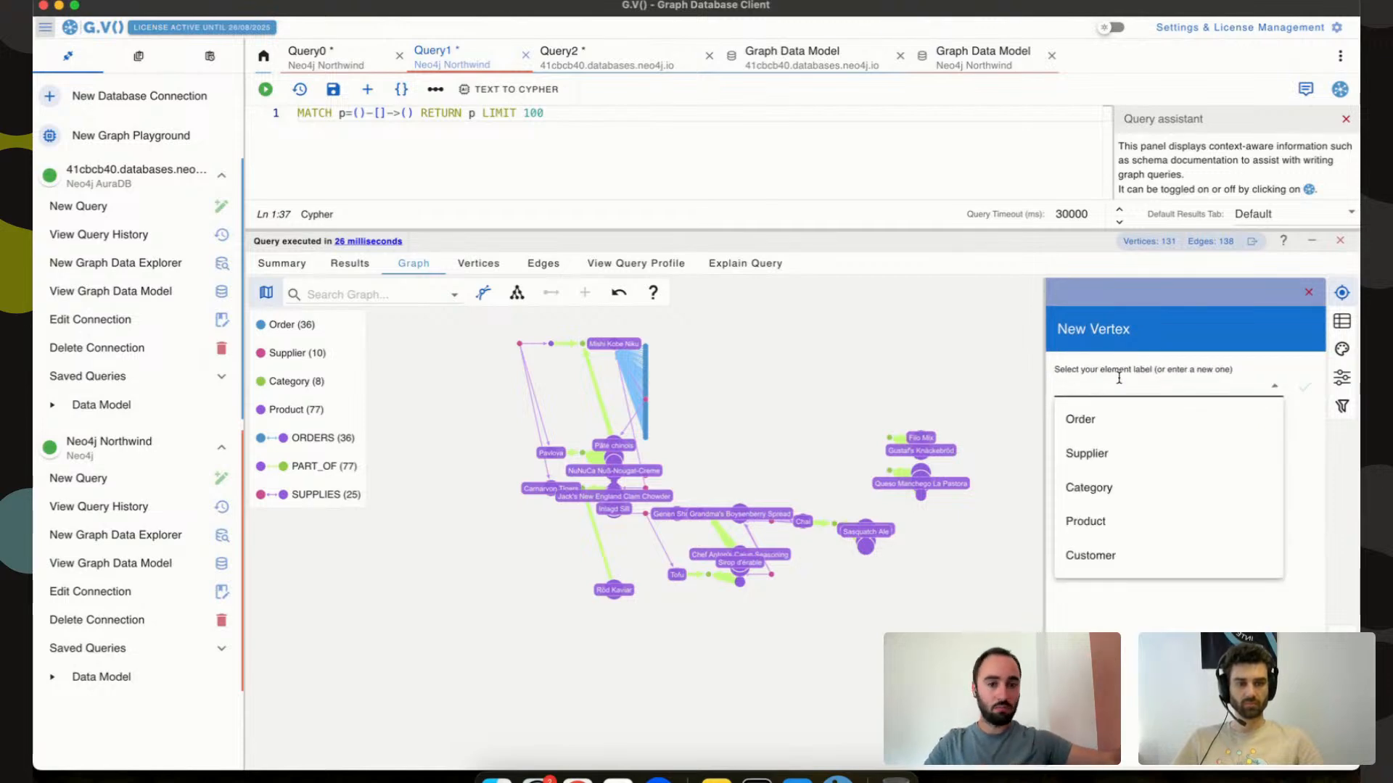
type("Person")
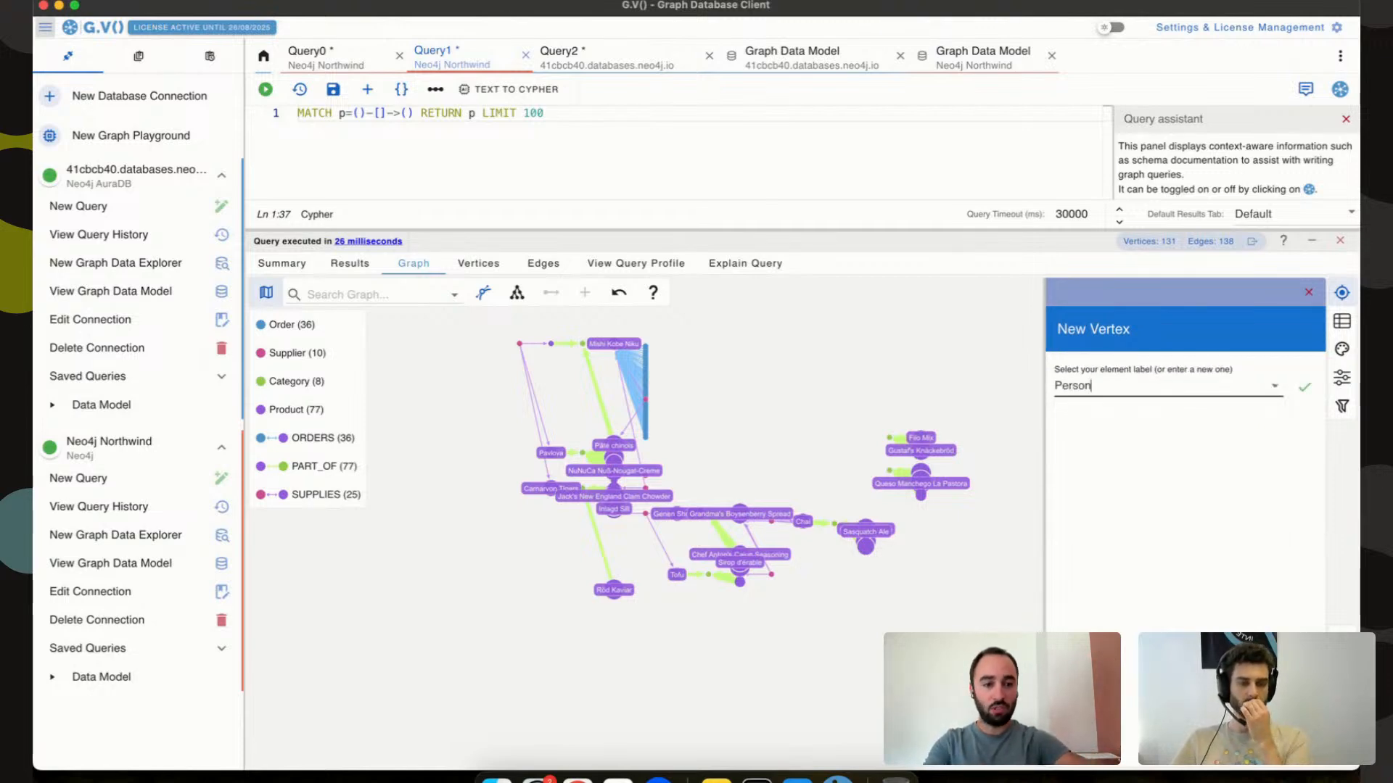
left_click(1307, 394)
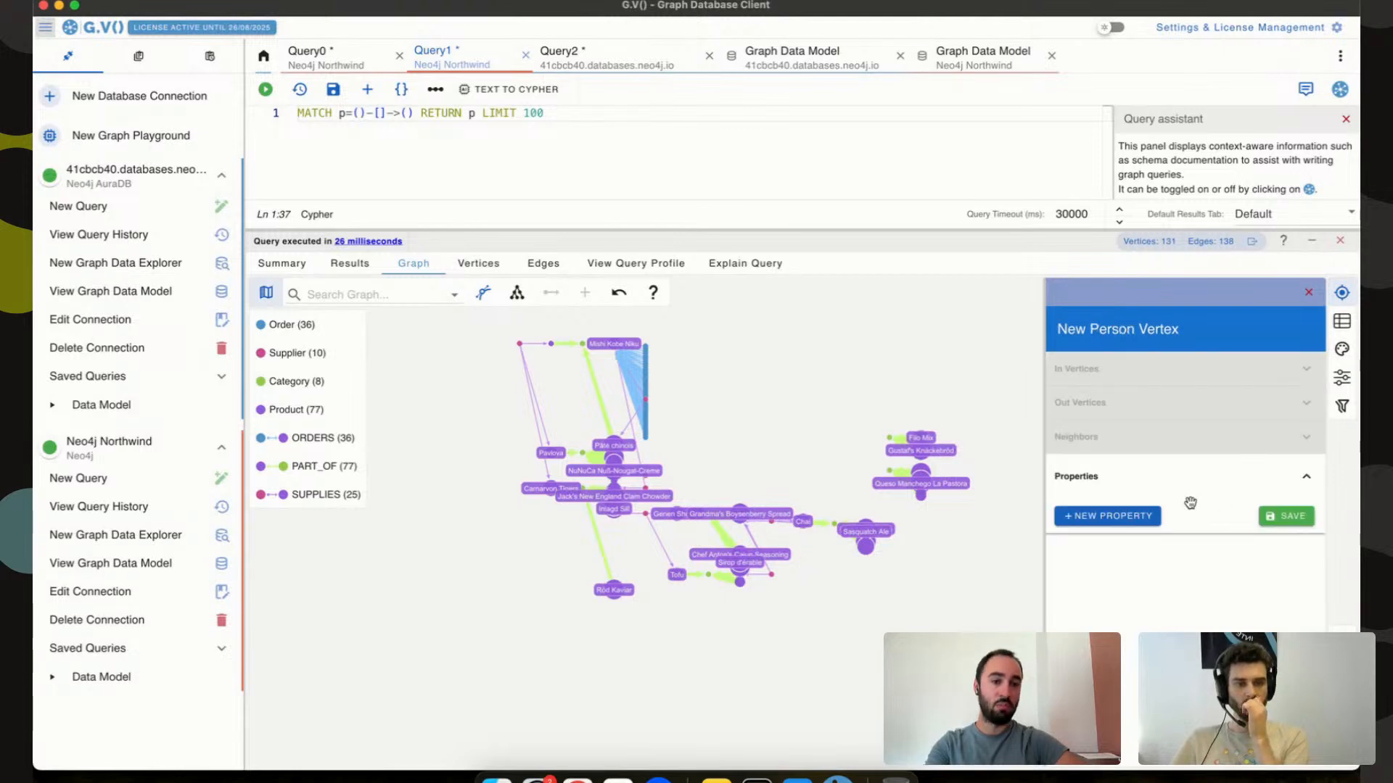
left_click(1112, 515)
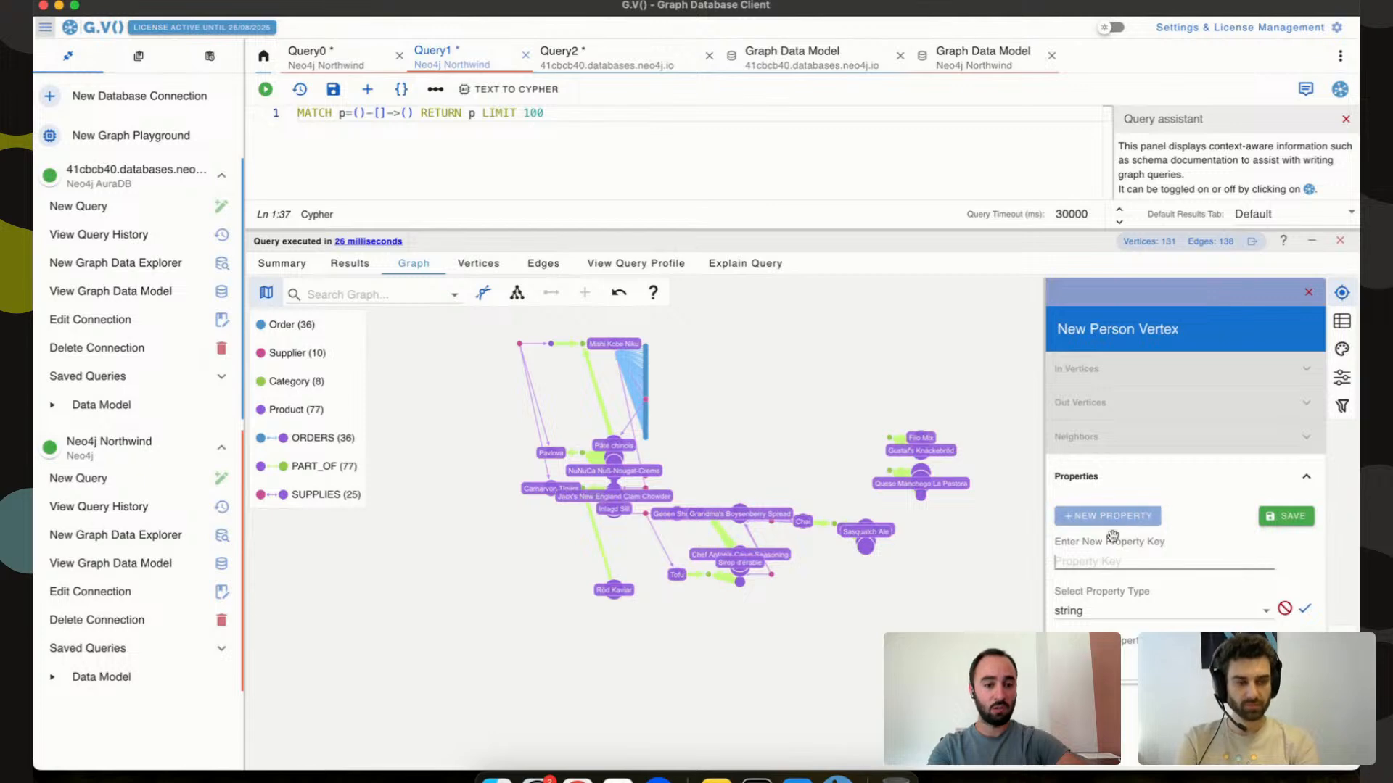
type("name")
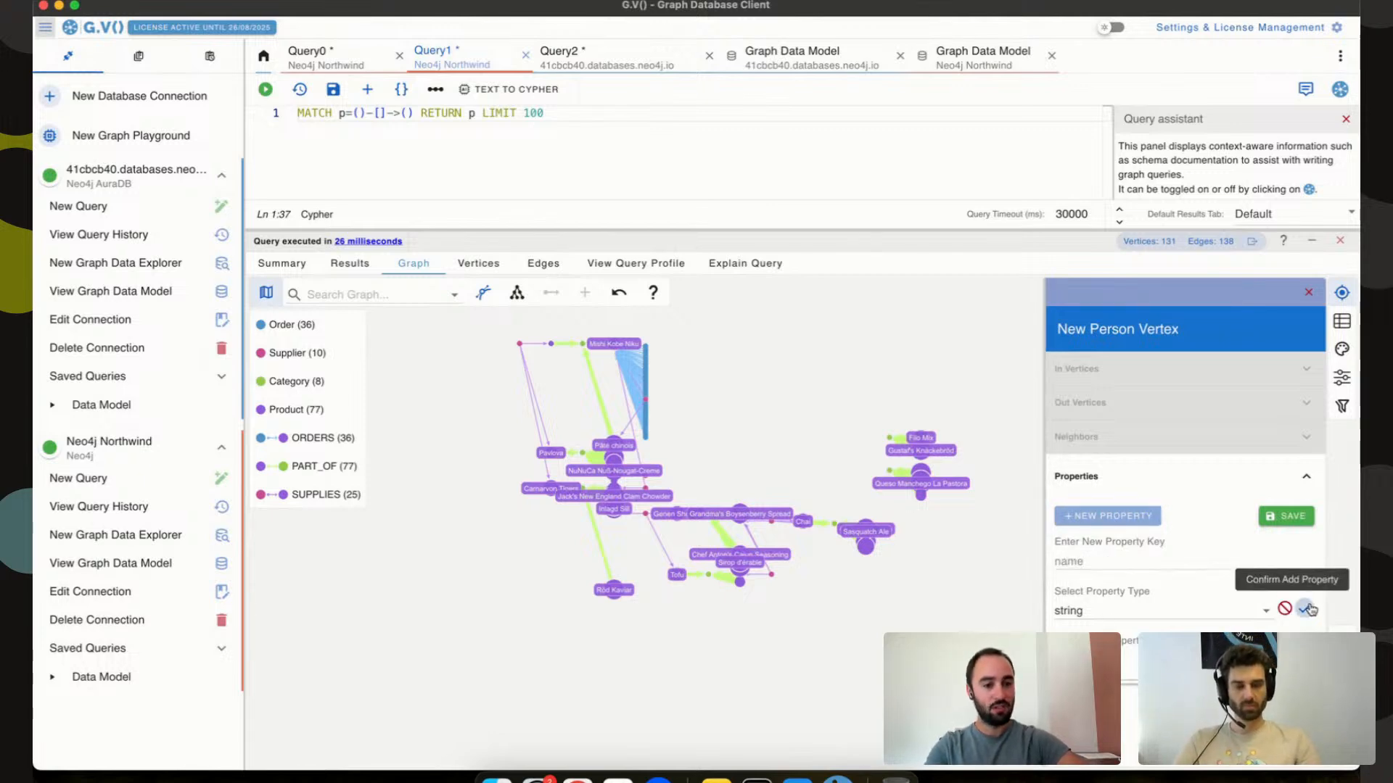
left_click(1304, 608)
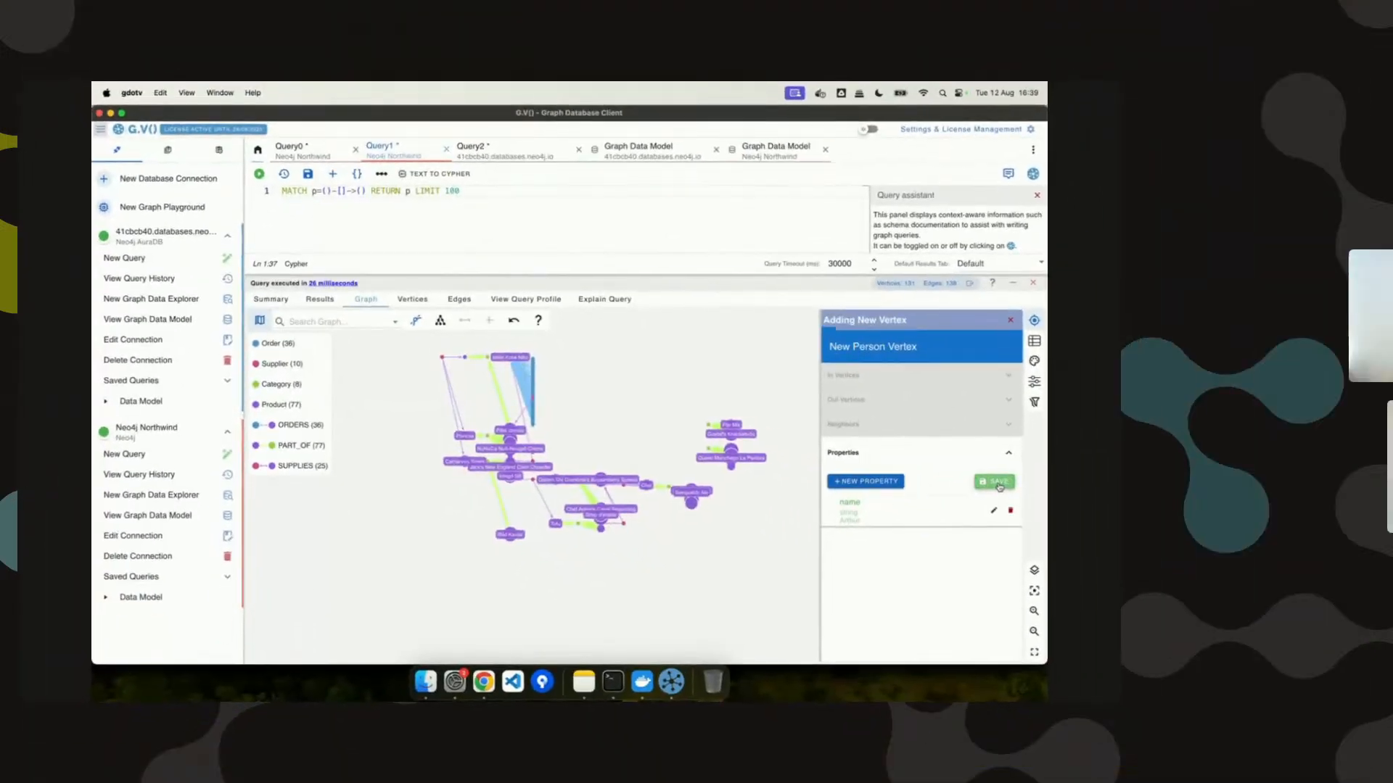
left_click(998, 483)
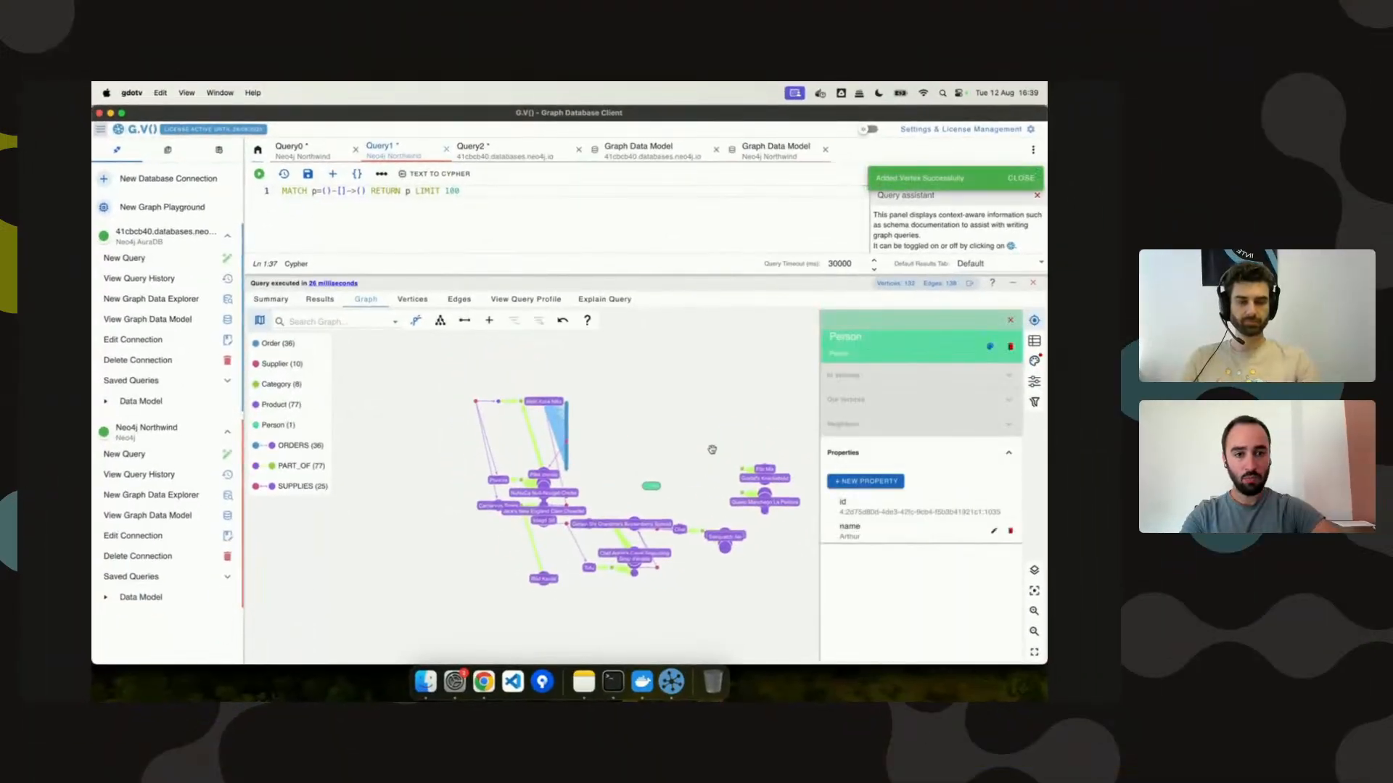
left_click(762, 157)
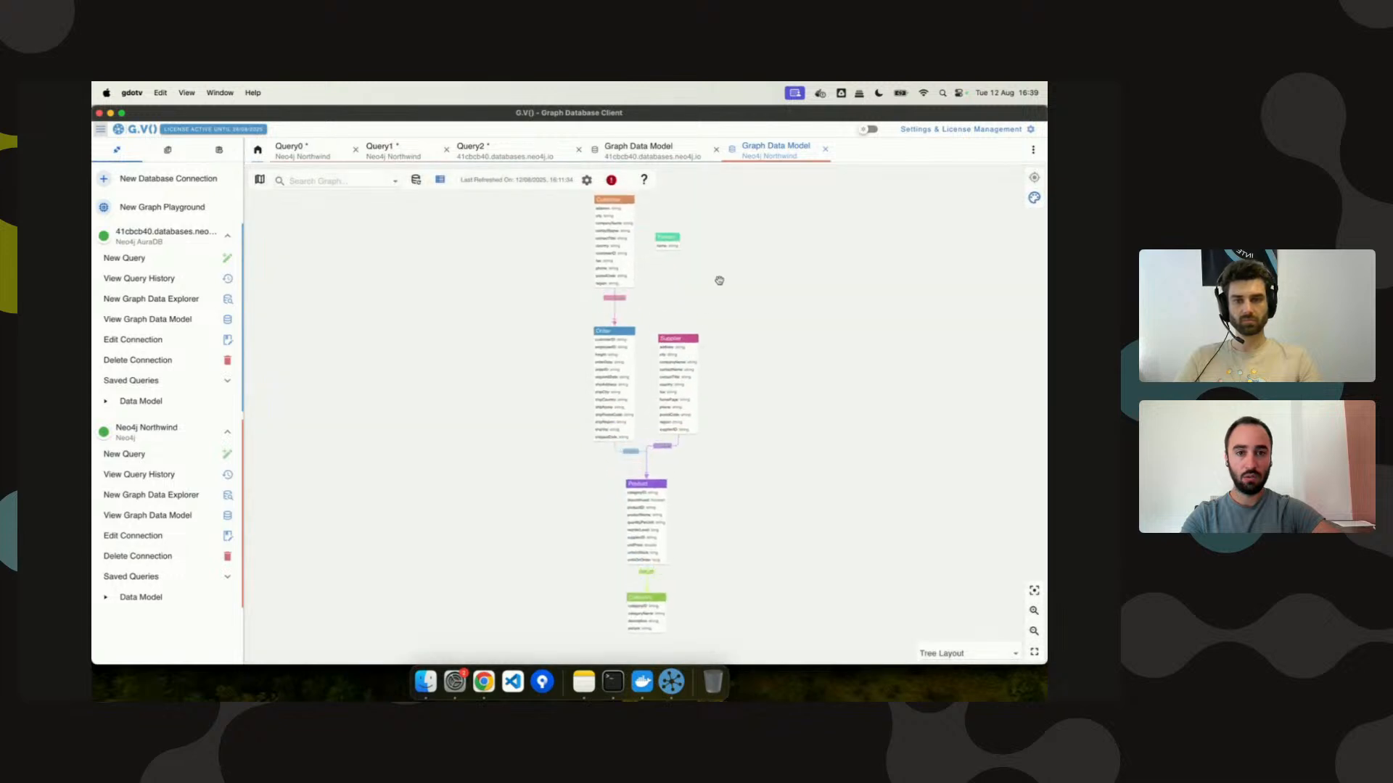
Move the Person node aside in the Northwind schema, then return to Query1 results.
left_click_drag(664, 247, 692, 274)
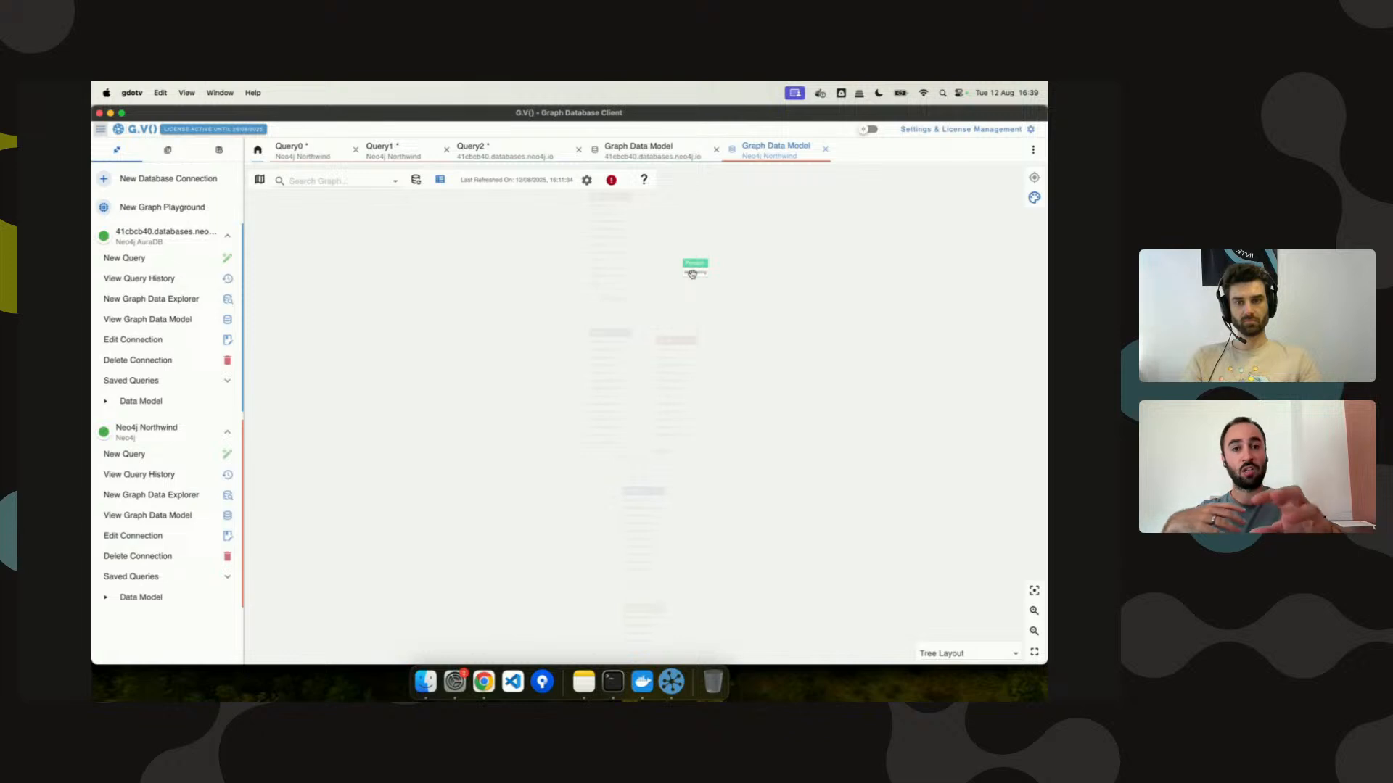
left_click(499, 156)
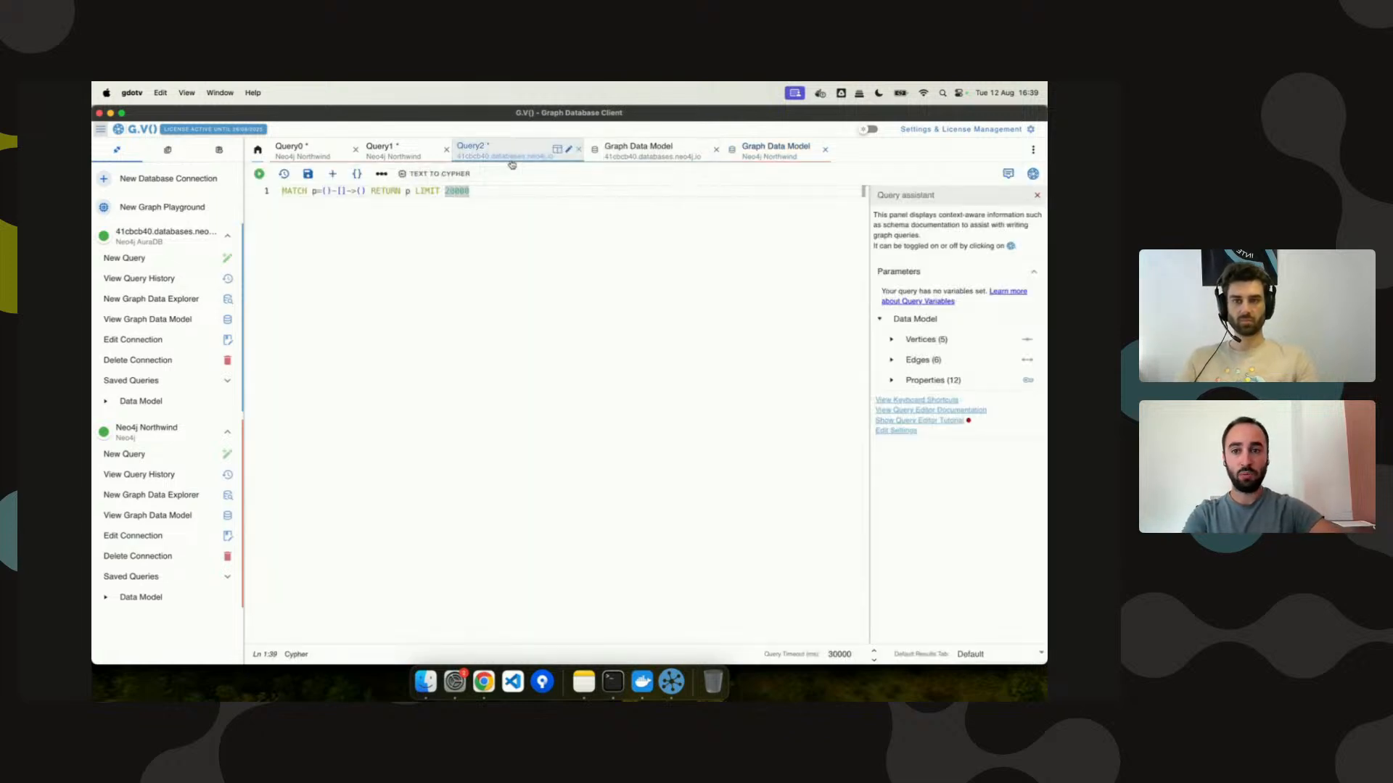
left_click(382, 150)
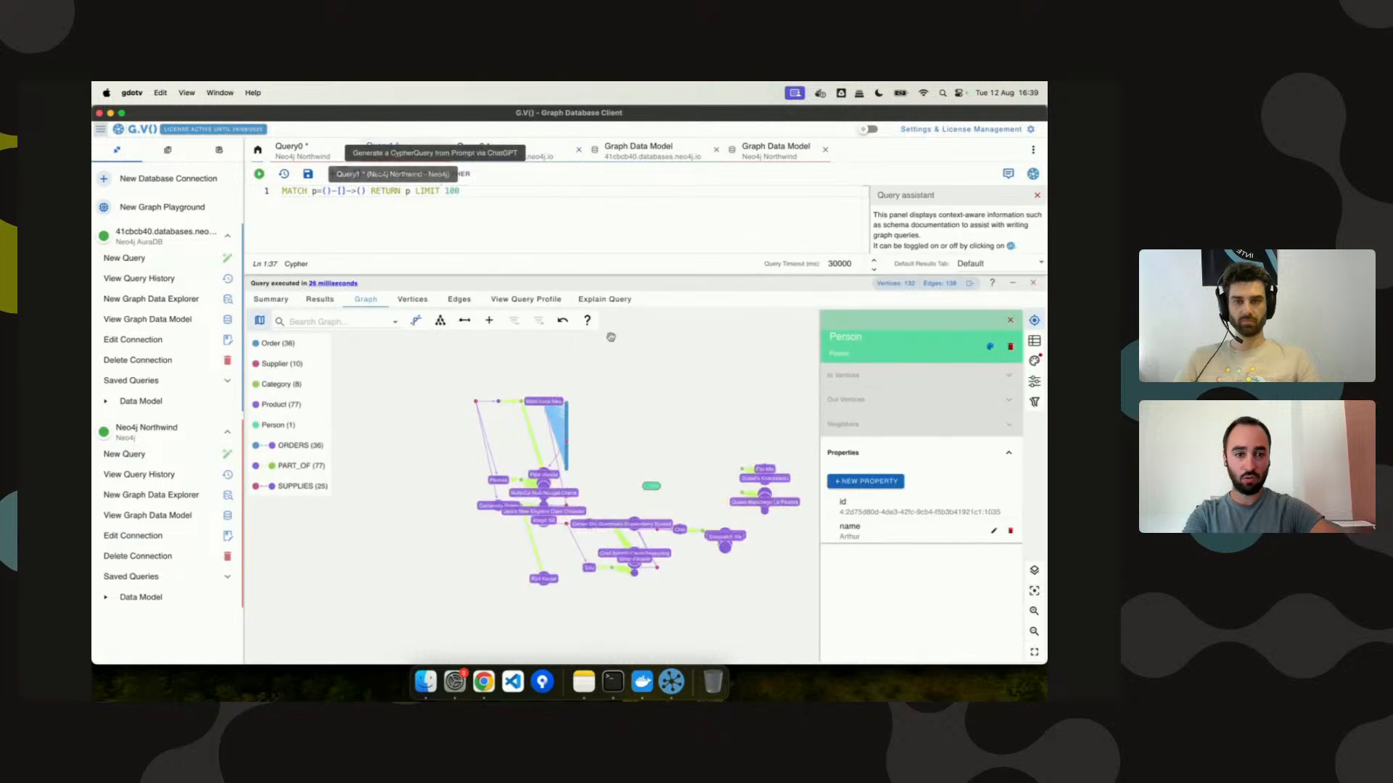
Give Person a dateOfBirth of 07-03-1993 and confirm it in the Northwind data model.
left_click(874, 484)
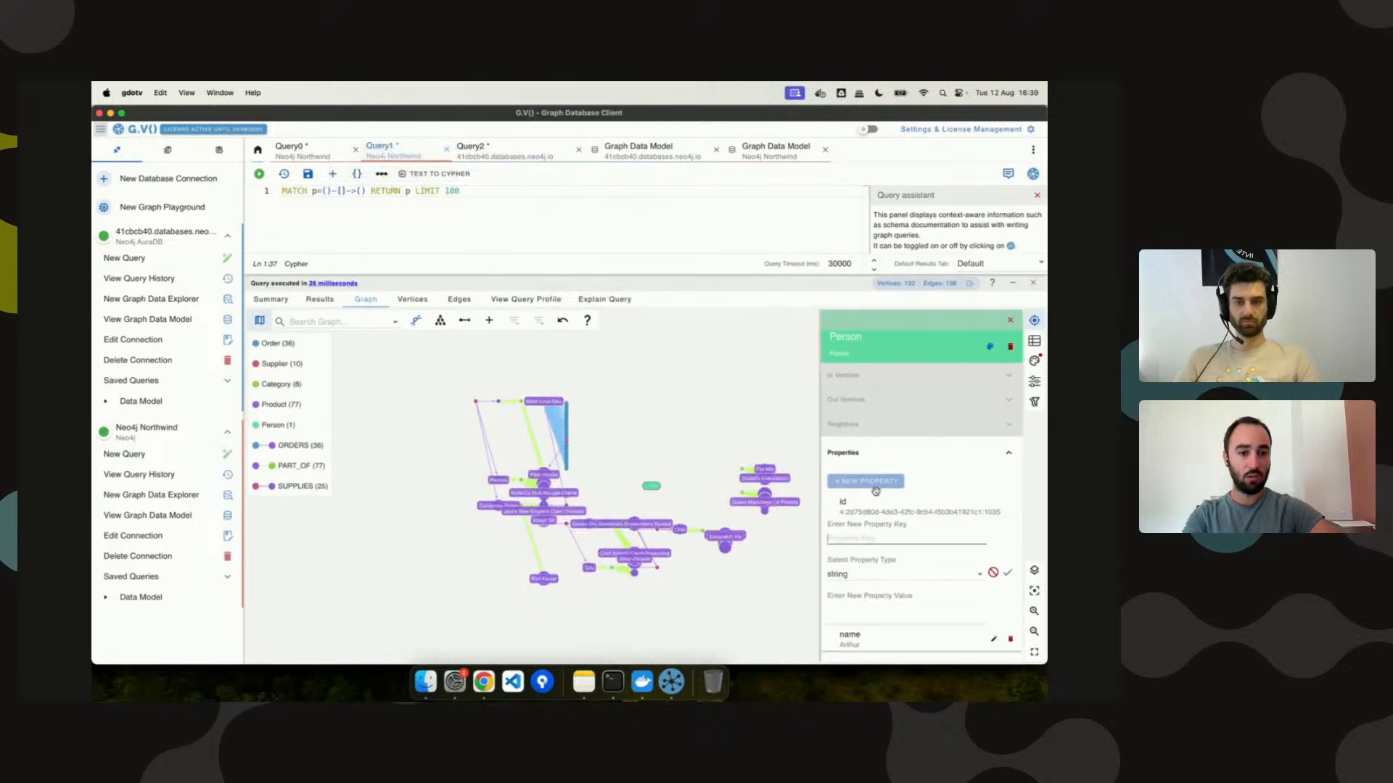
left_click(863, 540)
type("dateOfBirth")
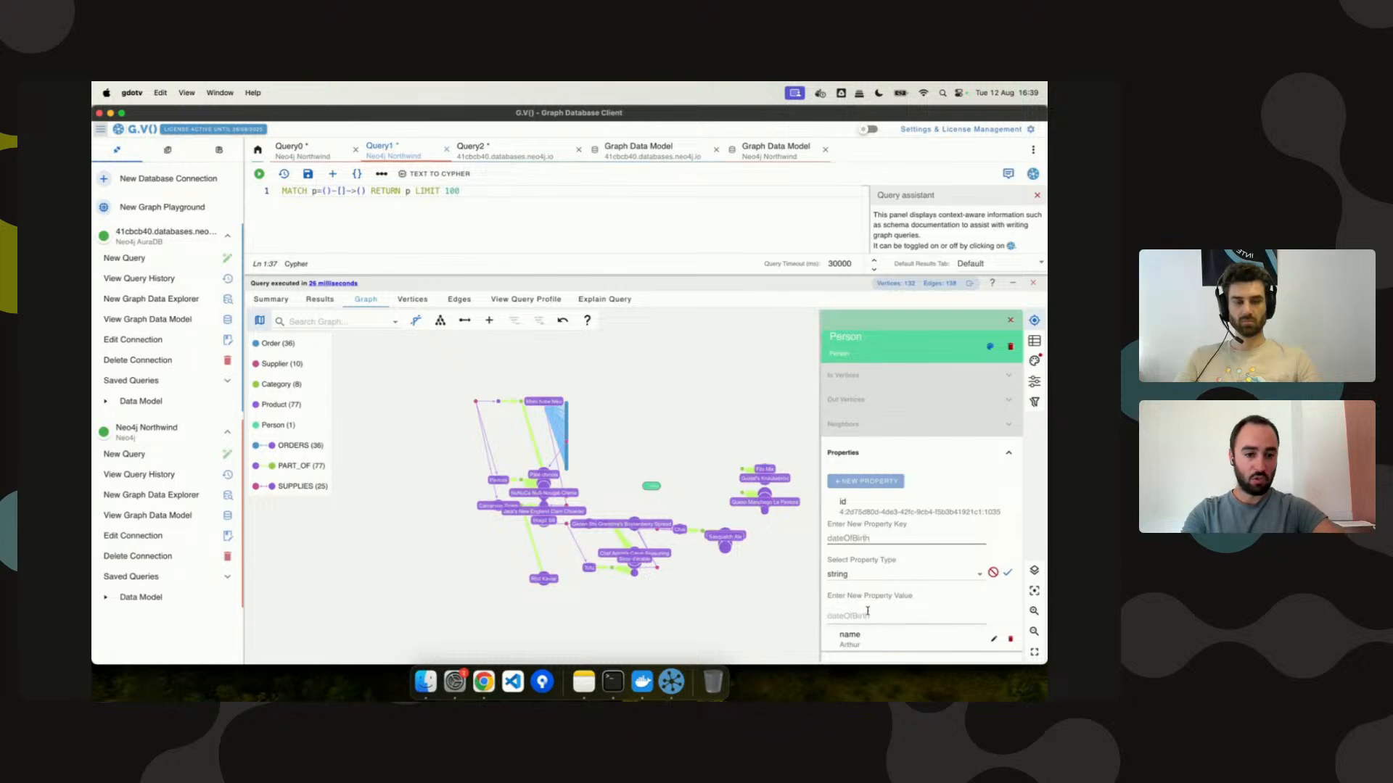
left_click(863, 613)
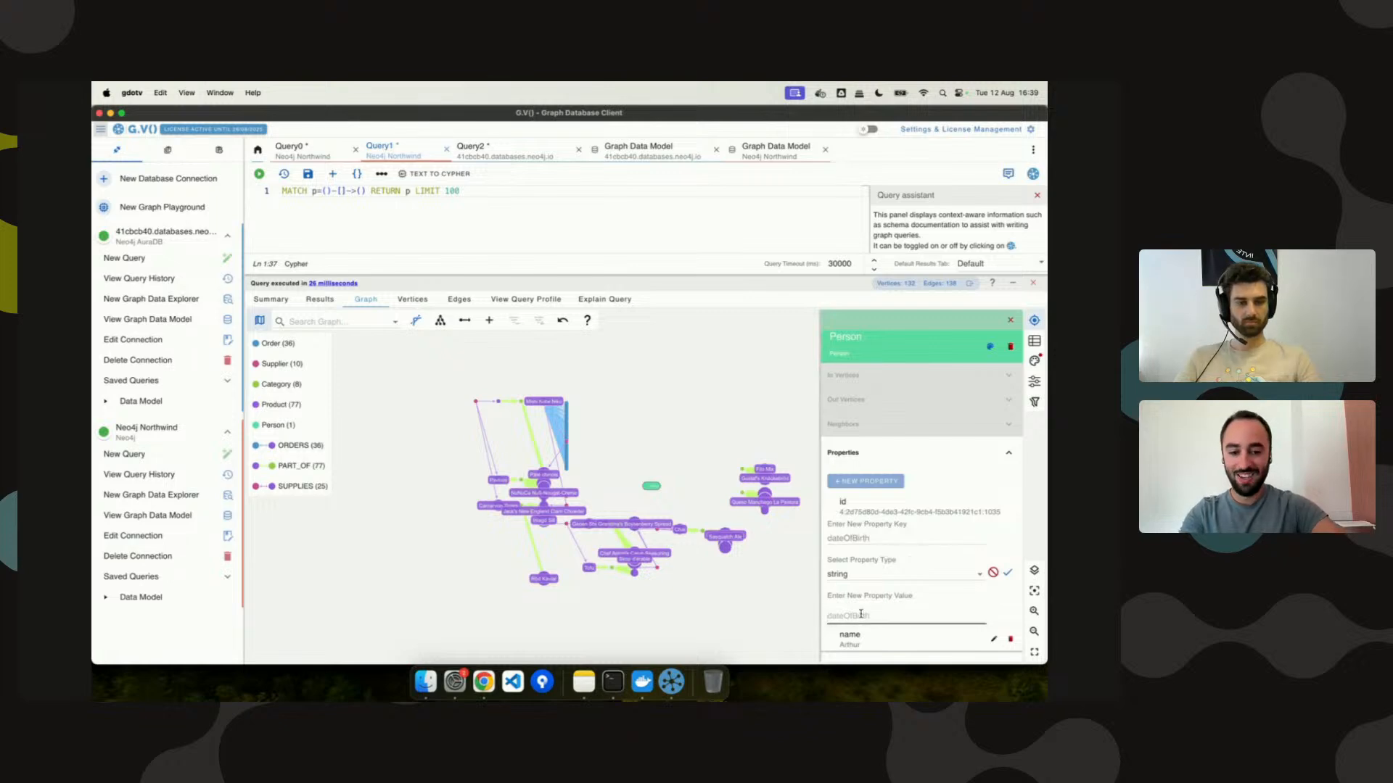
type("07-03")
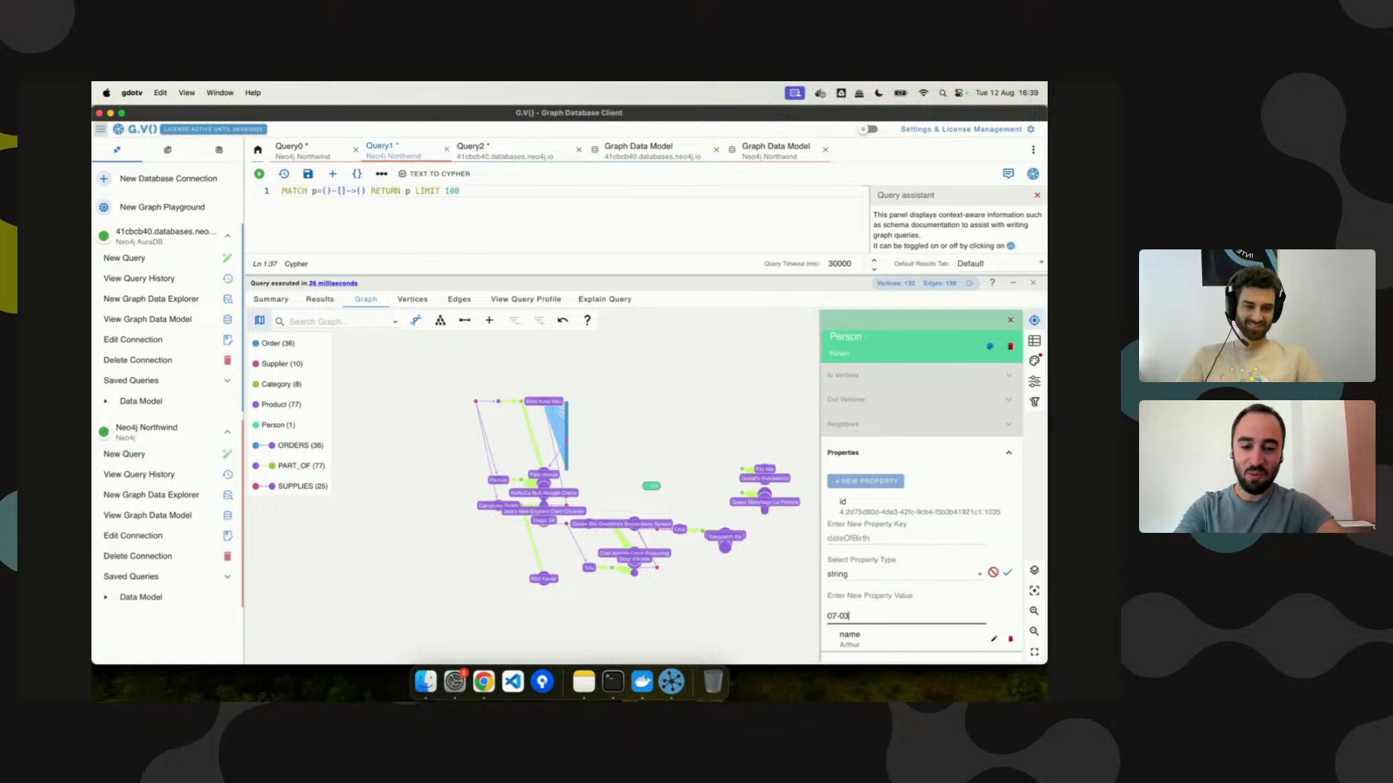
type("-1993")
key("Return")
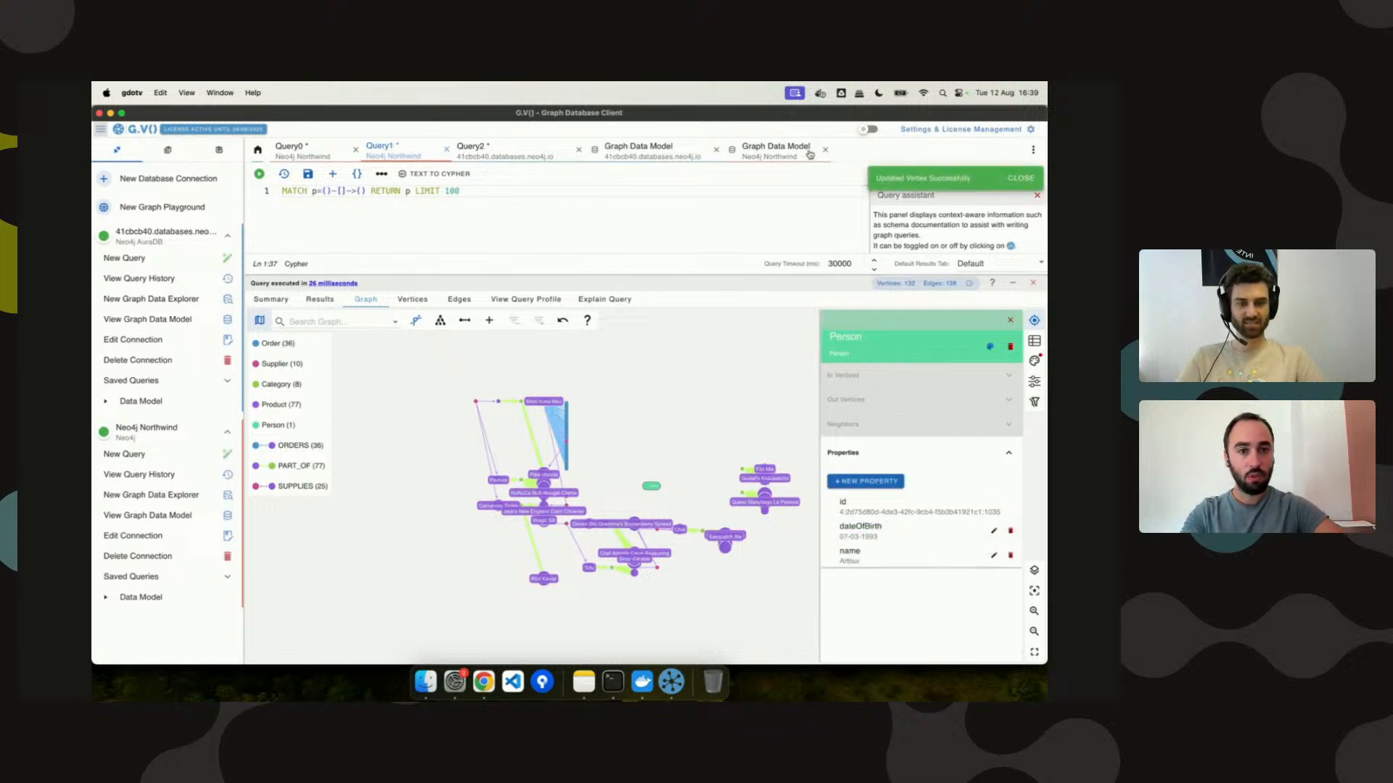
left_click(775, 150)
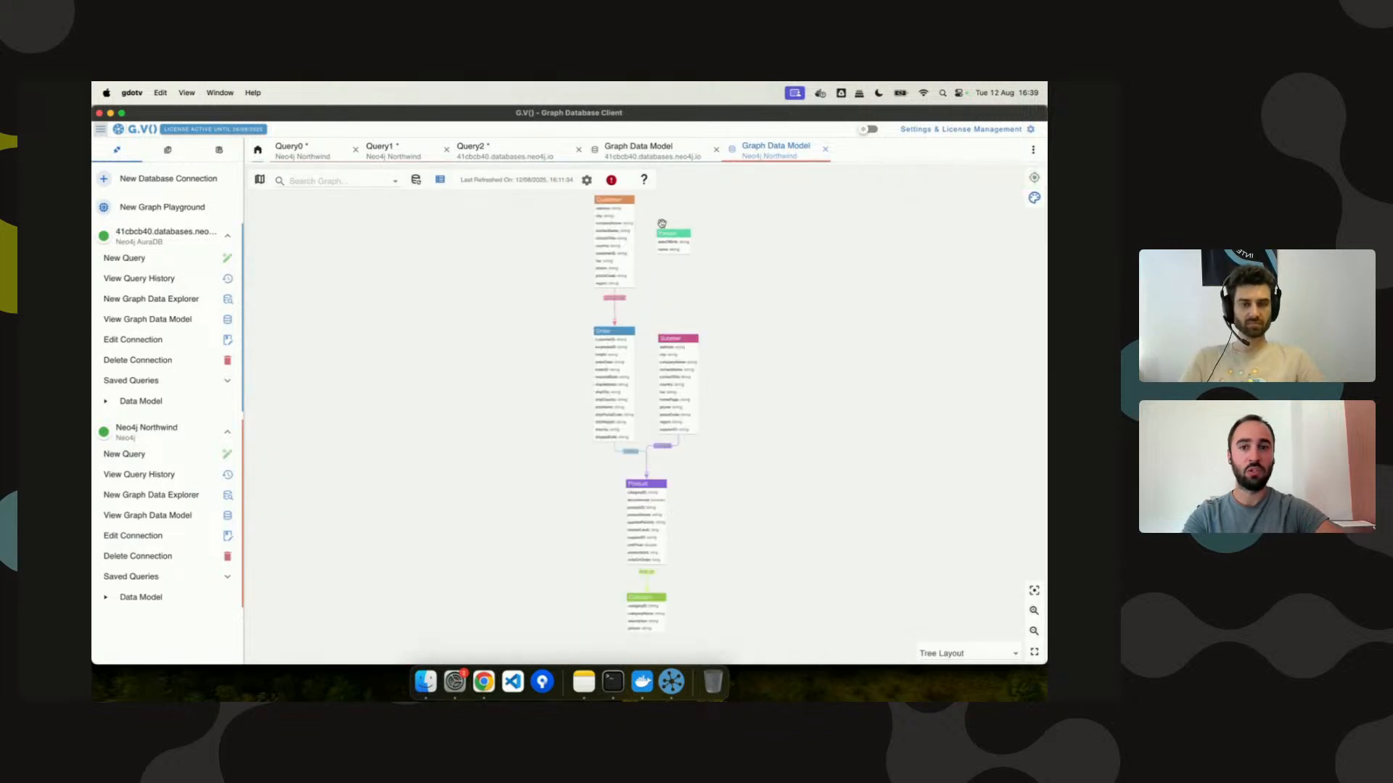
left_click(475, 150)
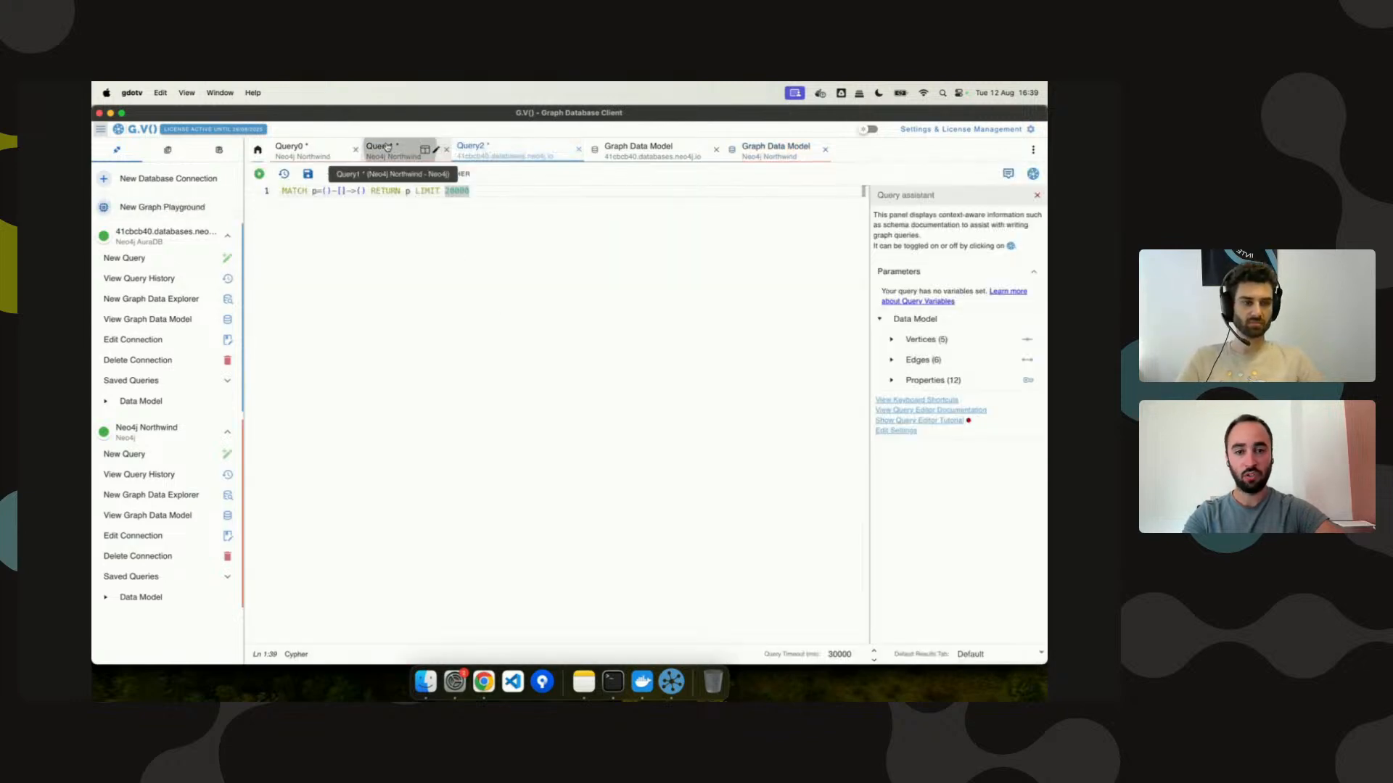
Draw an edge between Tourtière and Person, reversed so Person points to Tourtière.
left_click(382, 150)
left_click(461, 320)
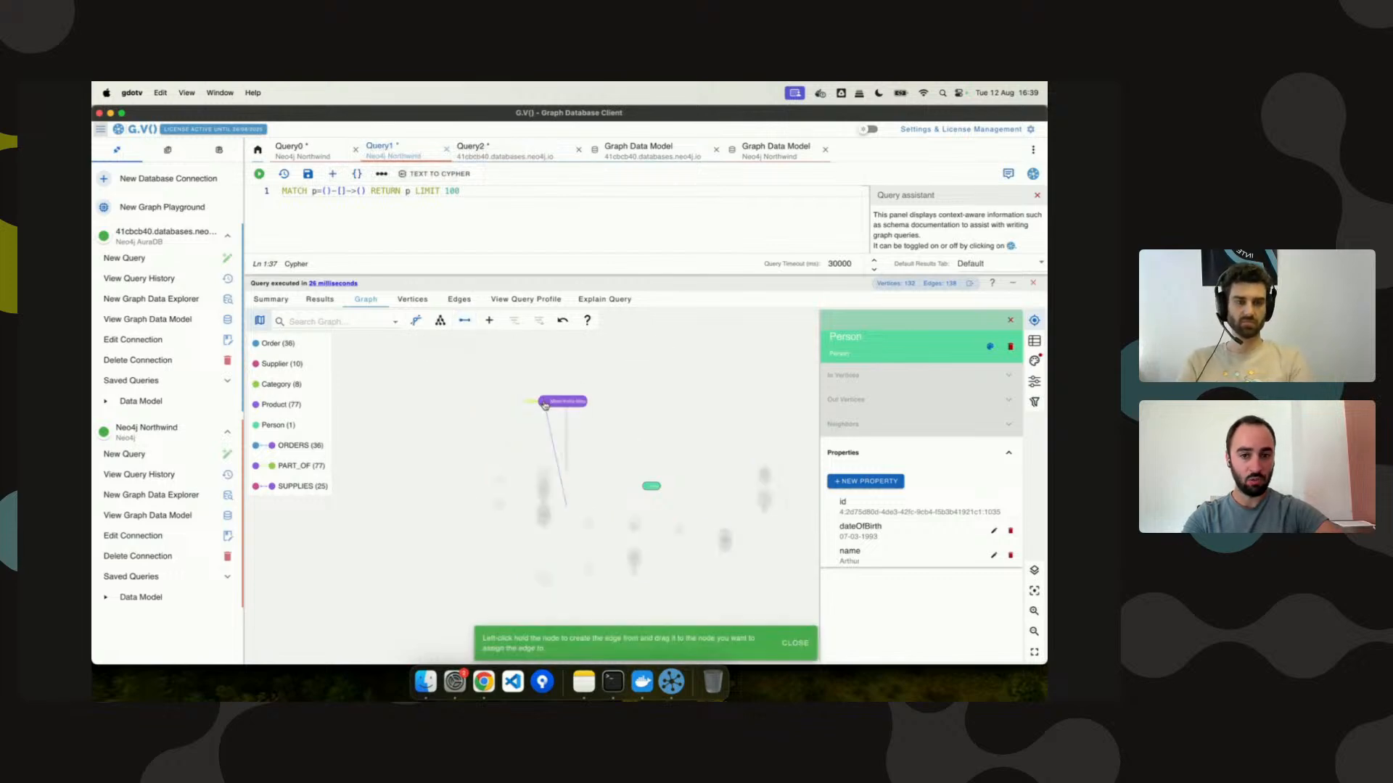
left_click_drag(545, 405, 649, 486)
scroll(651, 486, "up", 4)
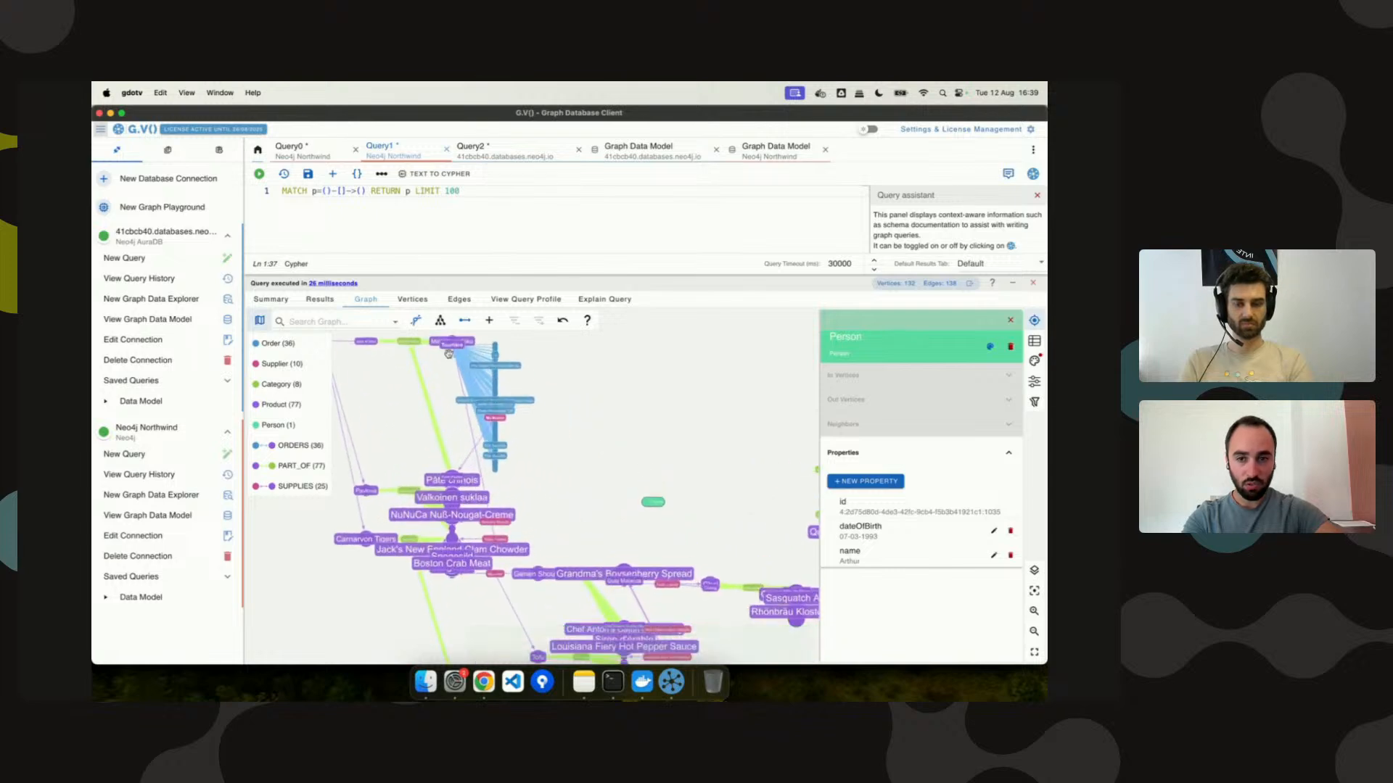
left_click_drag(448, 353, 648, 501)
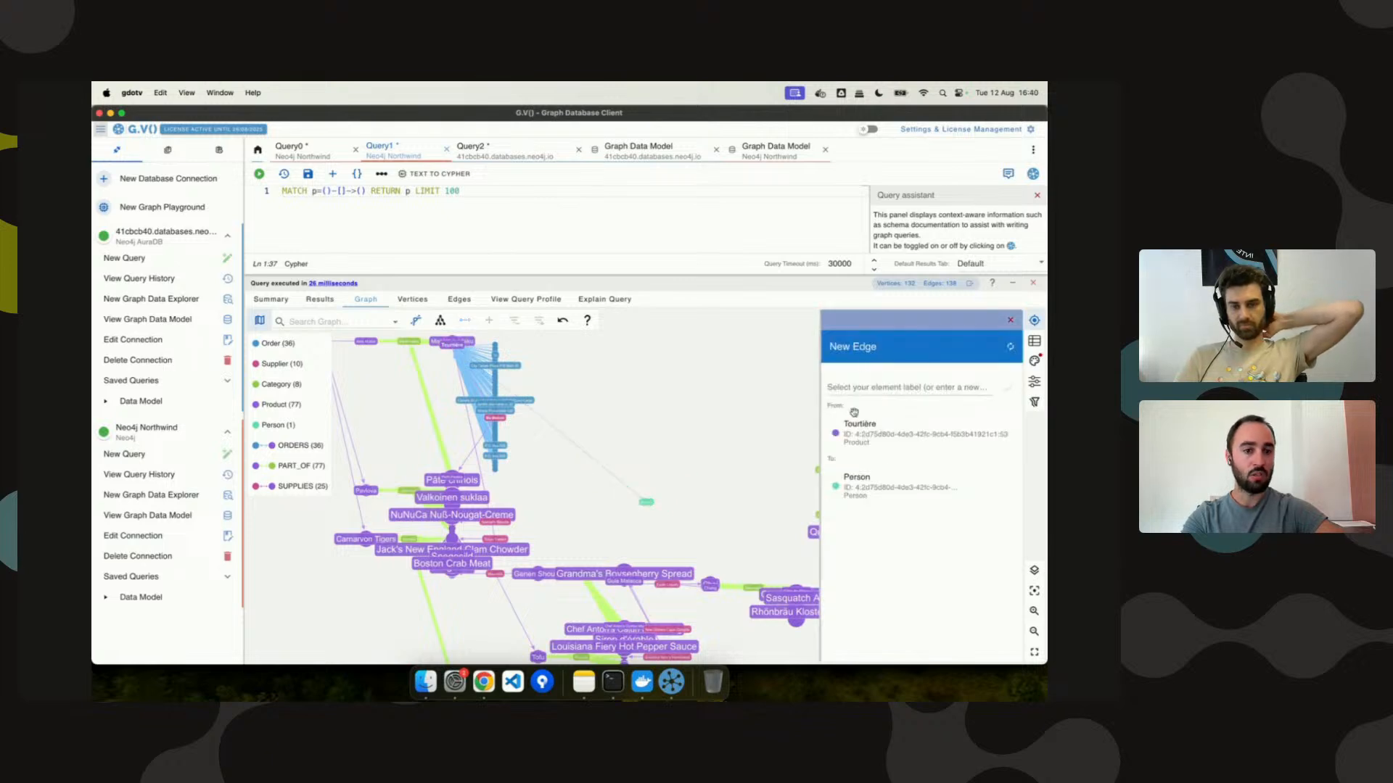
left_click(1011, 348)
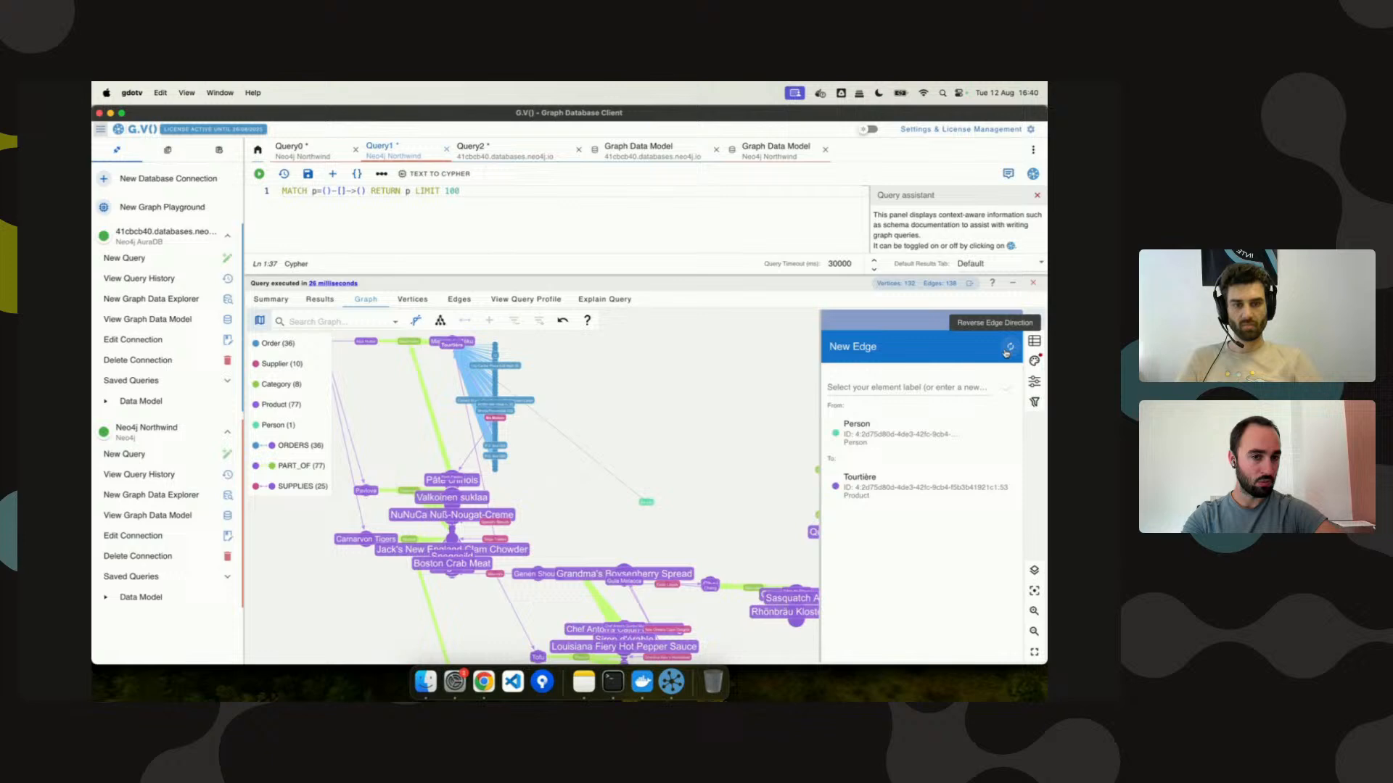
Label the edge 'invented', add a date property of 2005, and save it.
left_click(899, 381)
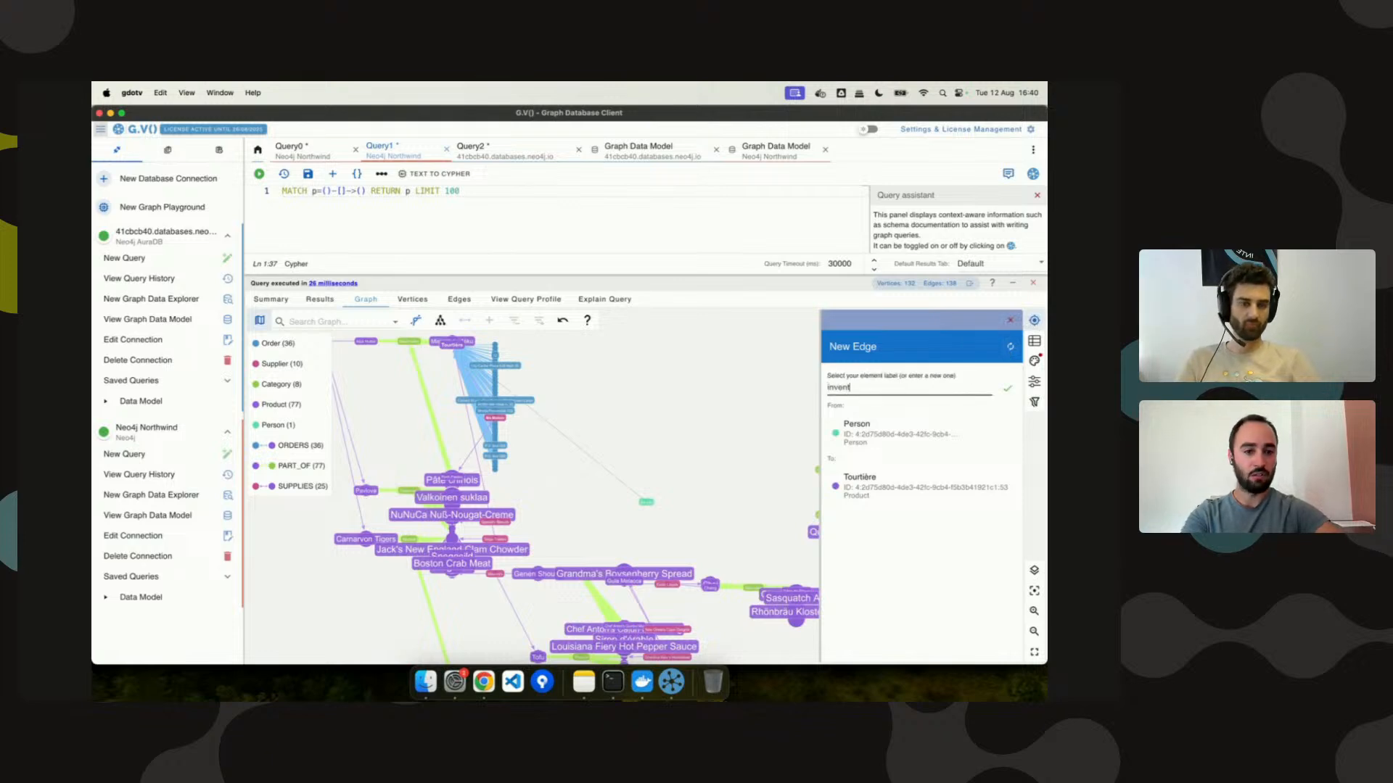
left_click(1006, 392)
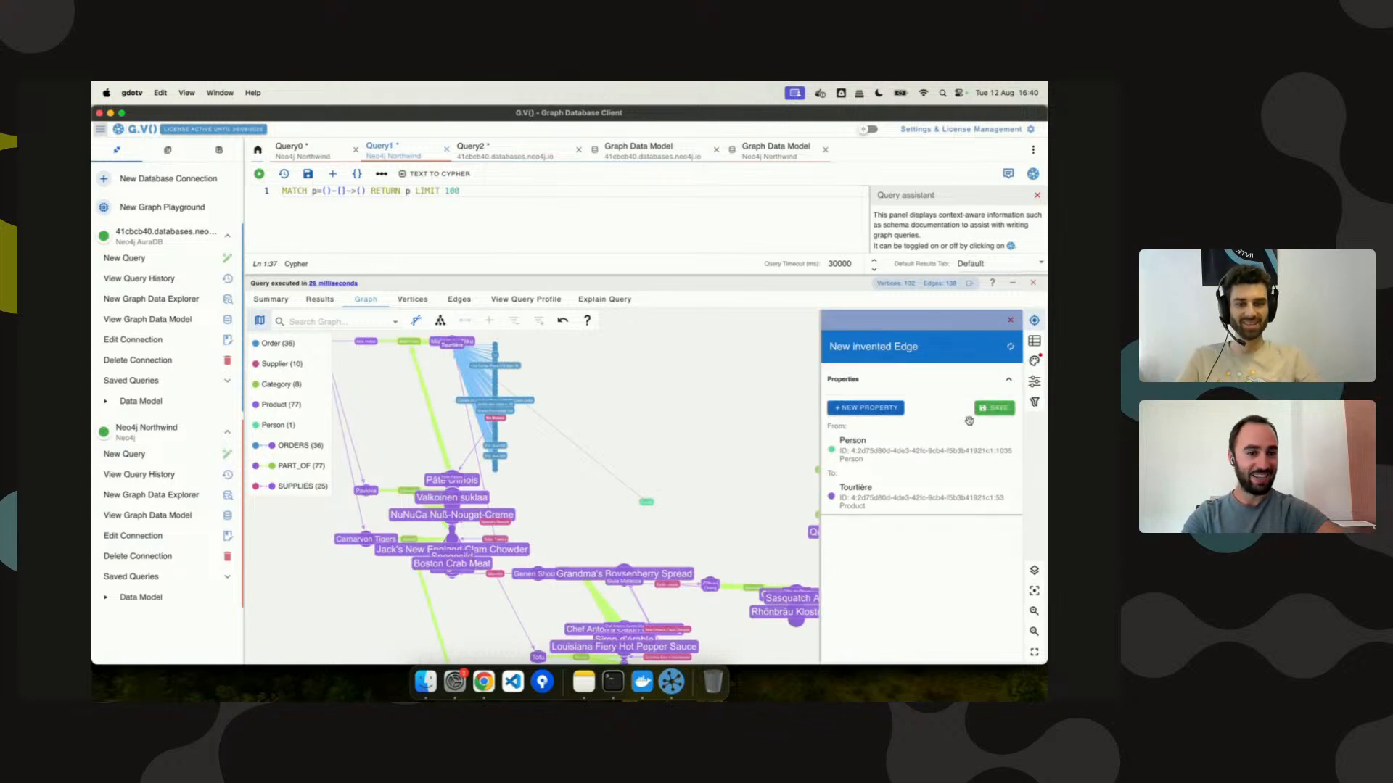
left_click(865, 408)
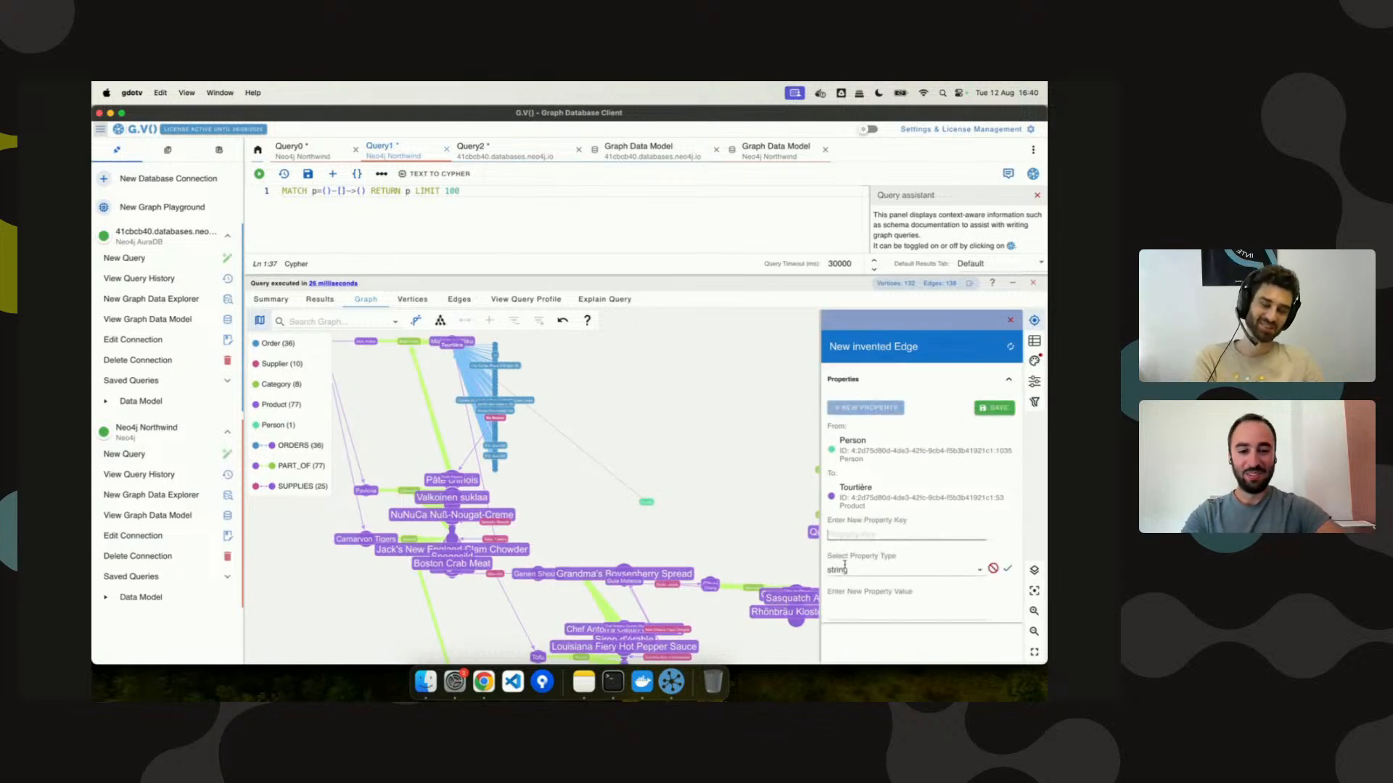
type("data")
left_click(841, 610)
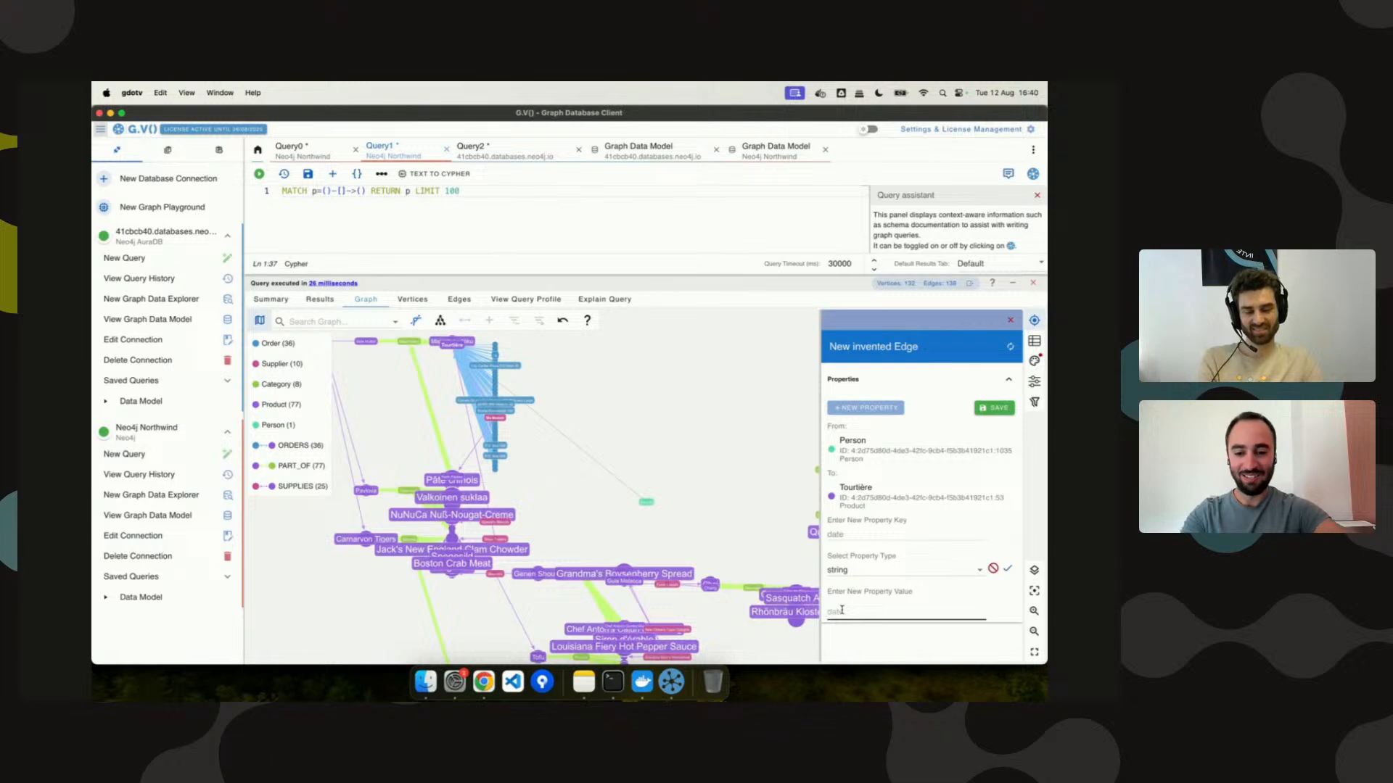
left_click(1008, 568)
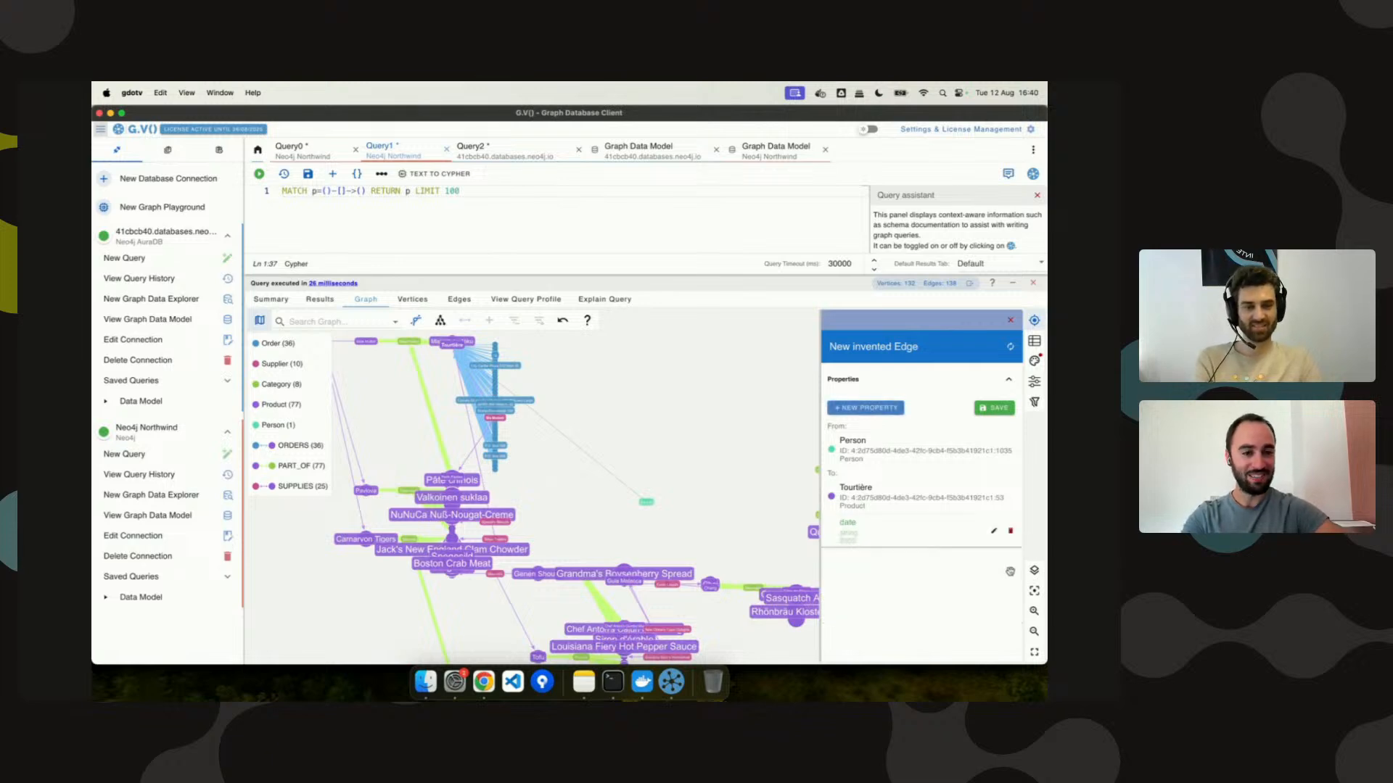
left_click(995, 411)
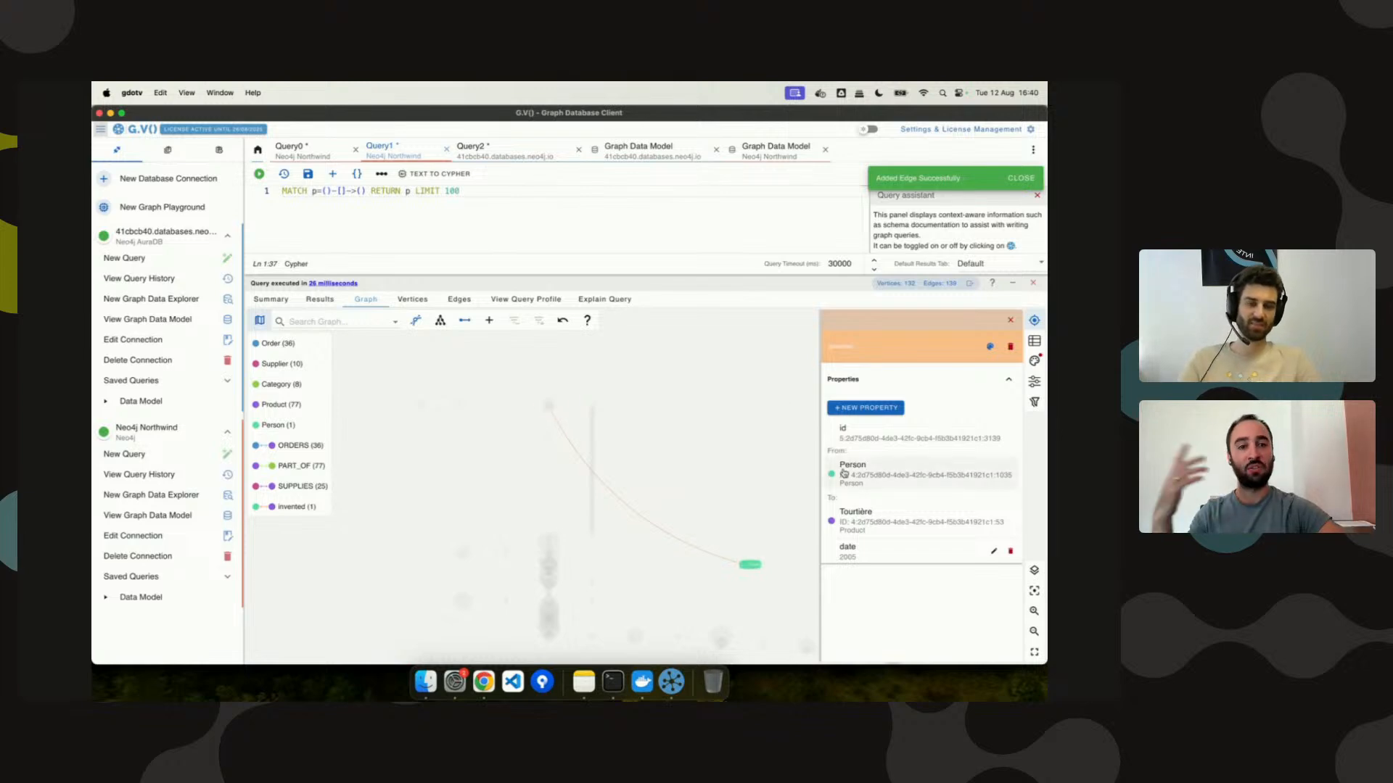
left_click(770, 149)
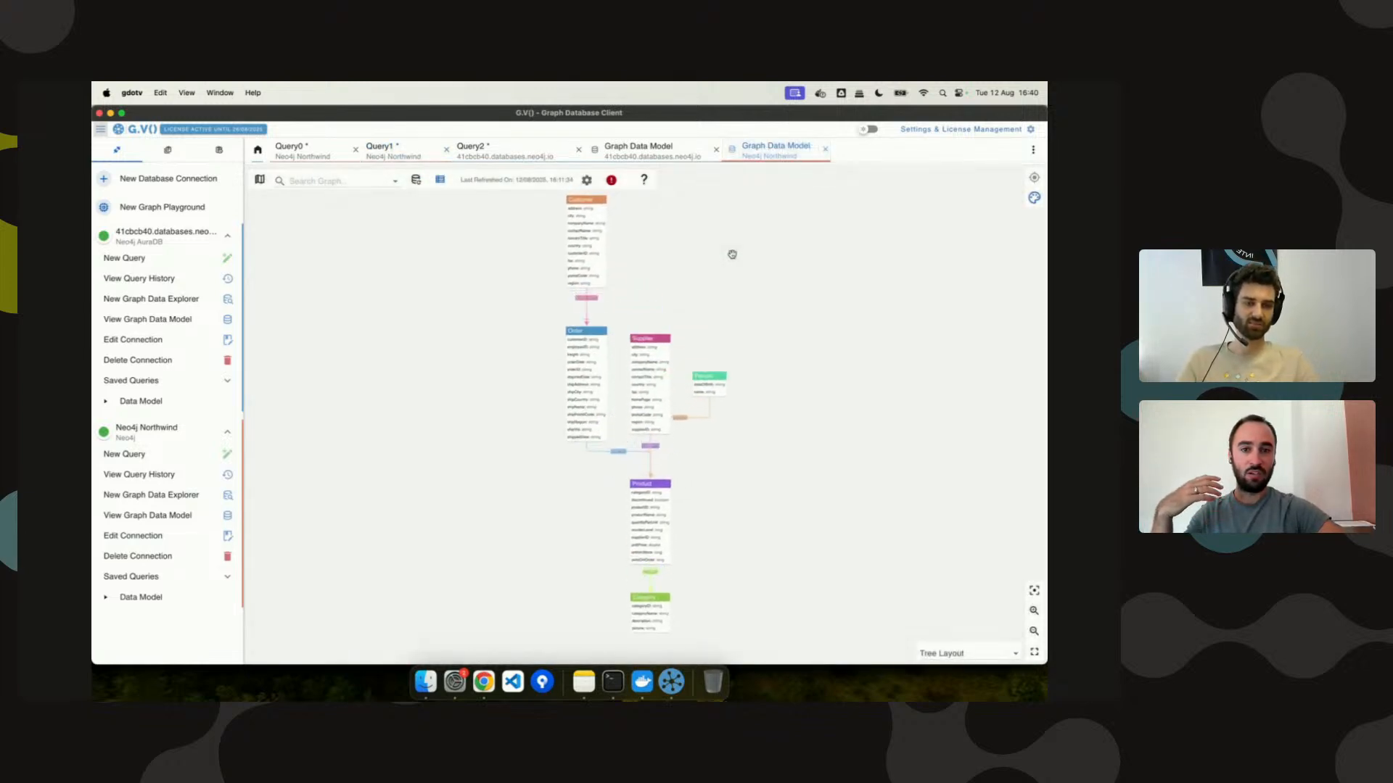
Reposition the Person type in the schema and start typing 'person:' in Query2.
left_click_drag(710, 388, 786, 420)
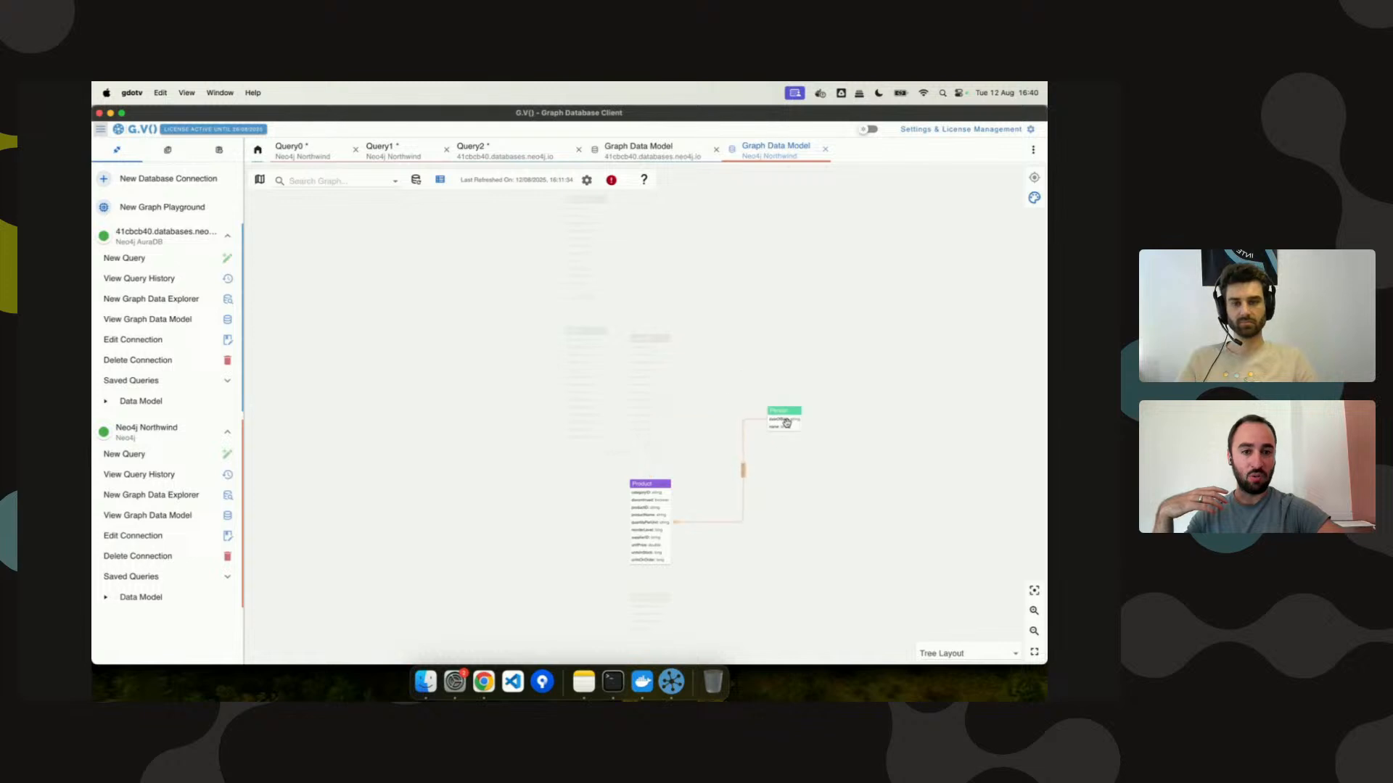
left_click(471, 149)
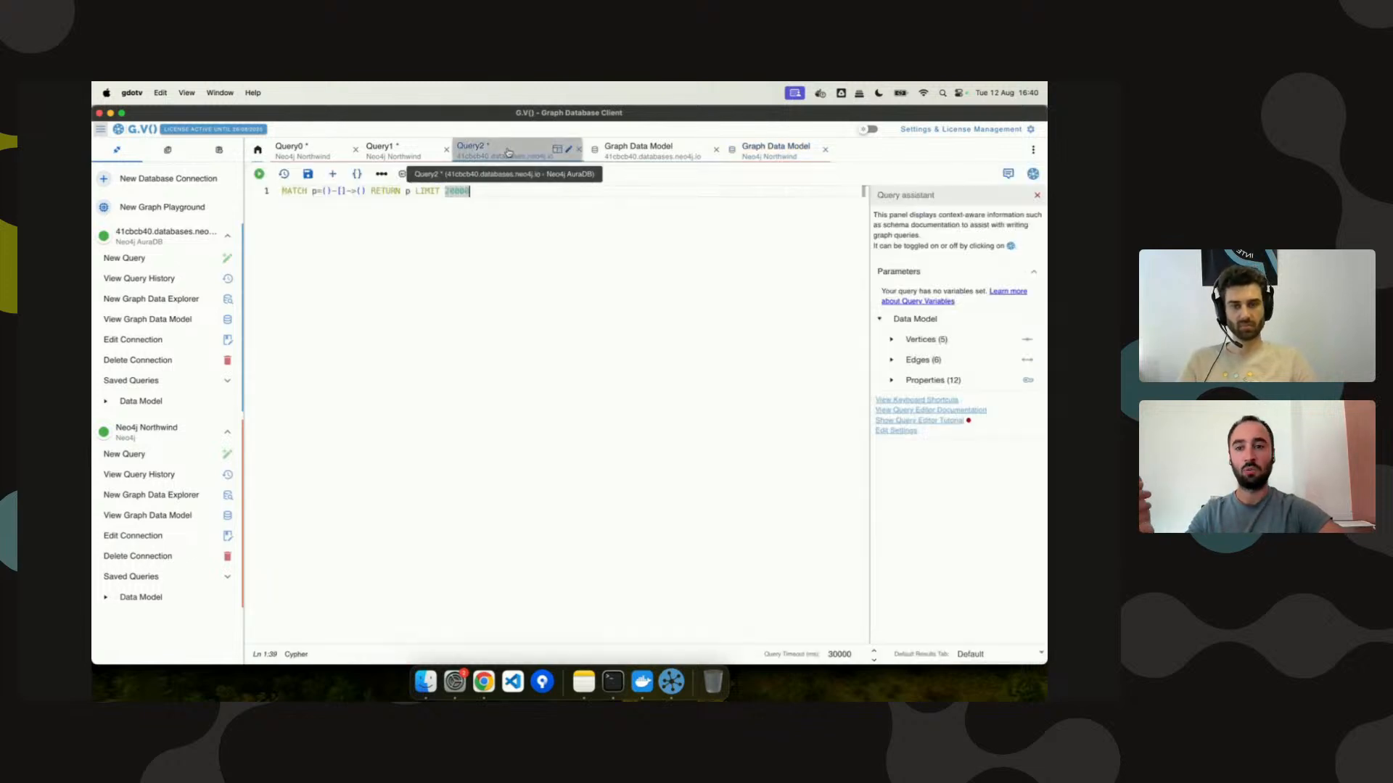
left_click(325, 190)
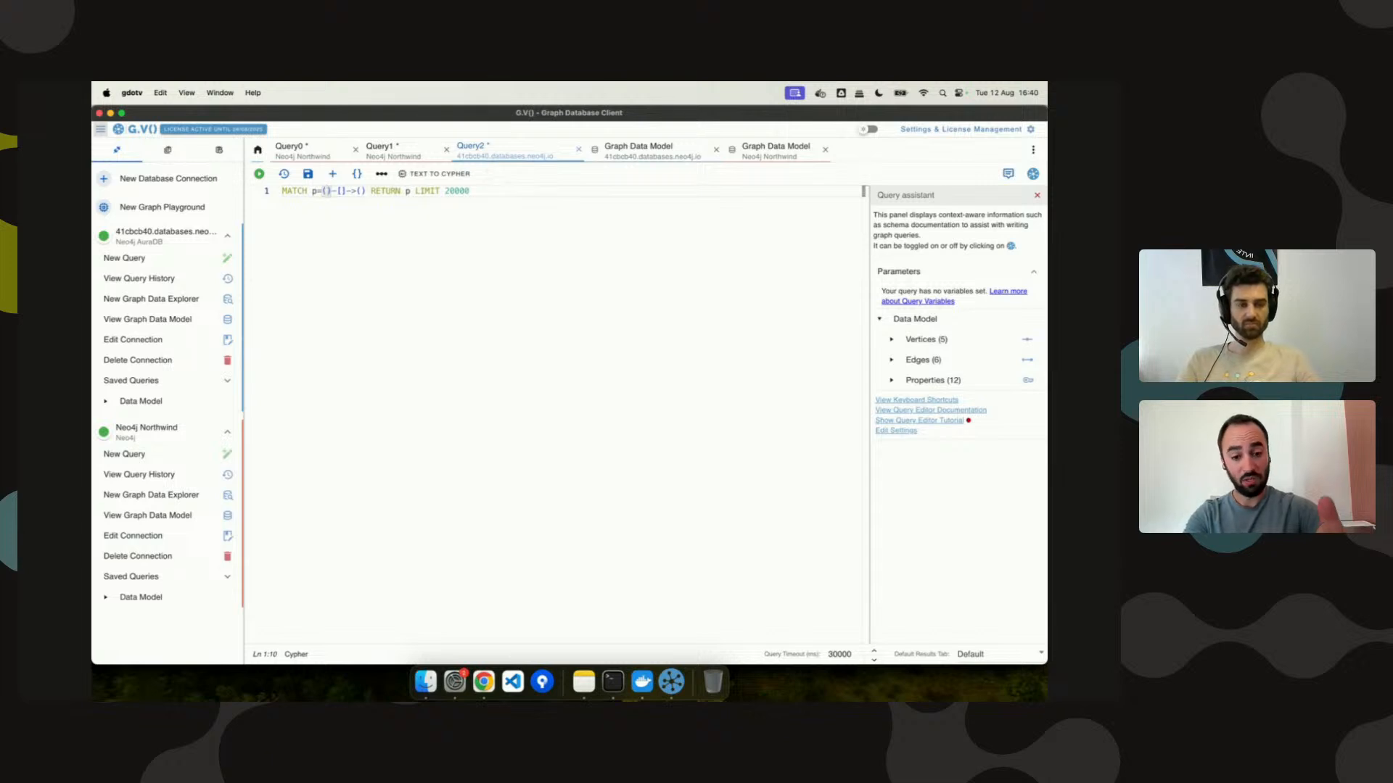
type("person:")
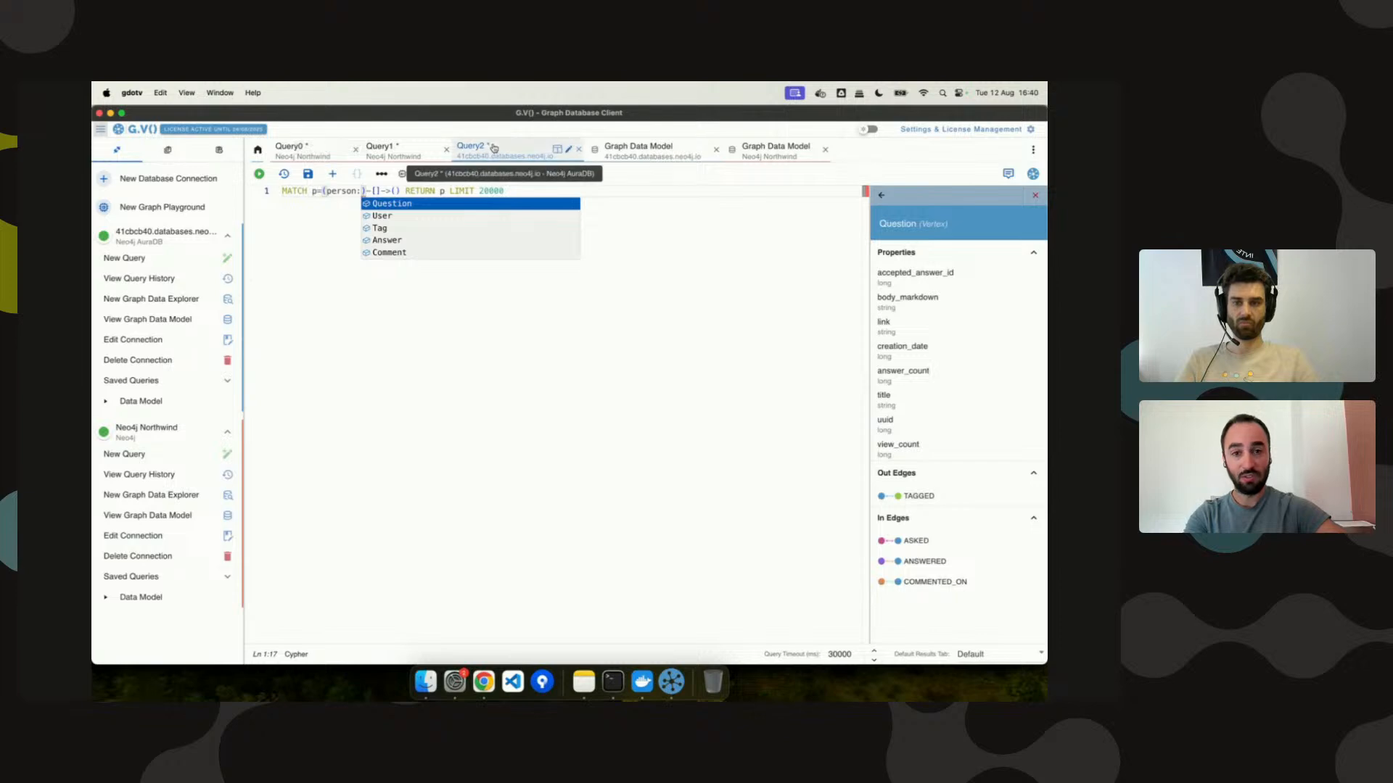
Change Query0's pattern to (s:Person) and [r:invented] and run it.
left_click(297, 149)
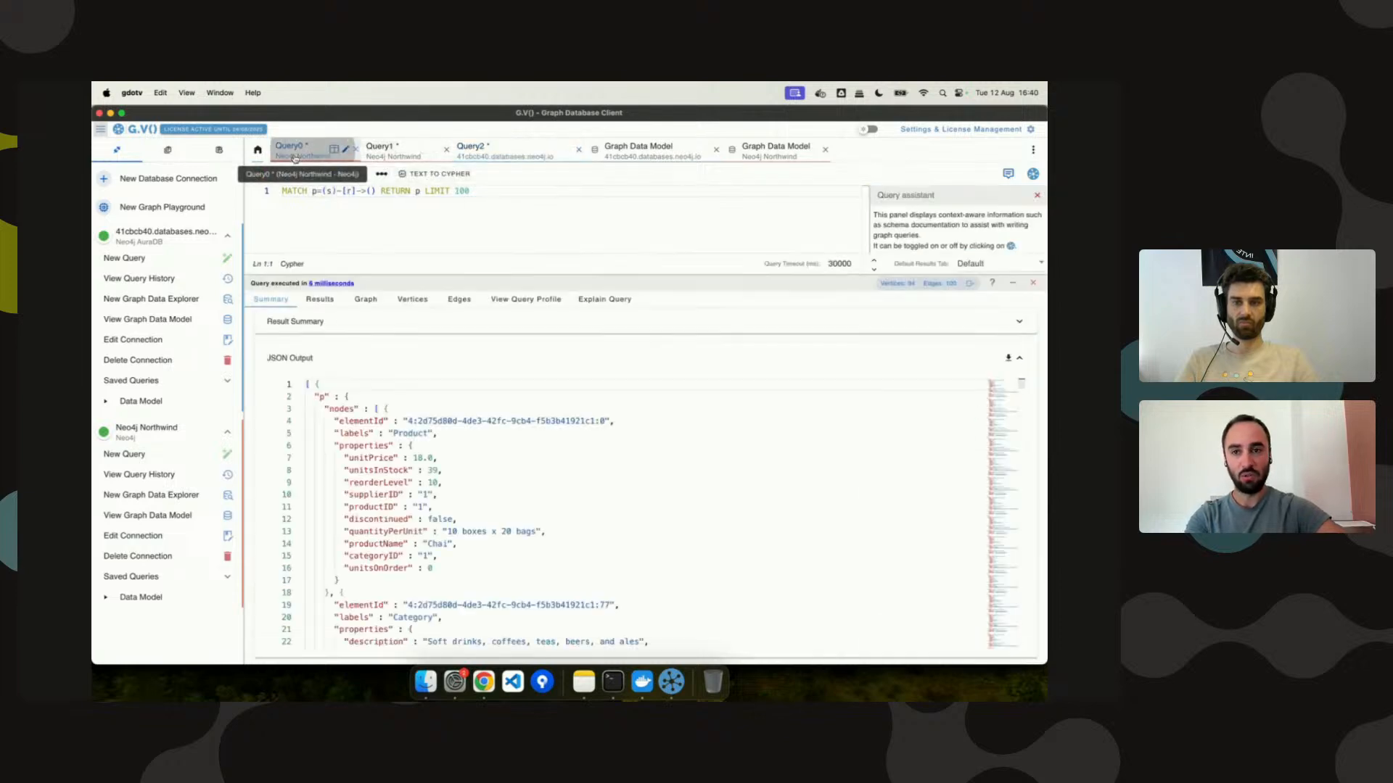
left_click(1033, 282)
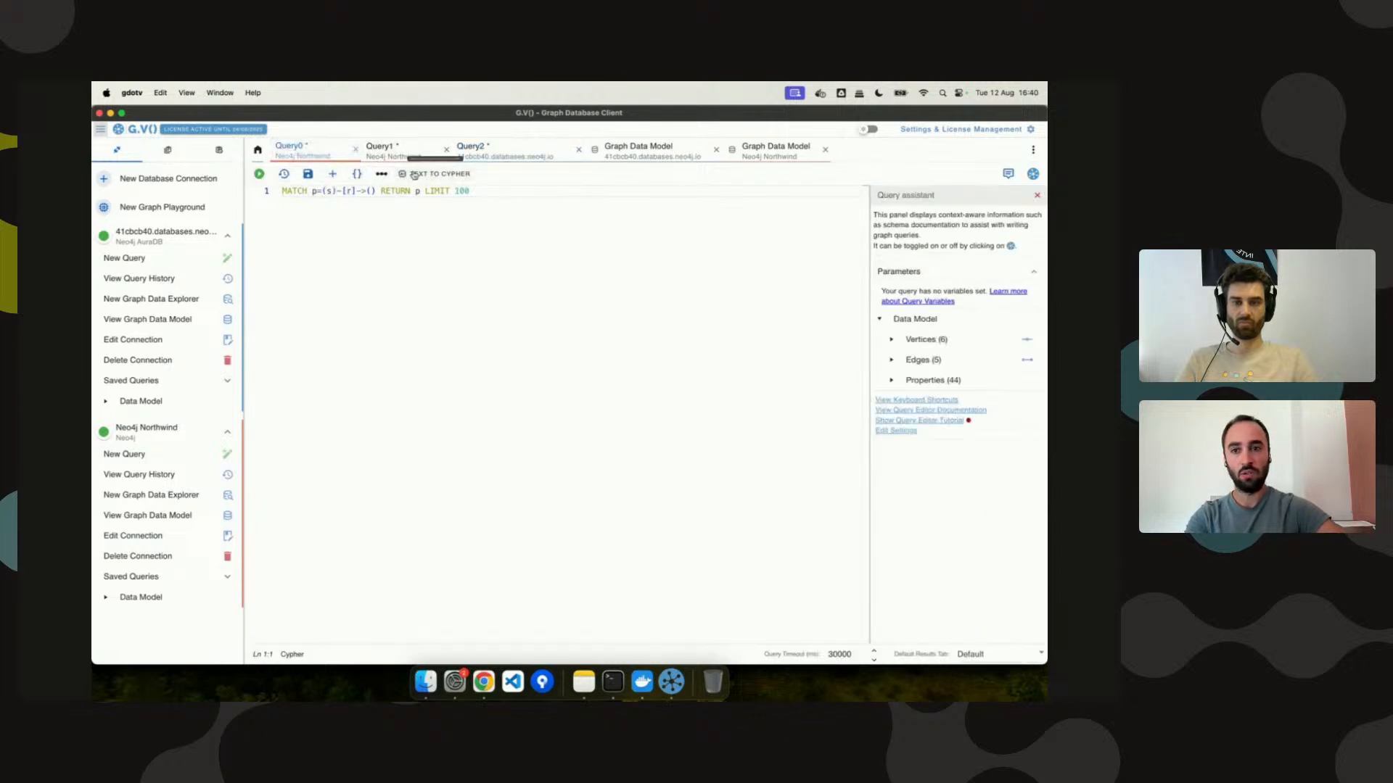
left_click(331, 191)
type(":")
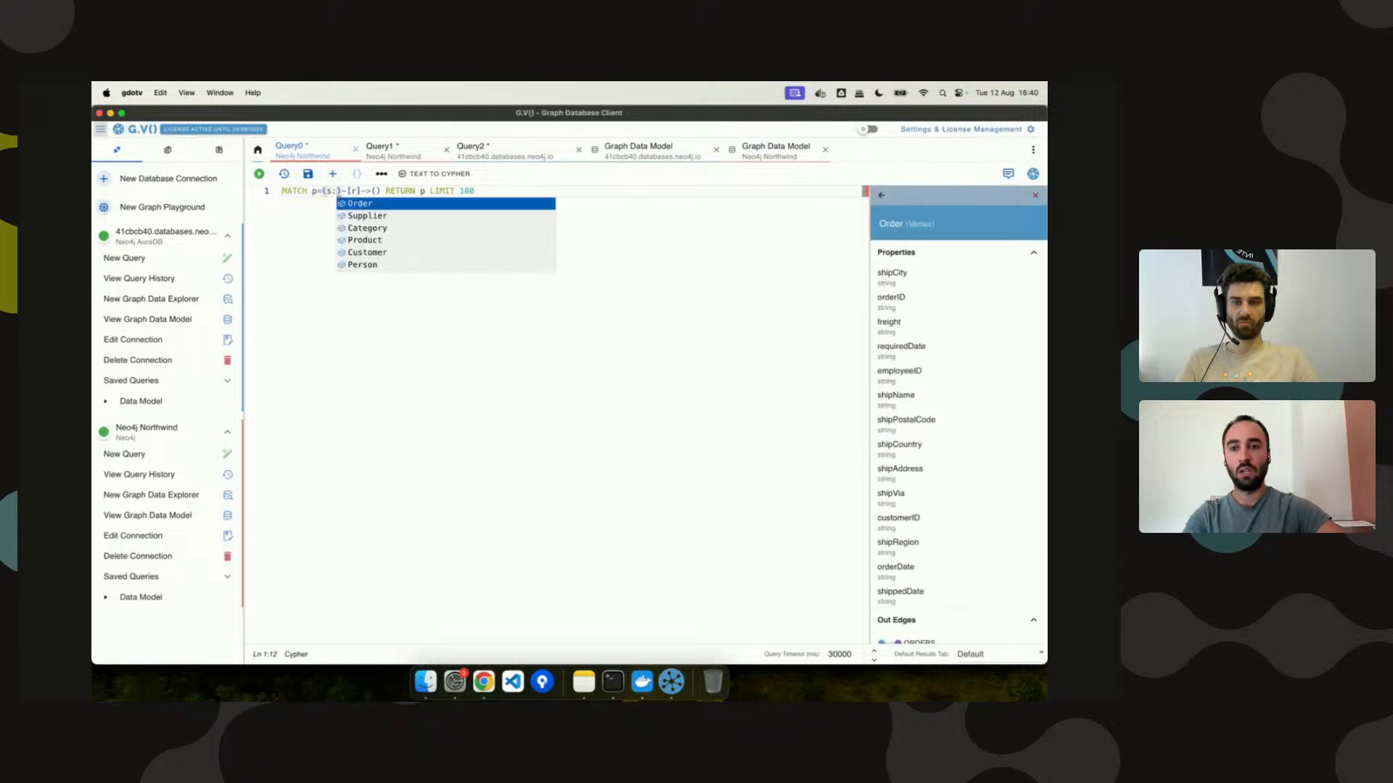
key("Down")
key("Down")
key("Down")
key("Down")
key("Down")
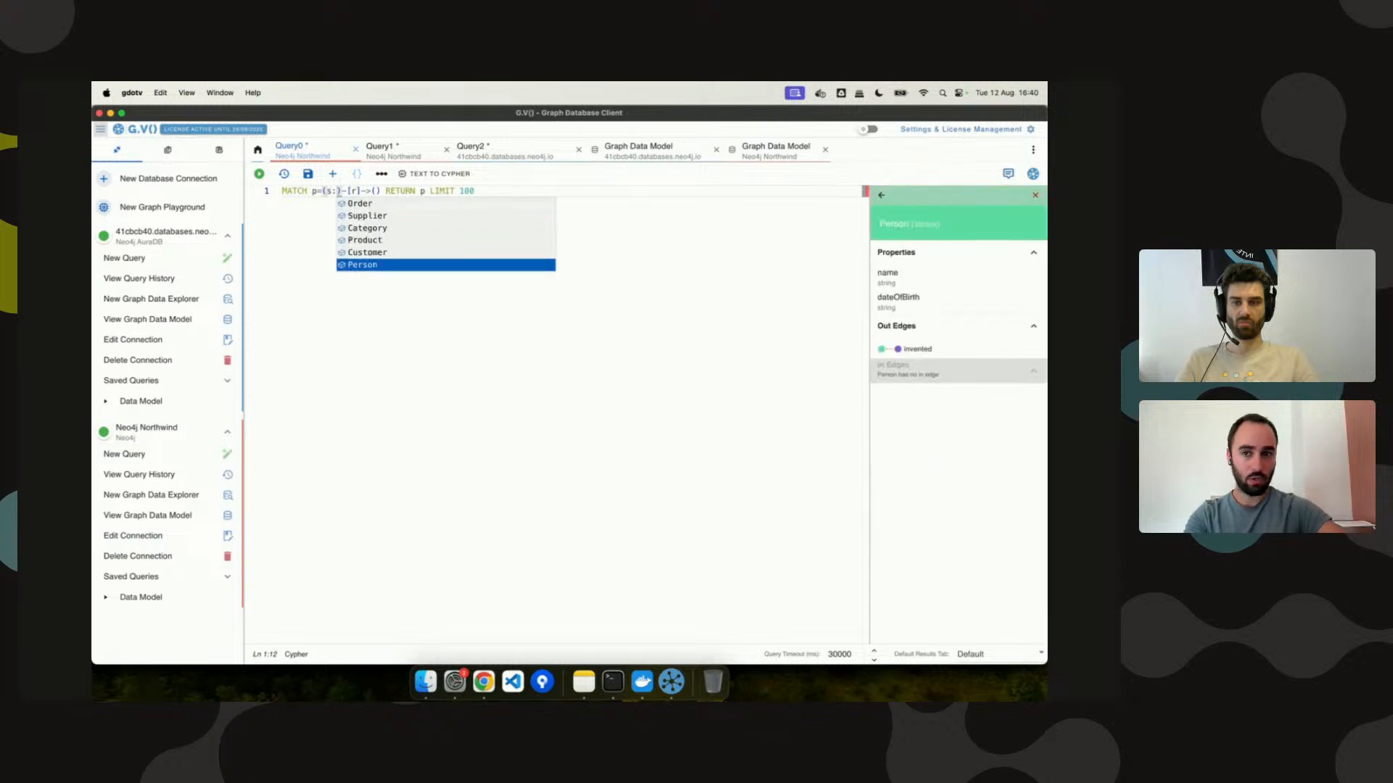
key("Return")
left_click(385, 191)
type(":")
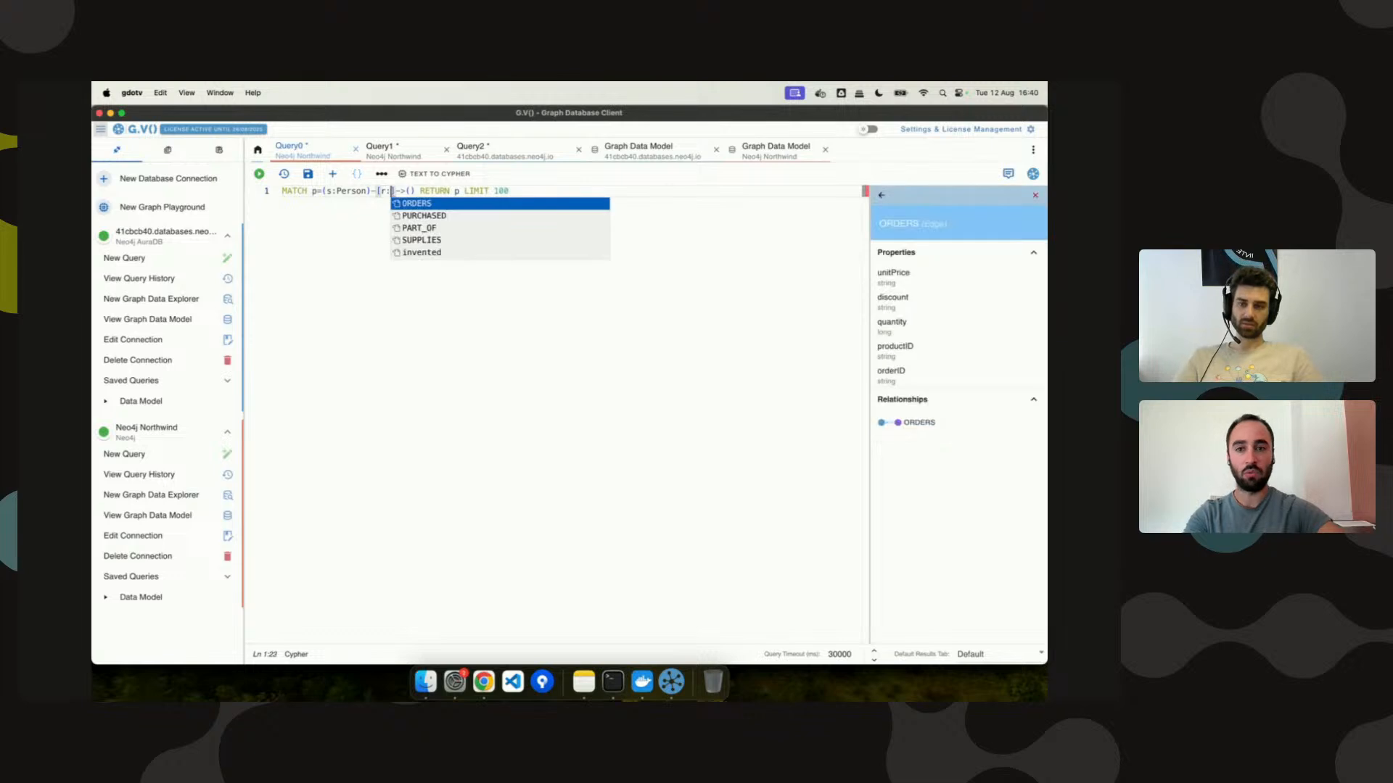
key("Up")
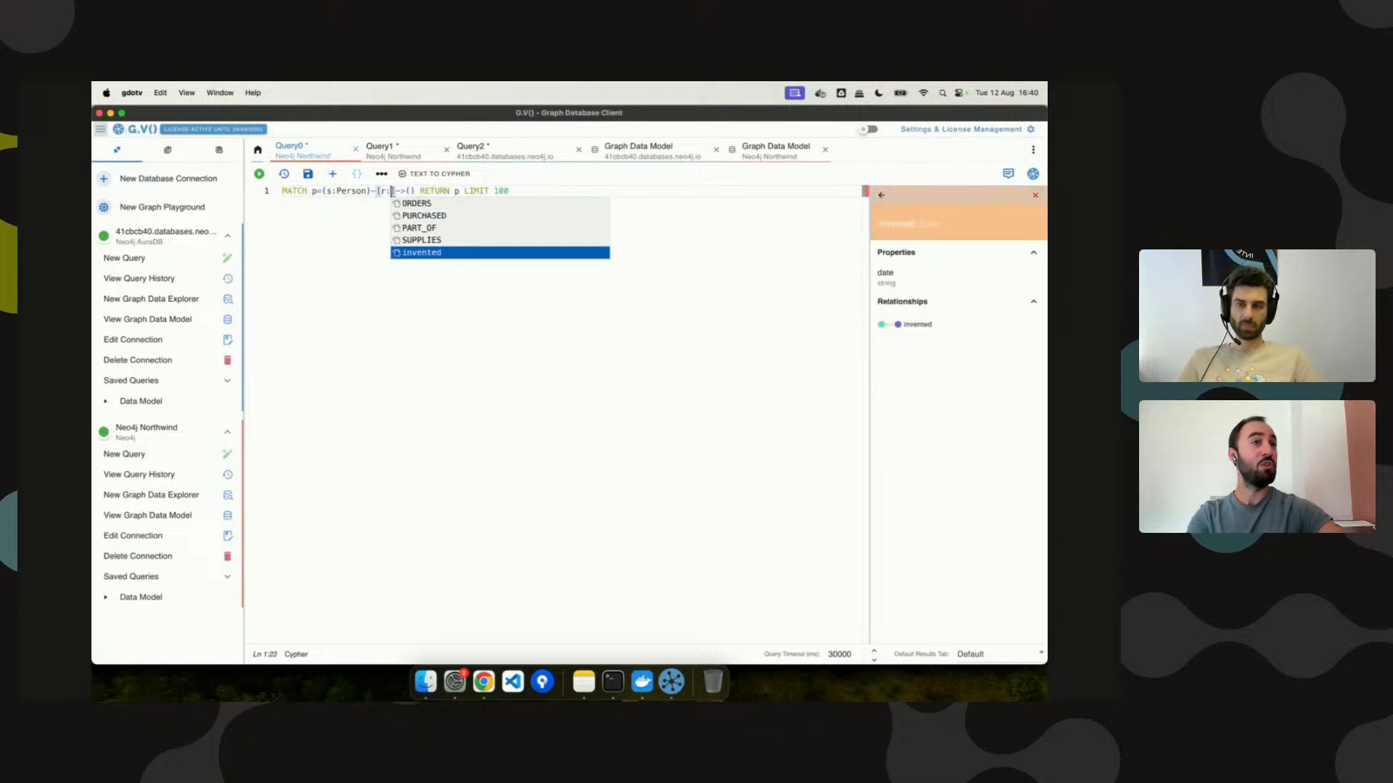
key("Return")
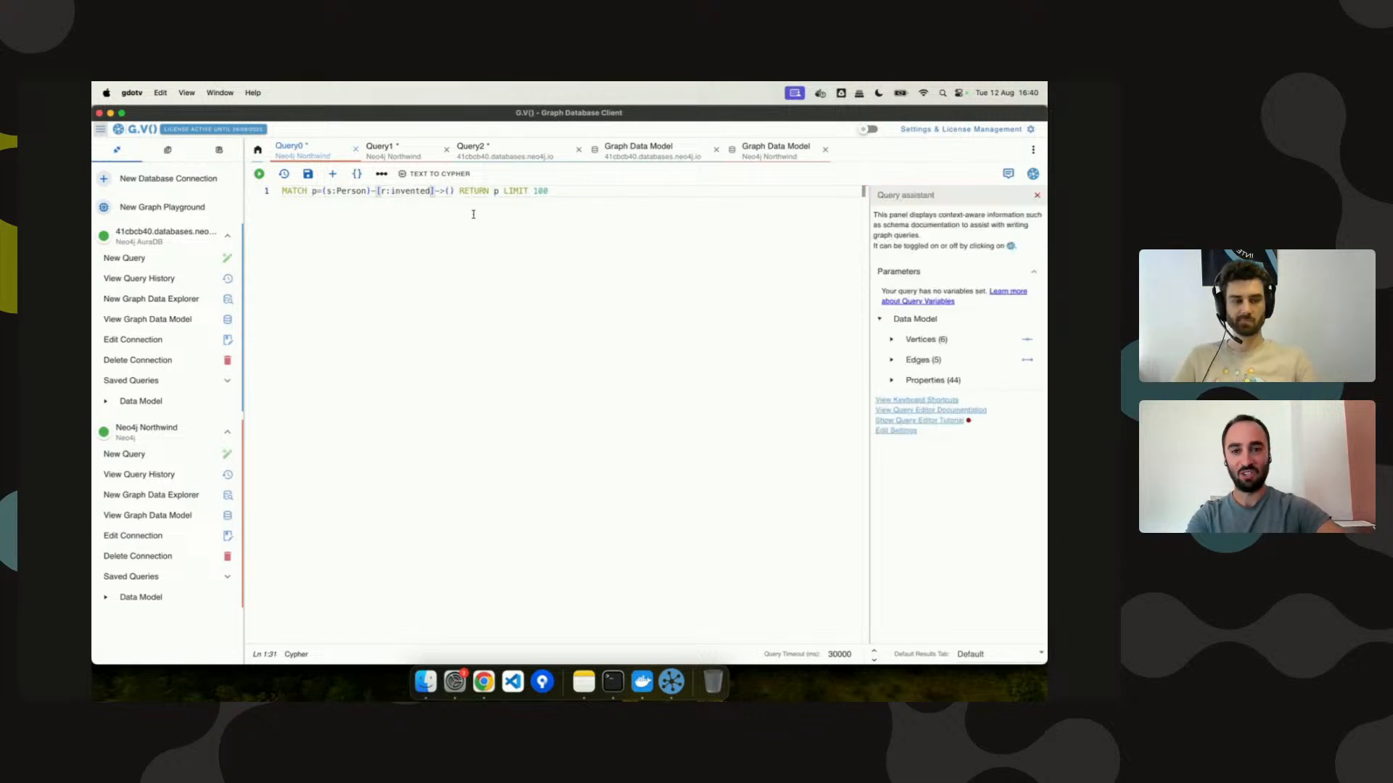
key("End")
key("super+Return")
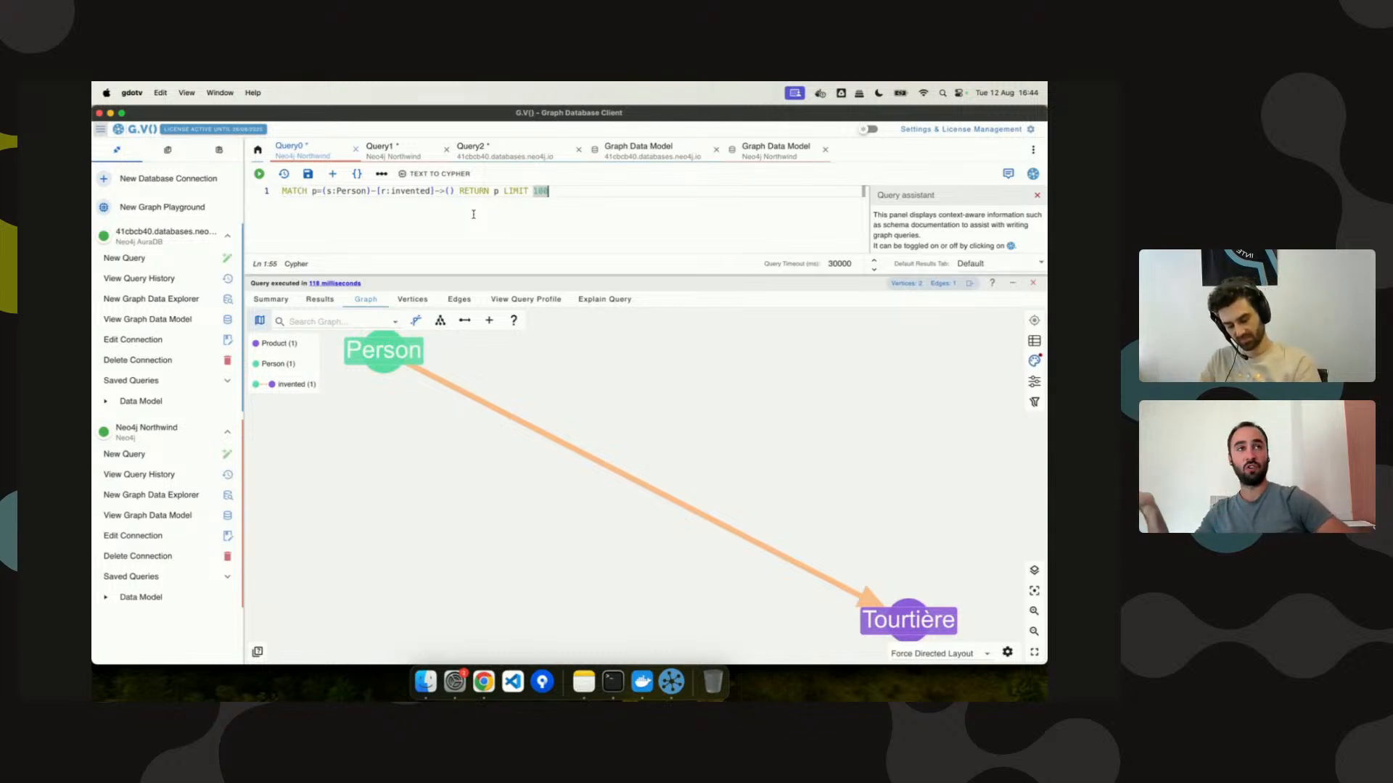
Open a new AuraDB explorer with the path Question–ANSWERED–Answer–PROVIDED–User.
left_click(136, 301)
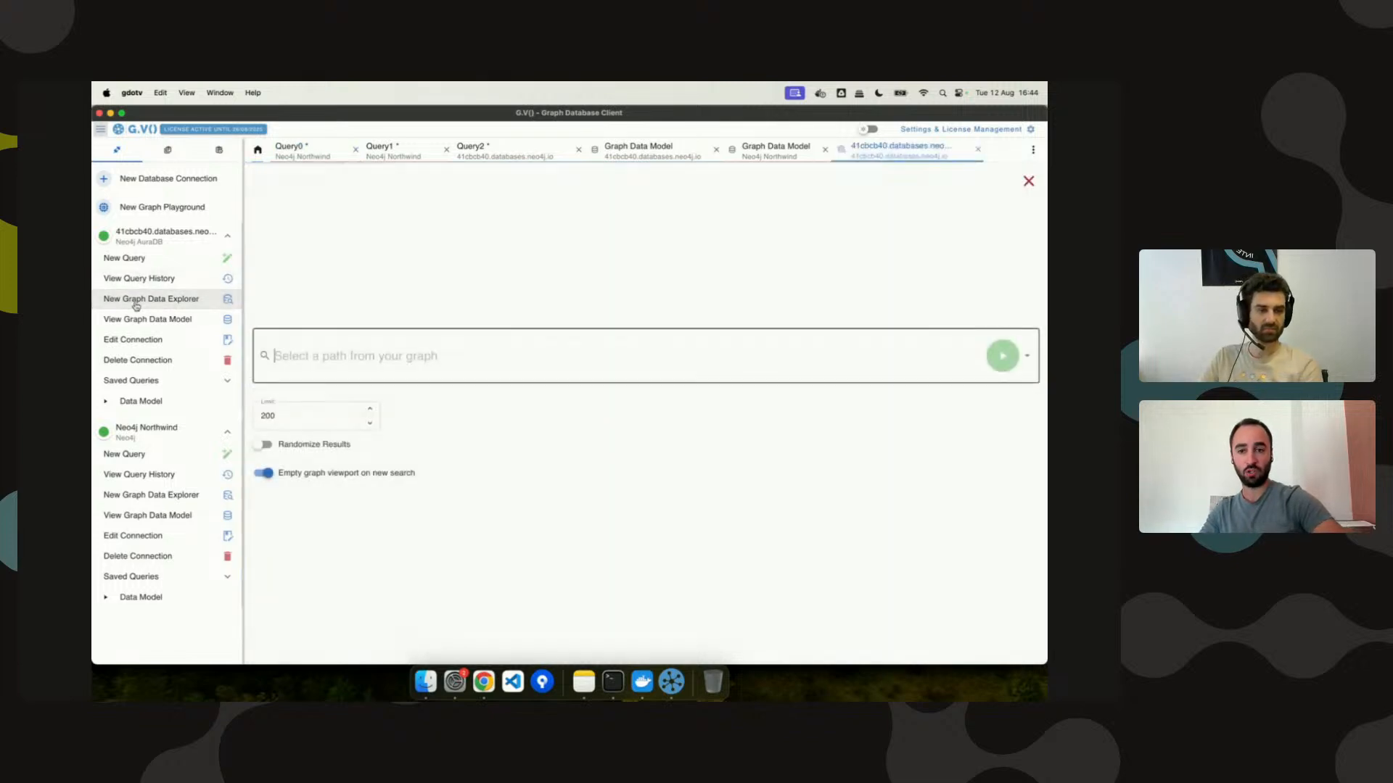
left_click(425, 365)
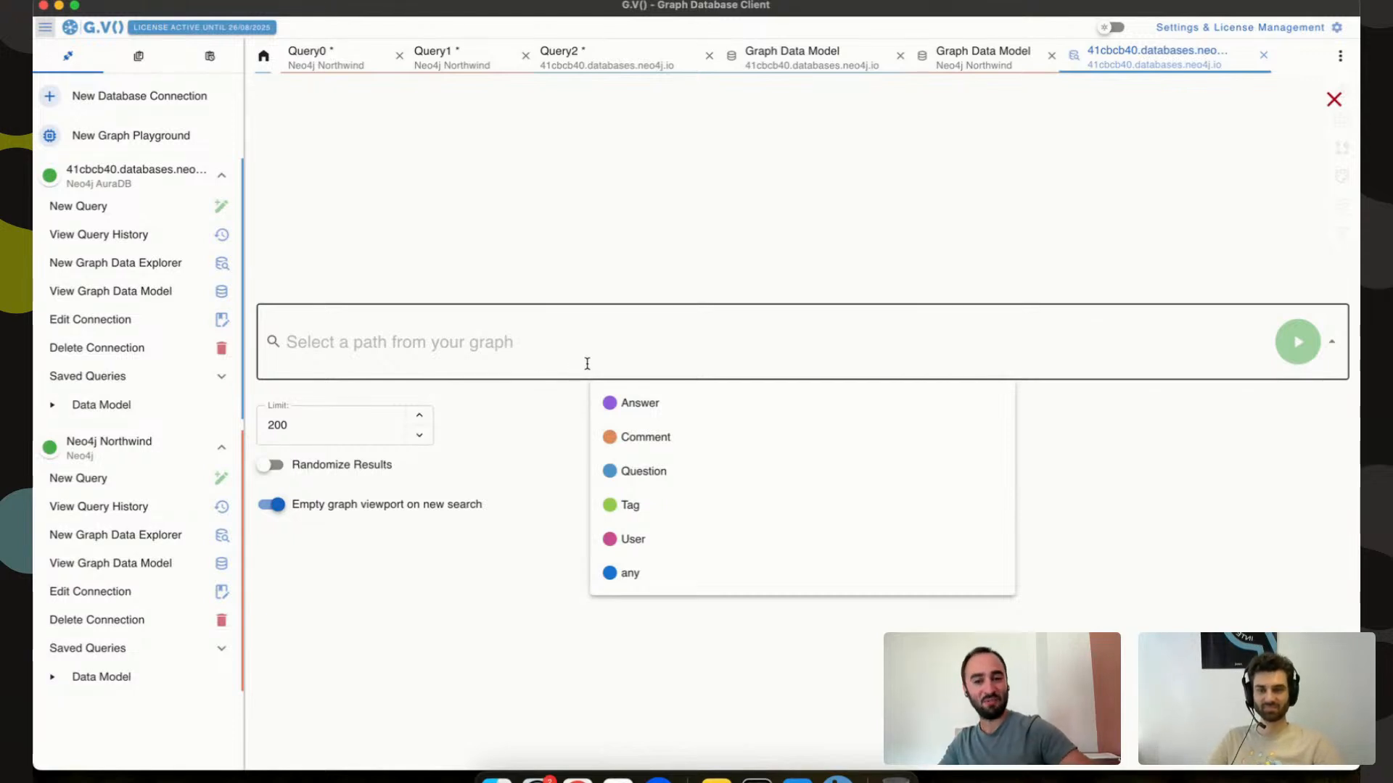
left_click(638, 470)
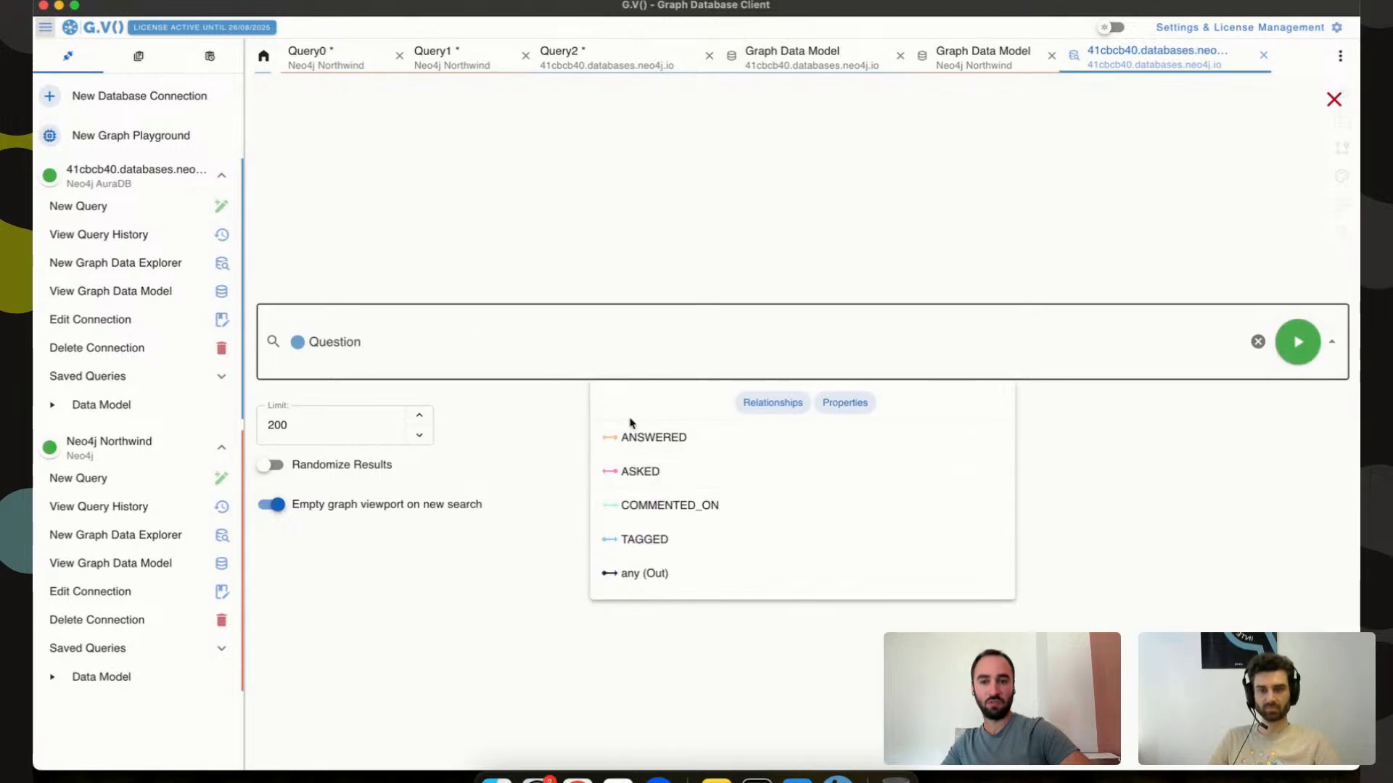
left_click(659, 437)
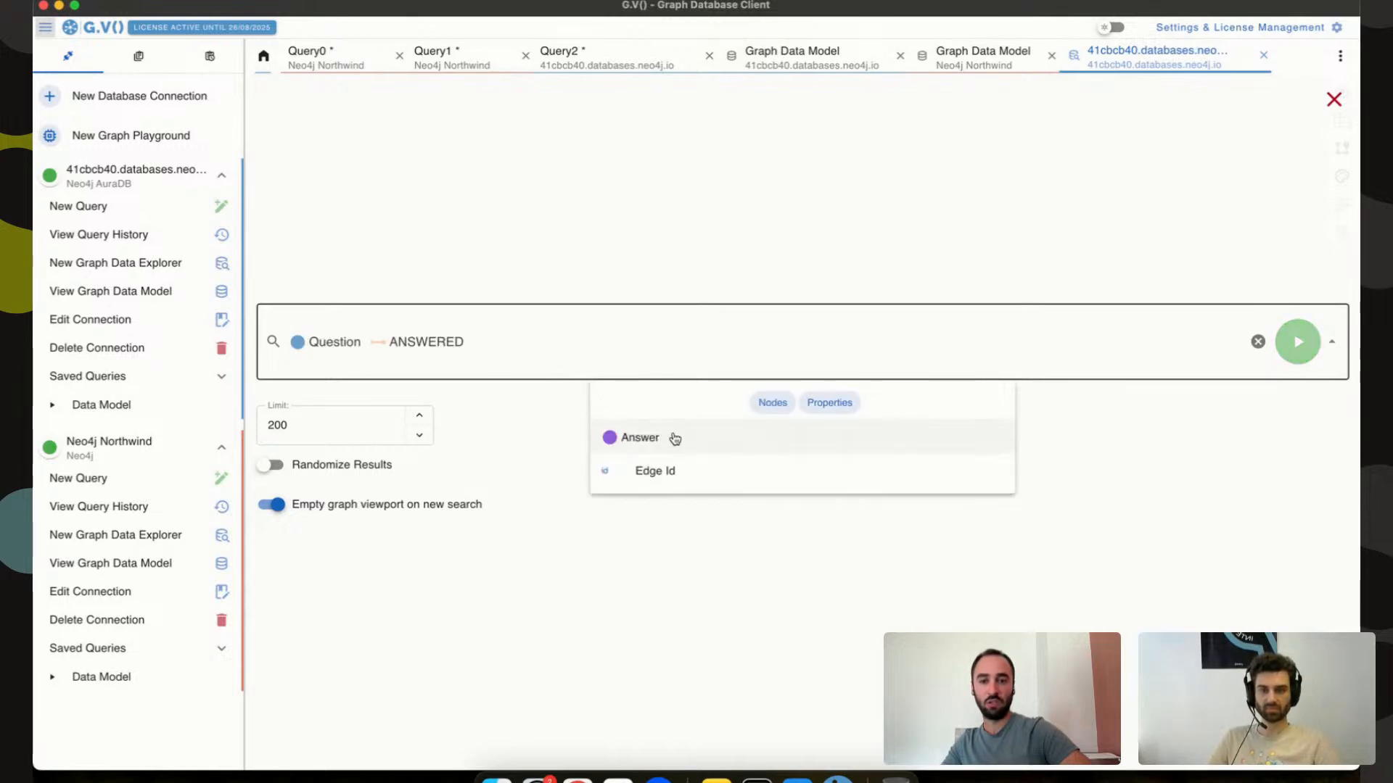
left_click(671, 441)
left_click(703, 475)
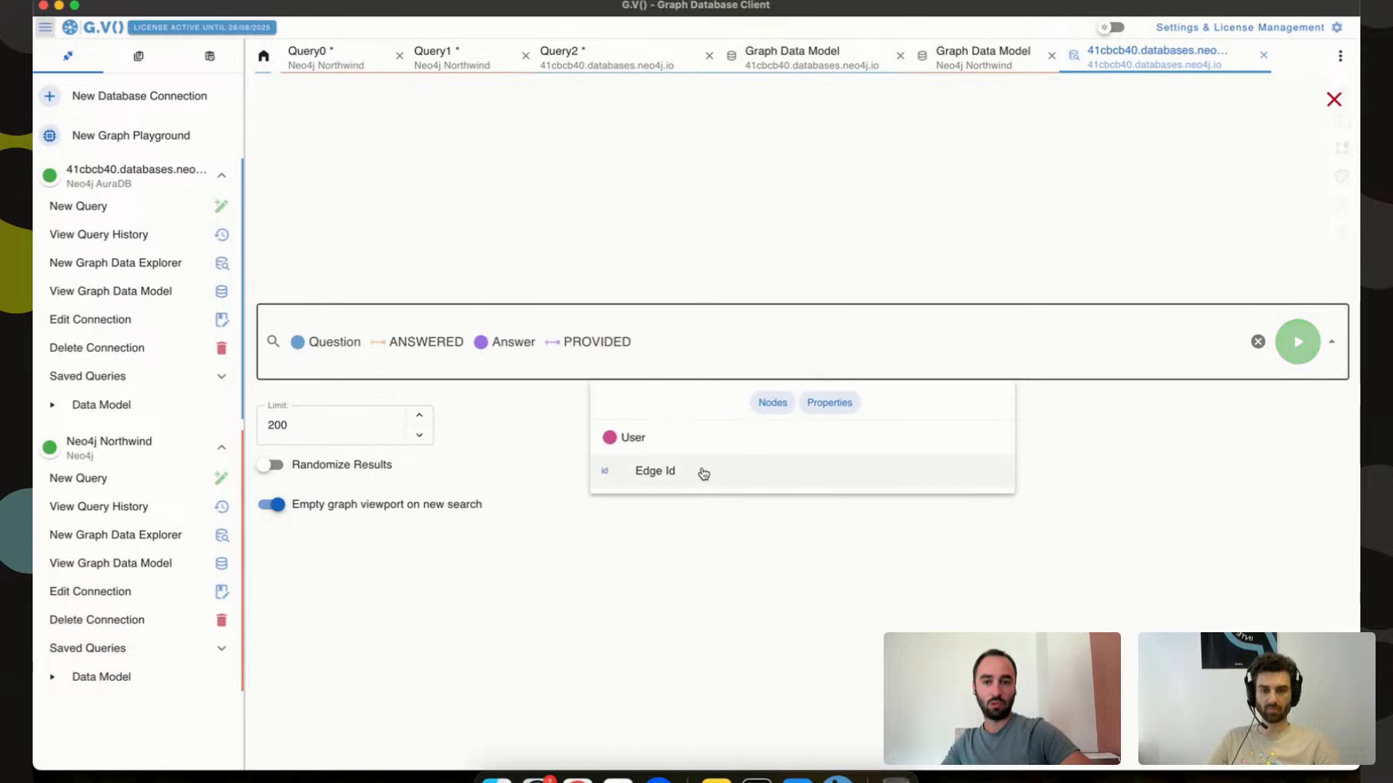
left_click(689, 438)
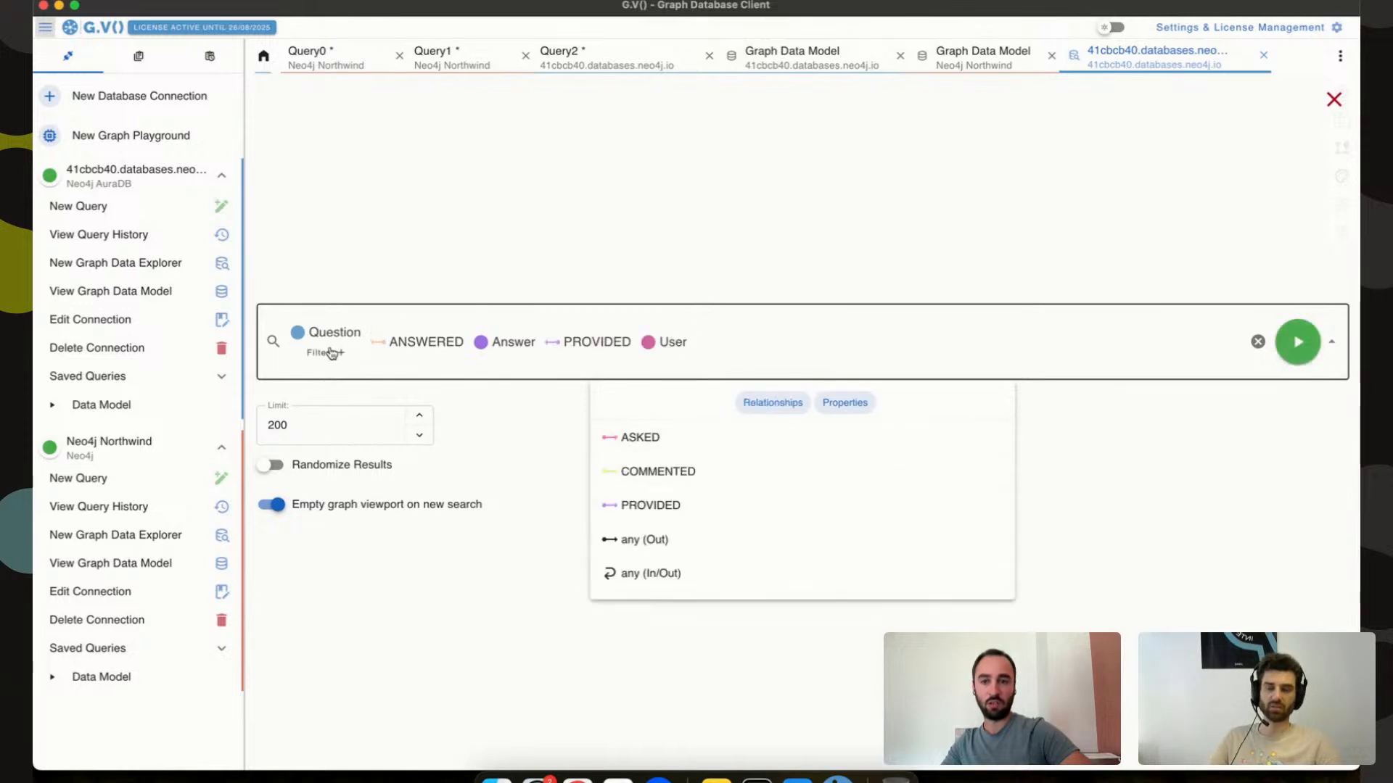
Filter Questions to answer_count Greater Than 2 and run the search.
left_click(328, 351)
left_click(361, 317)
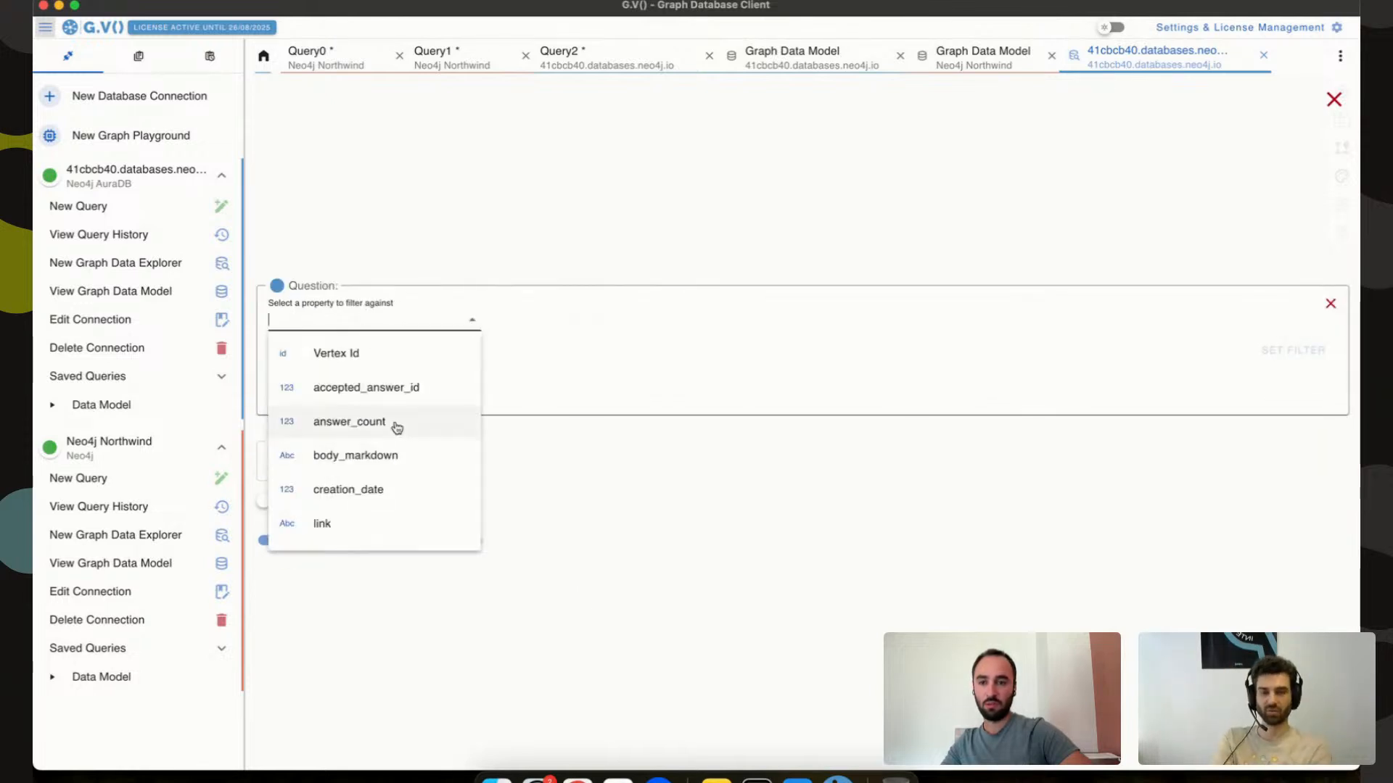
left_click(423, 423)
left_click(525, 312)
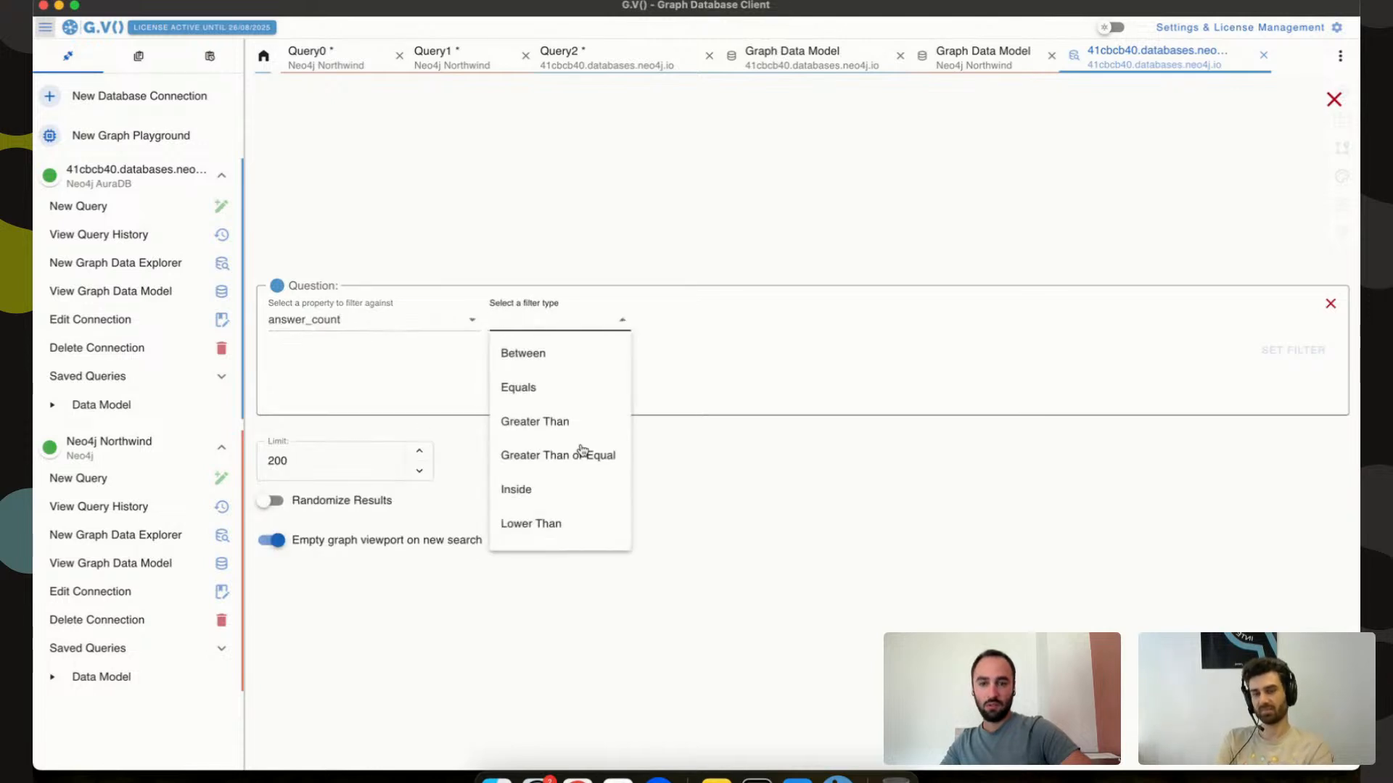
left_click(581, 423)
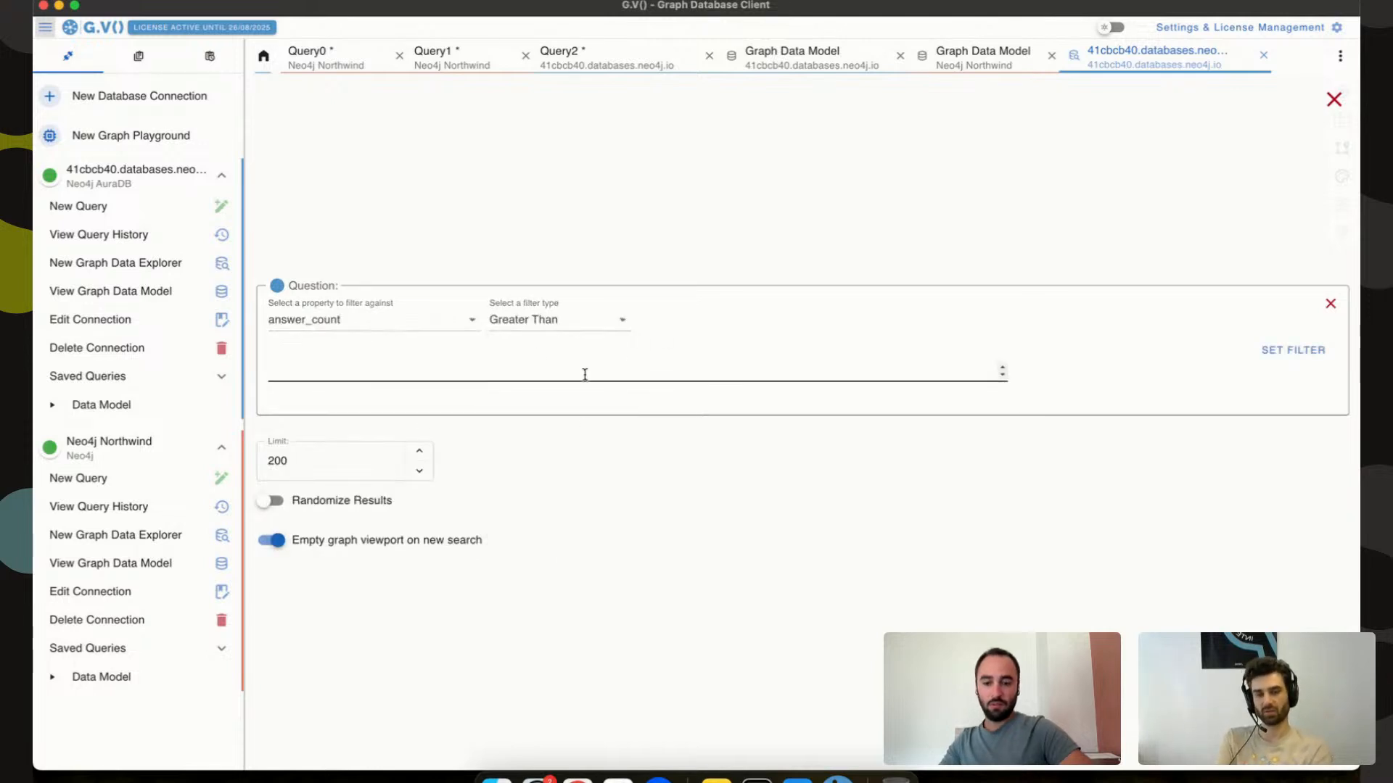
type("2")
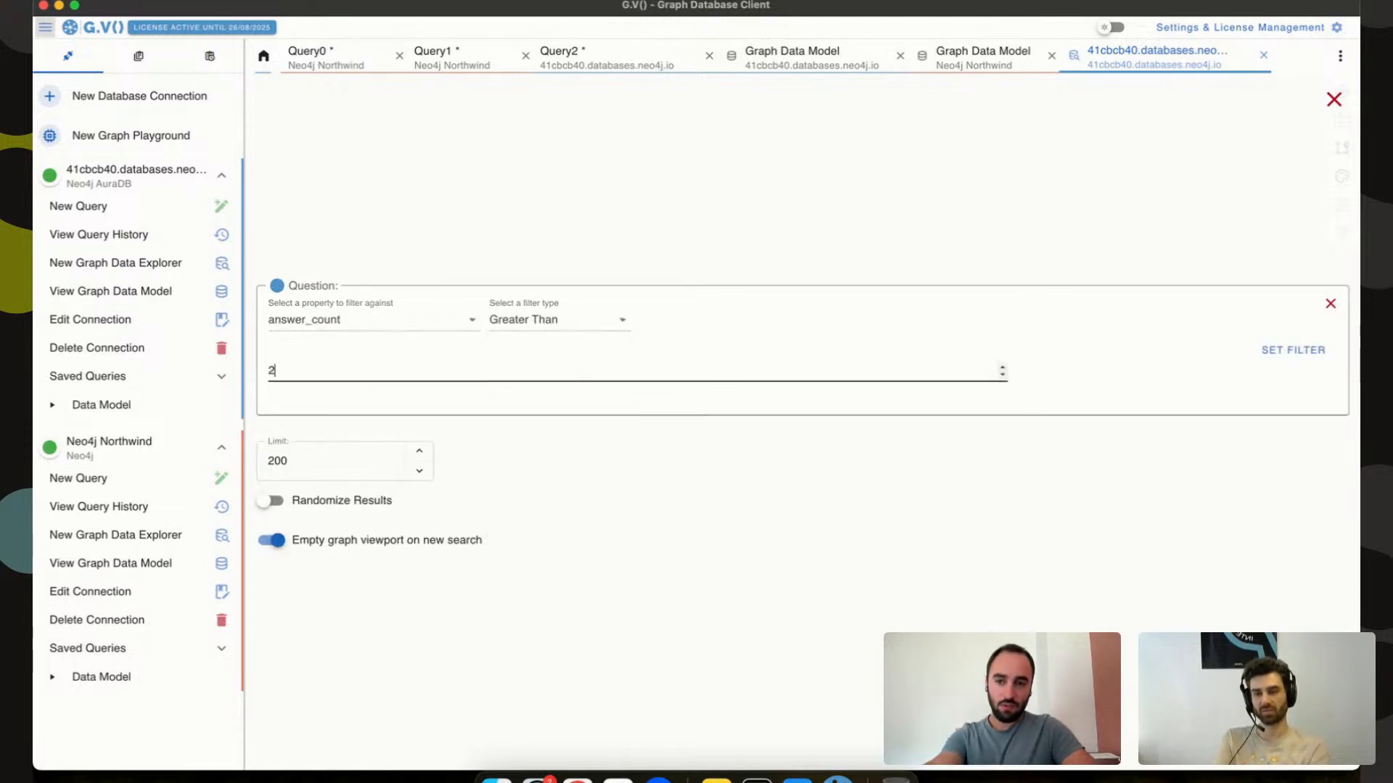
left_click(1276, 350)
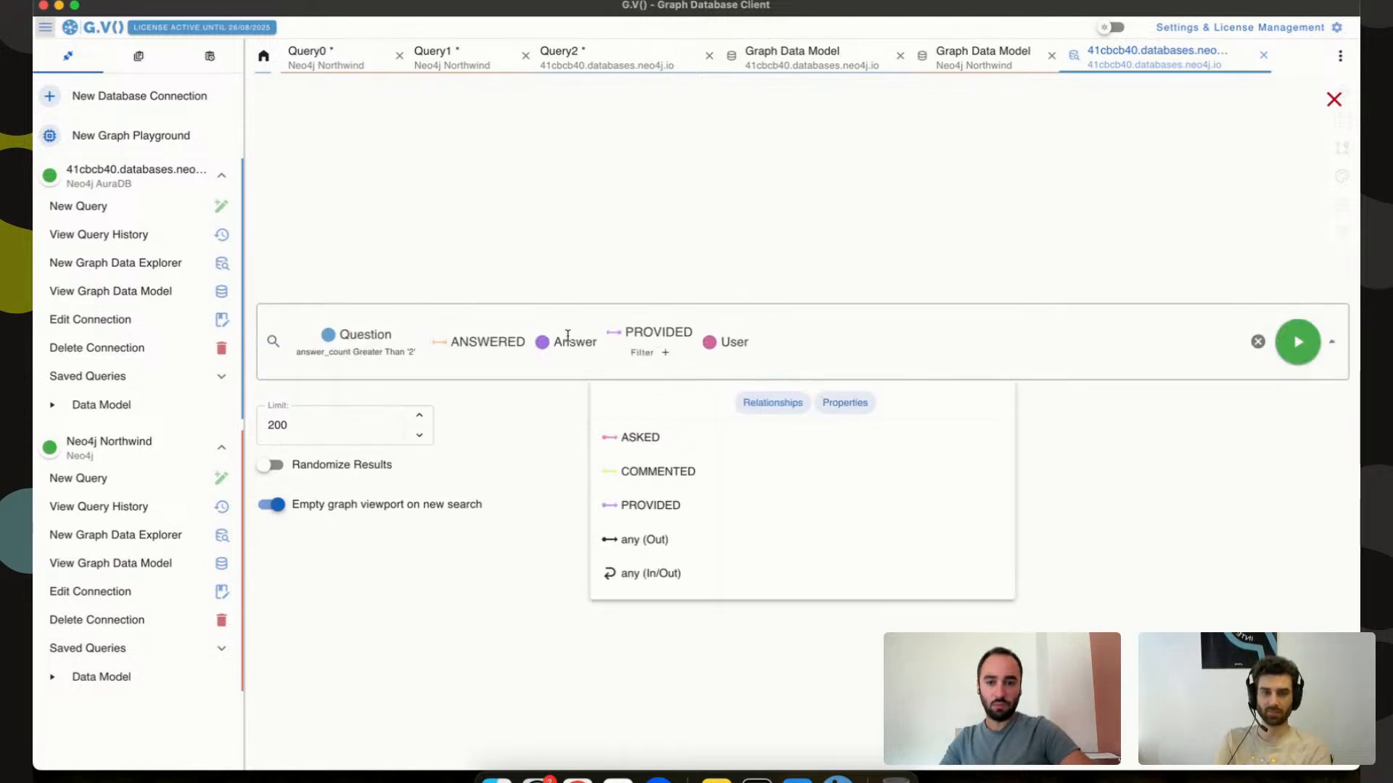
left_click(1298, 342)
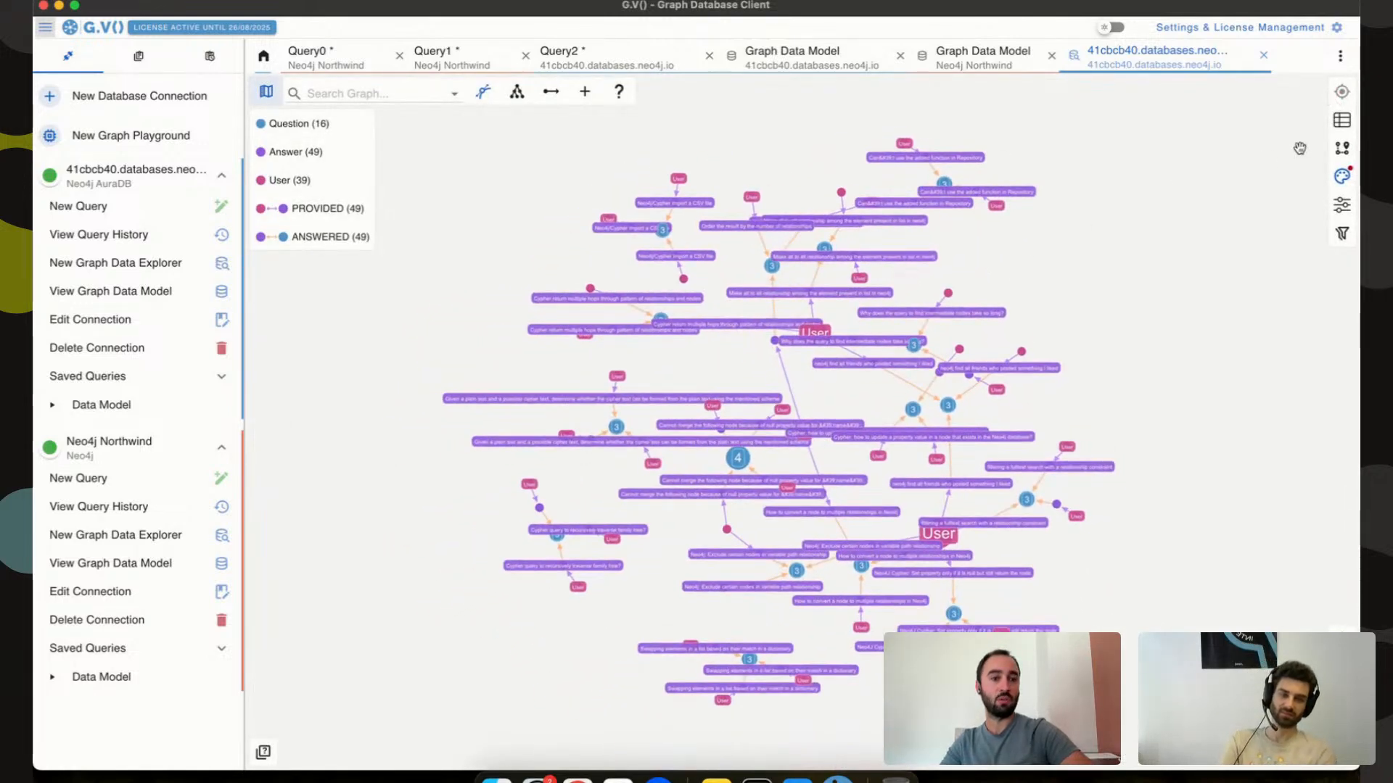
Look at filter options for ANSWERED and User without applying any, then close the search panel.
left_click(1343, 148)
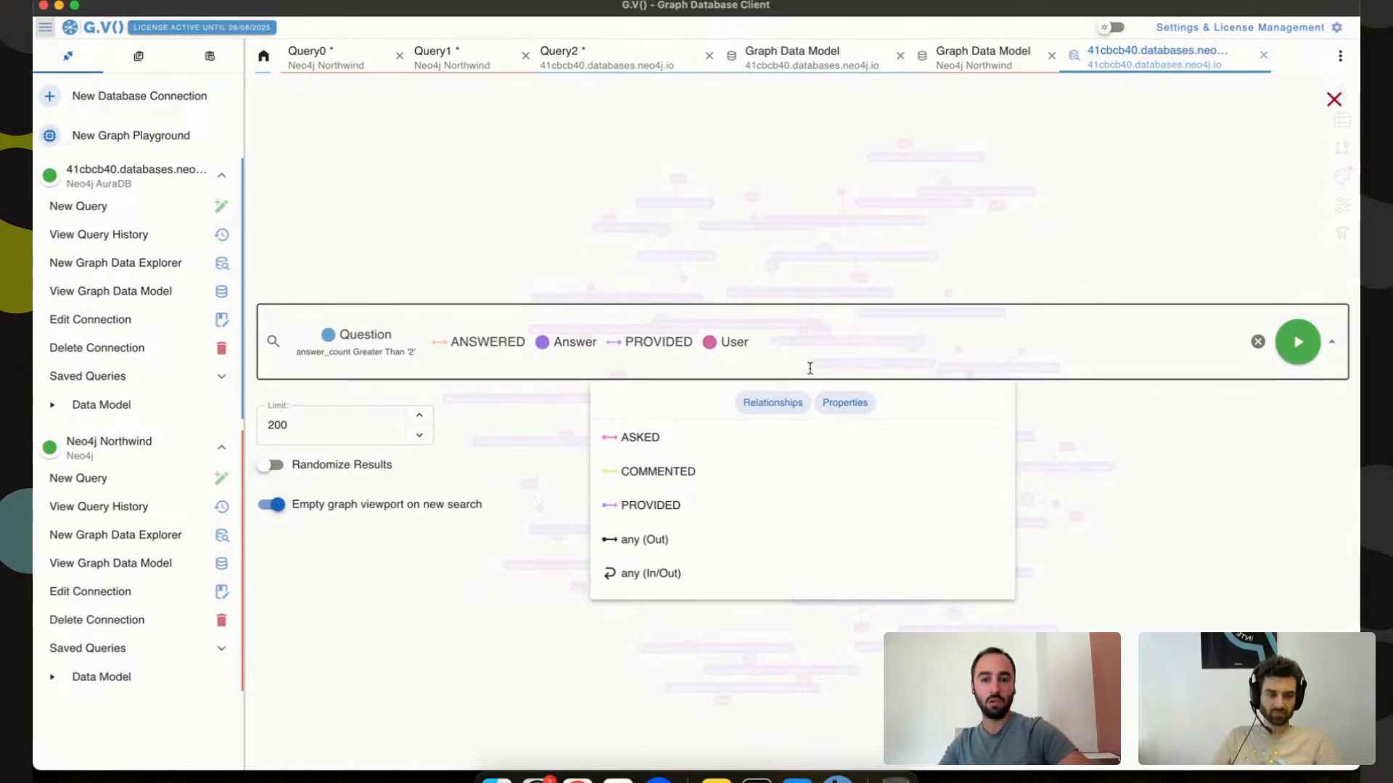
left_click(491, 354)
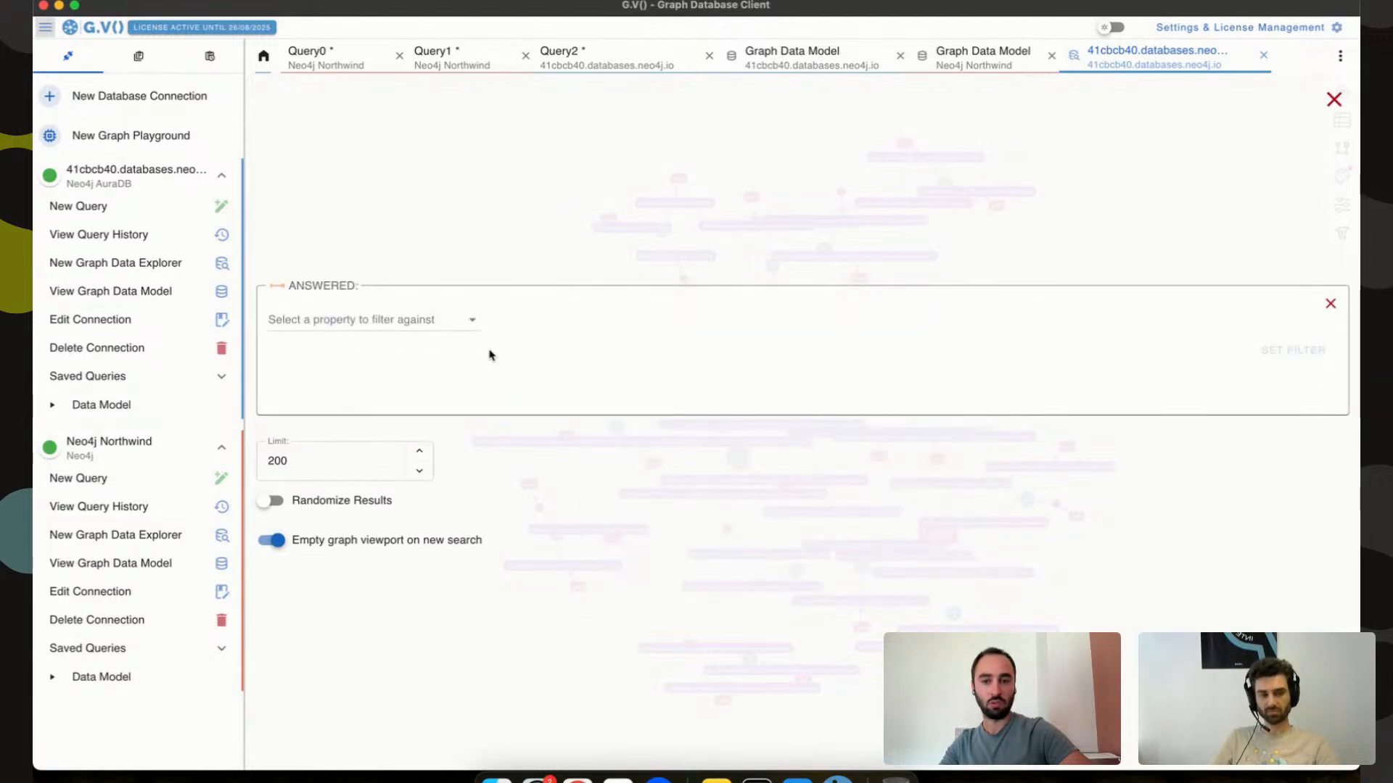
left_click(457, 316)
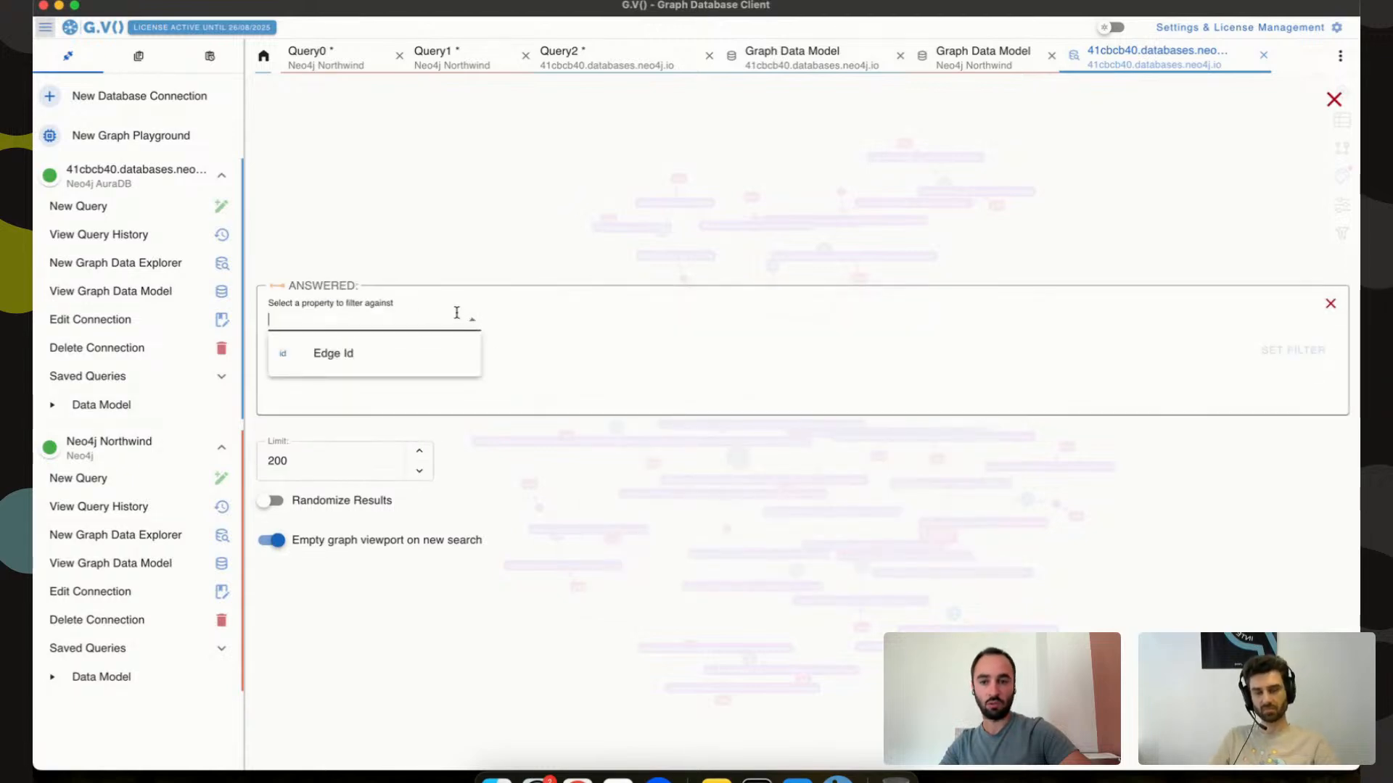
left_click(1331, 304)
left_click(722, 352)
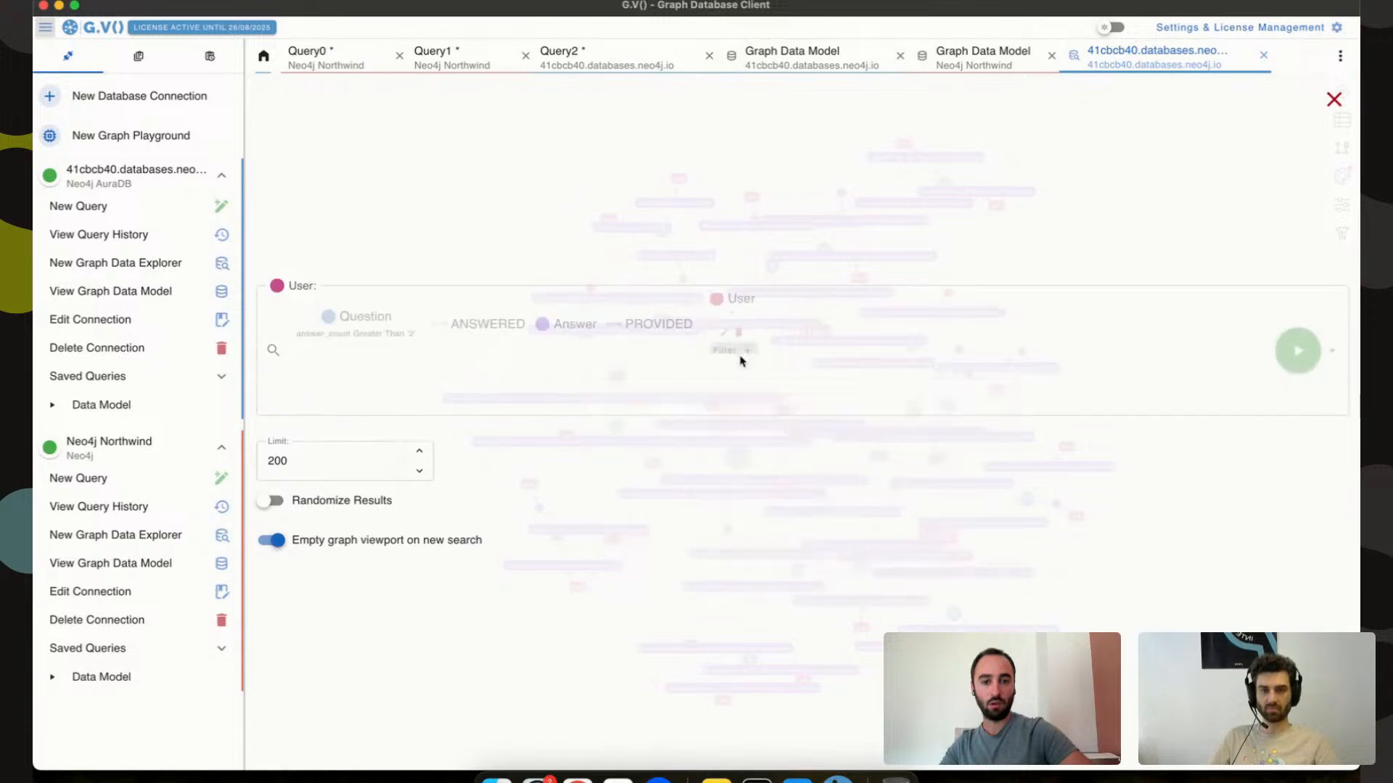
left_click(433, 310)
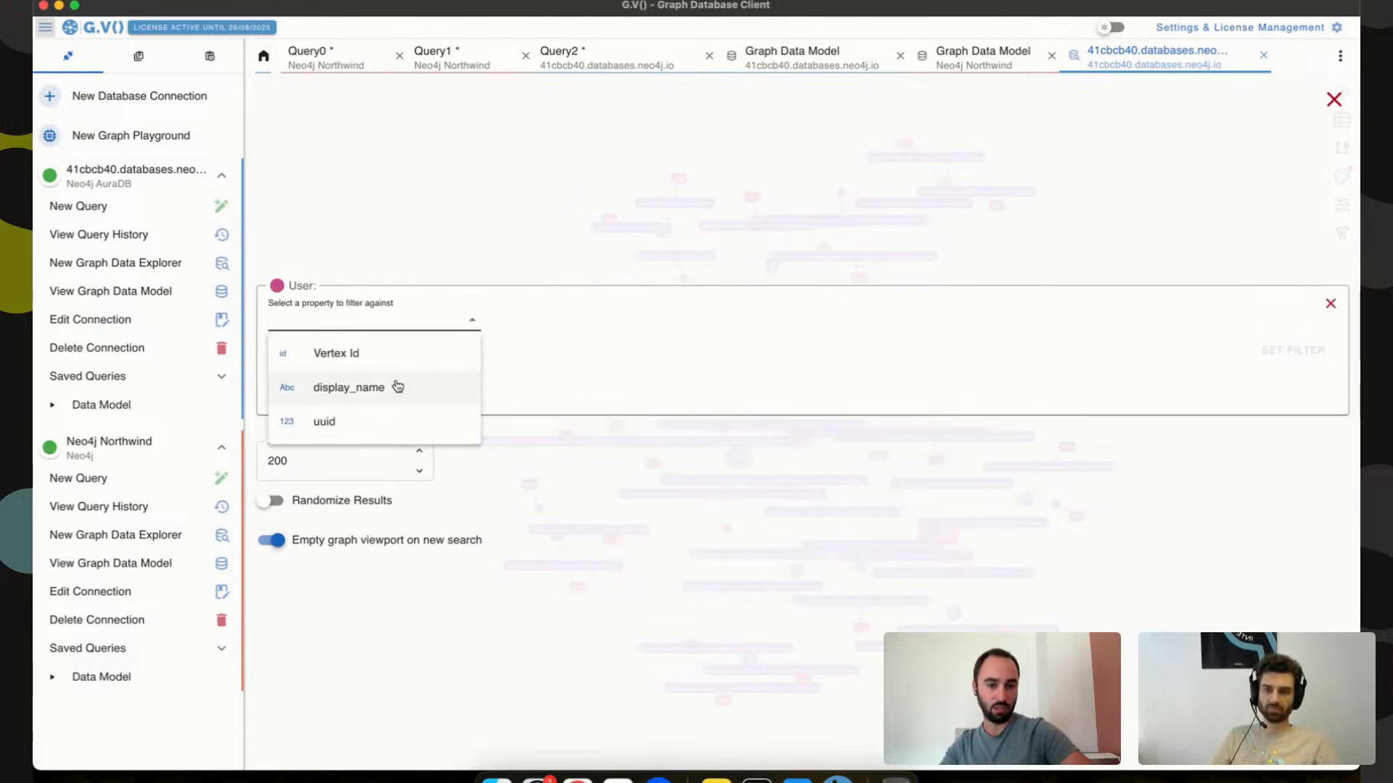
left_click(1330, 303)
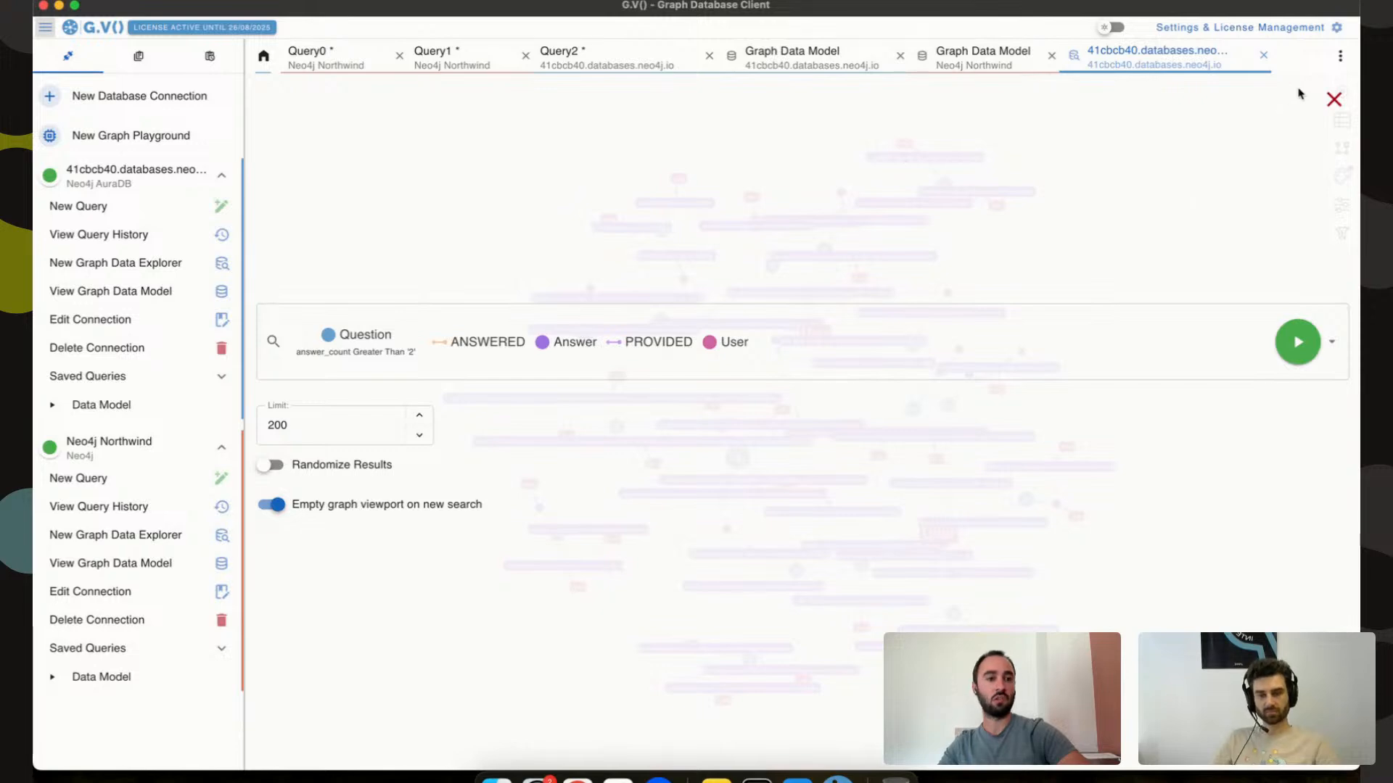
left_click(1333, 100)
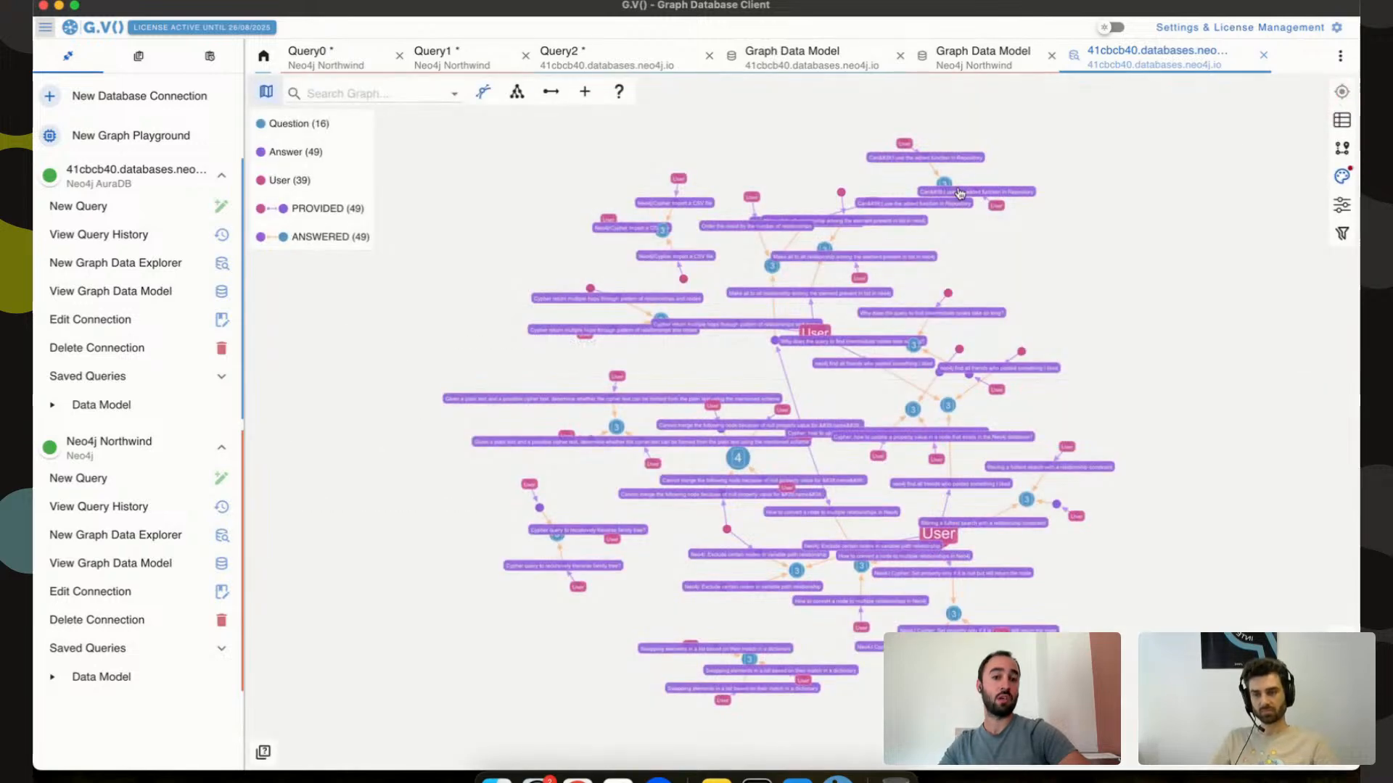
Run a path search from the top User node along PROVIDED to its Answer nodes.
right_click(907, 145)
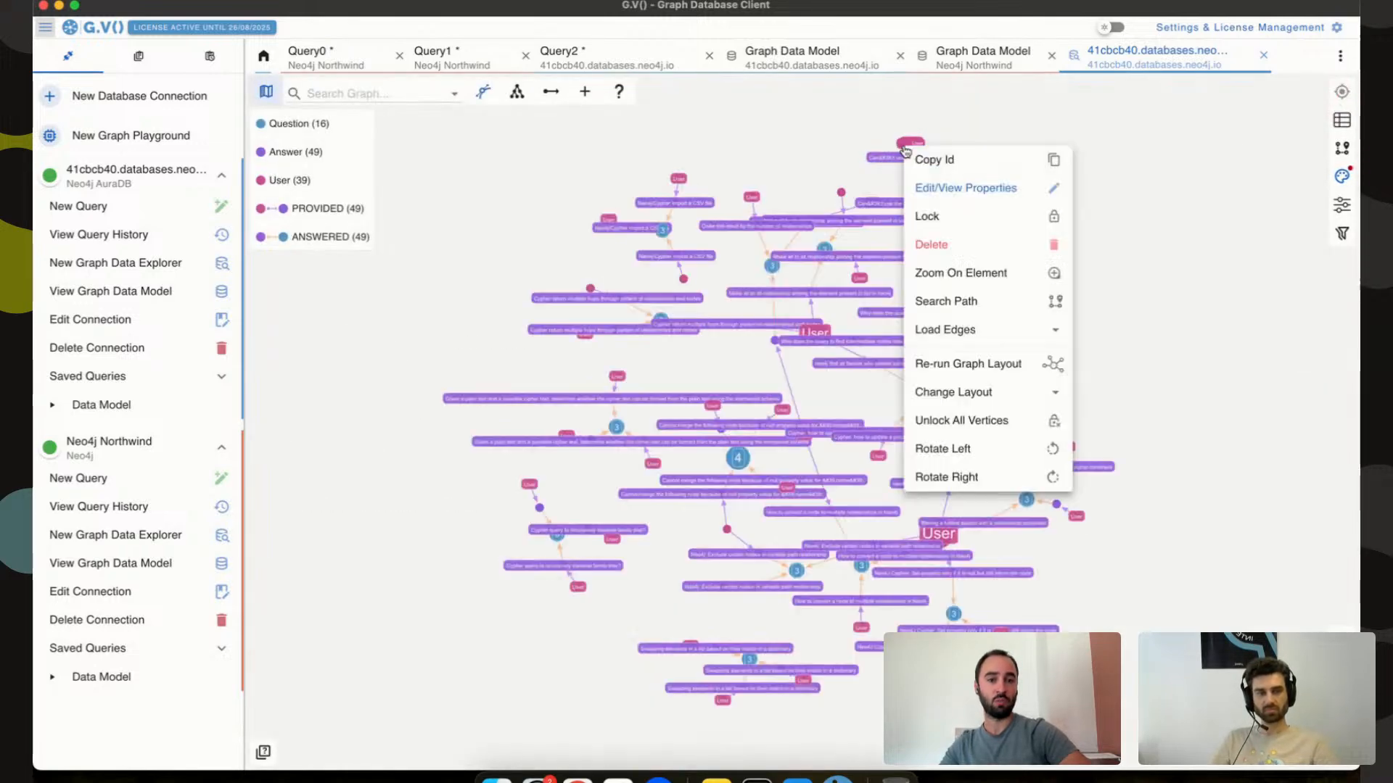
left_click(976, 303)
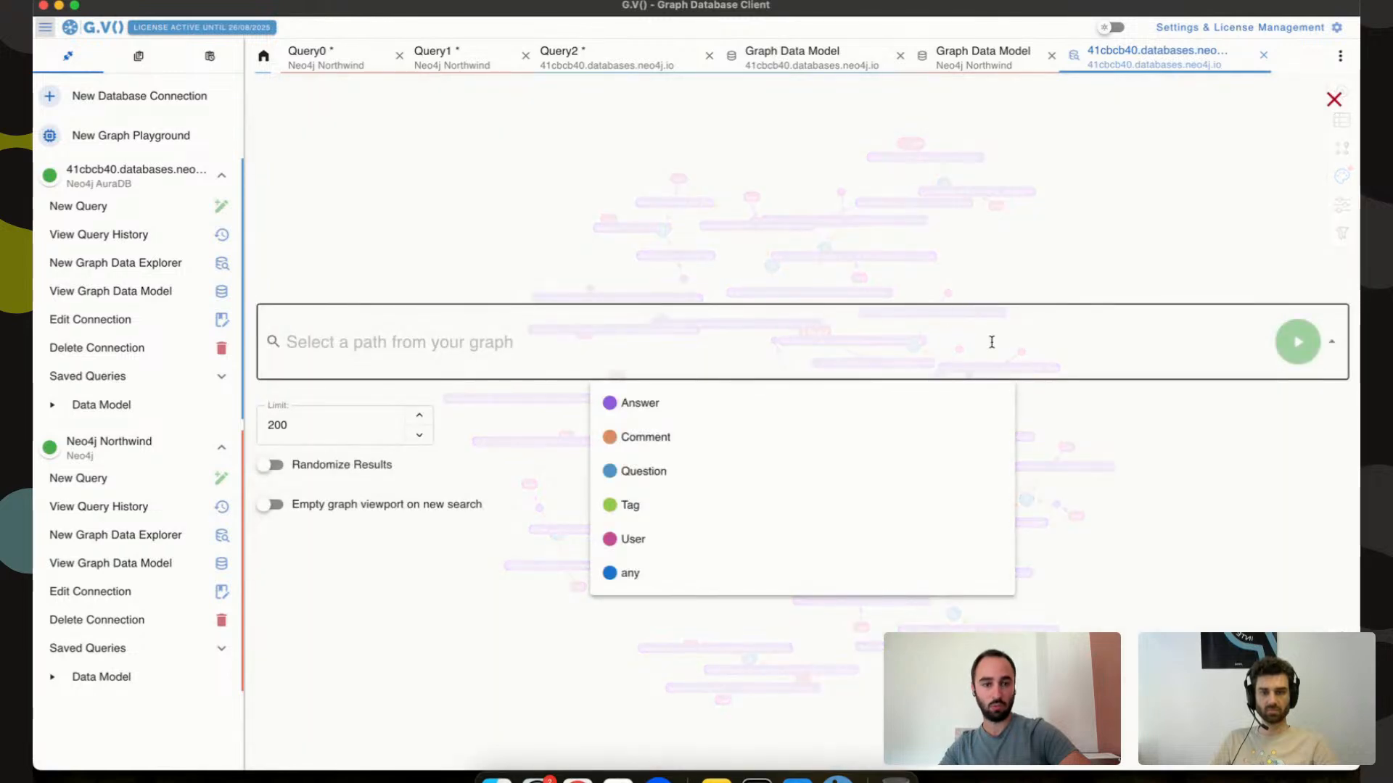
left_click(1334, 100)
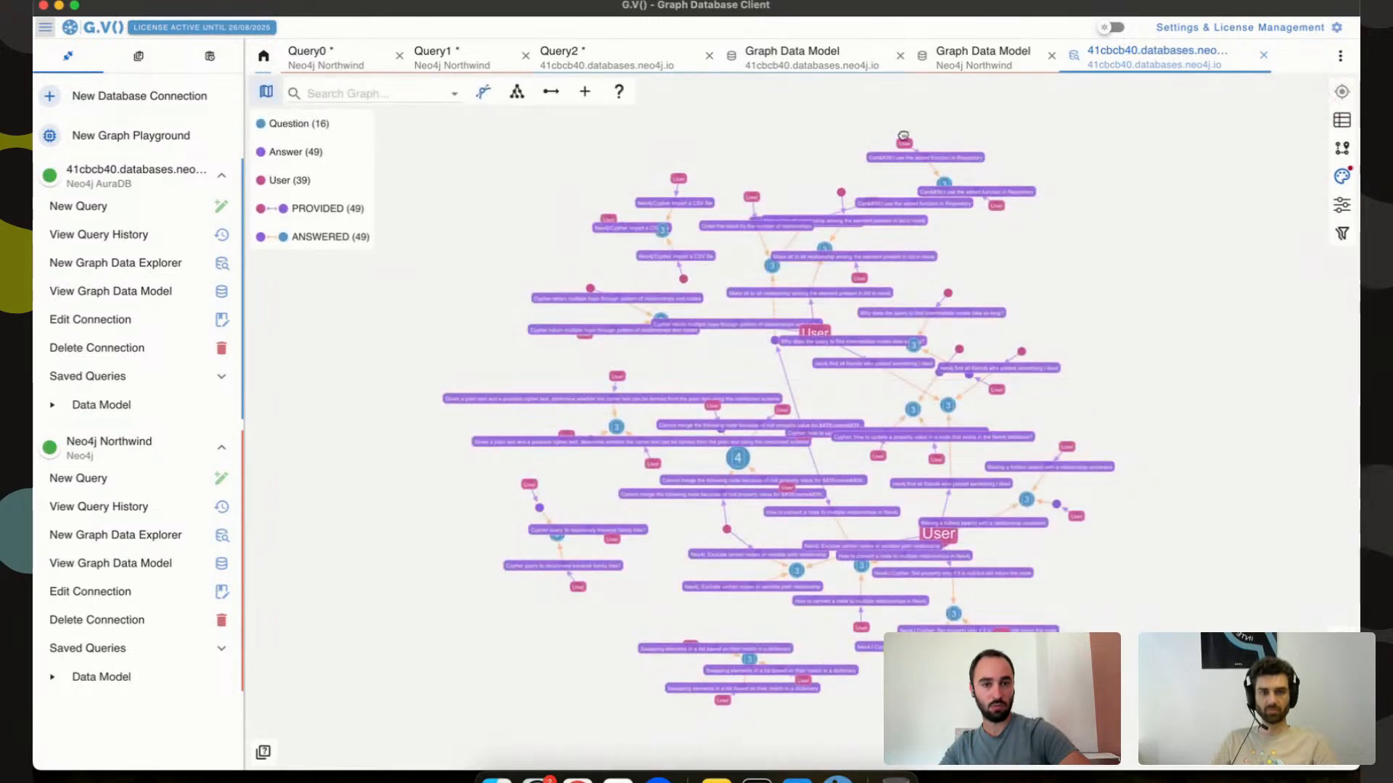
right_click(904, 143)
left_click(947, 294)
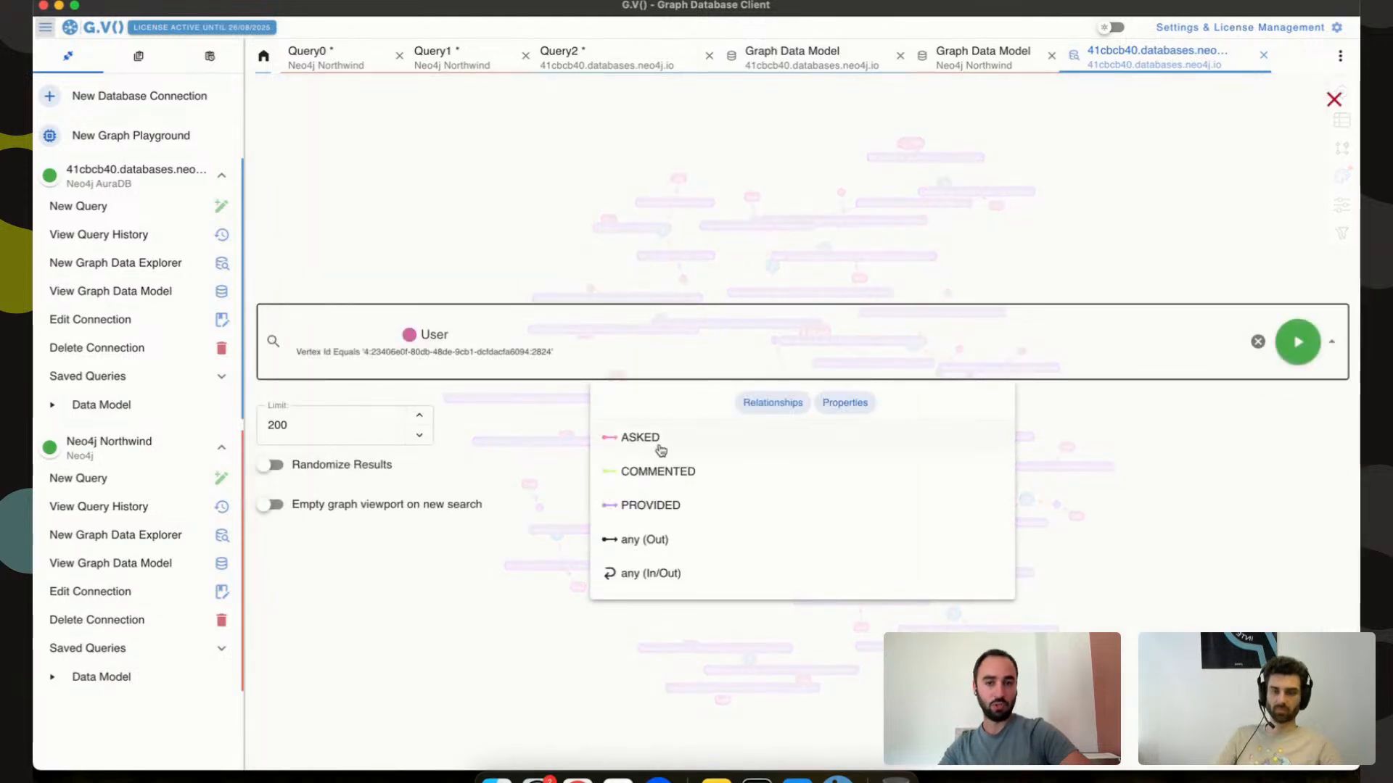
left_click(661, 505)
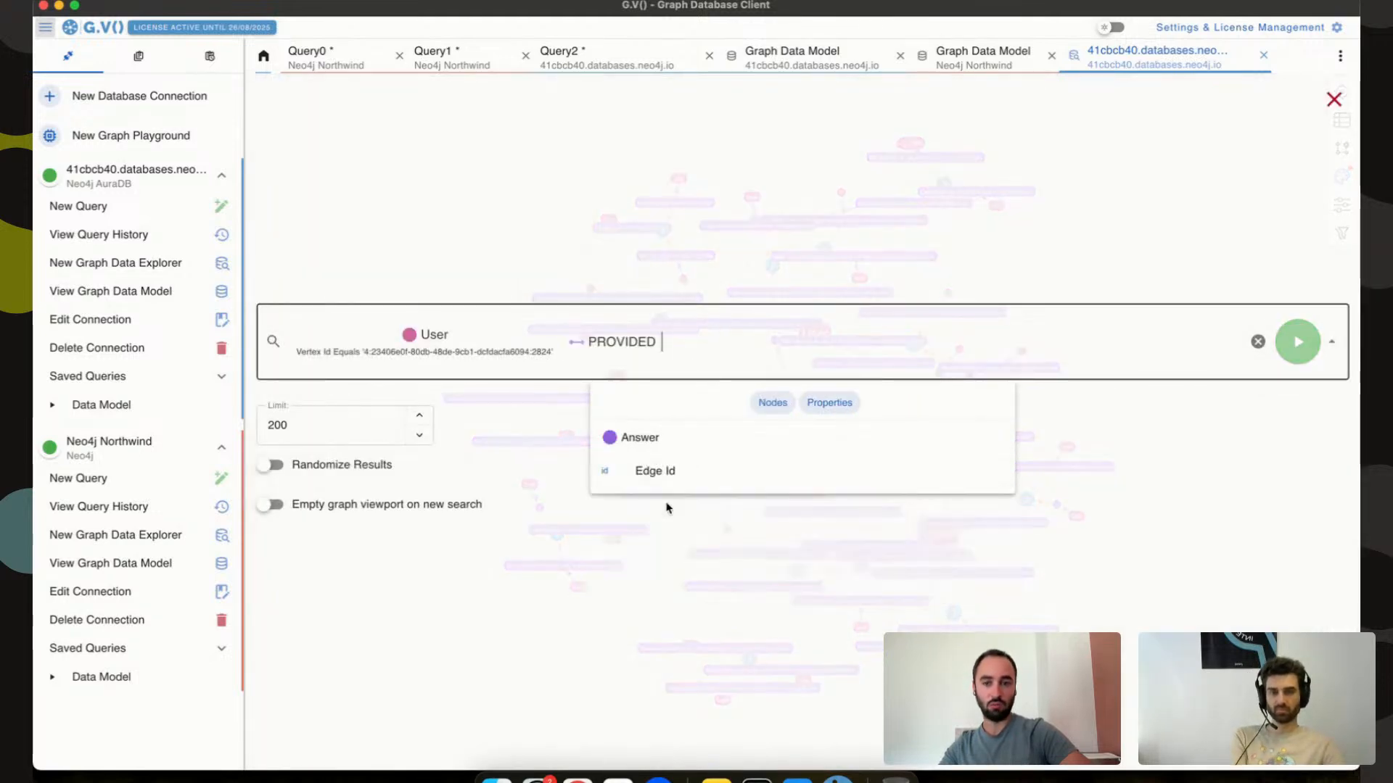
left_click(681, 438)
left_click(1298, 341)
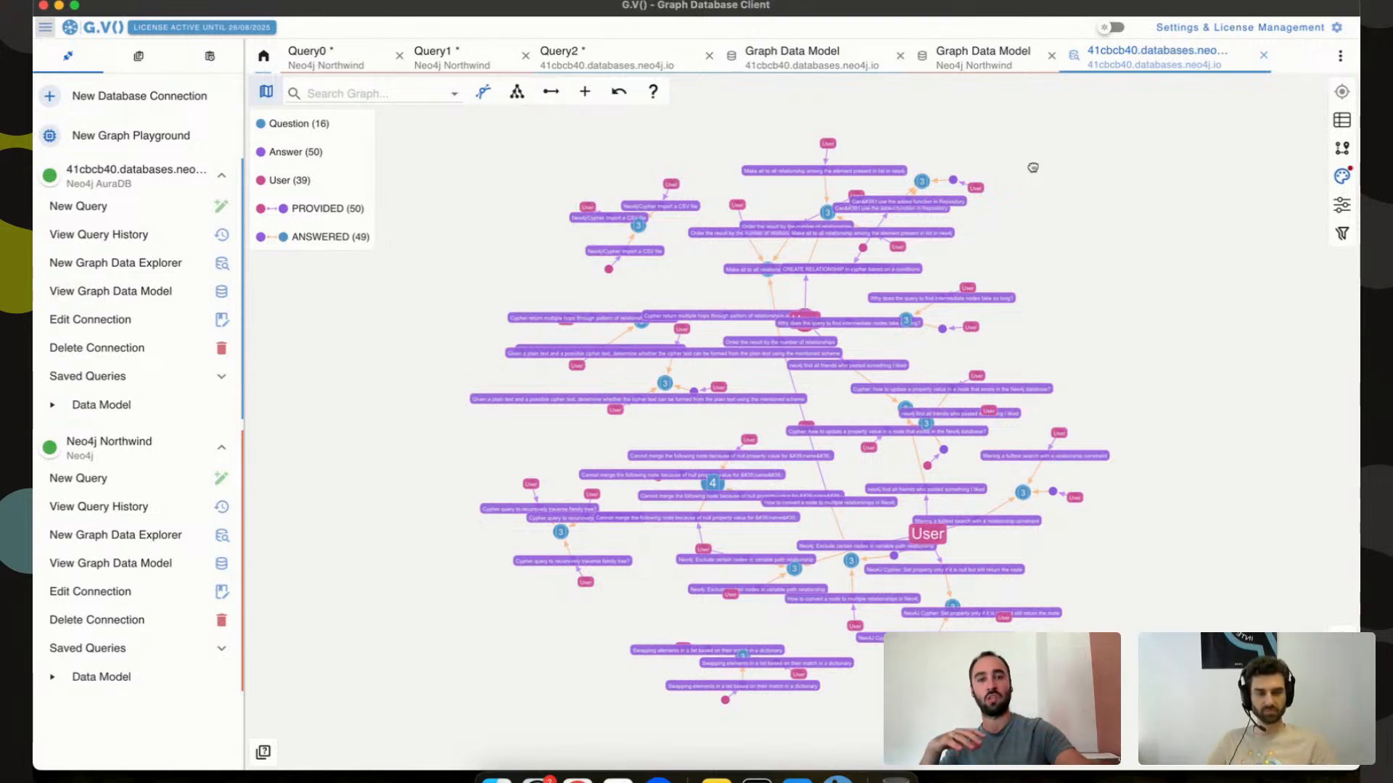
Load the User's outgoing COMMENTED edges, then close the 41cbcb40 graph explorer tab.
right_click(977, 188)
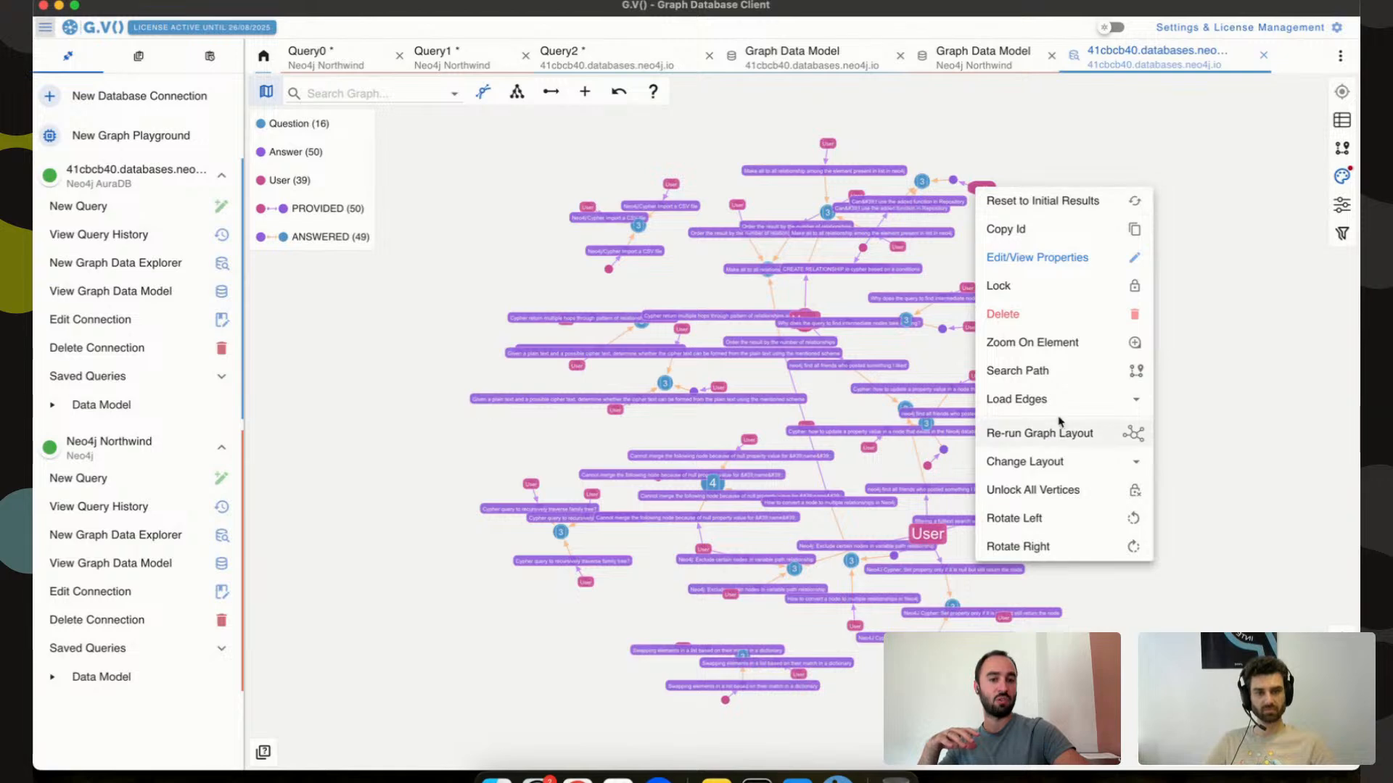
left_click(1079, 401)
left_click(1190, 426)
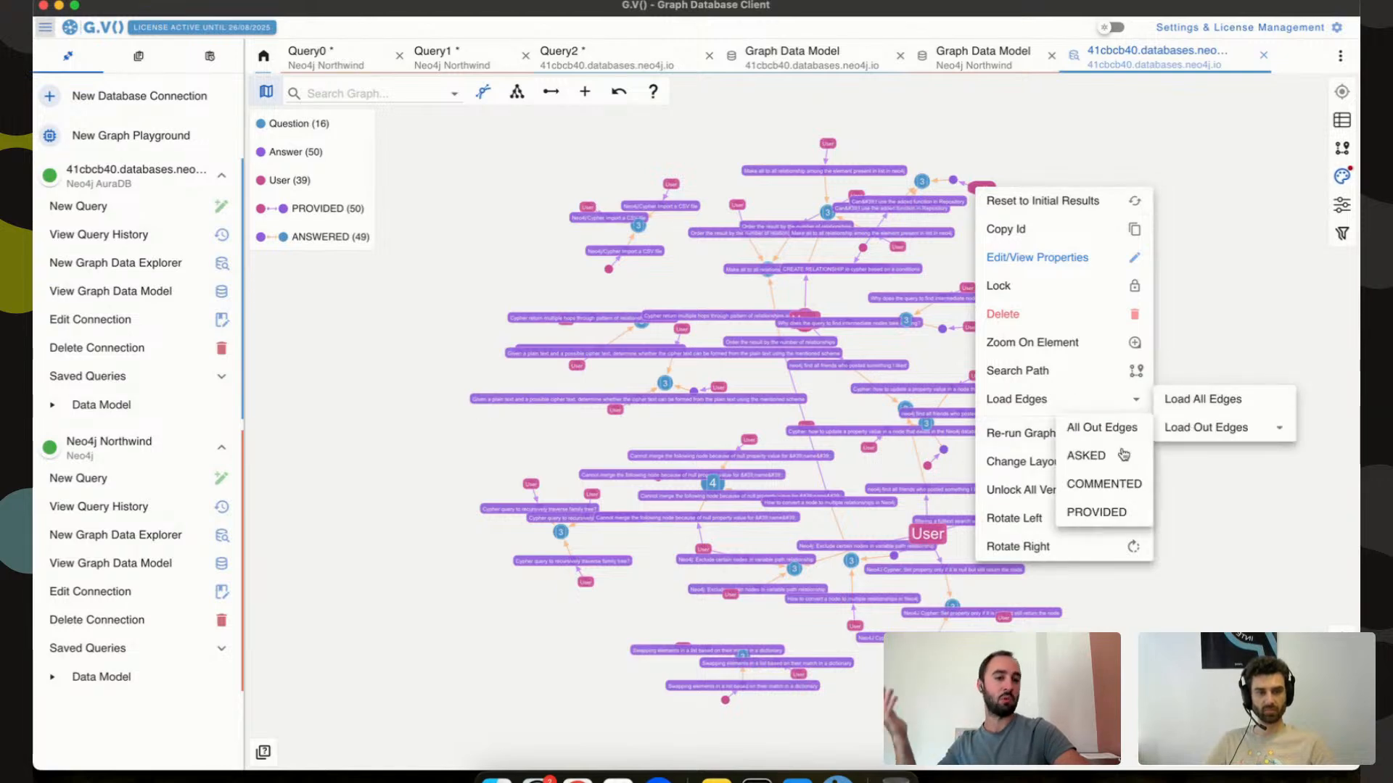
left_click(1117, 485)
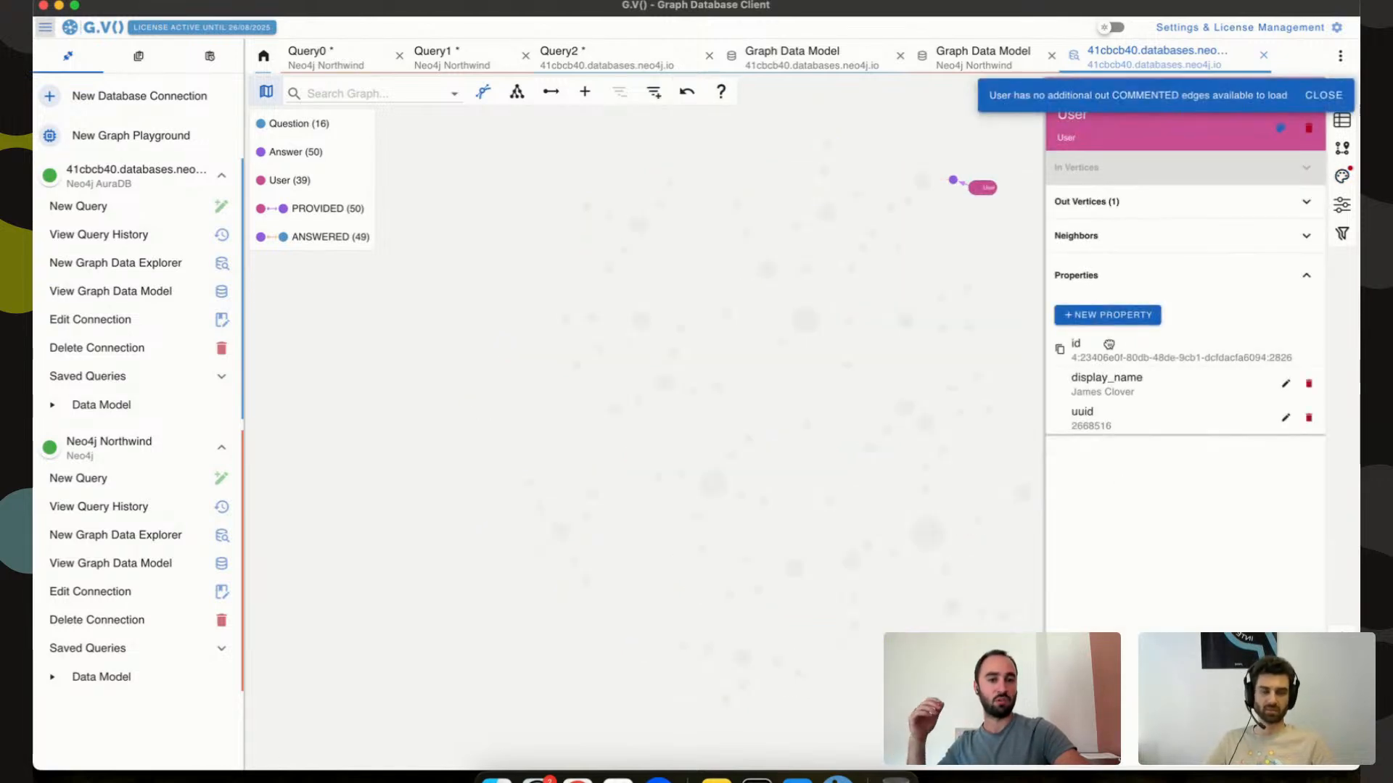
left_click(1003, 247)
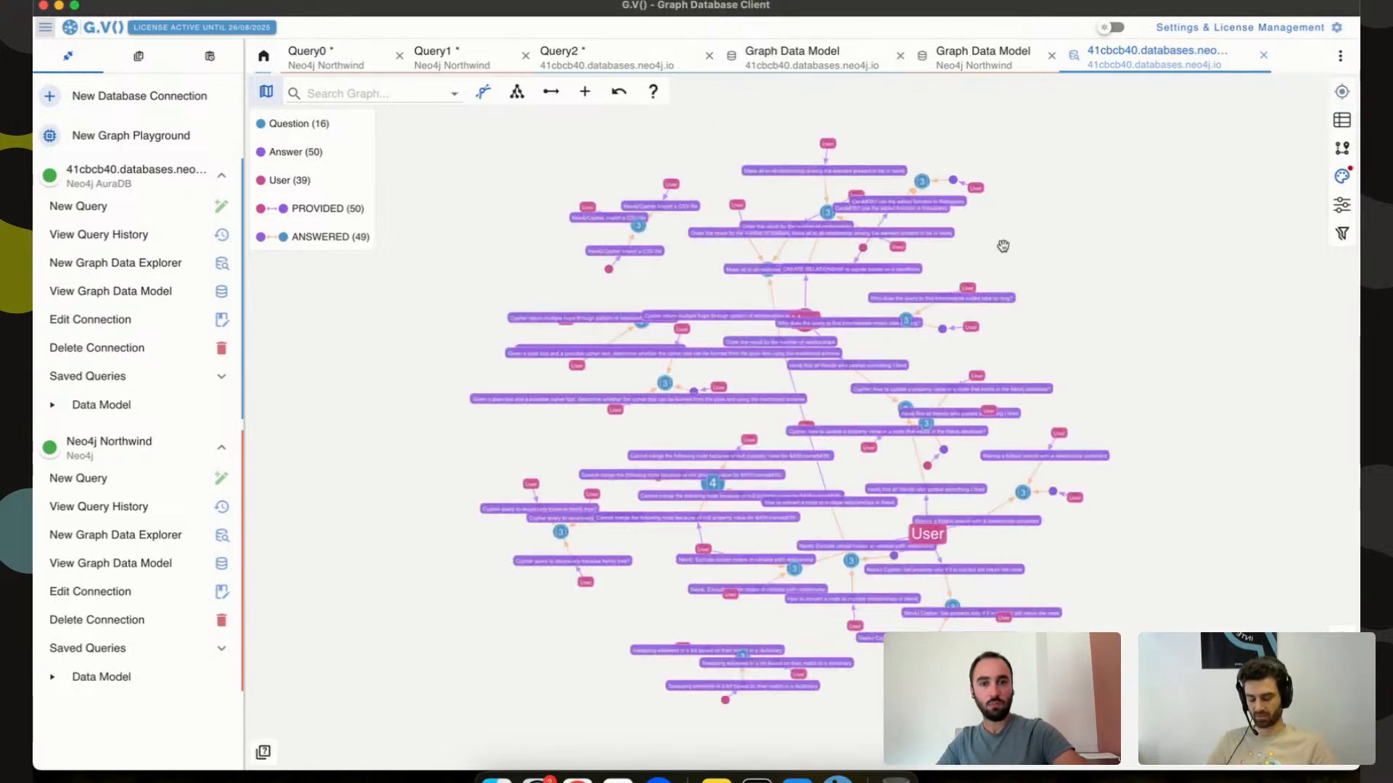
left_click(1265, 58)
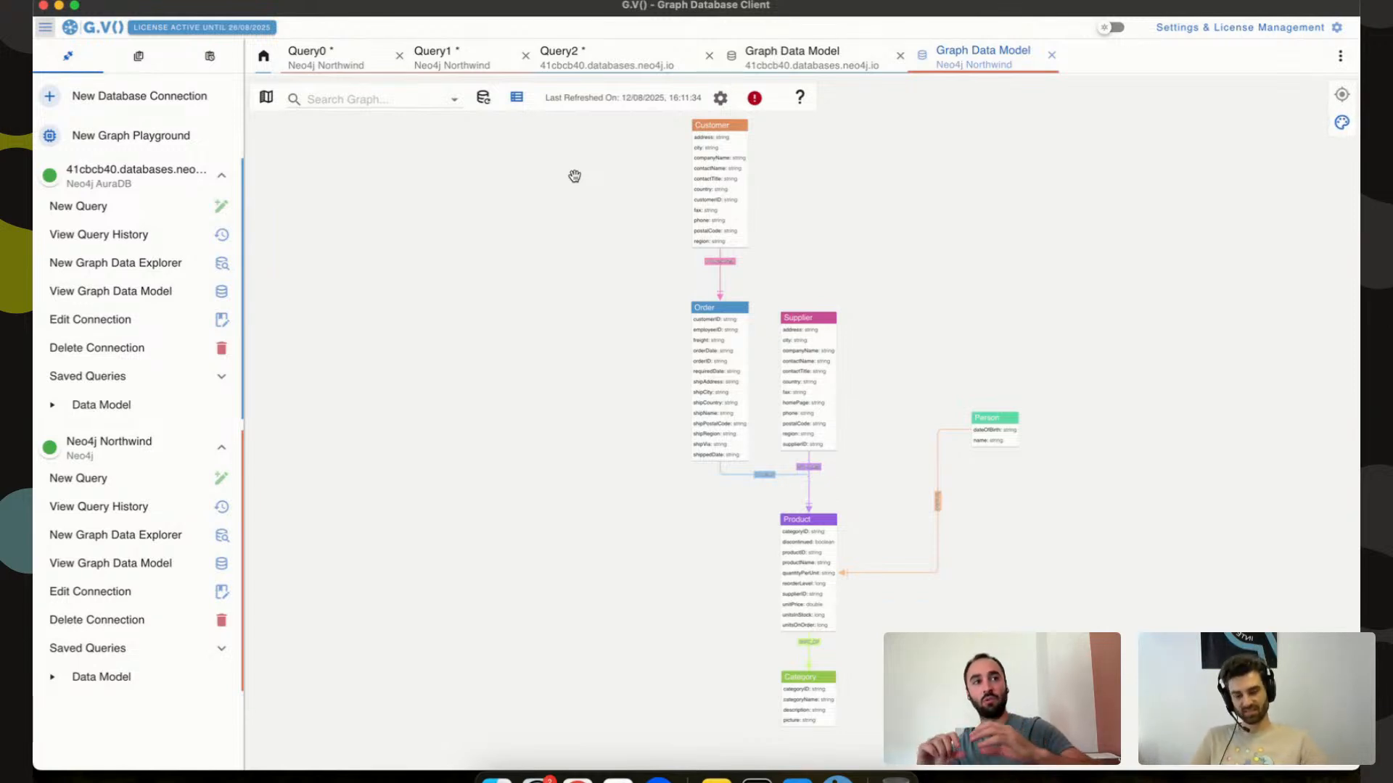
Switch to Query1, close its results panel, and try an s: label in the first node pattern.
left_click(442, 55)
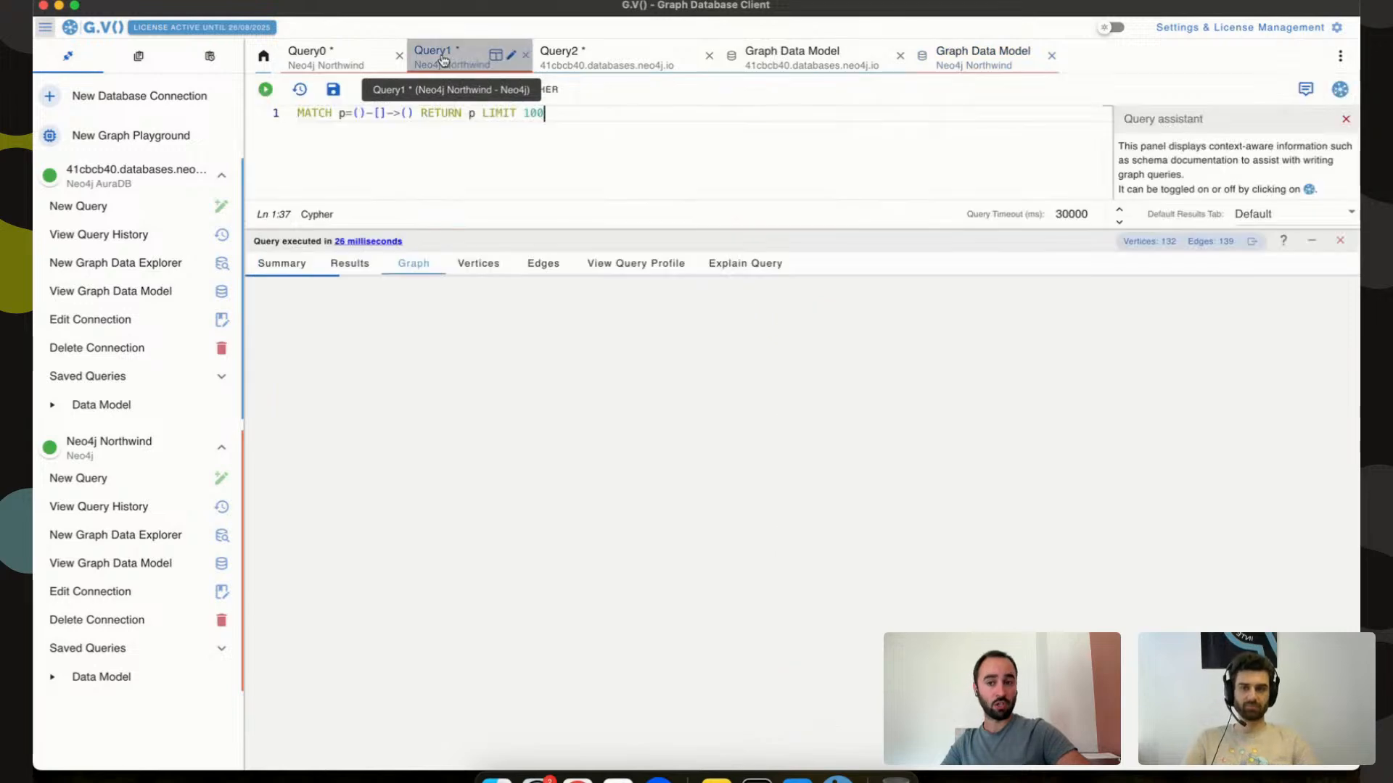
left_click(1339, 240)
left_click(359, 113)
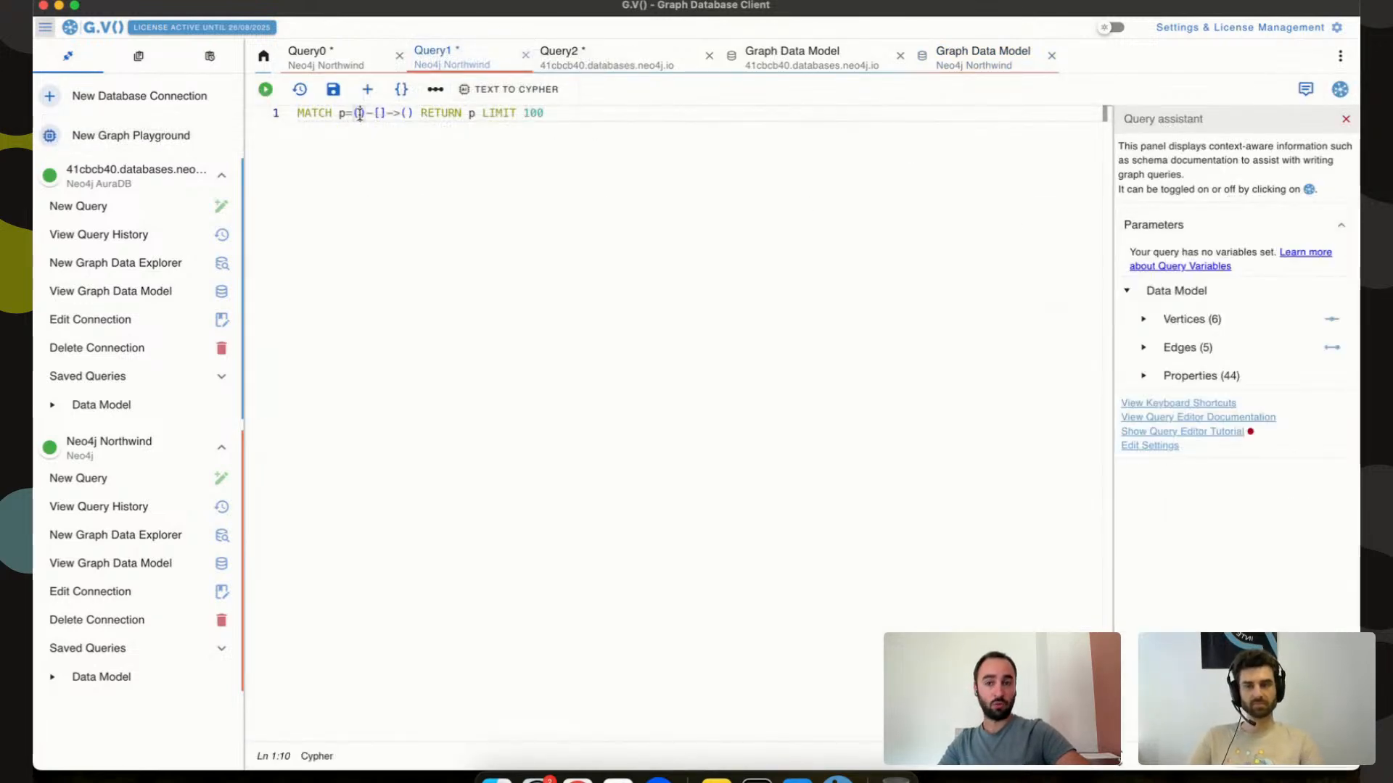
type("s:")
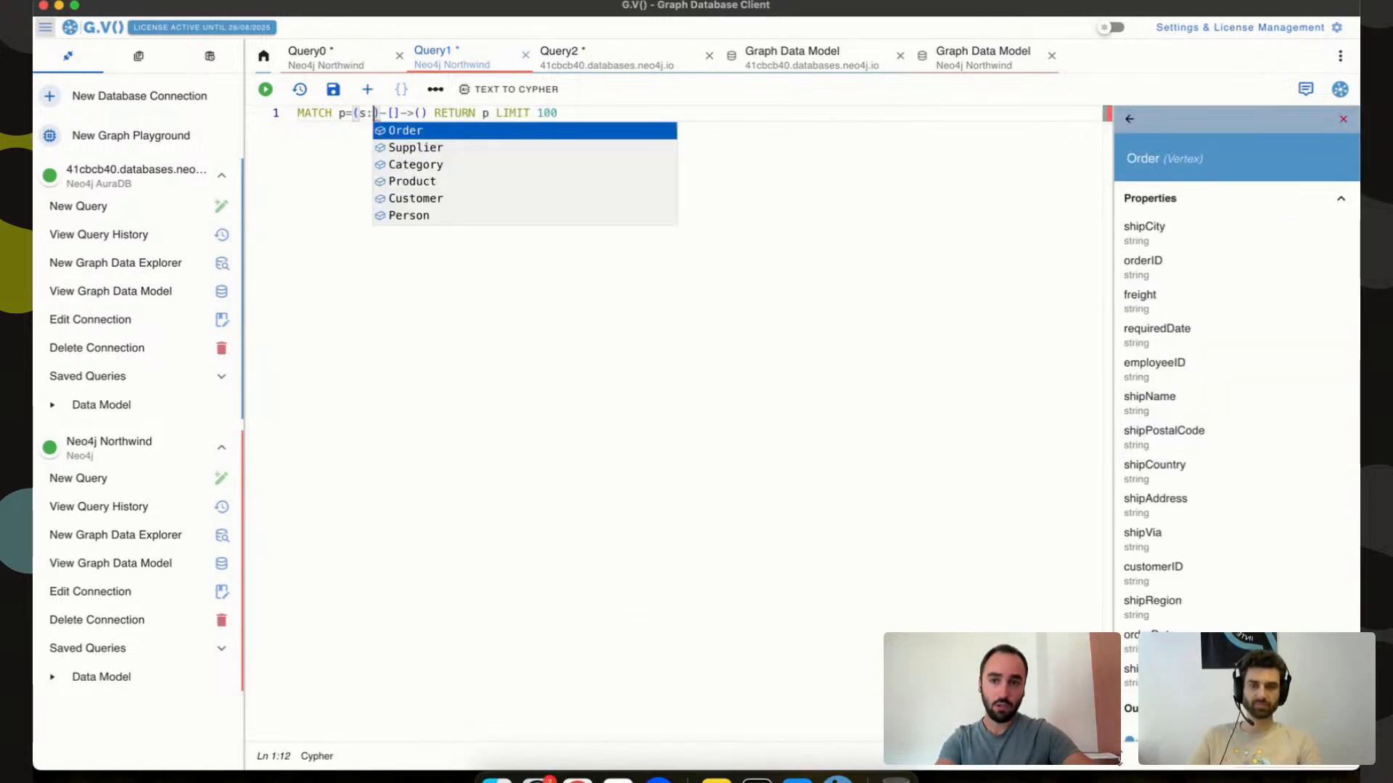
key("Down")
key("Down")
key("Down")
key("Up")
key("Up")
key("Up")
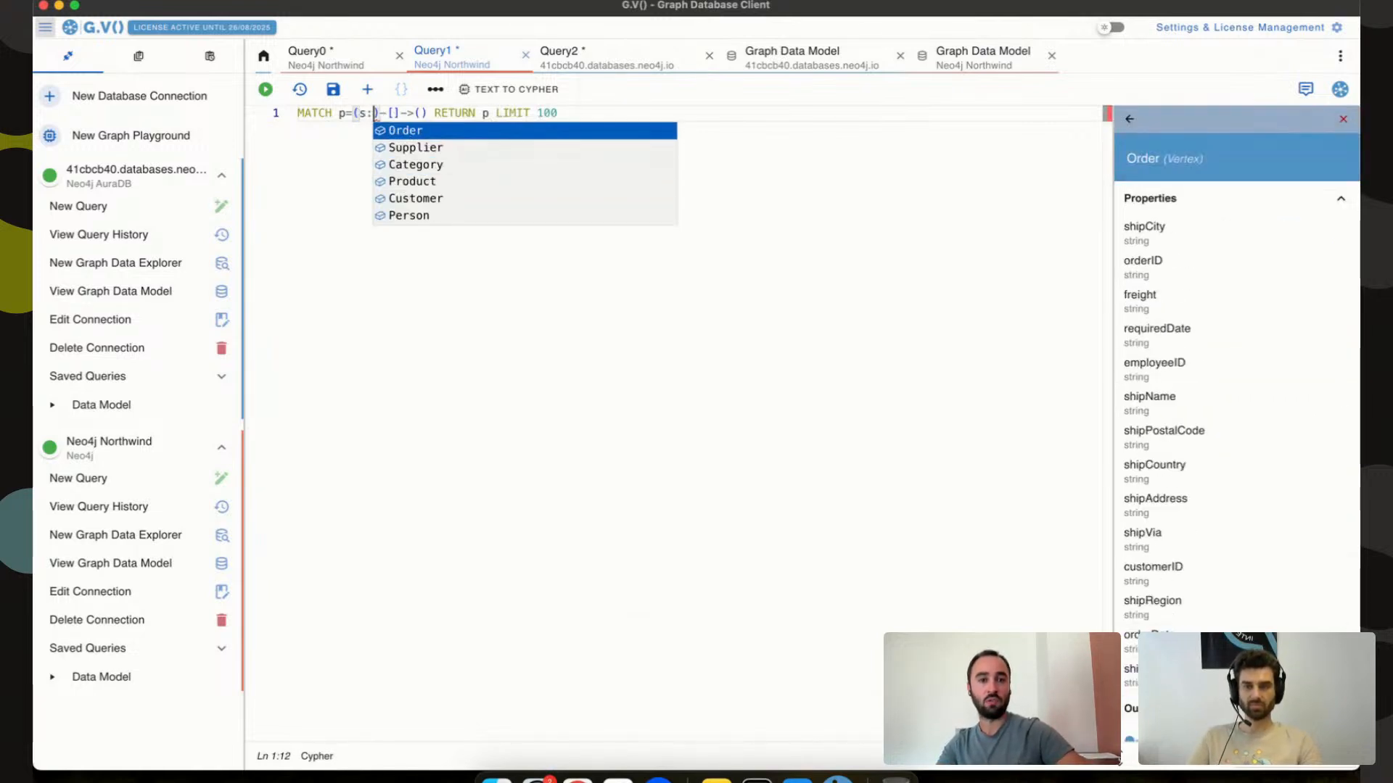
key("Down")
key("Down")
key("Down")
key("Down")
key("BackSpace")
key("BackSpace")
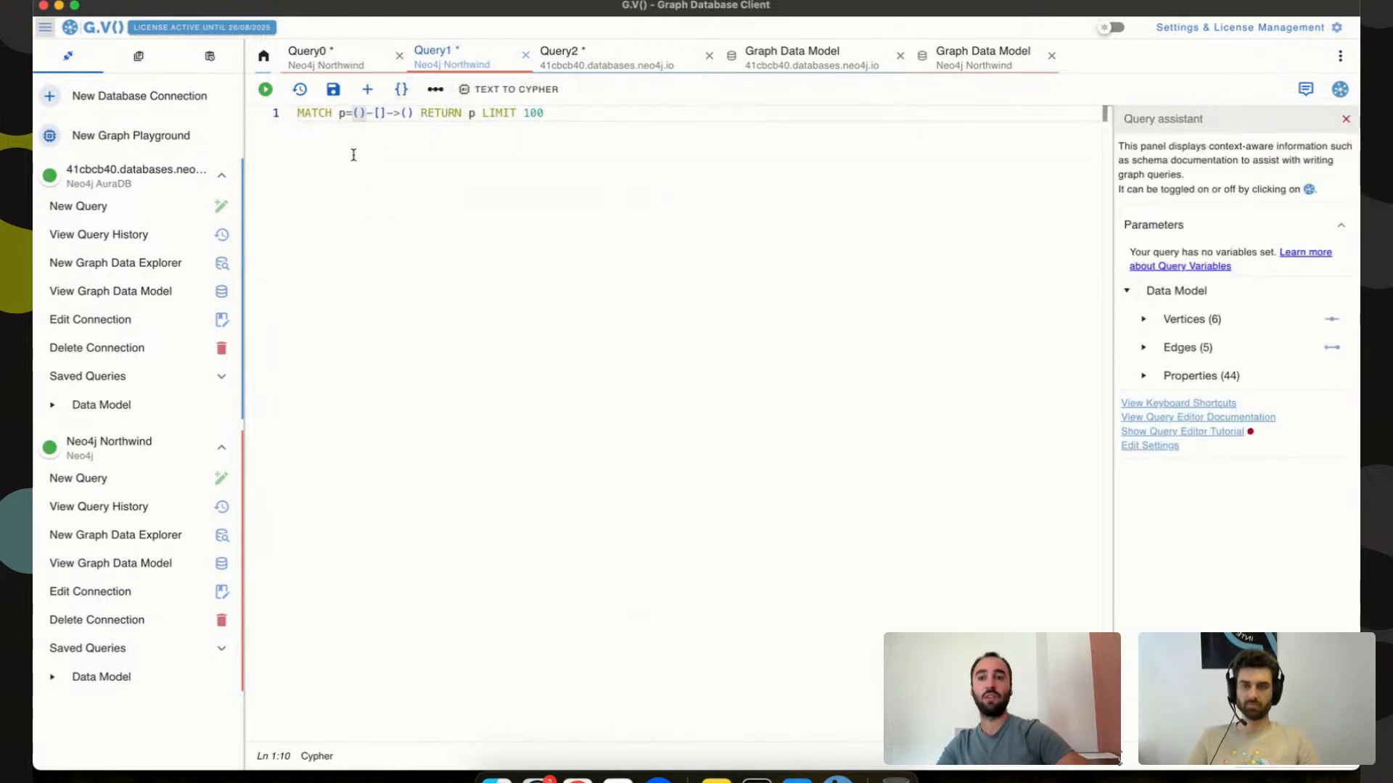
Review the MATCH, RETURN and LIMIT clauses, then delete the whole query line.
left_click(319, 114)
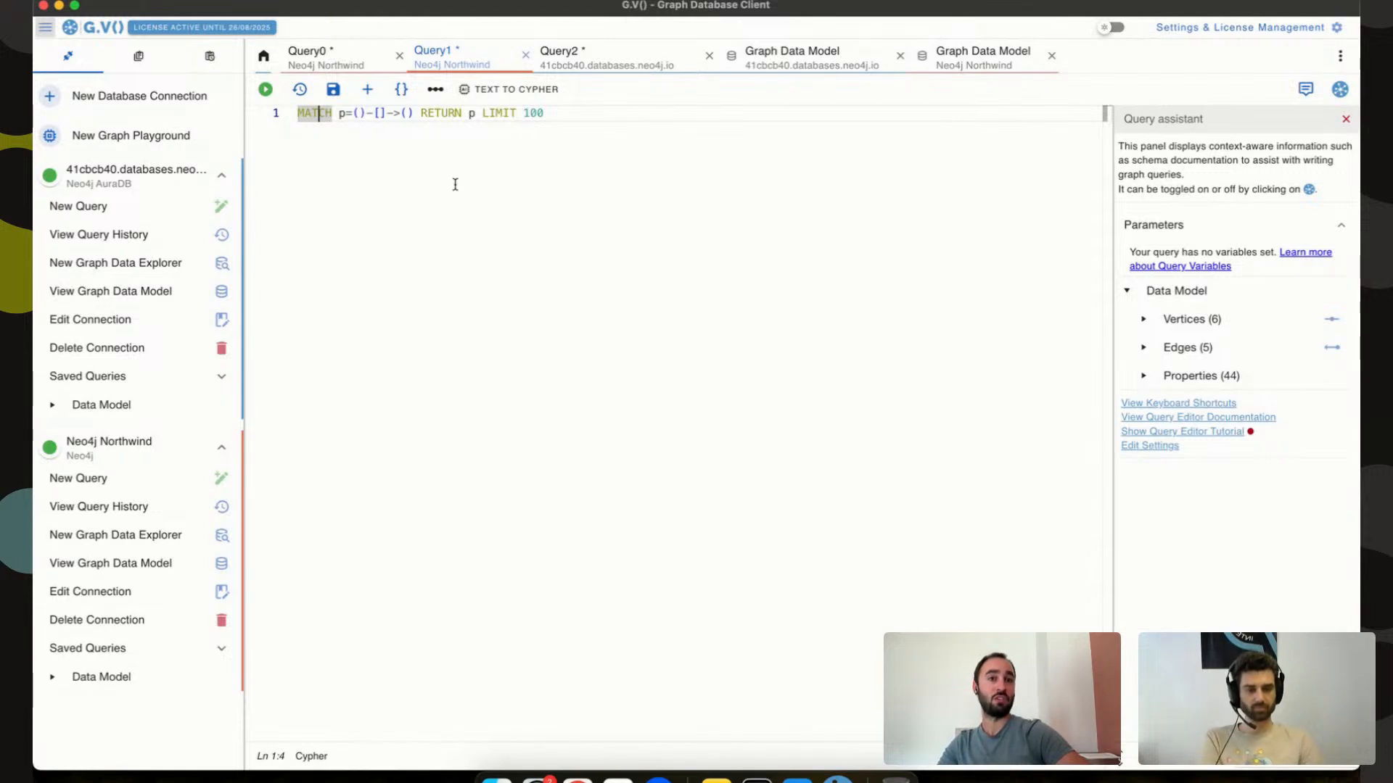
left_click(434, 114)
left_click(503, 115)
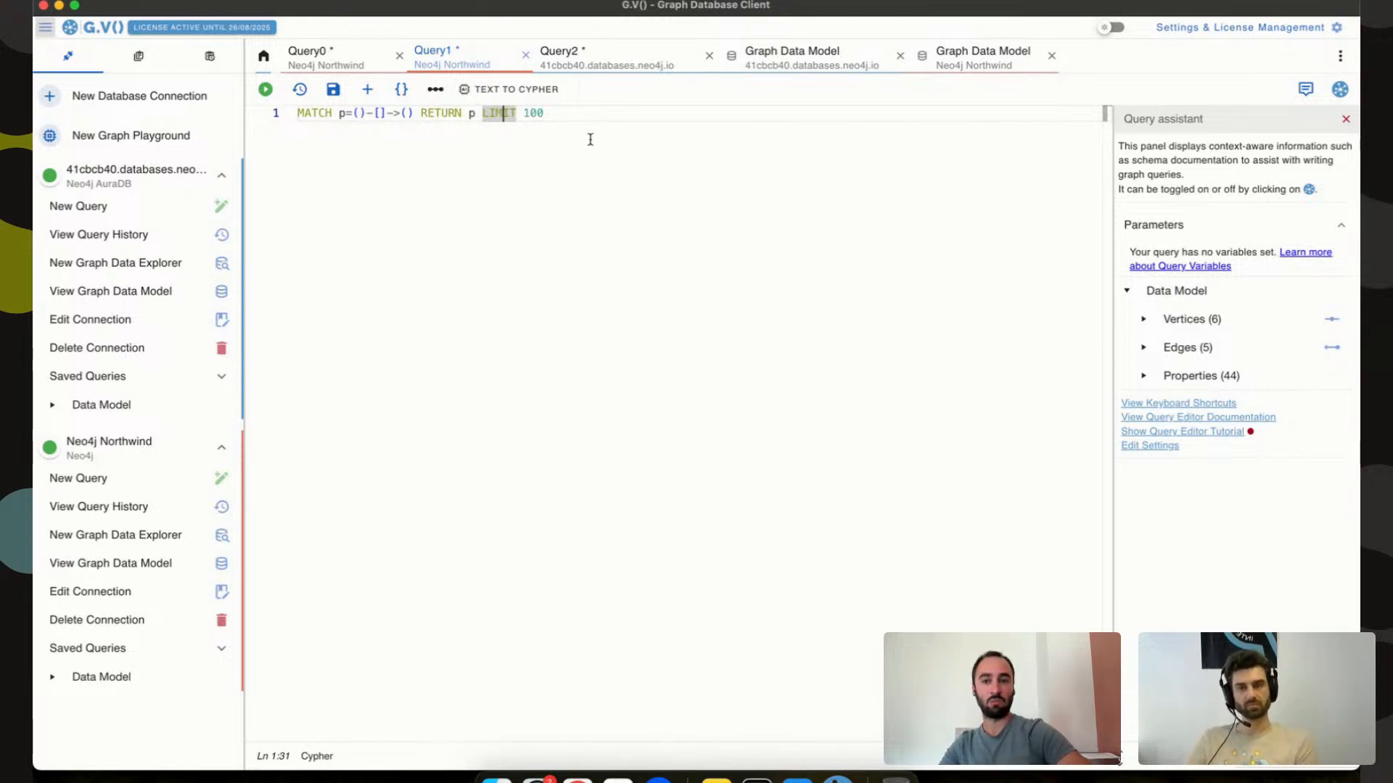
left_click(567, 108)
key("ctrl+a")
key("BackSpace")
key("ctrl+space")
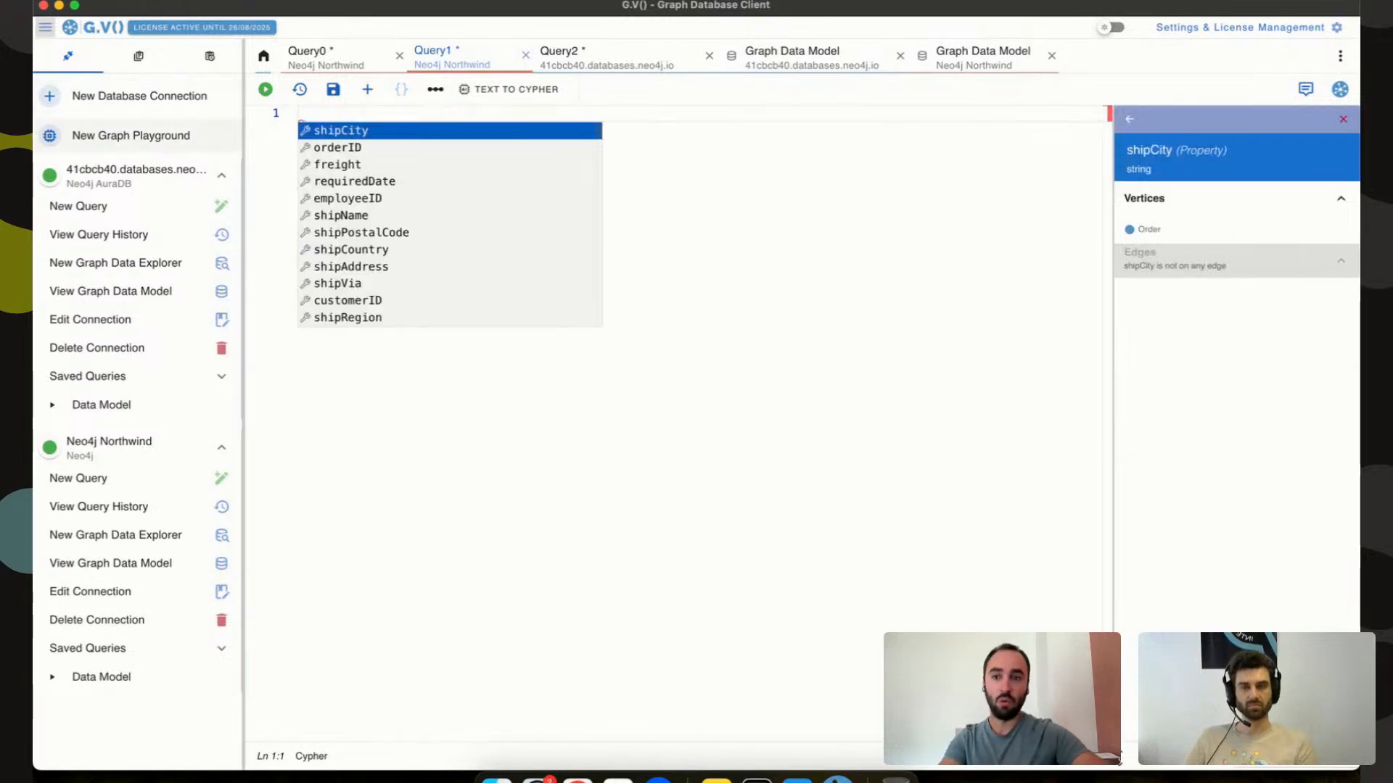
Type M to begin a MATCH clause in the empty Query1 editor.
type("M")
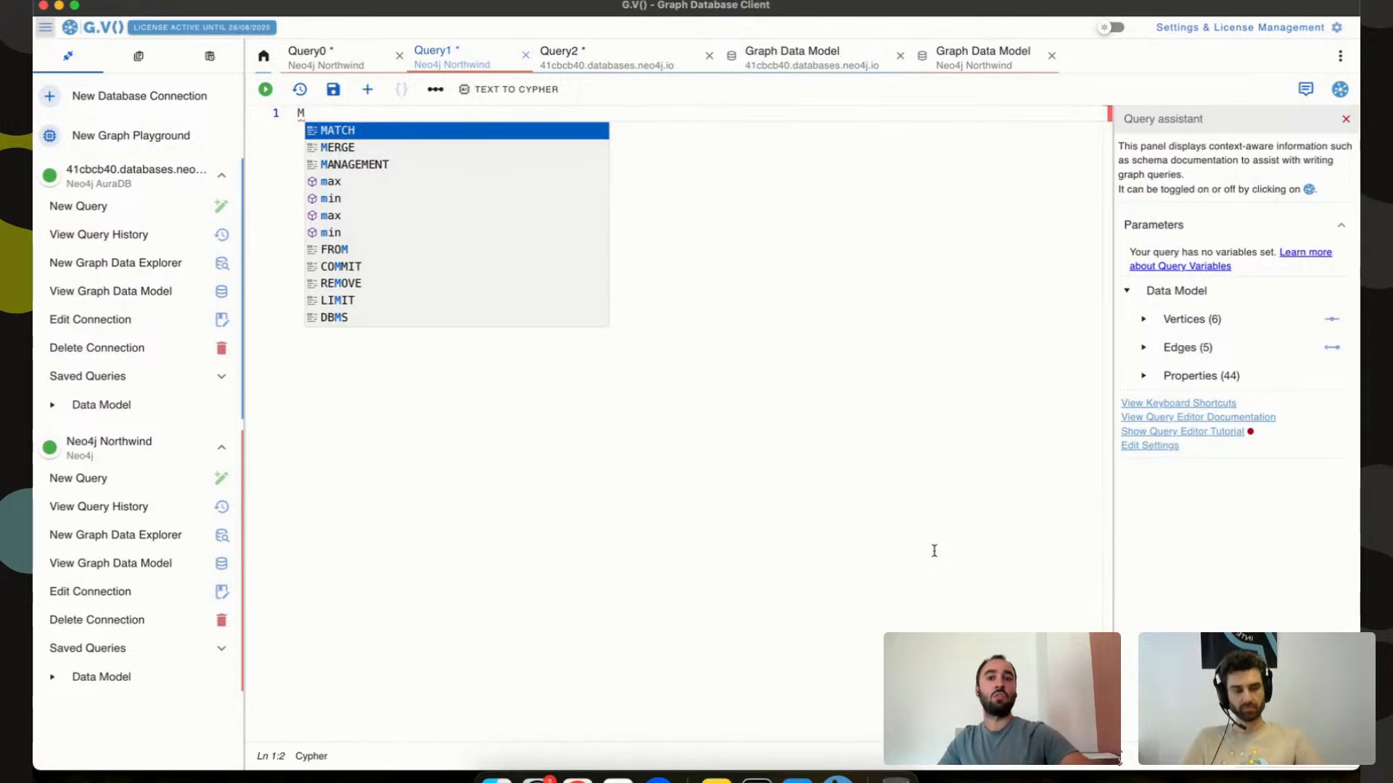
Split the editor to show Northwind's graph data model beside AuraDB's, panning the Northwind diagram.
left_click(882, 63)
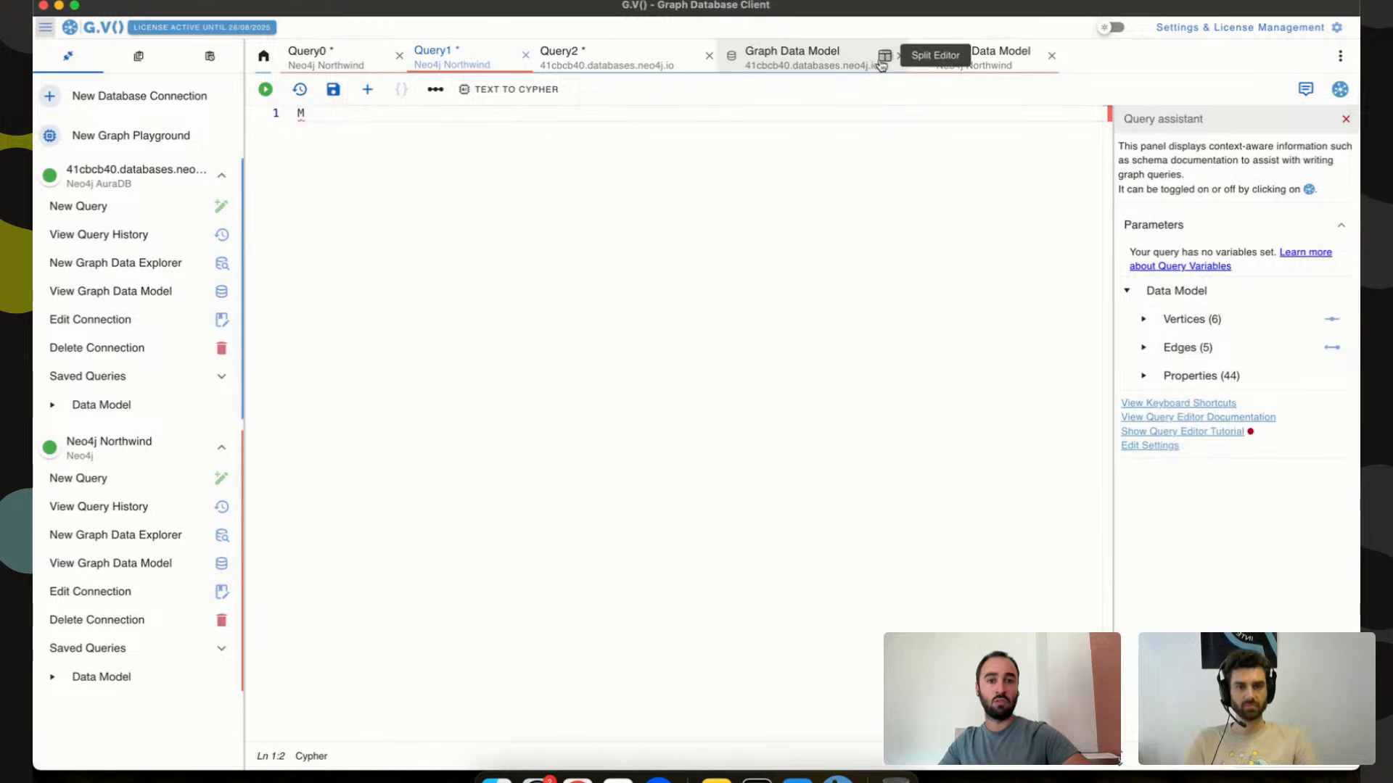
left_click(672, 62)
left_click_drag(569, 317, 320, 332)
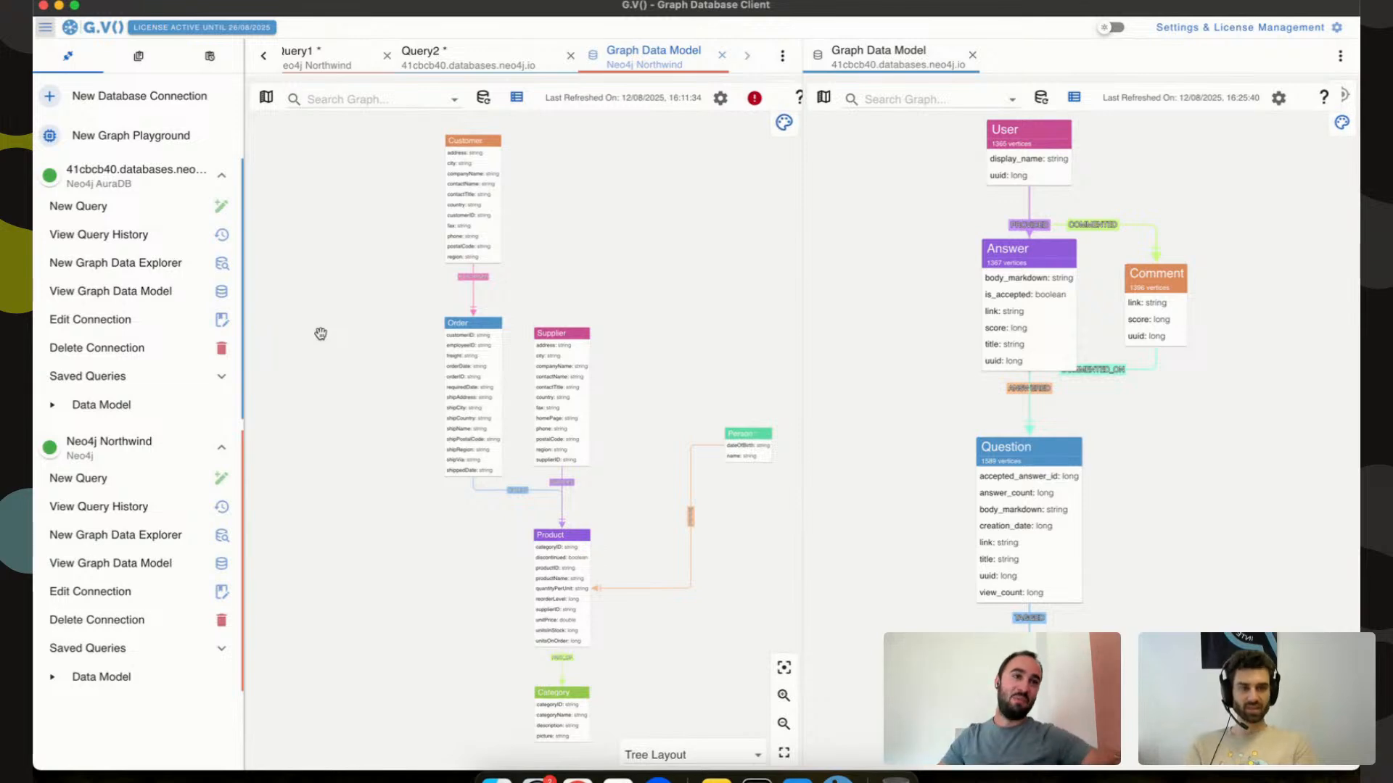
Close the AuraDB data model view and remove the person: label from the Query2 pattern.
left_click(972, 55)
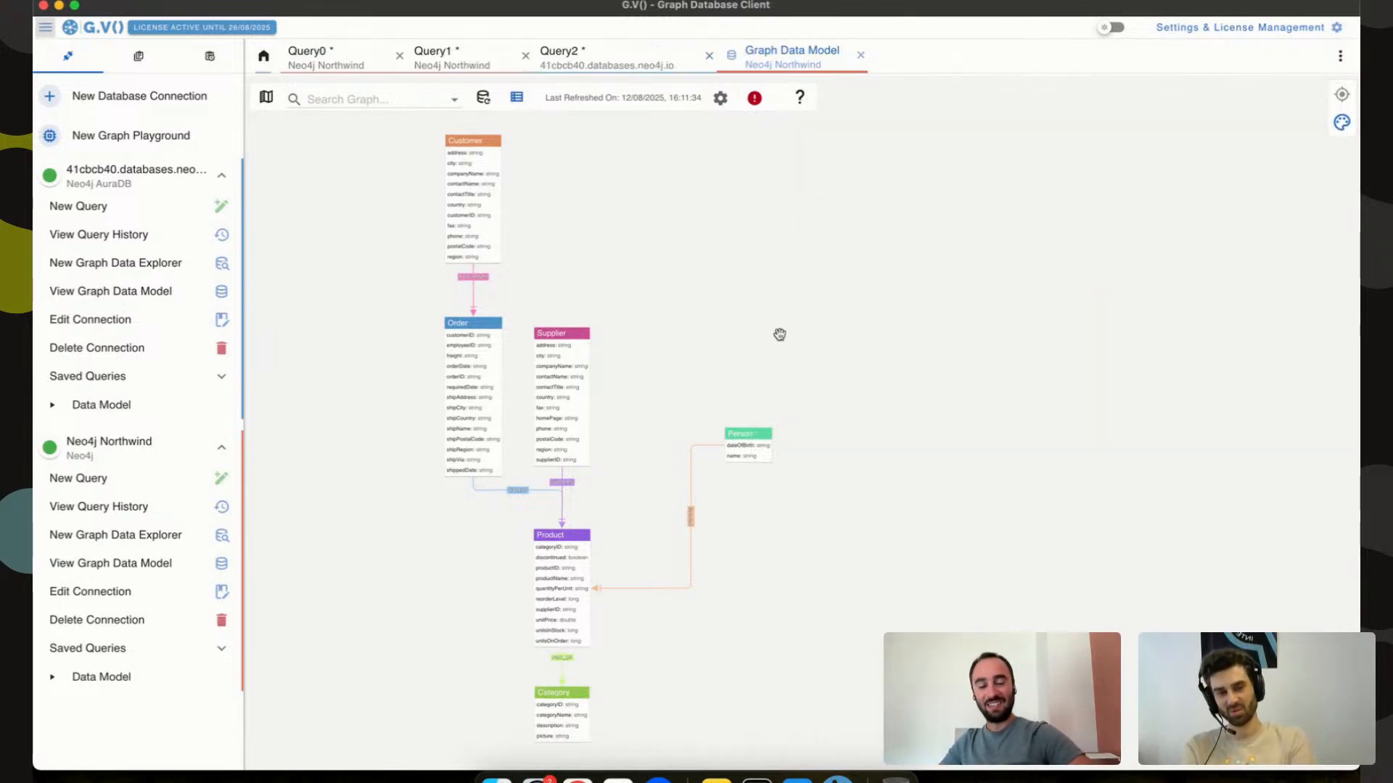
left_click(588, 62)
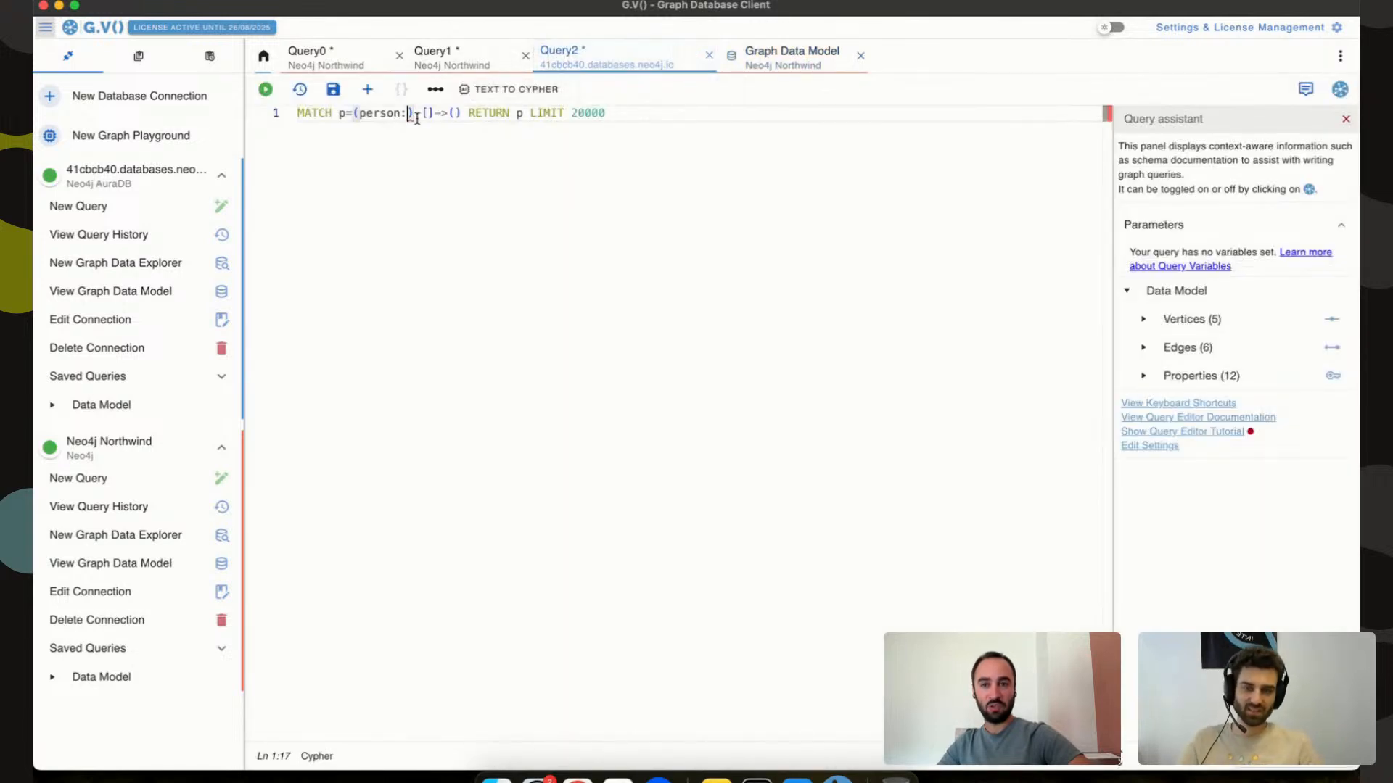
left_click_drag(407, 113, 359, 114)
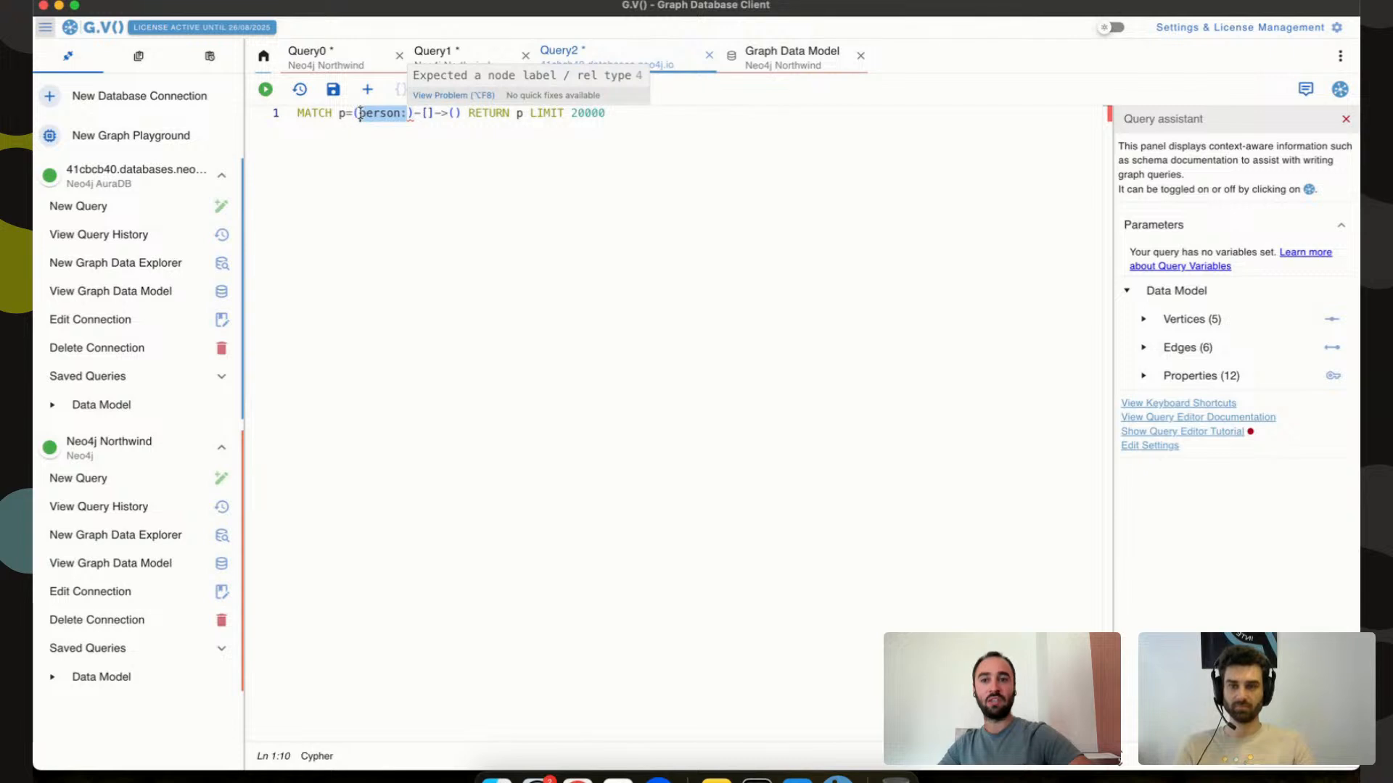
key("BackSpace")
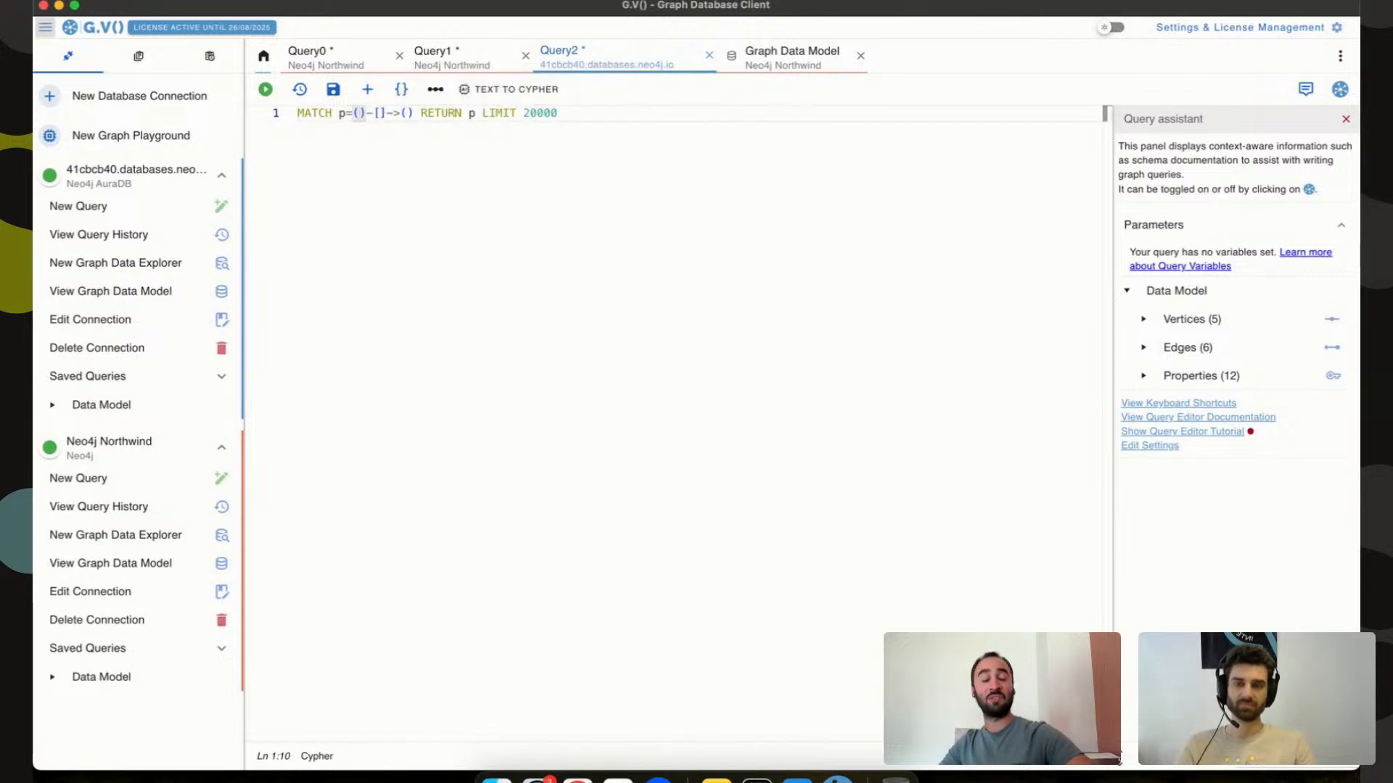
left_click(414, 114)
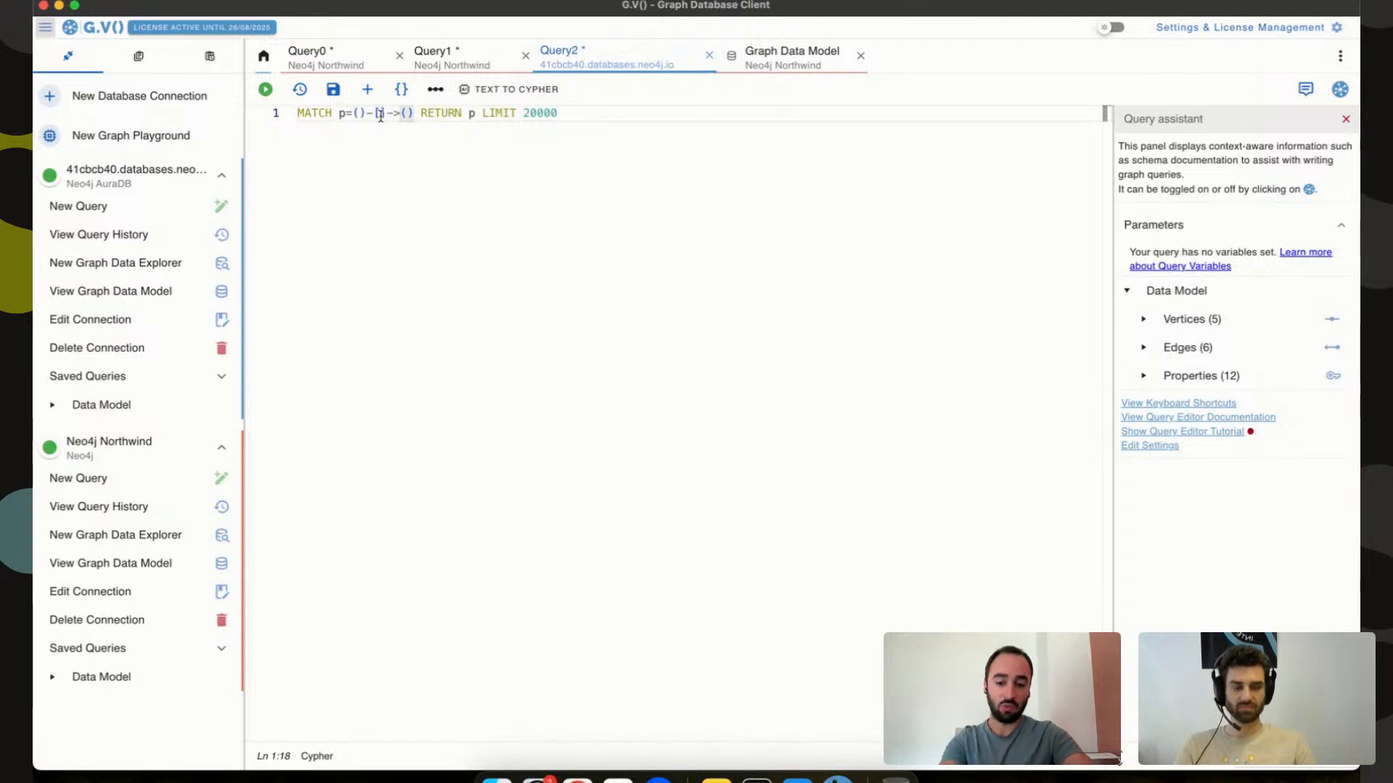
type("Q")
key("BackSpace")
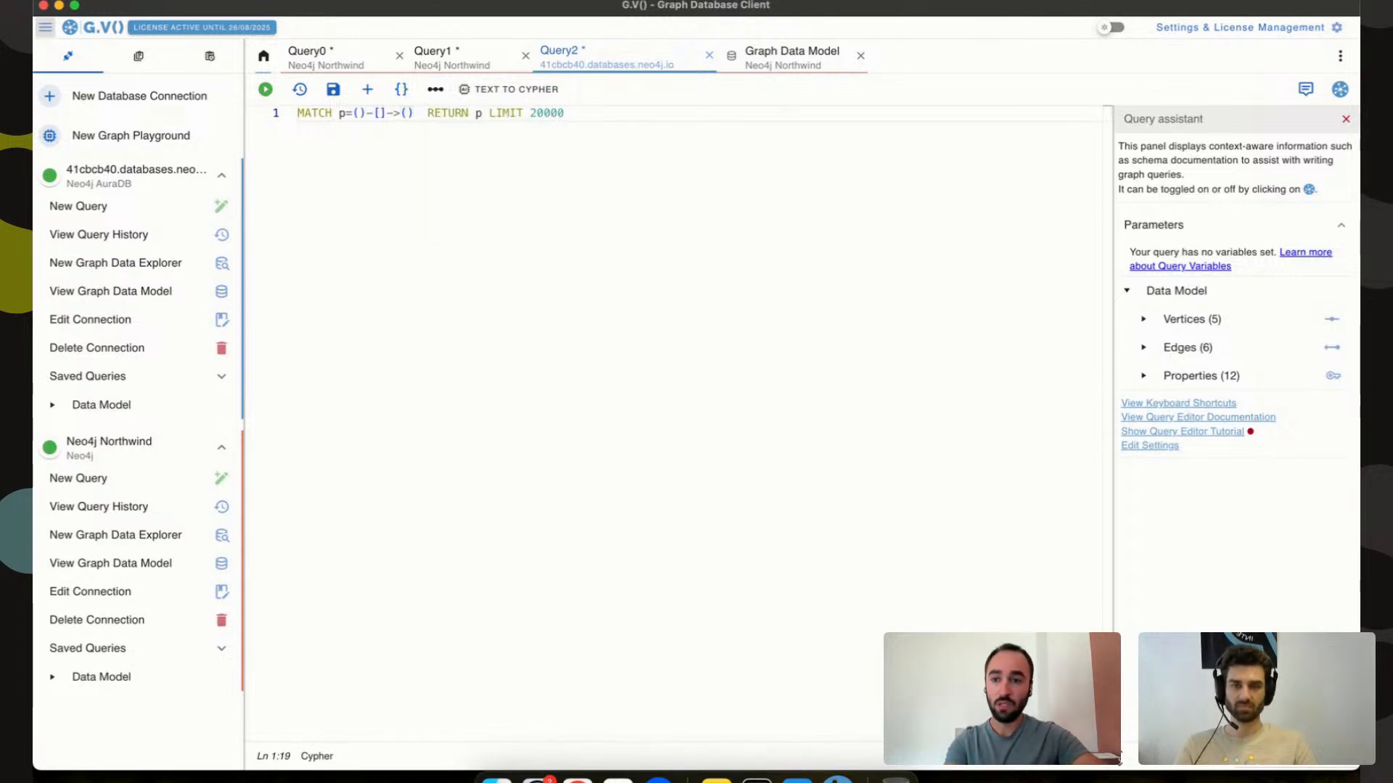
Name the first node pattern s:Answer and delete the p= path assignment.
left_click(1152, 321)
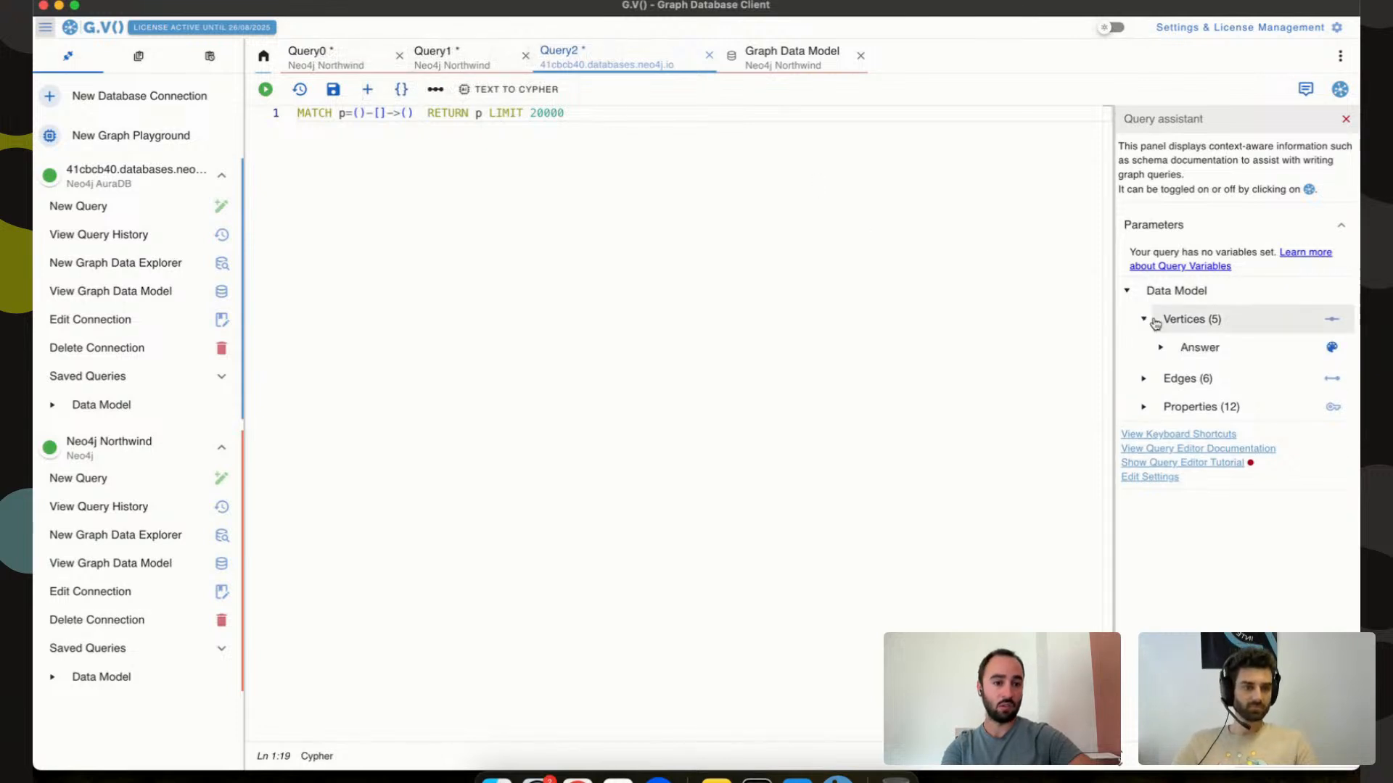
left_click(358, 113)
type("s;An")
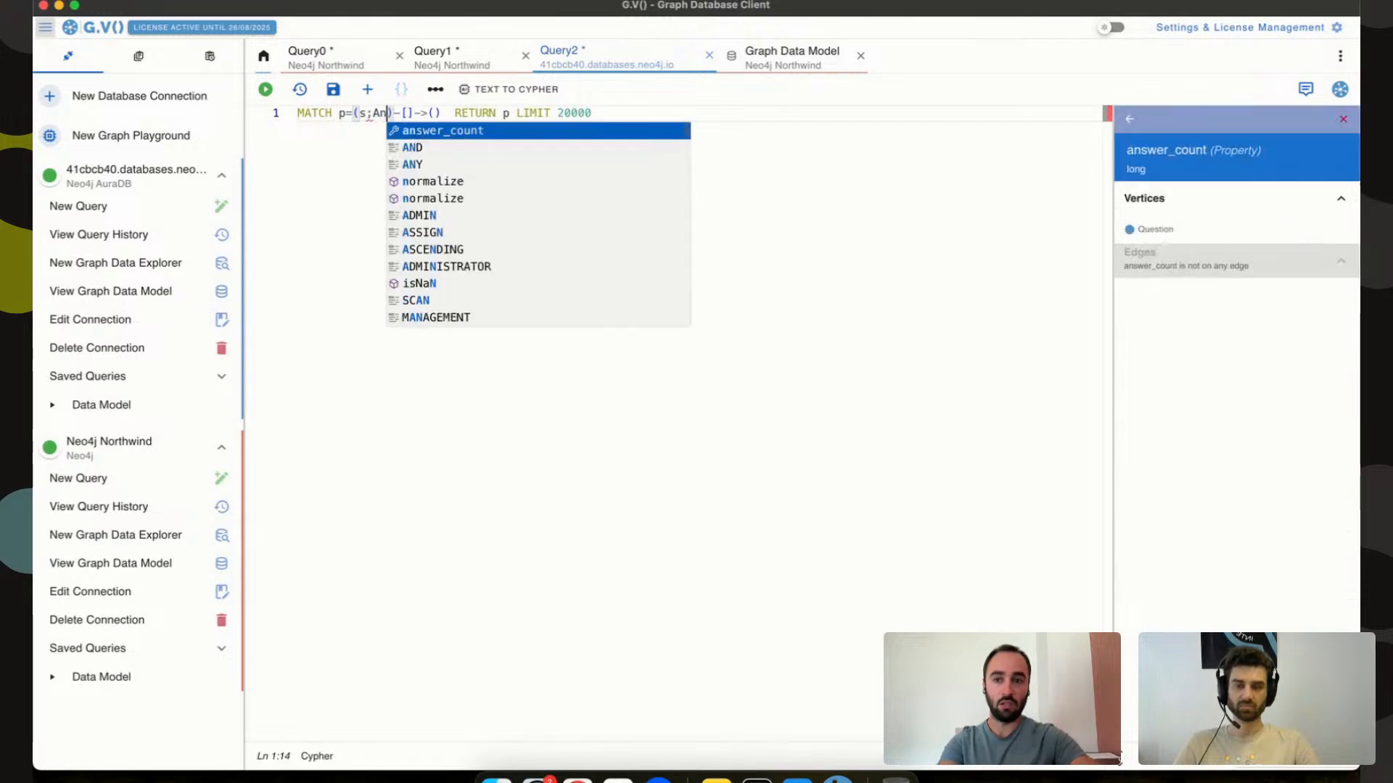
key("Escape")
type(":Answer")
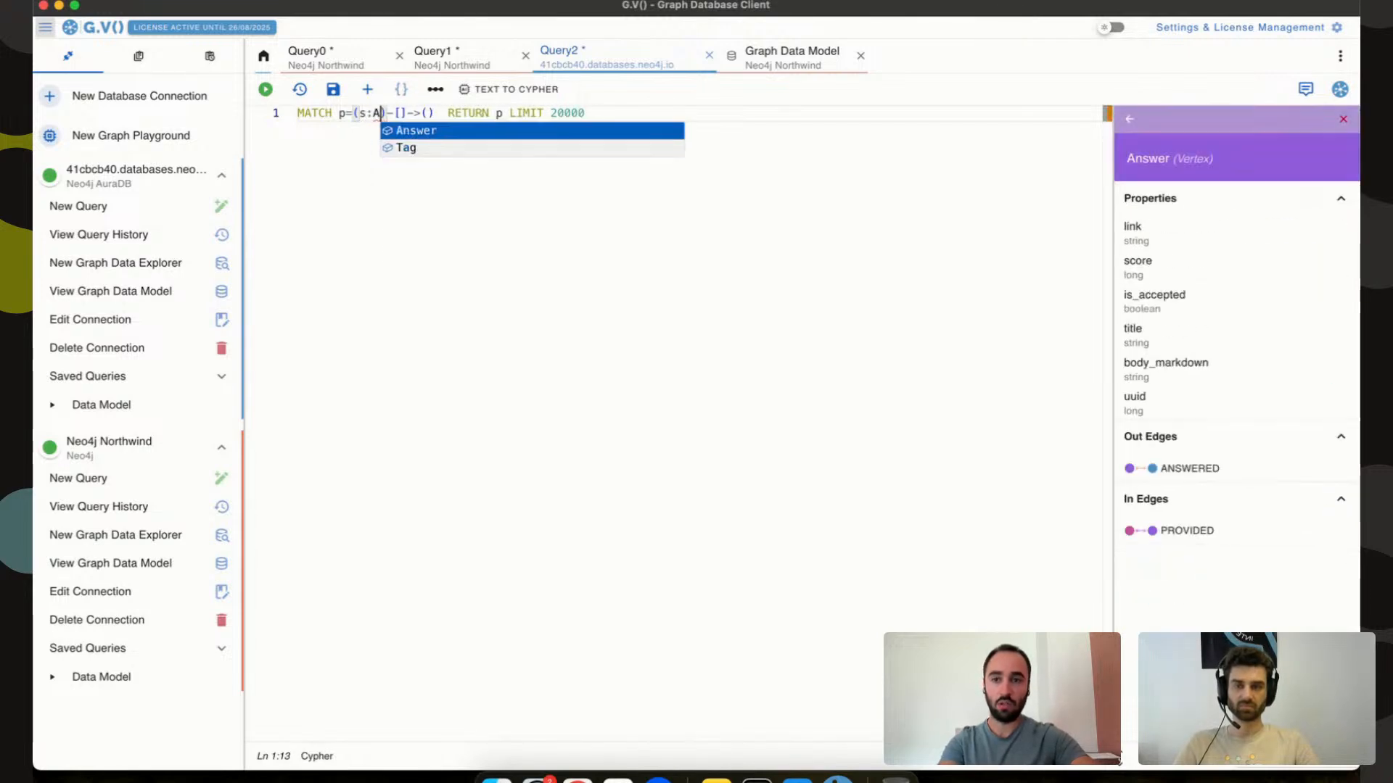
left_click_drag(354, 113, 454, 114)
key("BackSpace")
Add WHERE s.answer_count > $answer_count RETURN s and remove the LIMIT 20000 clause.
type("WHERE s.")
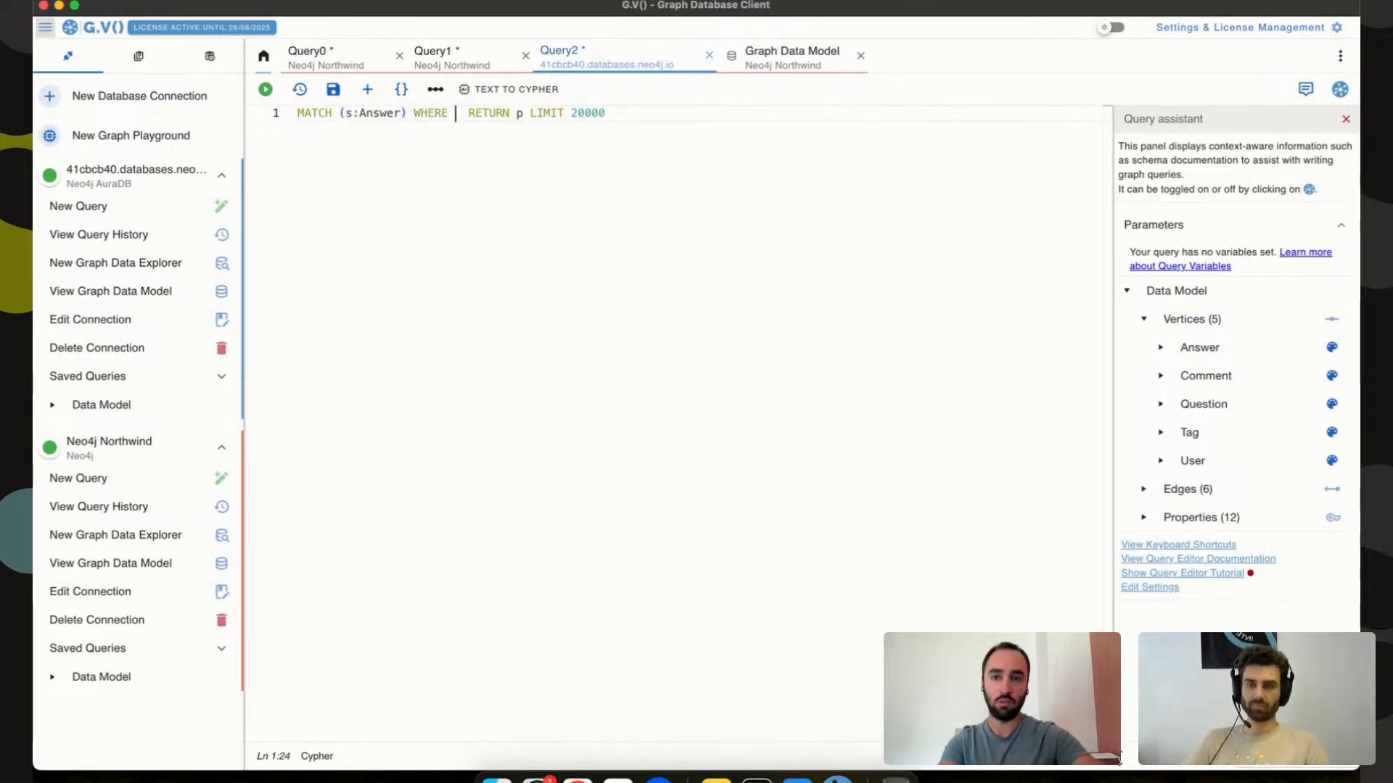
key("Down")
key("Down")
key("Down")
key("Down")
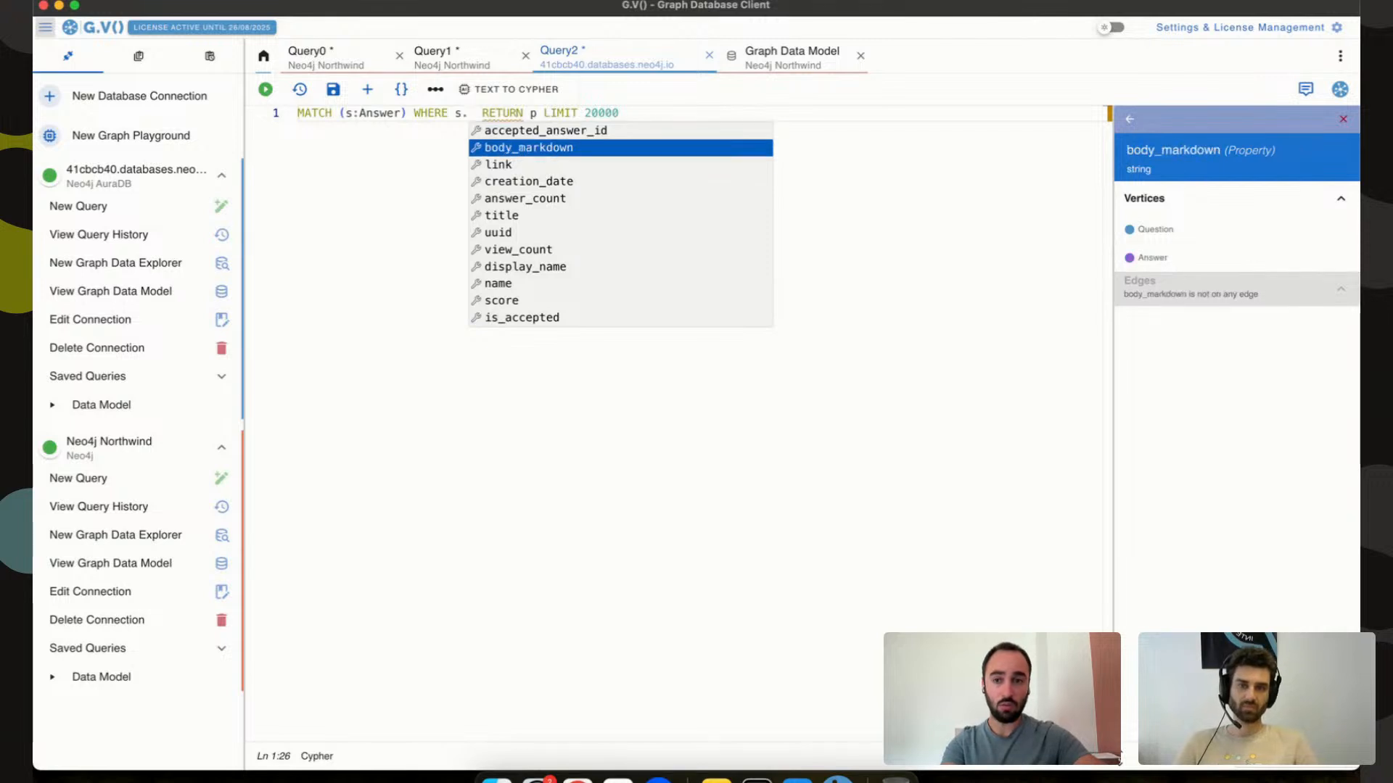
key("Return")
type("> $a")
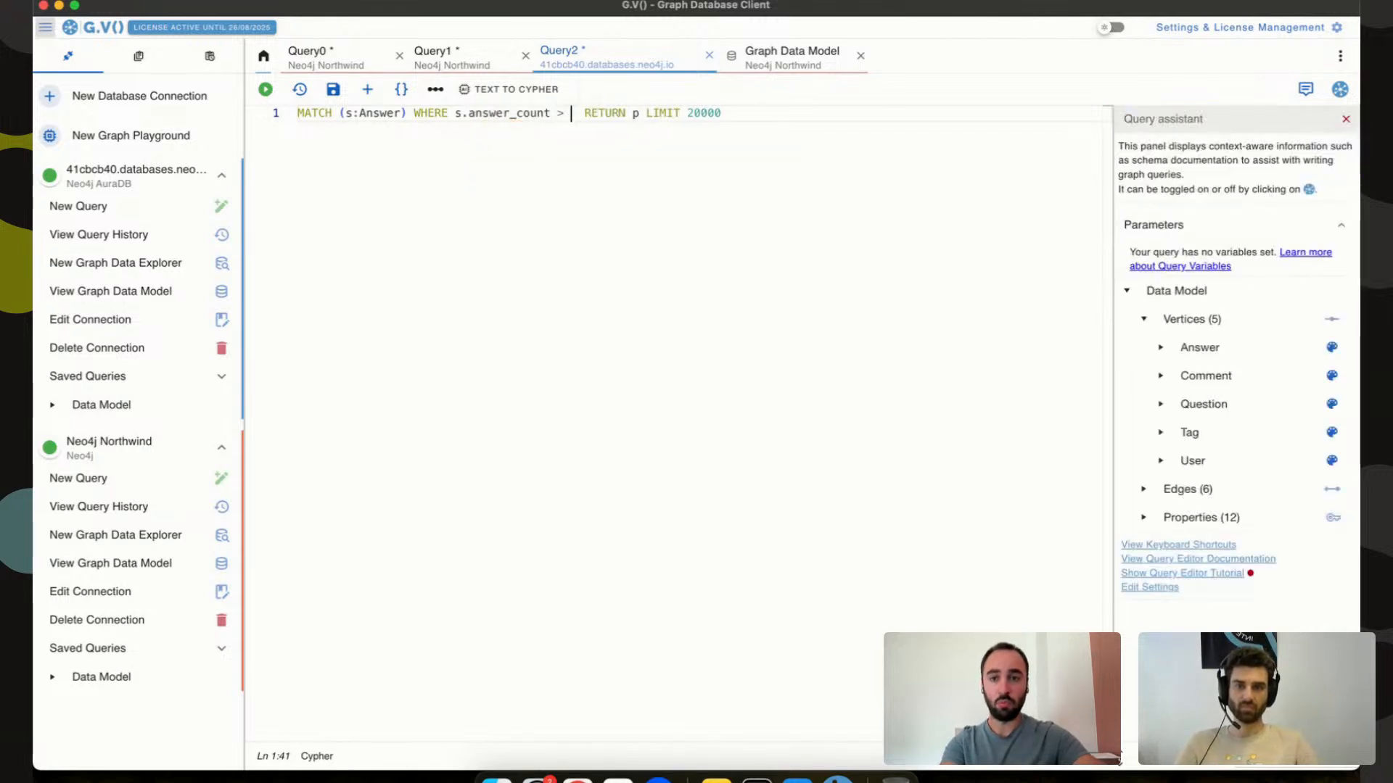
type("nswer_count  RETURN ")
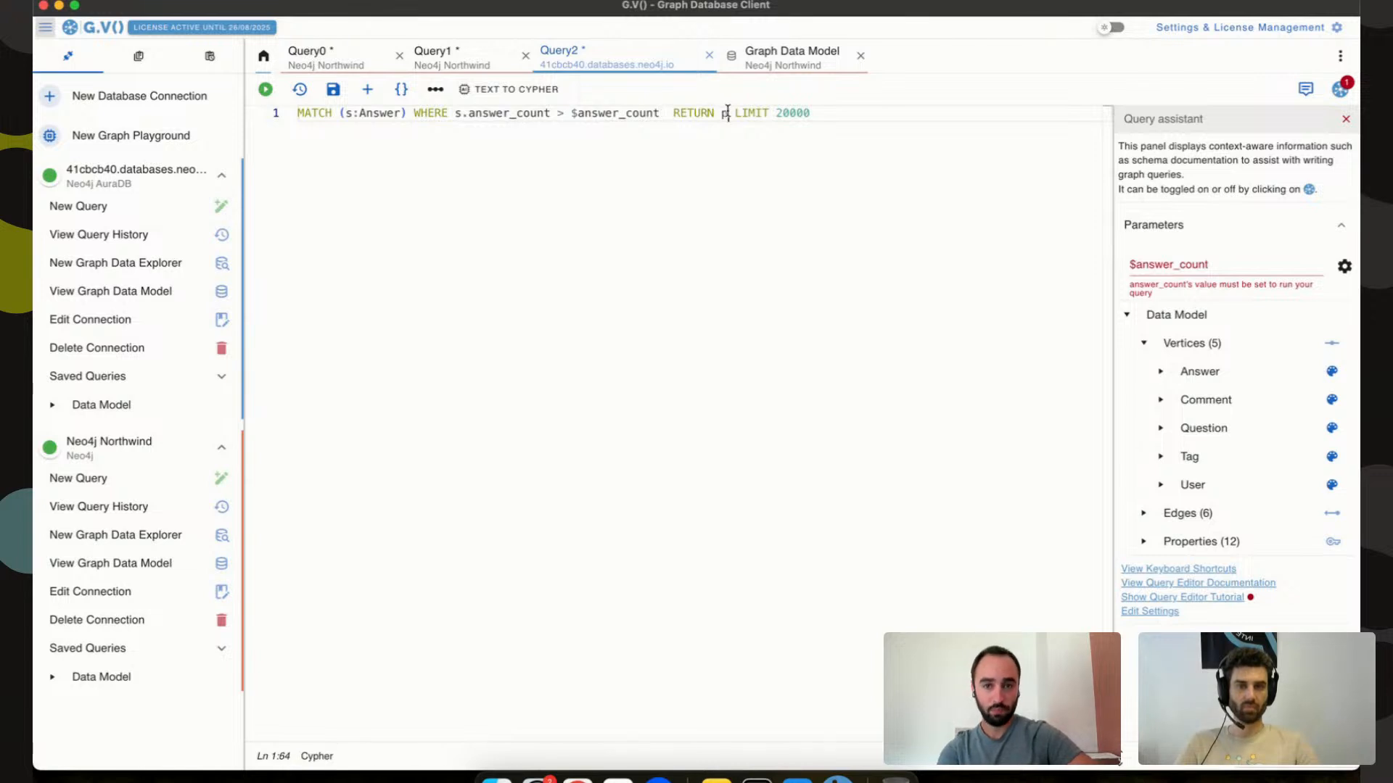
type("s")
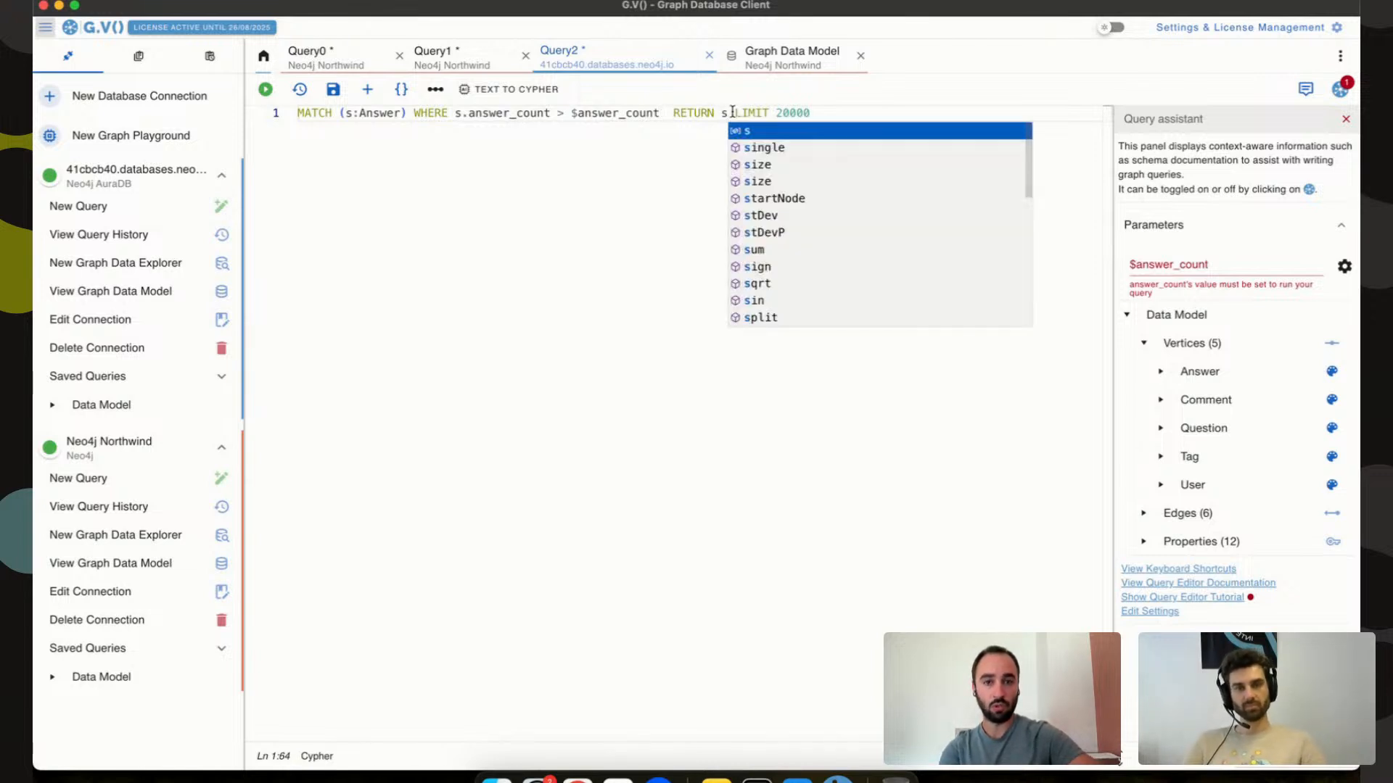
left_click_drag(729, 112, 832, 113)
key("BackSpace")
left_click(624, 115)
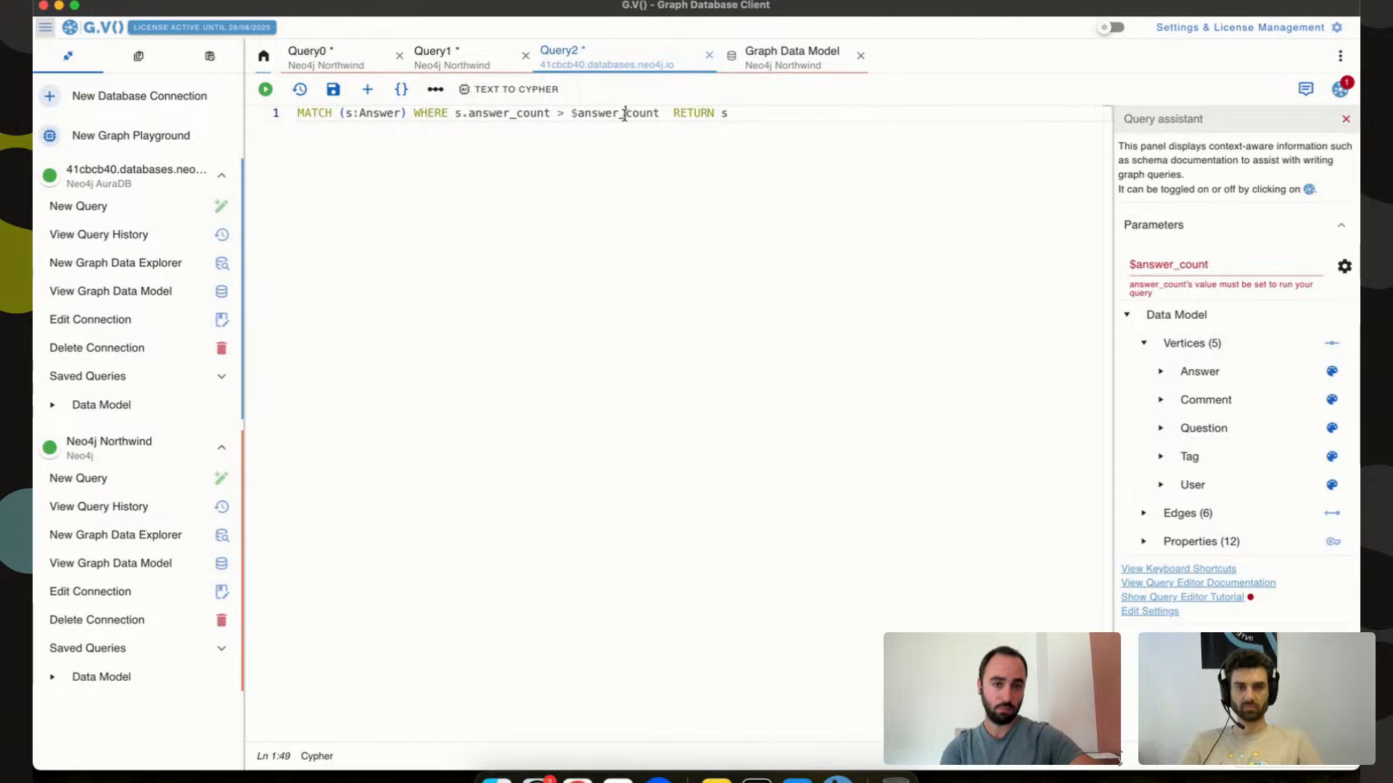
Set $answer_count to 1 and run the query, closing its empty results panel.
left_click(1179, 265)
type("1")
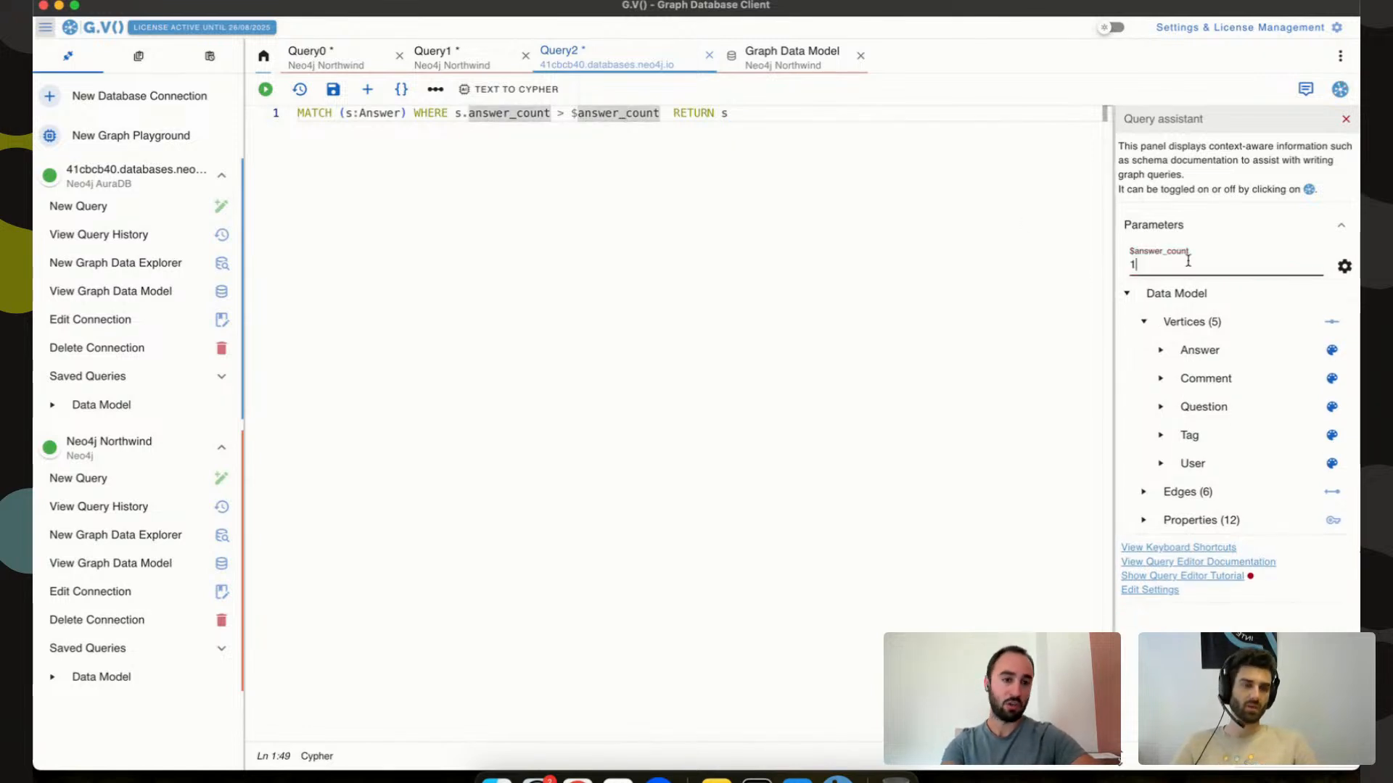
left_click(837, 204)
key("super+Return")
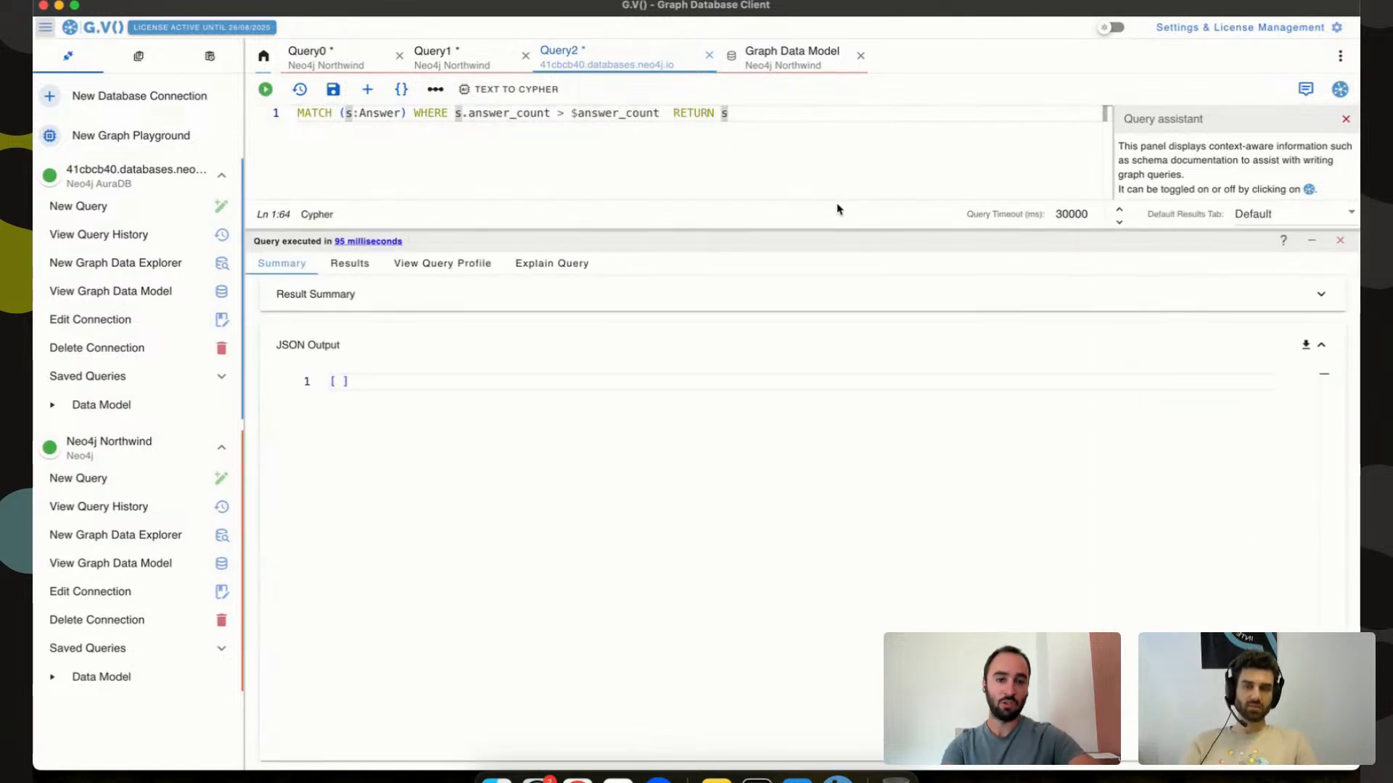
left_click(1340, 240)
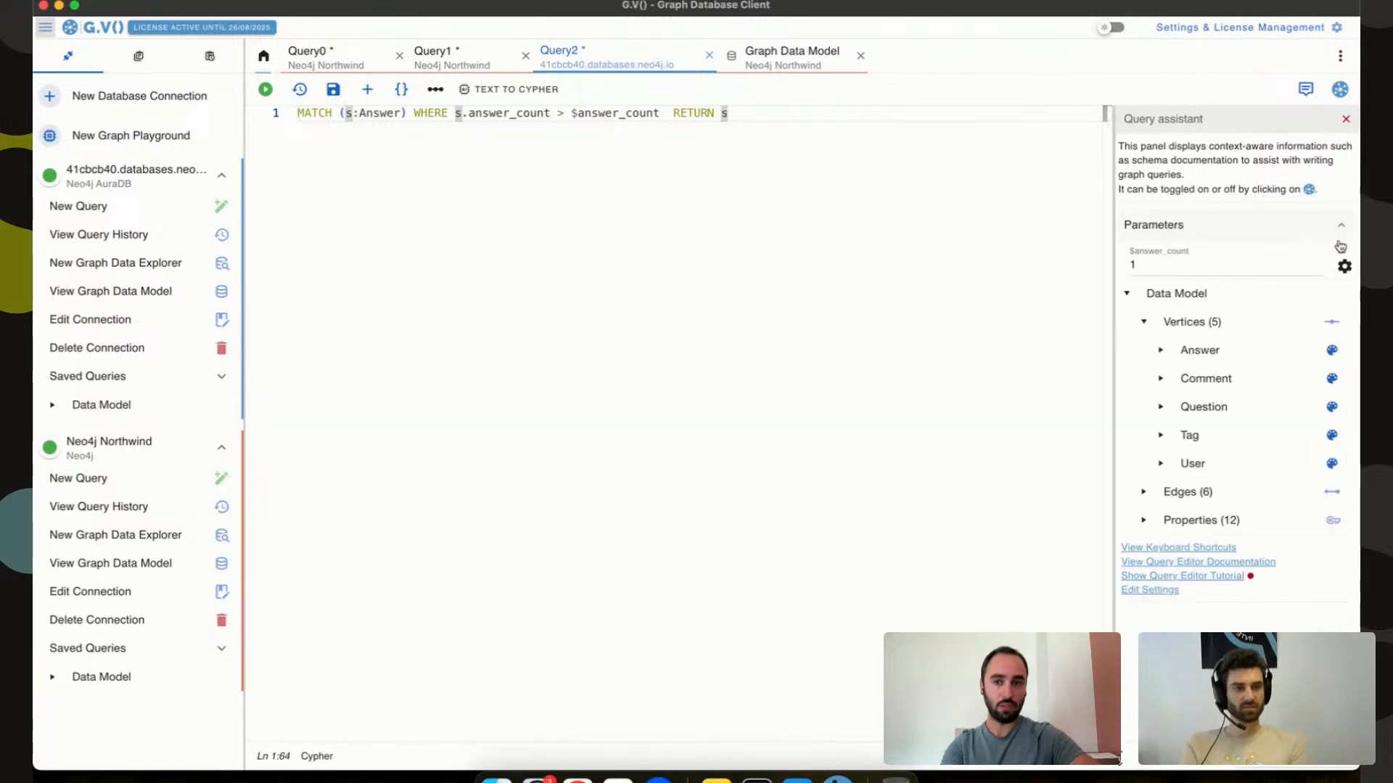
Change the node label from Answer to Question so the query matches (s:Question).
double_click(527, 113)
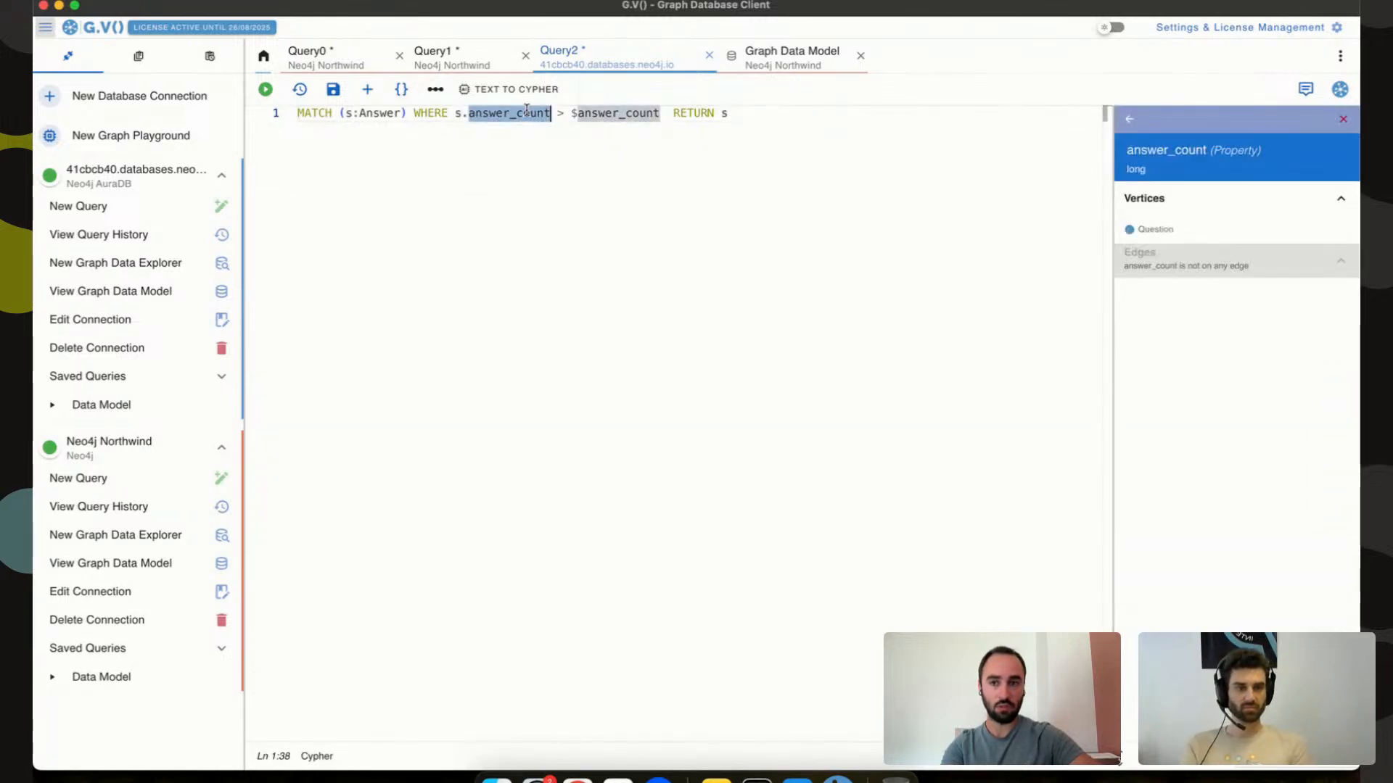
double_click(378, 113)
type("Question")
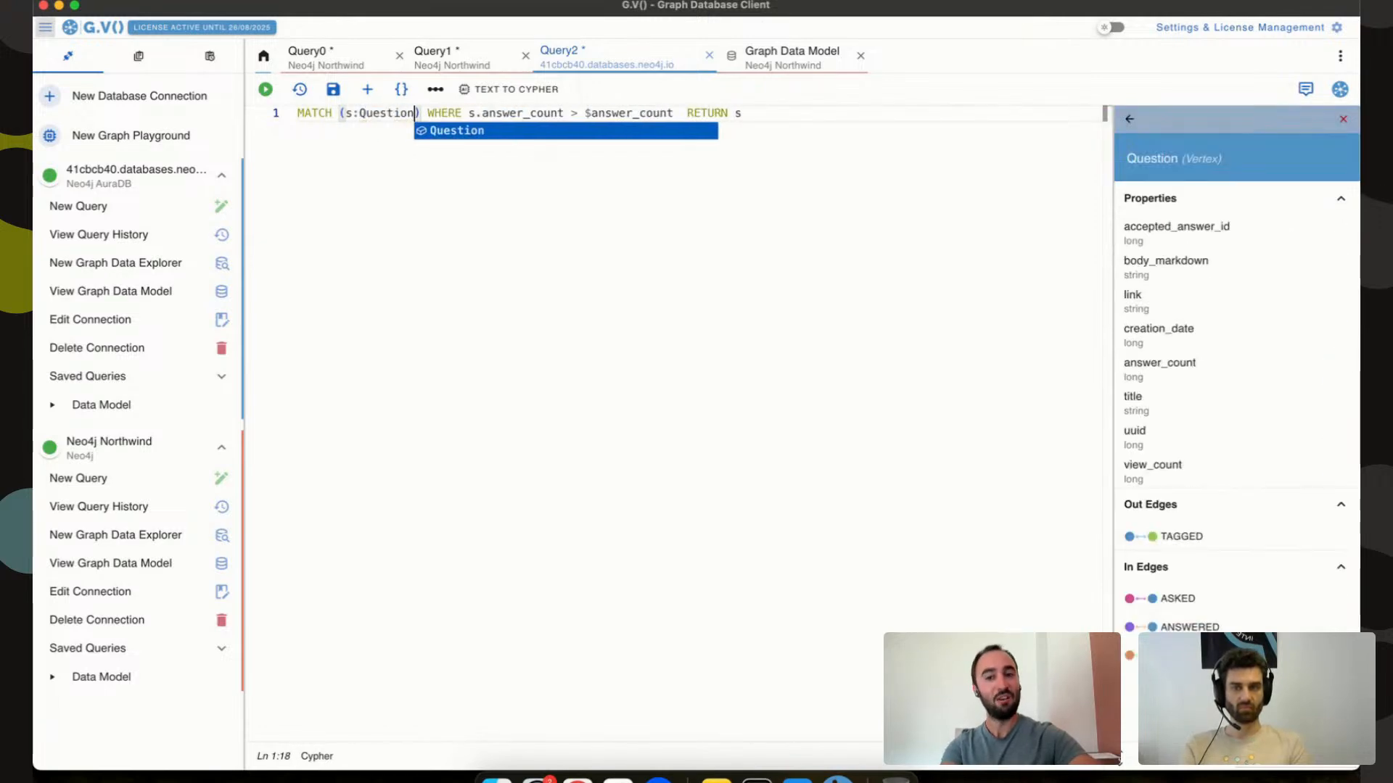
left_click(525, 114)
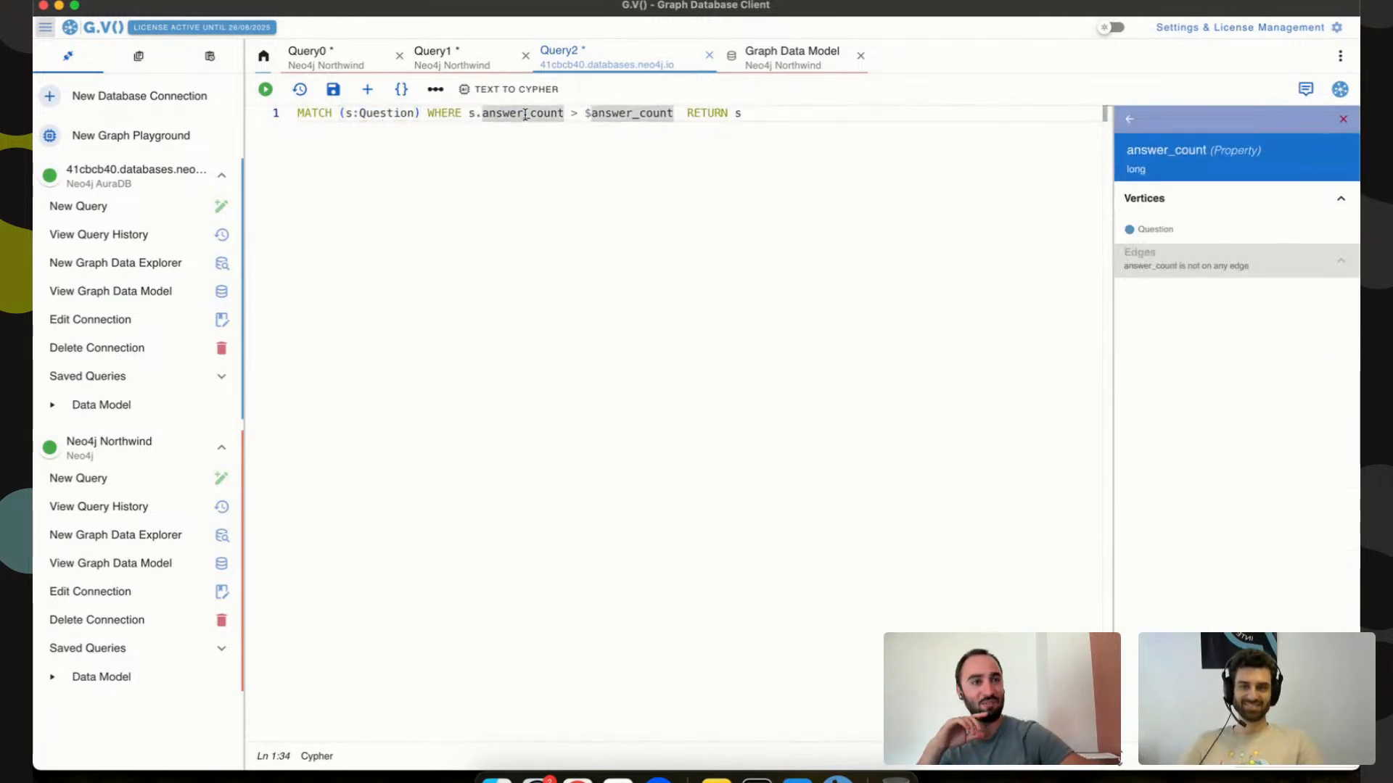
left_click(380, 113)
left_click(502, 114)
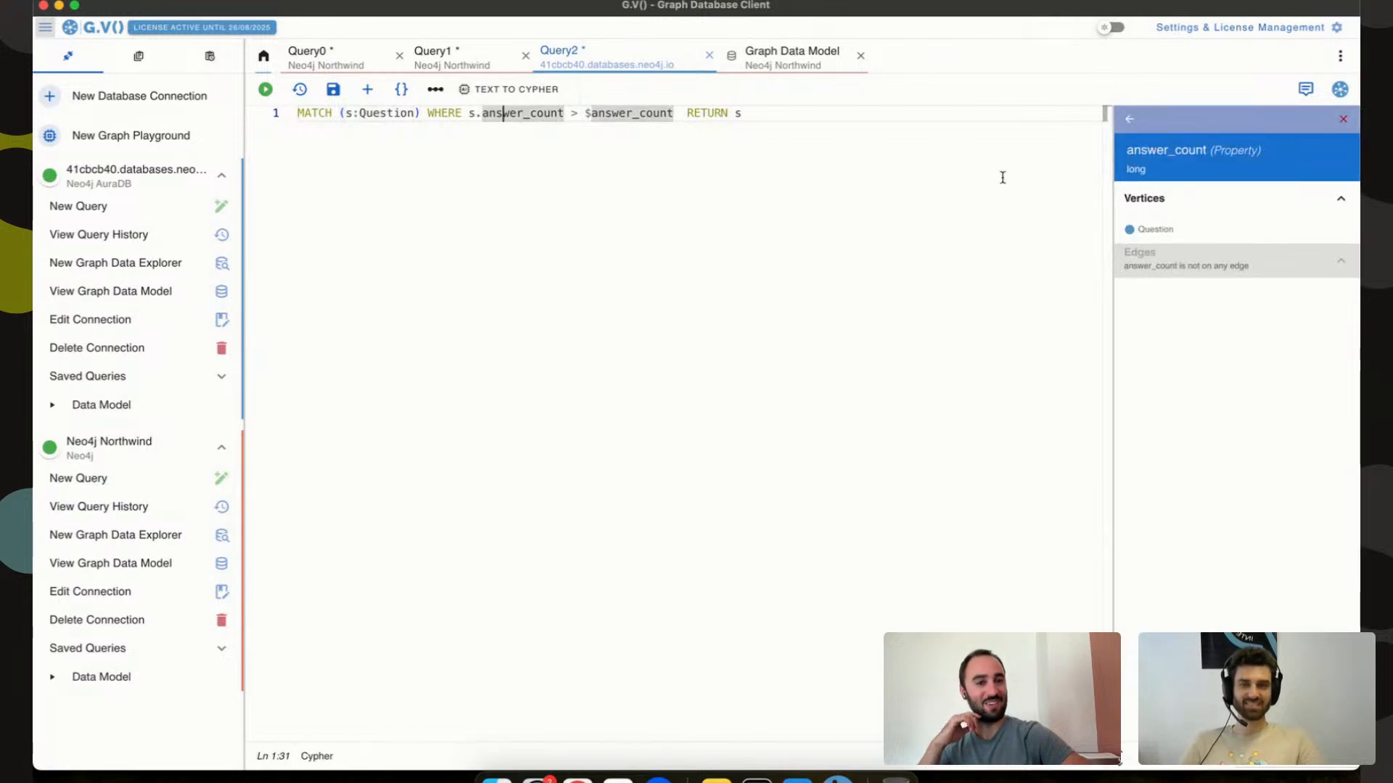
left_click(838, 116)
Save the query under the name 'Question with answer count'.
key("ctrl+s")
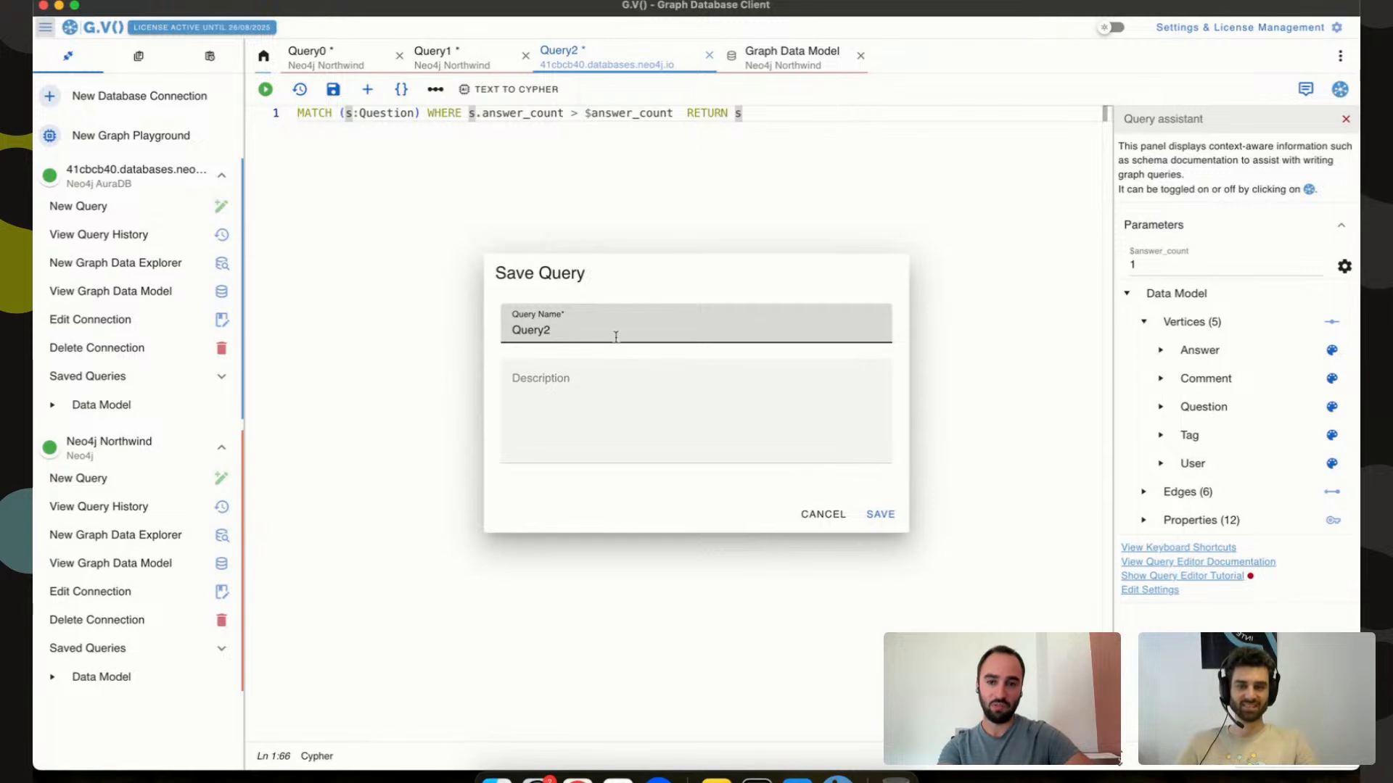
key("ctrl+a")
type("Questio")
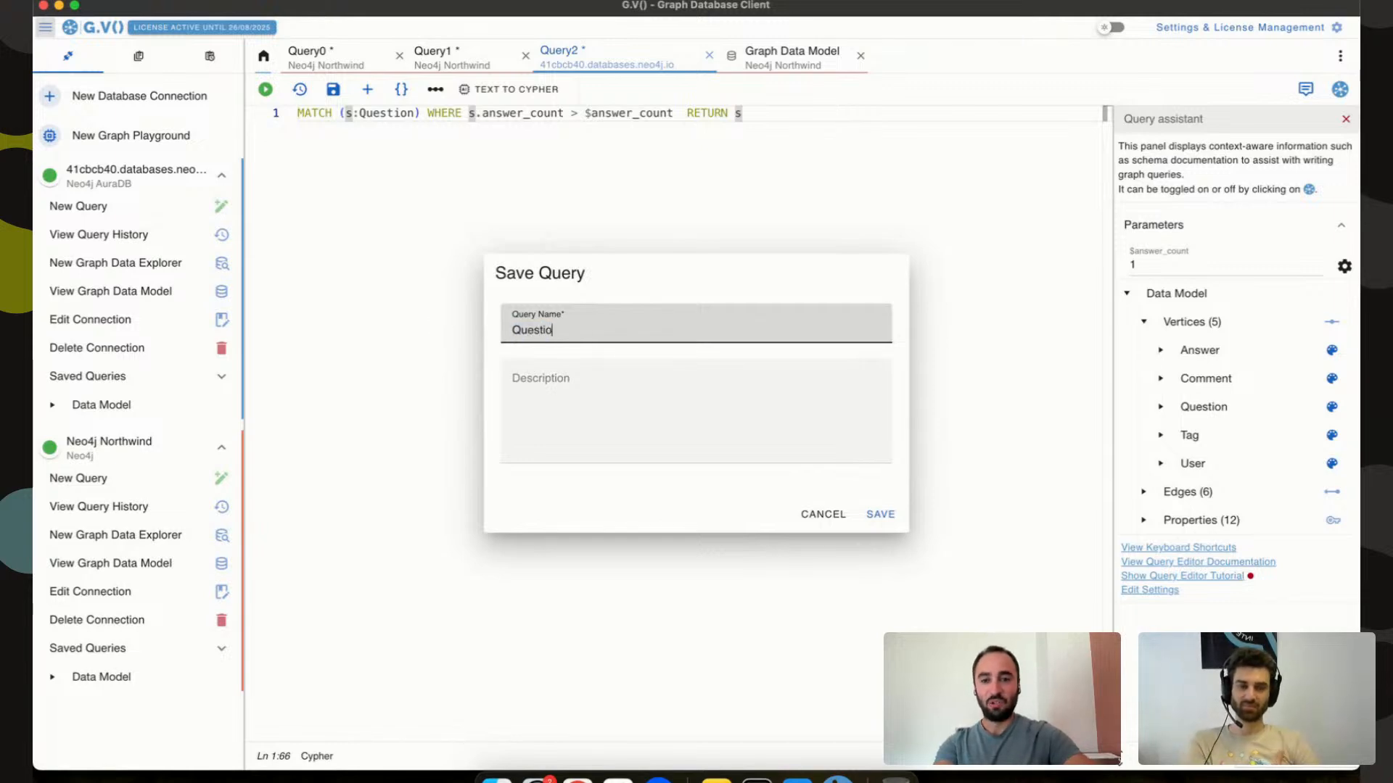
type("n with answer count")
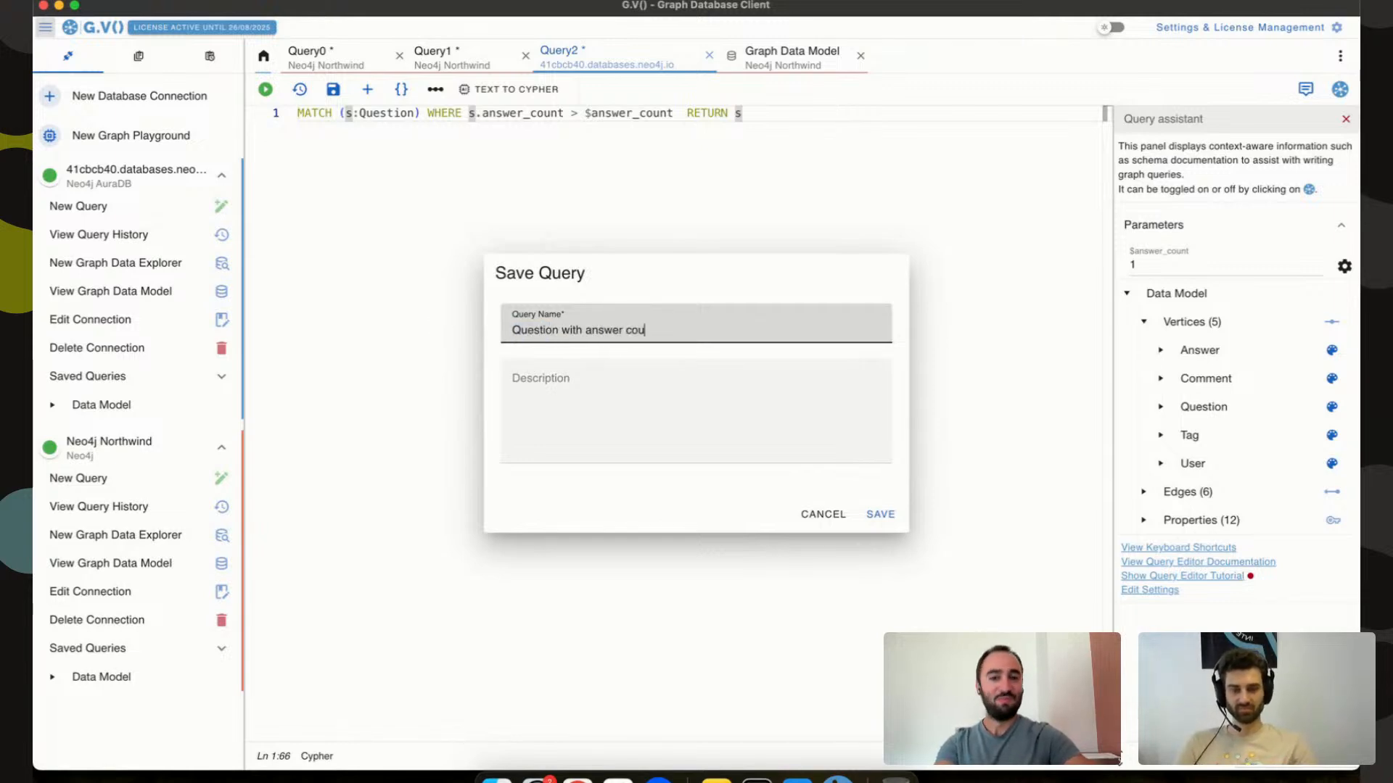
left_click(879, 516)
Rerun the saved query from Saved Queries with a new answer_count value and view the 16 Question vertices in a table.
left_click(193, 376)
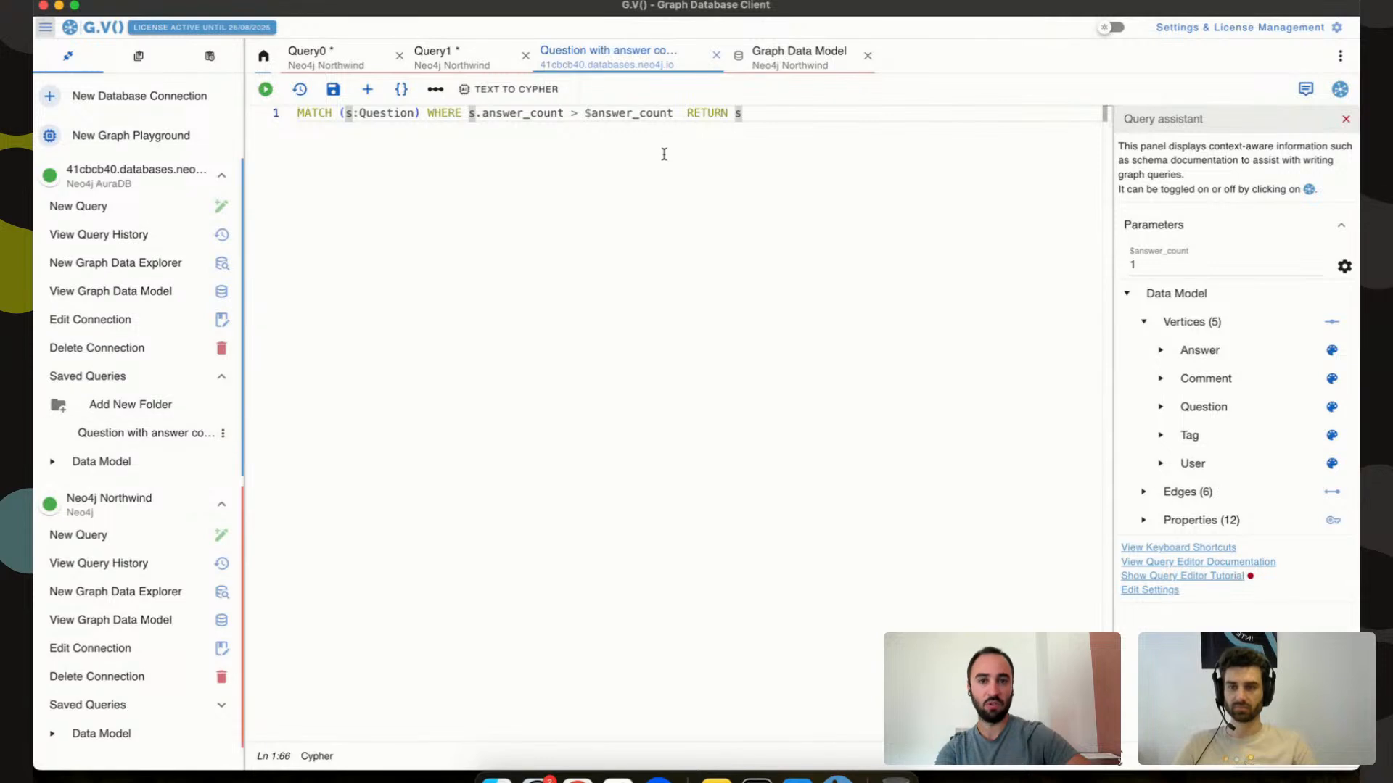
left_click(716, 58)
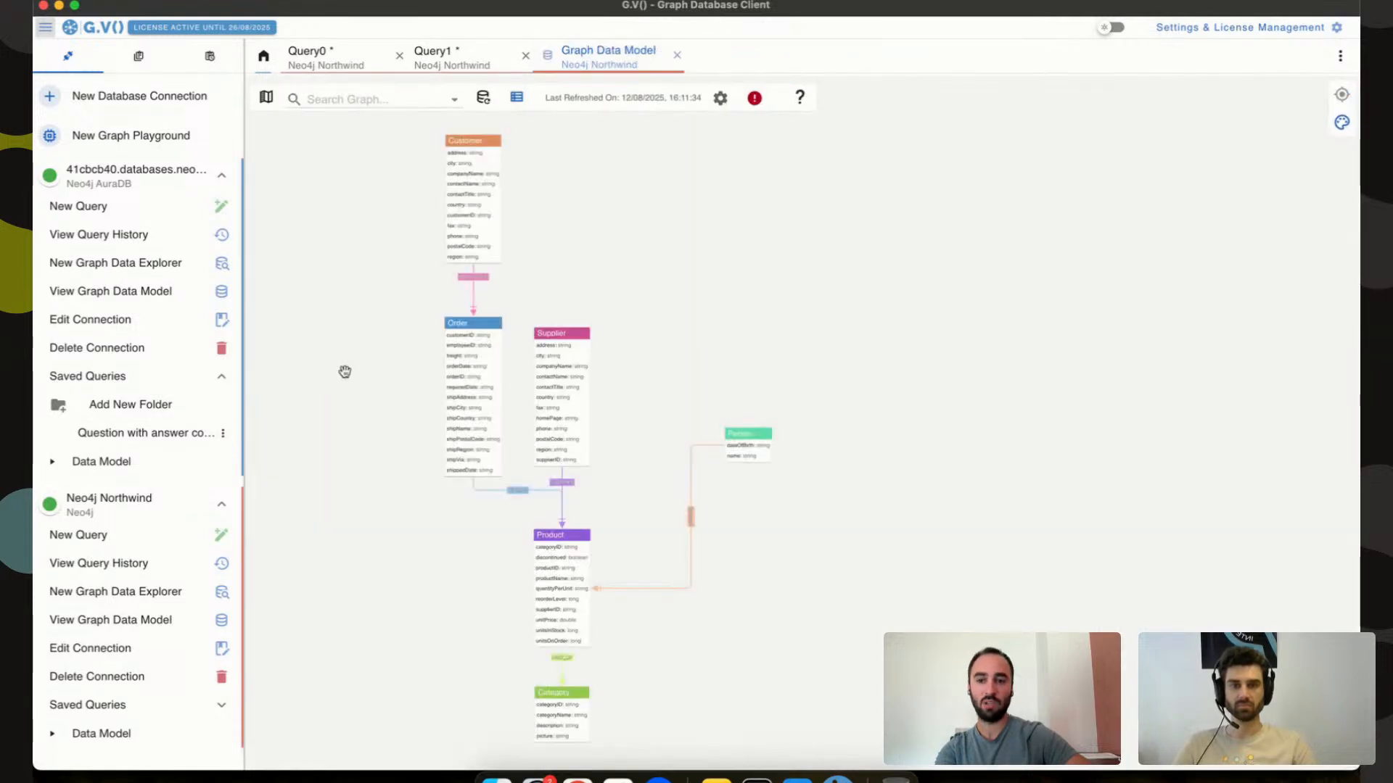
left_click(222, 433)
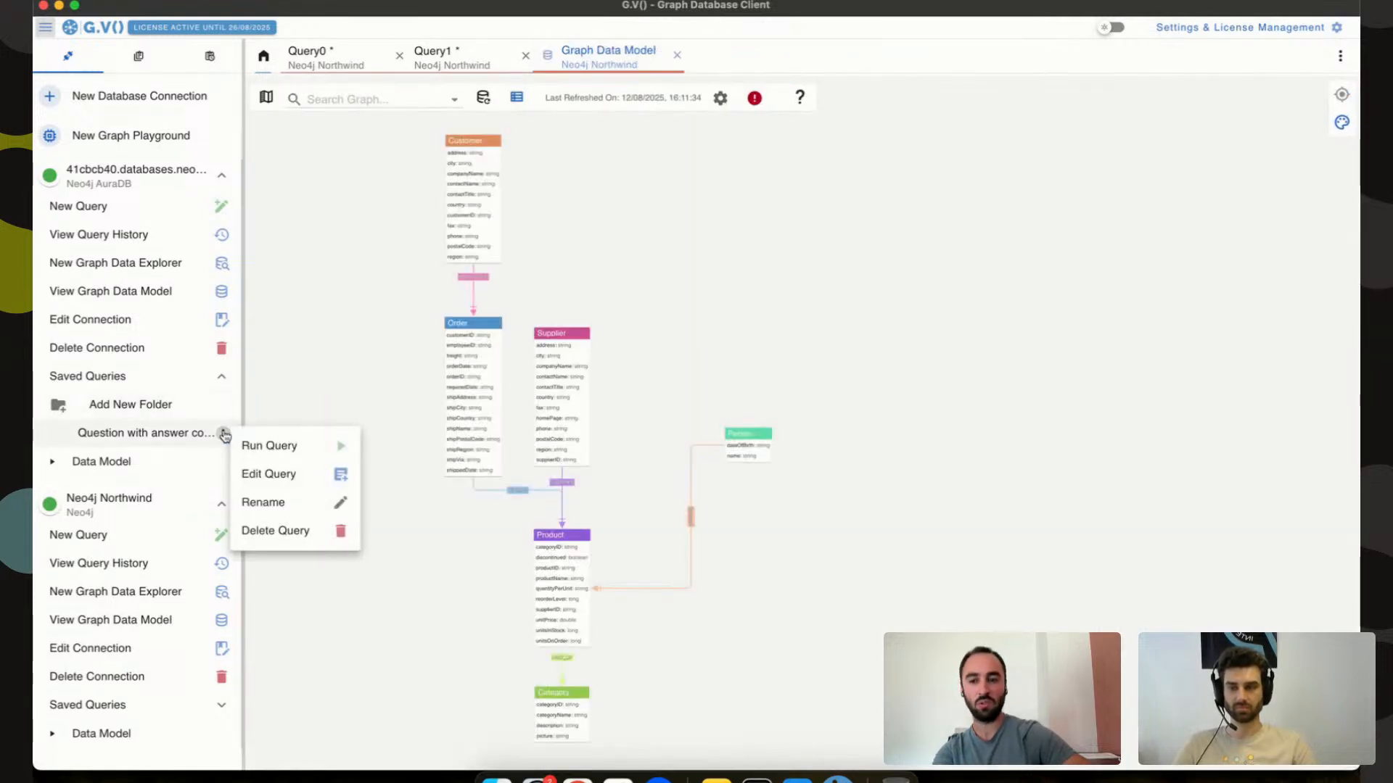
left_click(261, 450)
left_click(490, 240)
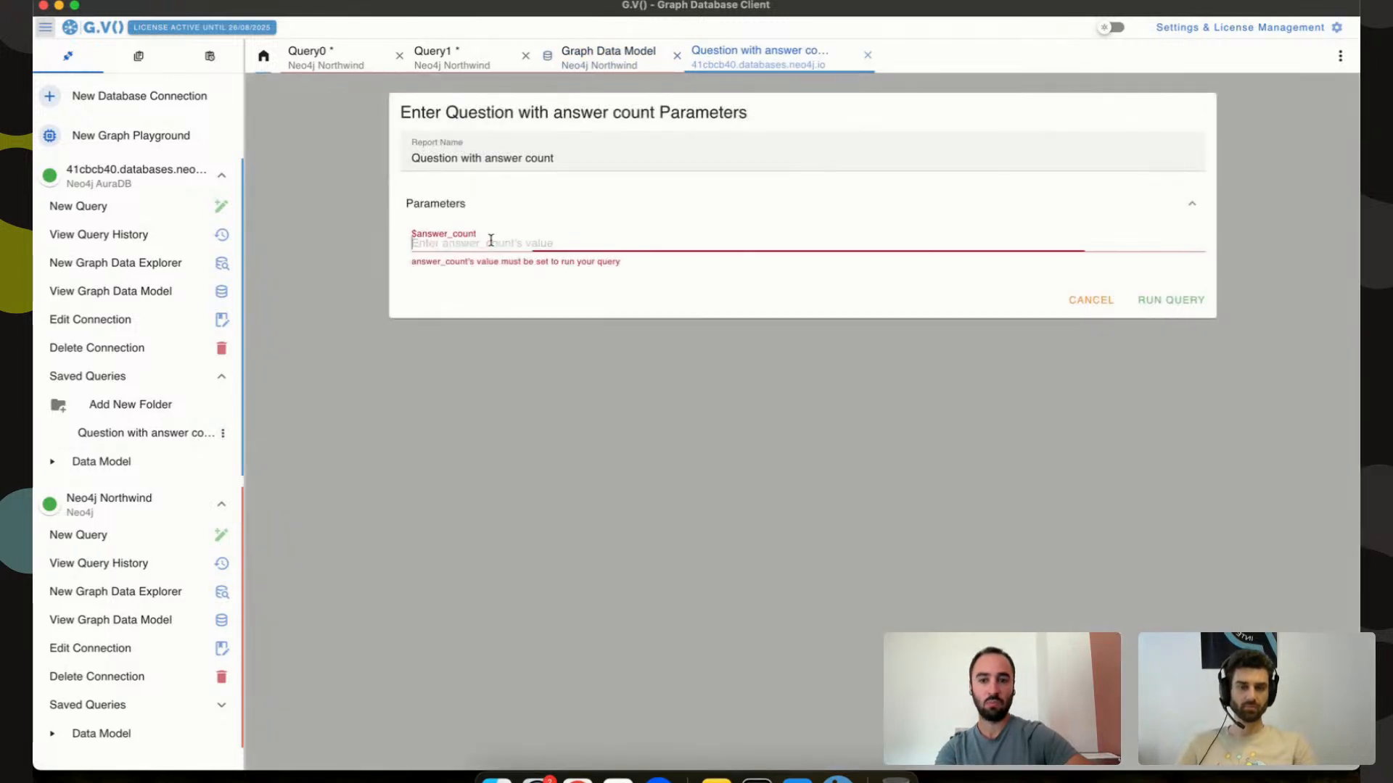
type("5")
left_click(1158, 294)
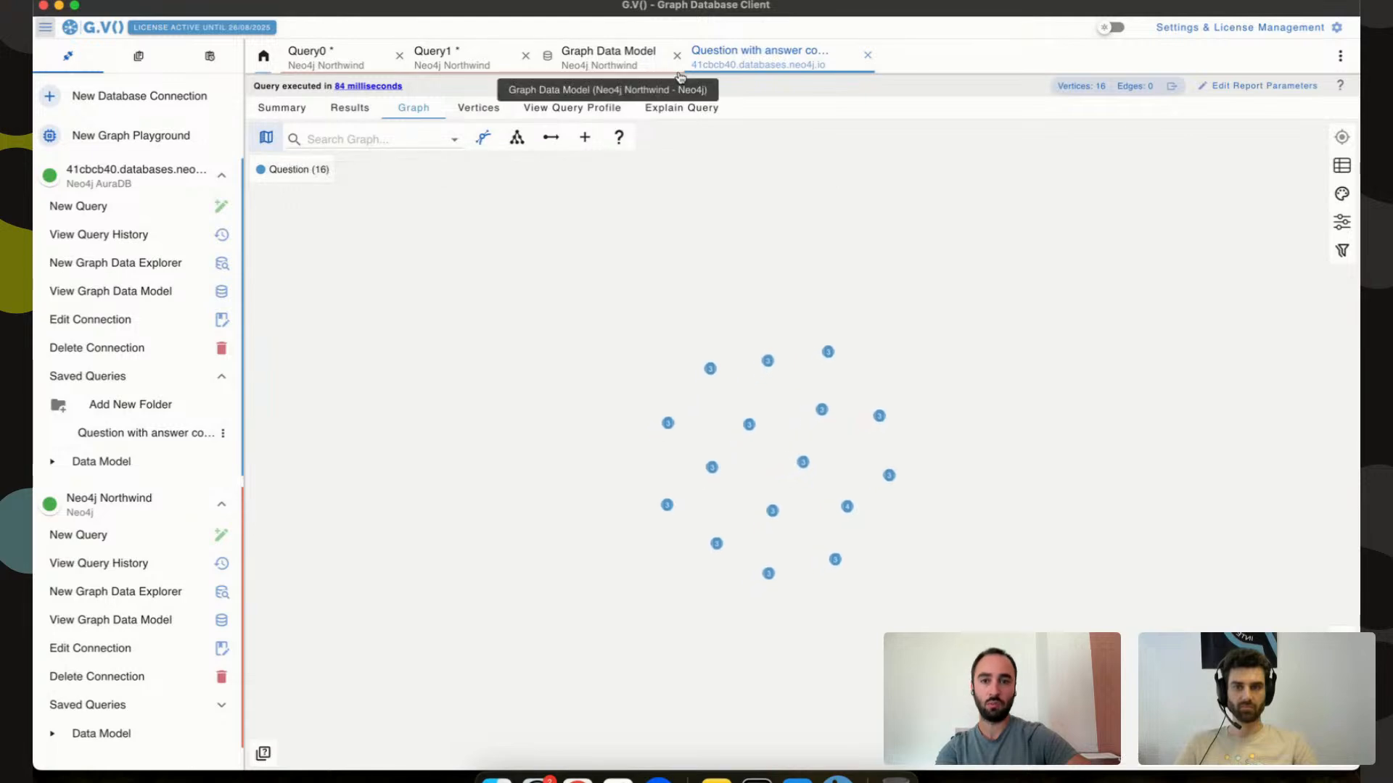
left_click(470, 110)
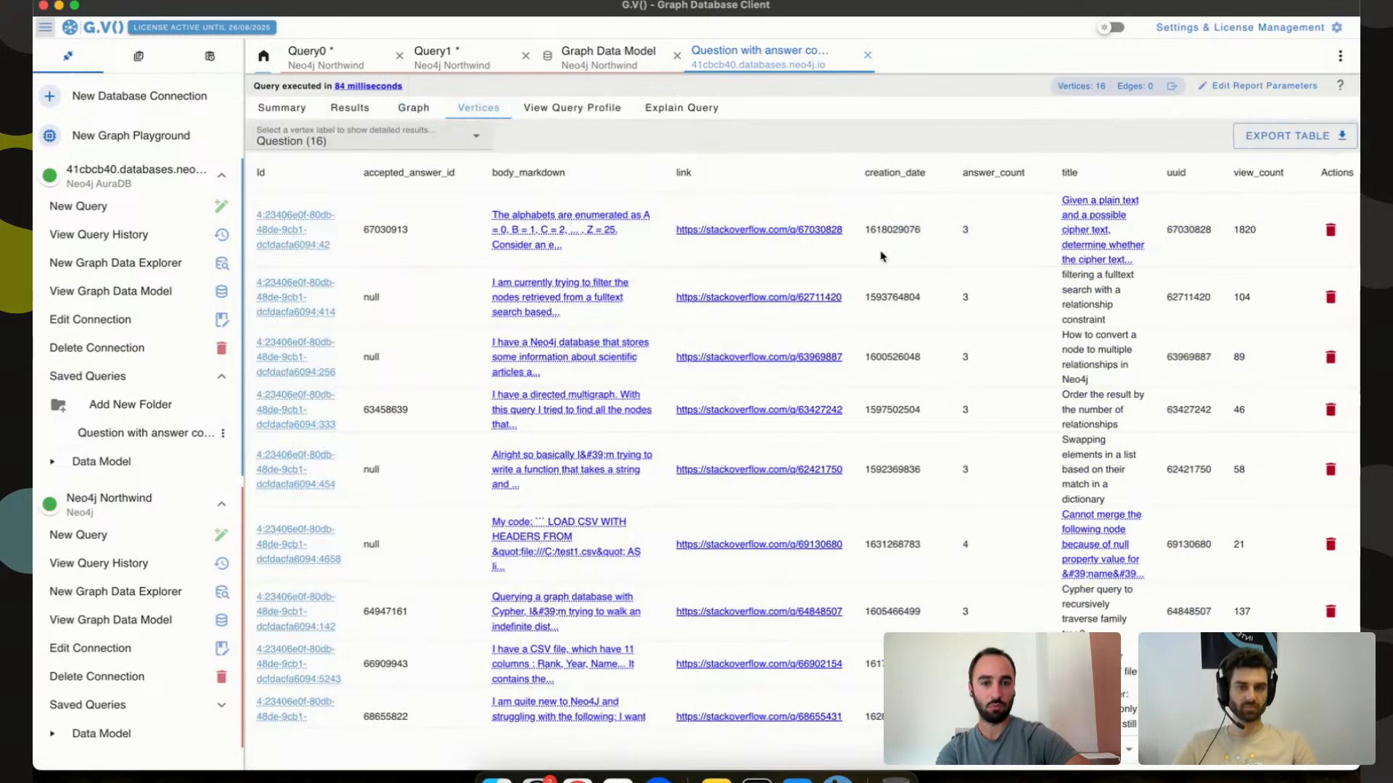